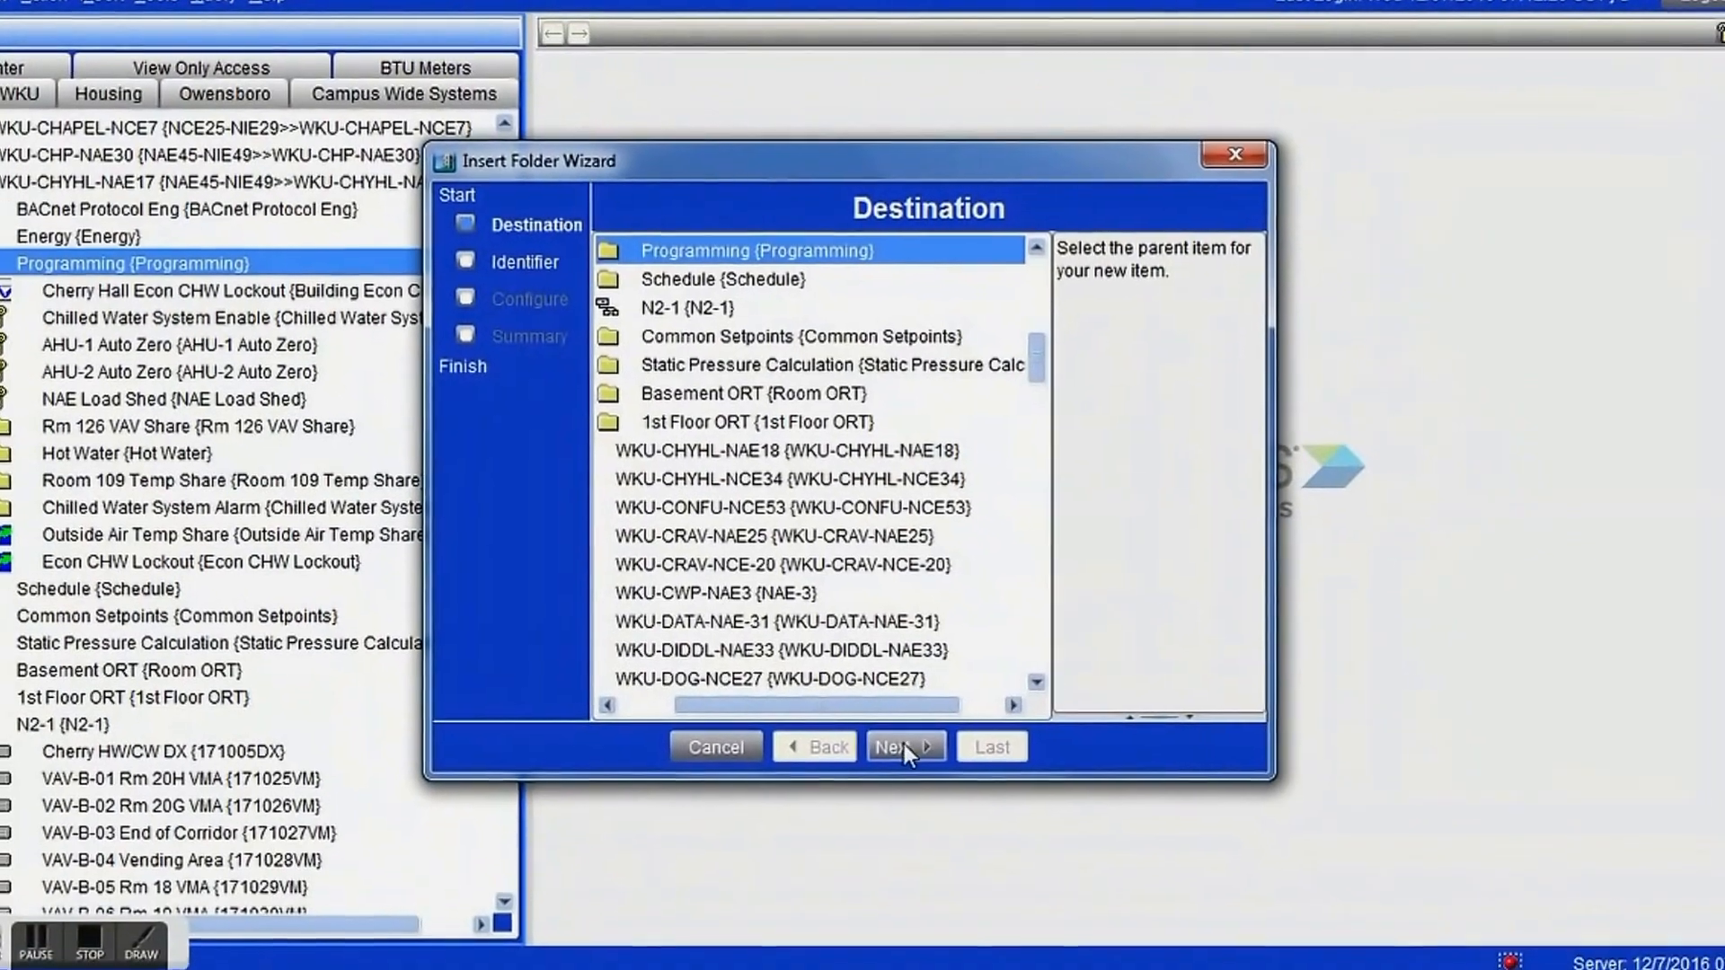
Create a folder with the identifier Unocc Restart inside the Programming folder.
click(916, 762)
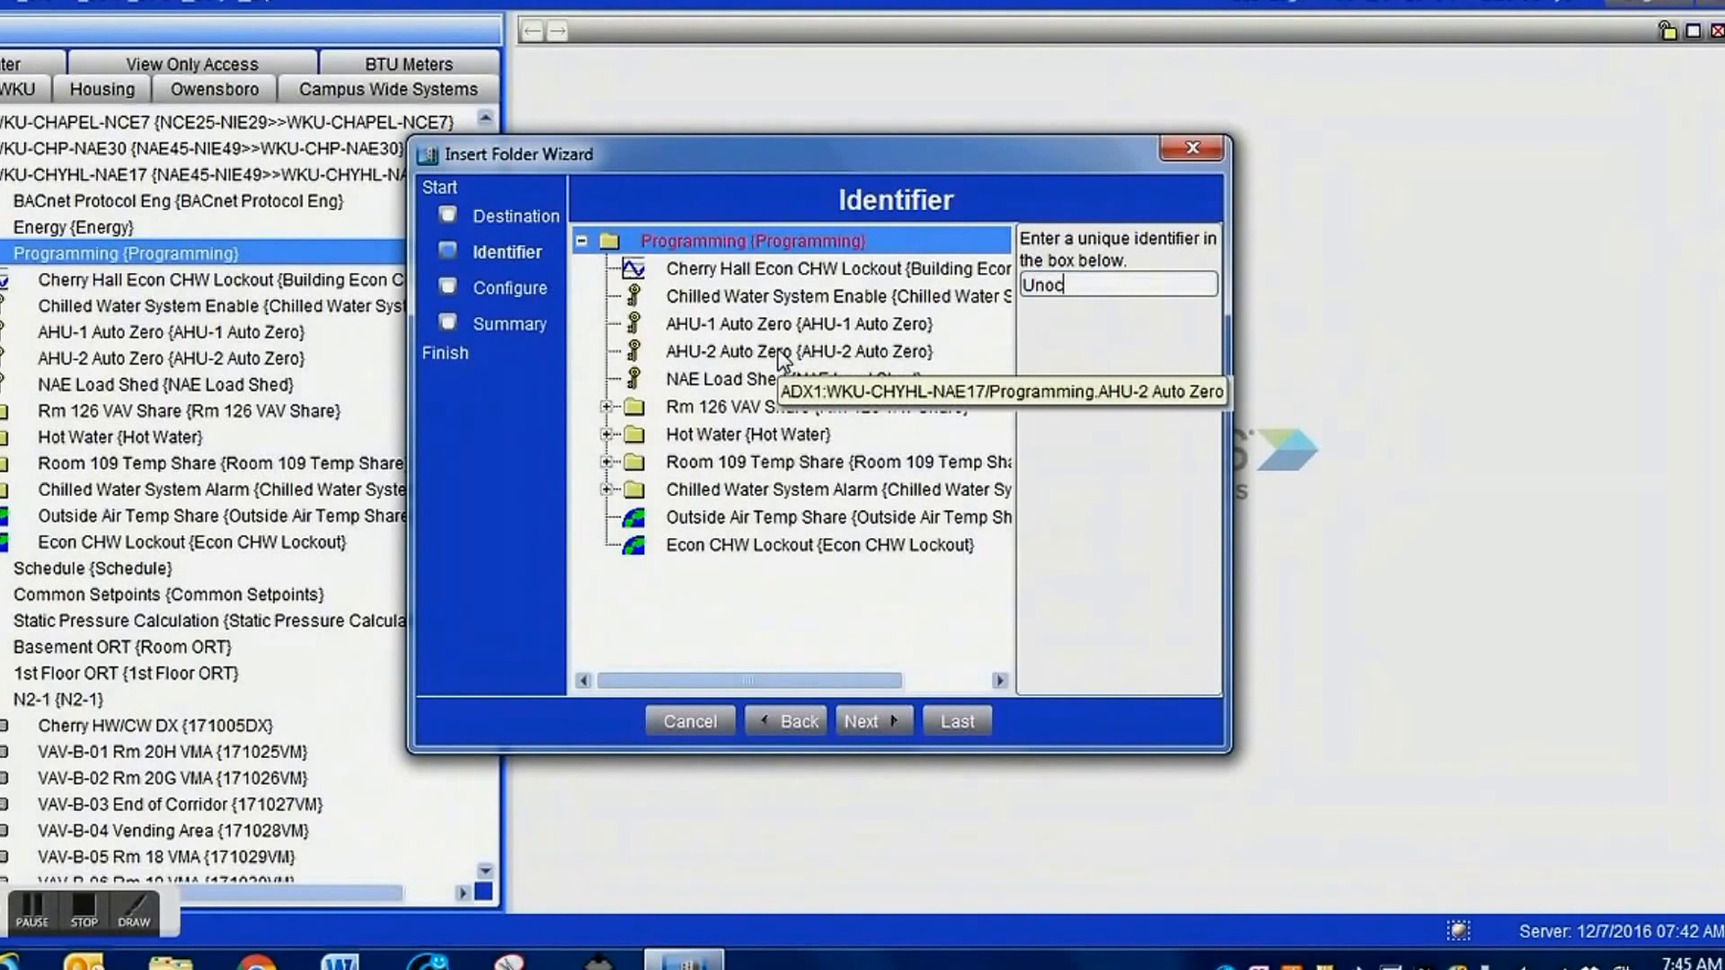
text(Unocc Restart)
key(Return)
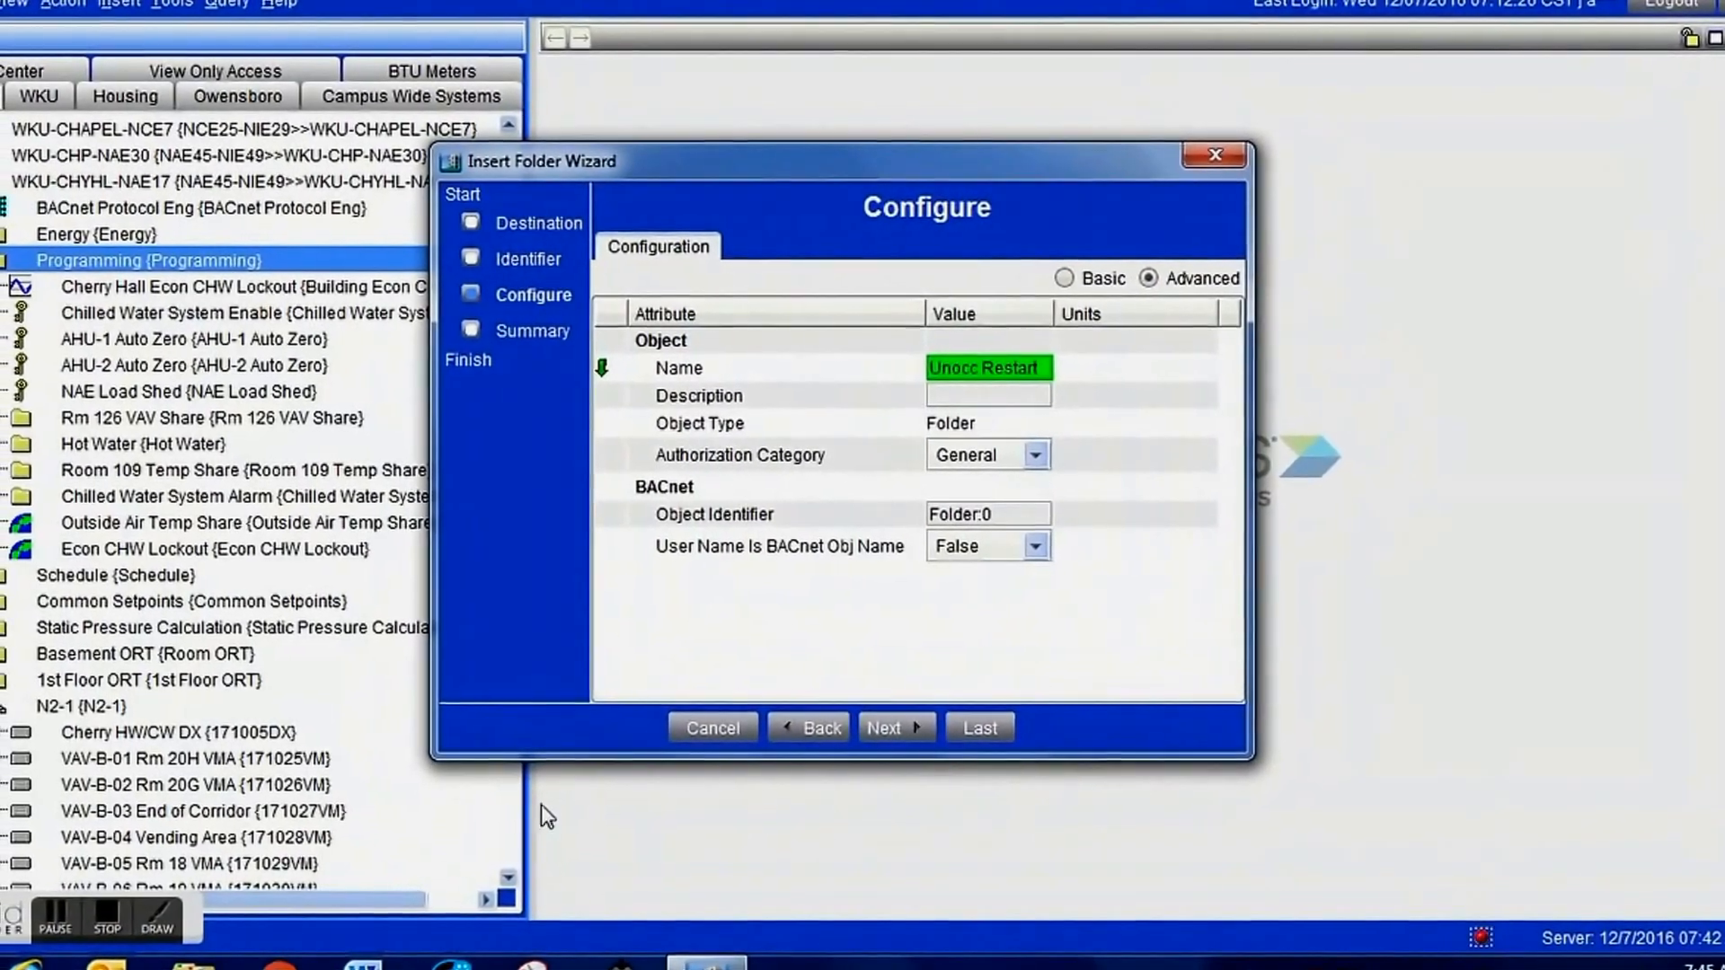
click(916, 728)
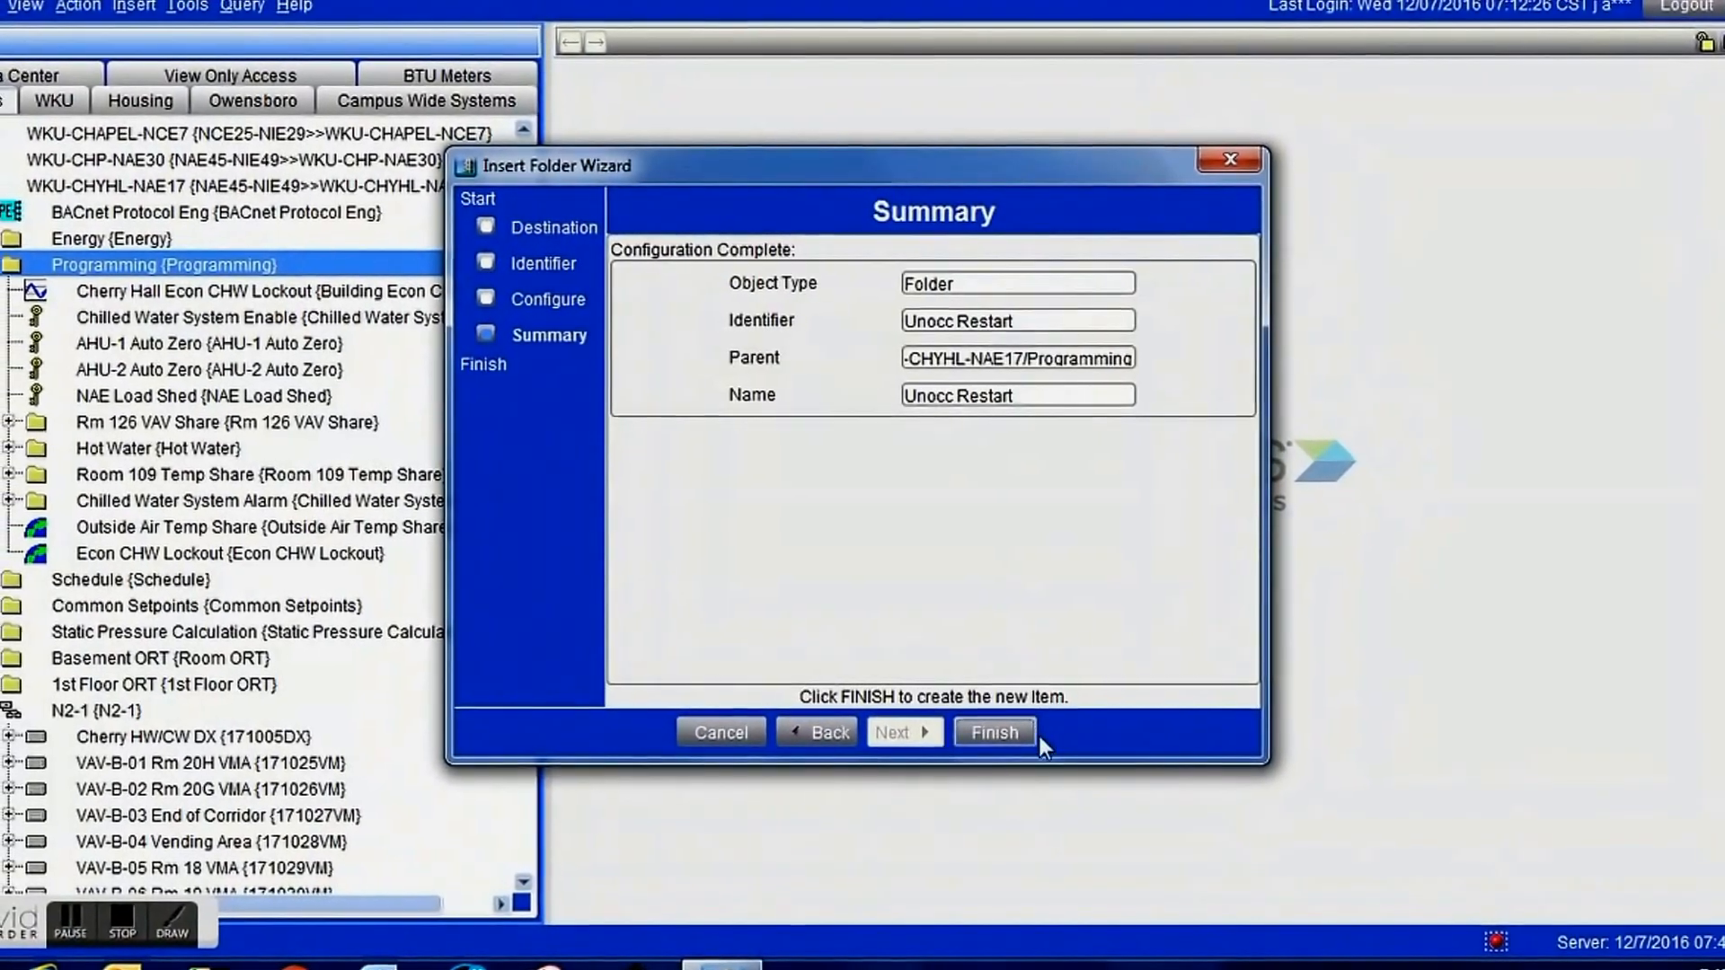
click(994, 734)
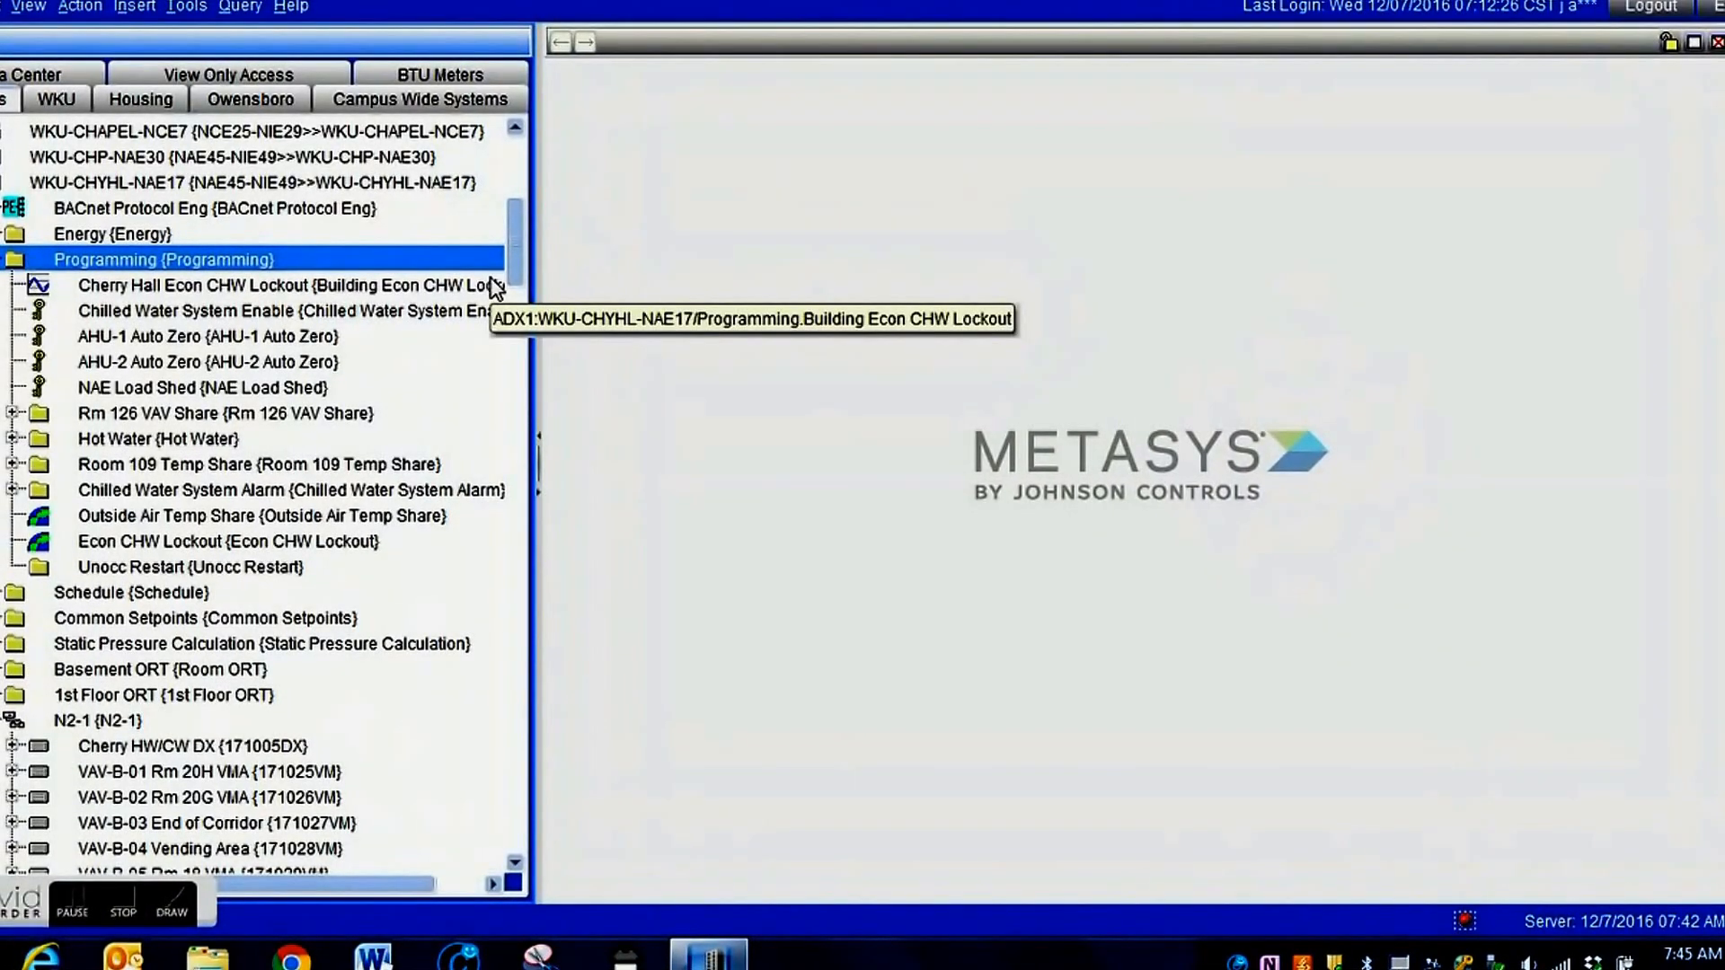
Start inserting an AV object with the Unocc Restart folder as its destination.
click(164, 568)
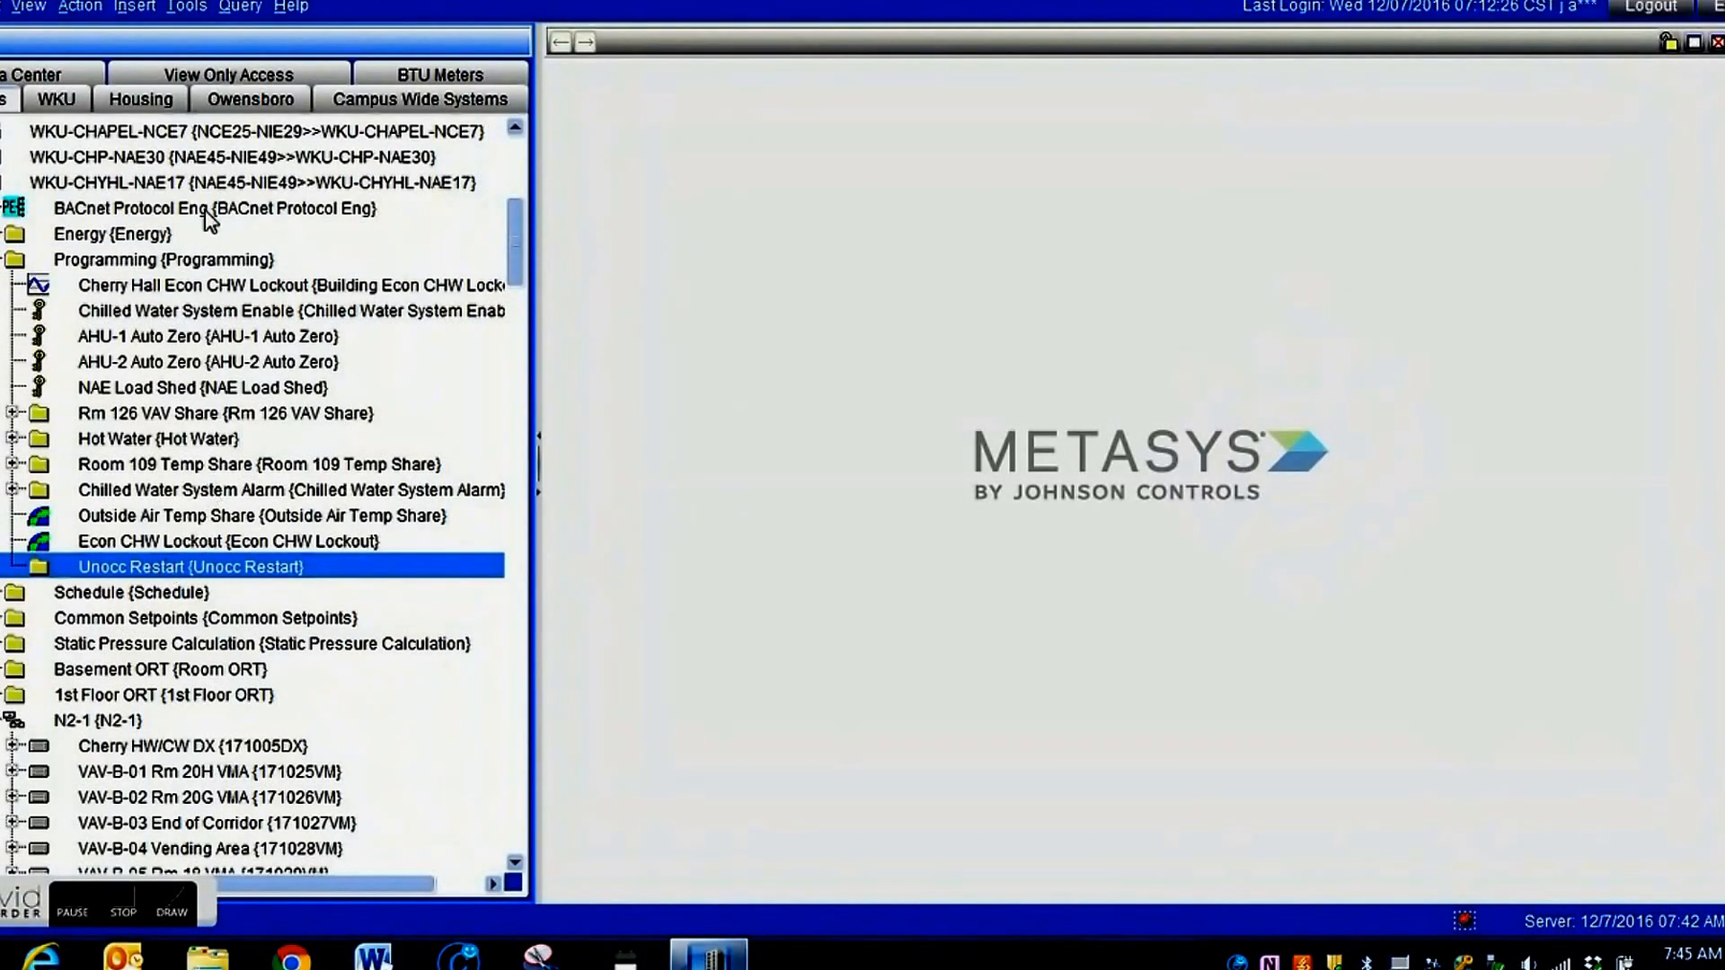
click(134, 7)
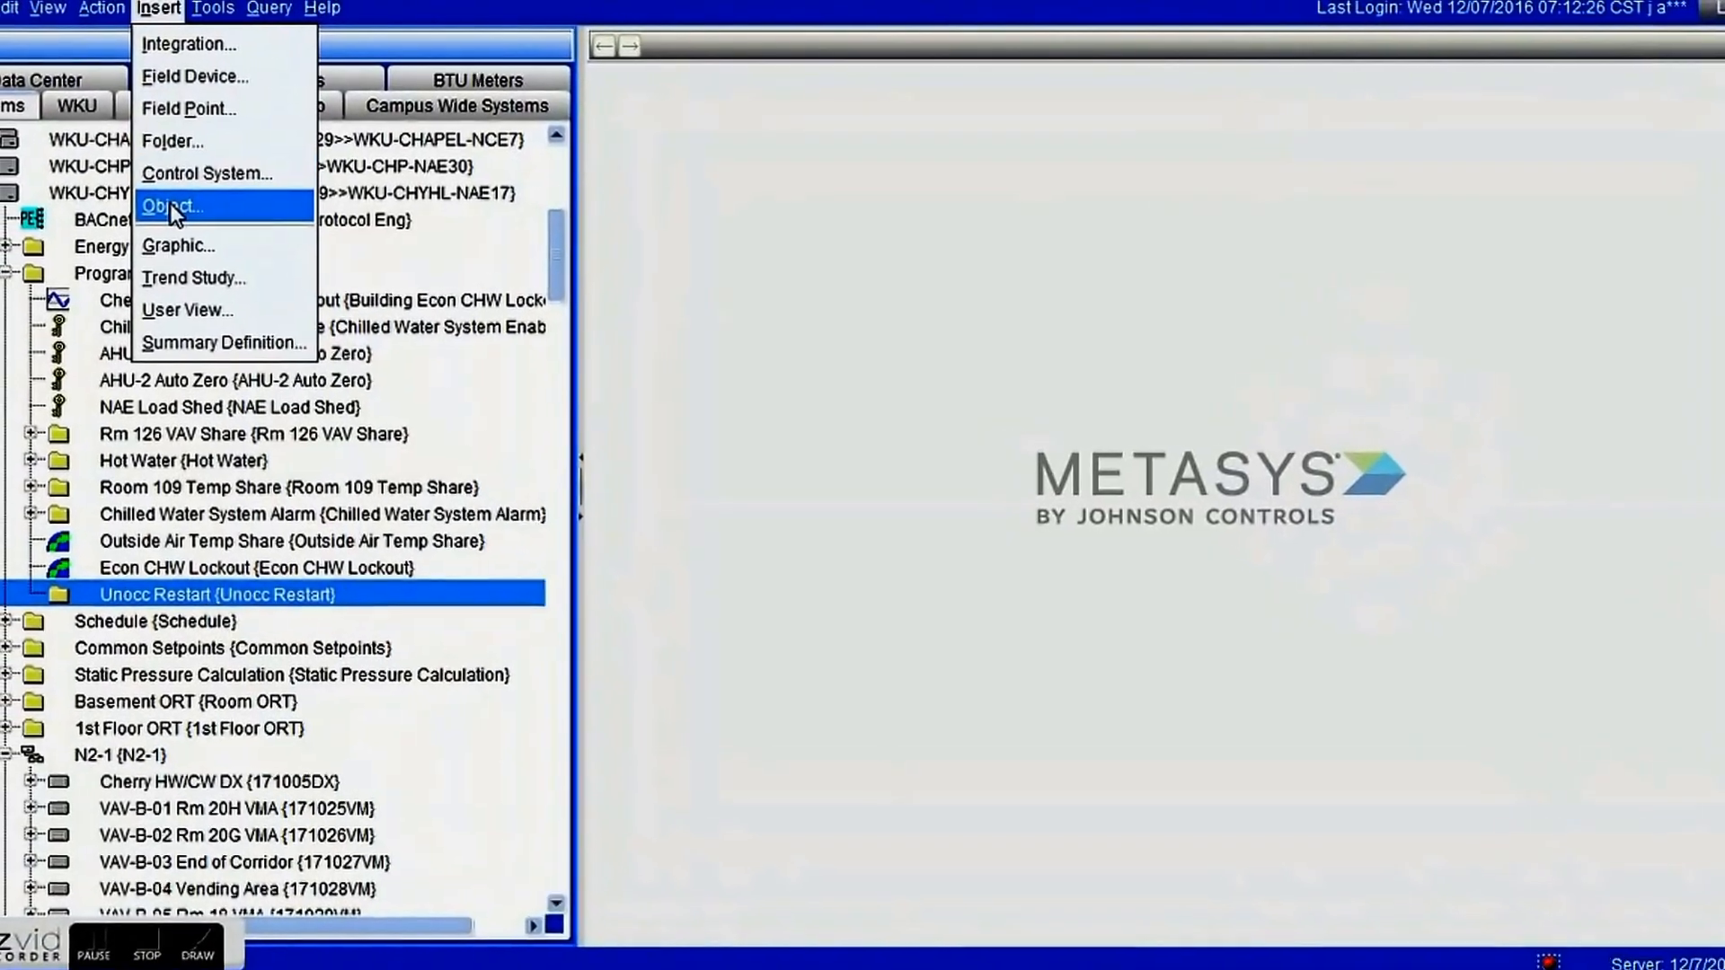
click(184, 210)
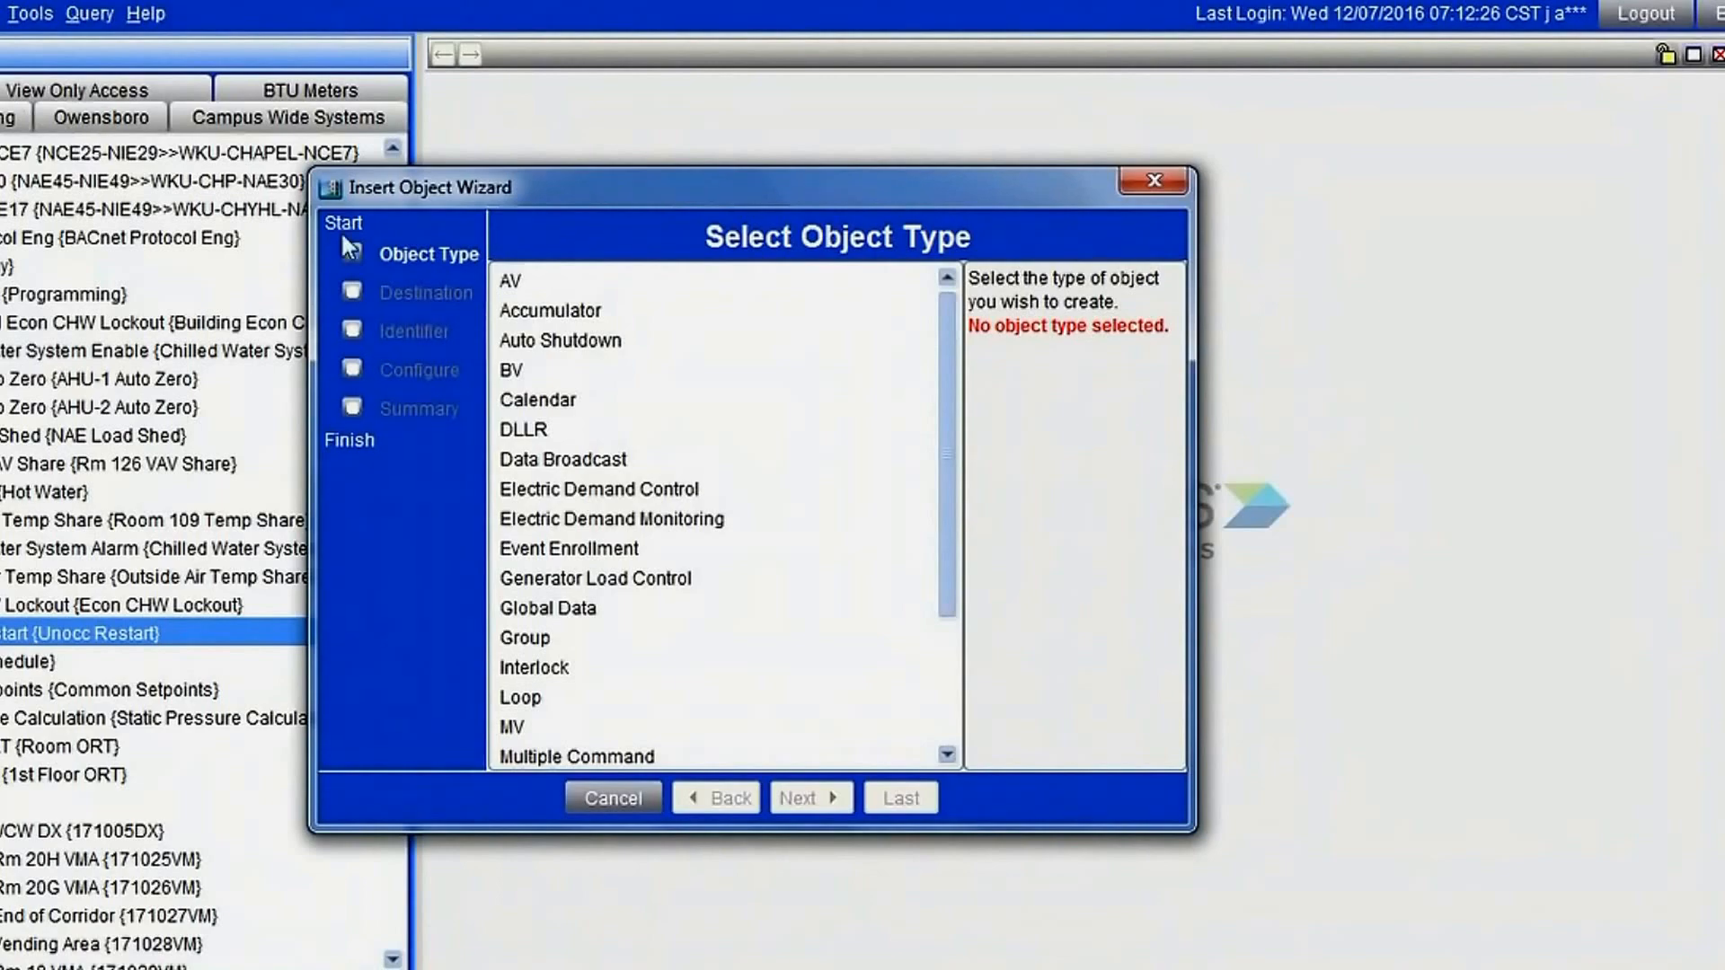
click(511, 281)
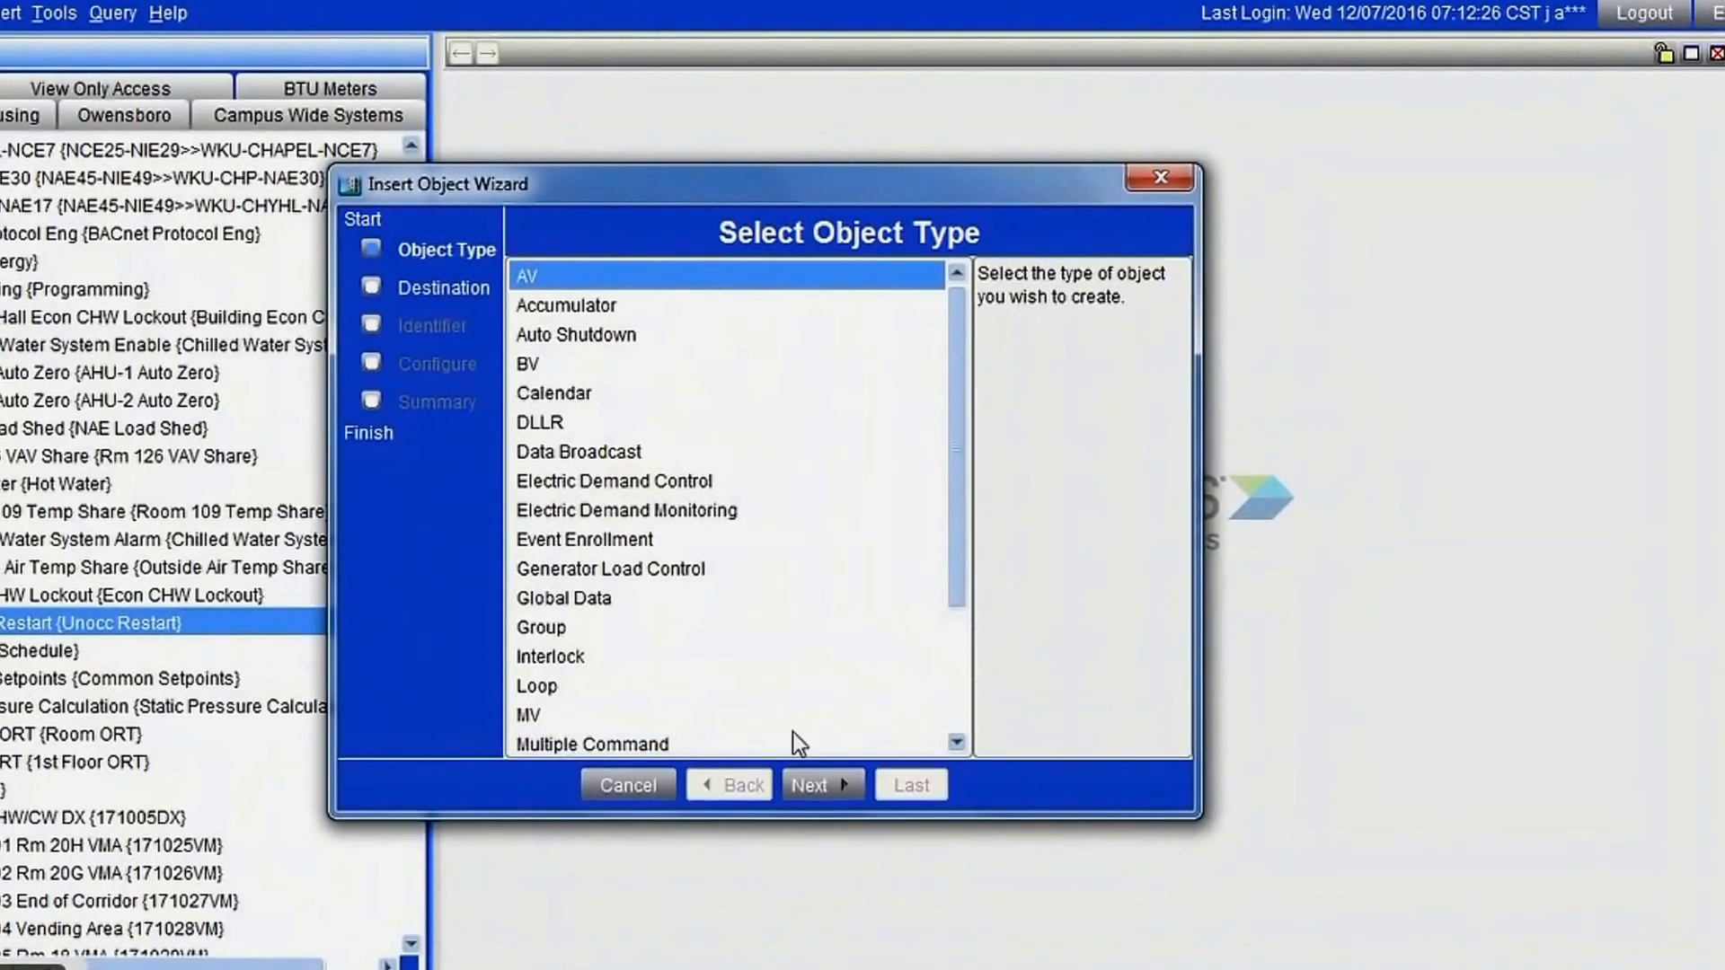
click(828, 778)
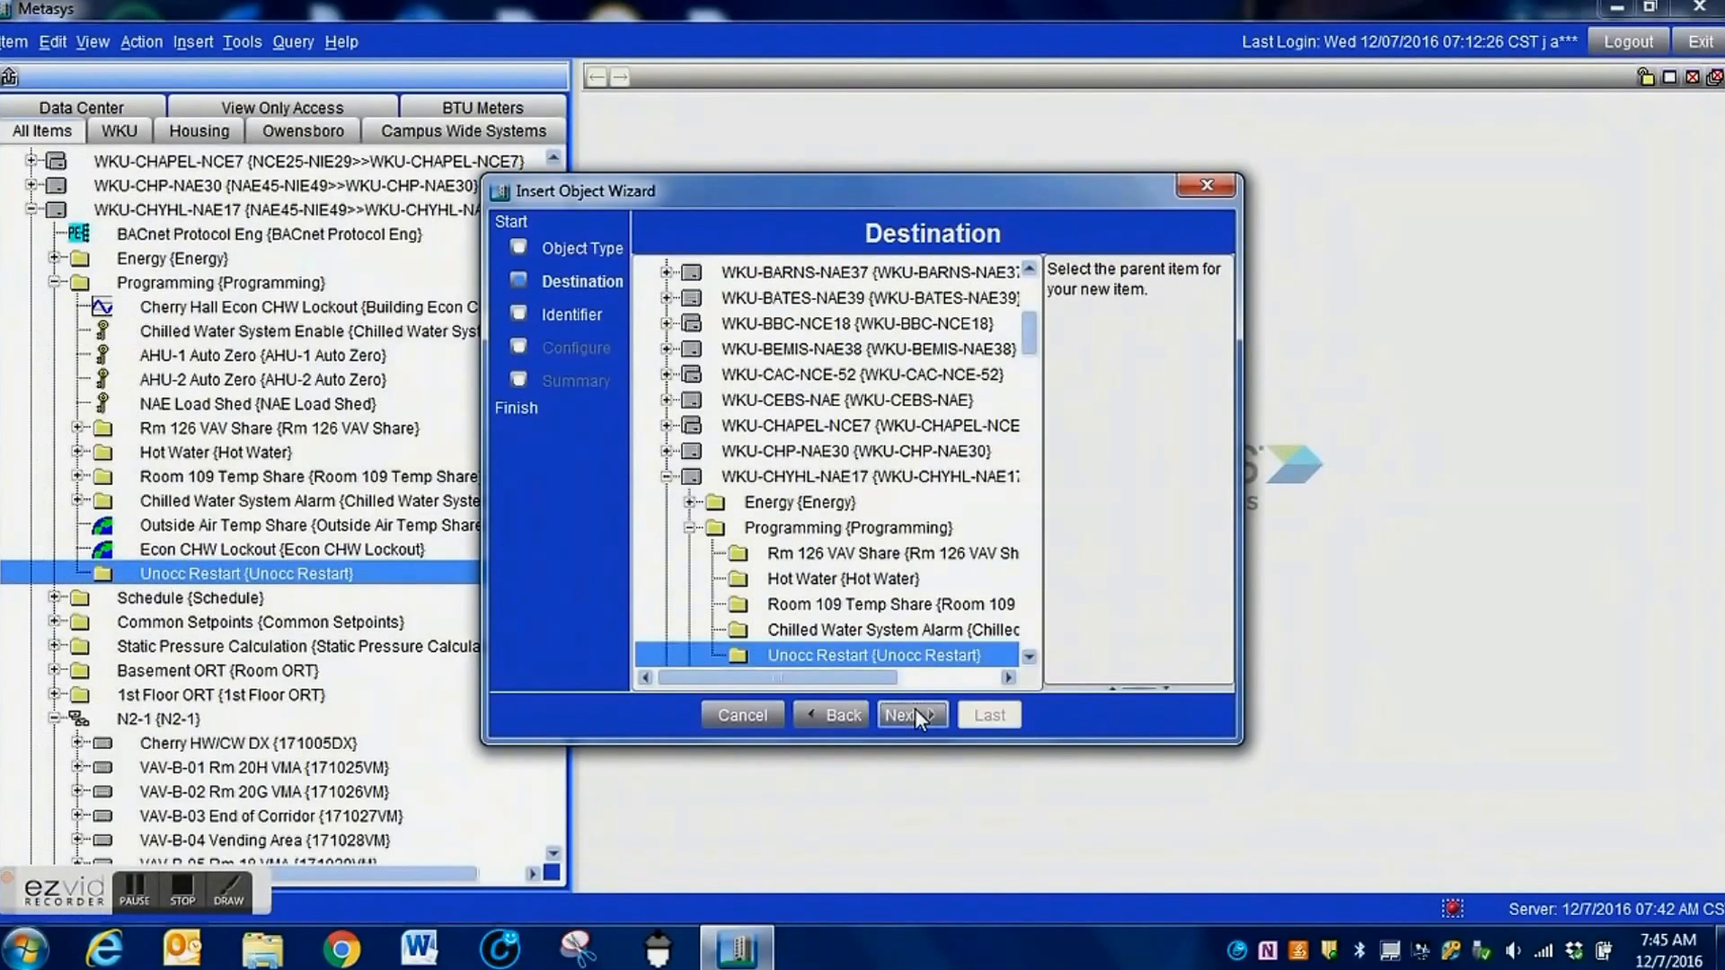
click(914, 708)
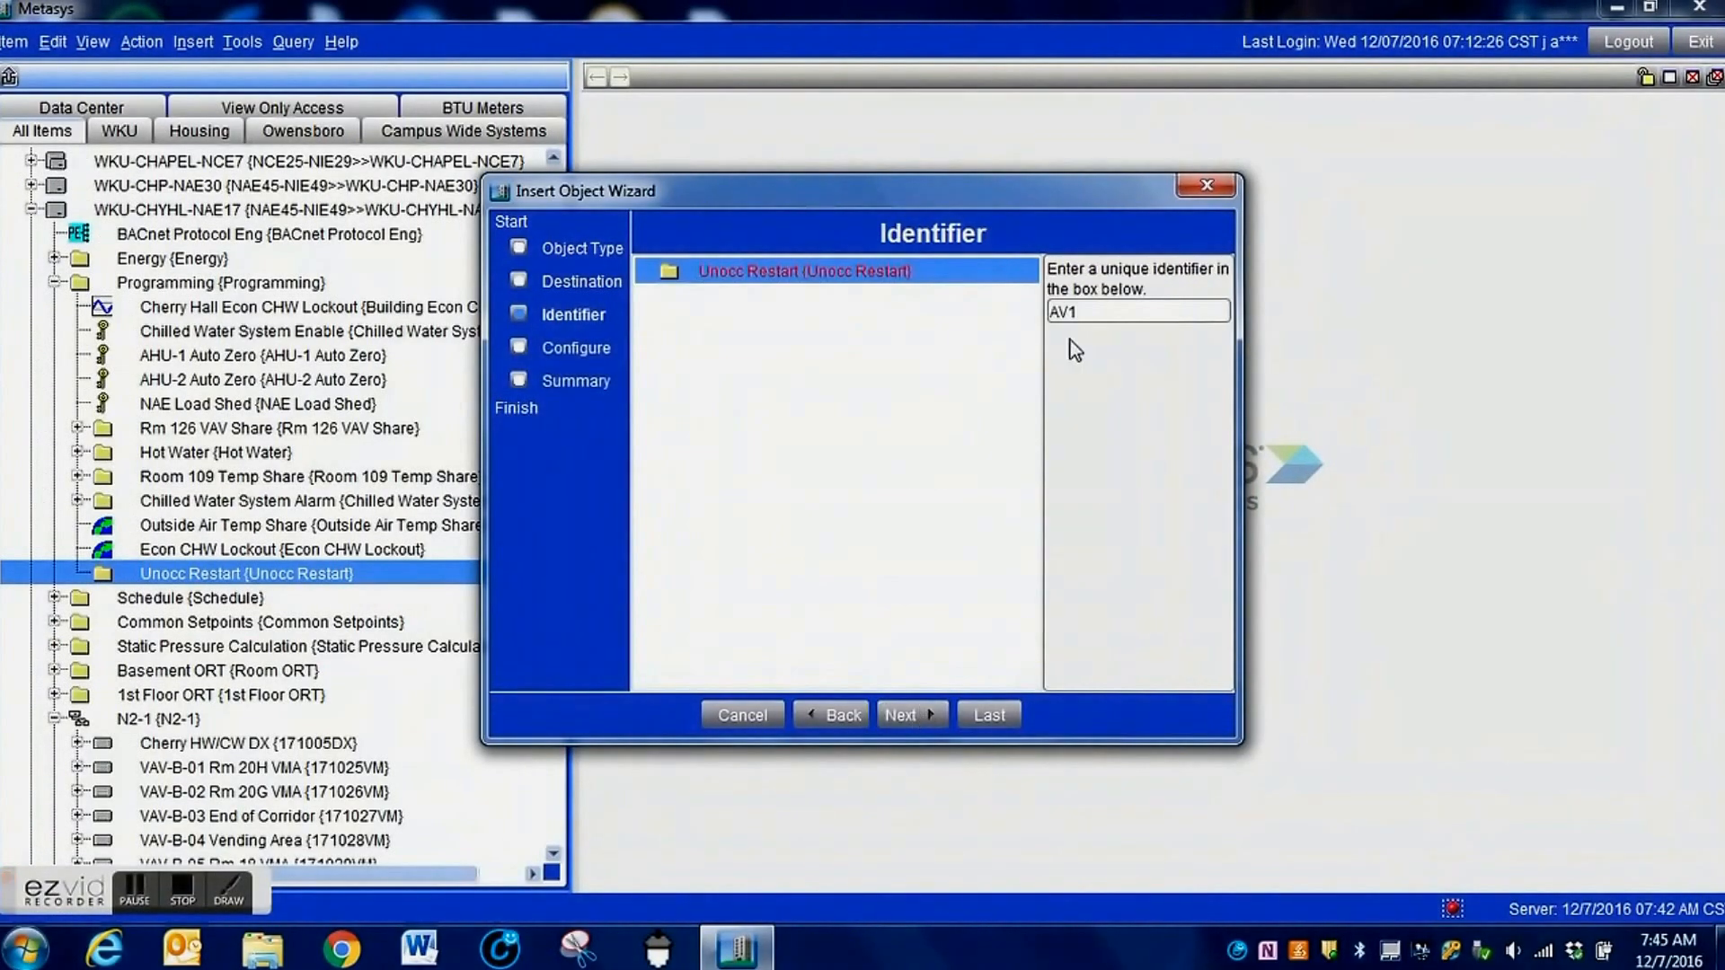
Give the new AV object the identifier Basement AVG Zone Temp.
drag(1093, 314, 1024, 306)
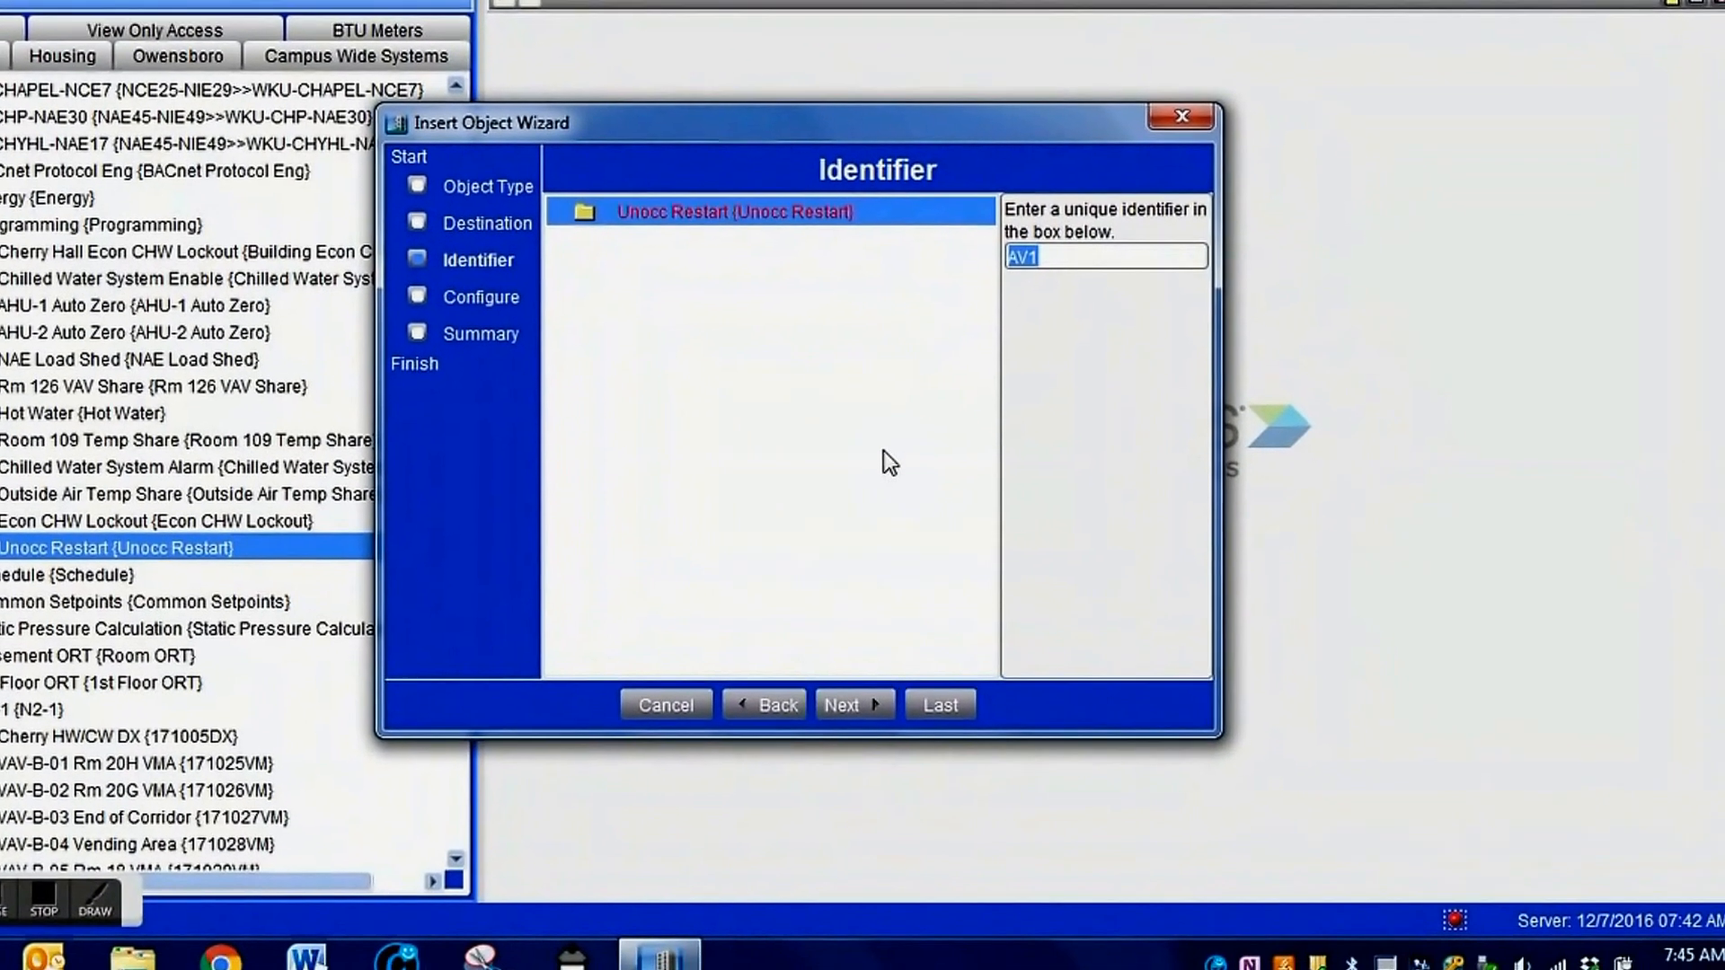
text(Ba)
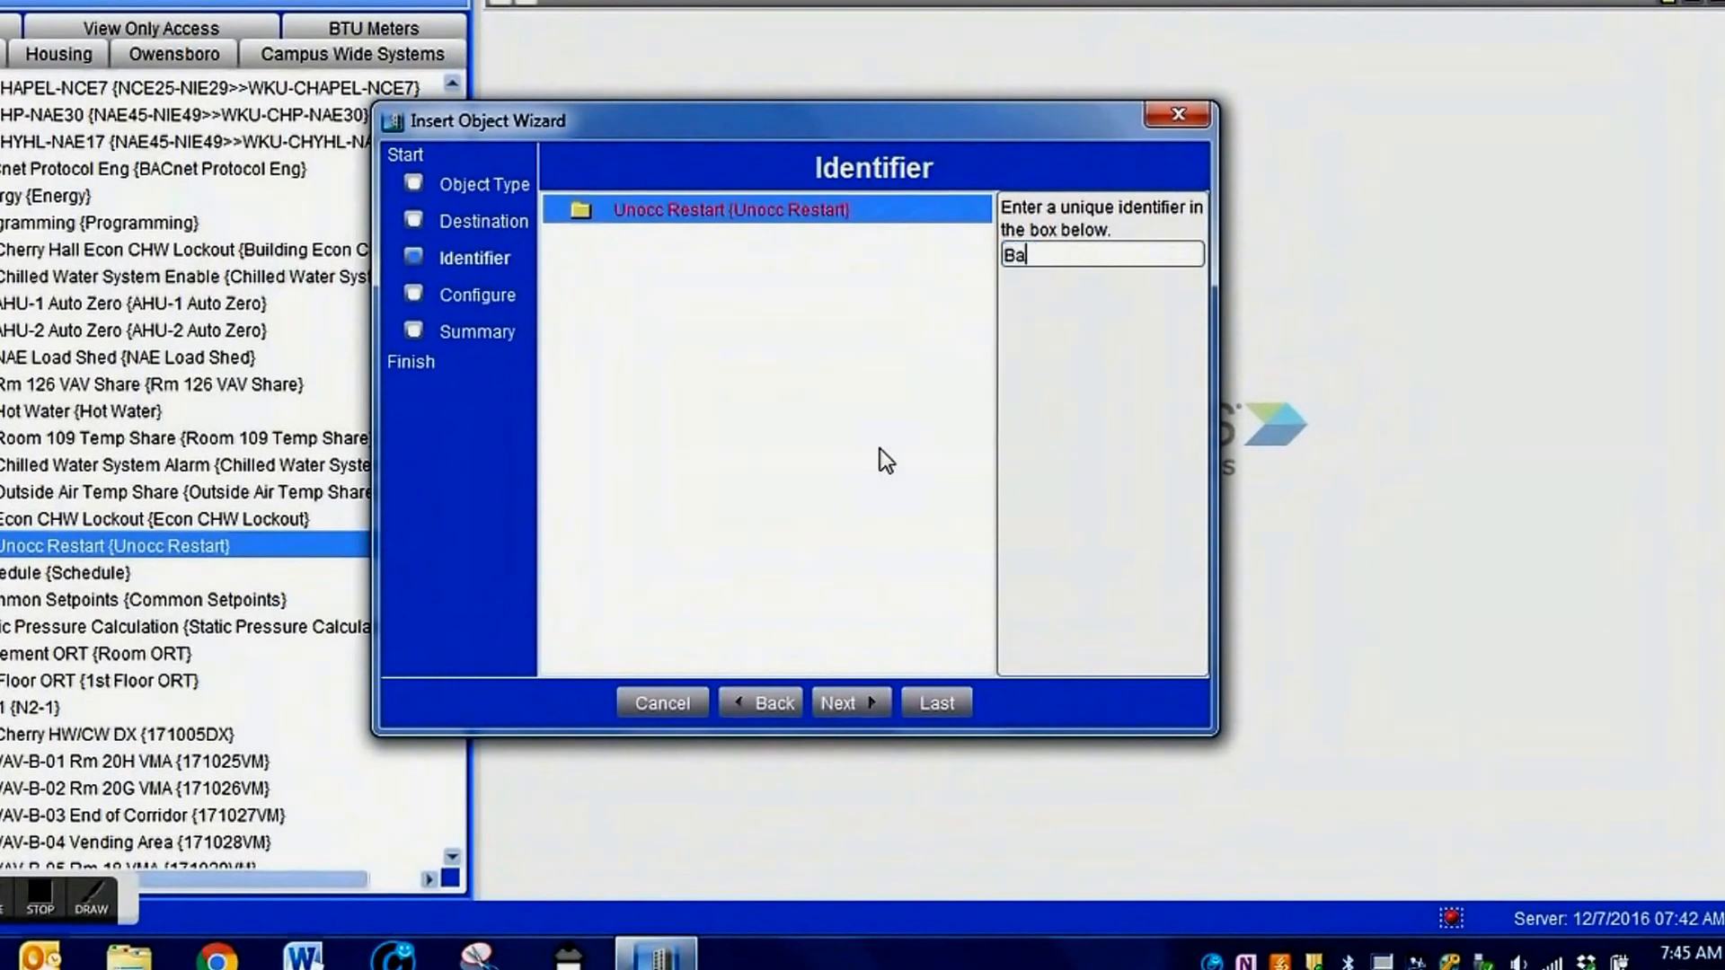
text(sement AVG Zone)
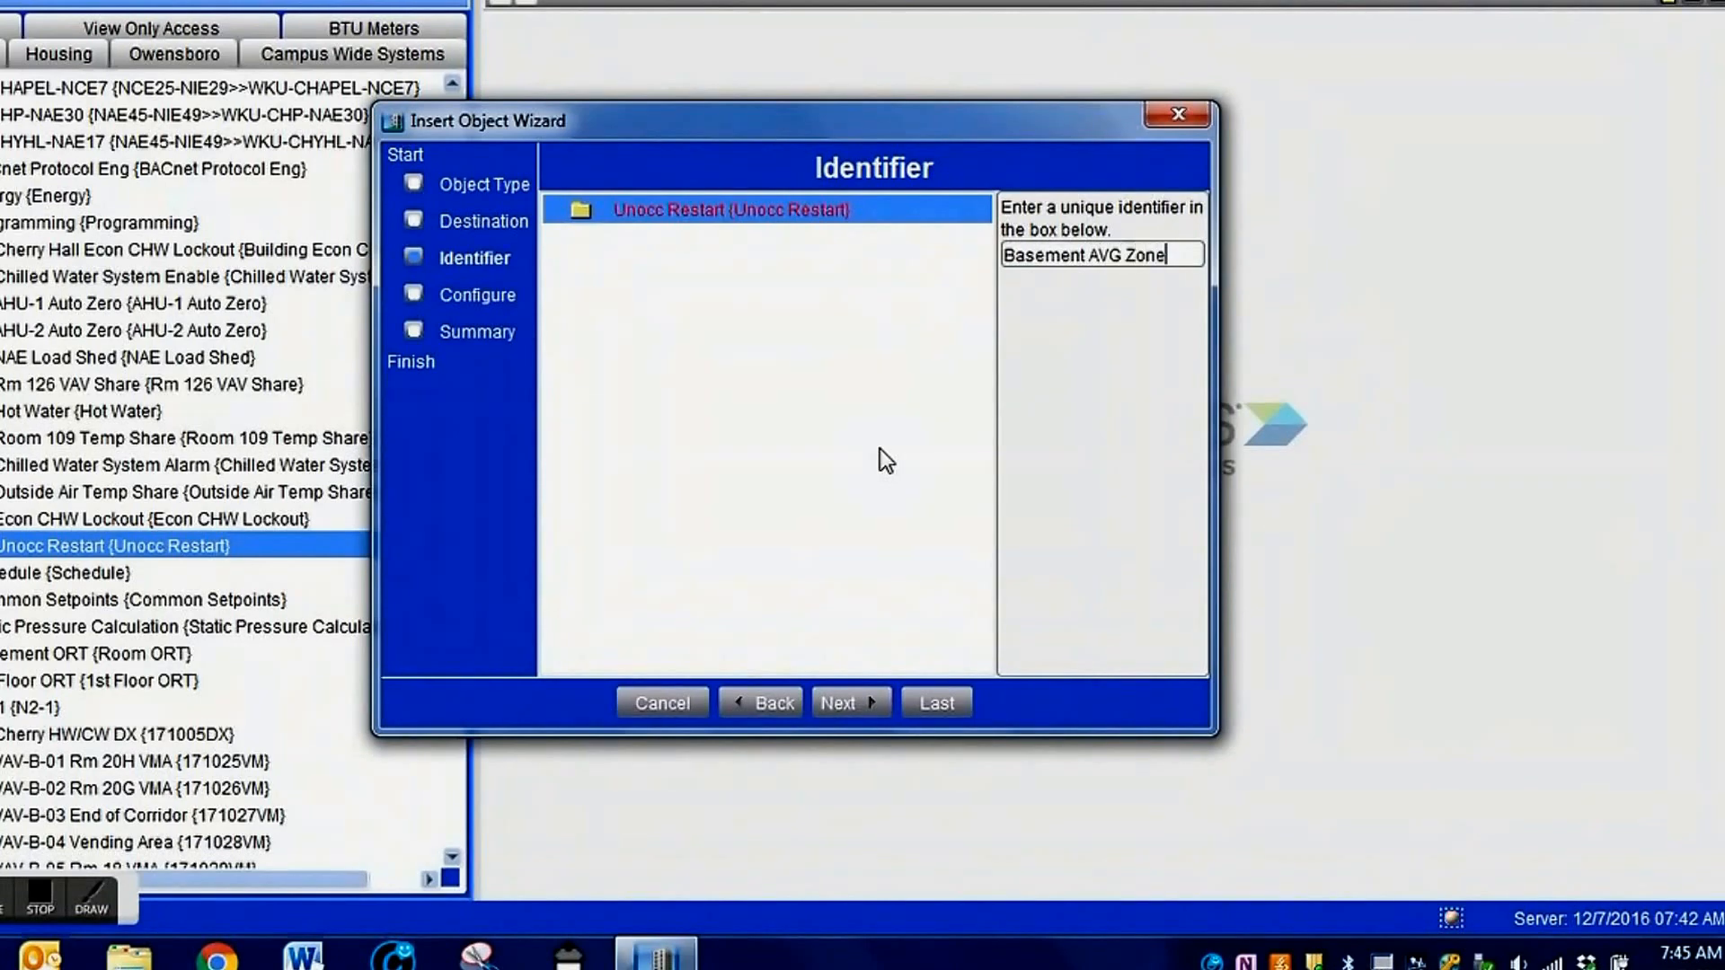
text( Temp)
key(Return)
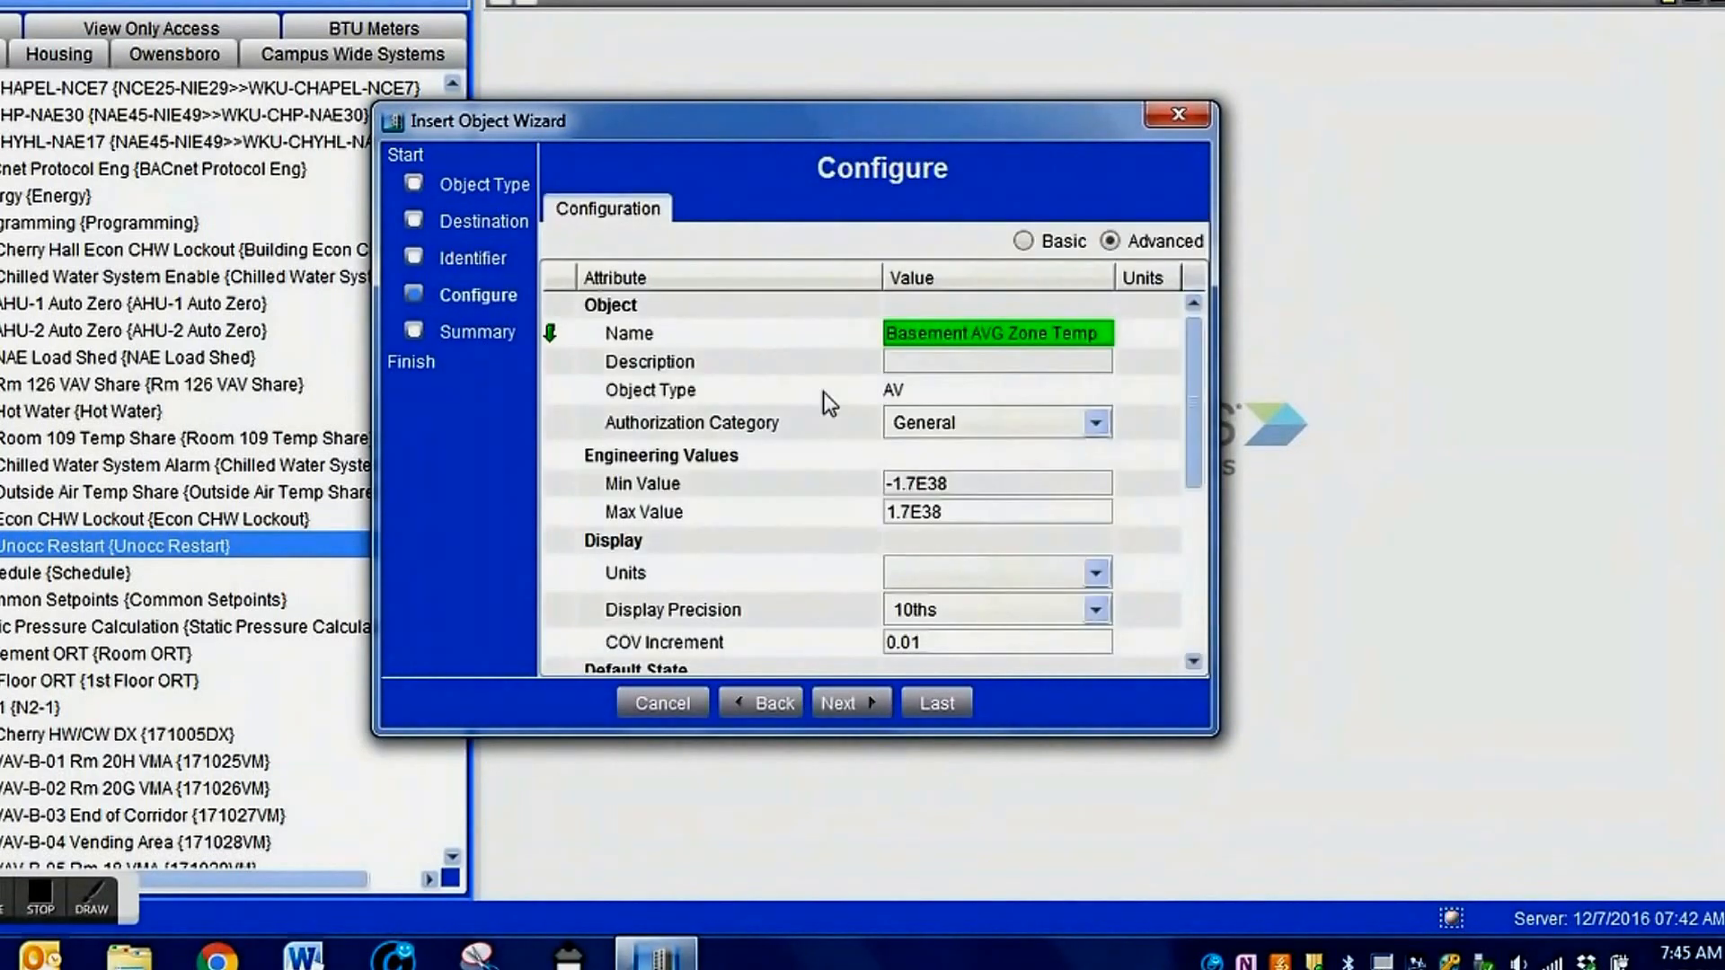
Set the AV object's display units to deg F and finish creating it.
click(1070, 576)
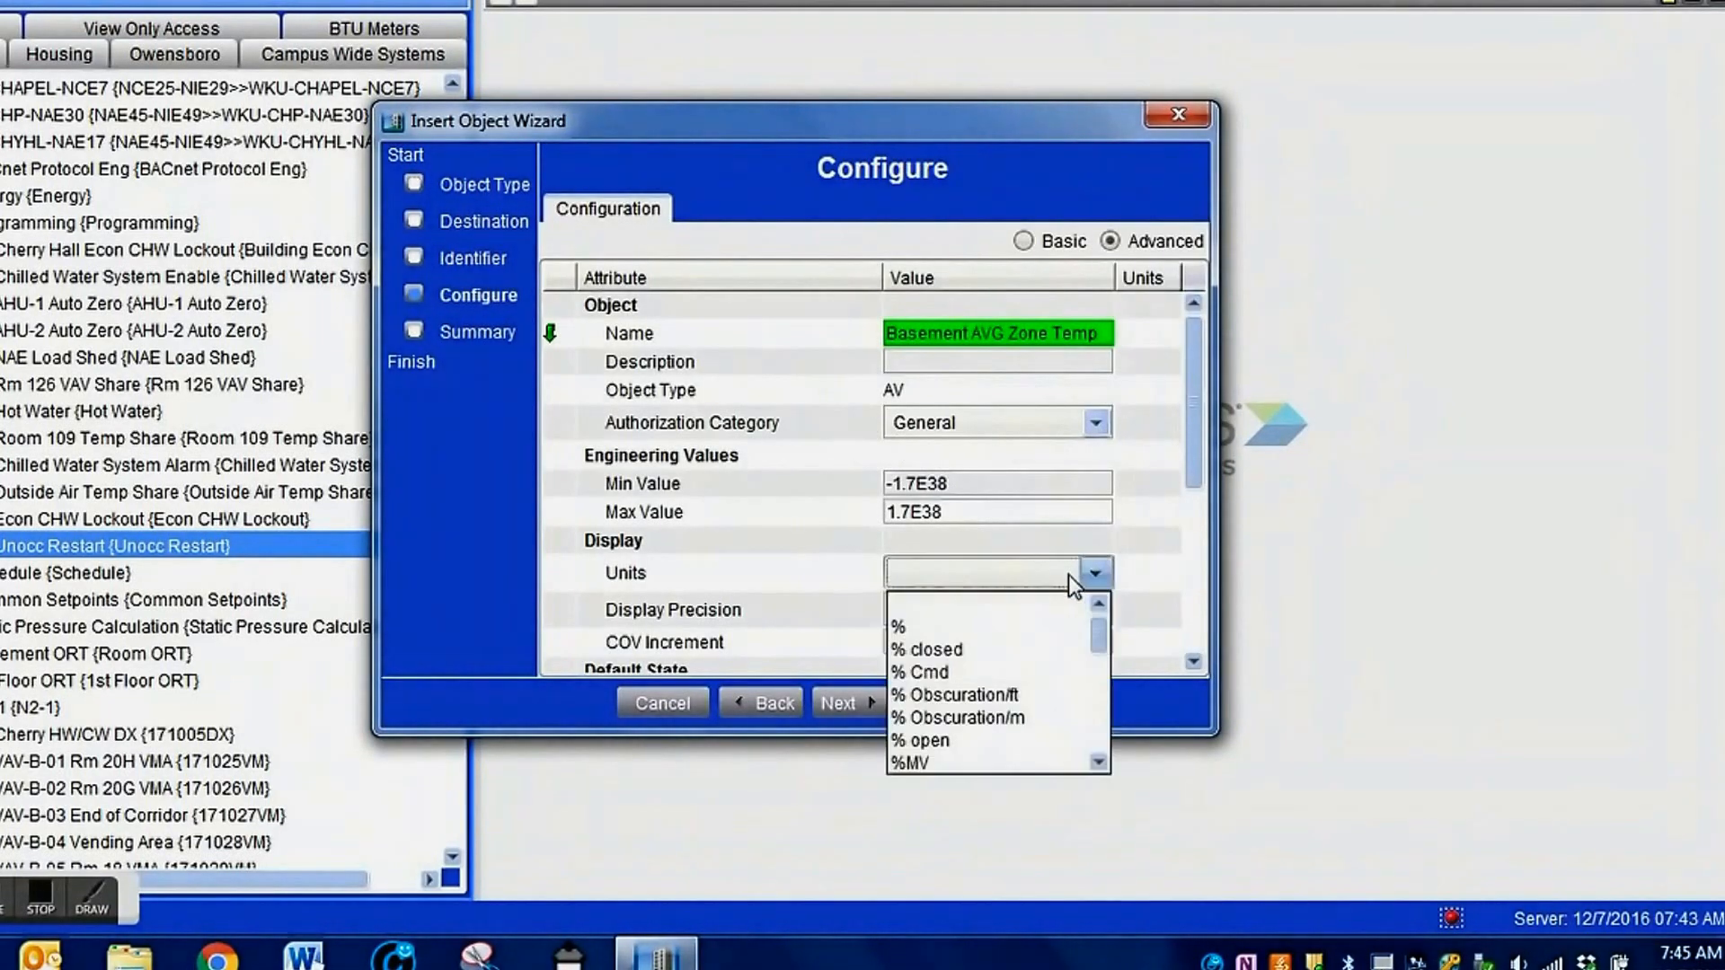
key(d)
key(d)
key(d)
key(d)
key(d)
key(d)
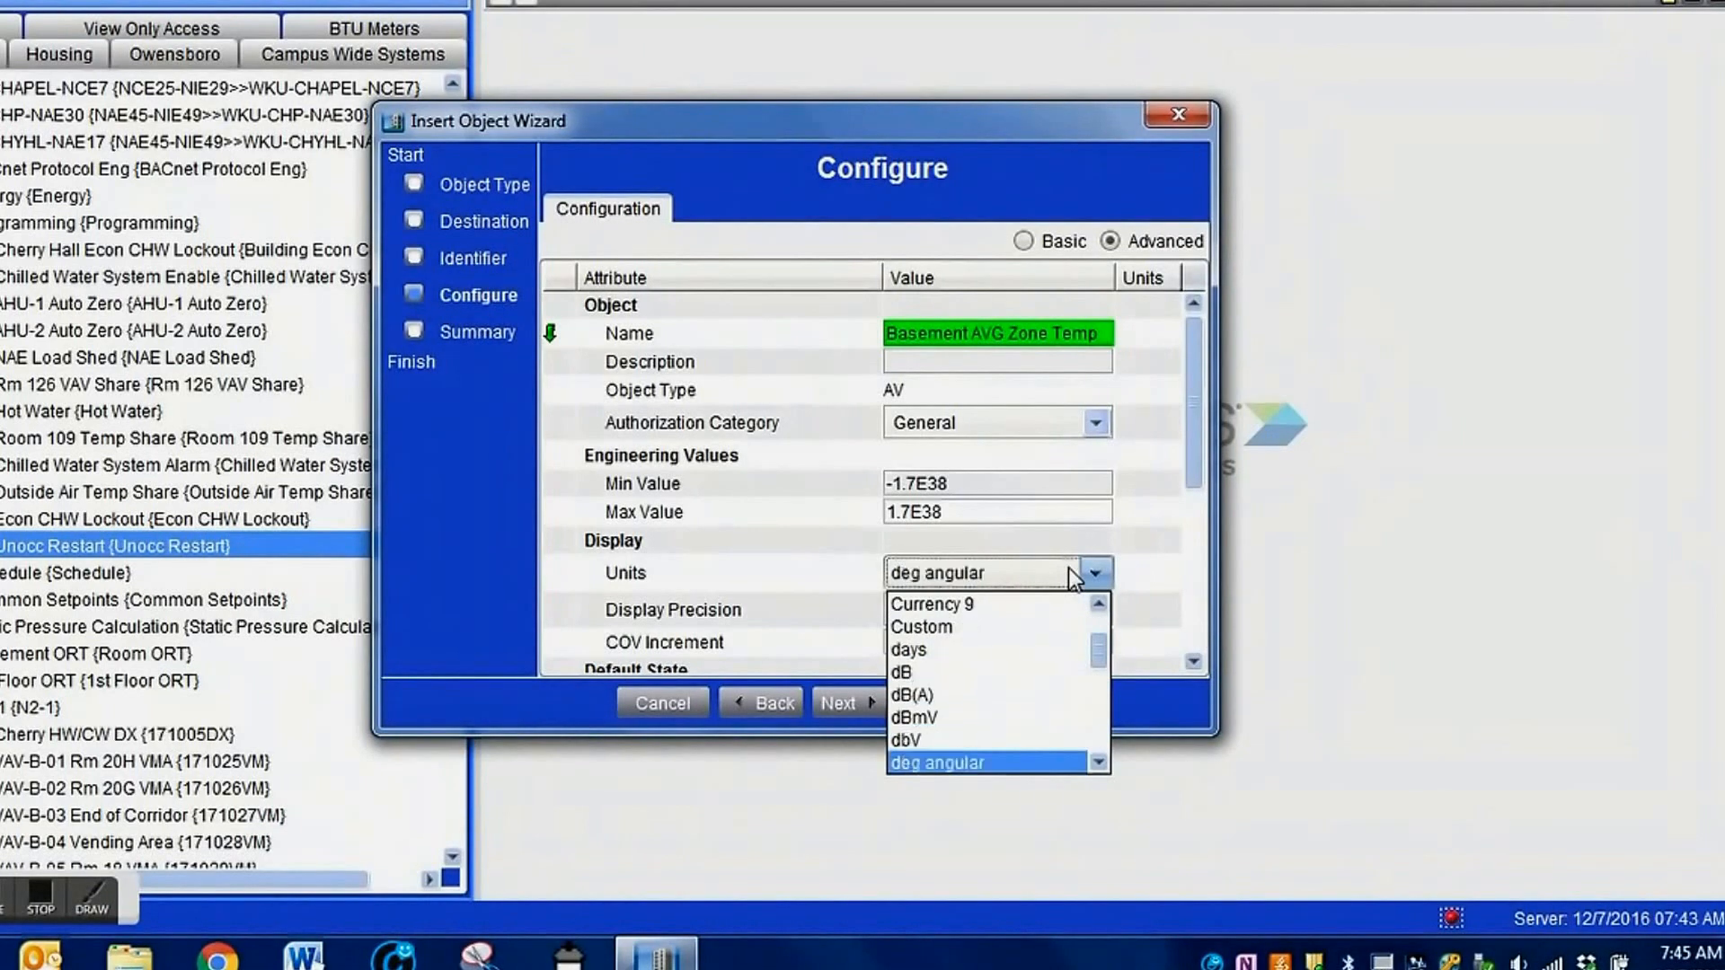
key(d)
key(d)
key(d)
key(d)
key(d)
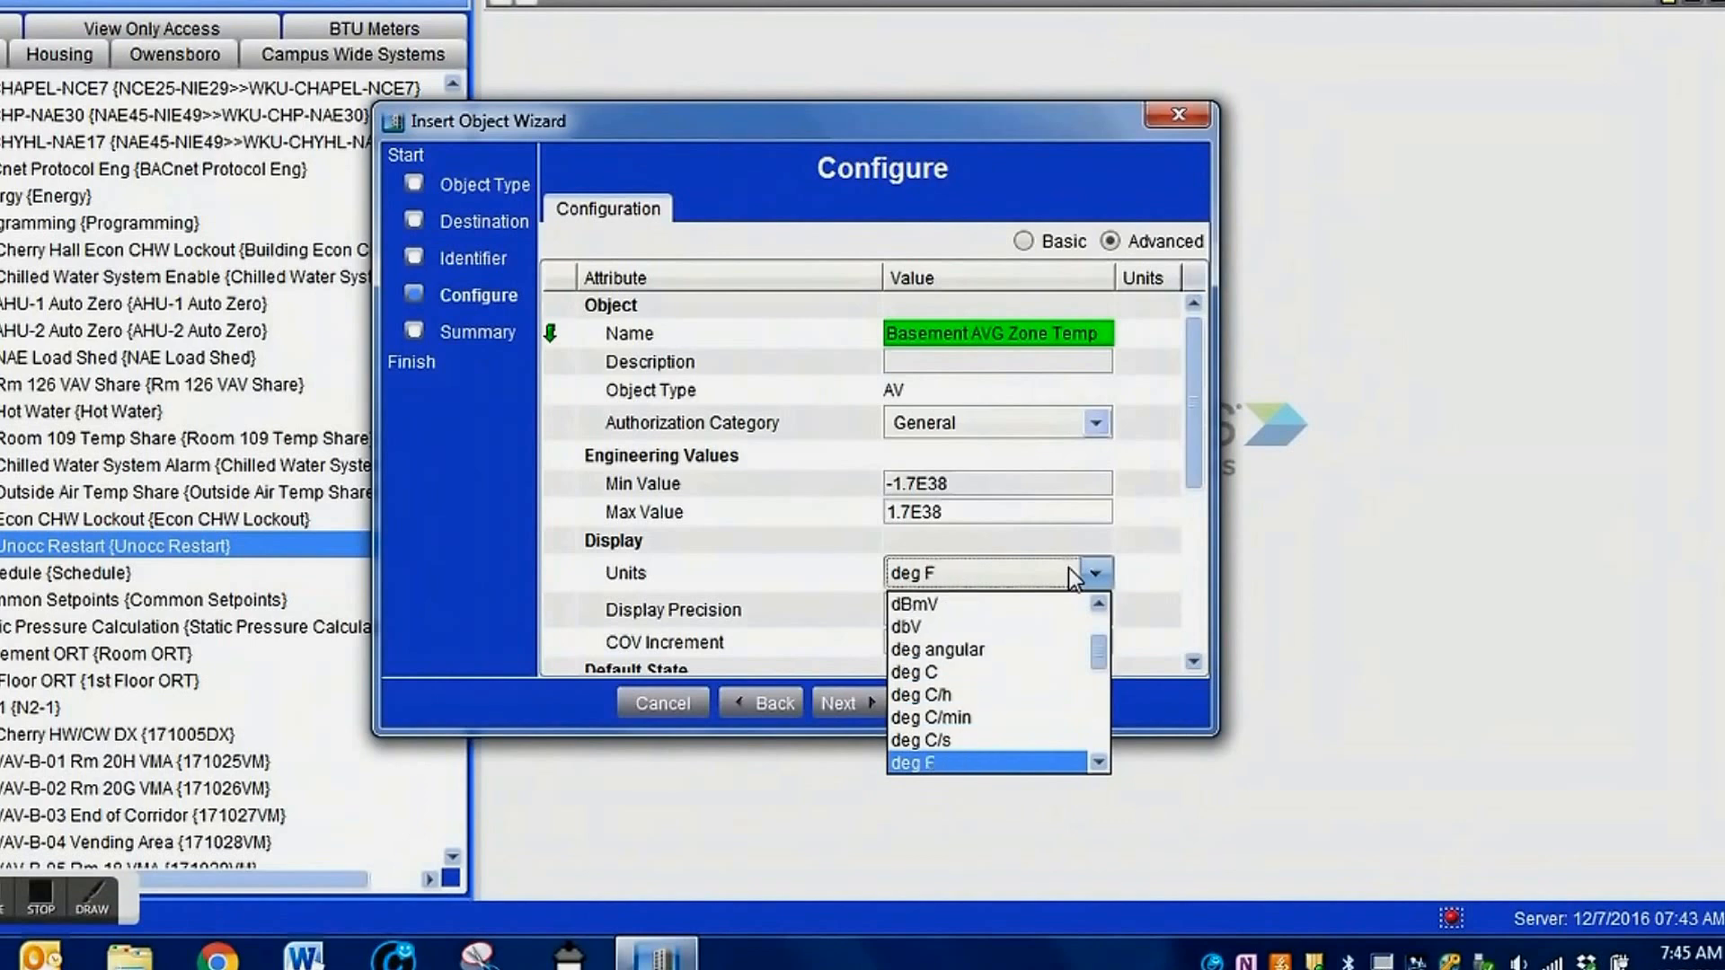
click(913, 763)
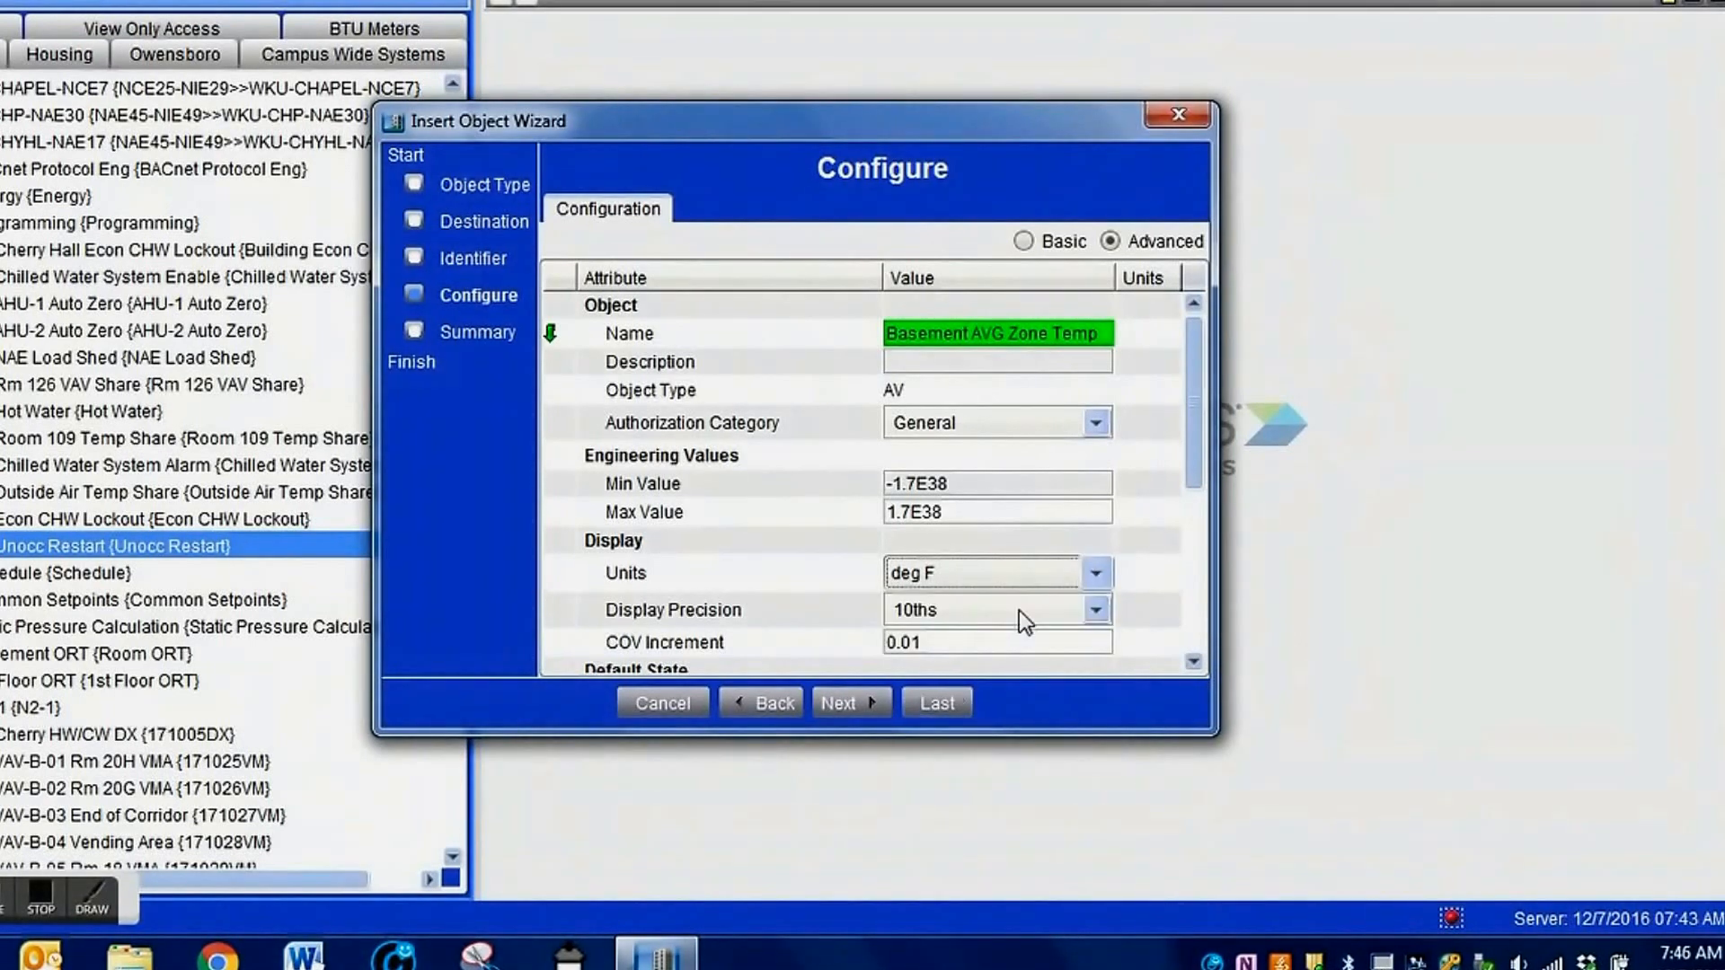
drag(1189, 437, 1208, 546)
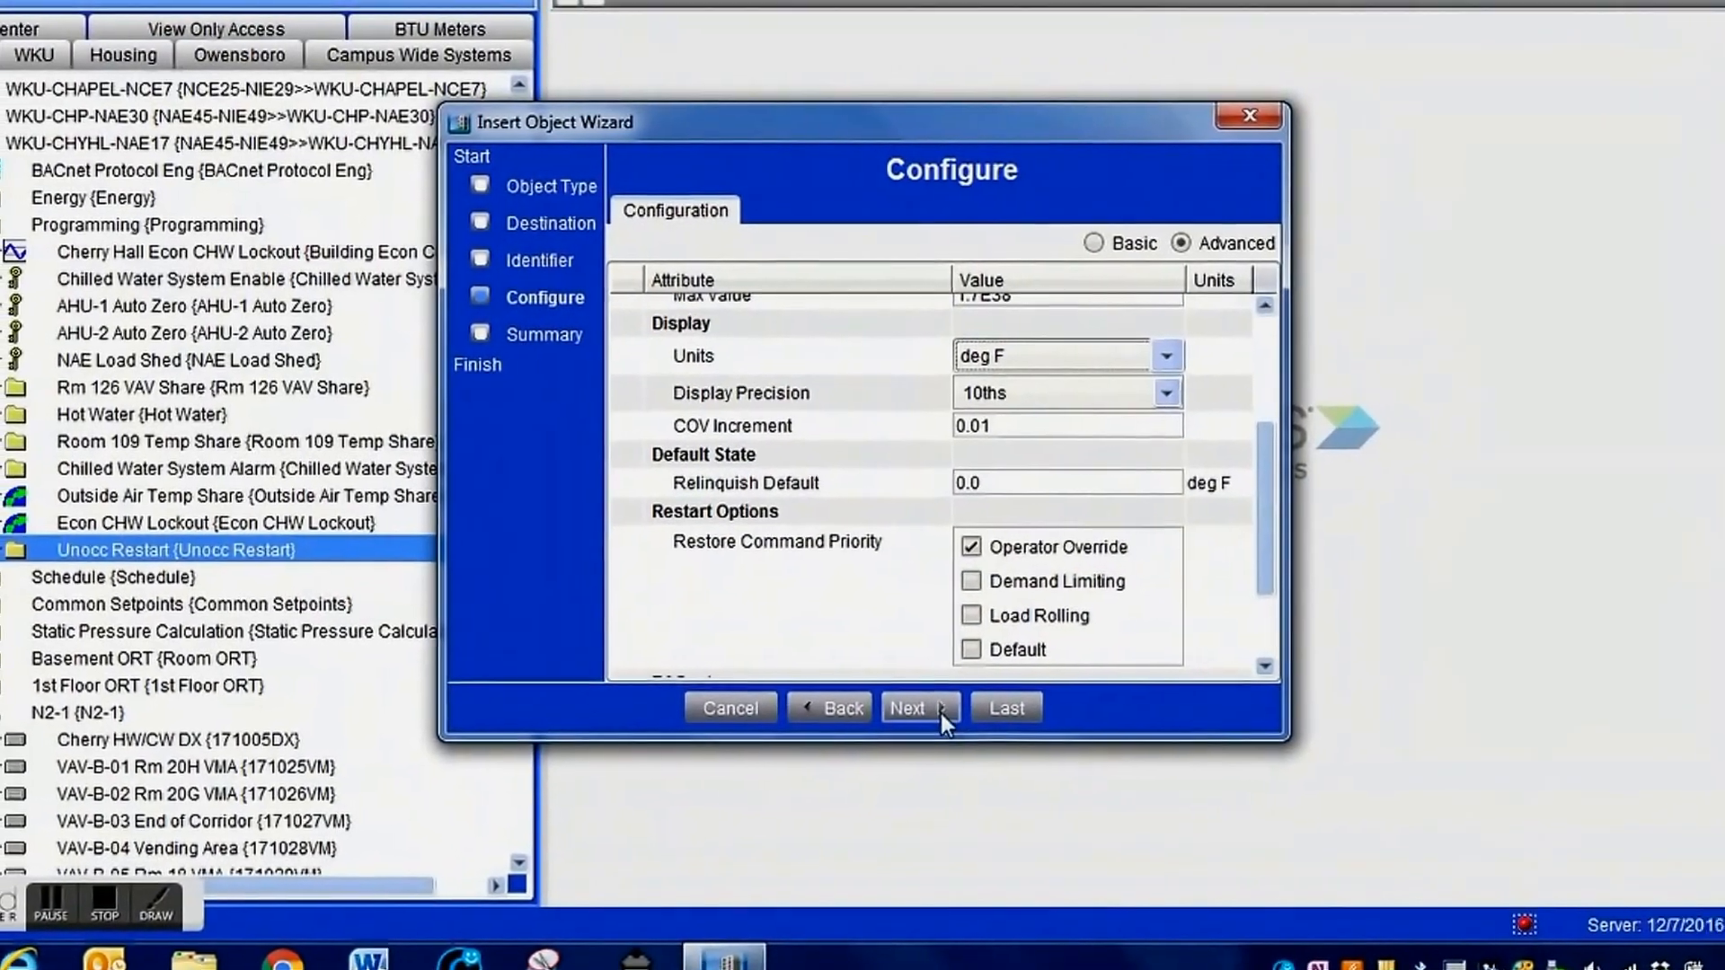
click(938, 709)
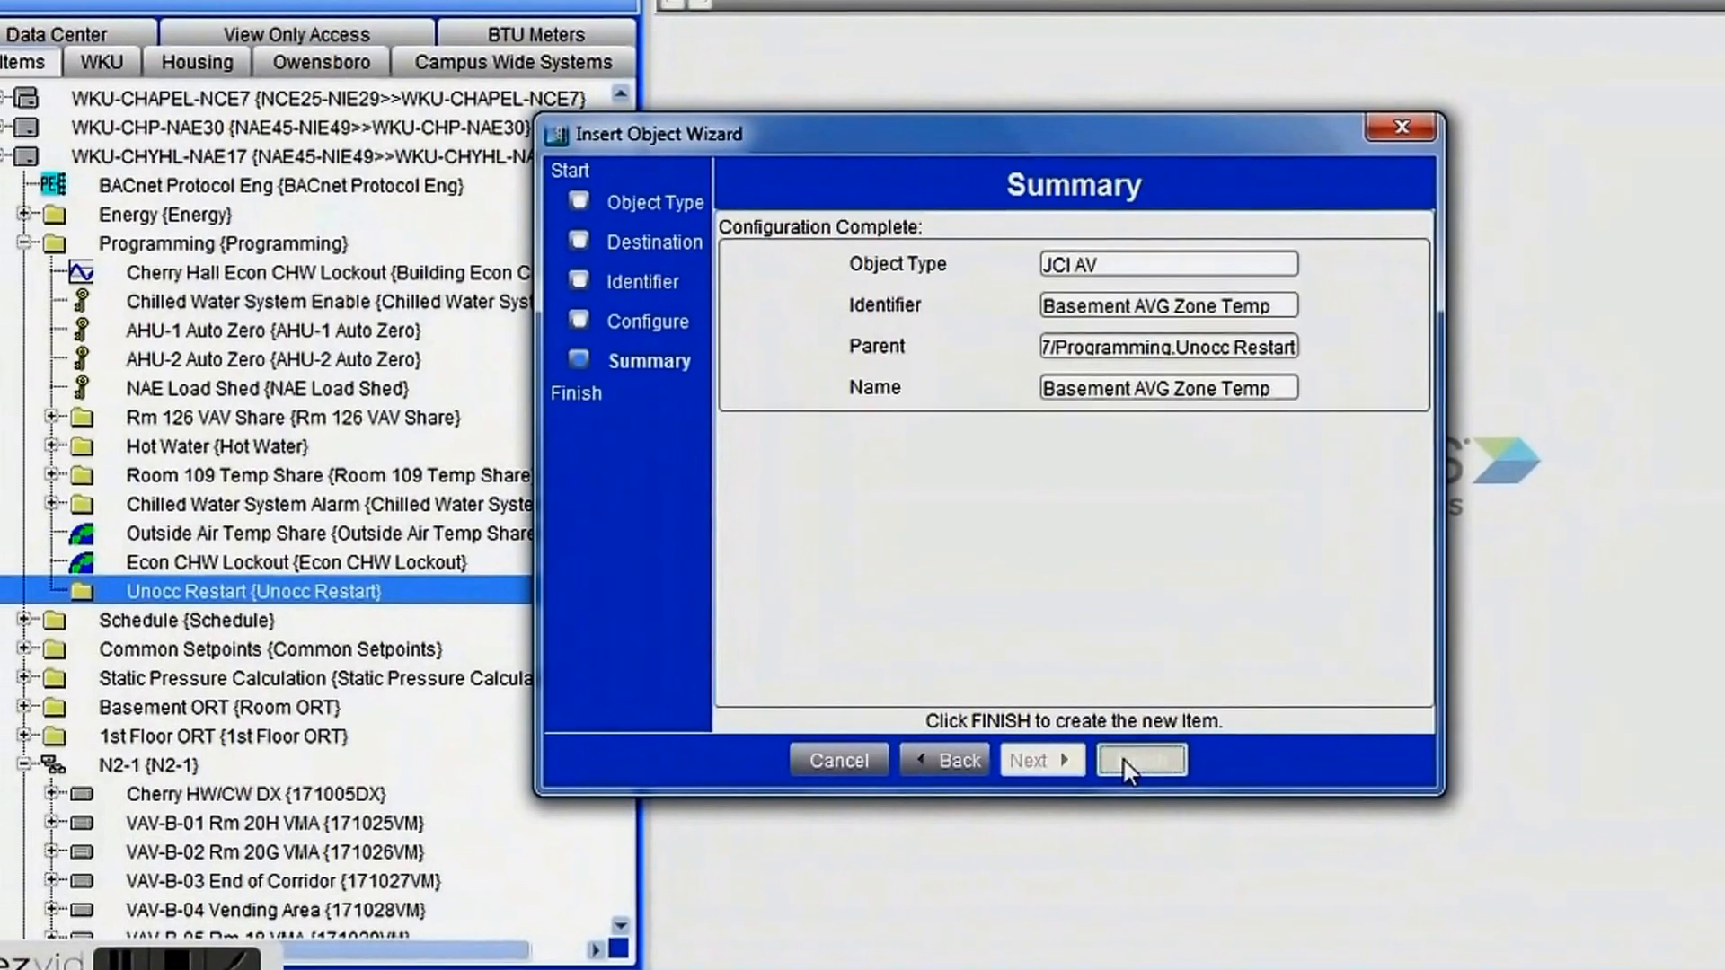
click(1094, 751)
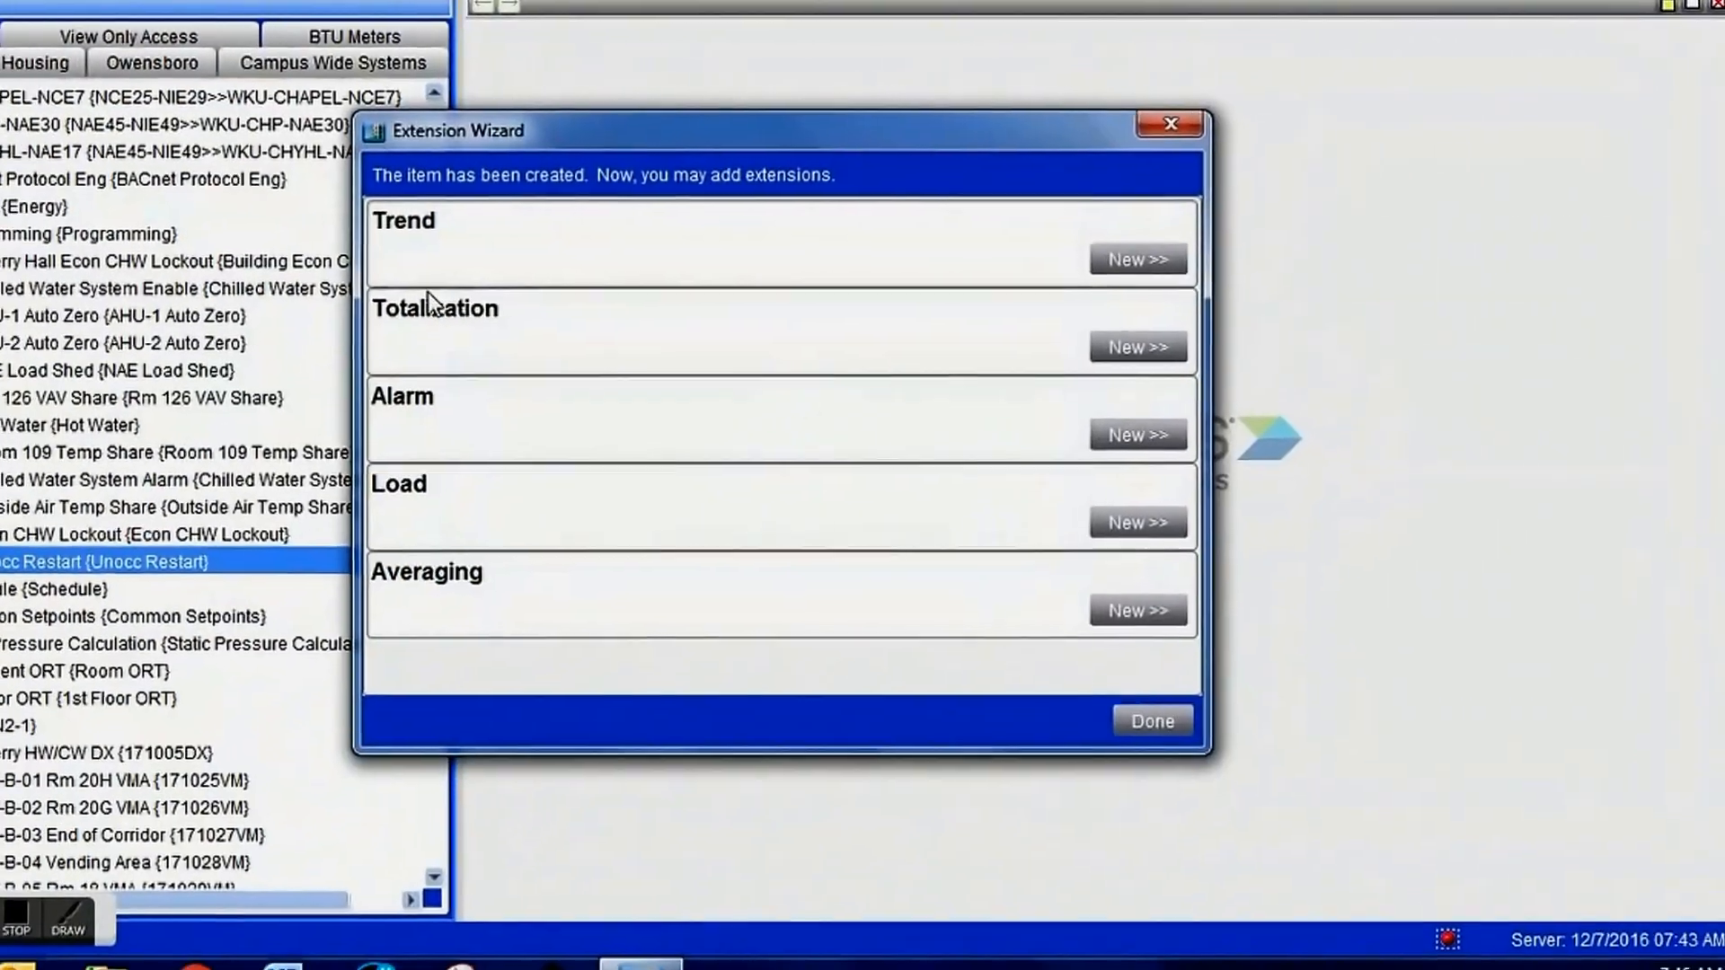
Add a trend extension for Present Value with a 3600-second sample interval, and close the extension setup.
click(1137, 260)
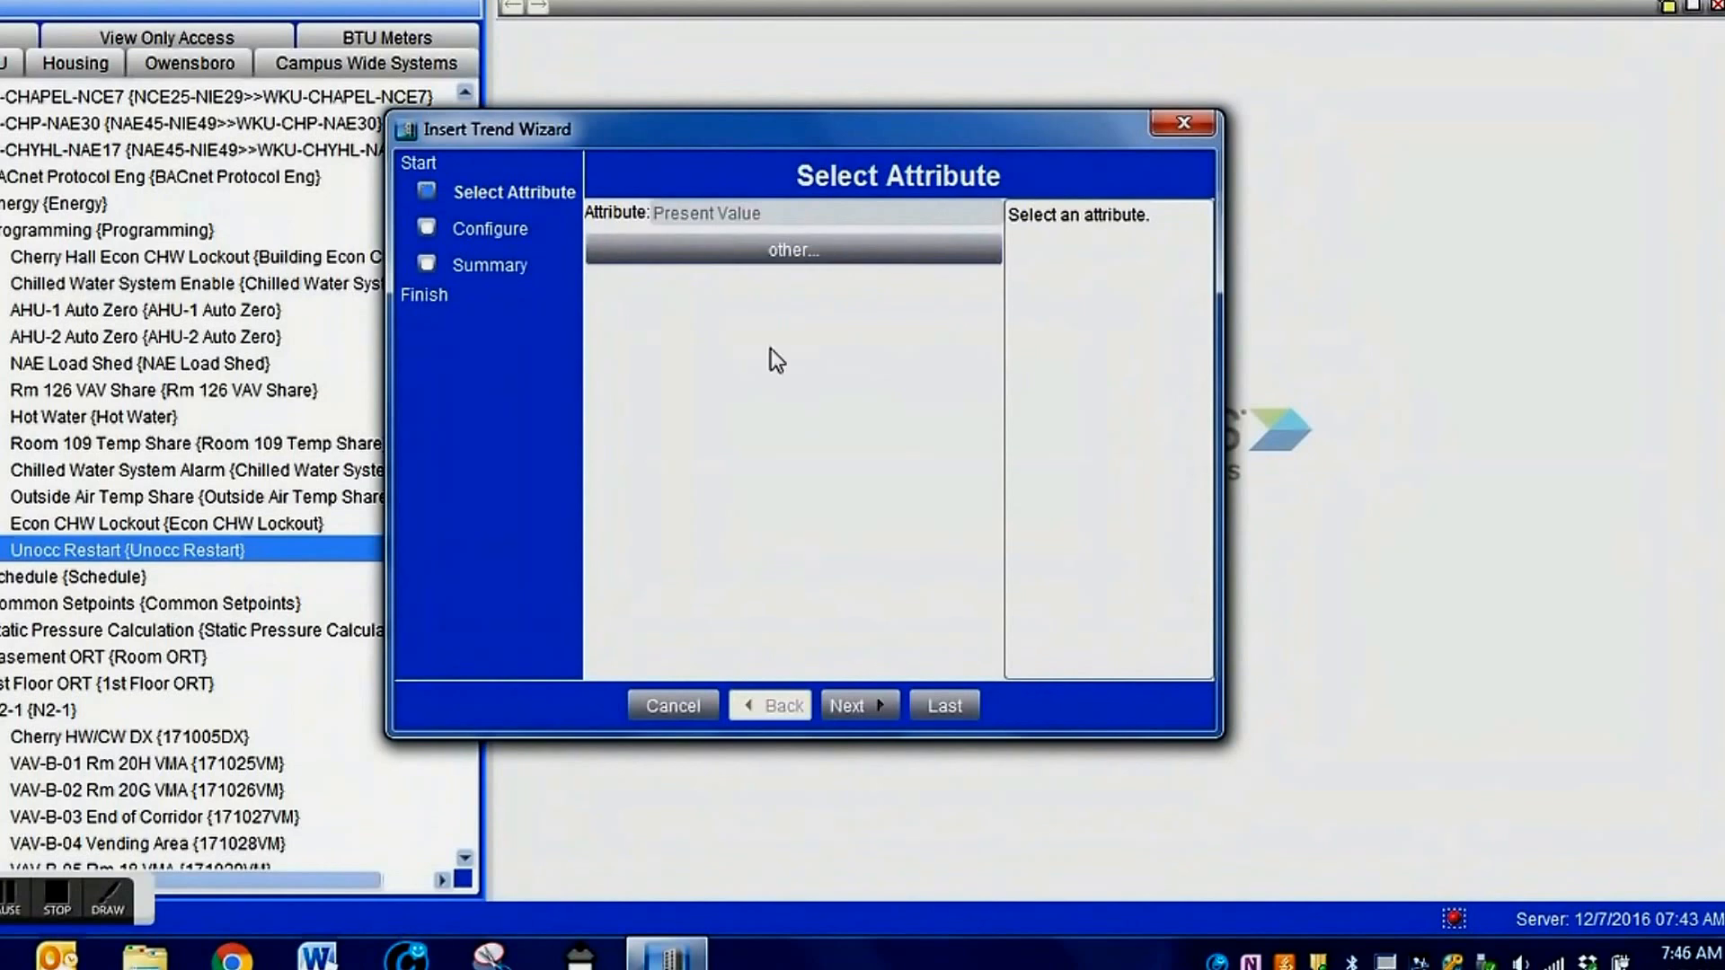
click(853, 705)
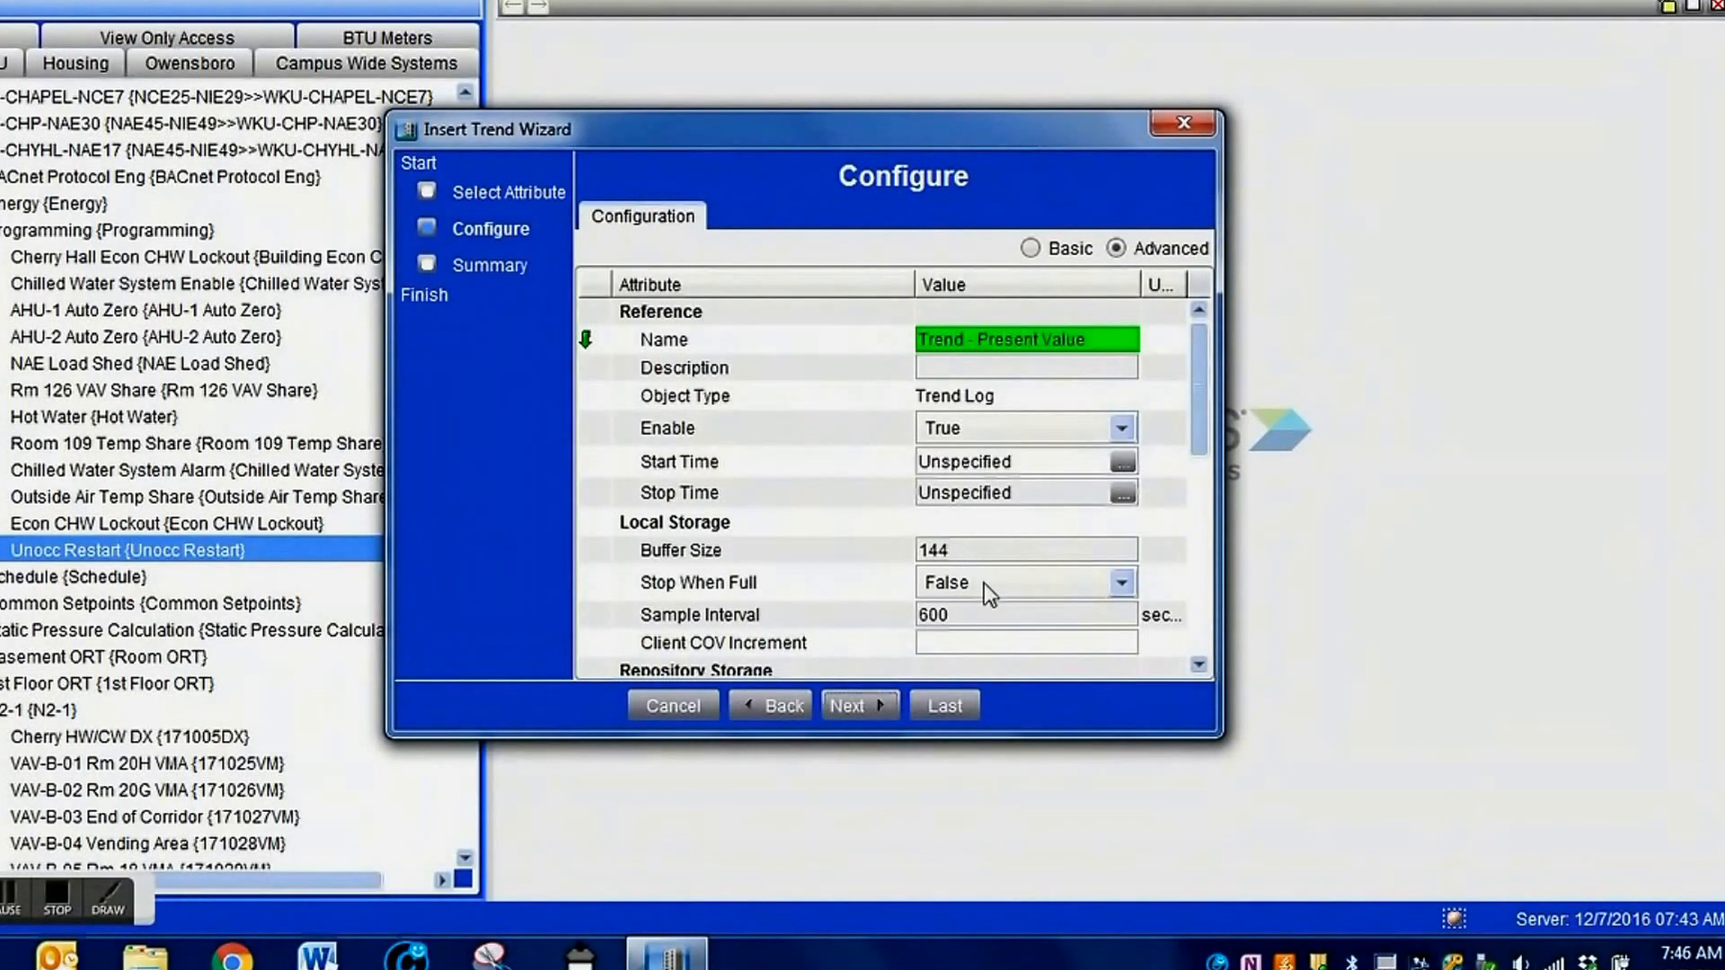
click(979, 627)
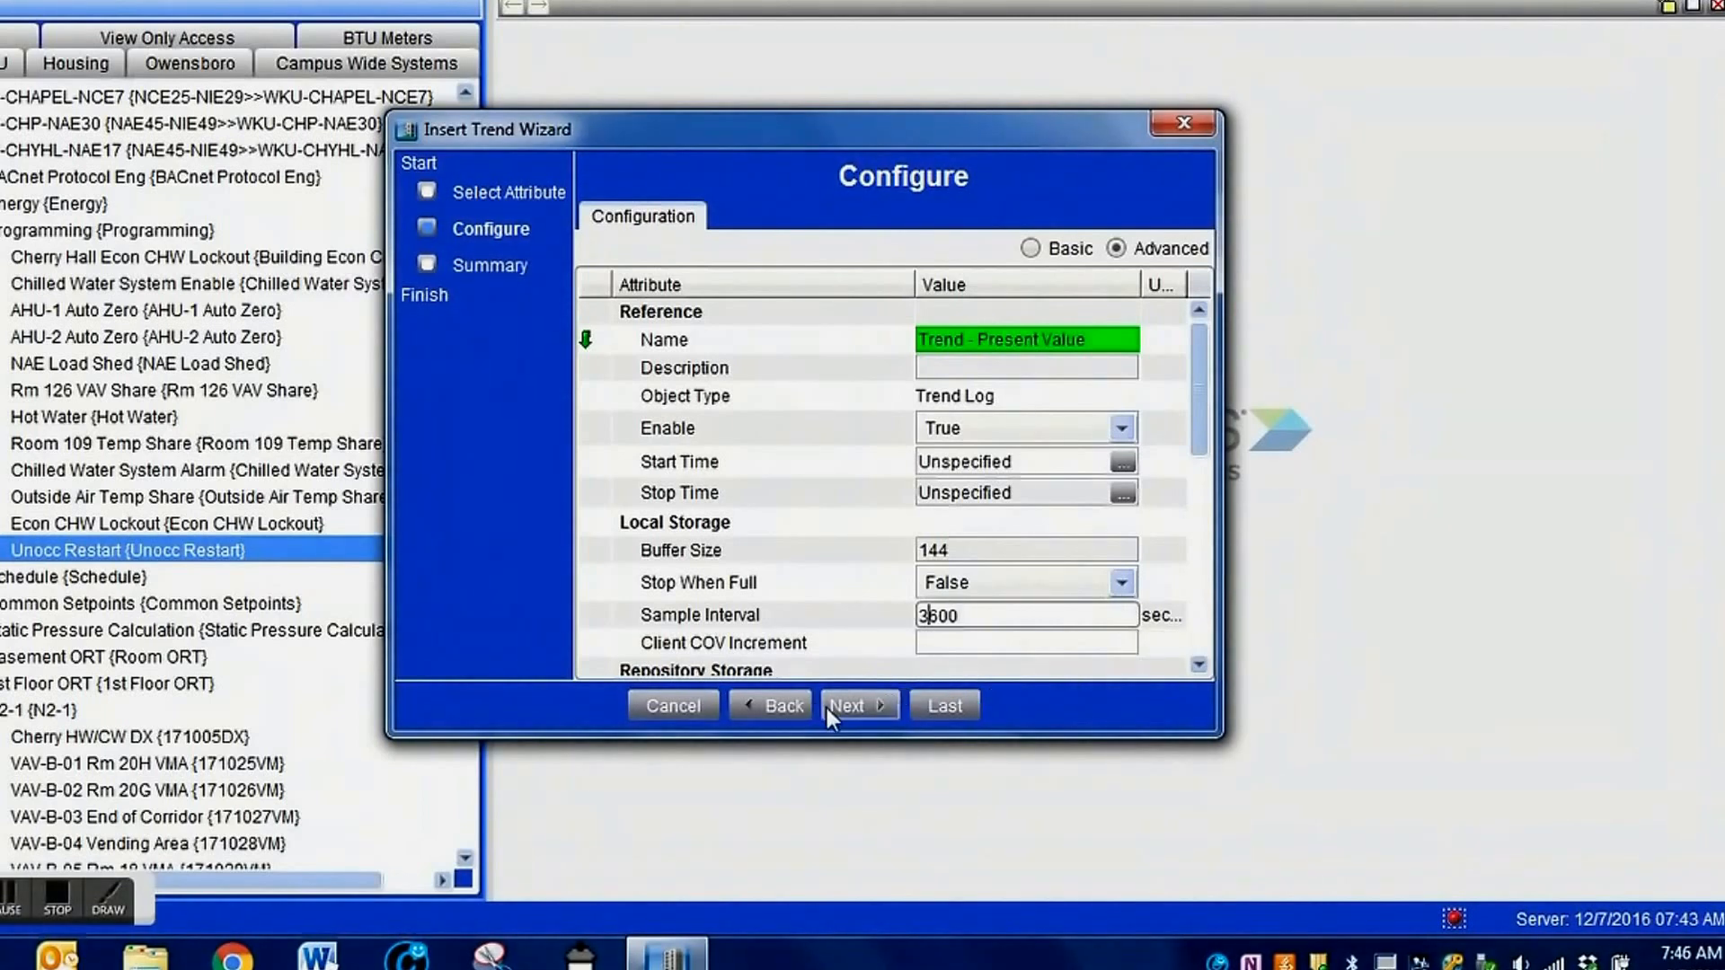
click(833, 706)
click(945, 706)
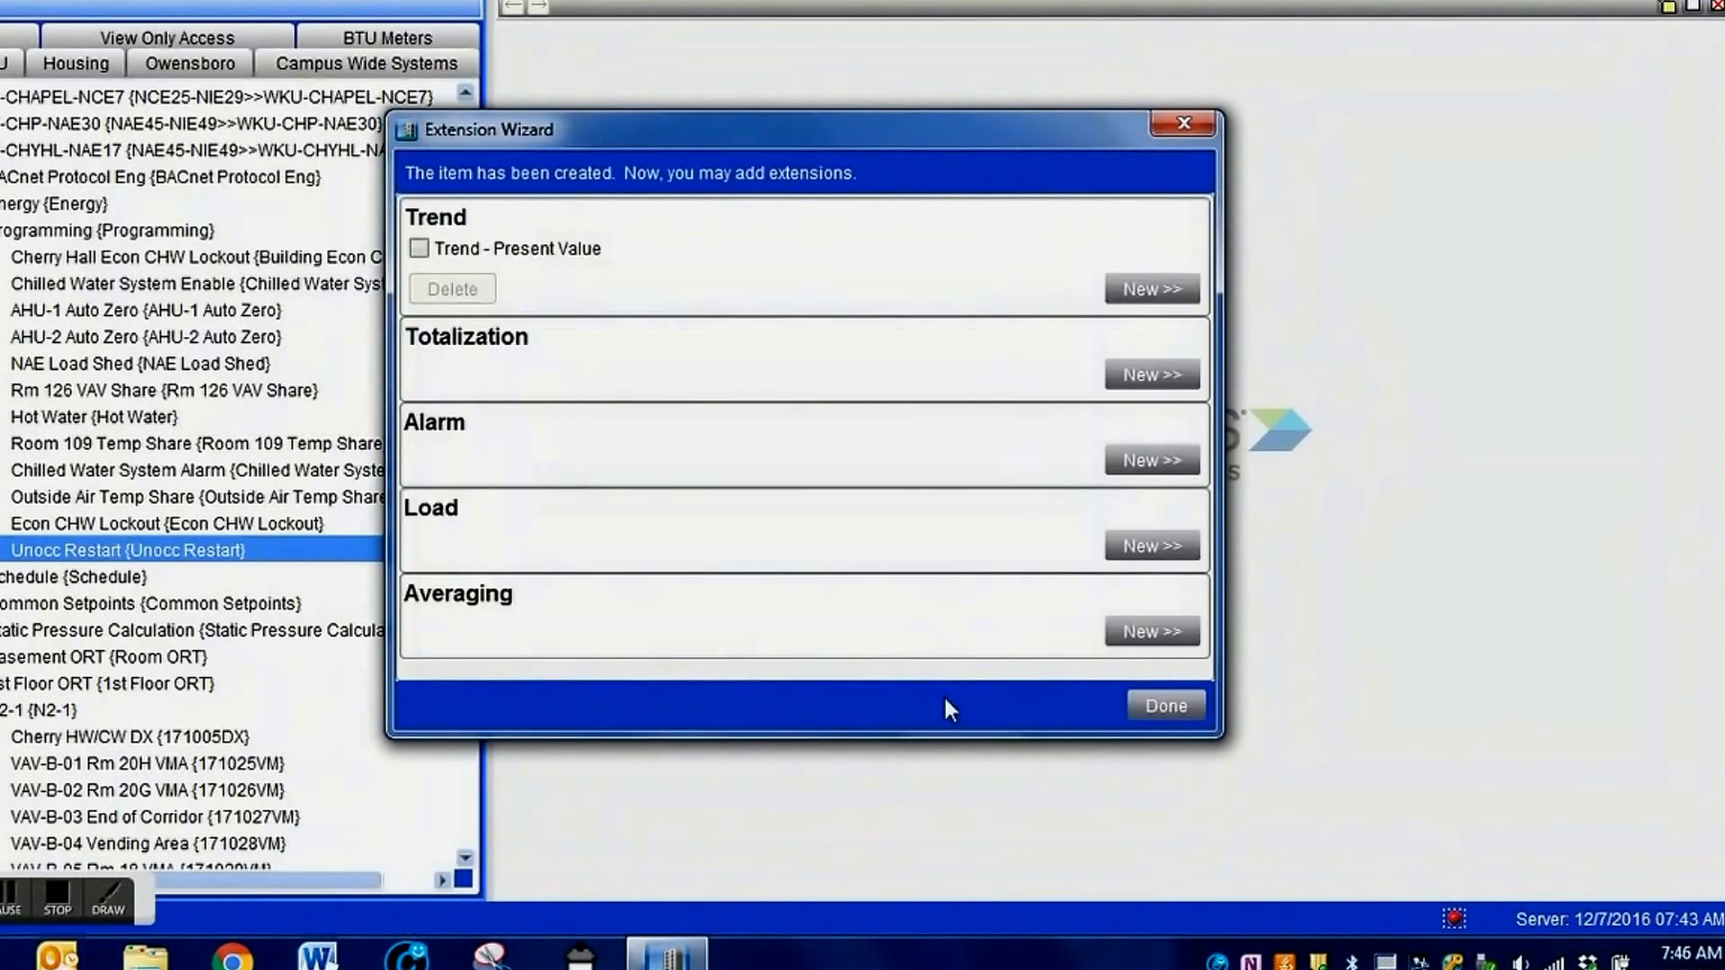
click(1156, 705)
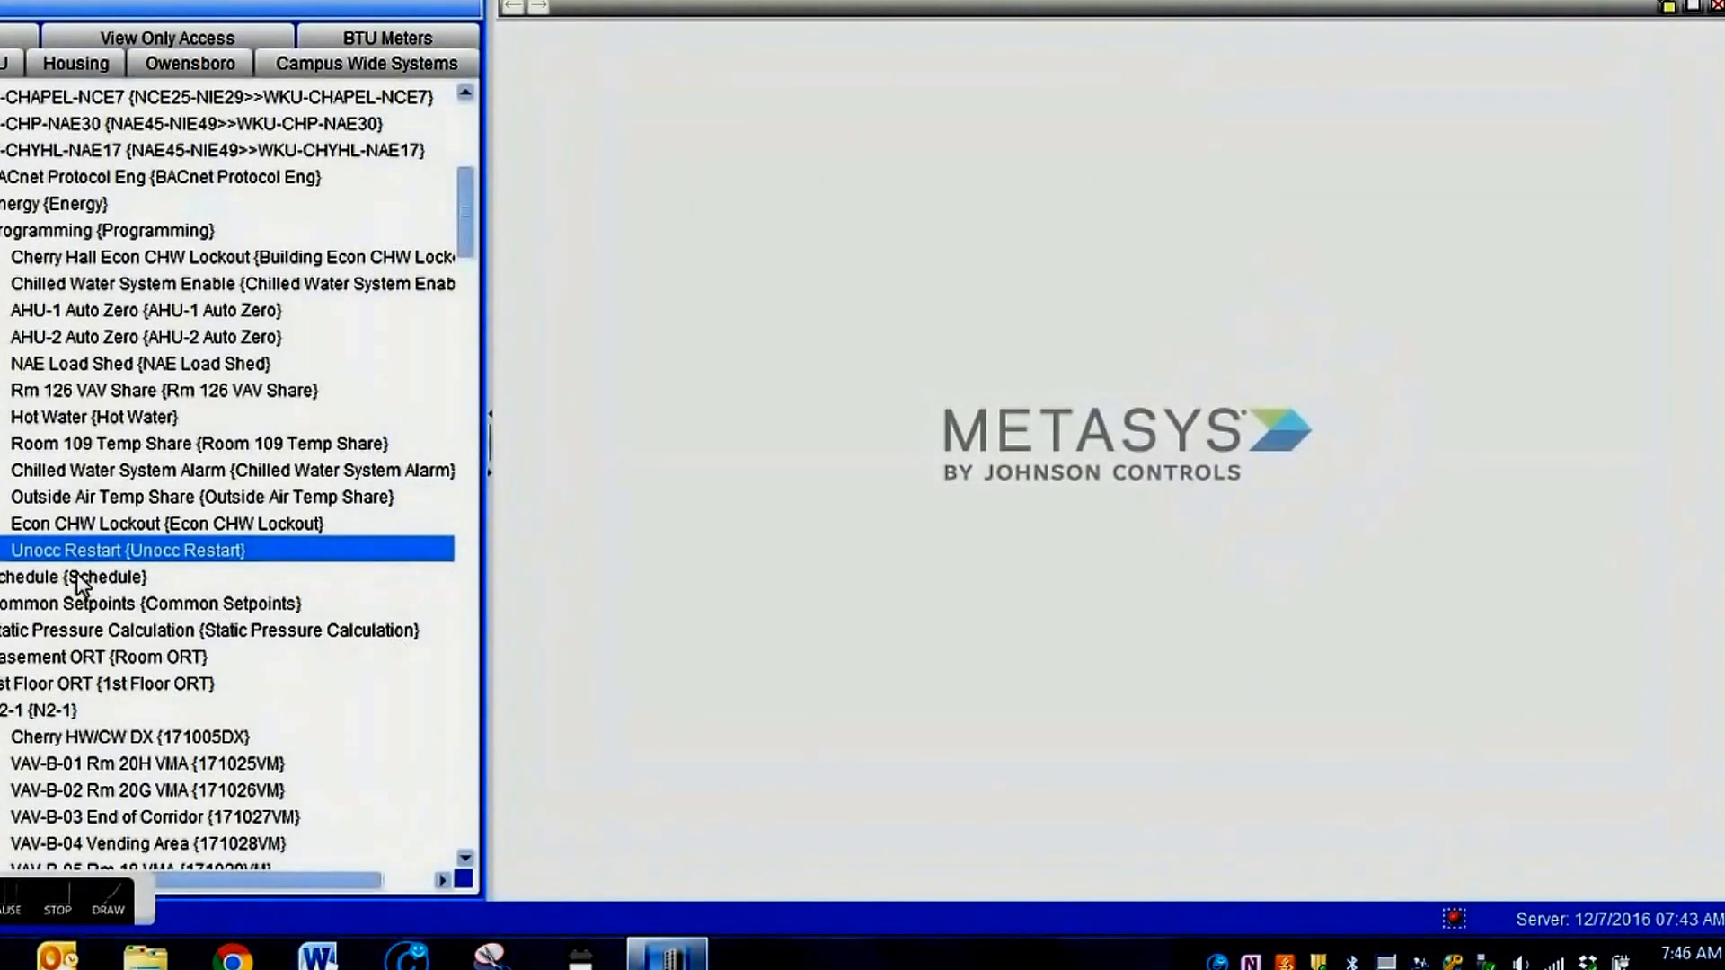
Display the Unocc Restart folder's summary and start inserting a Signal Select object into that folder.
drag(81, 550, 944, 493)
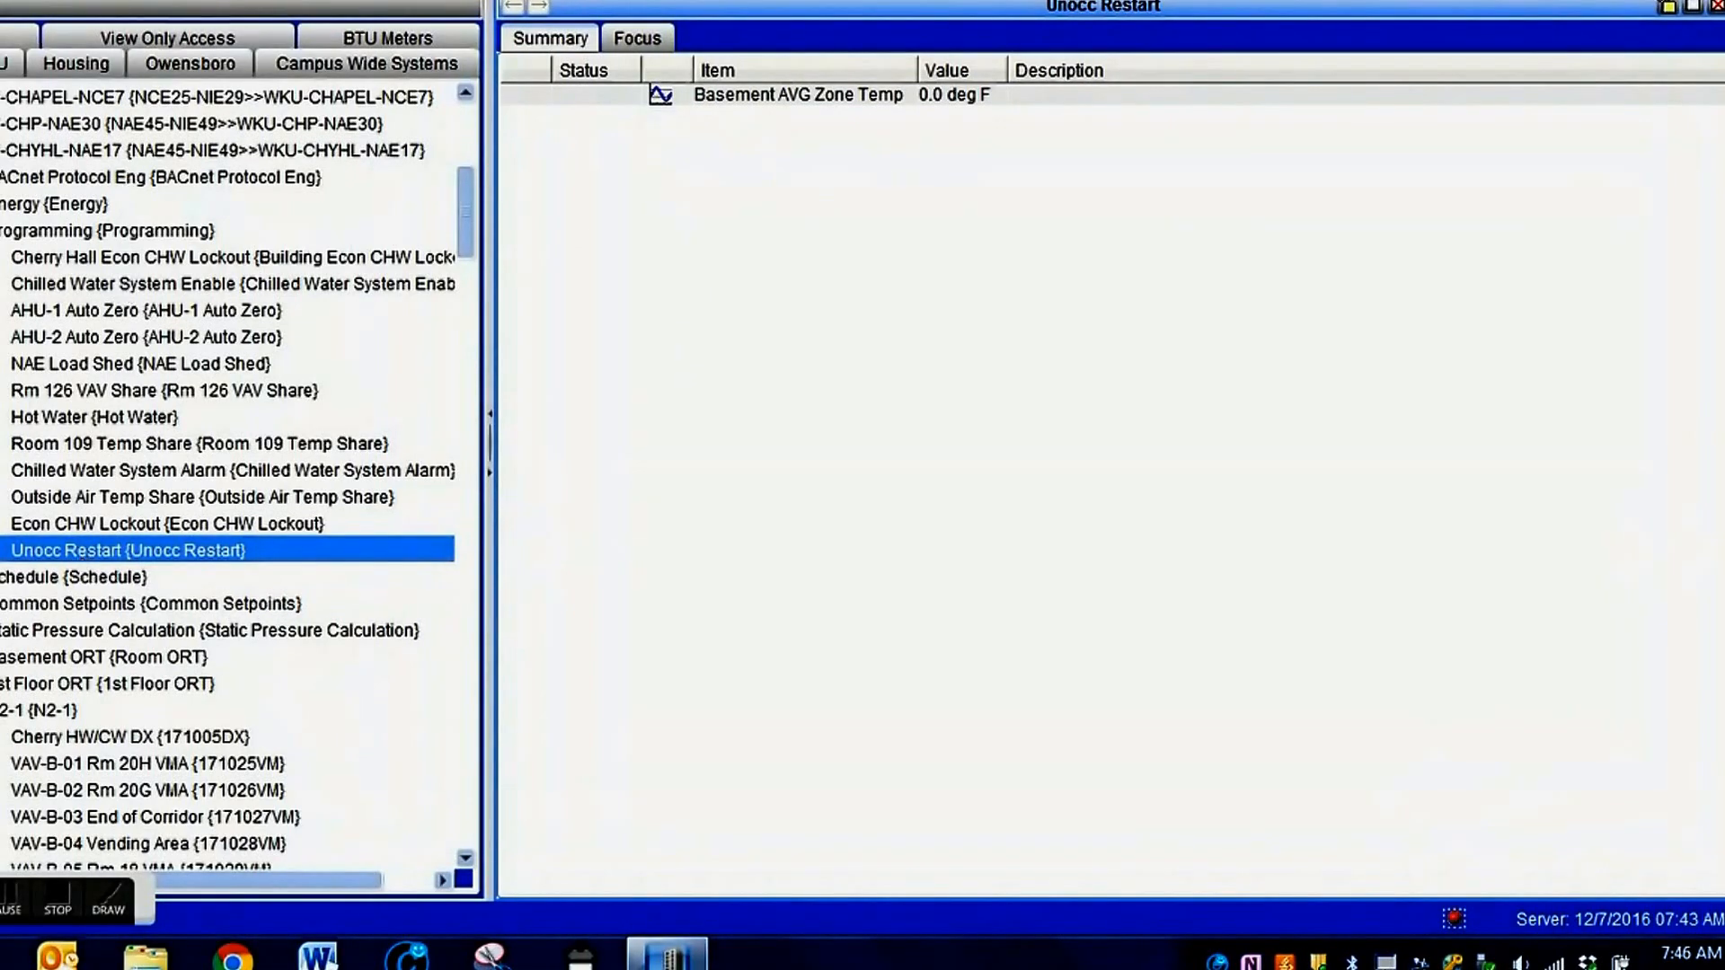
click(68, 0)
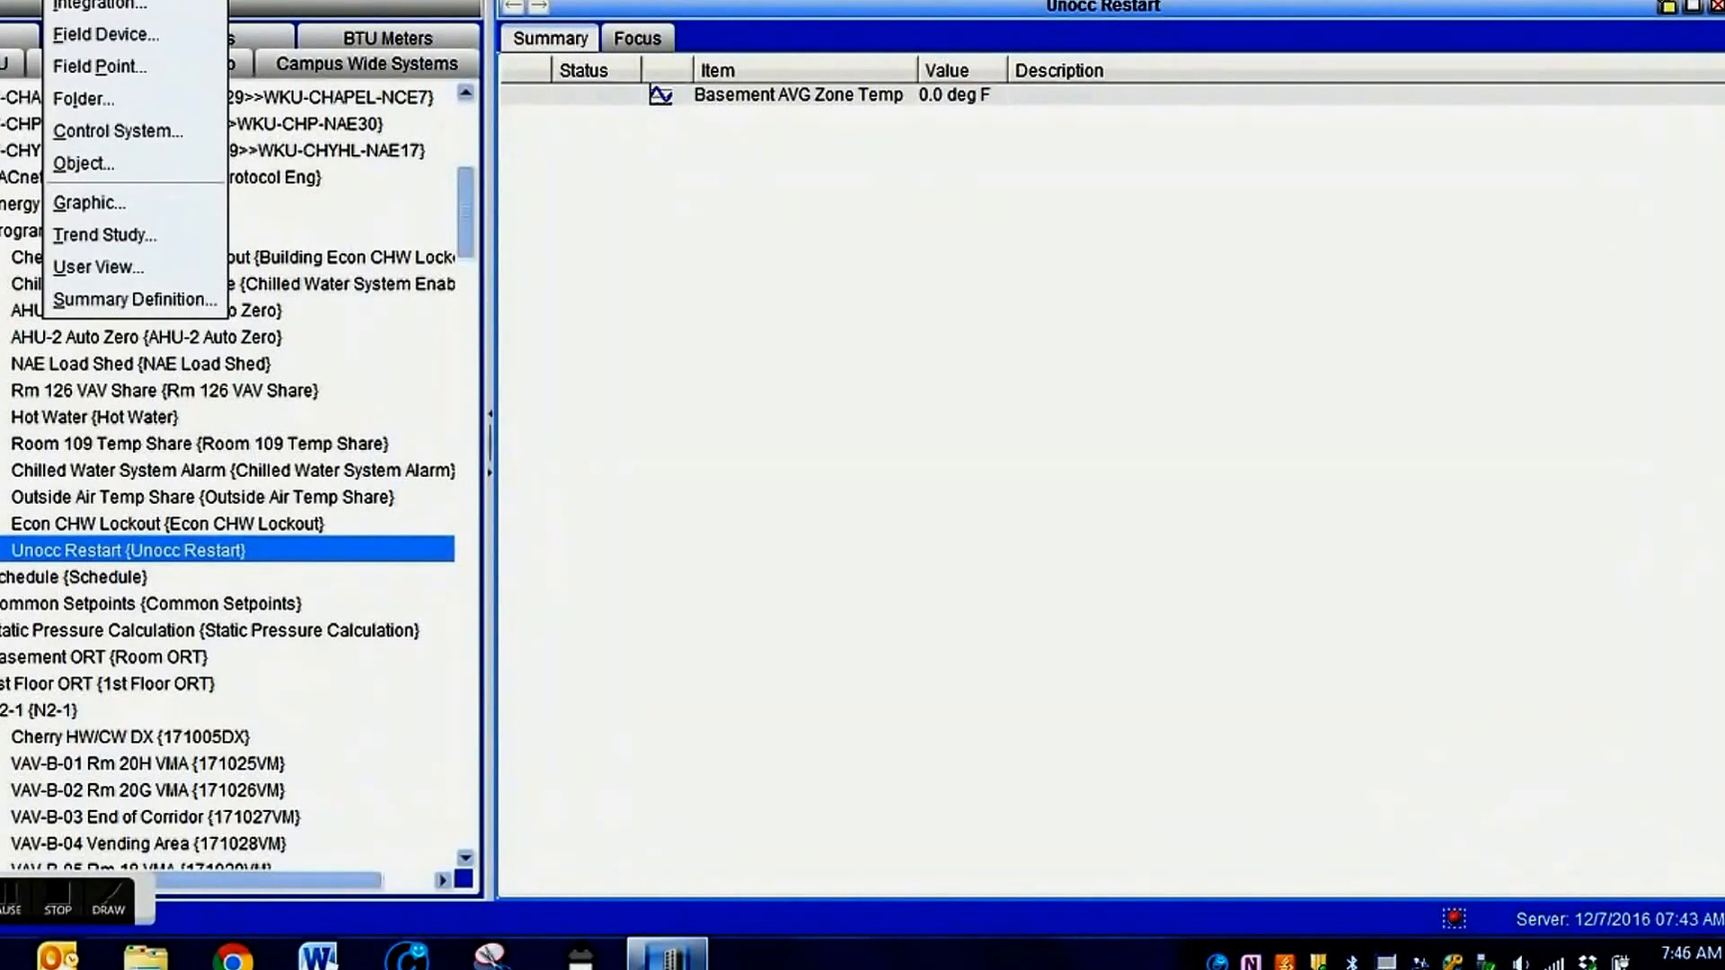
click(77, 162)
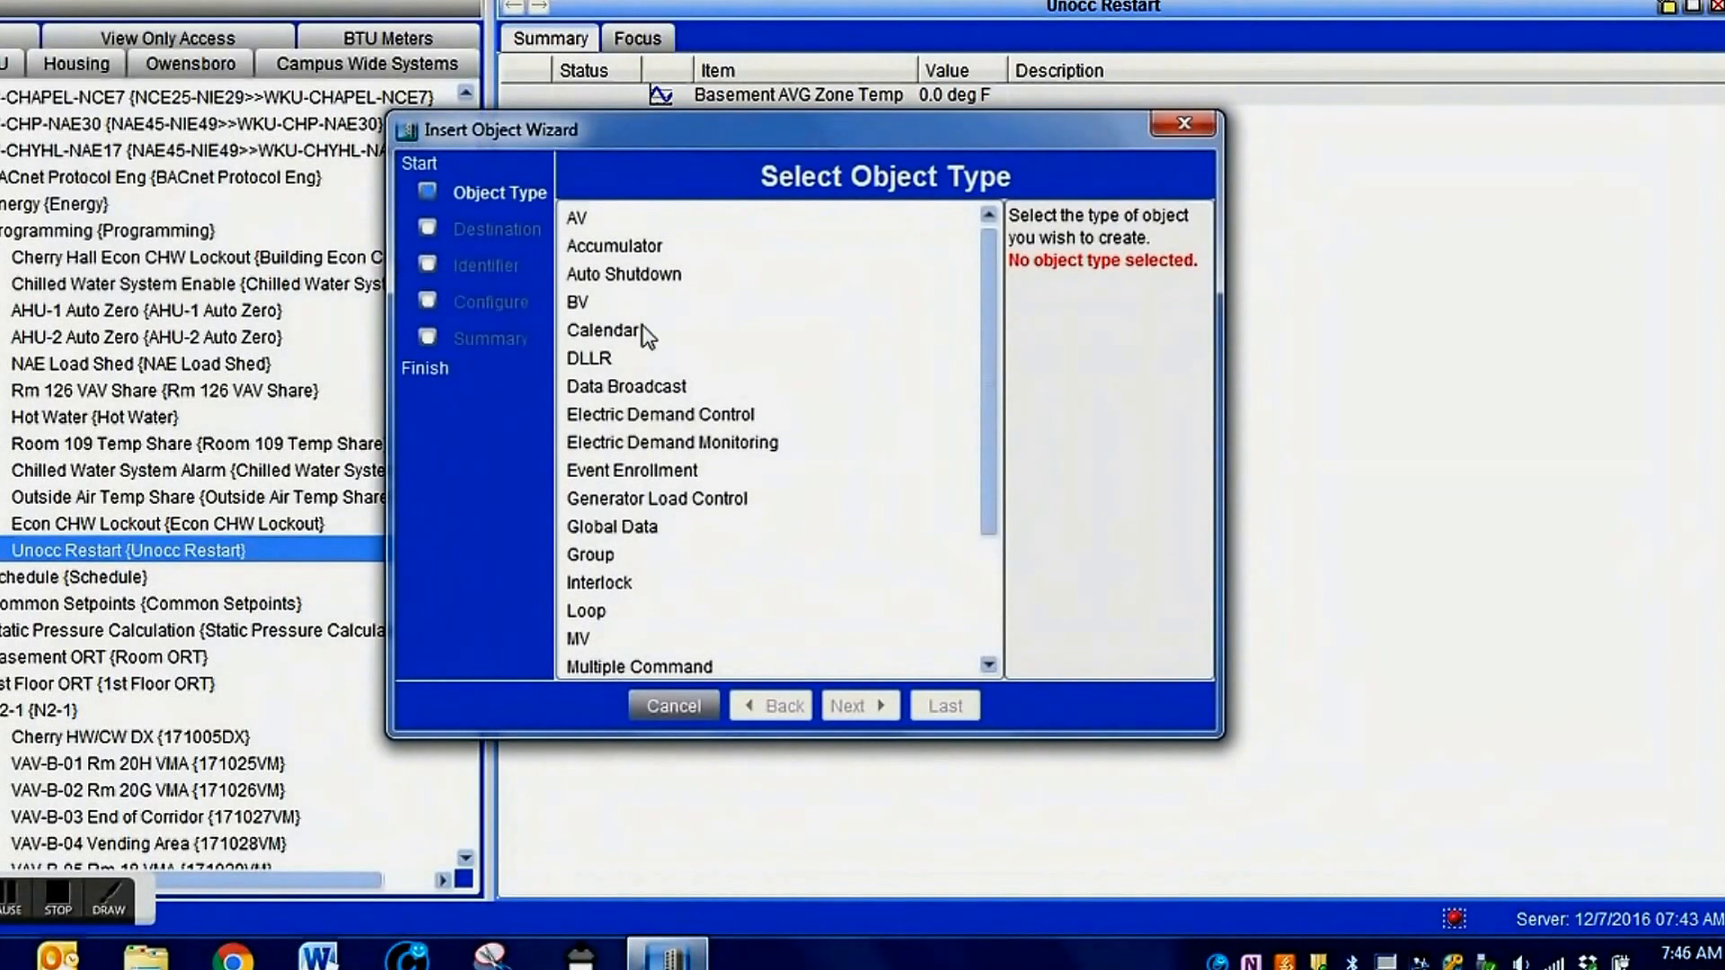
drag(995, 383, 920, 610)
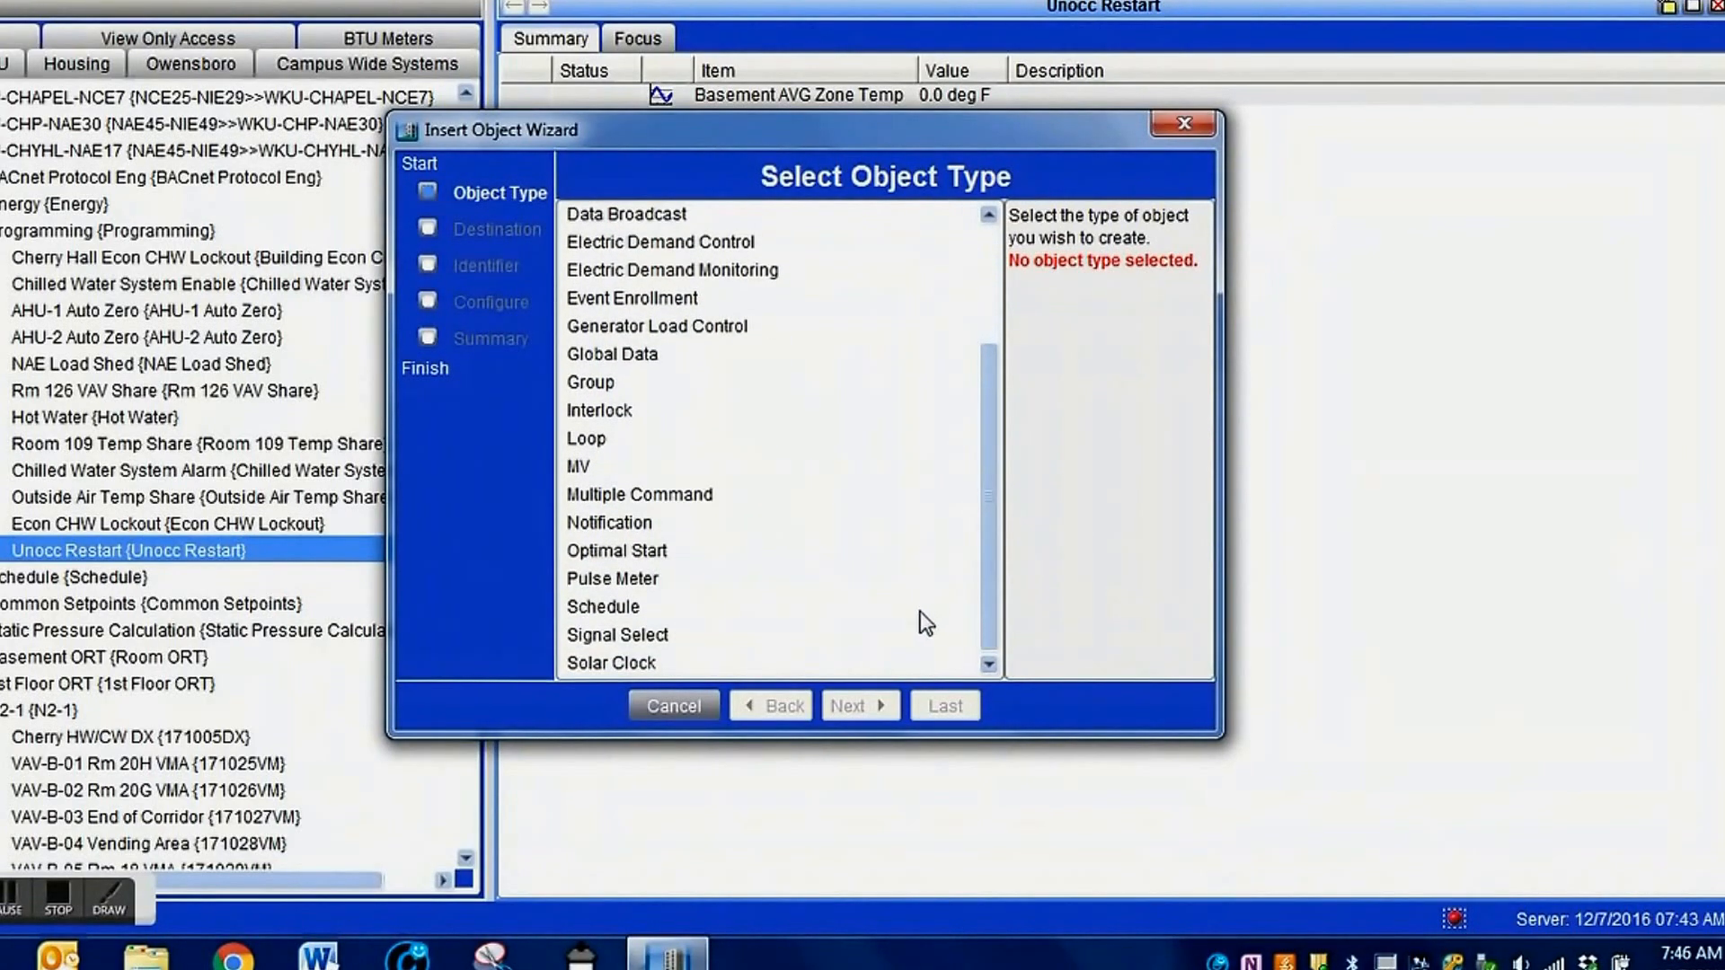
click(635, 636)
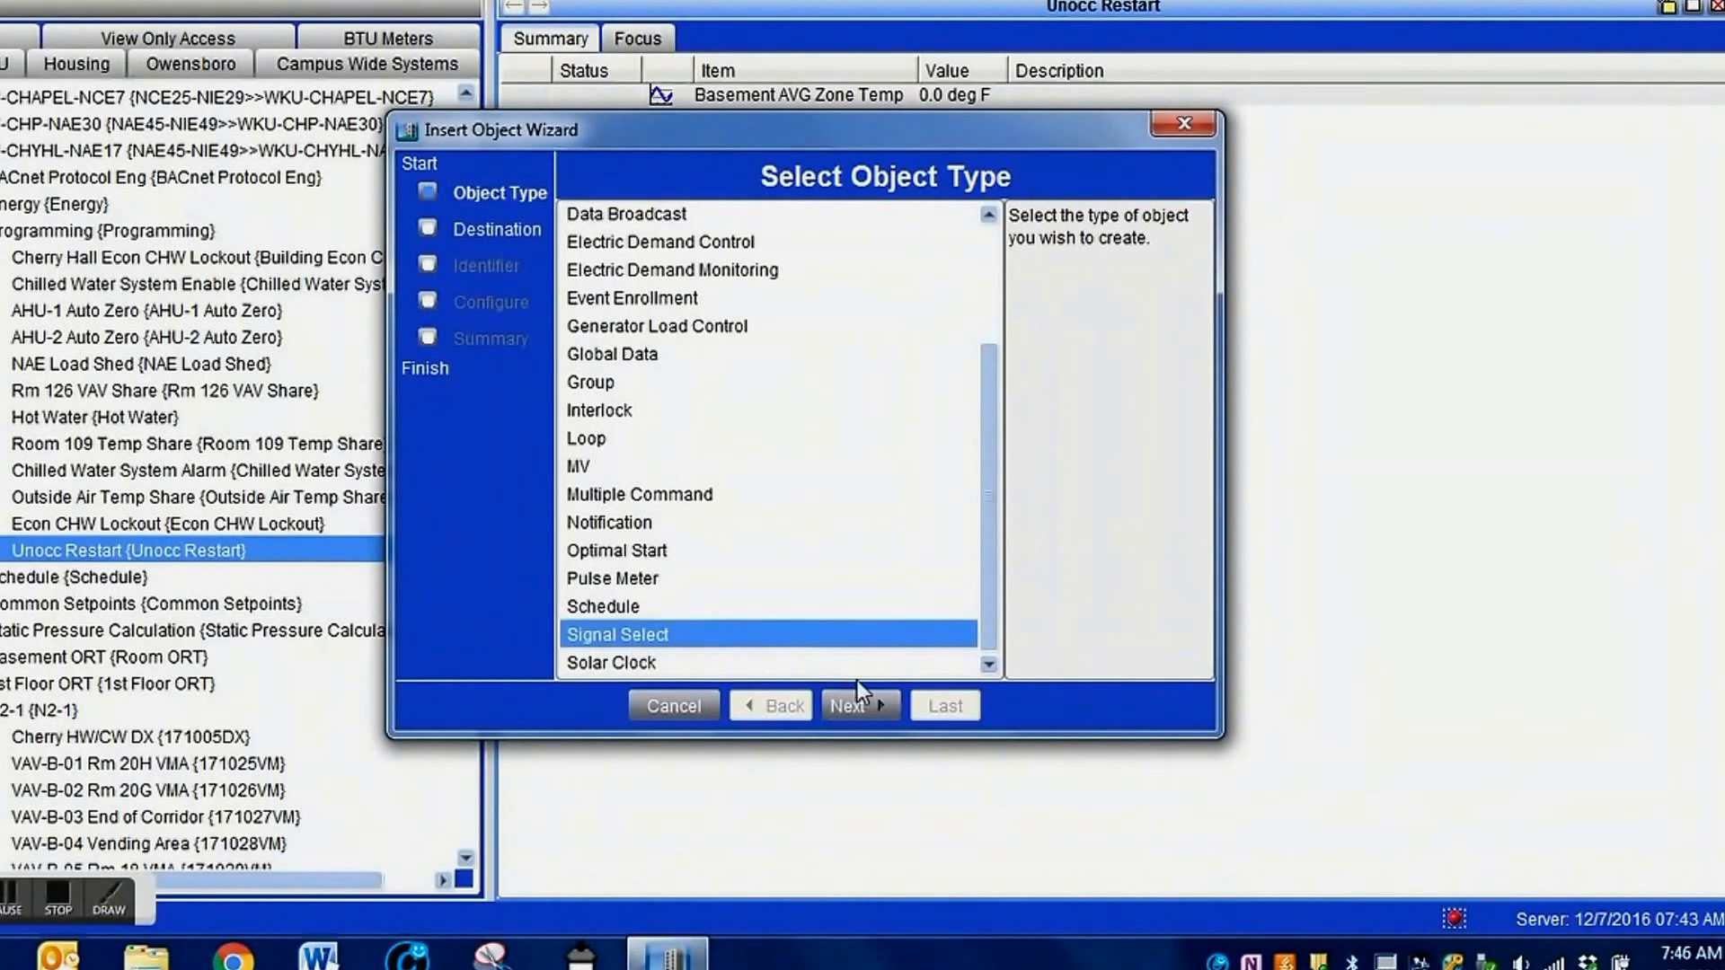
click(860, 705)
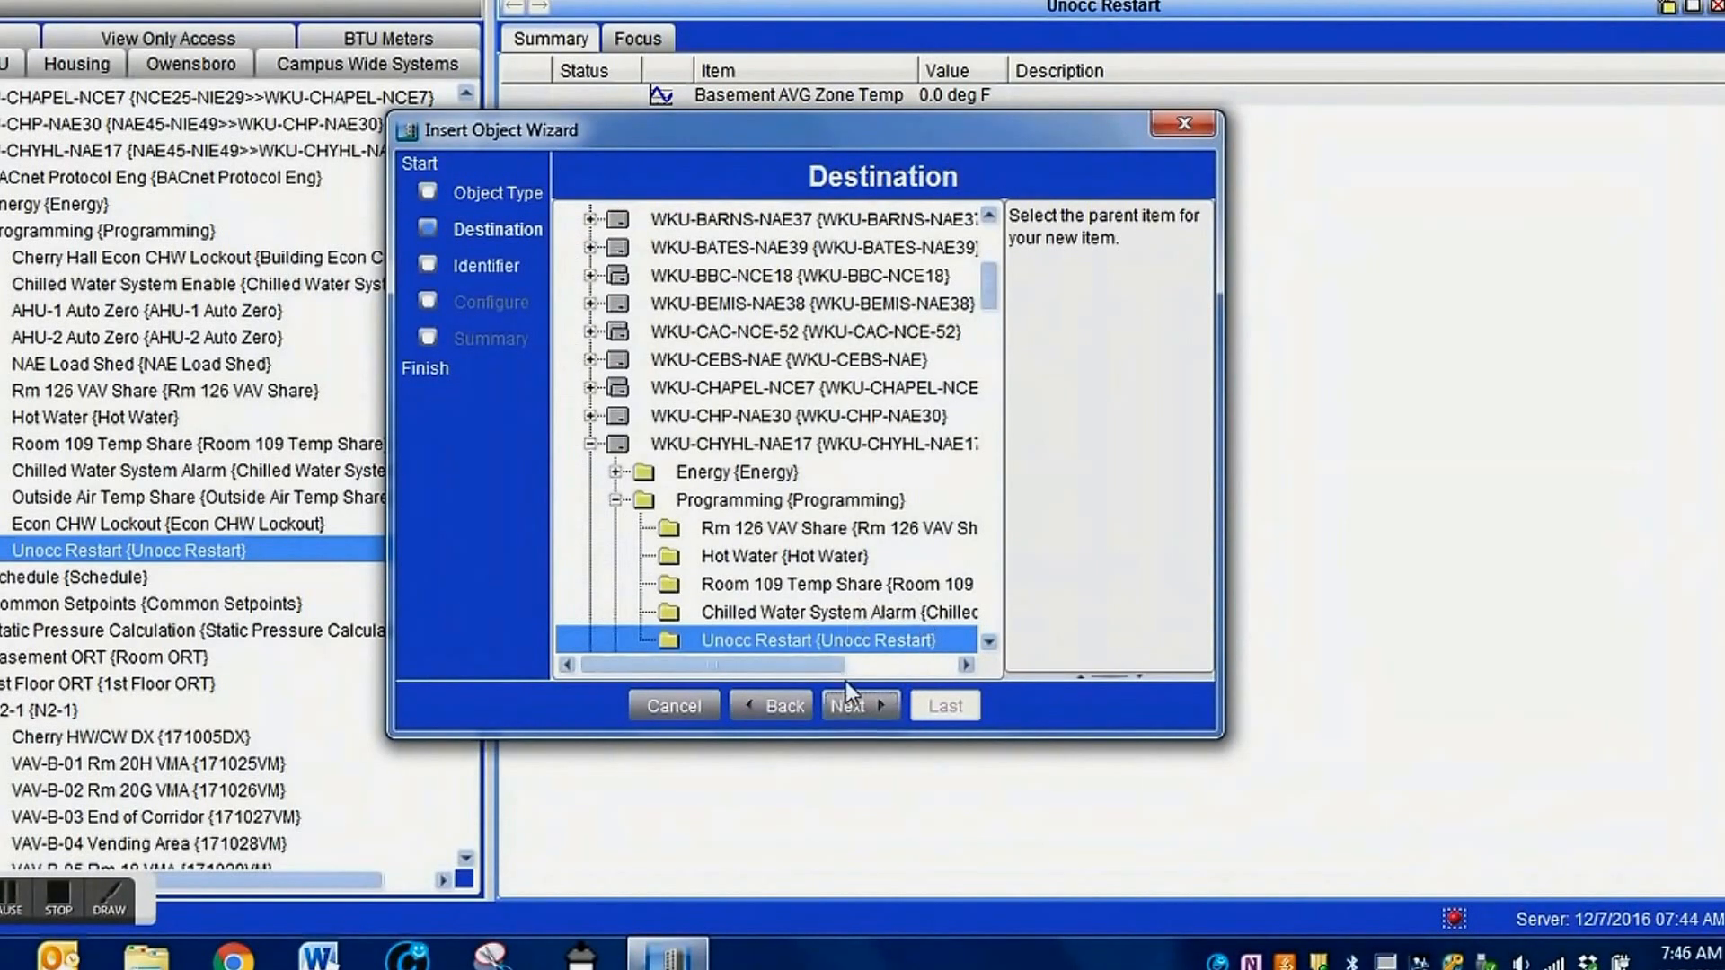
click(853, 702)
Give the Signal Select object the identifier Basement AVG and enlarge the wizard window to show more of its configuration.
drag(1151, 265, 1025, 240)
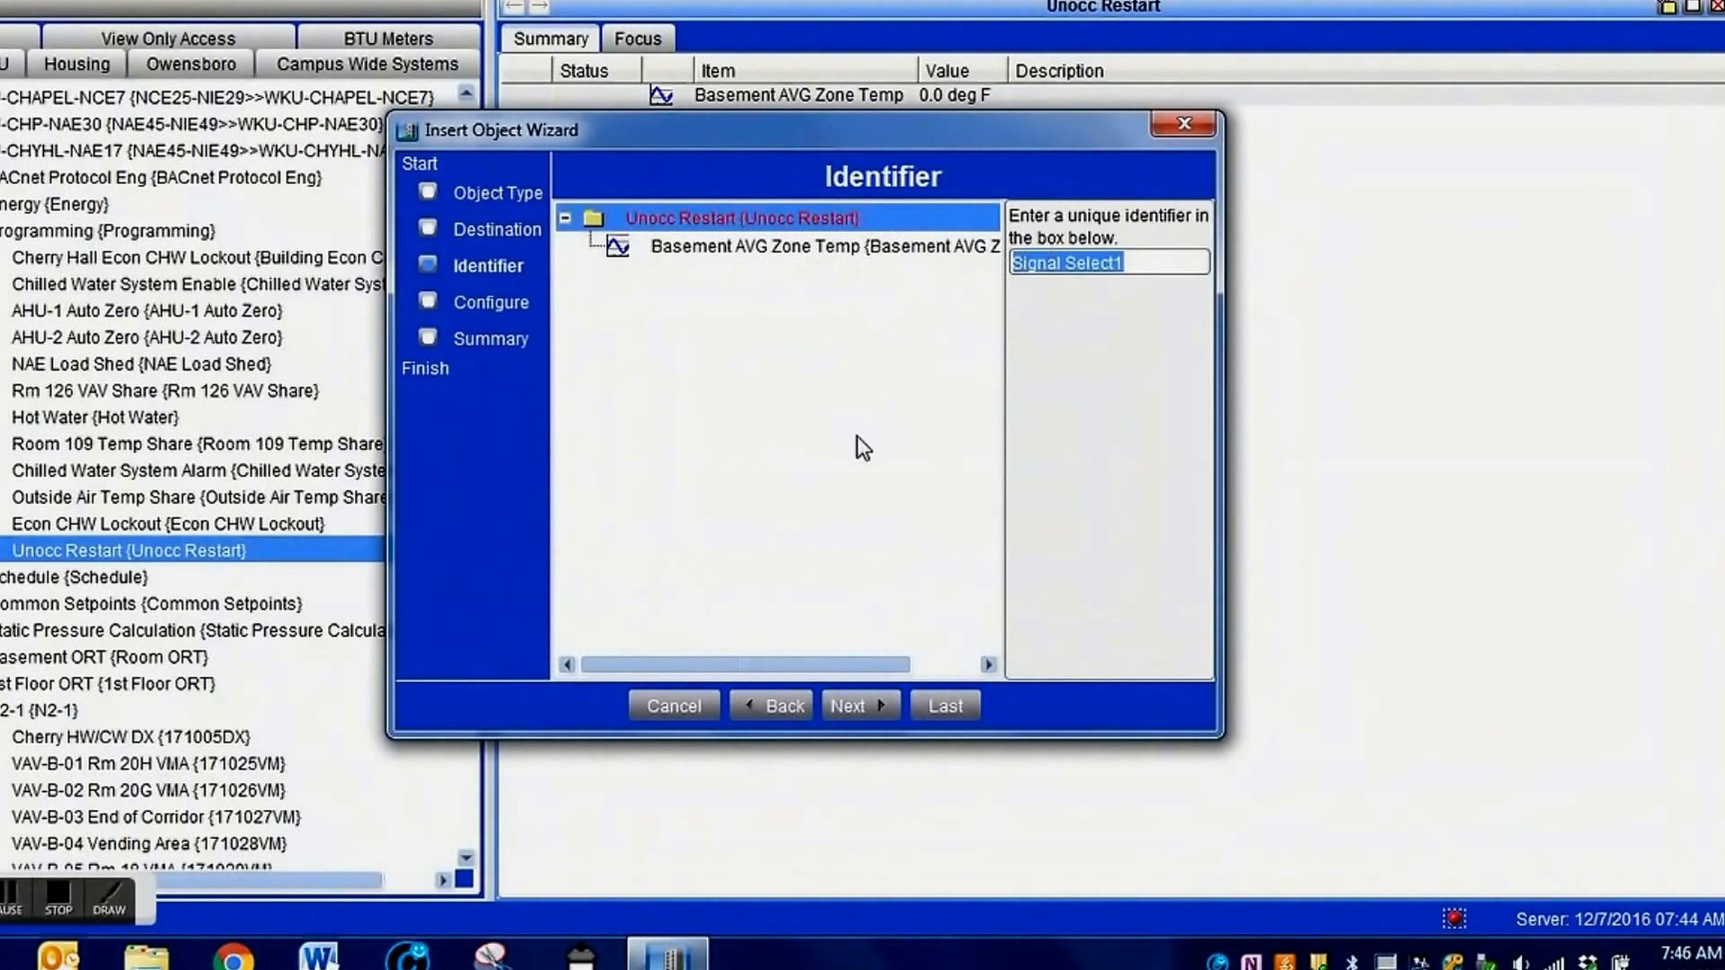
text(Basement AVG)
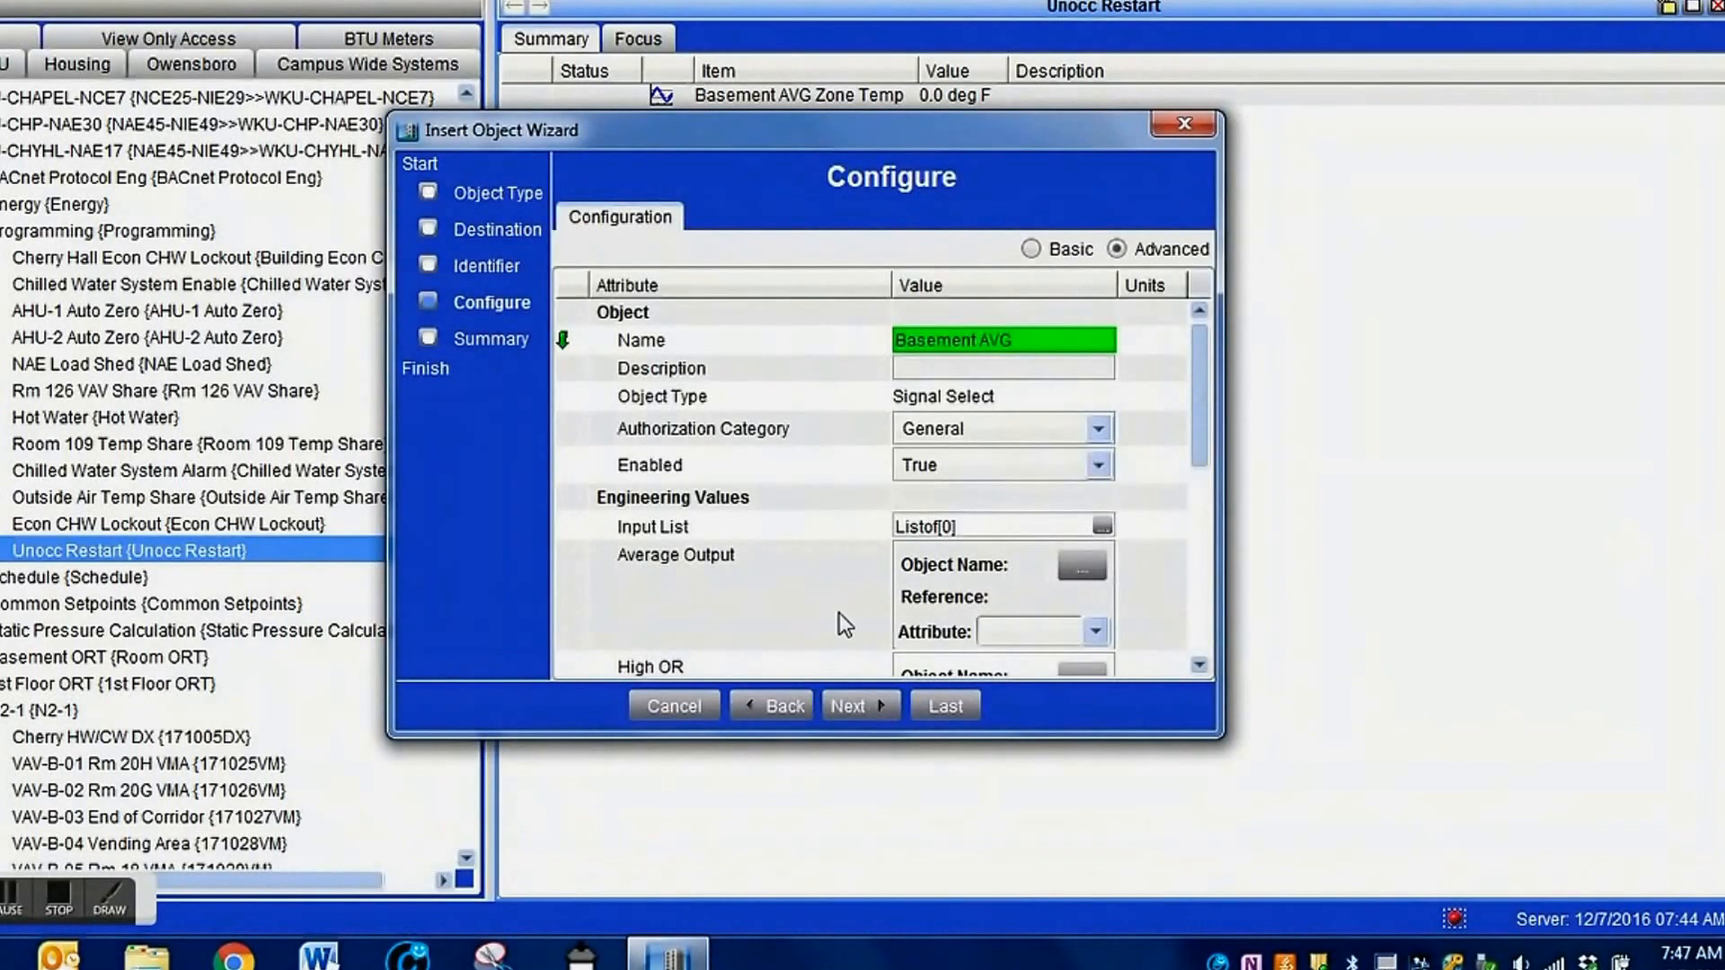
drag(1223, 737, 1574, 939)
drag(992, 128, 939, 22)
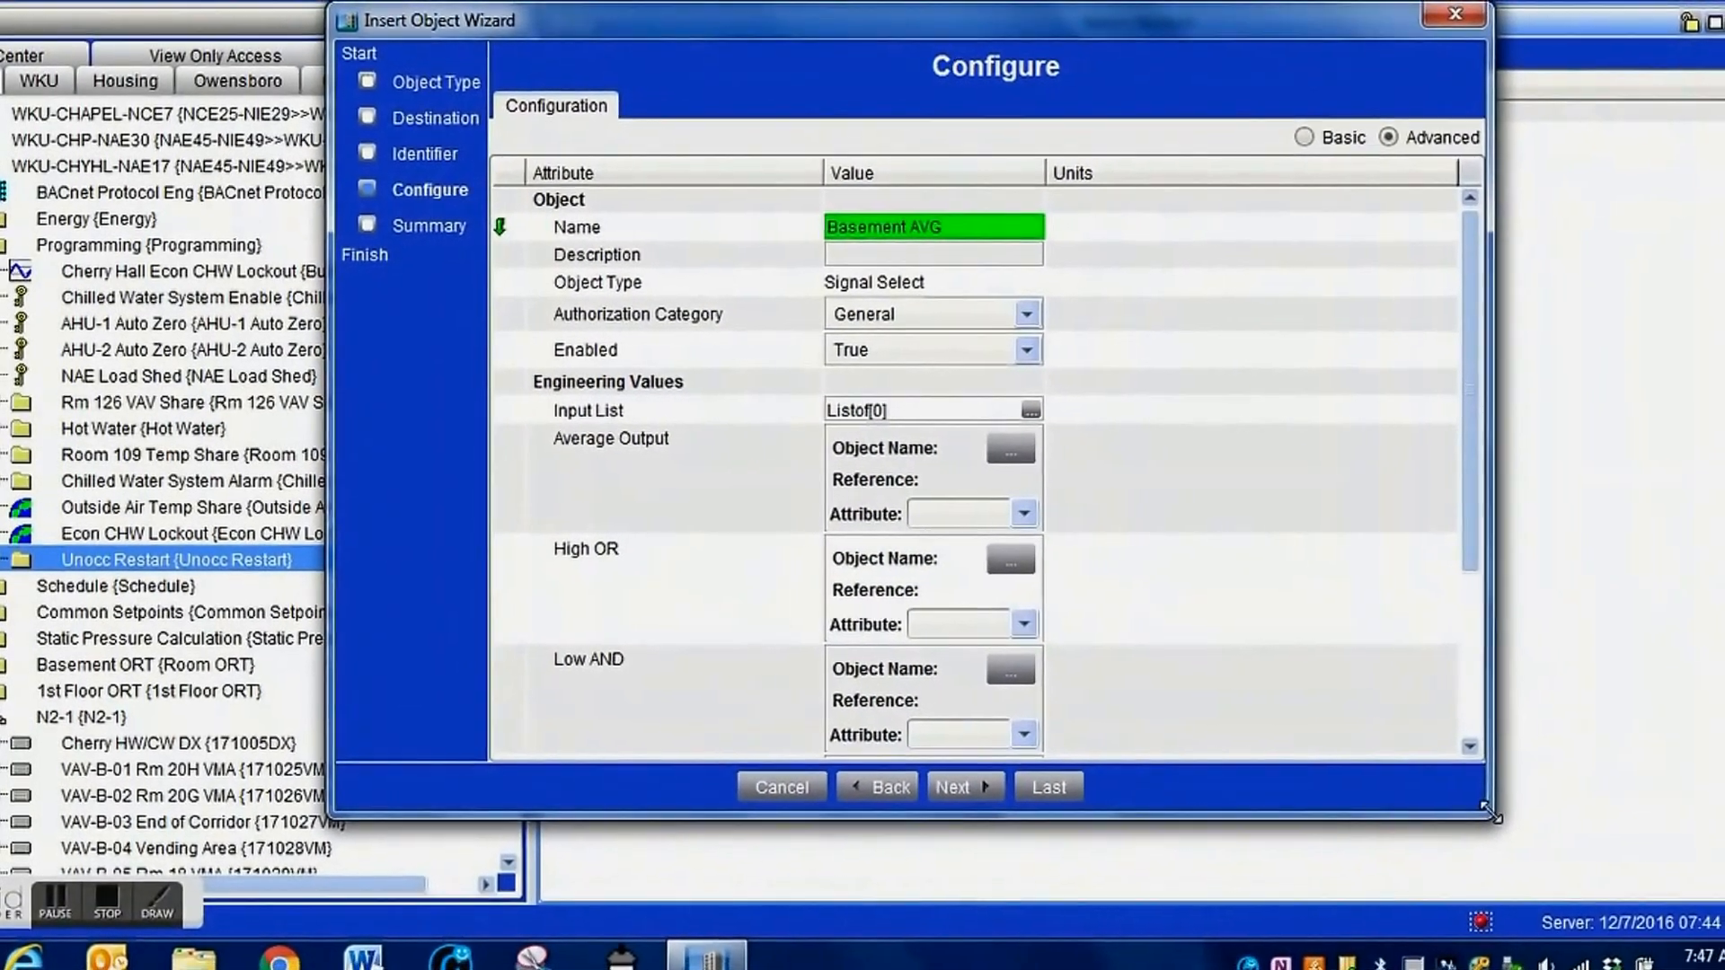
Assign Basement AVG Zone Temp from the Unocc Restart folder under WKU-CHYHL-NAE17 Programming as the Signal Select object's Average Output.
drag(1485, 818, 1532, 881)
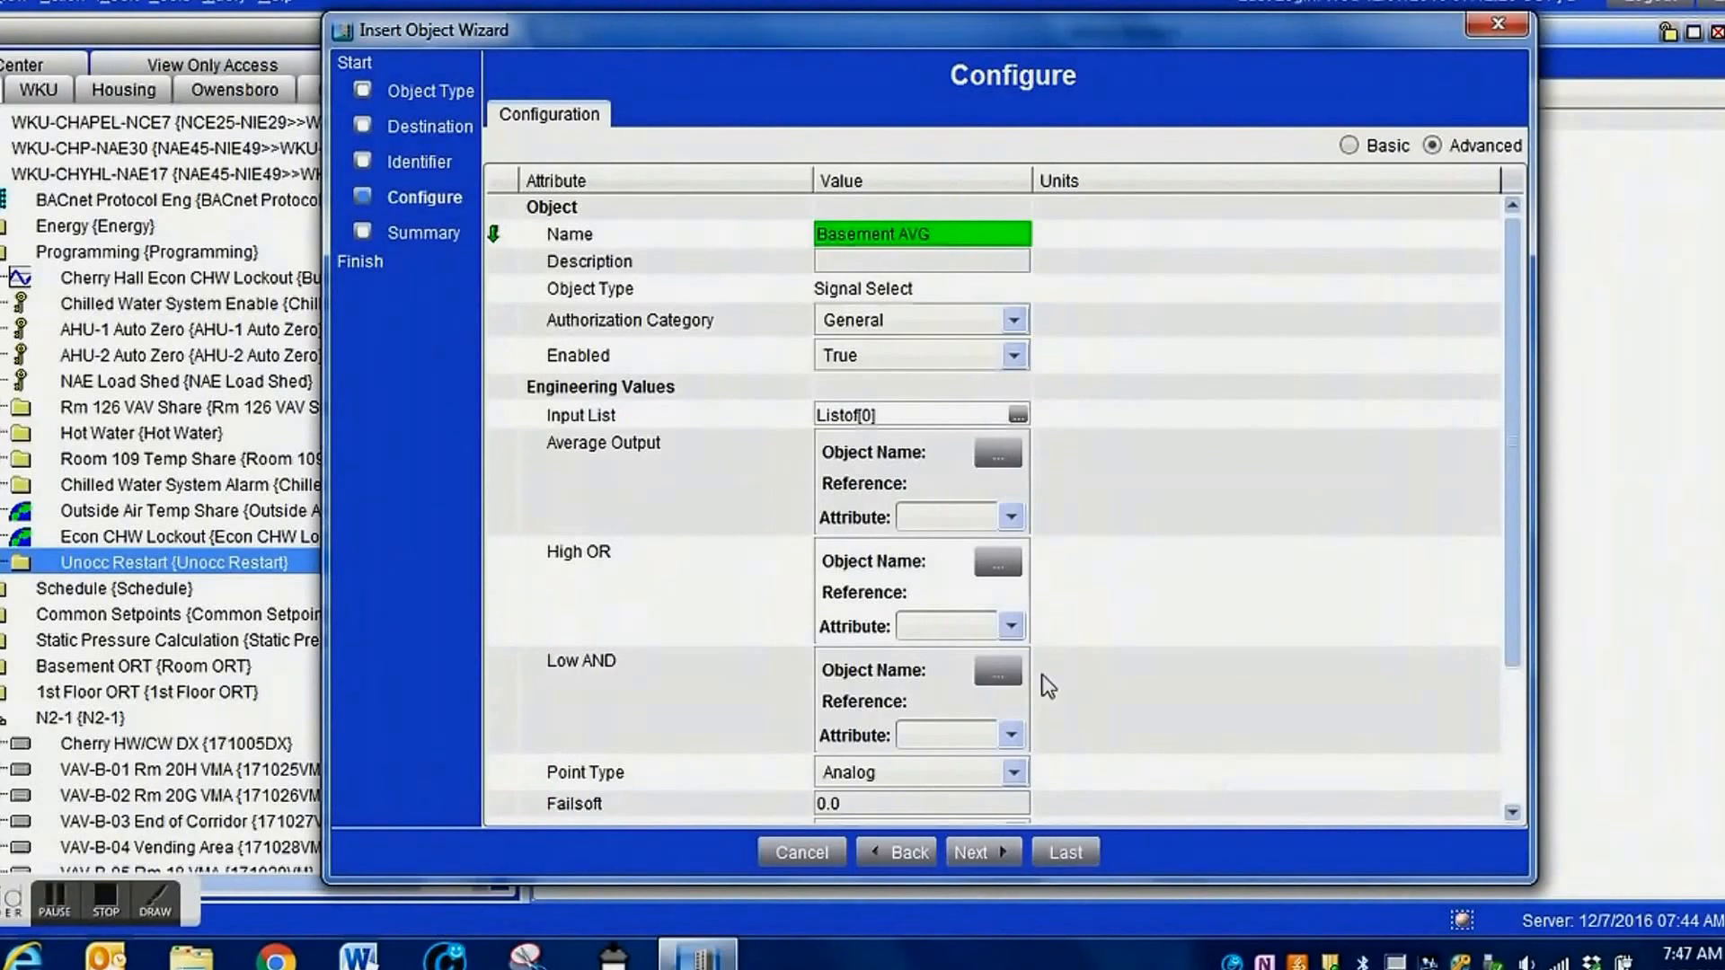
click(1010, 452)
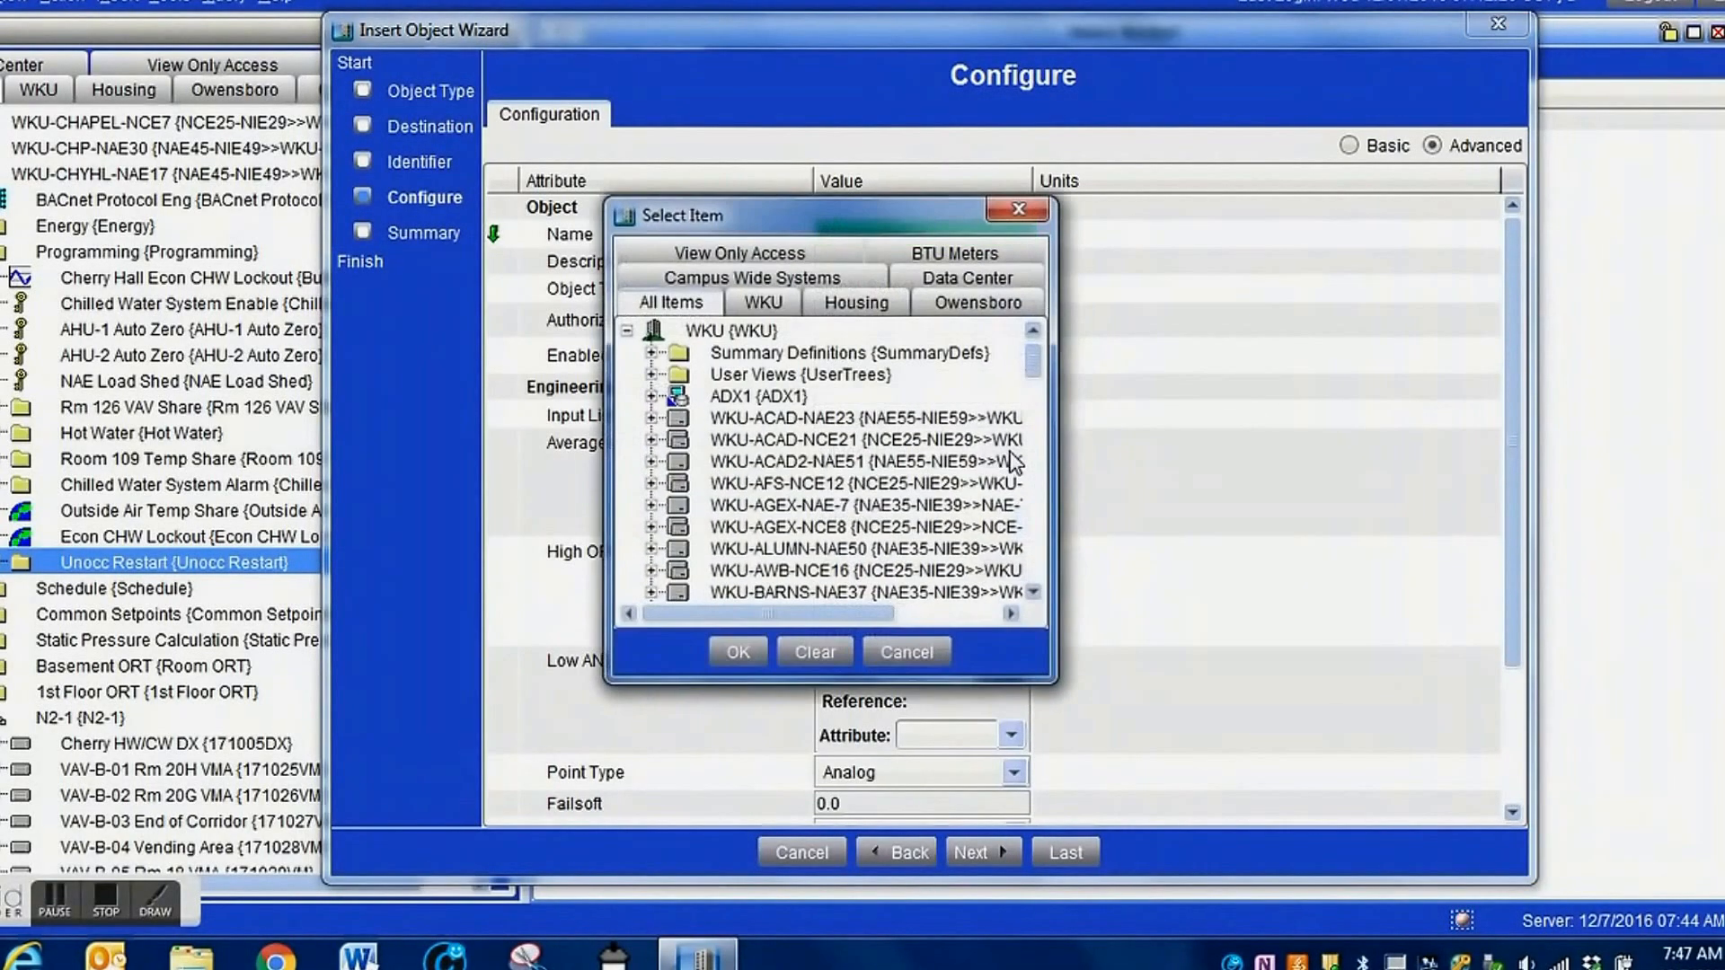
drag(1056, 683, 1358, 892)
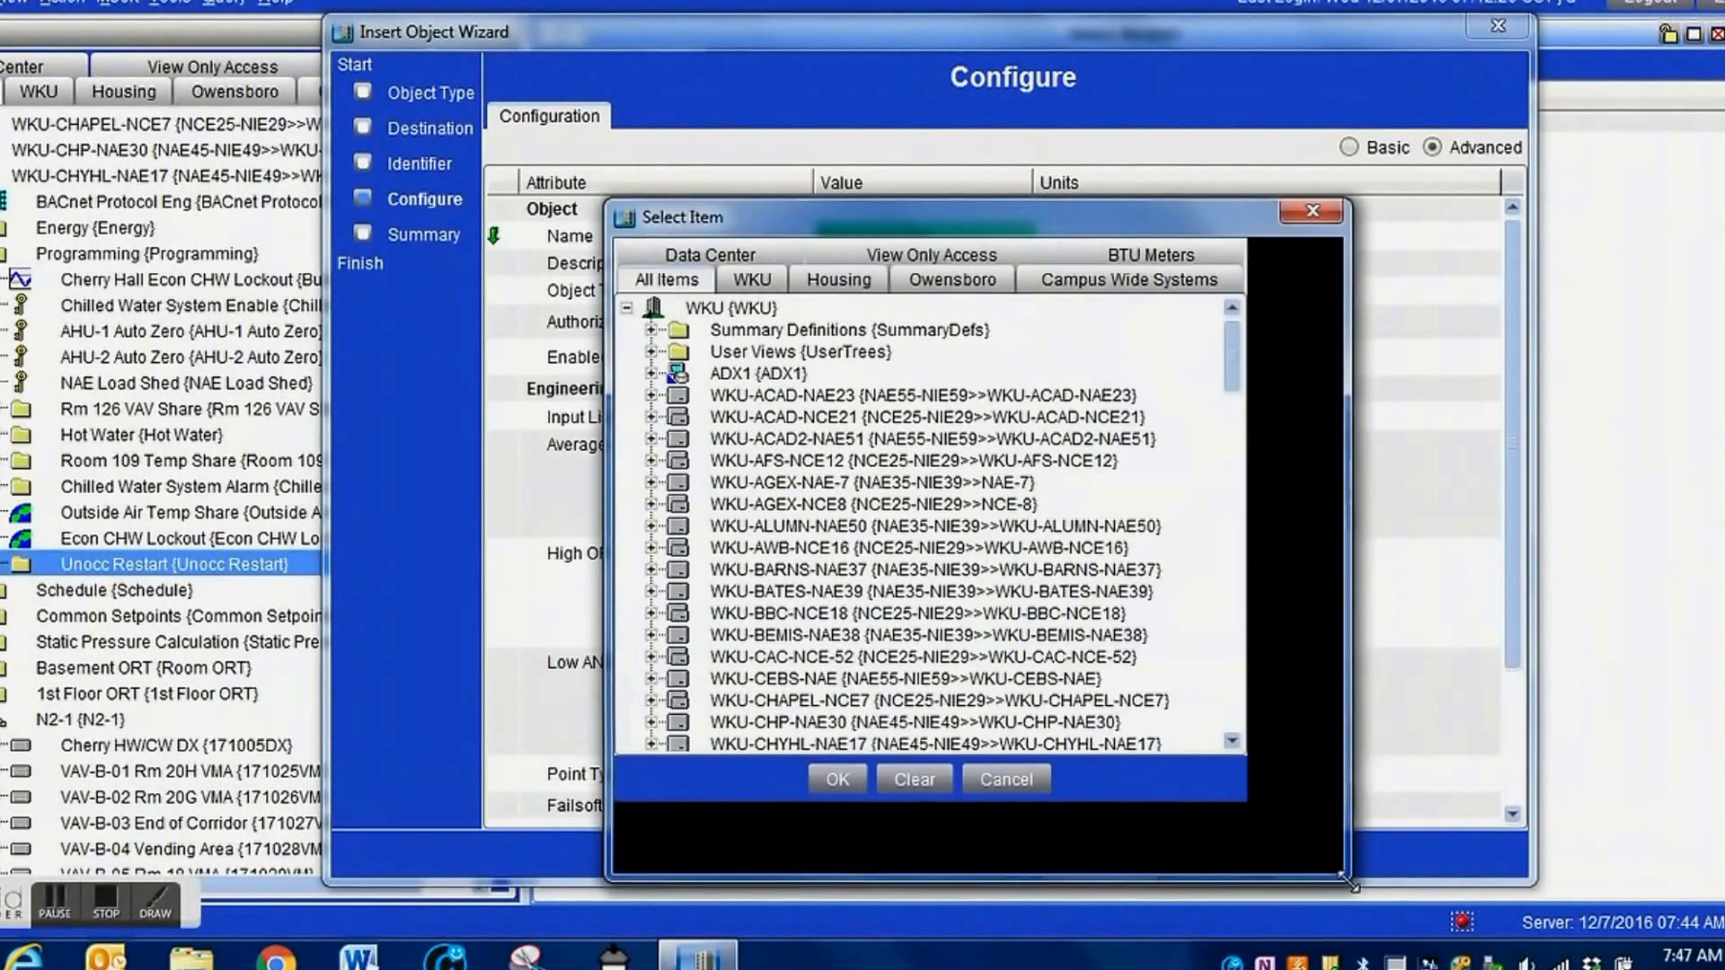
drag(923, 215, 774, 106)
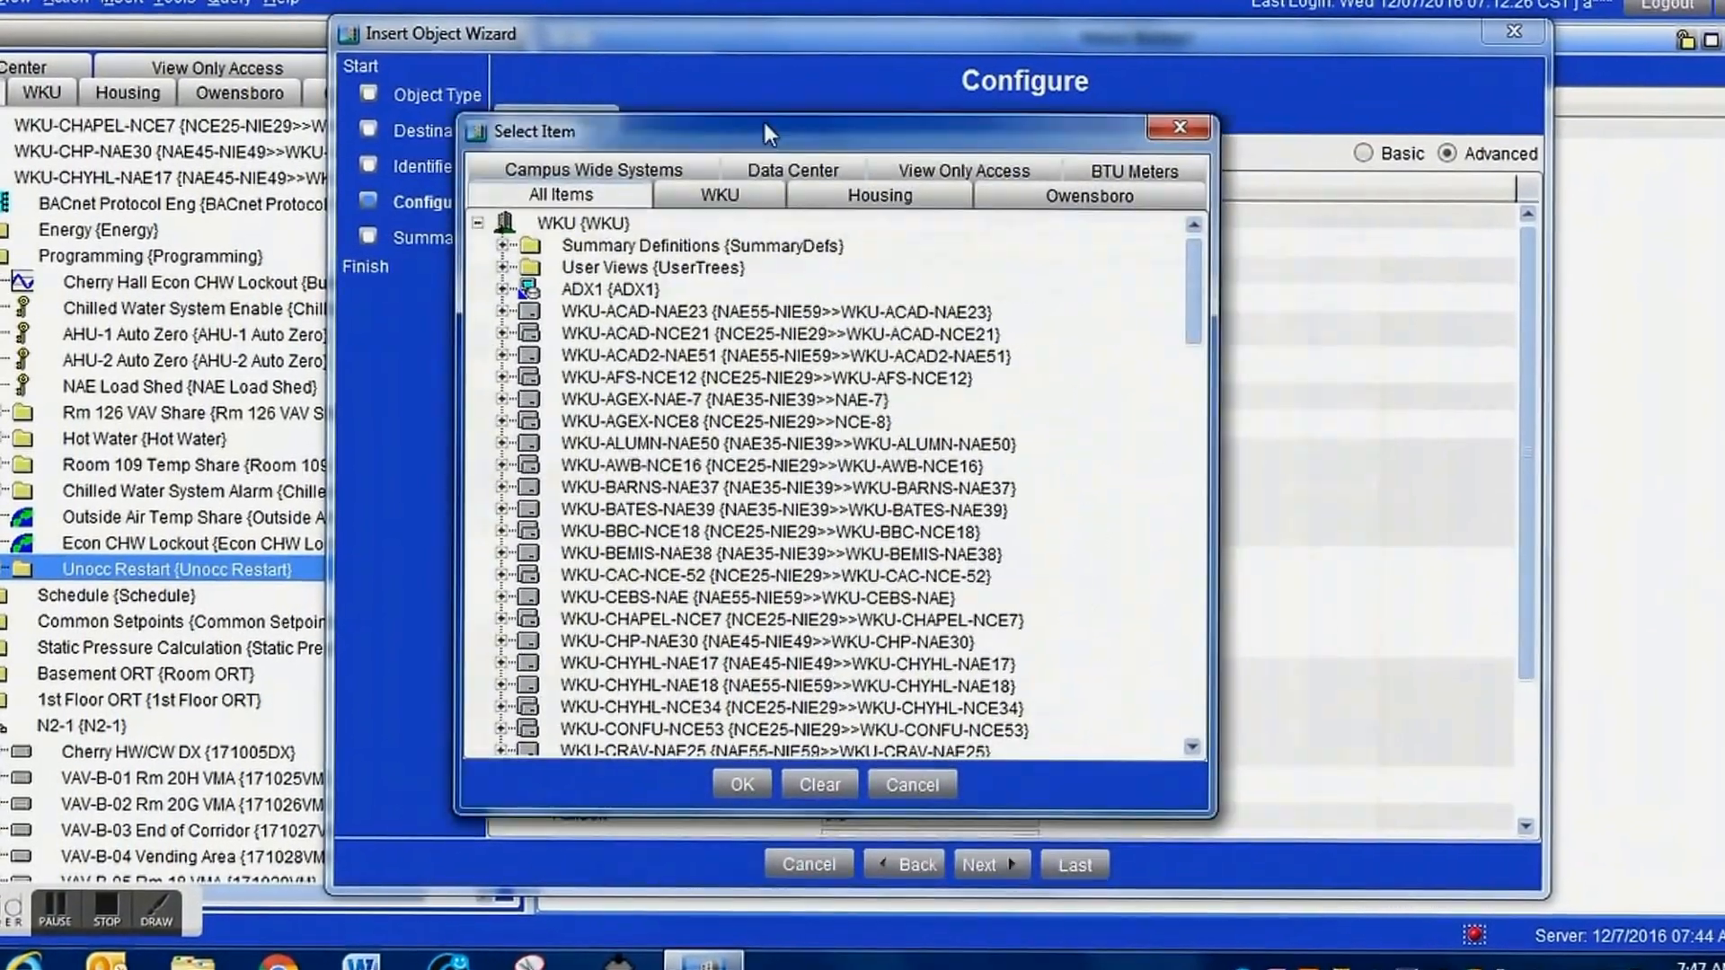
drag(1202, 278, 1200, 303)
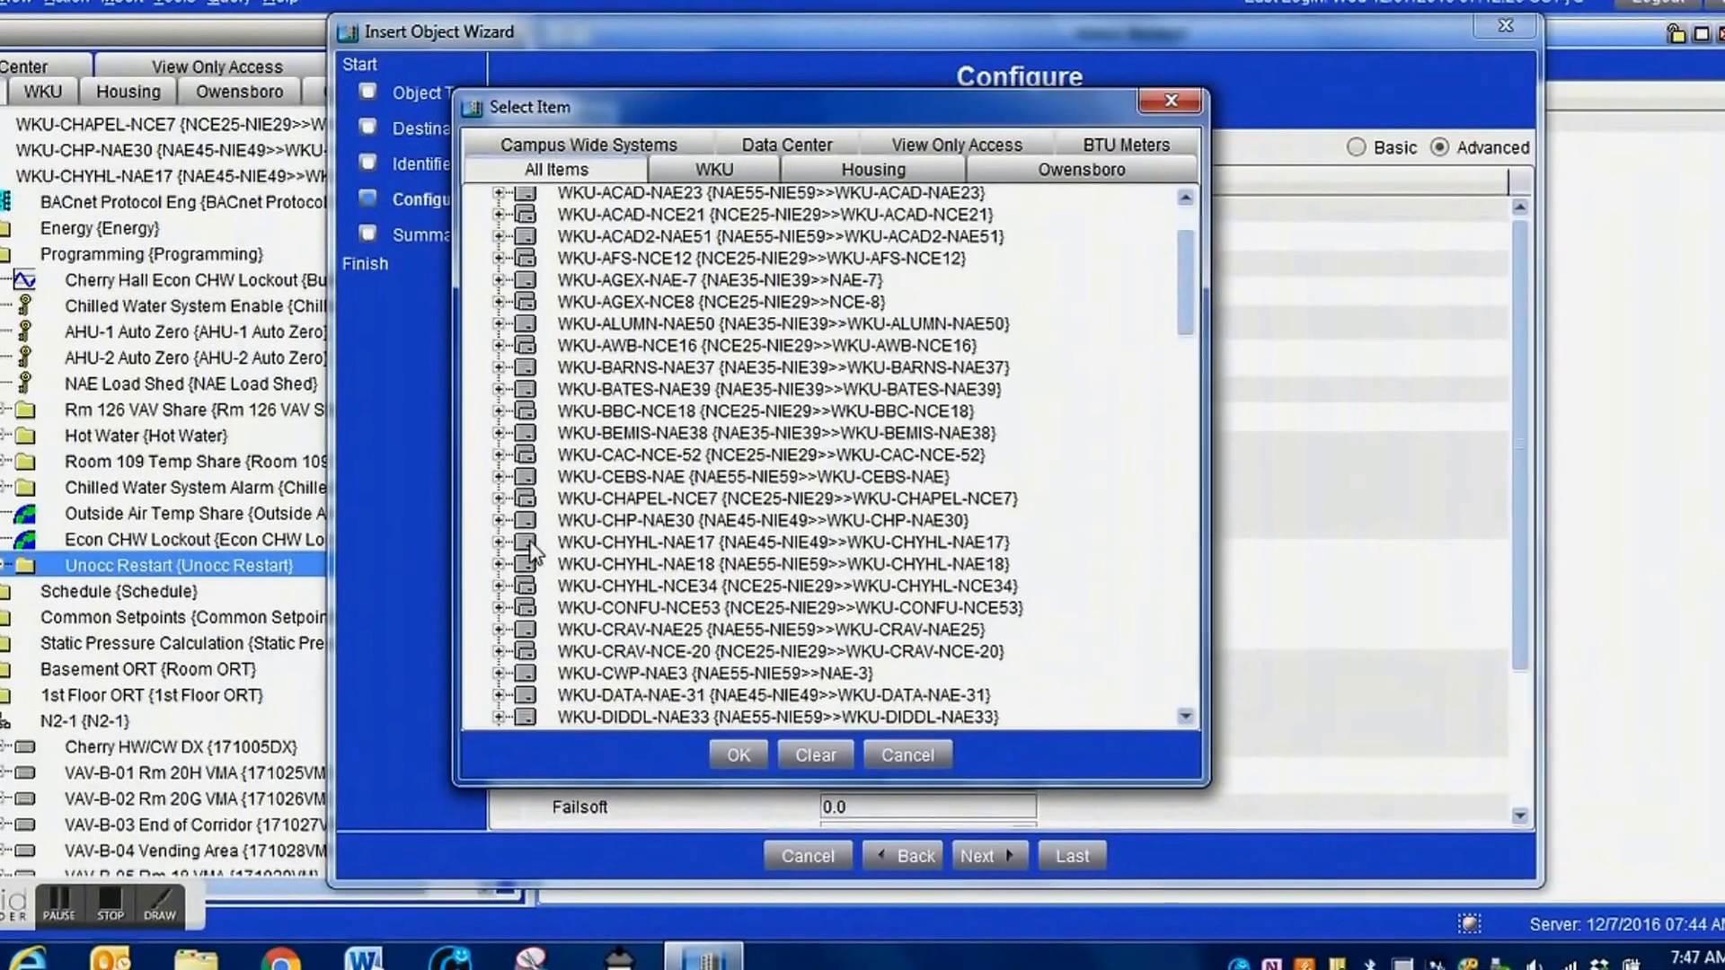
click(498, 541)
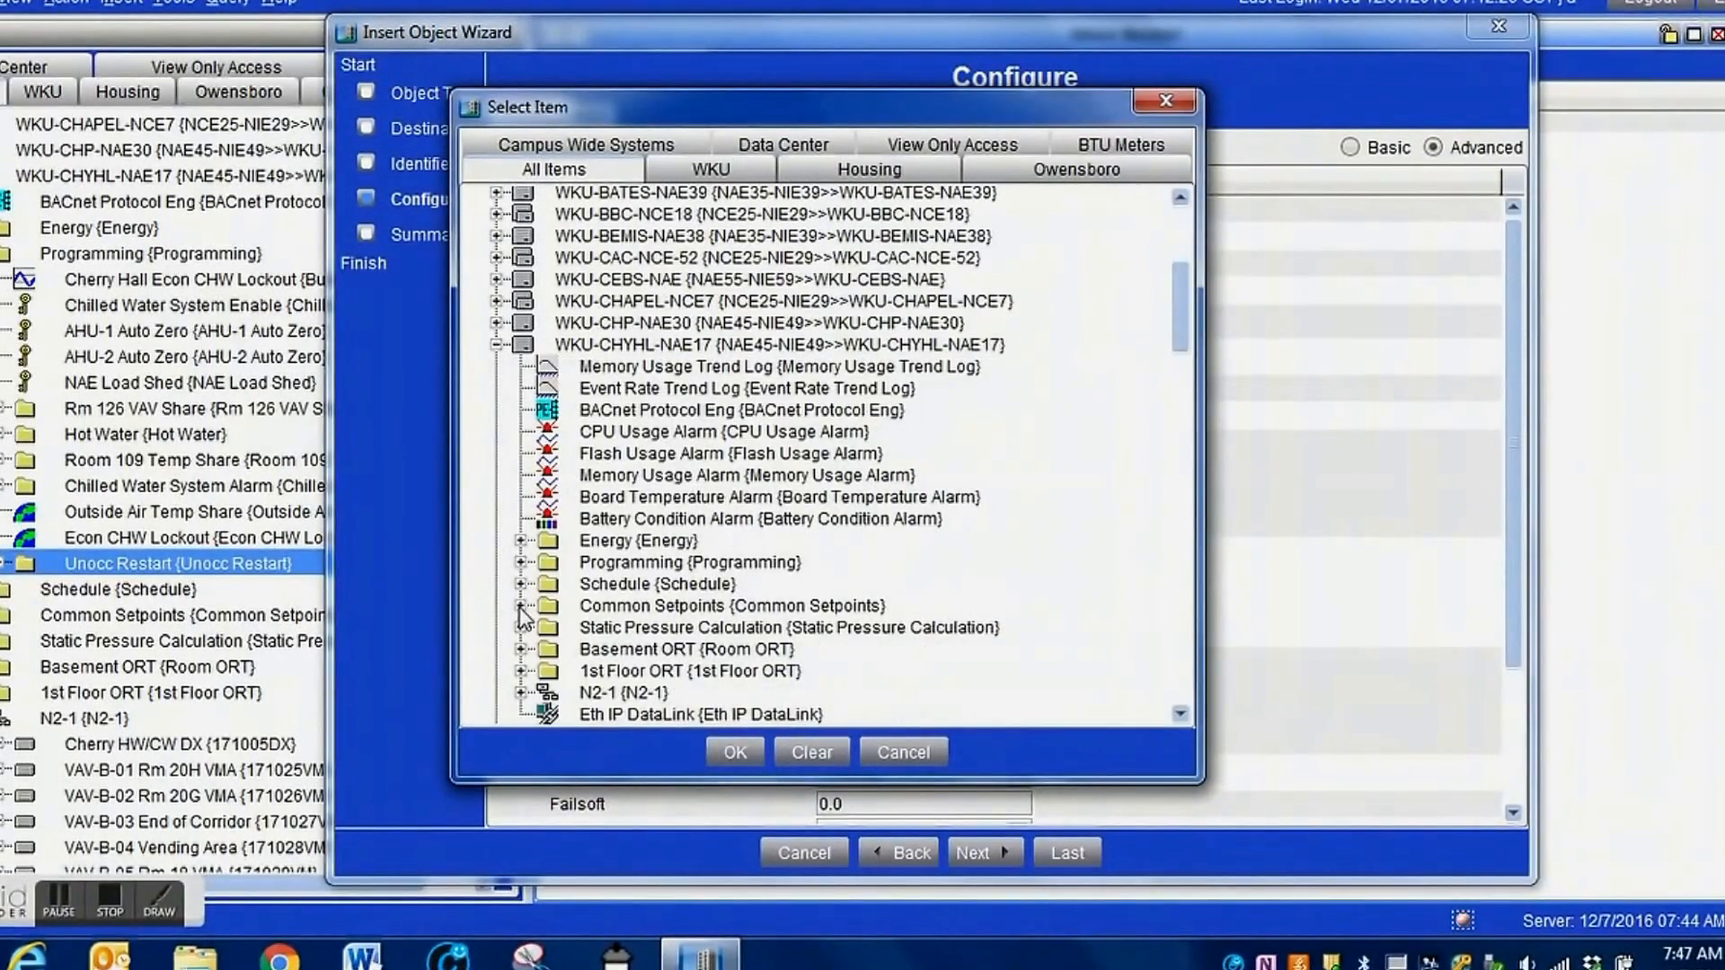
click(520, 562)
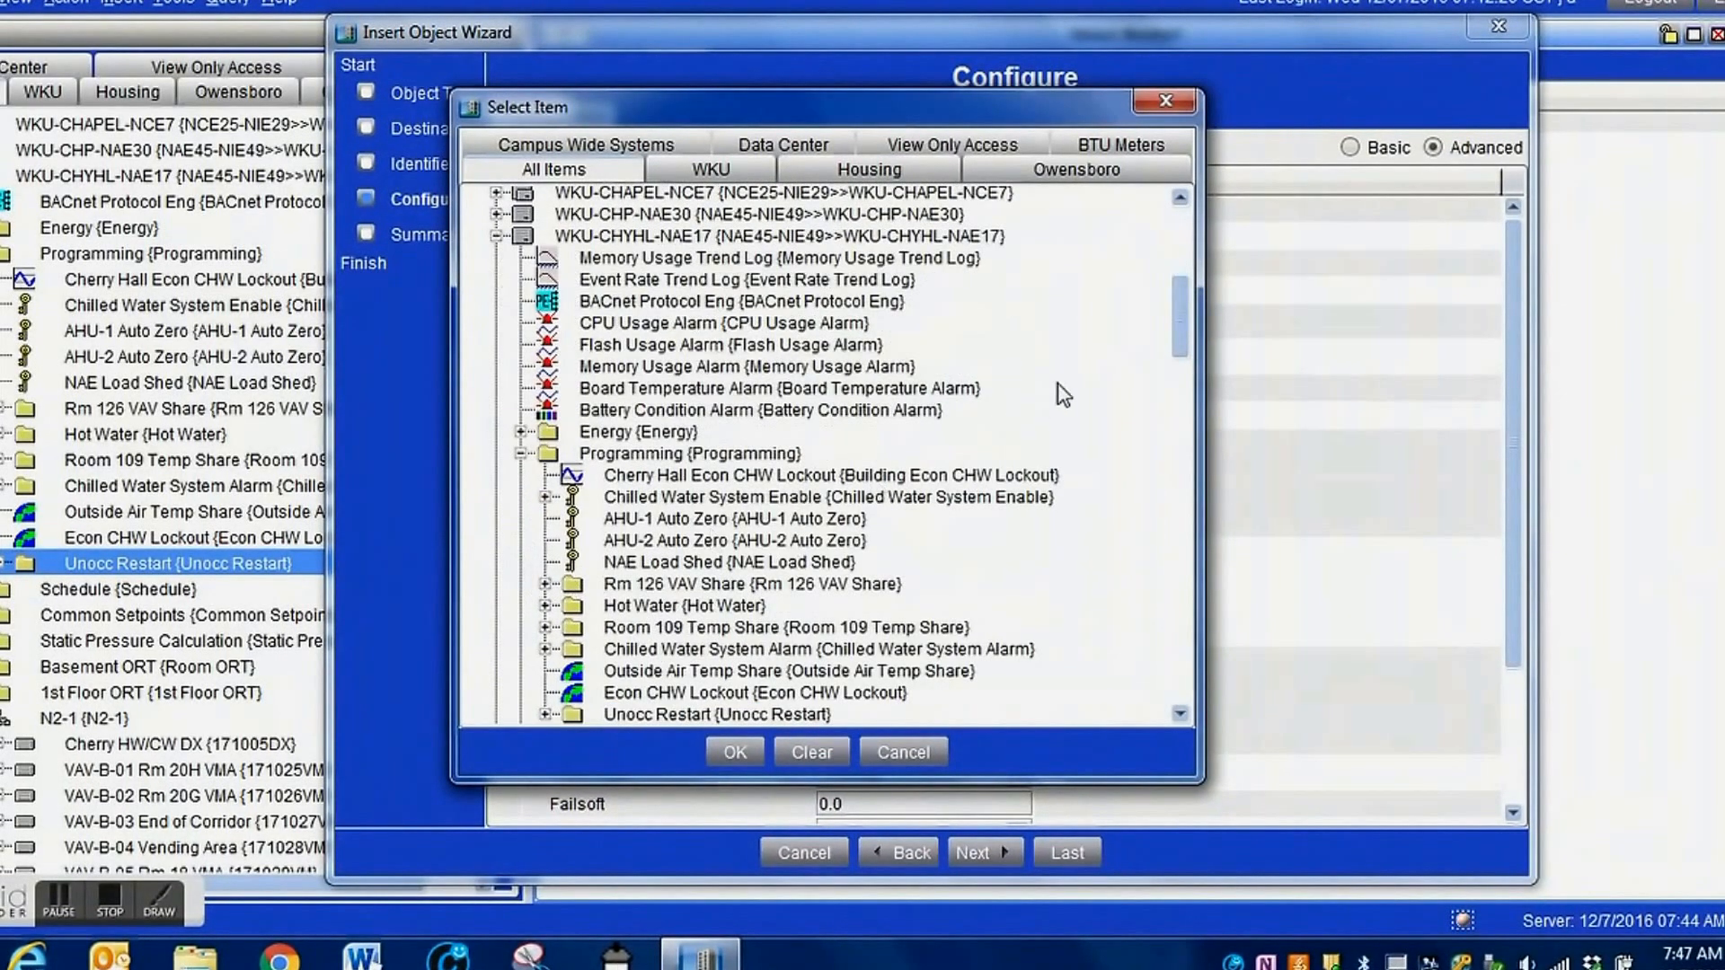
drag(1181, 338, 1184, 359)
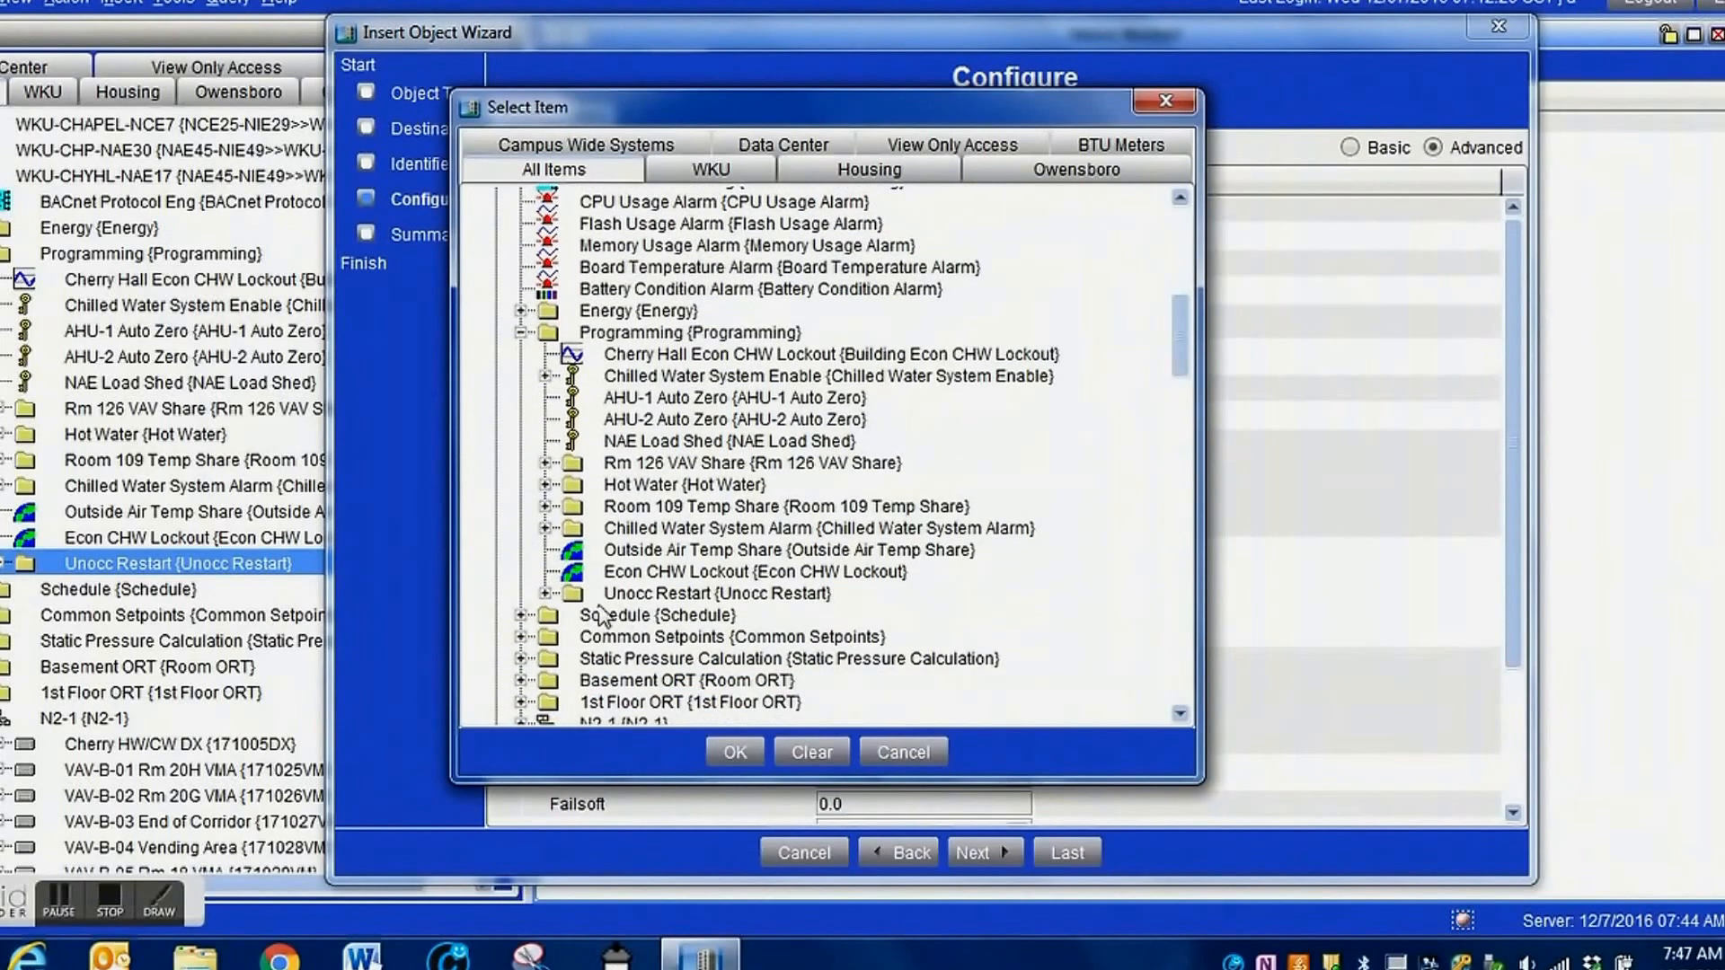
click(545, 593)
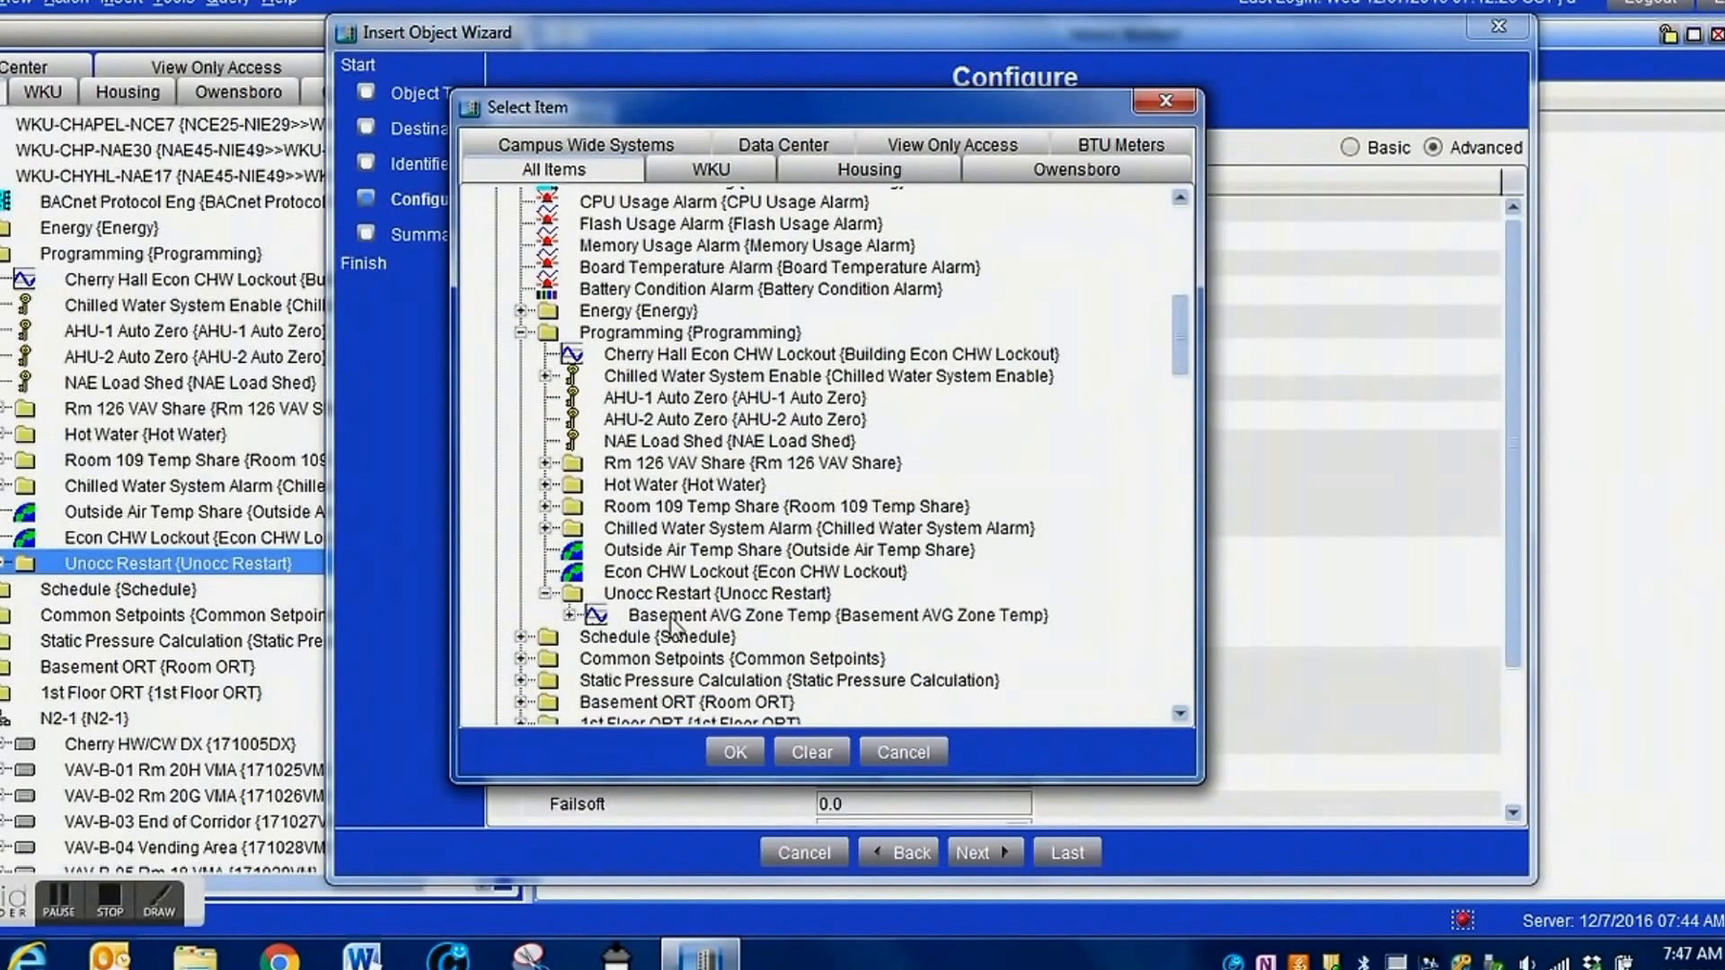
click(688, 618)
click(735, 751)
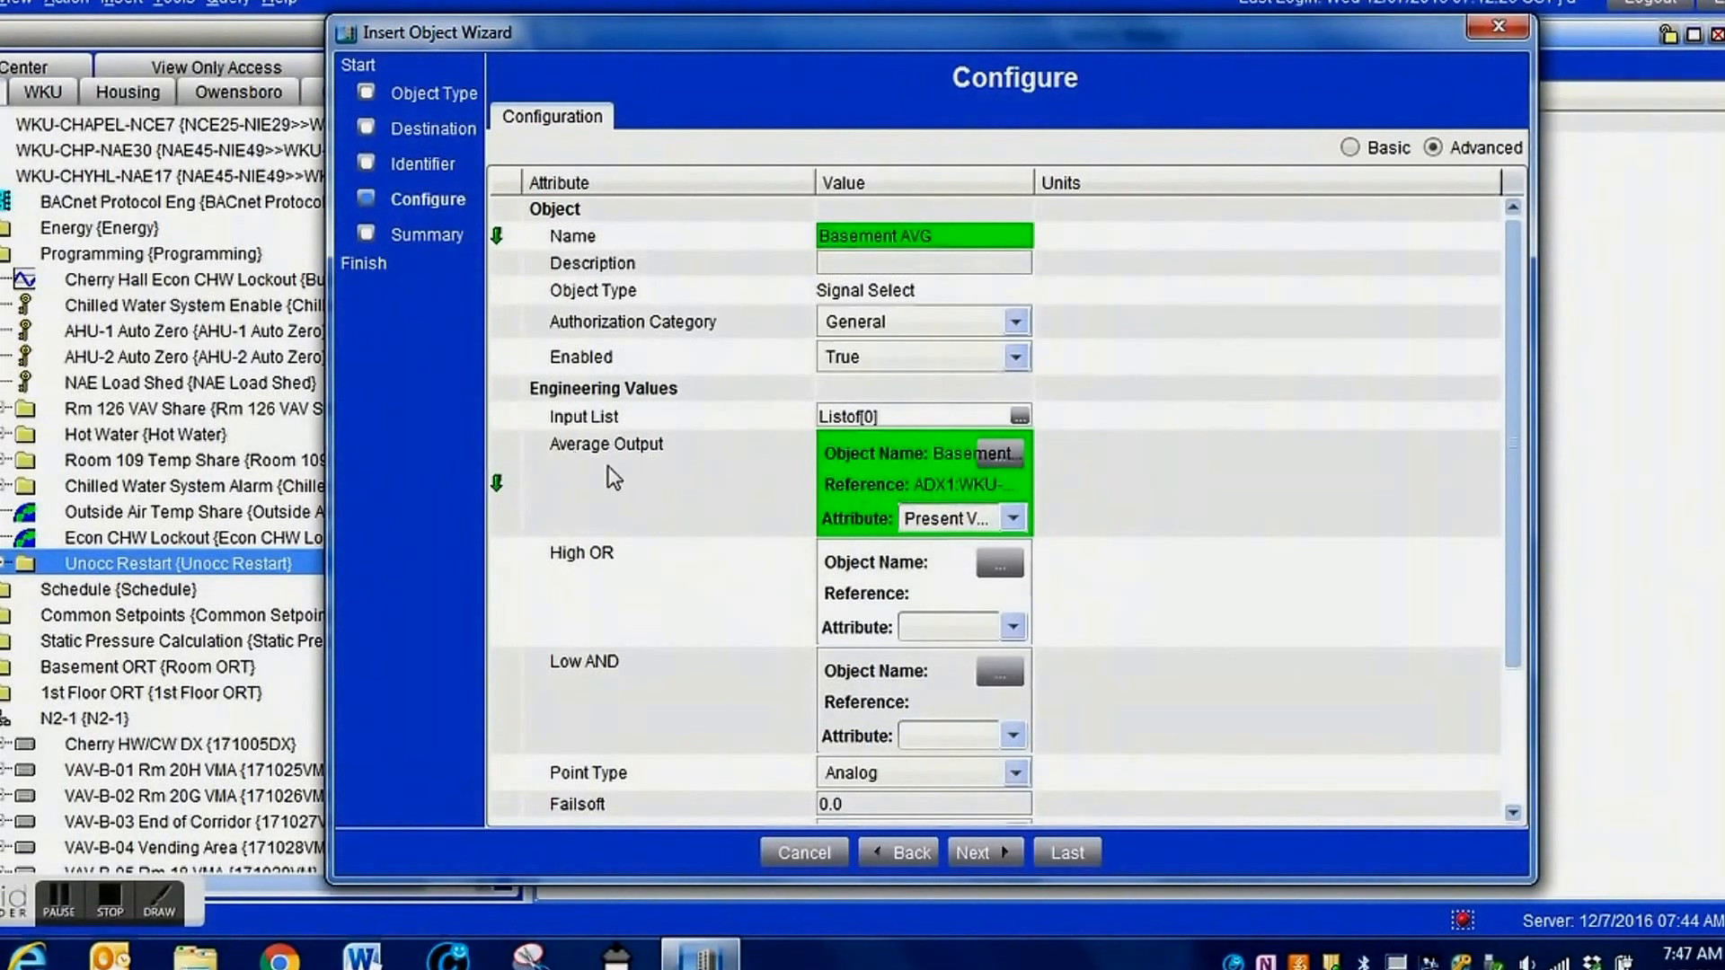
Open the Signal Select object's Input List in an enlarged window and add twelve empty input entries.
click(1019, 417)
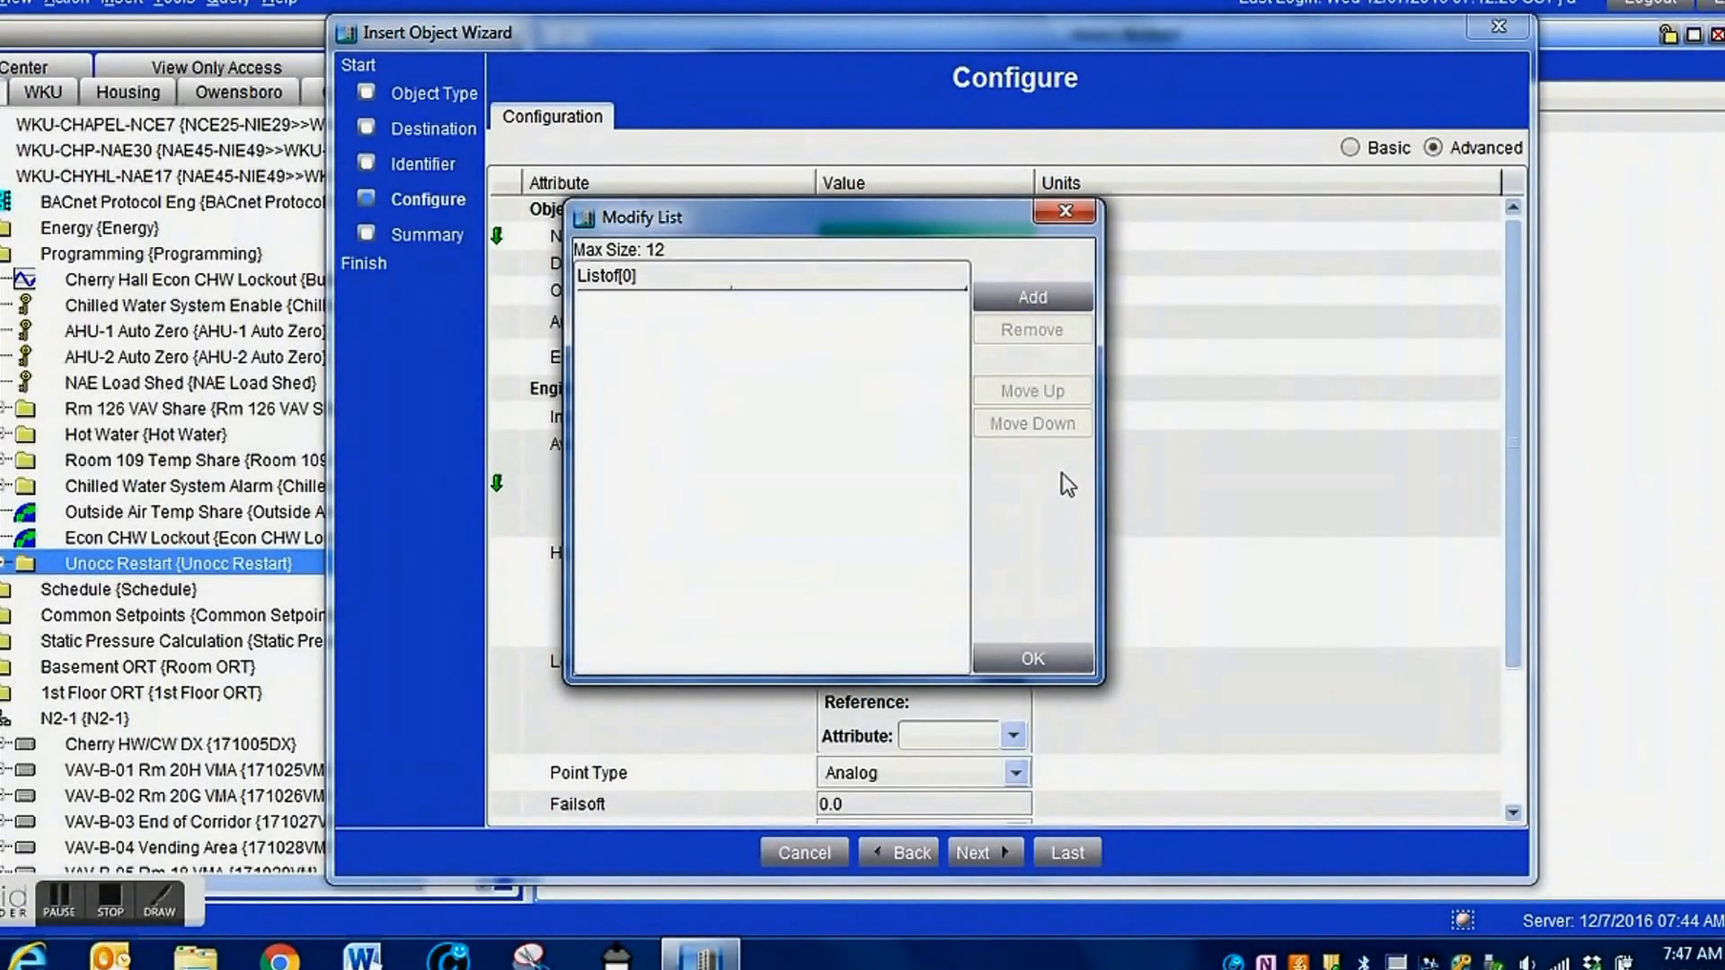
drag(1101, 488, 1416, 488)
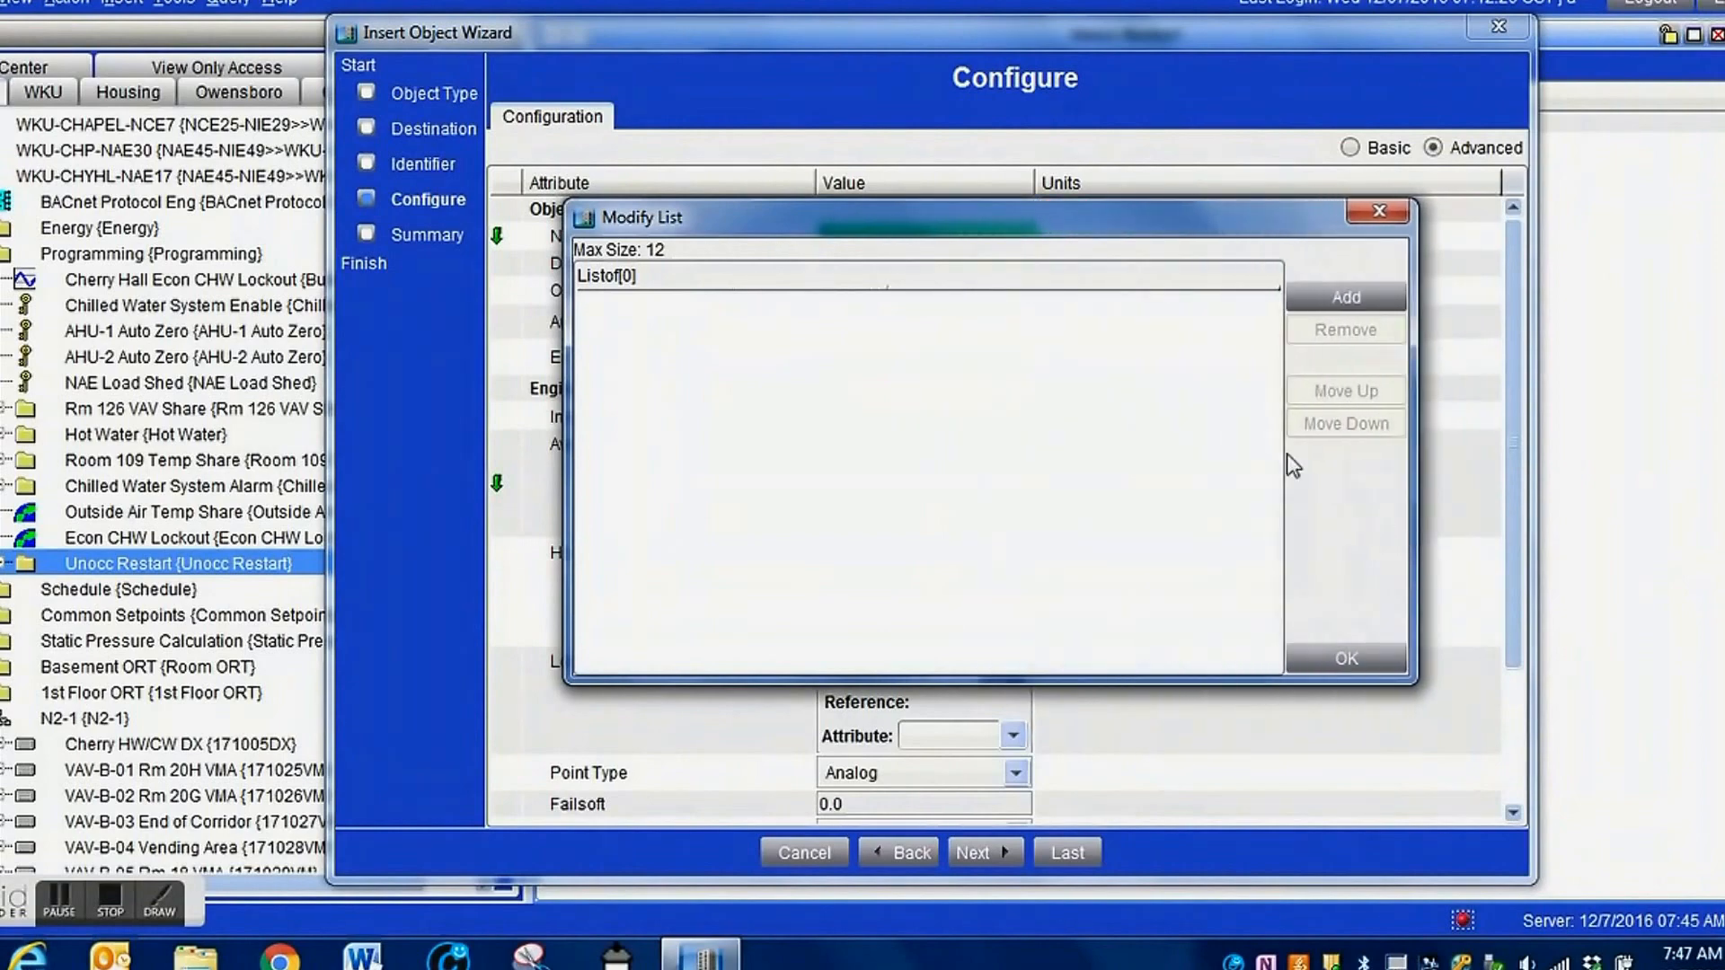
drag(1008, 223, 738, 141)
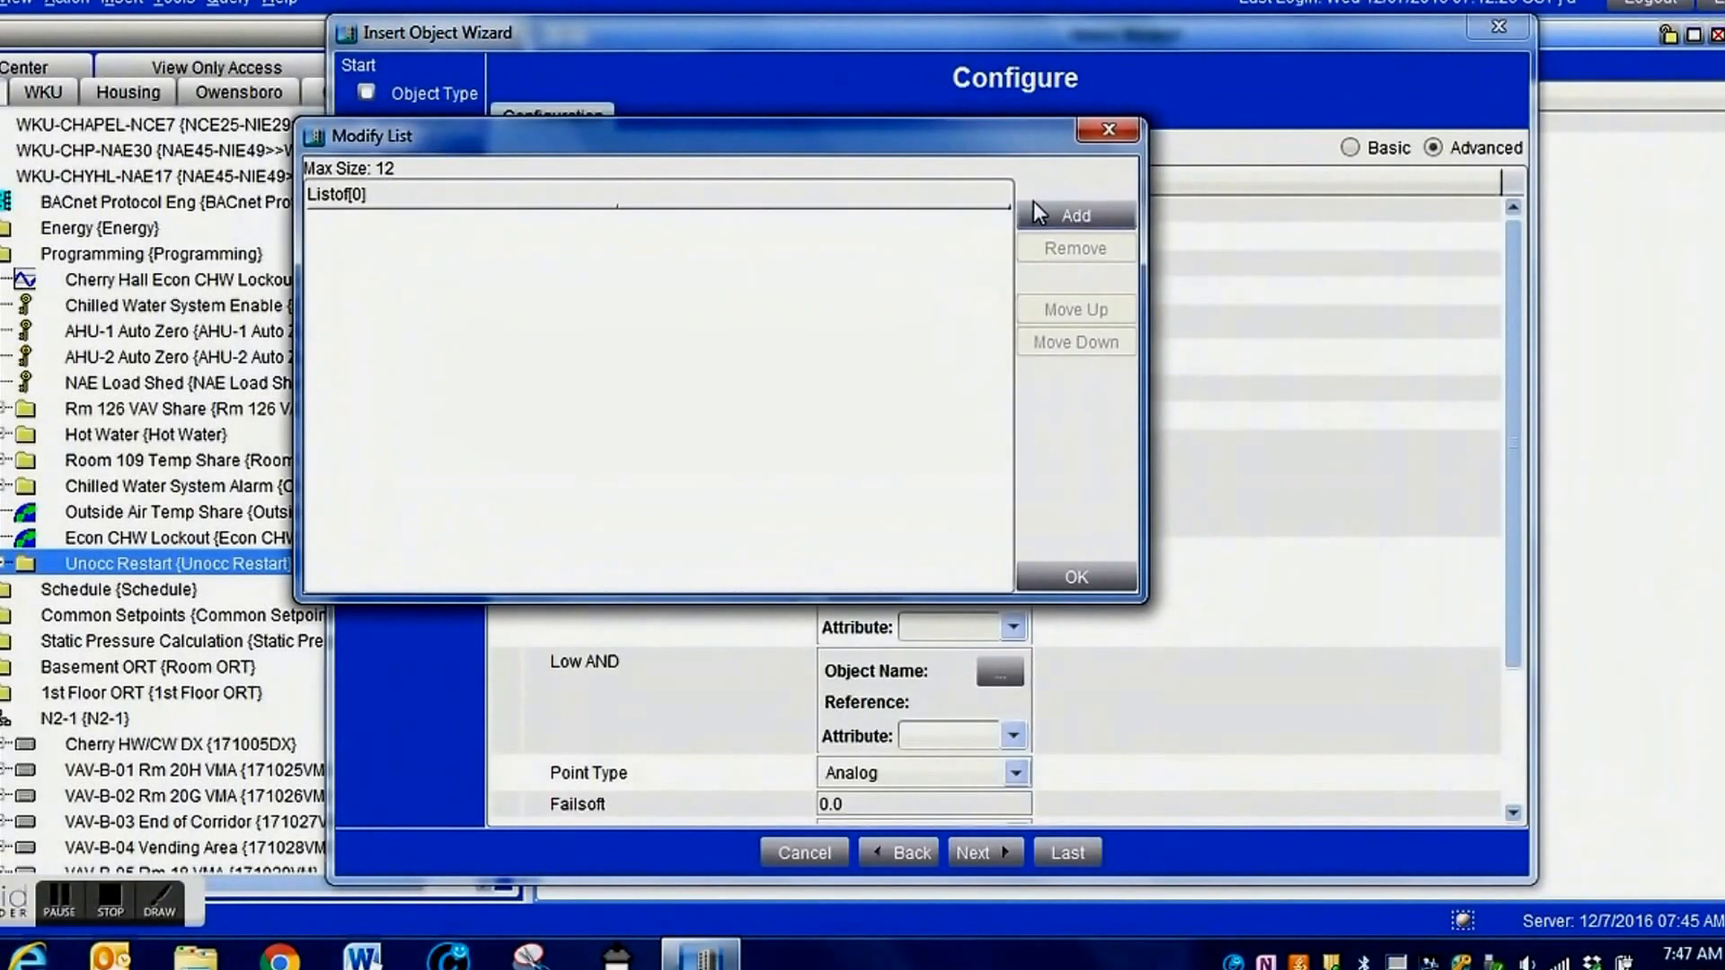
click(1073, 216)
click(1072, 216)
click(1072, 216)
click(1073, 217)
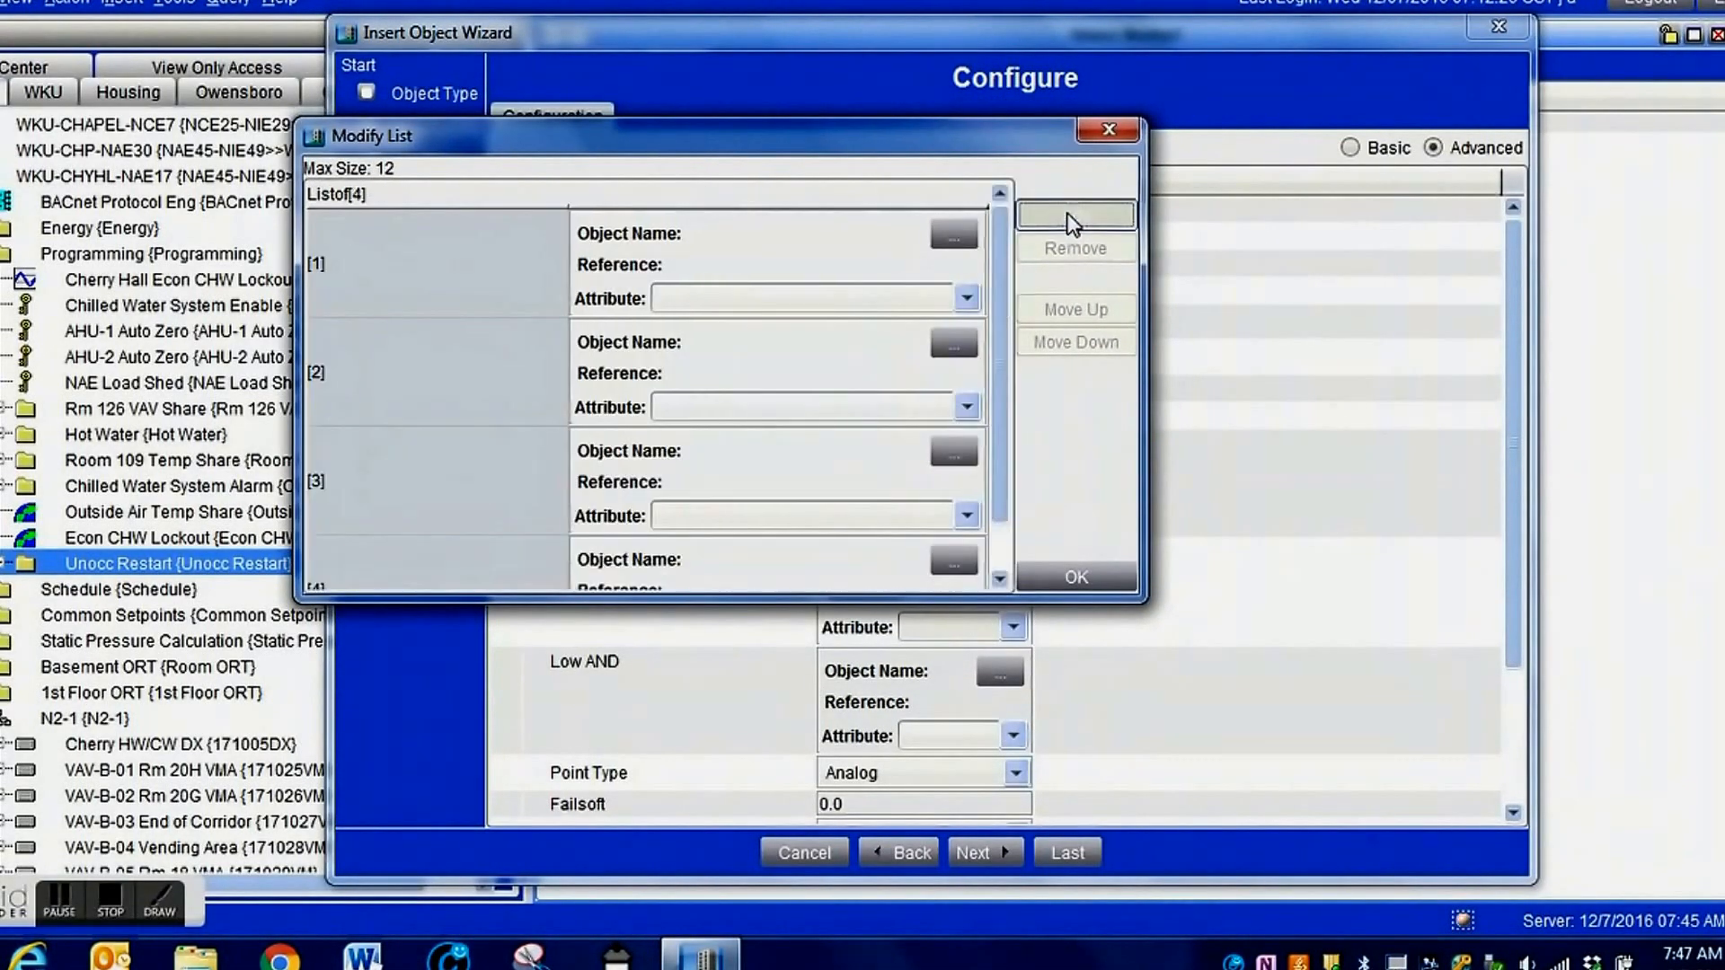
click(1072, 217)
click(1073, 217)
click(1069, 216)
click(1069, 216)
click(1069, 216)
click(1069, 215)
click(1069, 215)
click(1069, 216)
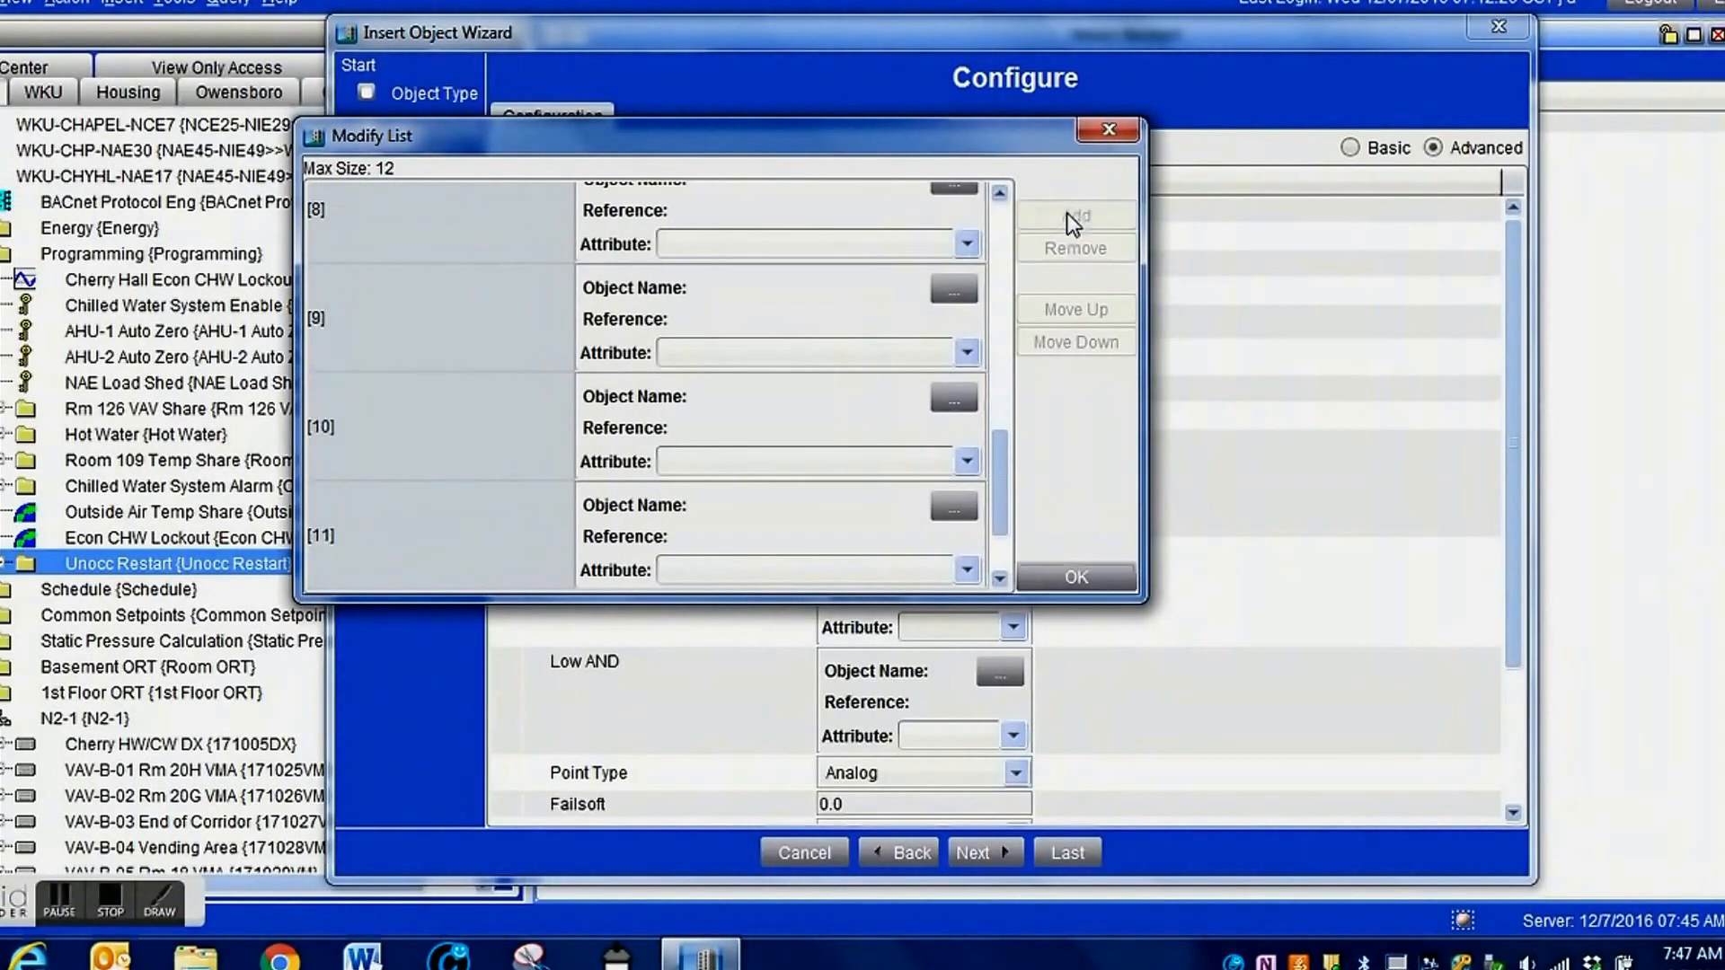
Assign the zone temperature Cherry.VAV-B-01 Rm 20H.ZN-T from the N2-1 trunk to the first input entry.
drag(1001, 458, 1006, 214)
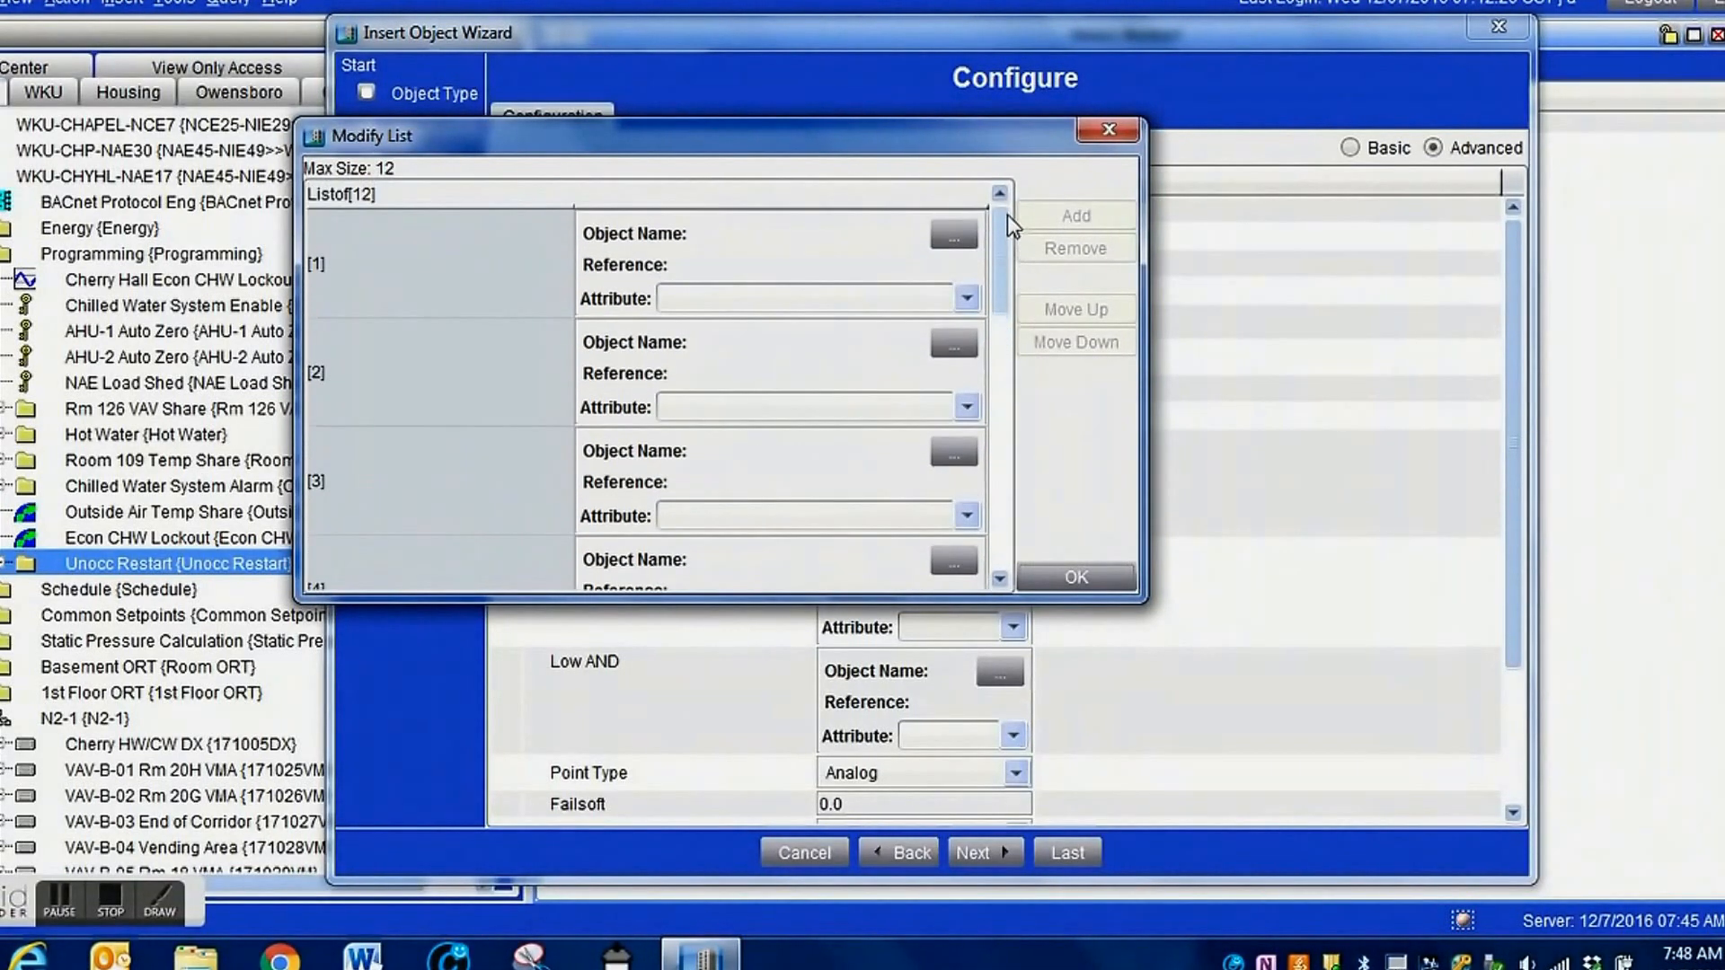
click(950, 232)
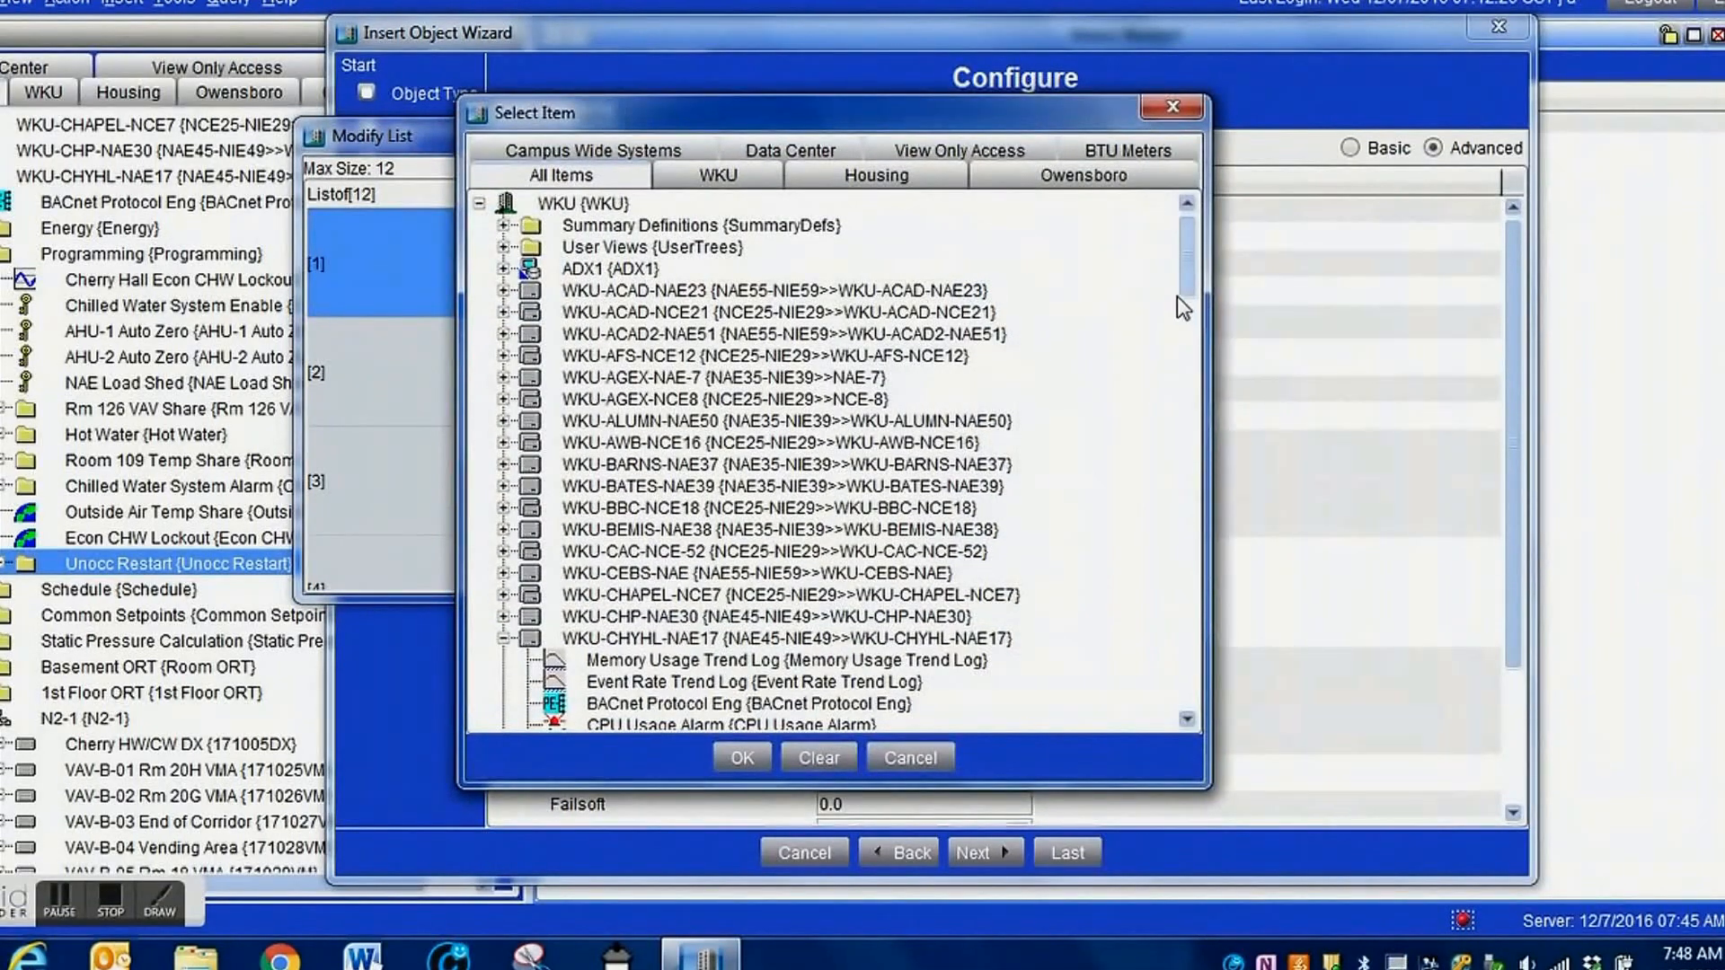
drag(1186, 297, 1169, 440)
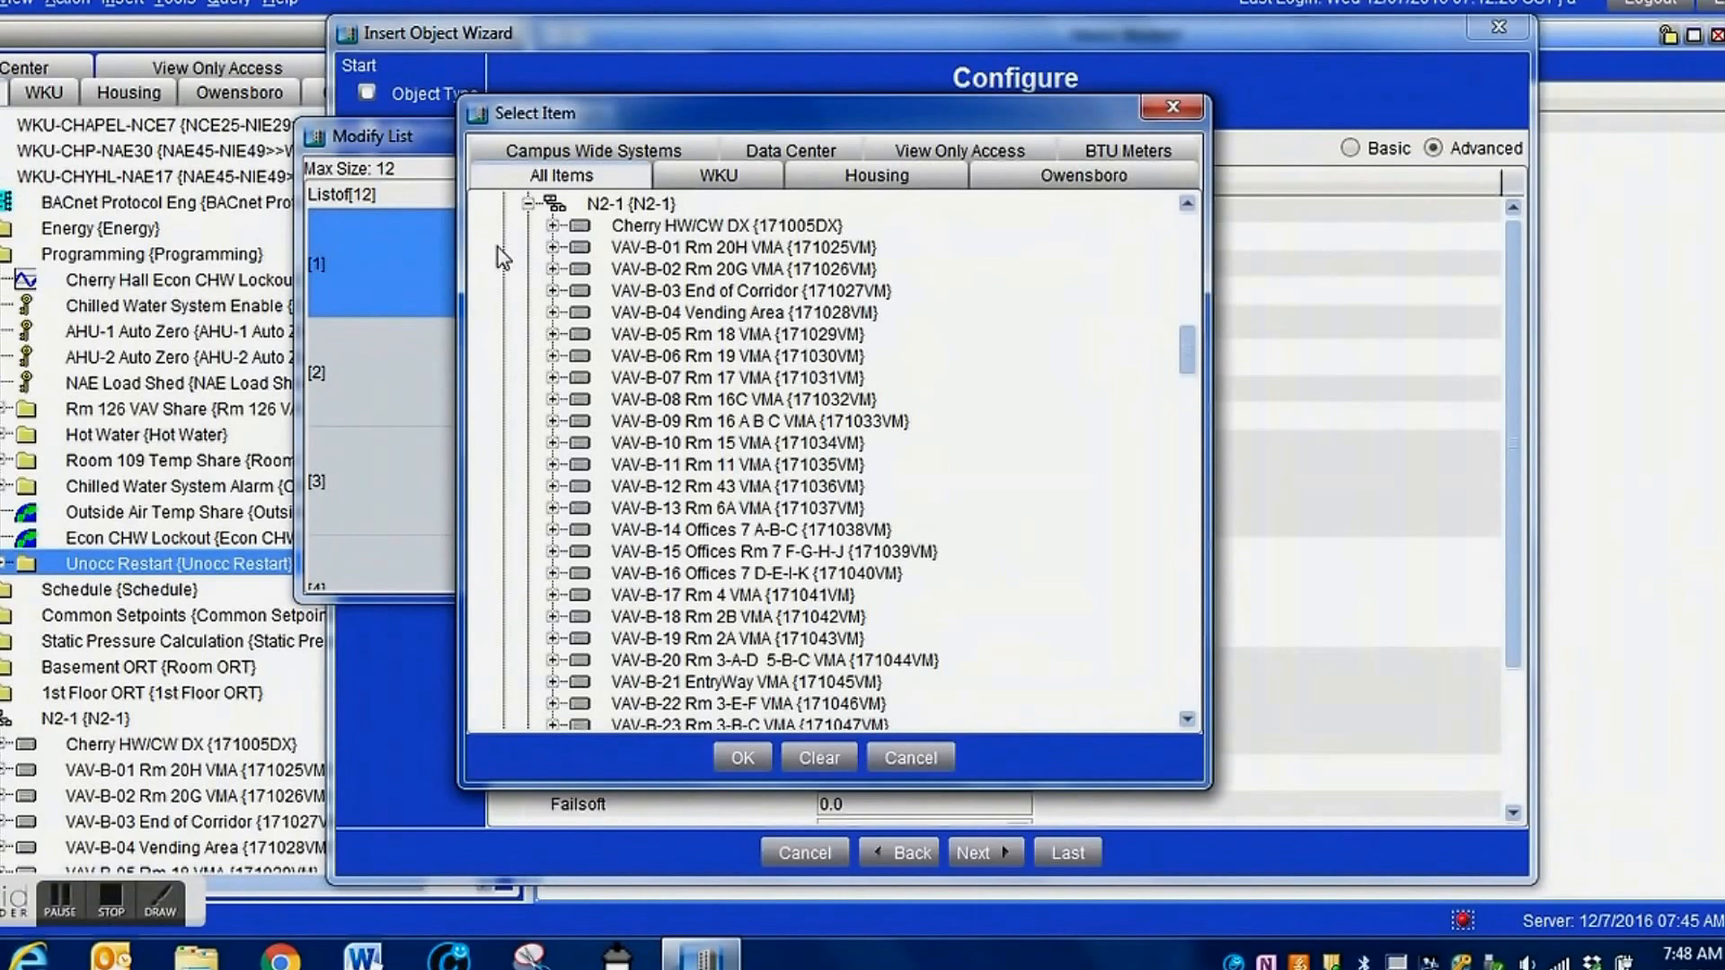
click(552, 248)
click(710, 270)
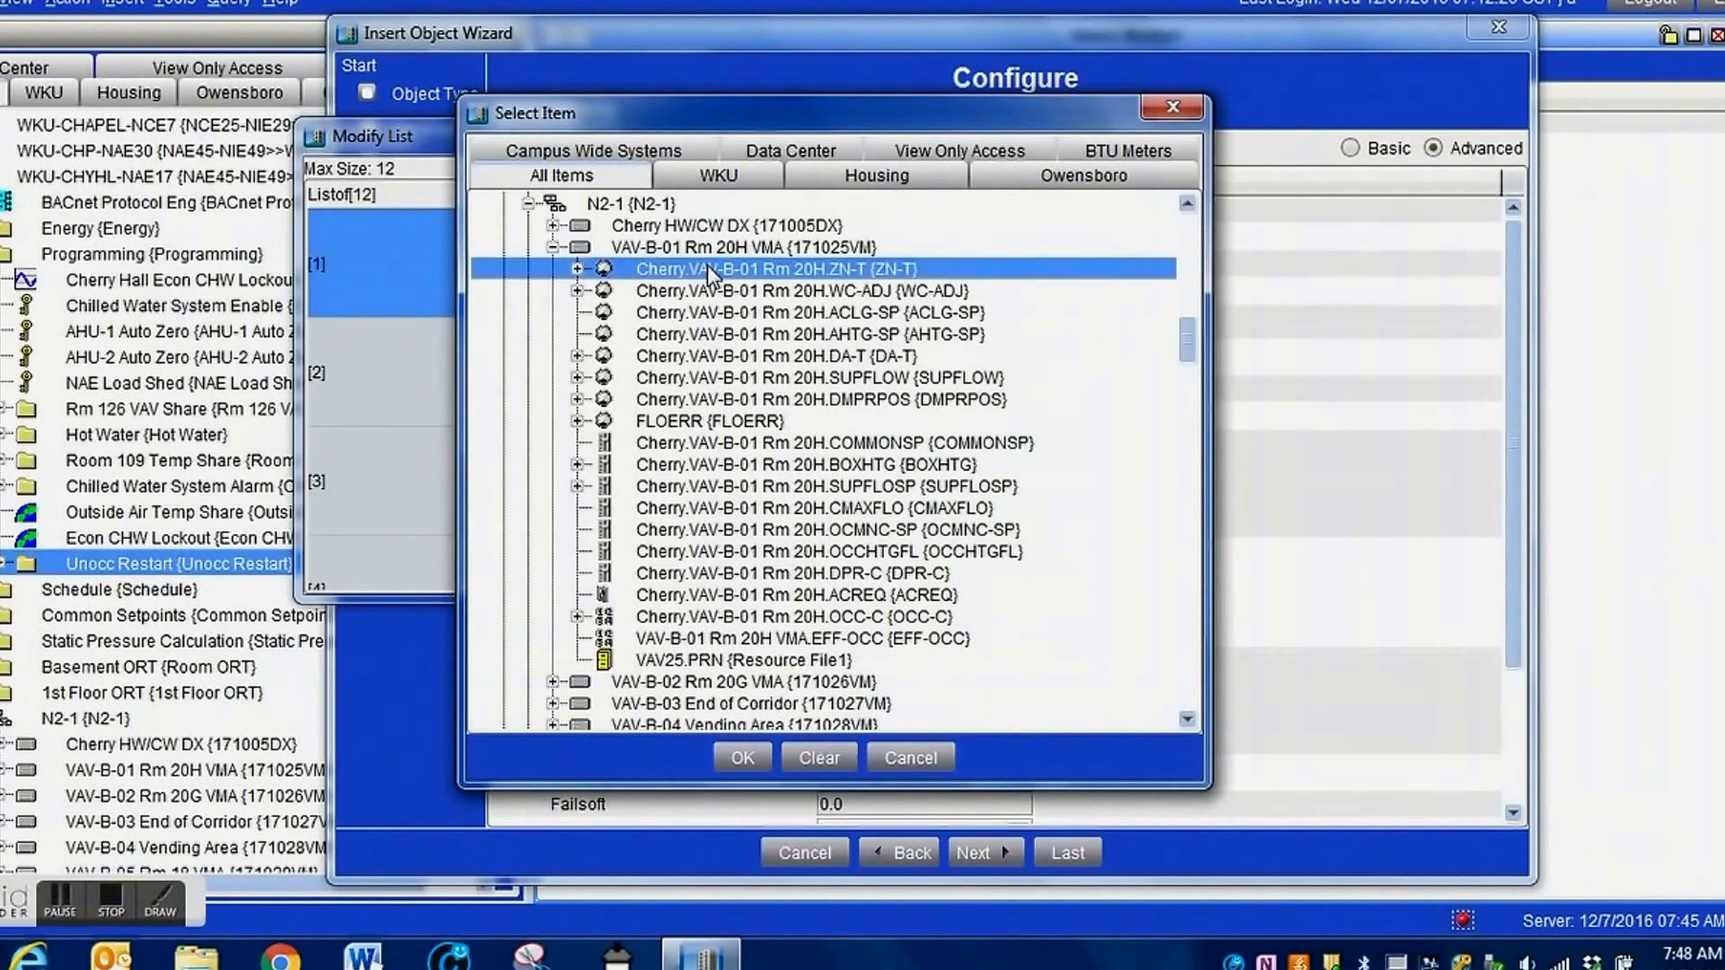
click(746, 757)
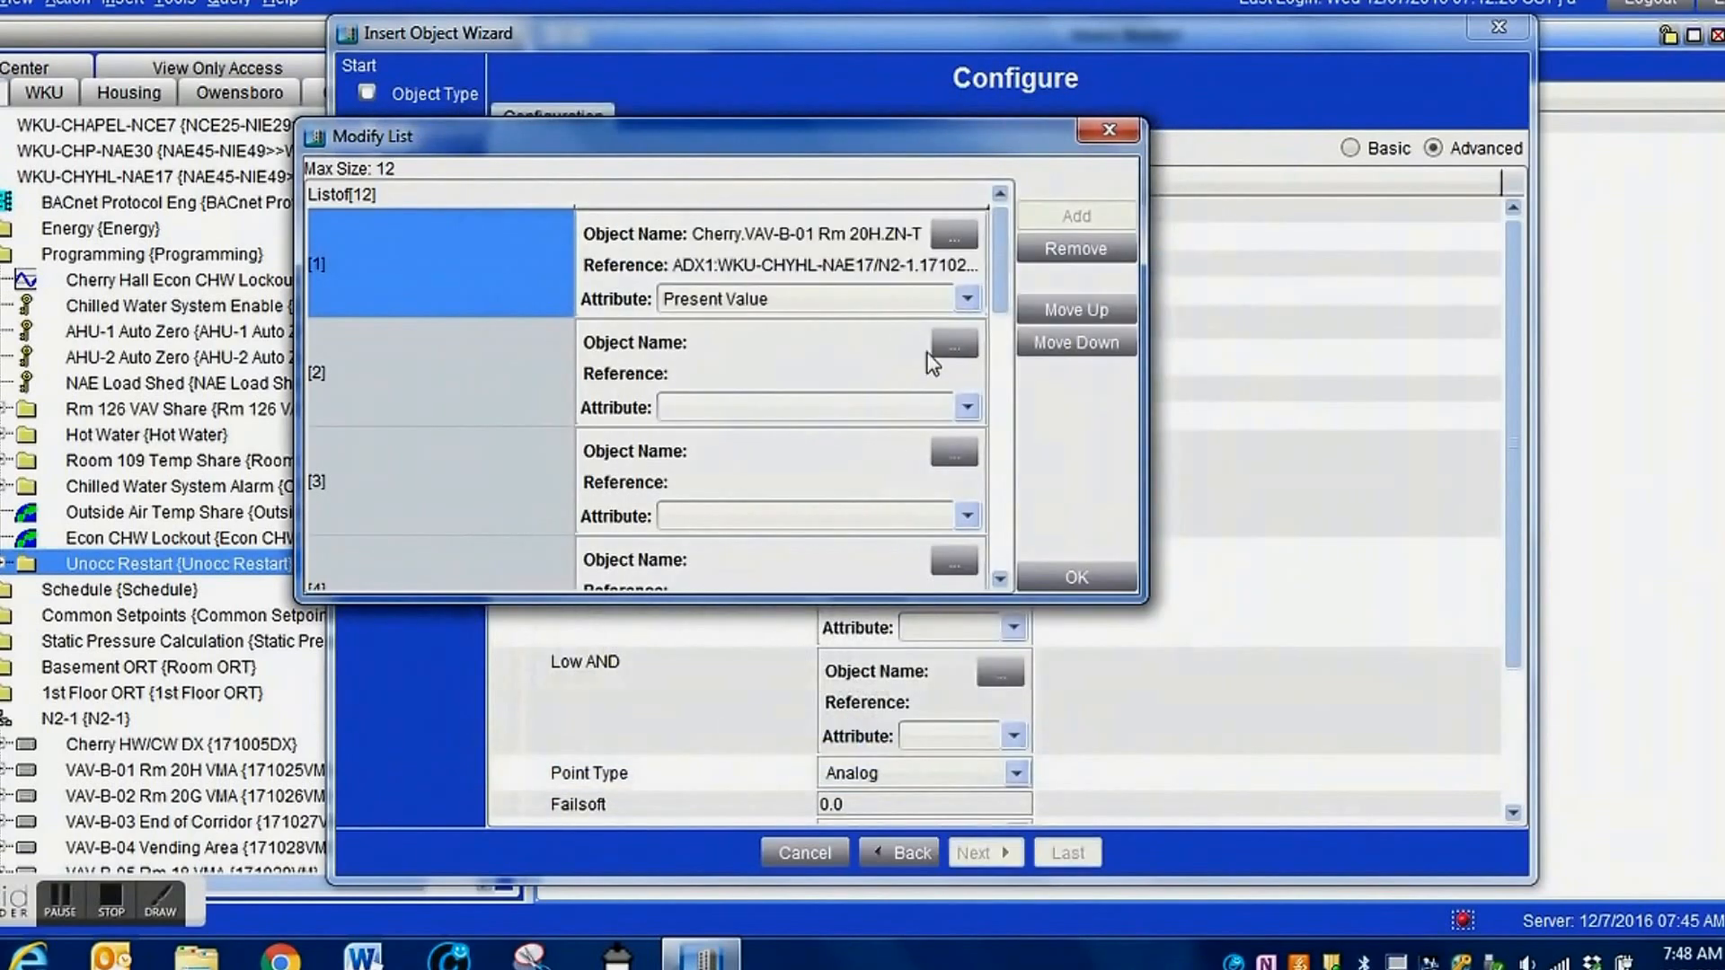
Assign the VAV-B-04 Vending Area zone temperature, Cherry.VAV-B-04 Rm 46.ZN-T, to the second input entry.
click(951, 343)
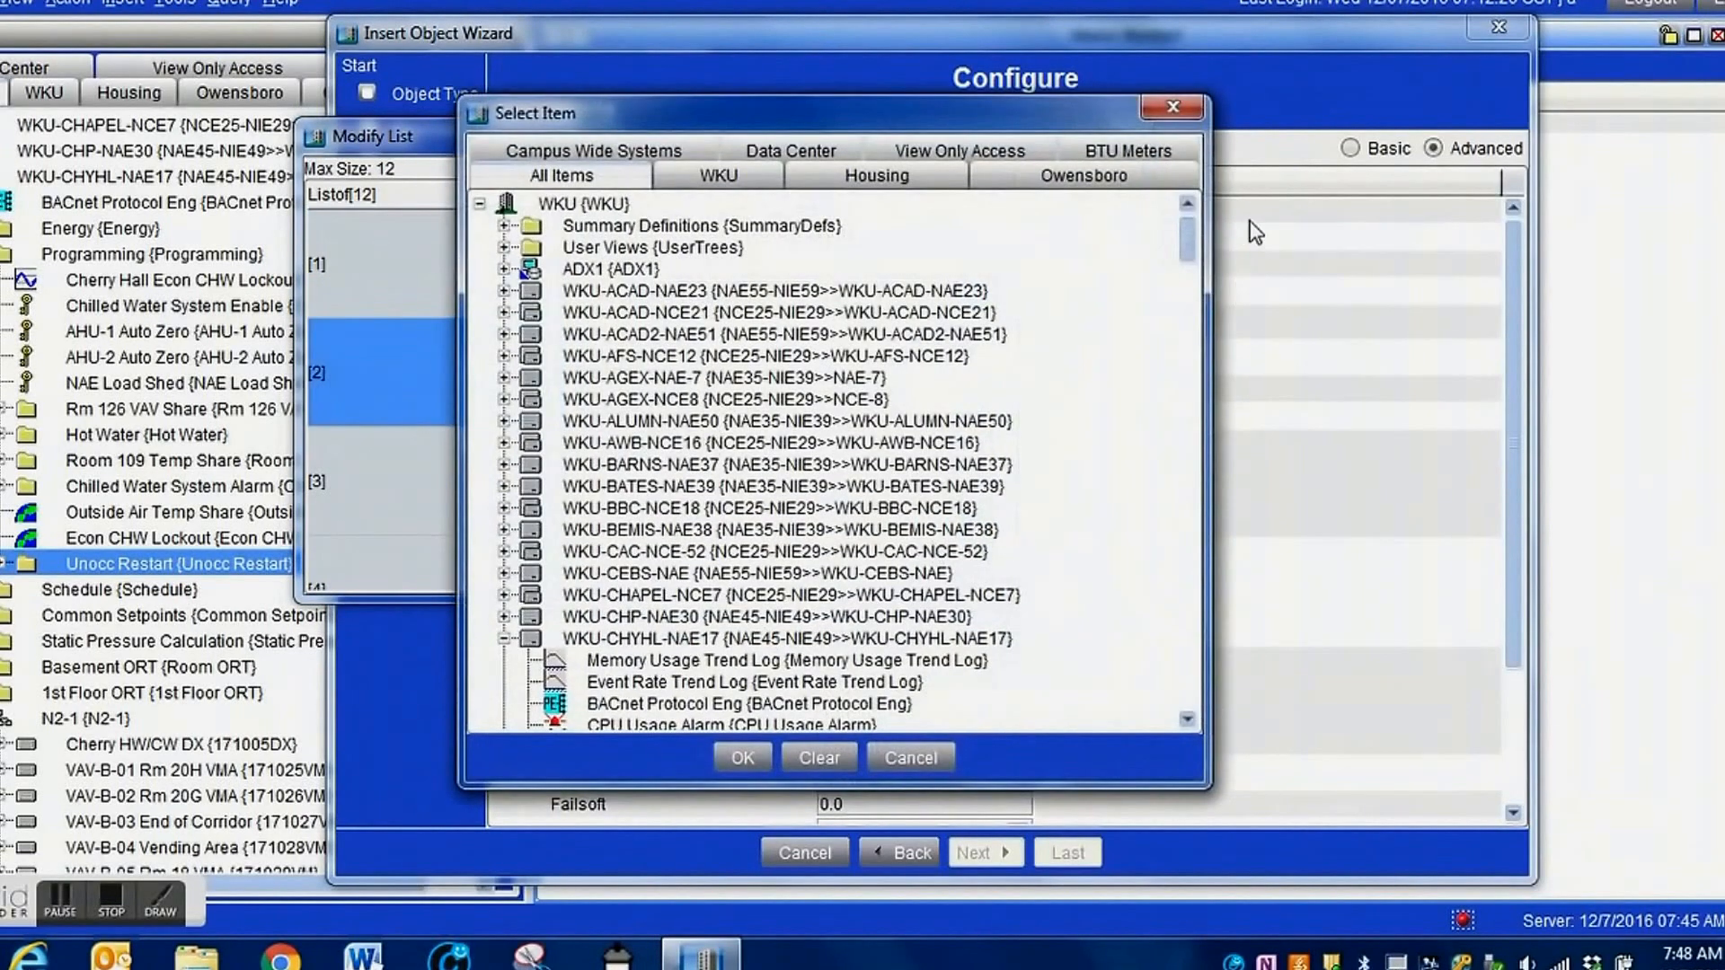
drag(1187, 244, 1202, 374)
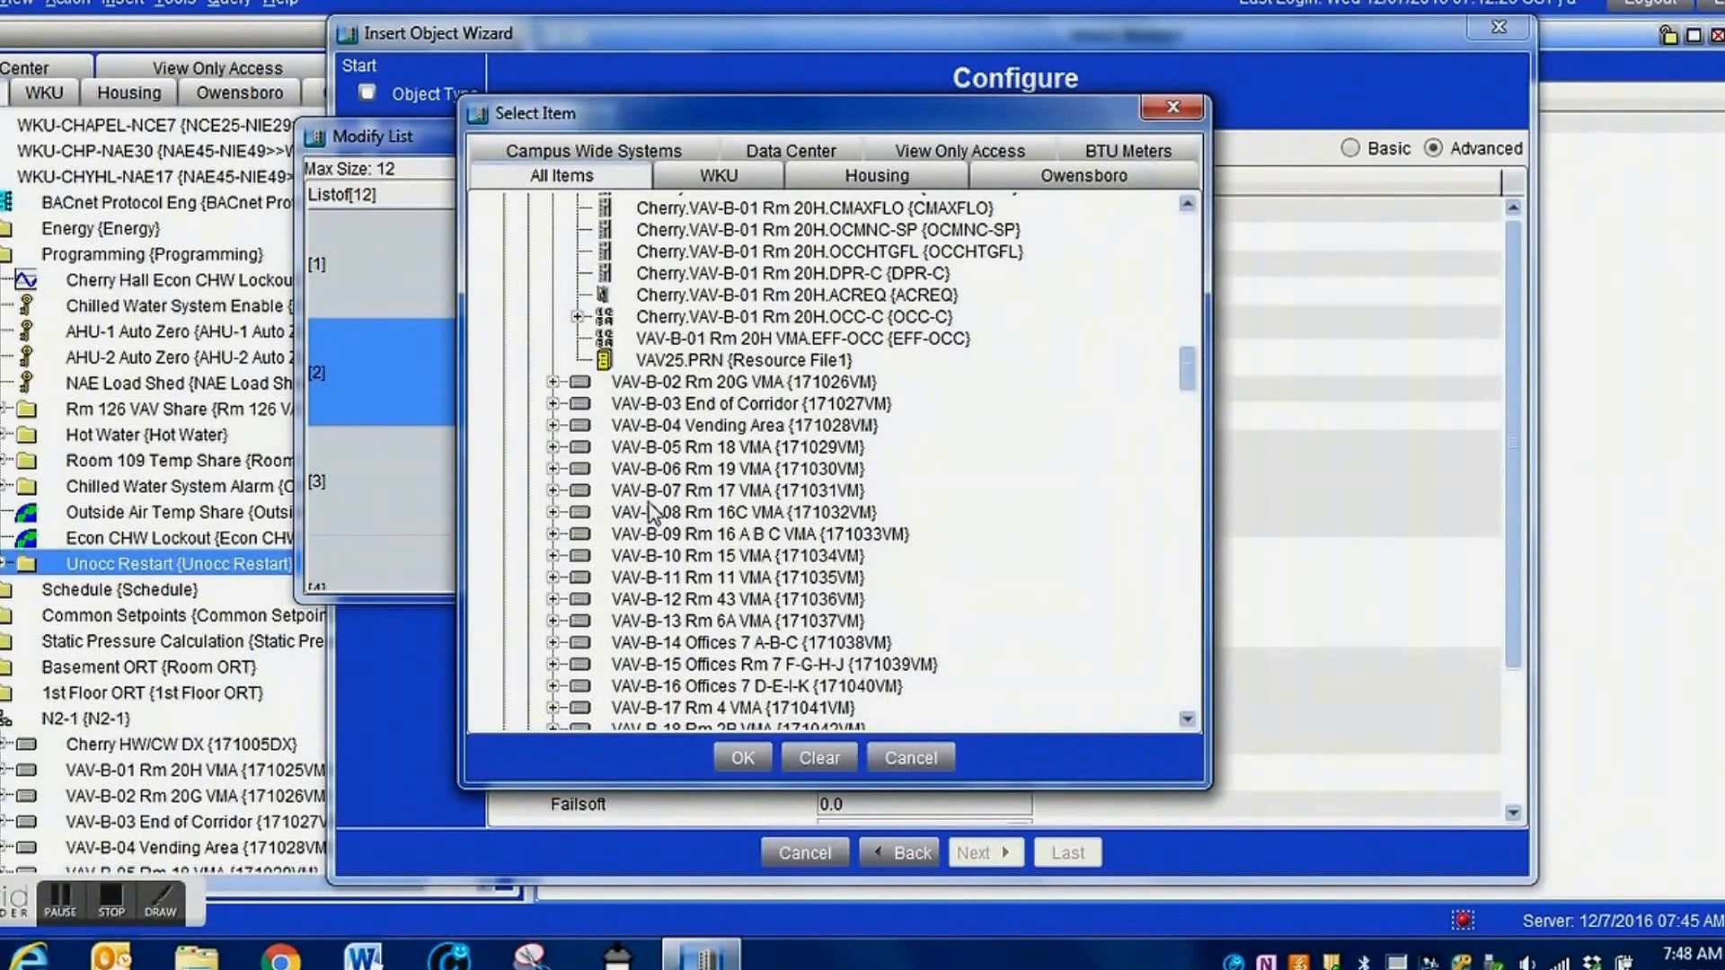
click(553, 425)
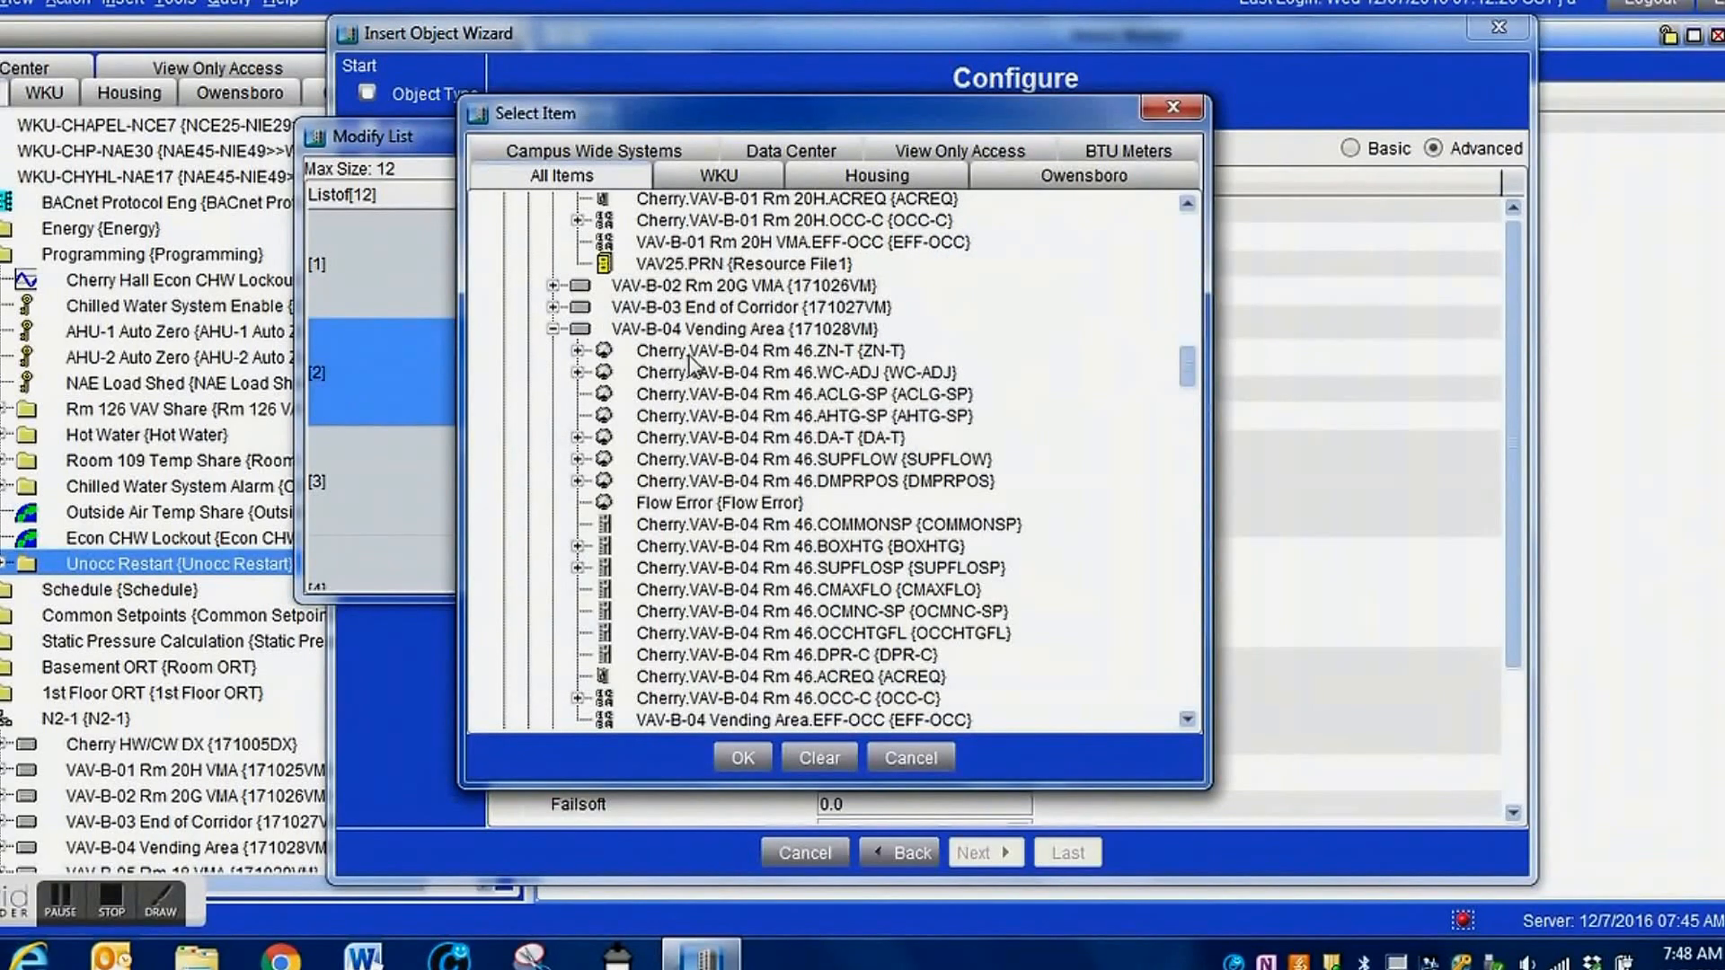
click(693, 353)
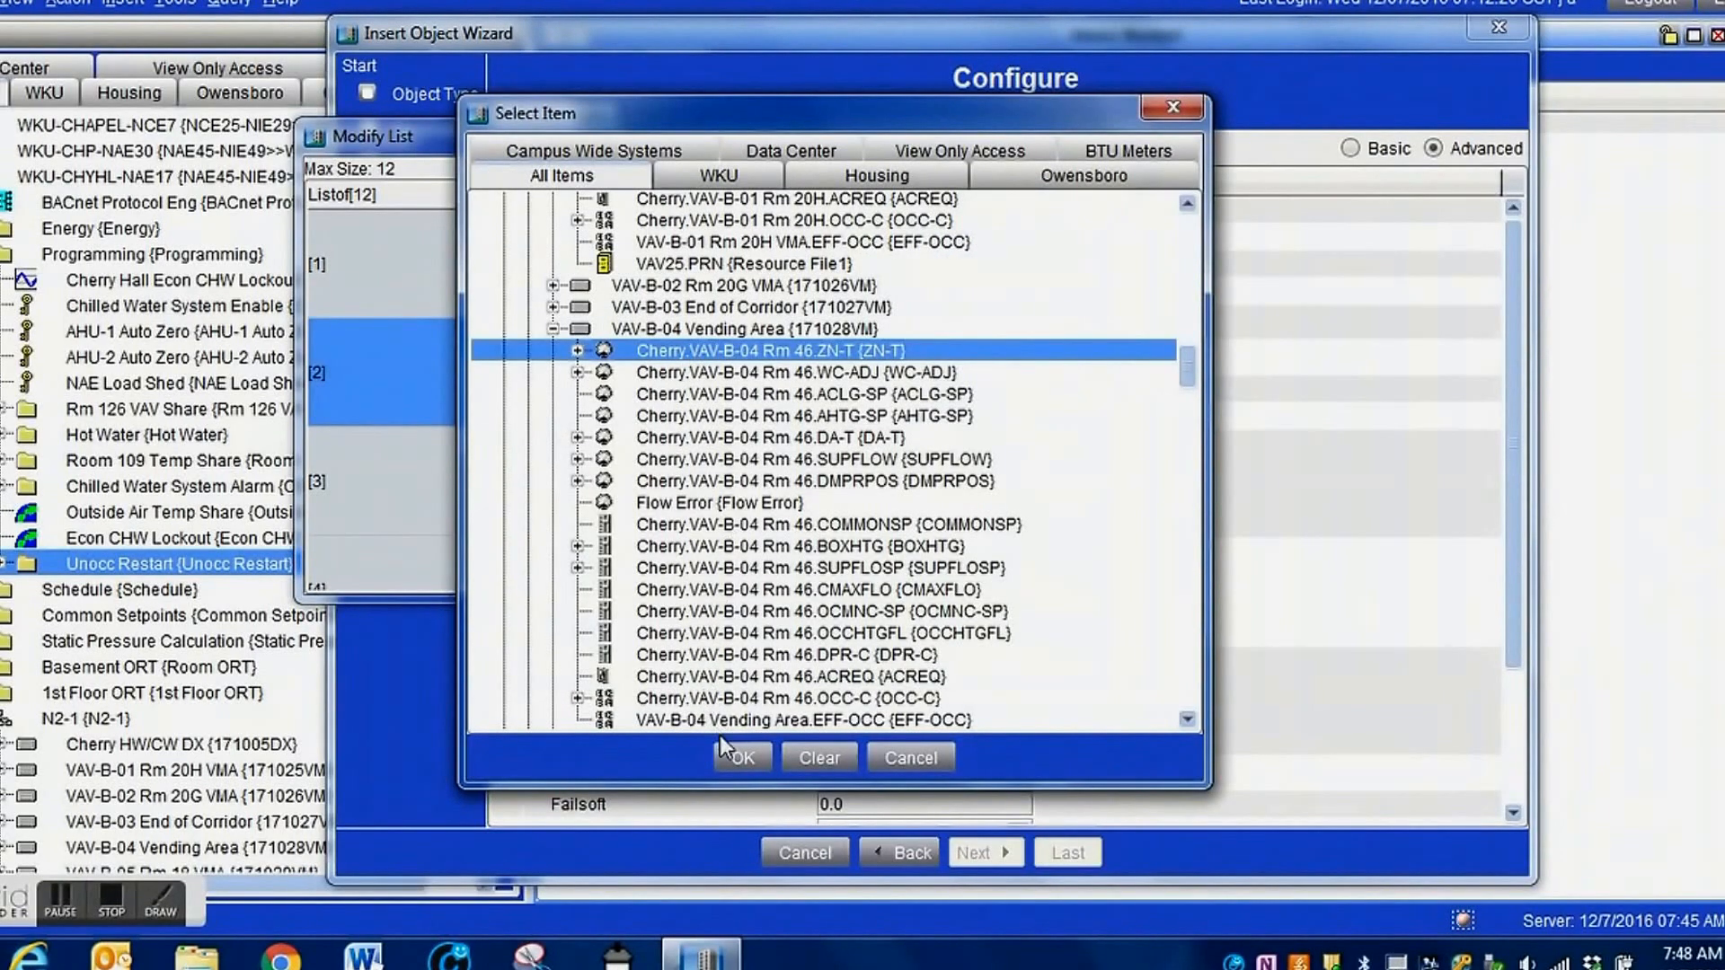
click(739, 758)
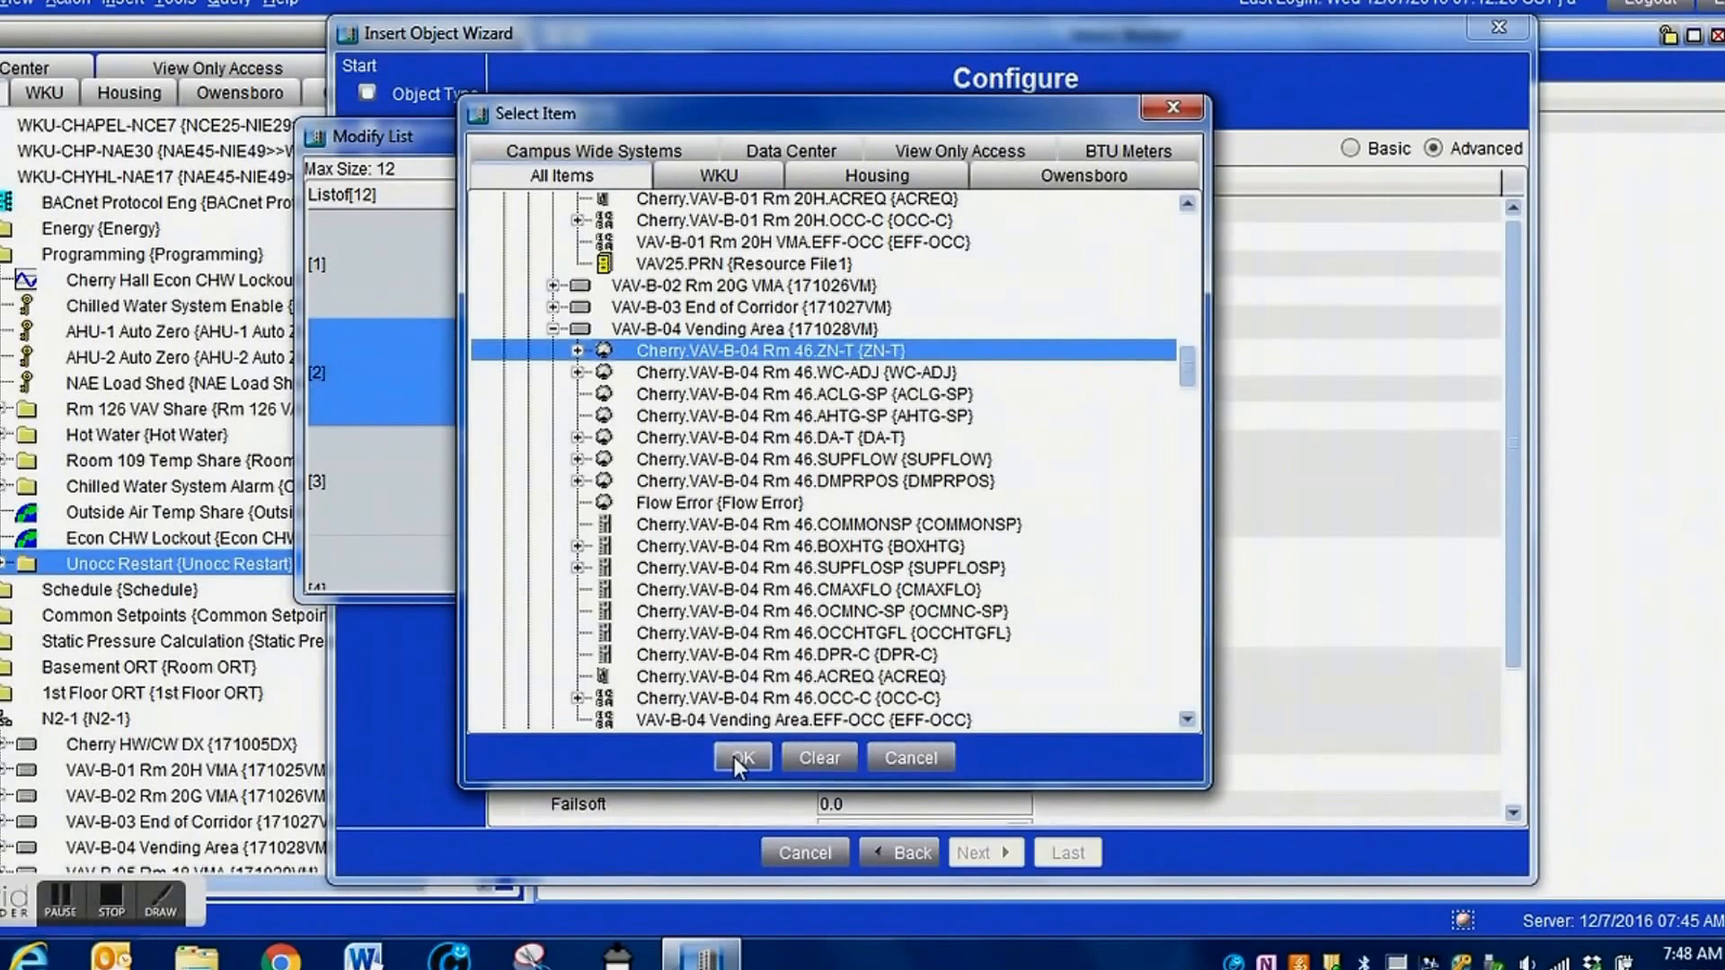
Assign the VAV-B-06 zone temperature, Cherry.VAV-B-06 Rm 19.ZN-T, to the third input entry.
click(954, 452)
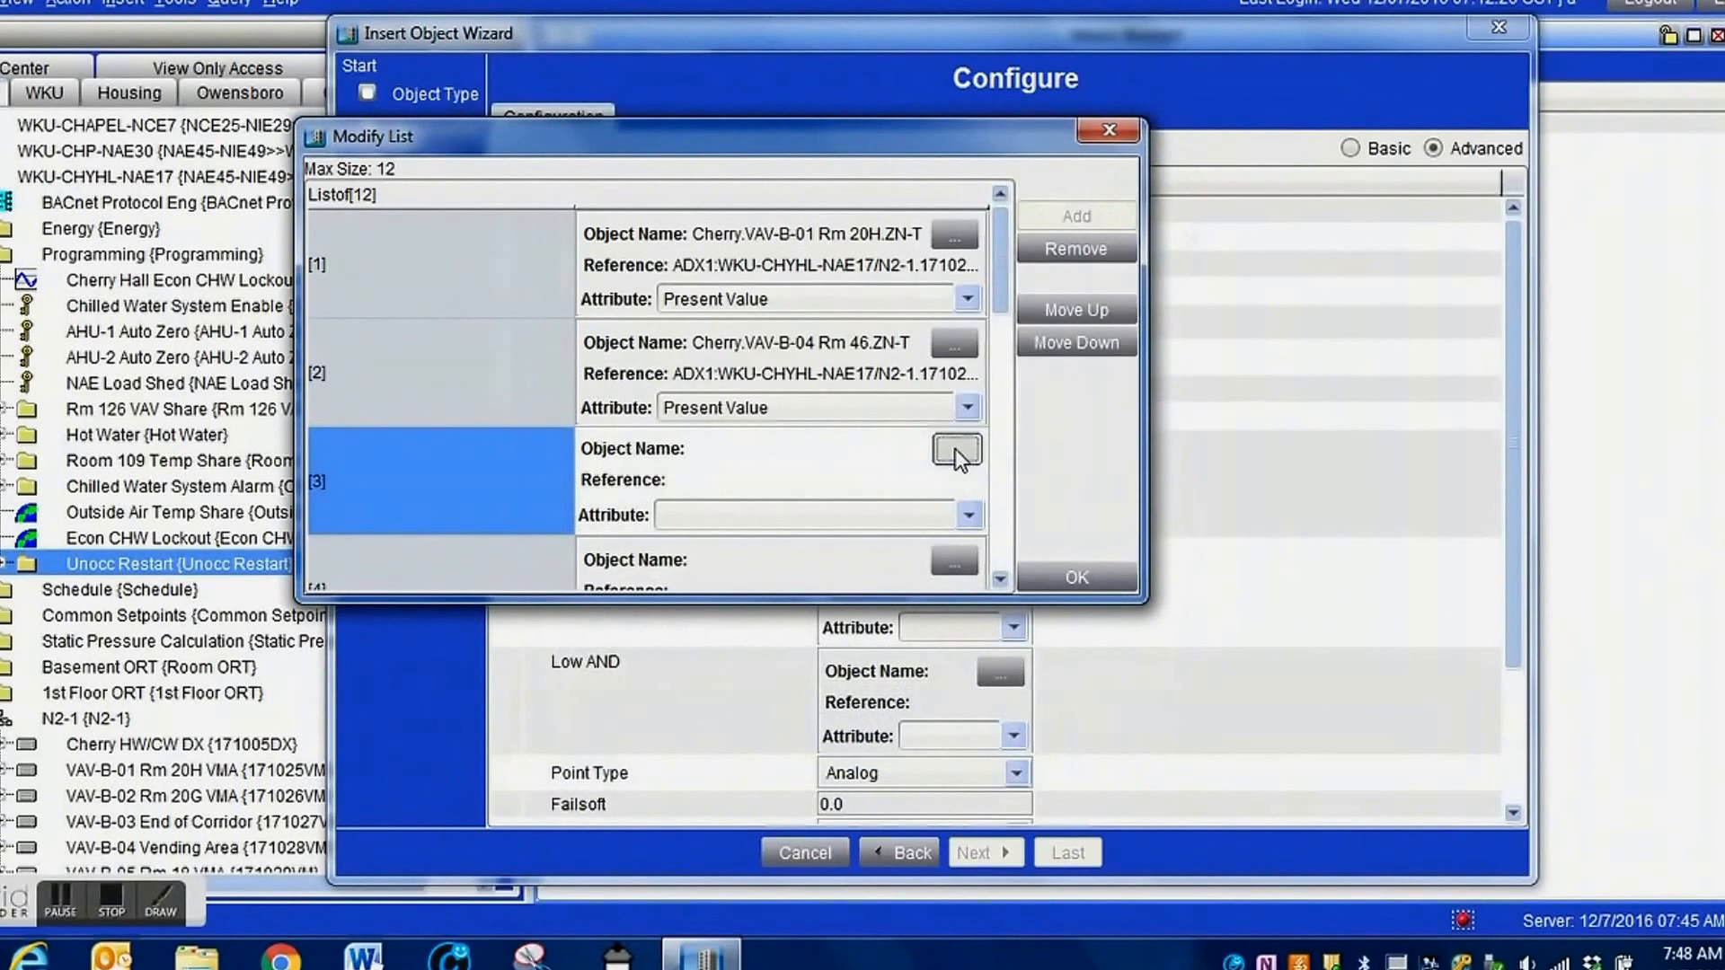
drag(1189, 244, 1202, 415)
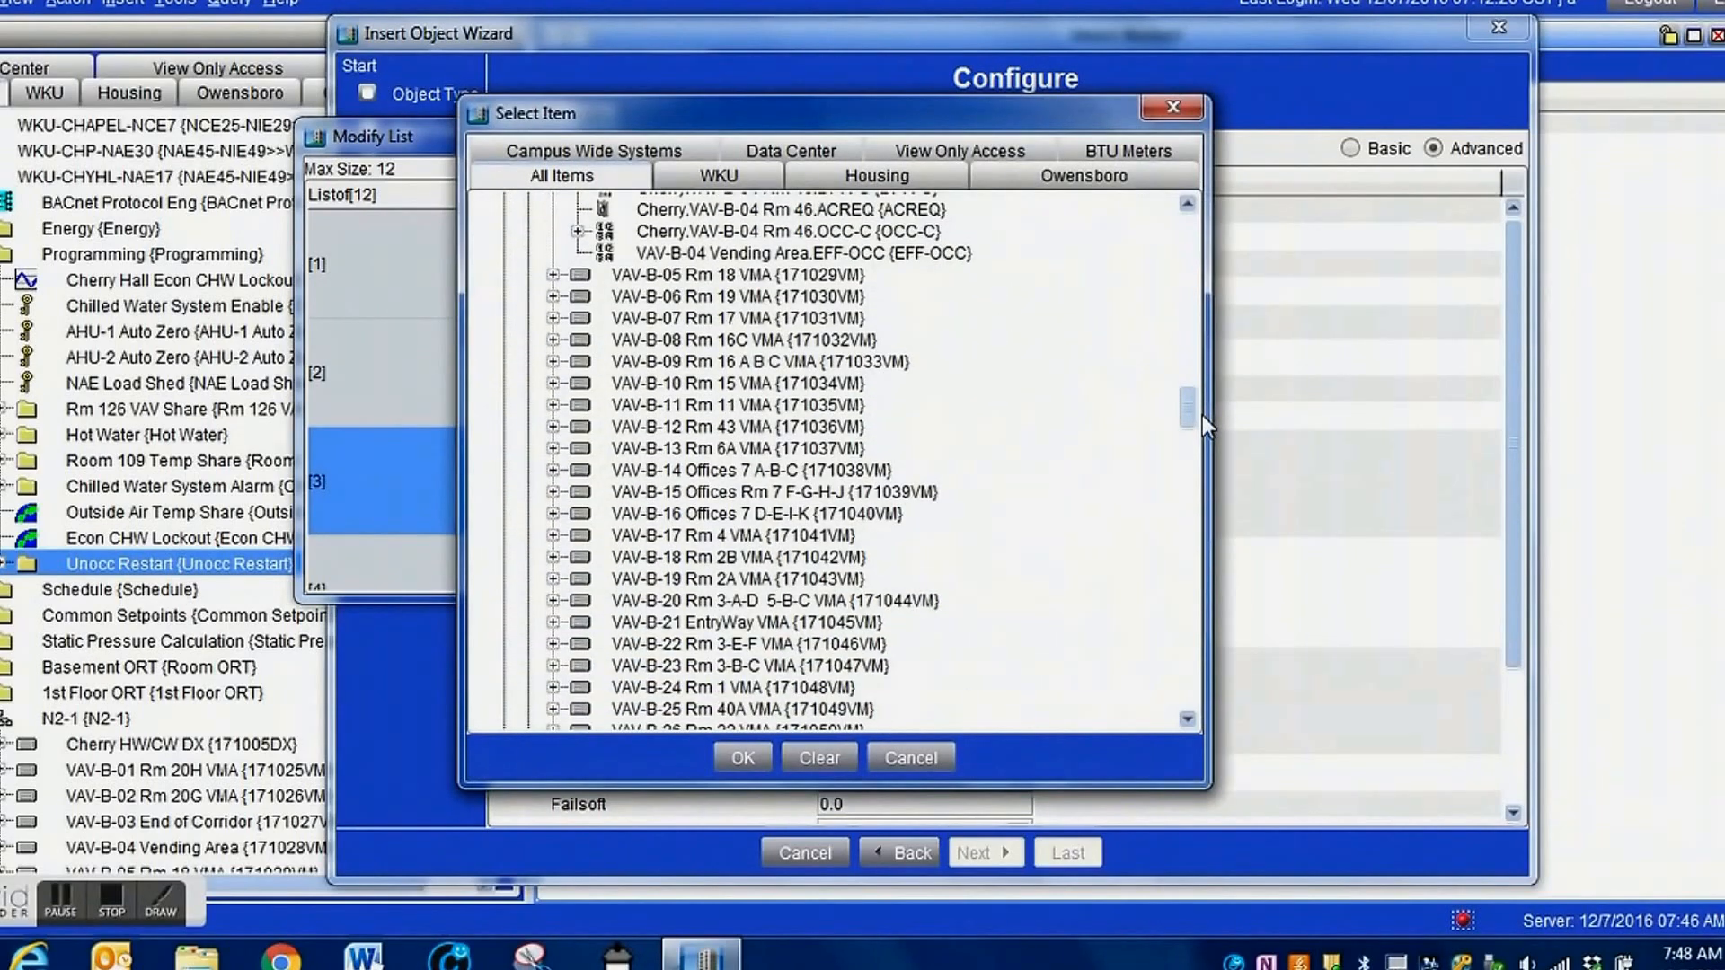
click(552, 297)
click(699, 320)
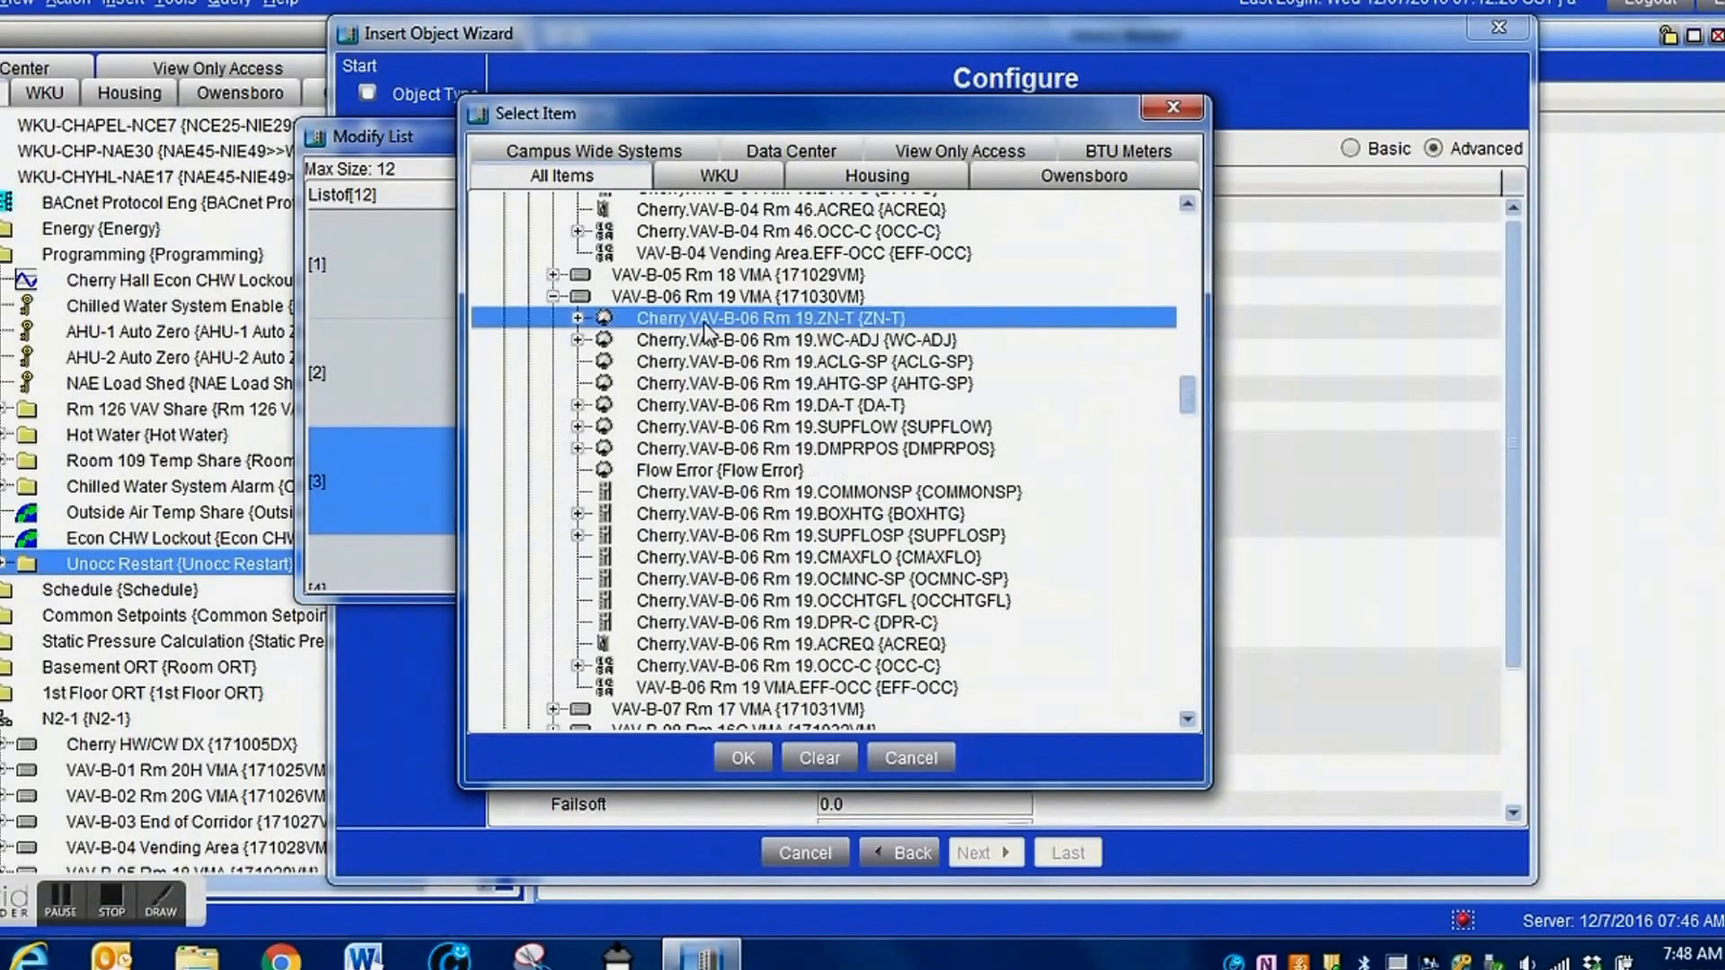
click(737, 747)
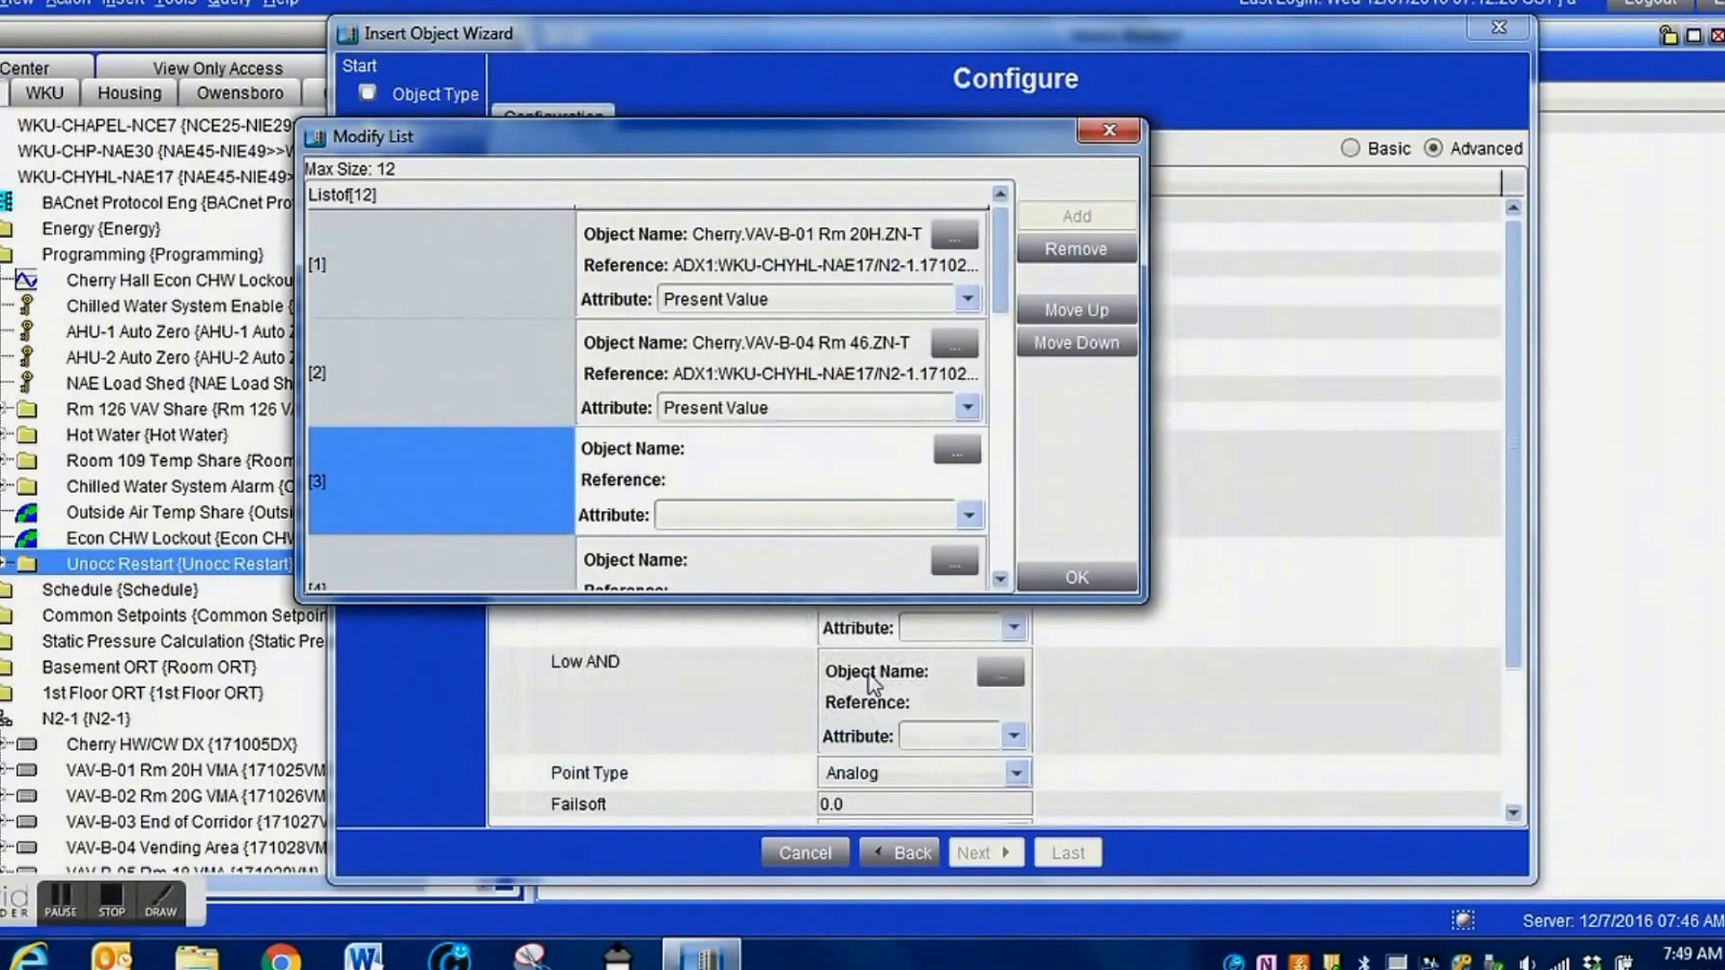
Assign the VAV-B-14 Offices 7 A-B-C zone temperature, Cherry.VAV-B-14 Rm 1A.ZN-T, to the fourth input entry.
click(997, 581)
click(954, 345)
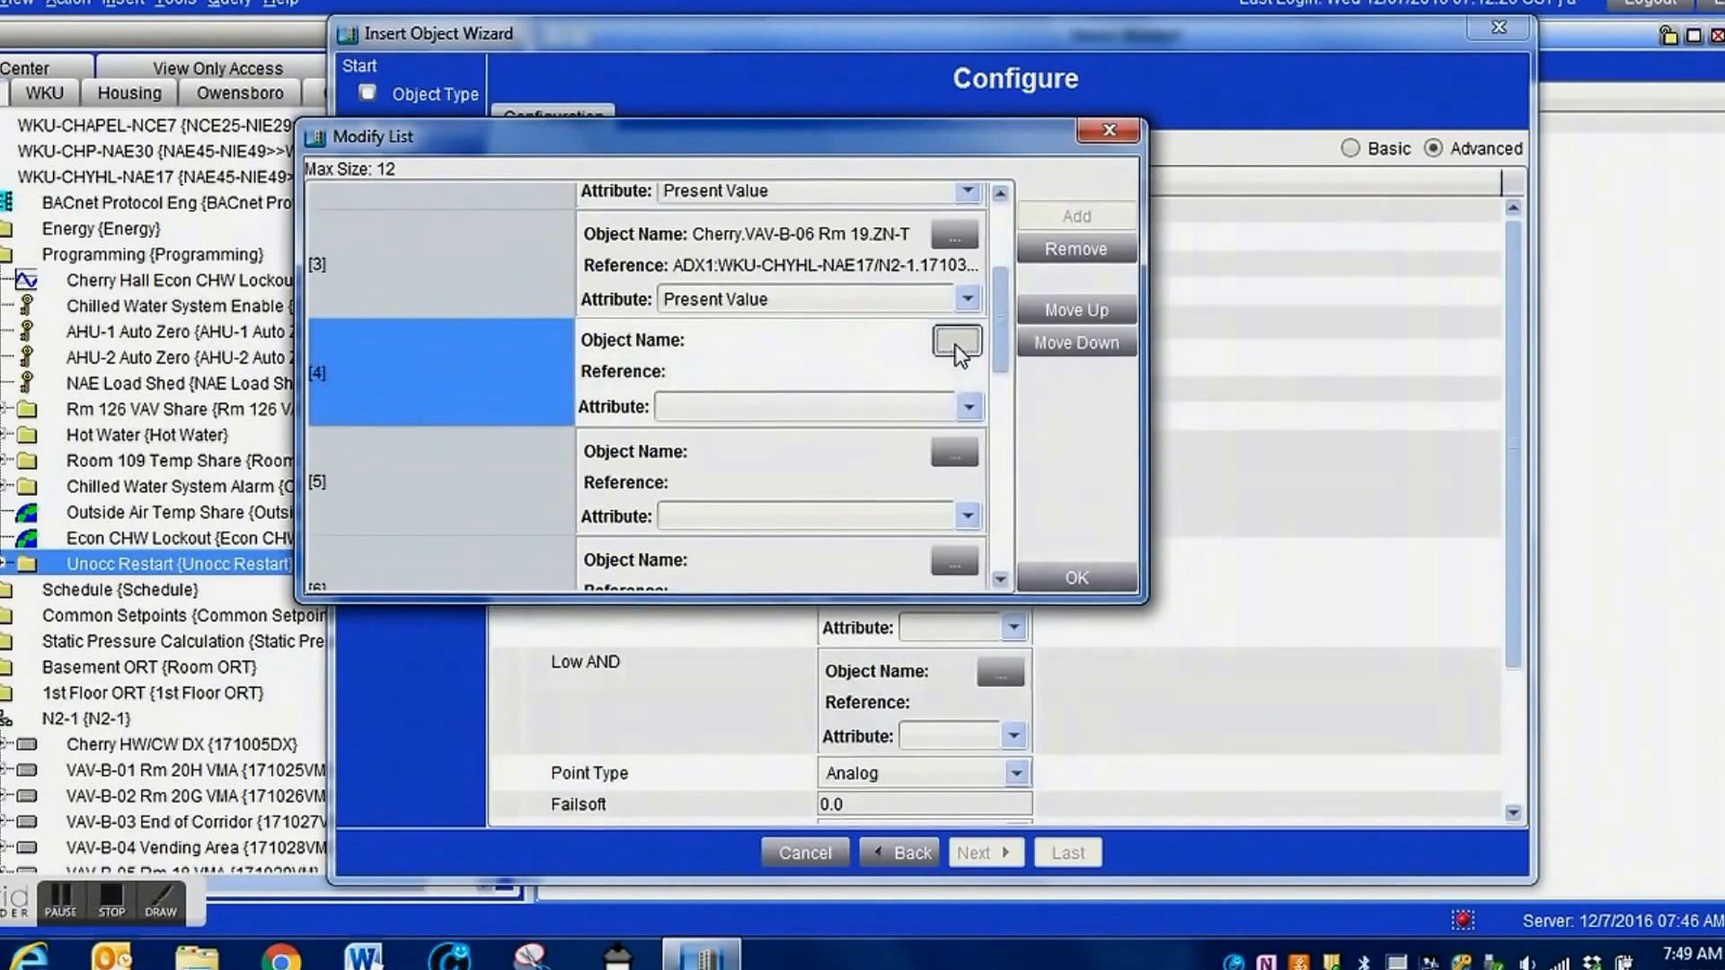
drag(1193, 715, 1189, 712)
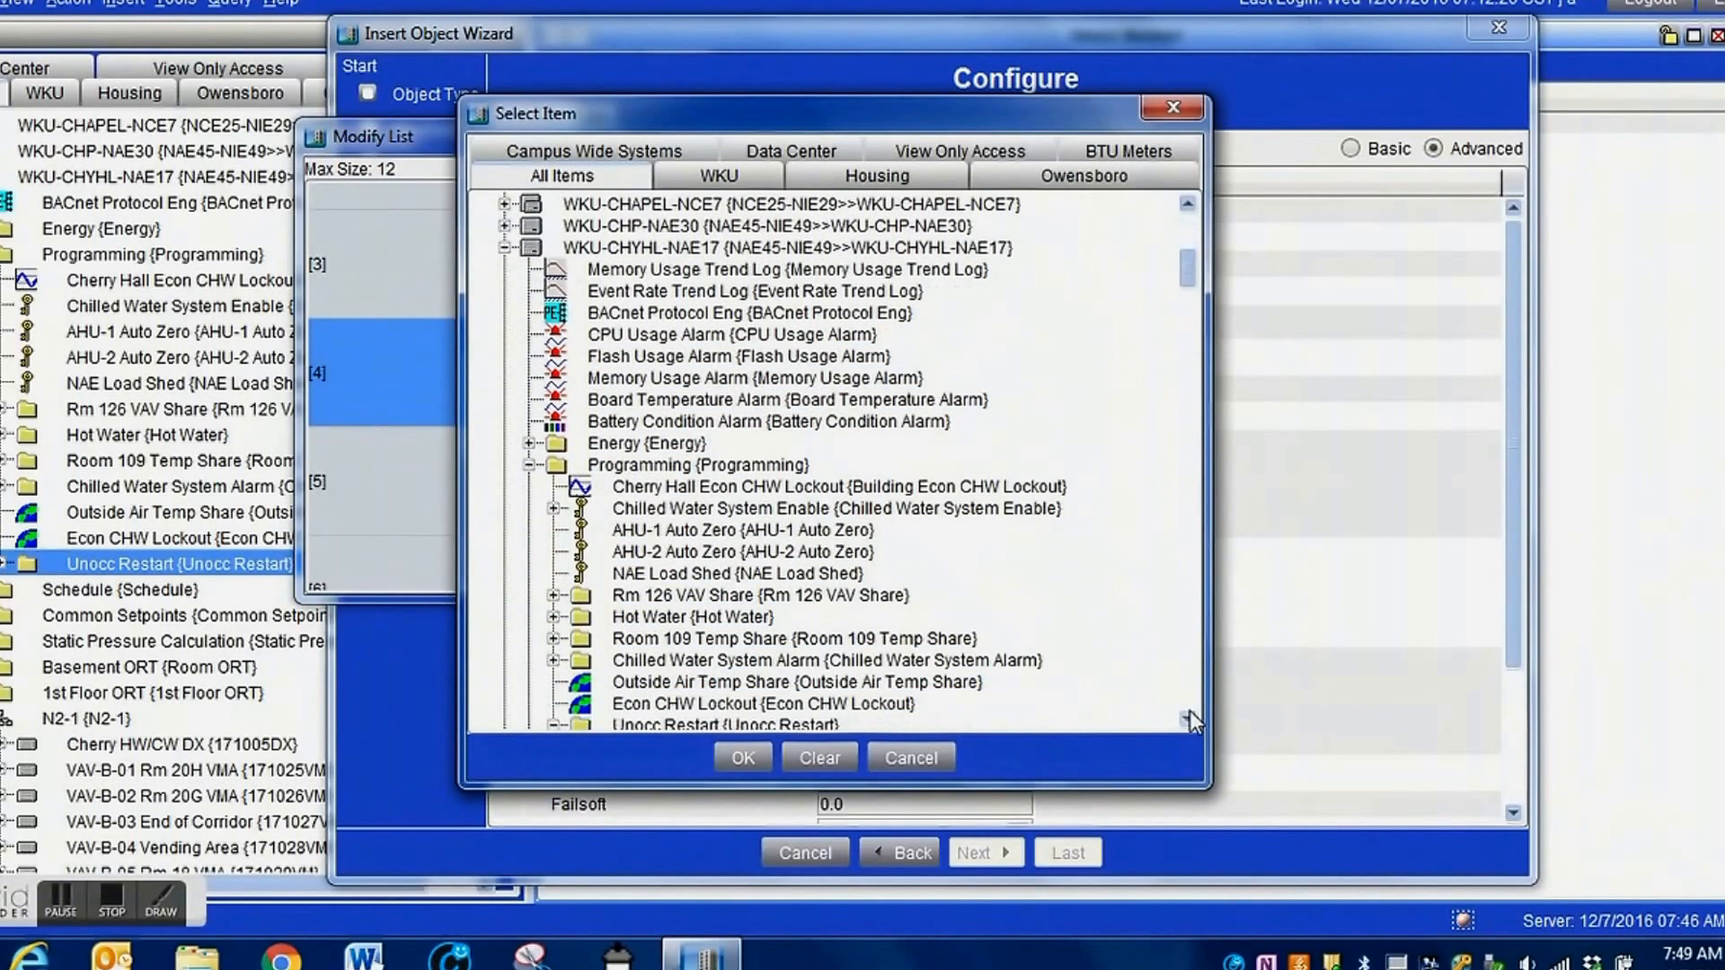
scroll(1184, 688, down, 20)
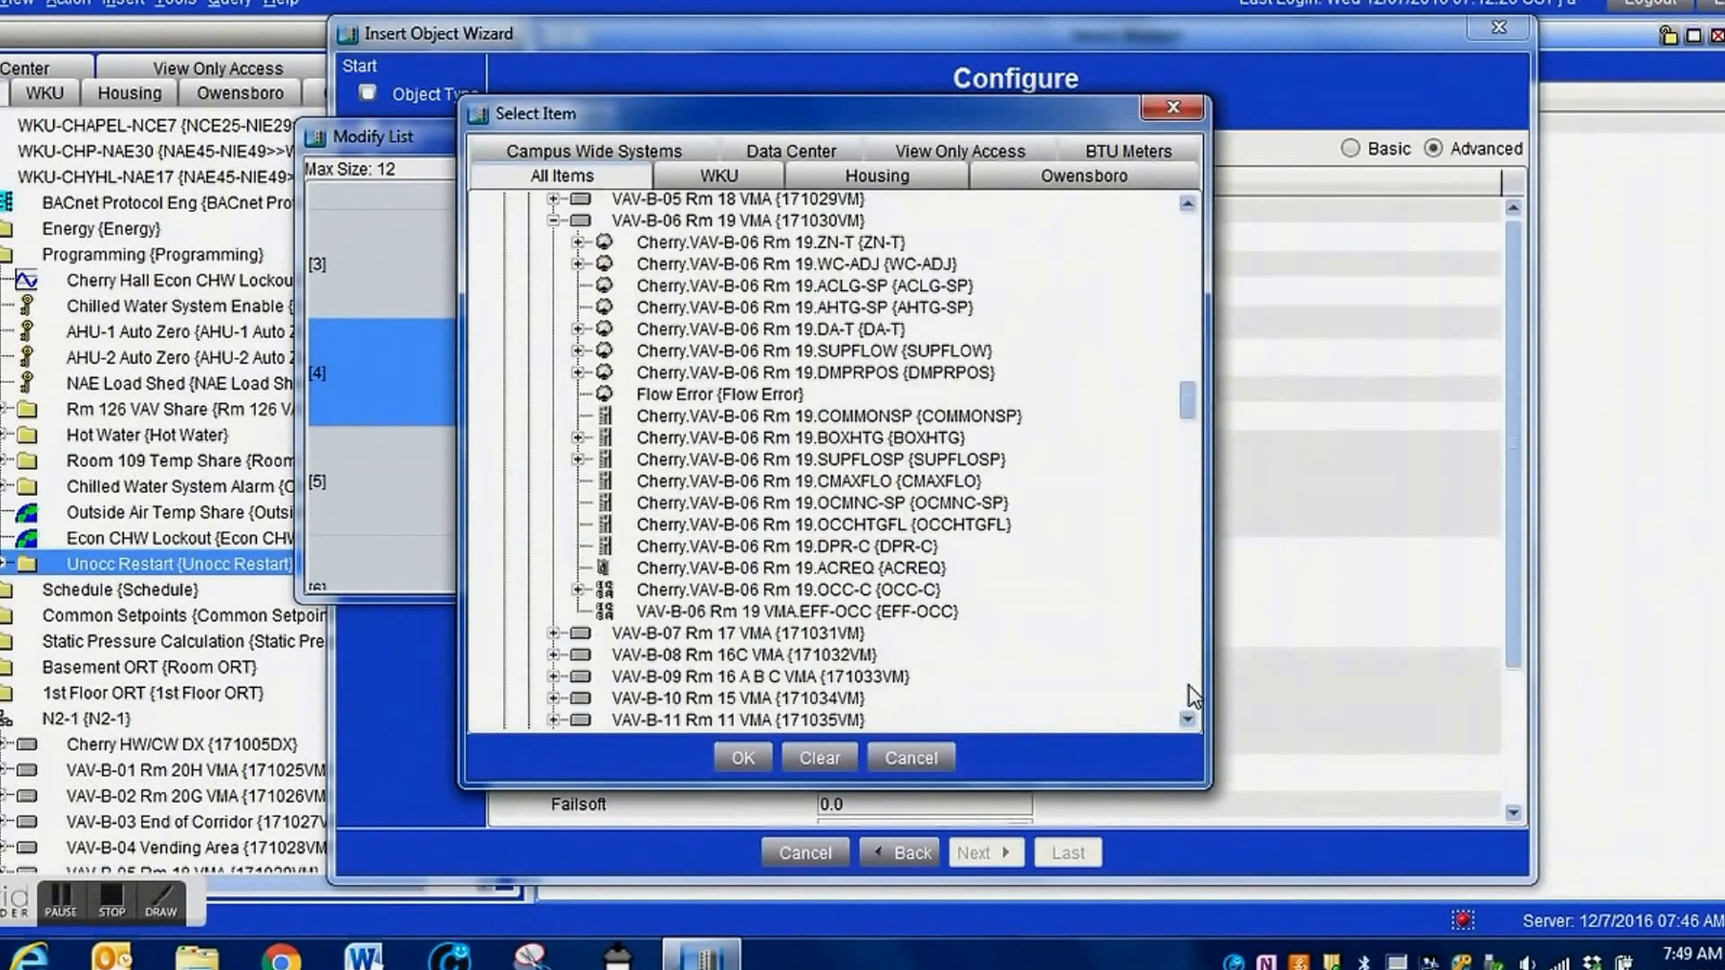
scroll(1191, 696, down, 8)
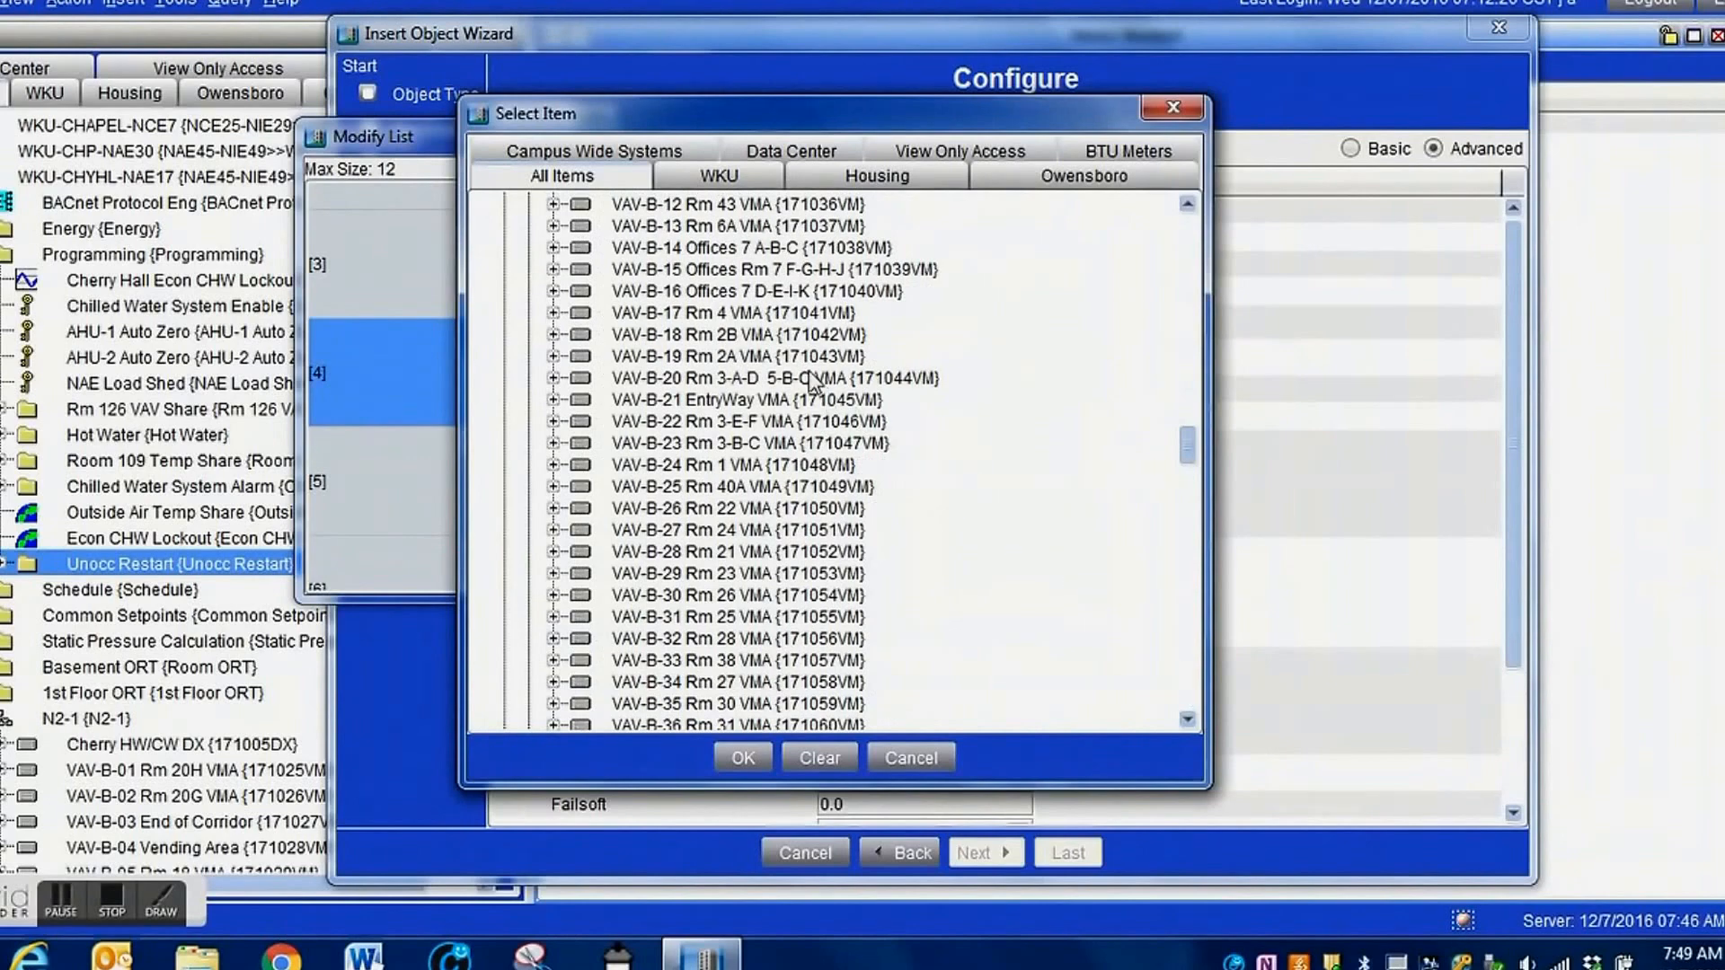
click(553, 248)
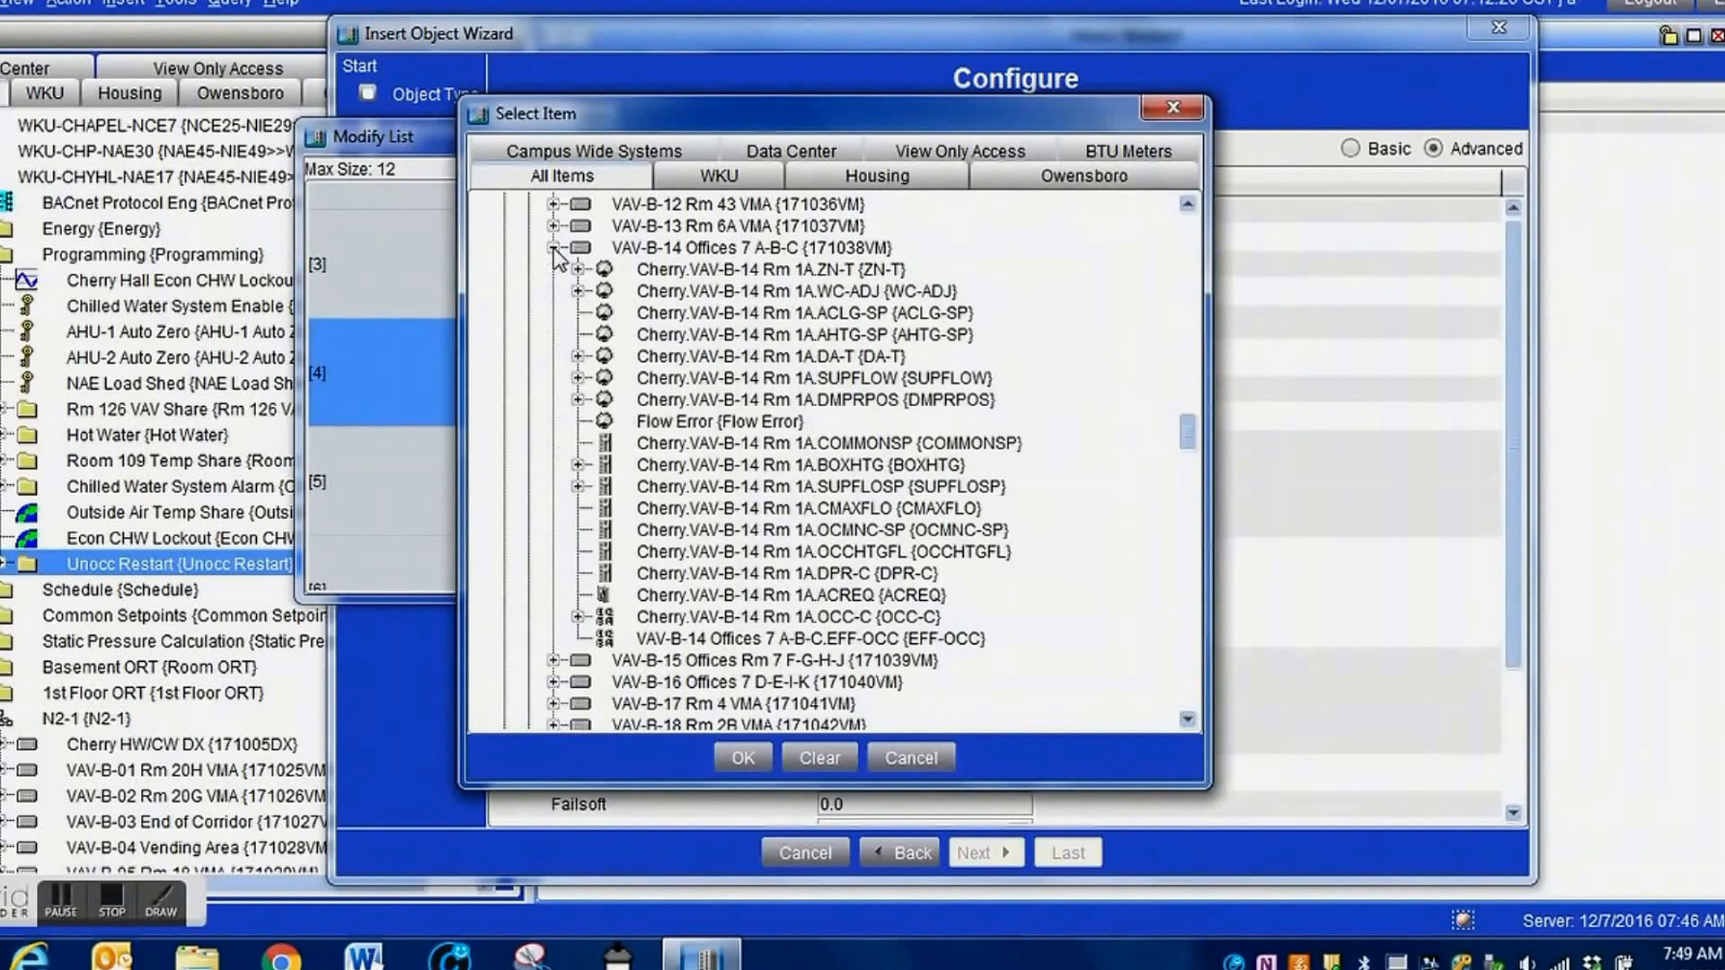
click(665, 270)
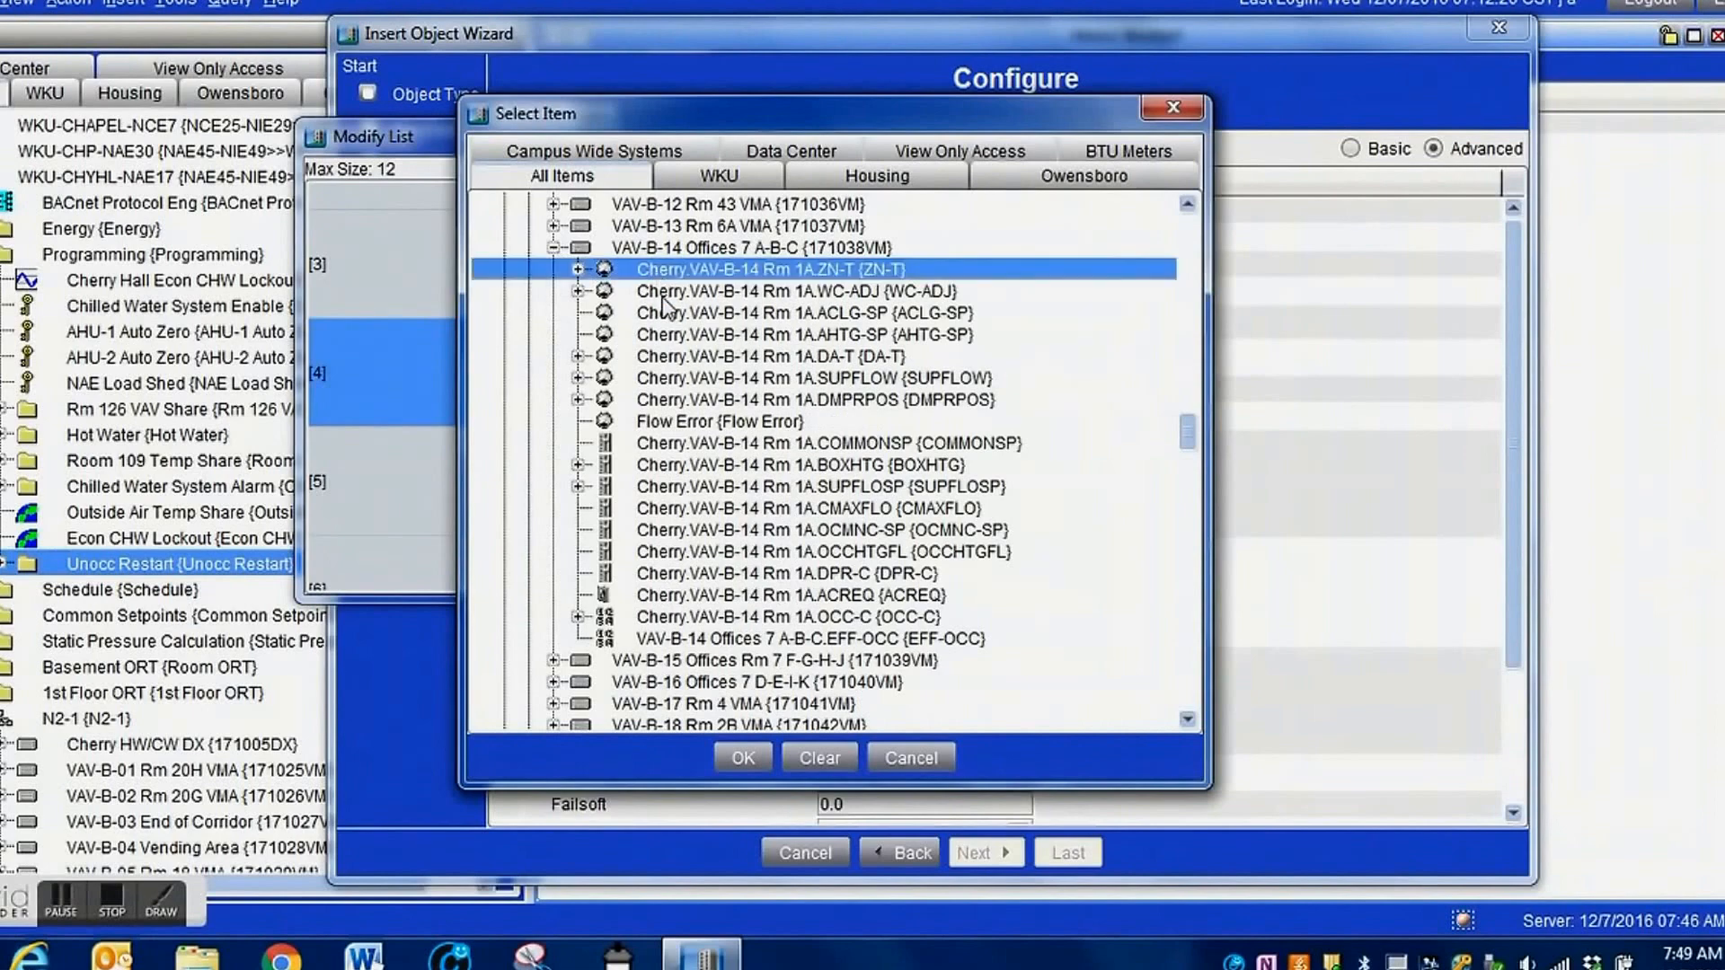
click(743, 758)
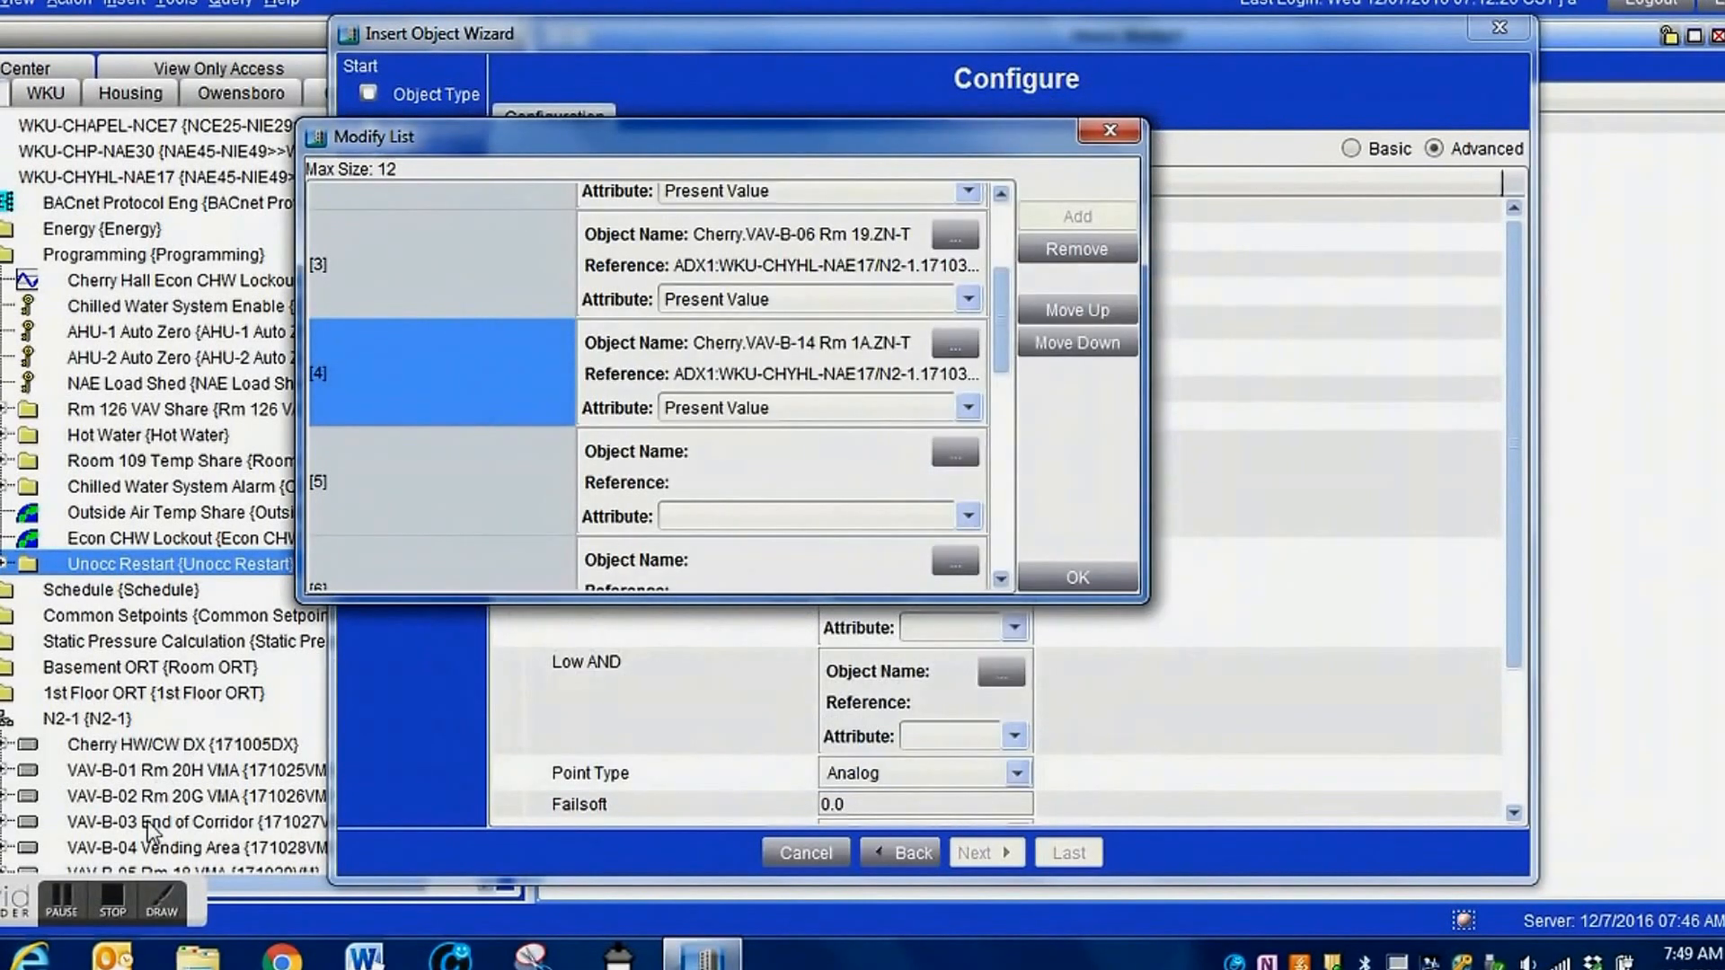
Accept the twelve-entry Input List and finish creating the Basement AVG Signal Select object without adding extensions.
click(63, 905)
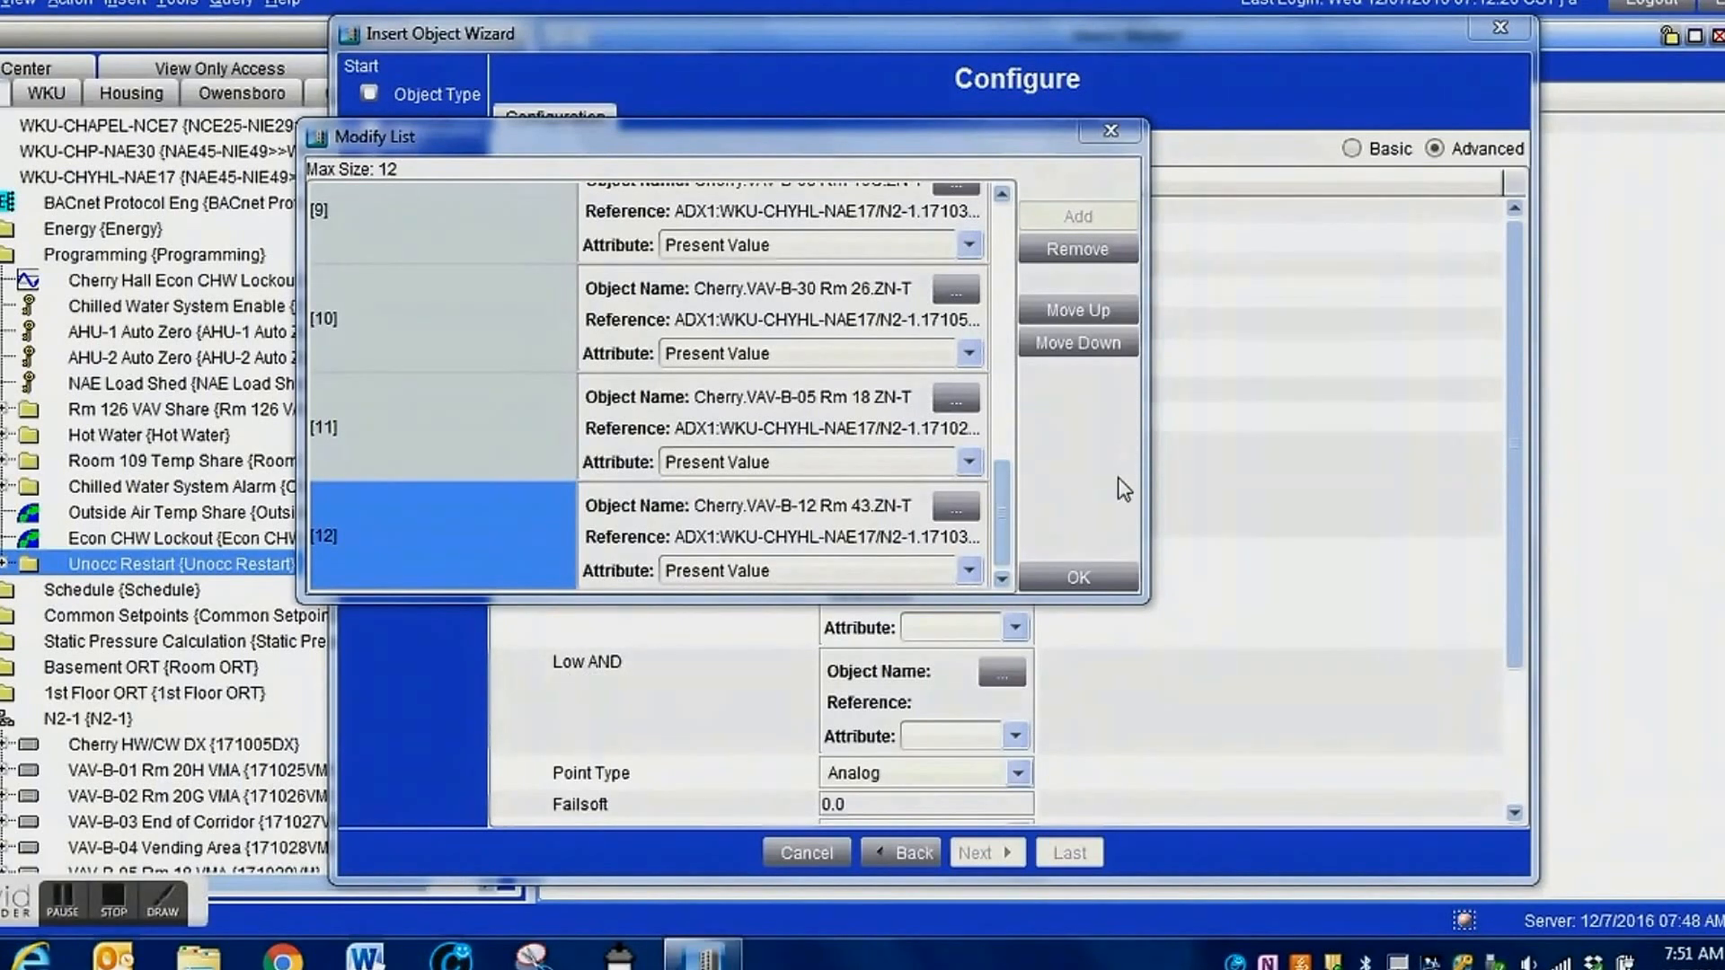
click(1079, 576)
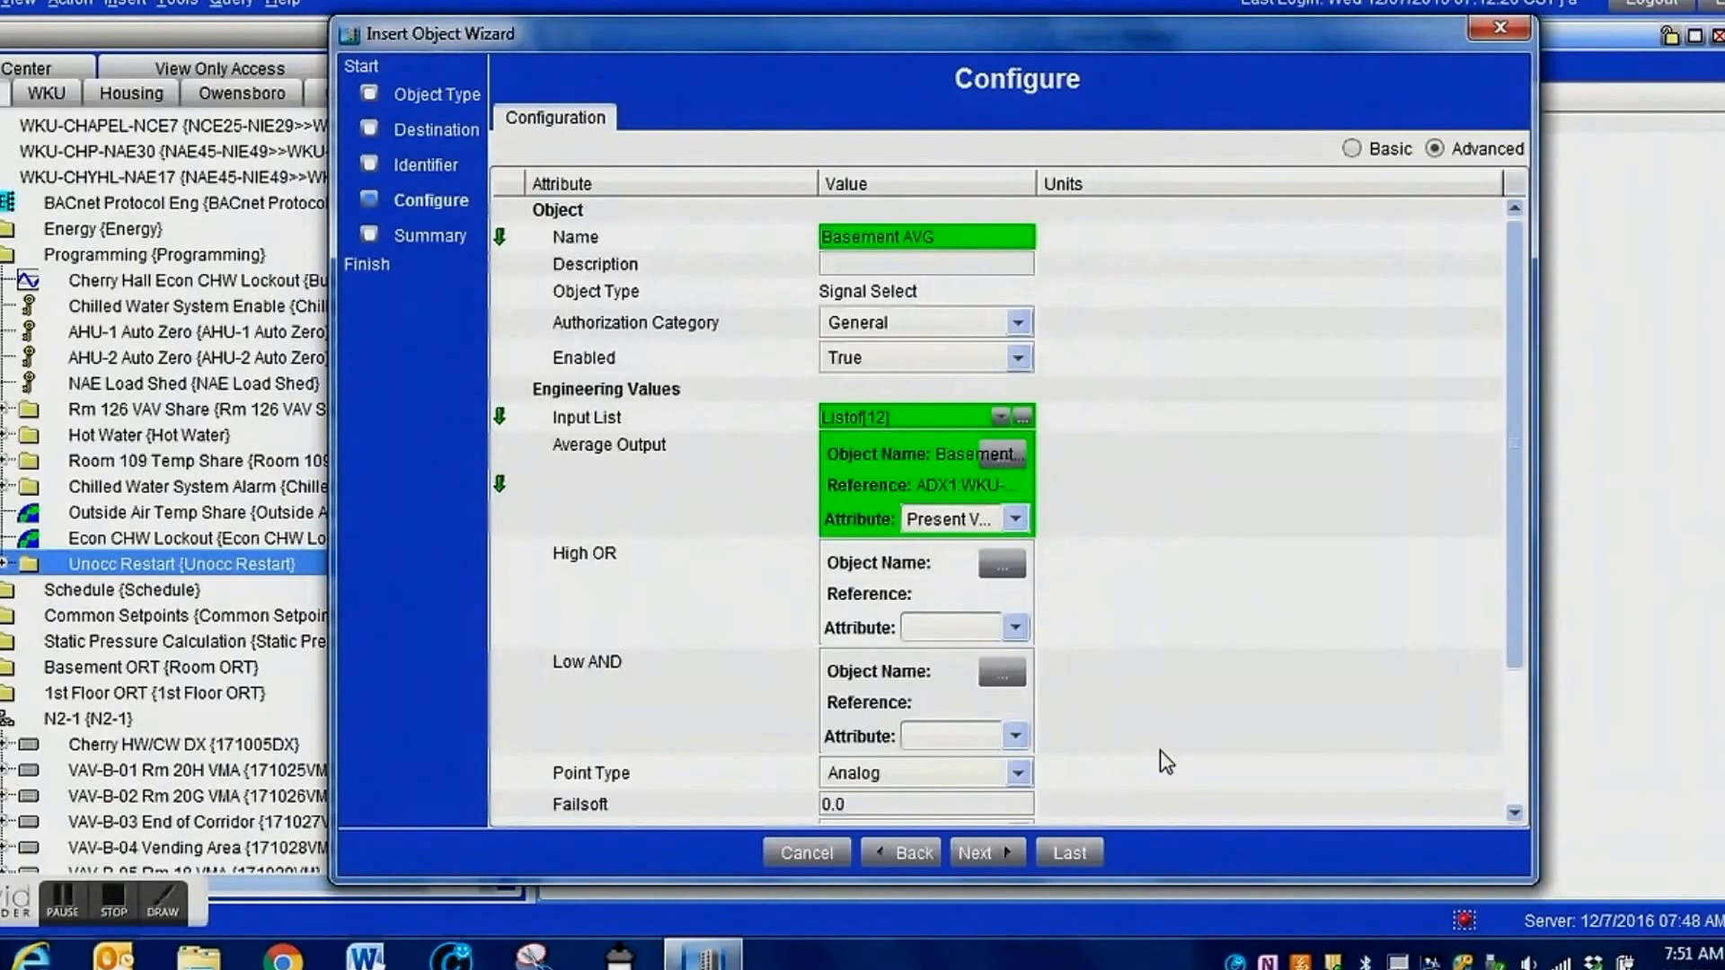
drag(1516, 365, 1536, 503)
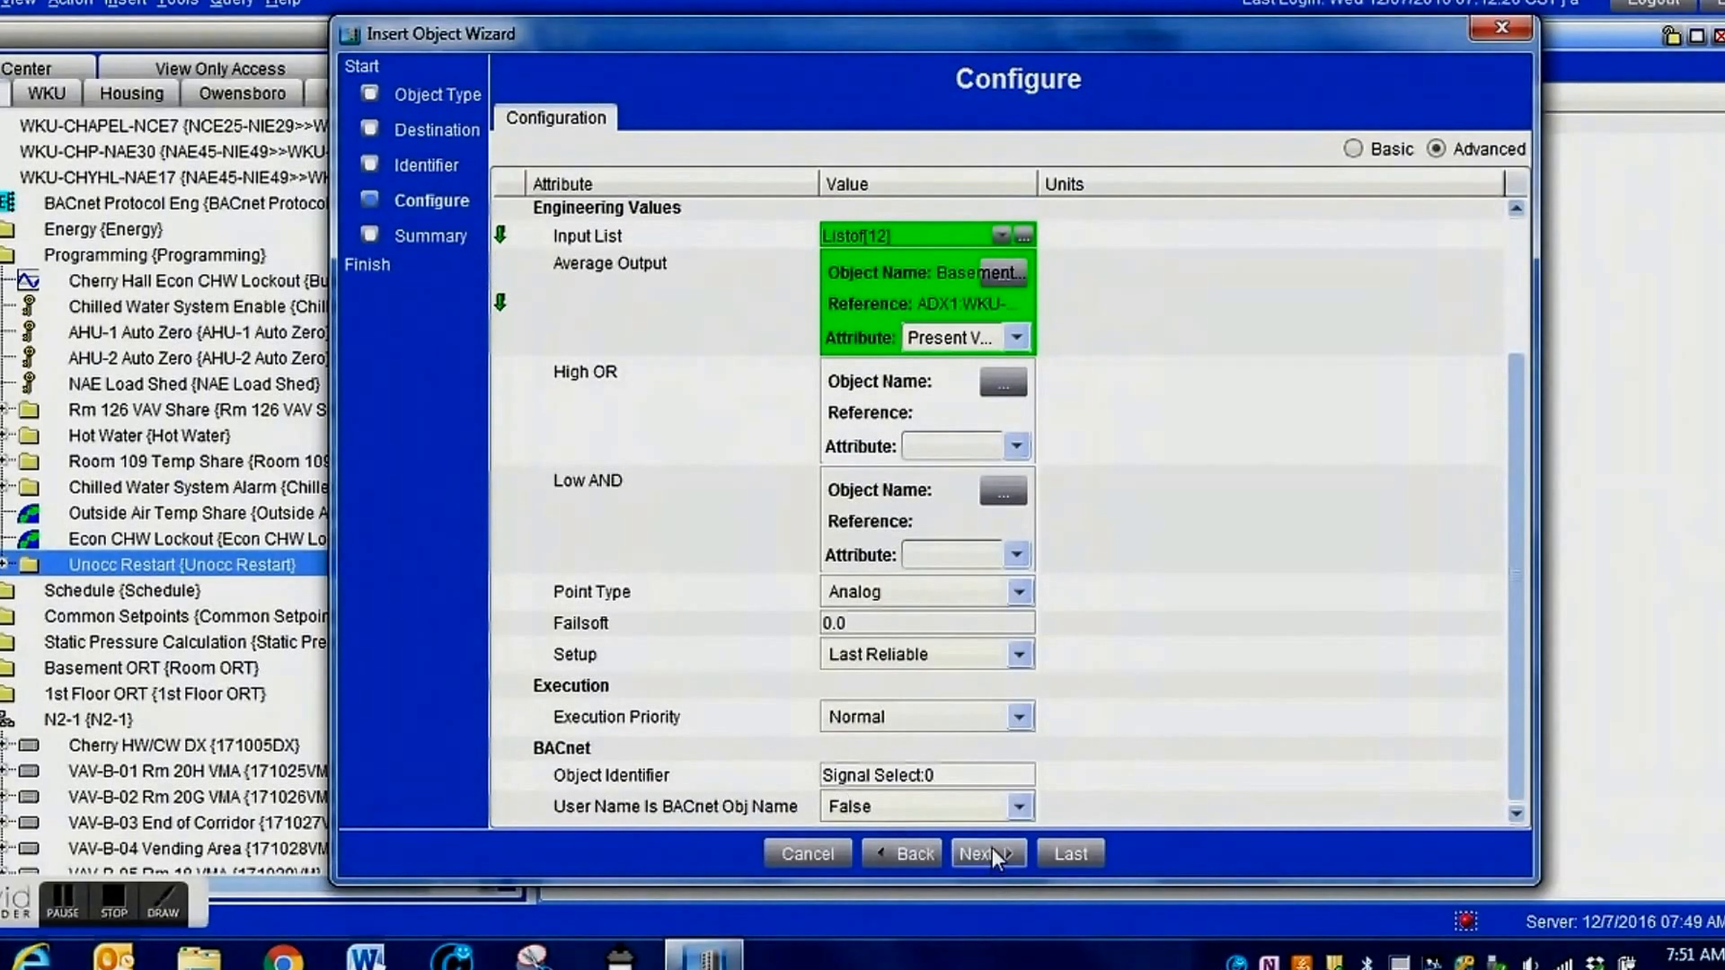
click(990, 853)
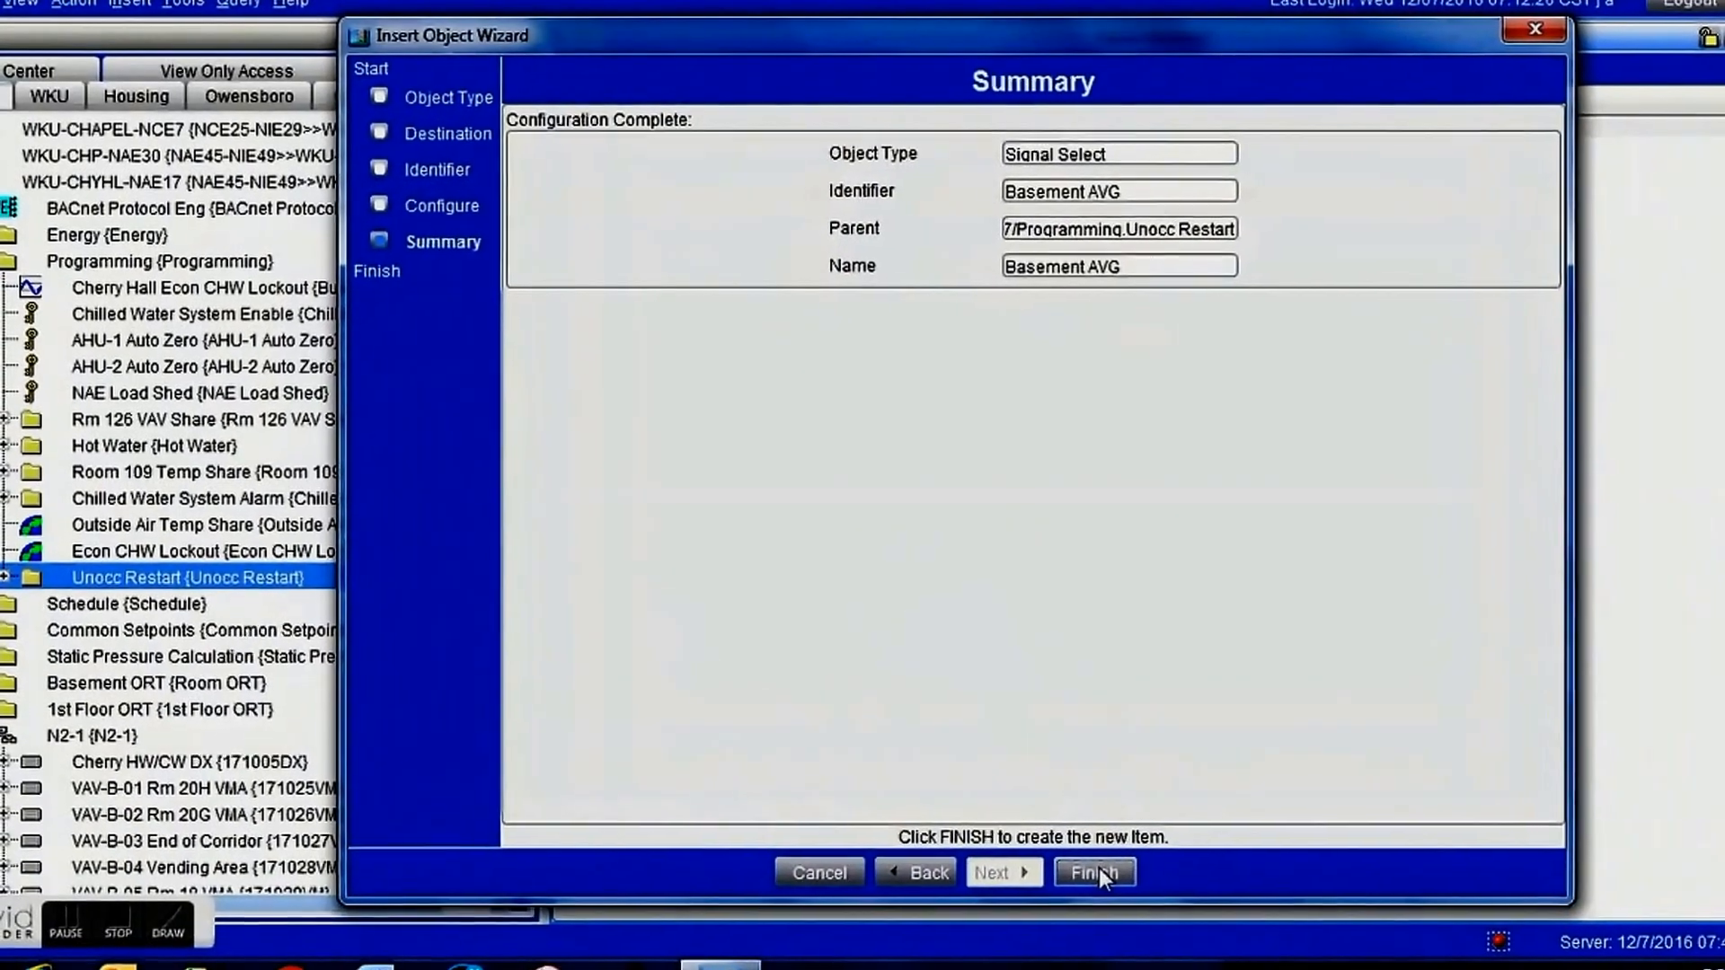
click(1097, 870)
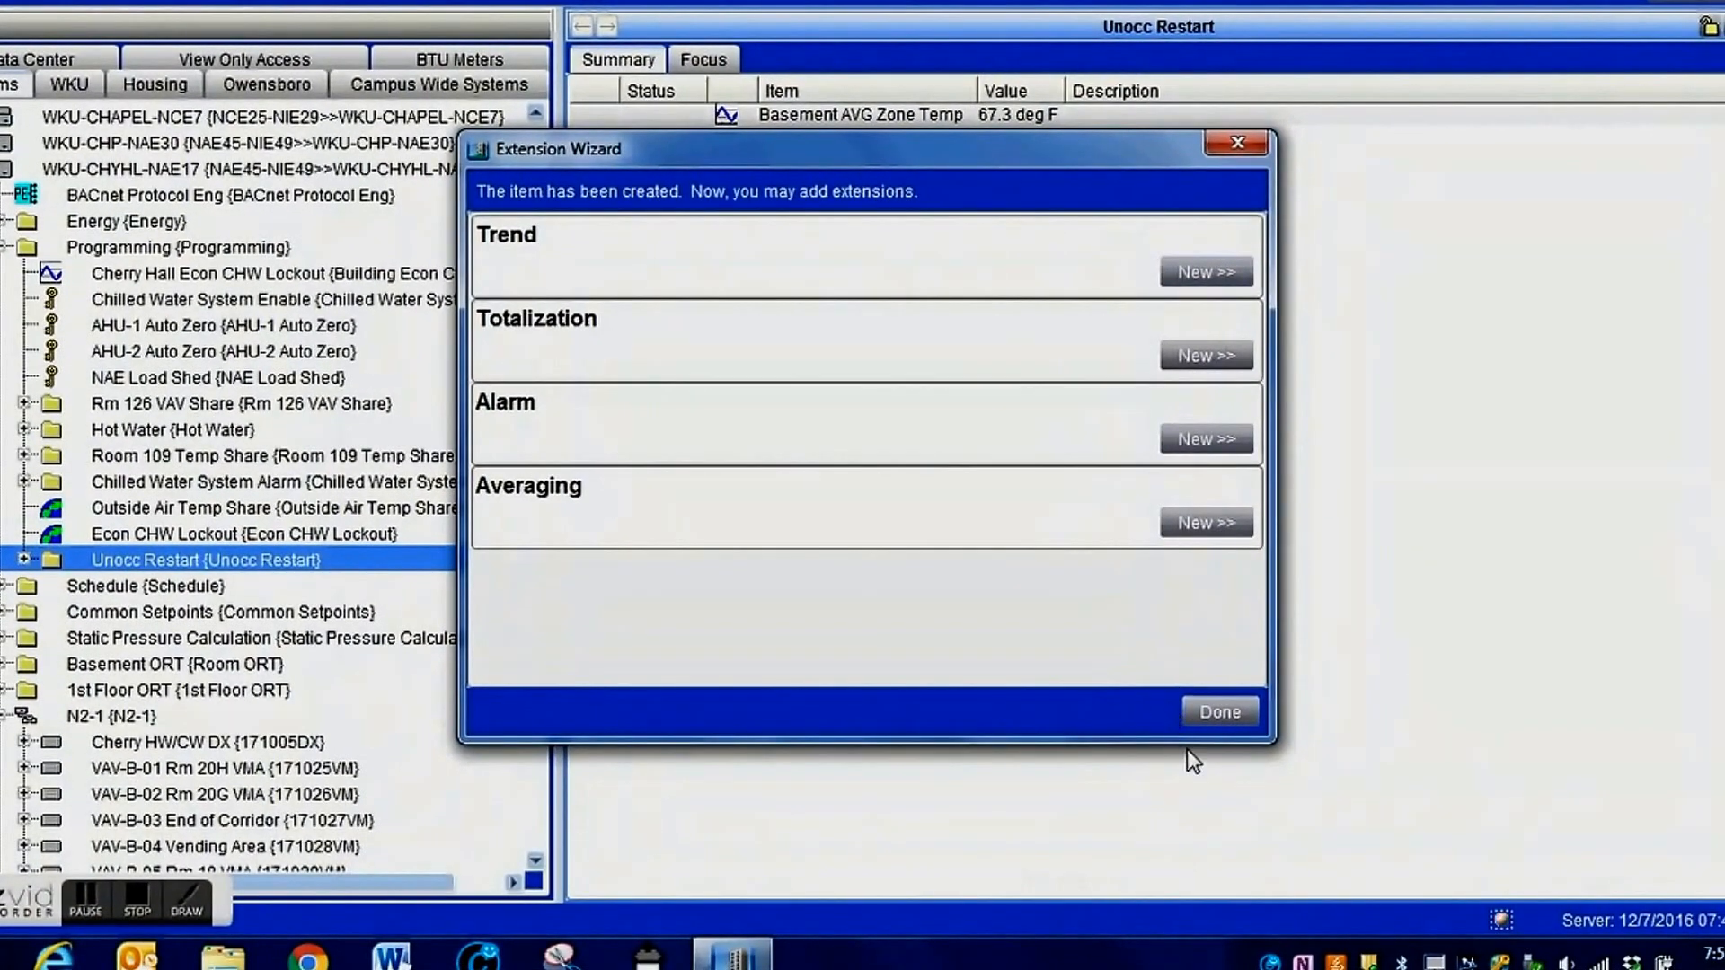
click(1211, 709)
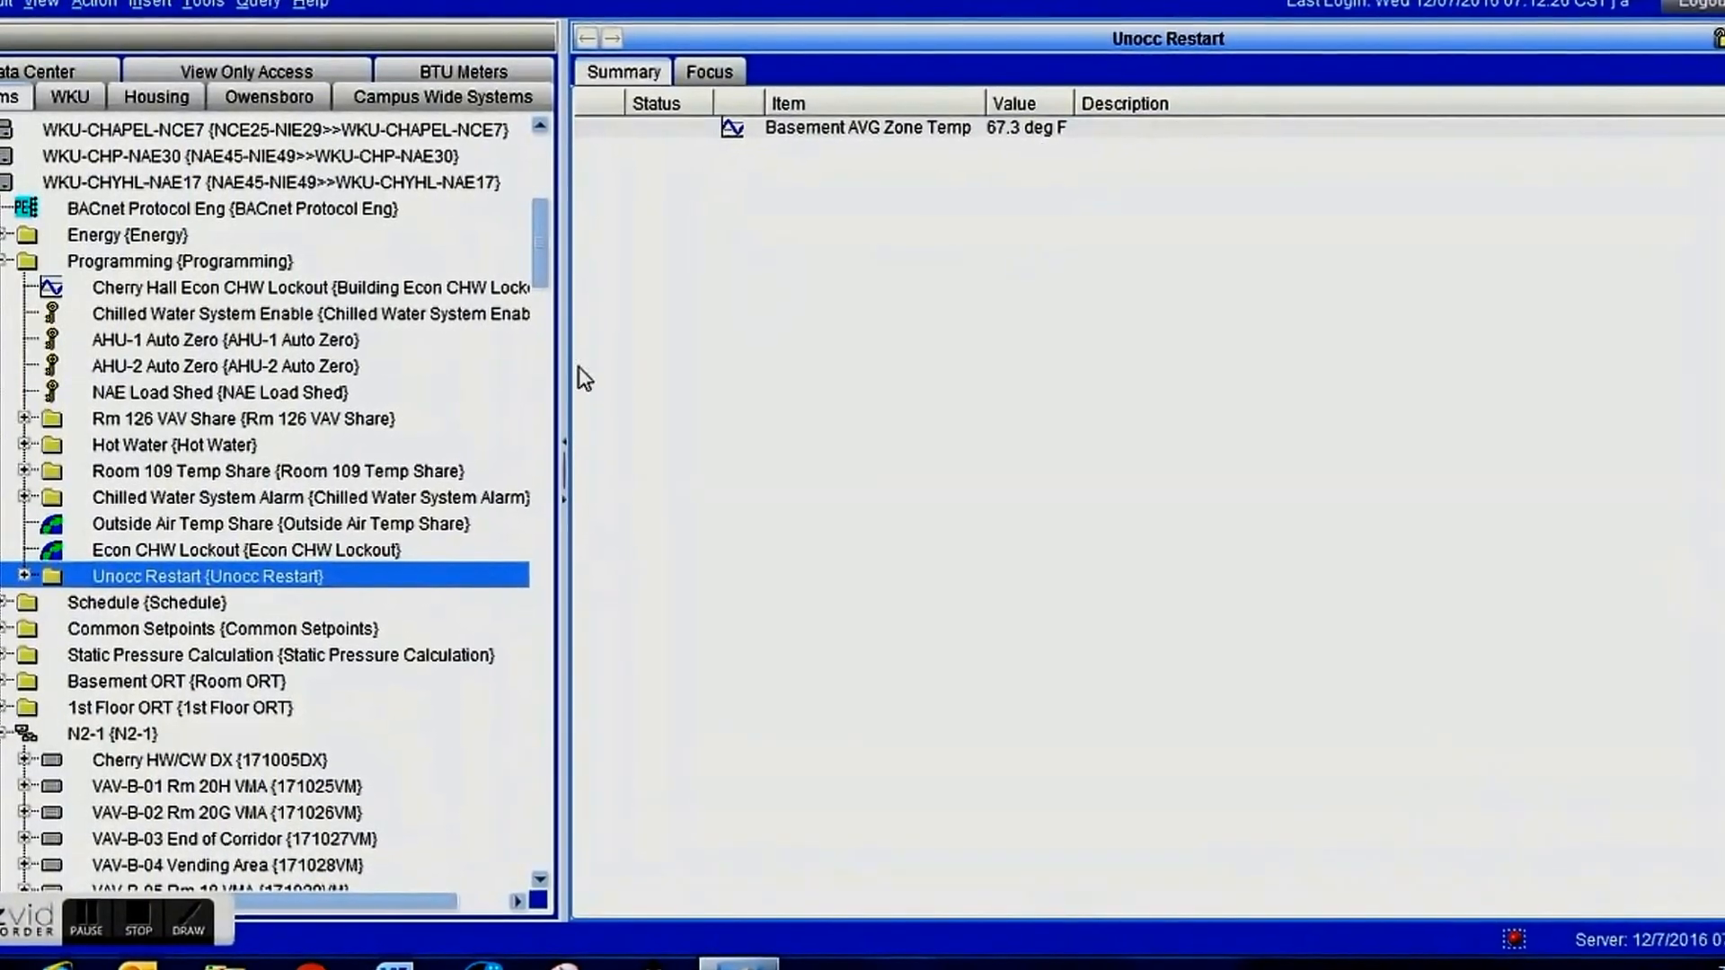
Expand the Unocc Restart folder and reload its summary to check the Basement AVG Zone Temp and Basement AVG objects.
drag(547, 245, 547, 269)
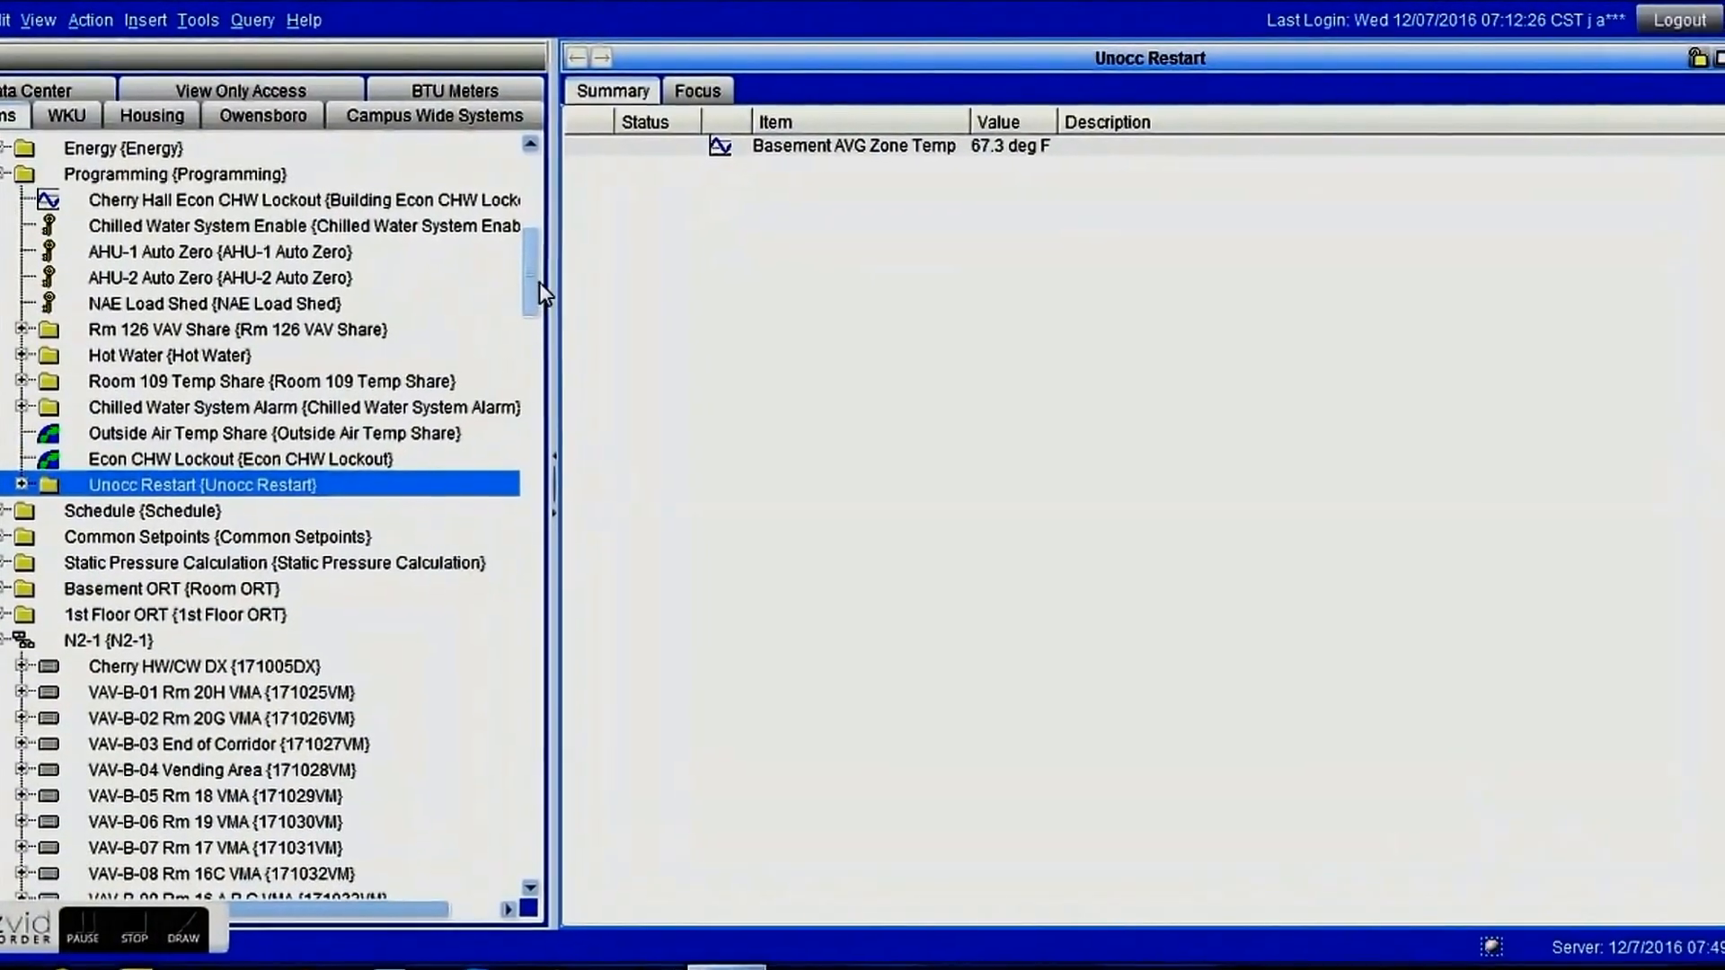
click(20, 477)
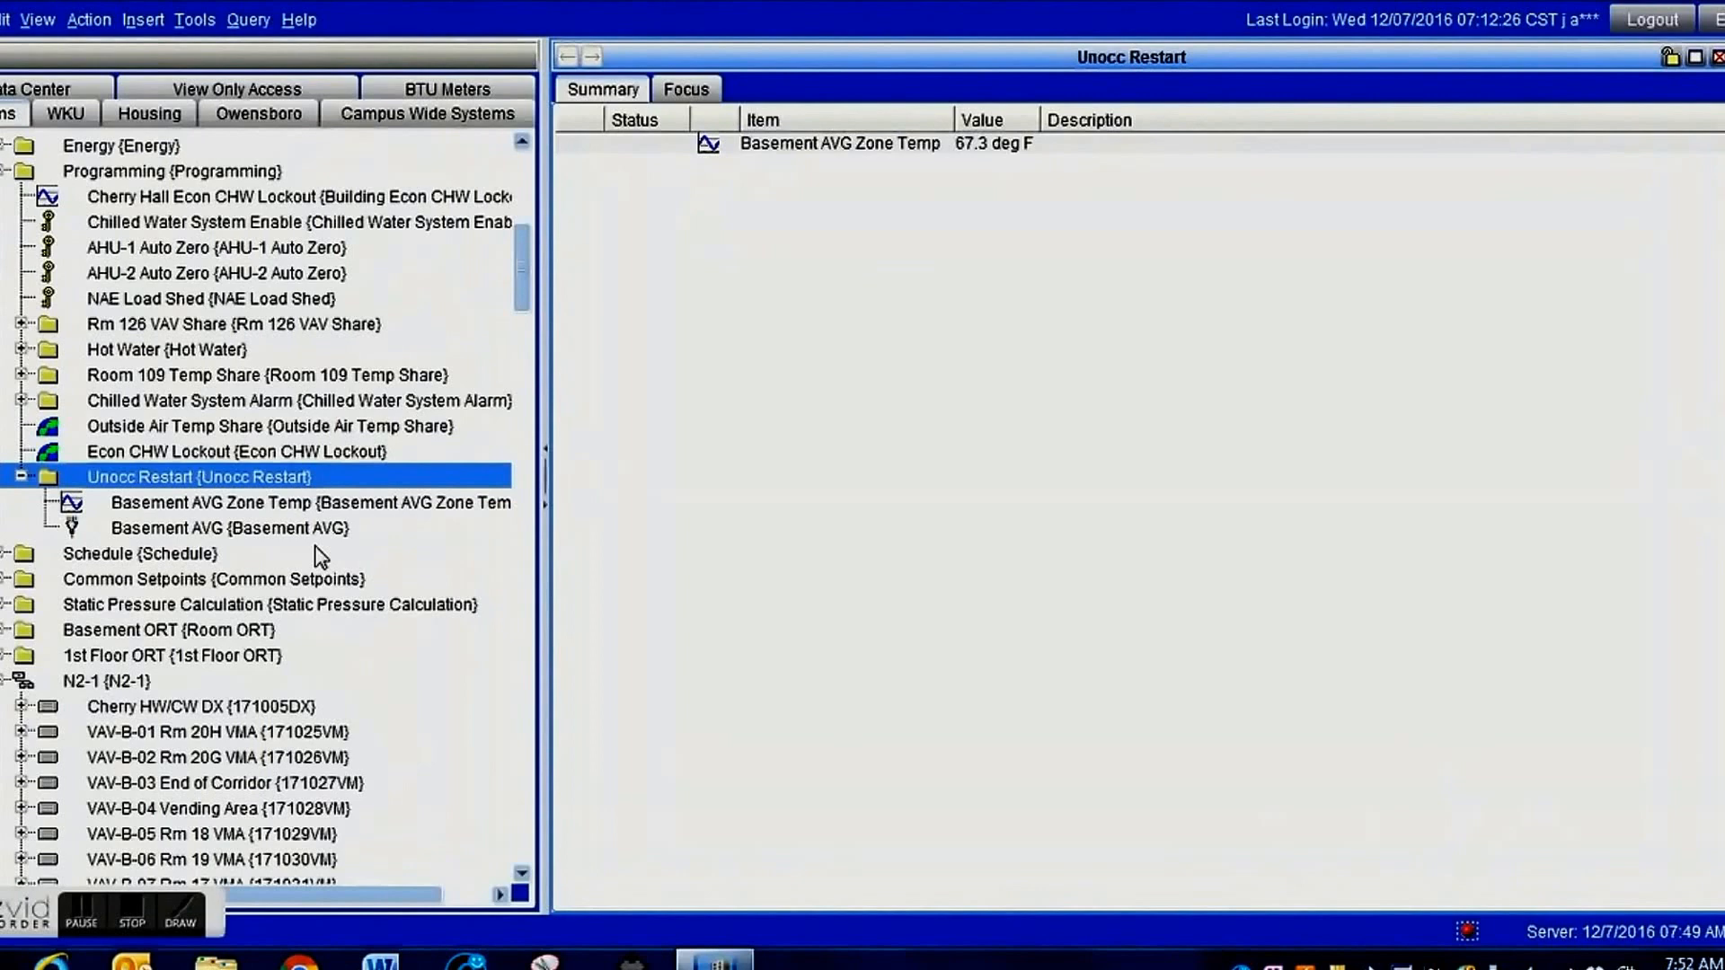
click(232, 481)
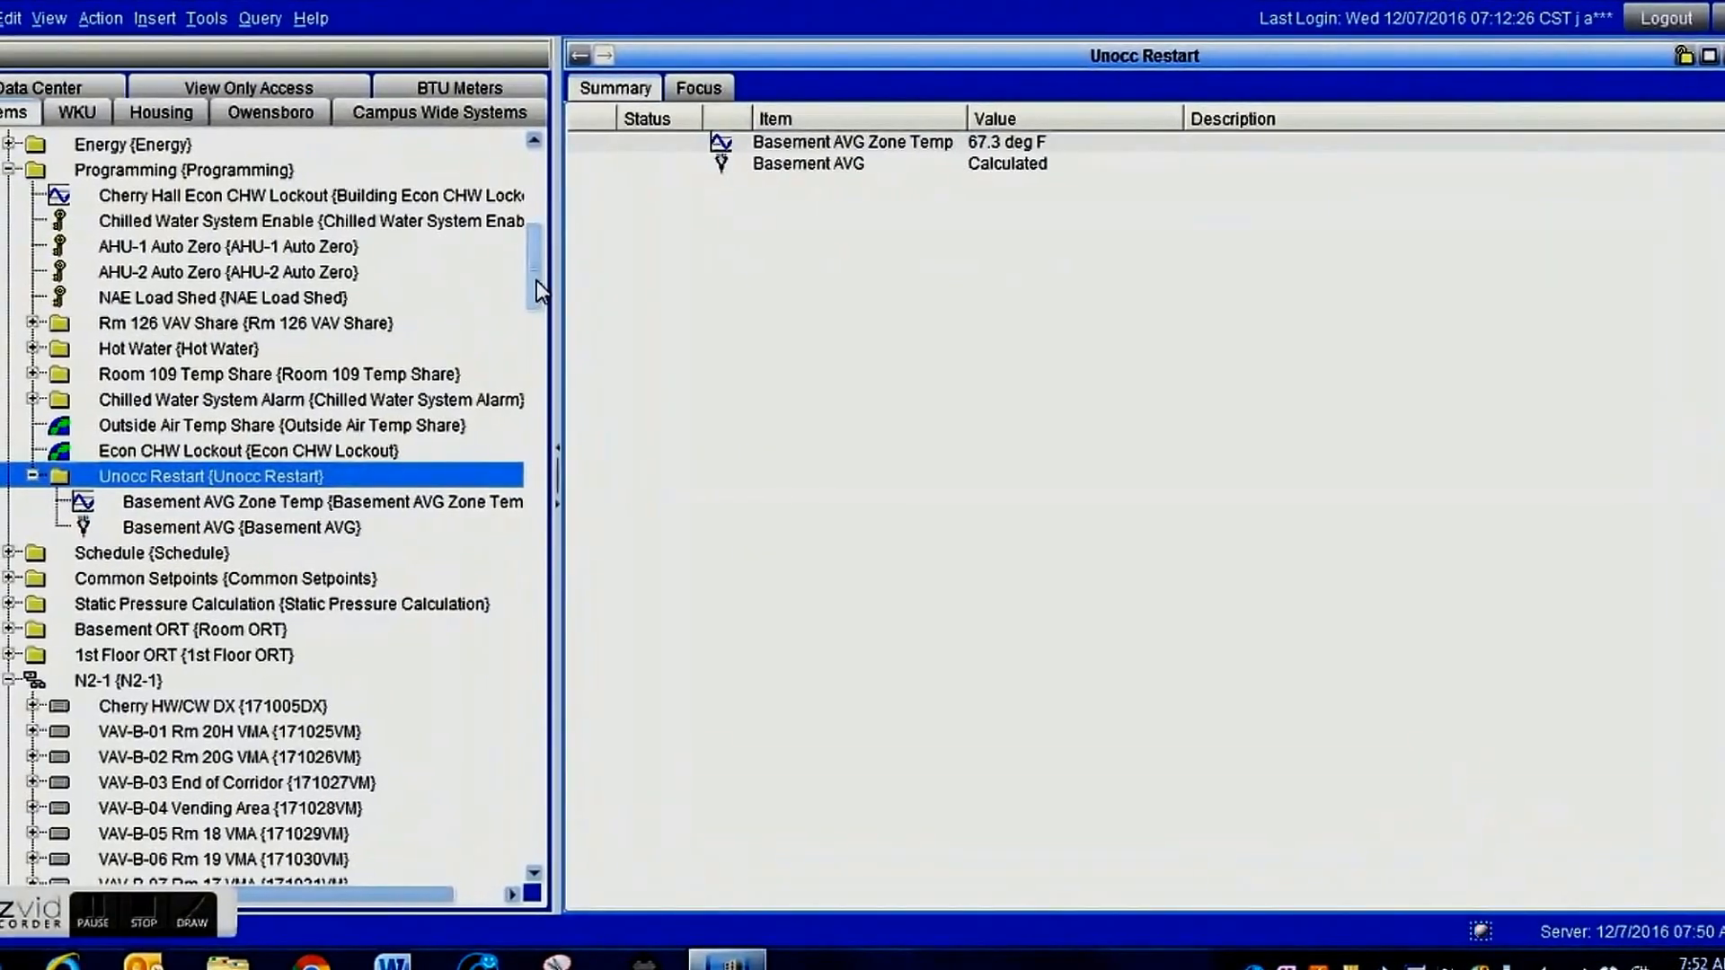
Collapse the Programming folder and N2-1 trunk of WKU-CHYHL-NAE17, and expand the Programming folder of WKU-CHYHL-NAE18.
mouse_move(541, 282)
mouse_down()
mouse_move(537, 363)
mouse_move(543, 266)
mouse_up()
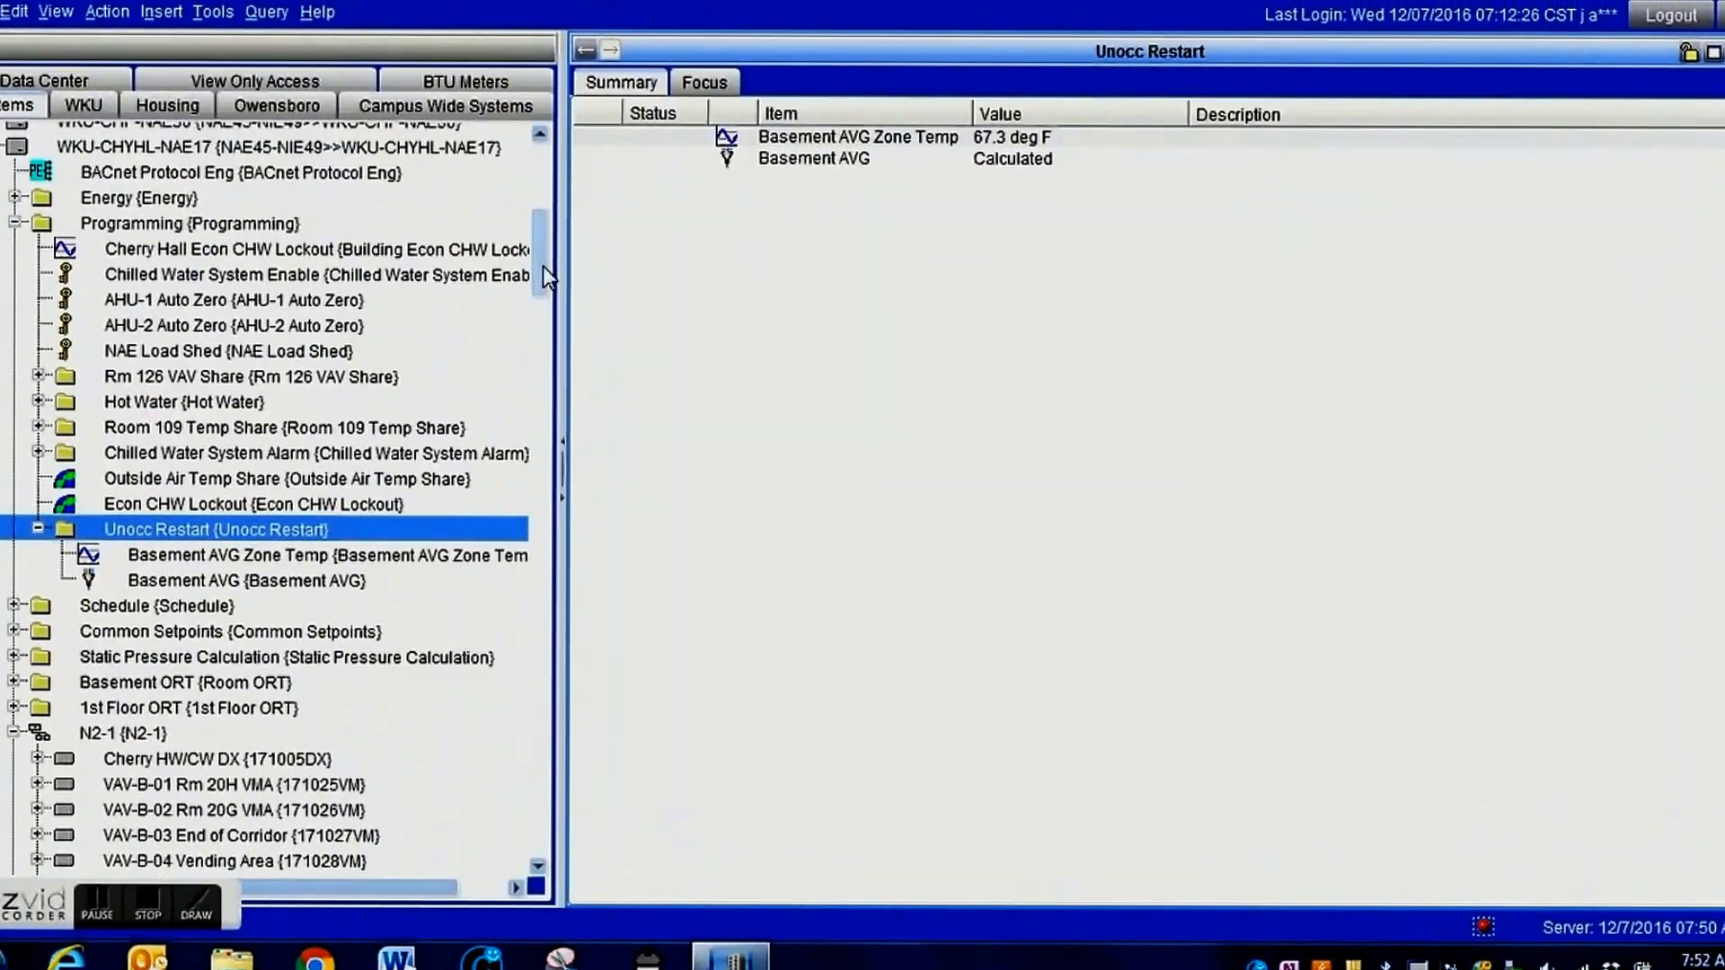
click(15, 226)
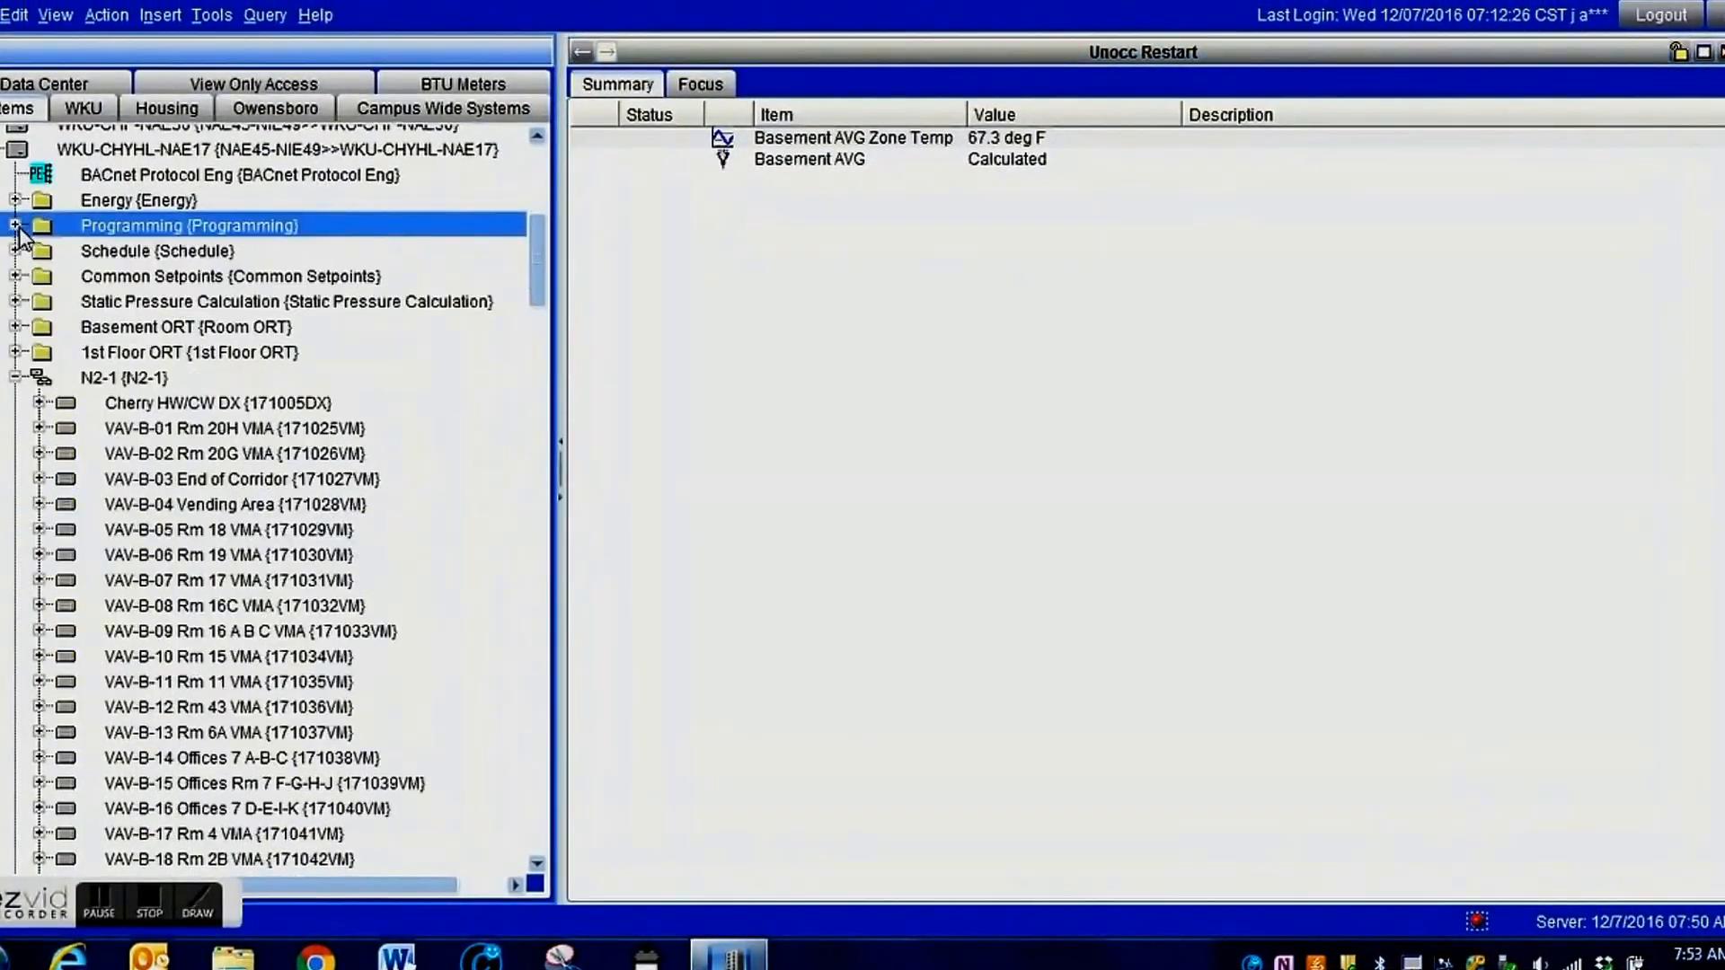
click(15, 377)
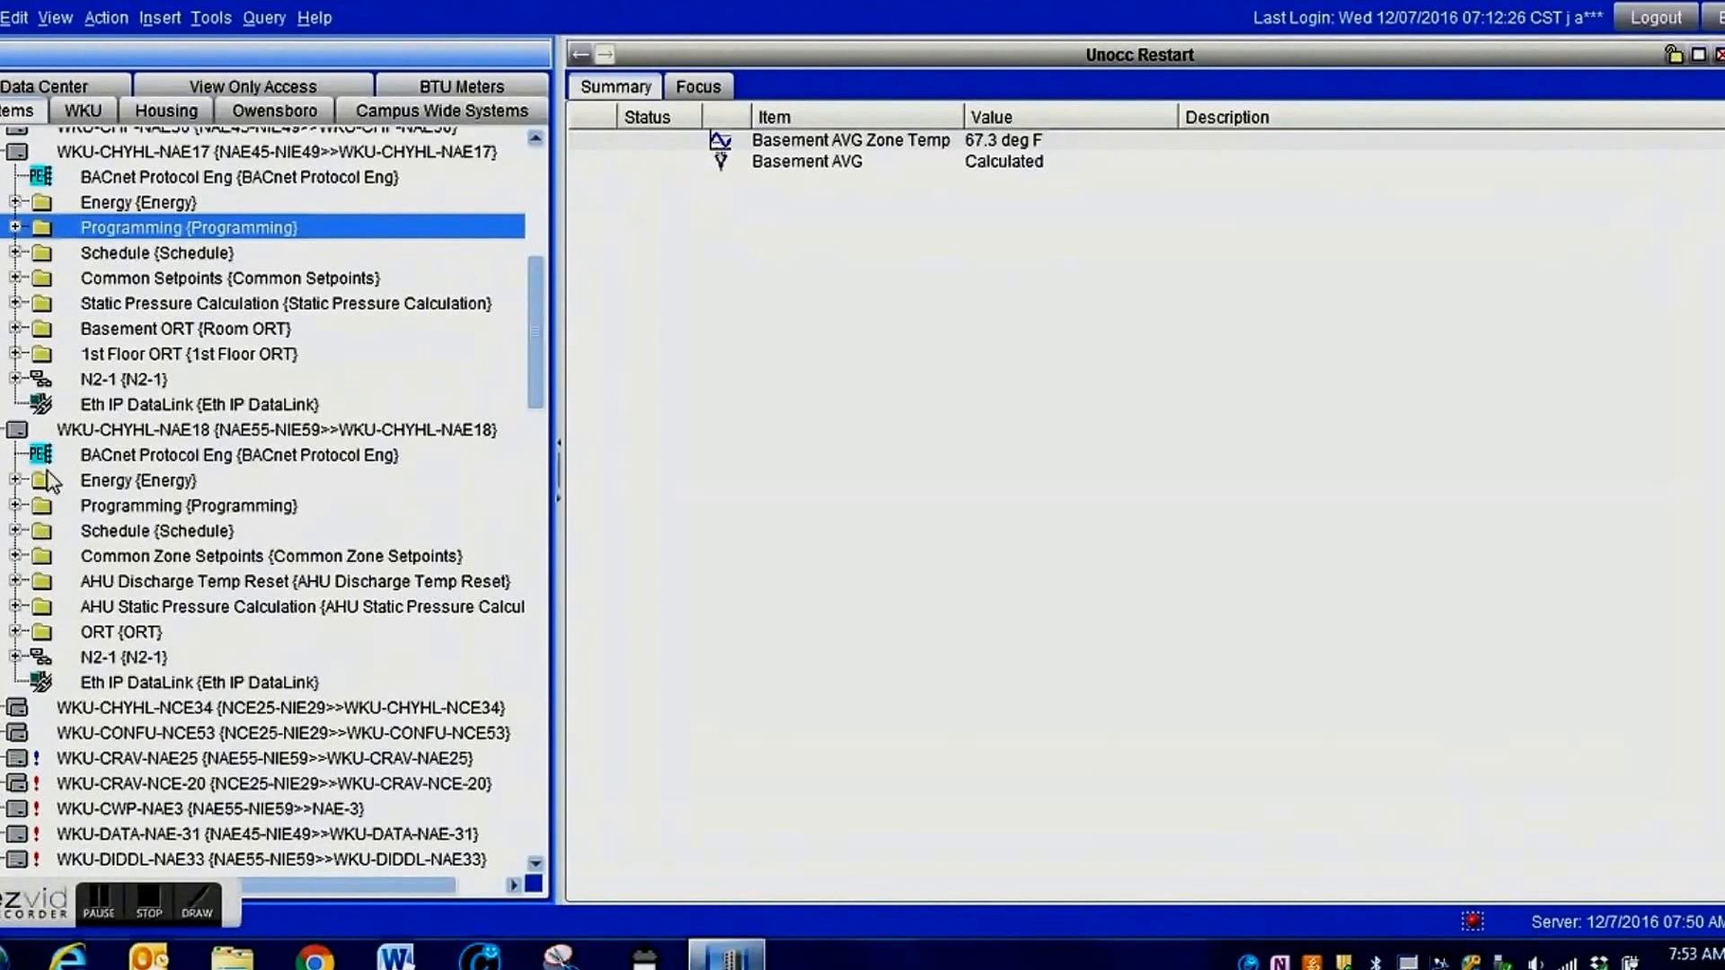
click(16, 505)
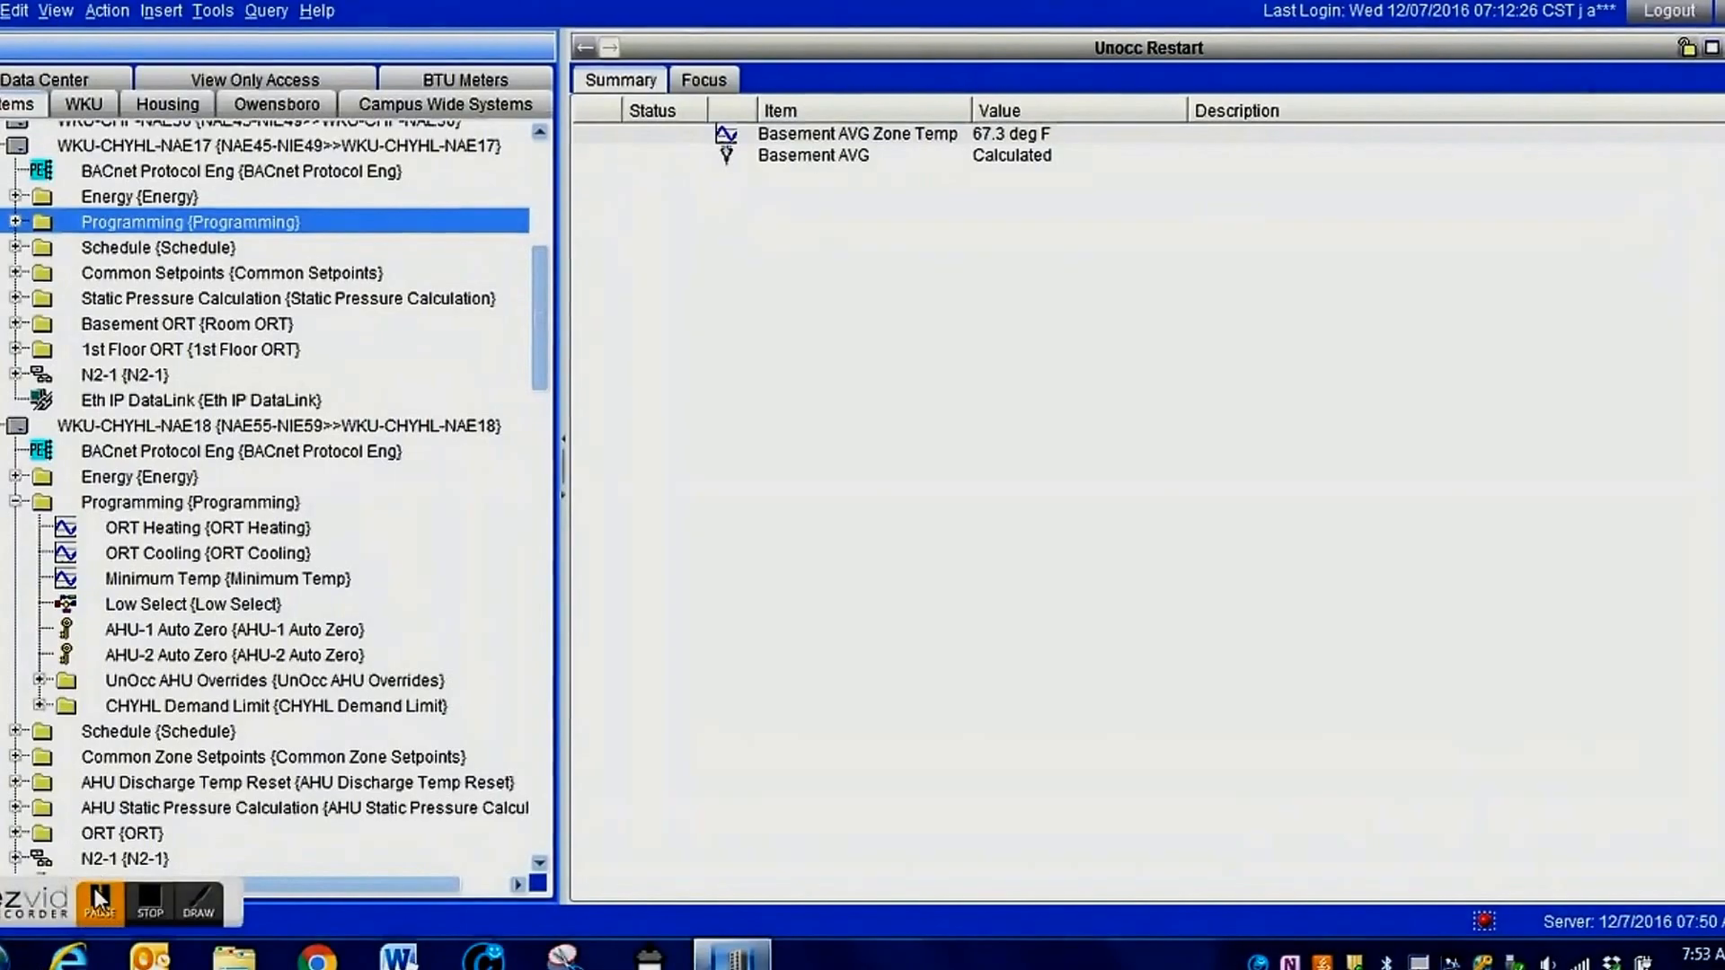
click(97, 899)
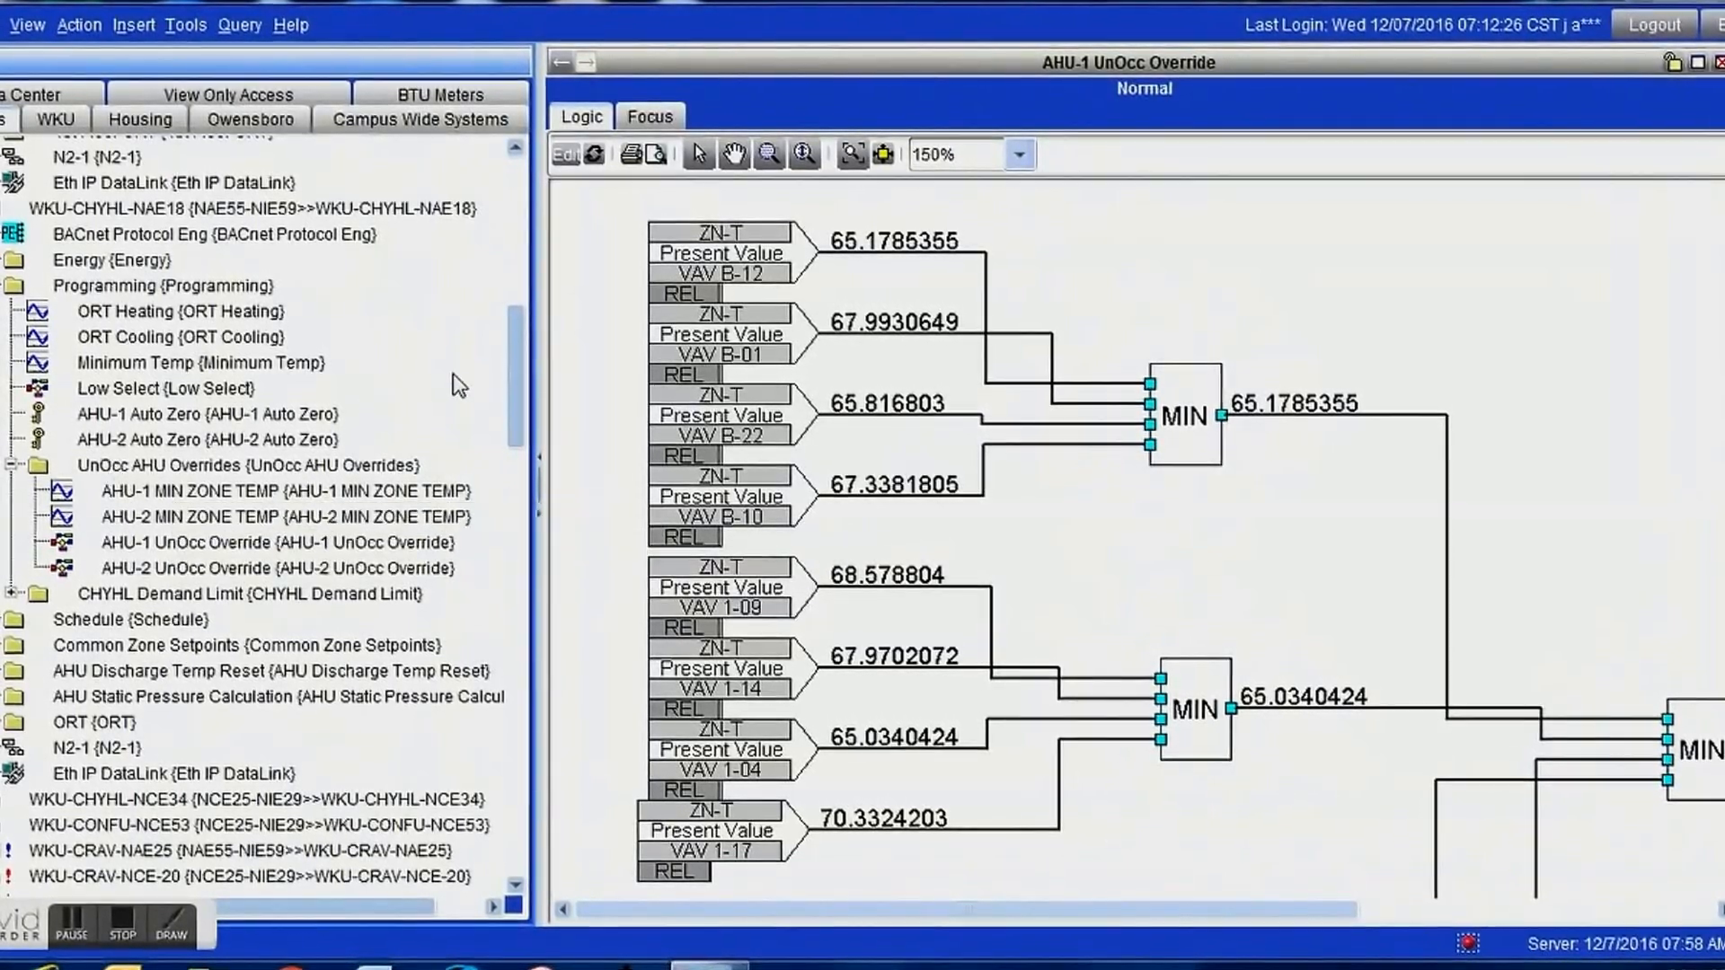
Start inserting a BV object with the UnOcc AHU Overrides folder of WKU-CHYHL-NAE18 as its destination.
drag(514, 379, 519, 343)
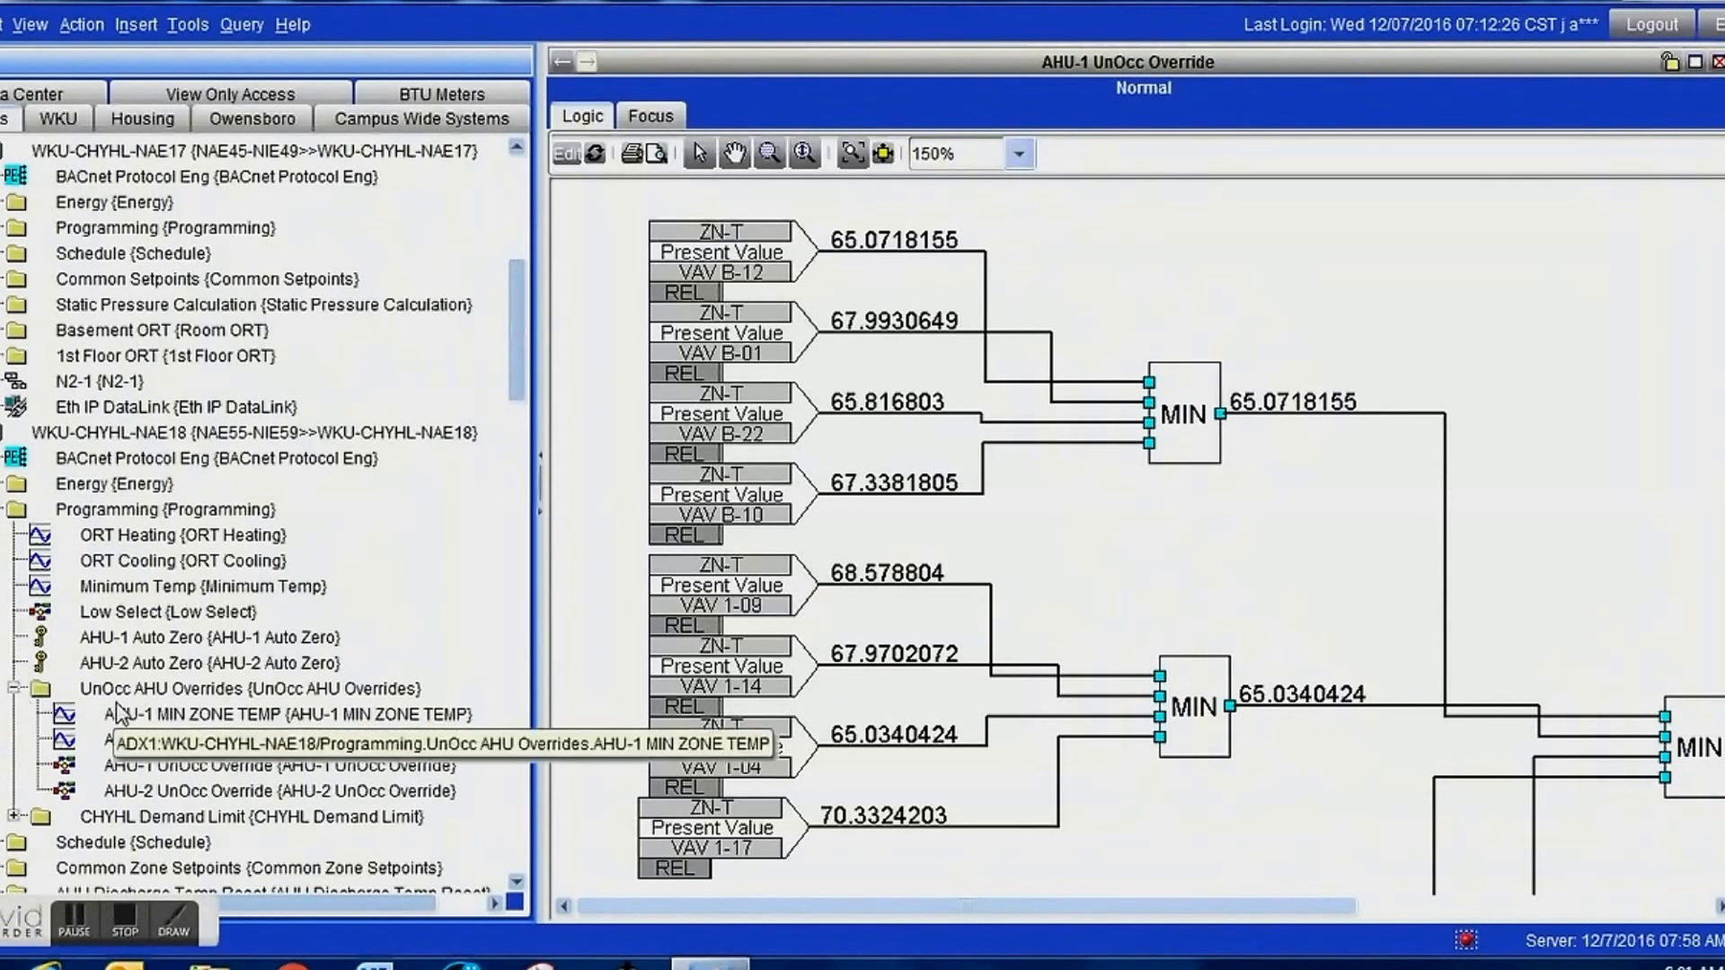
click(151, 692)
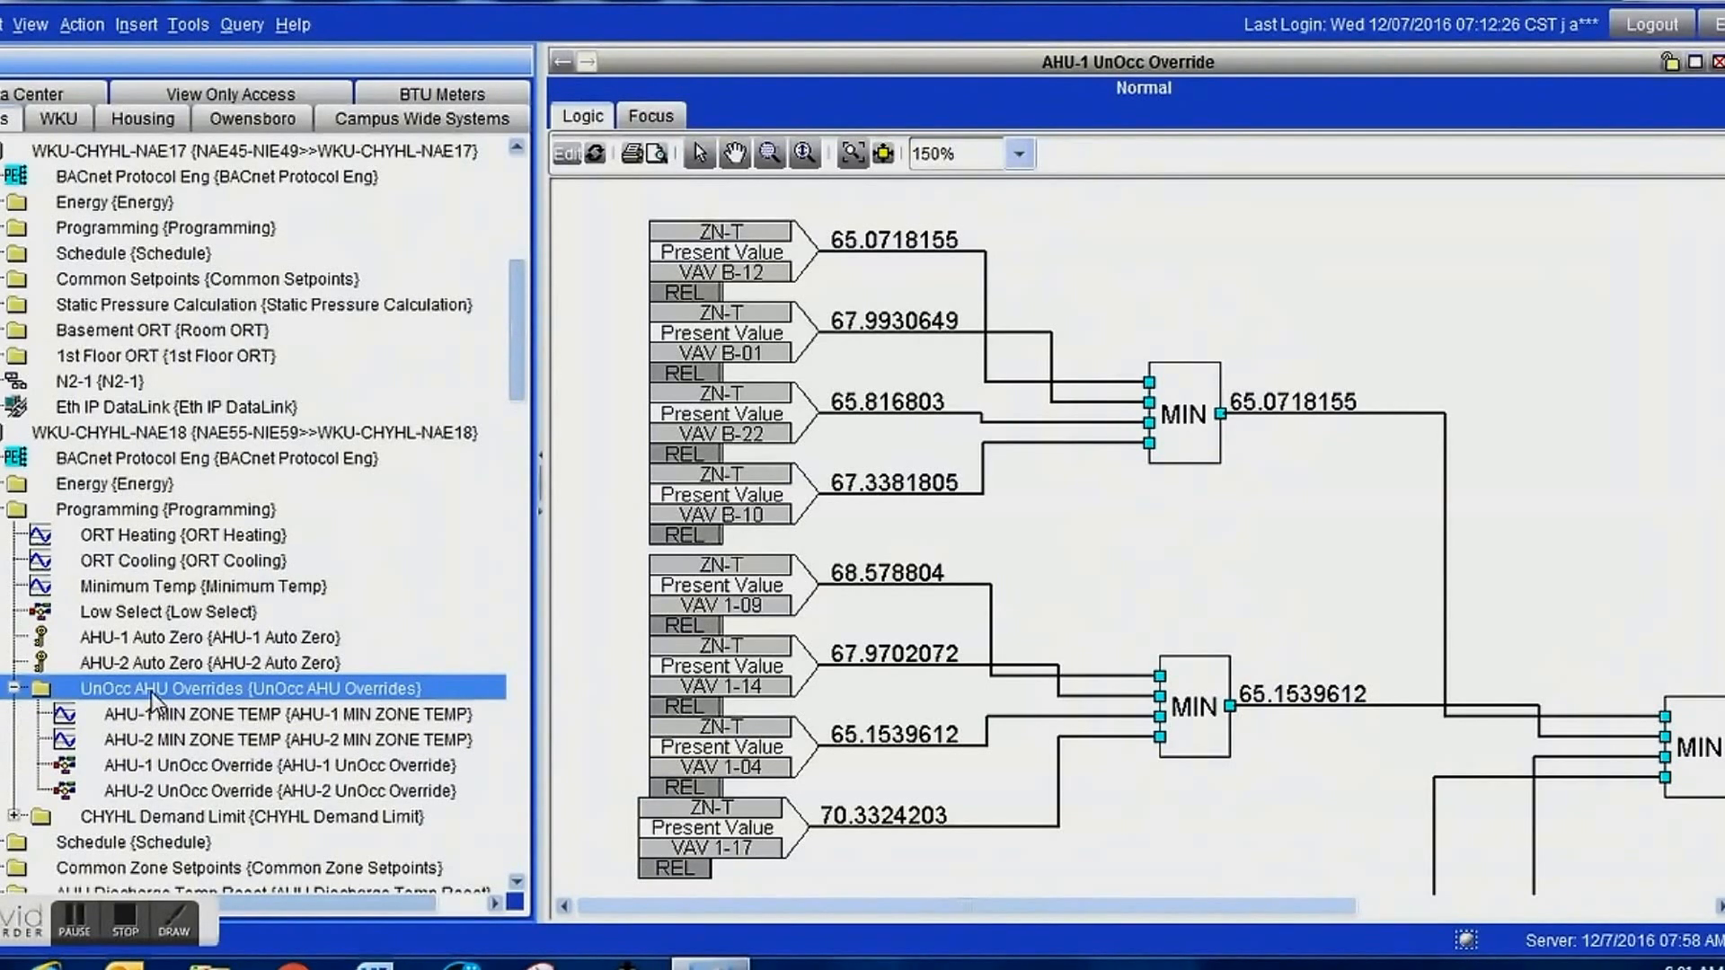
click(135, 27)
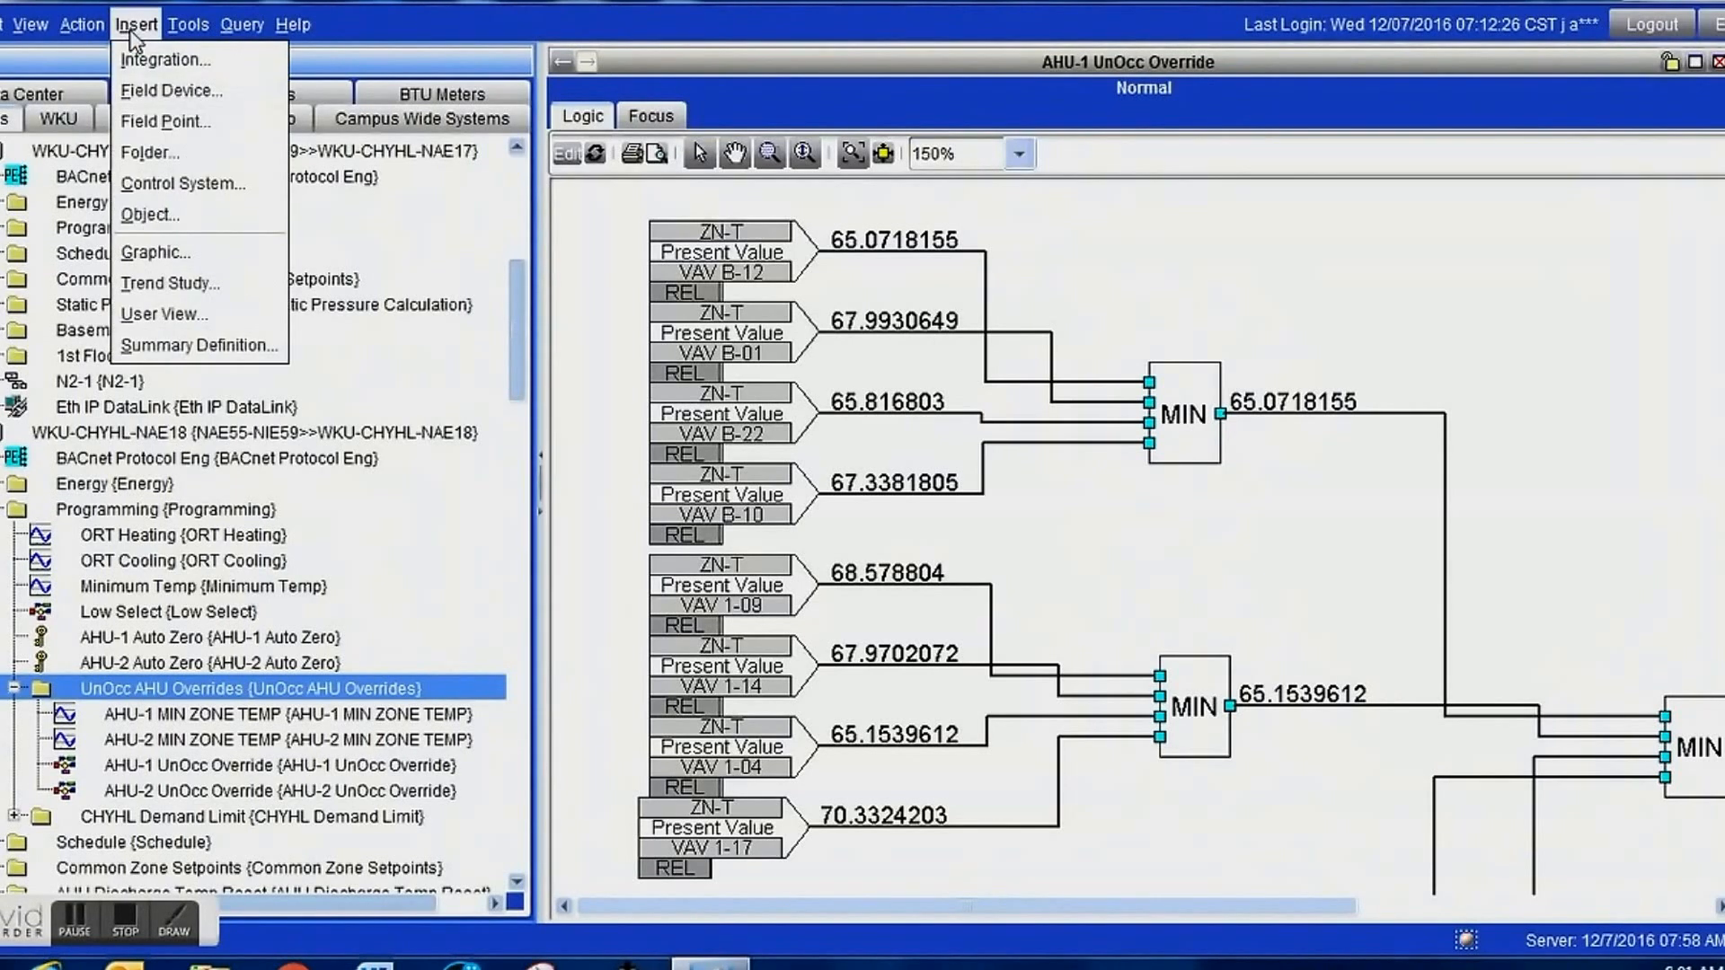
click(160, 216)
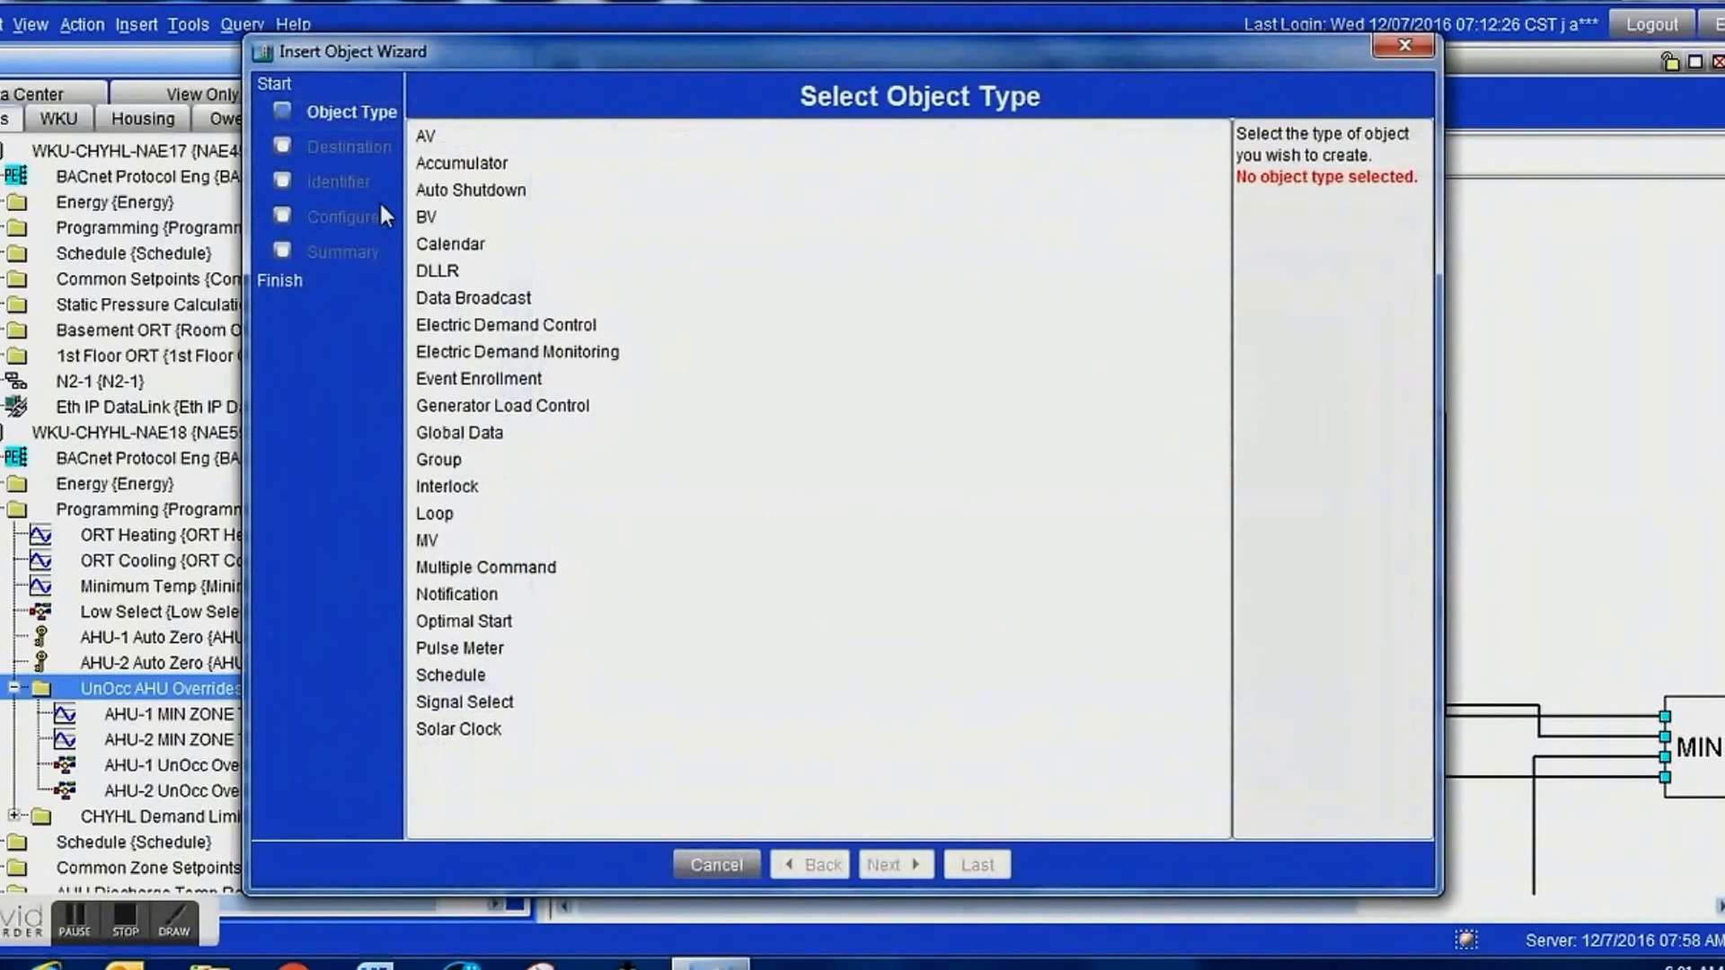
click(434, 215)
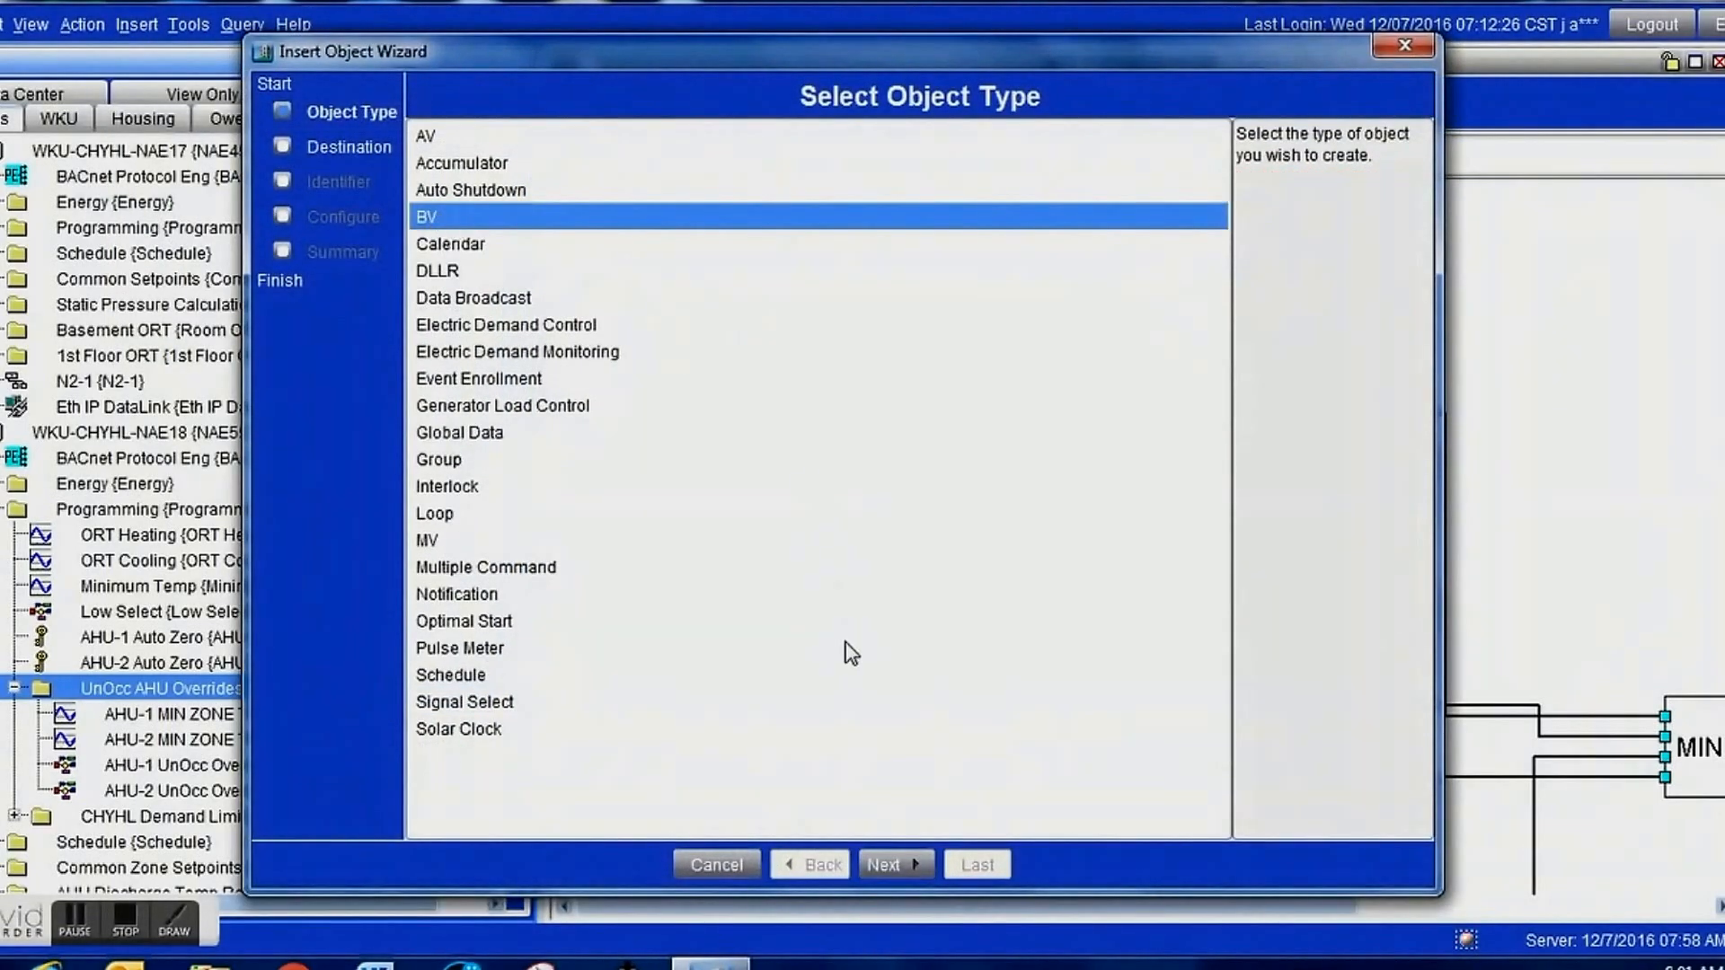
click(908, 866)
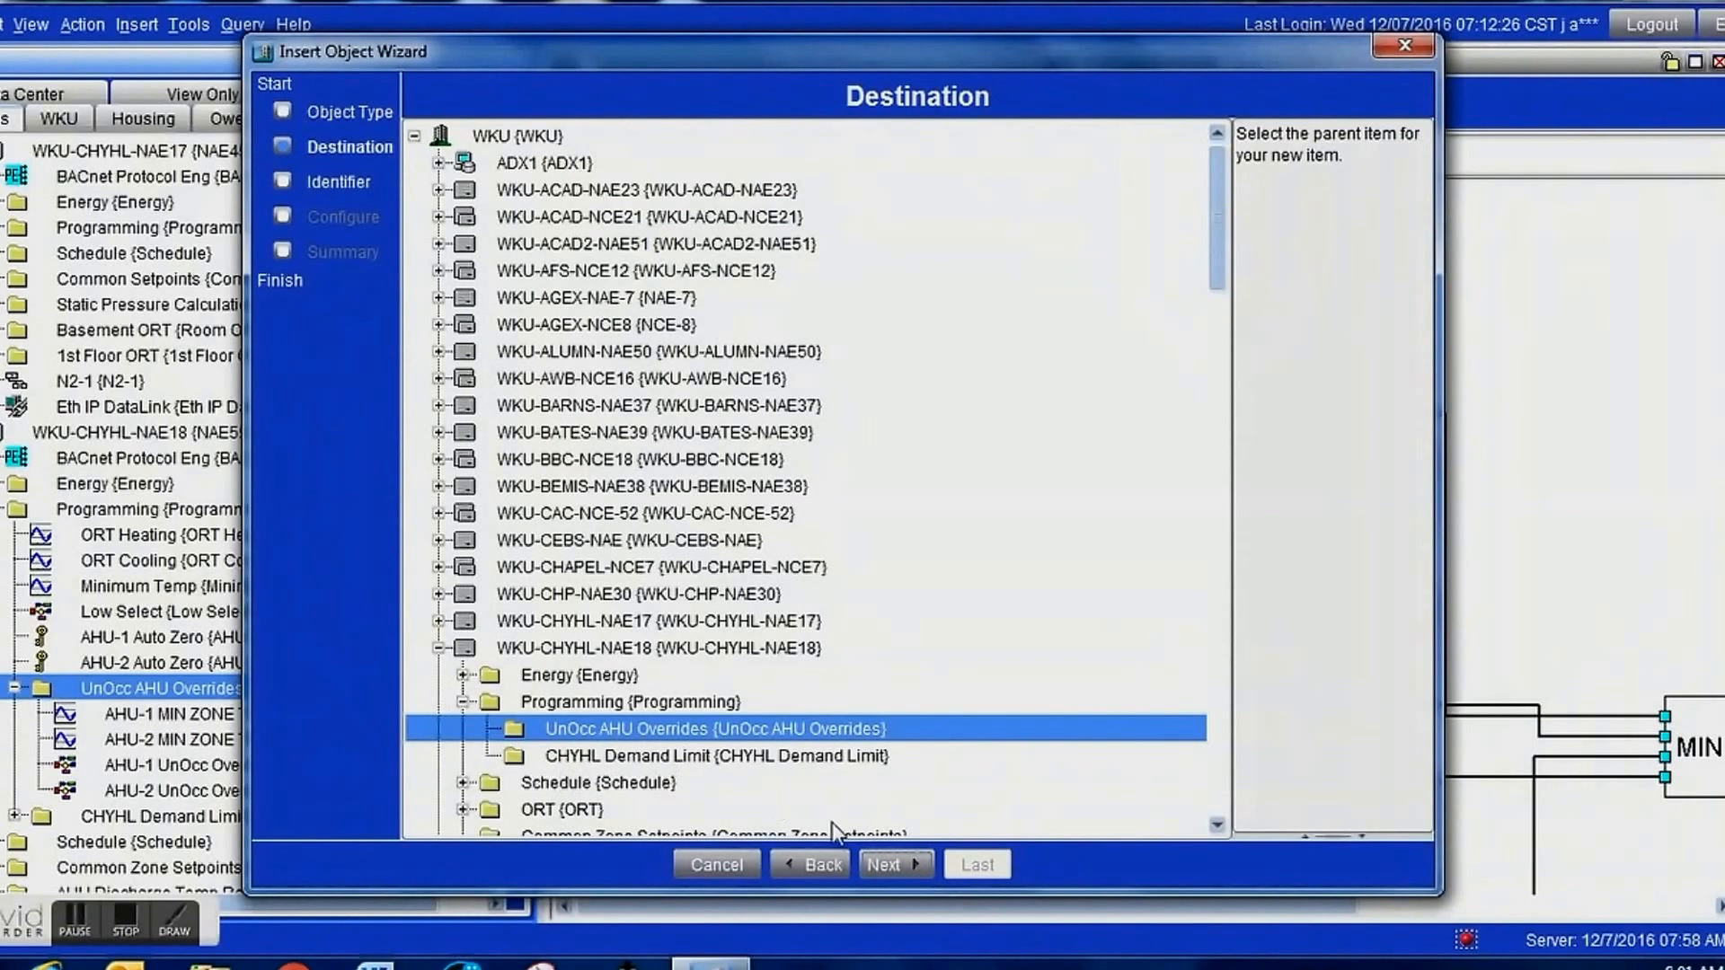
click(885, 859)
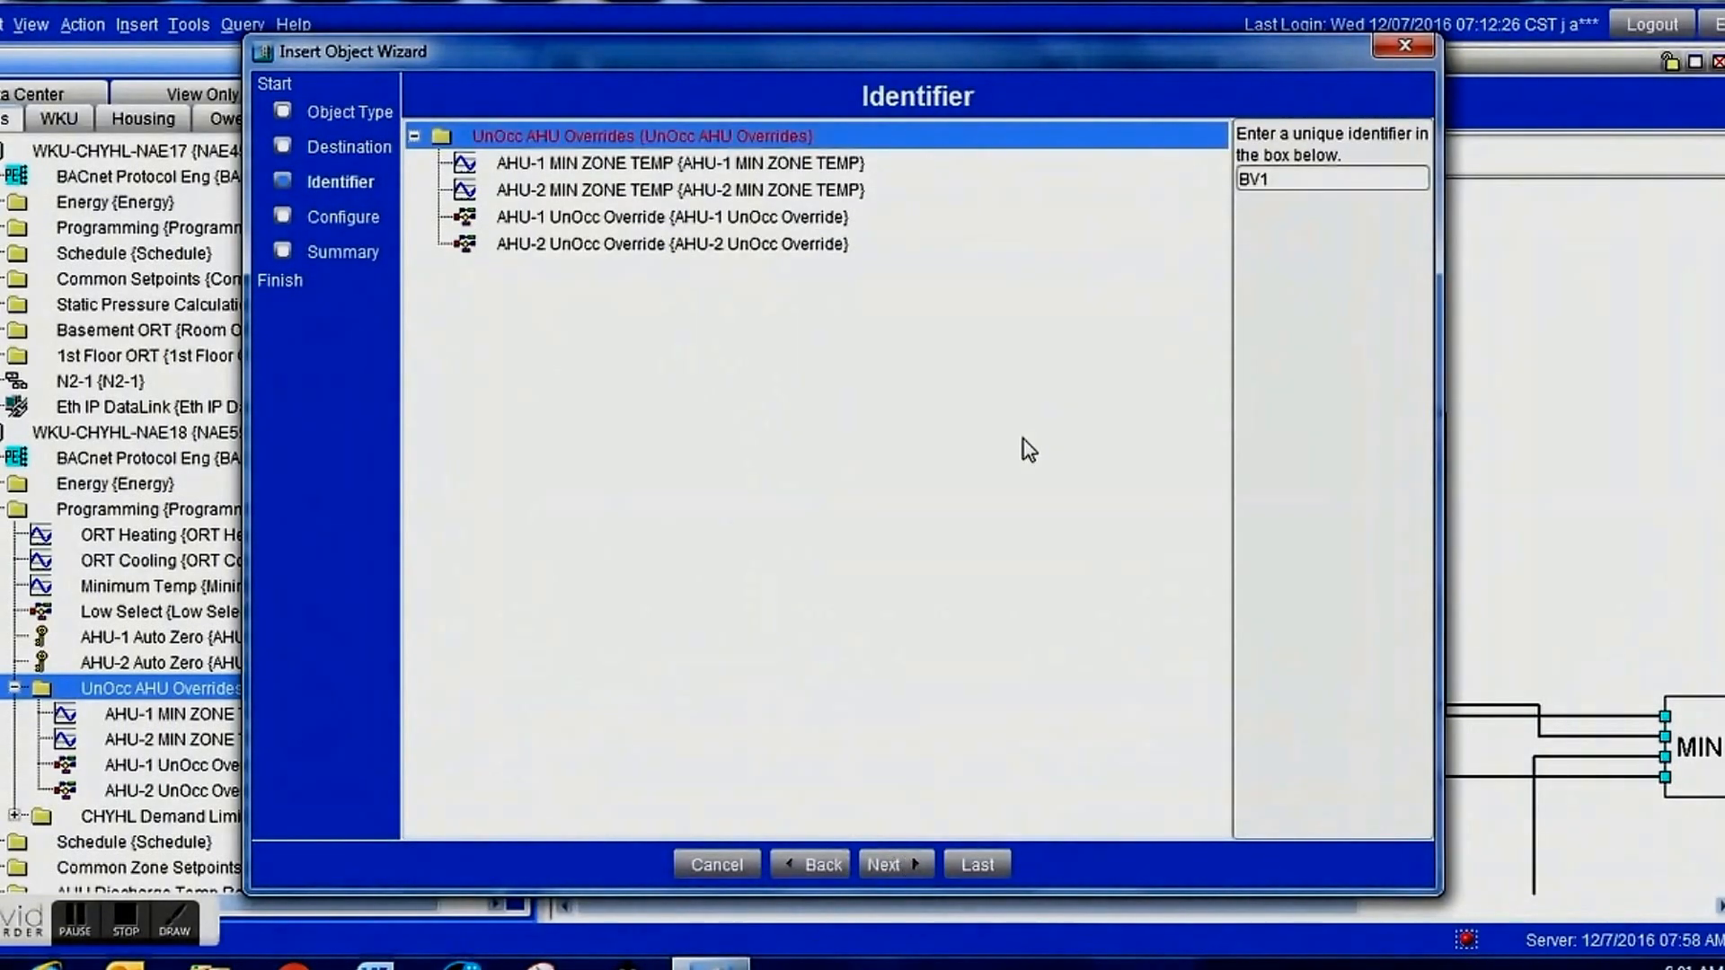
Give the new BV object the identifier Unocc AHU Restart and continue to its configuration.
drag(1324, 181, 1147, 162)
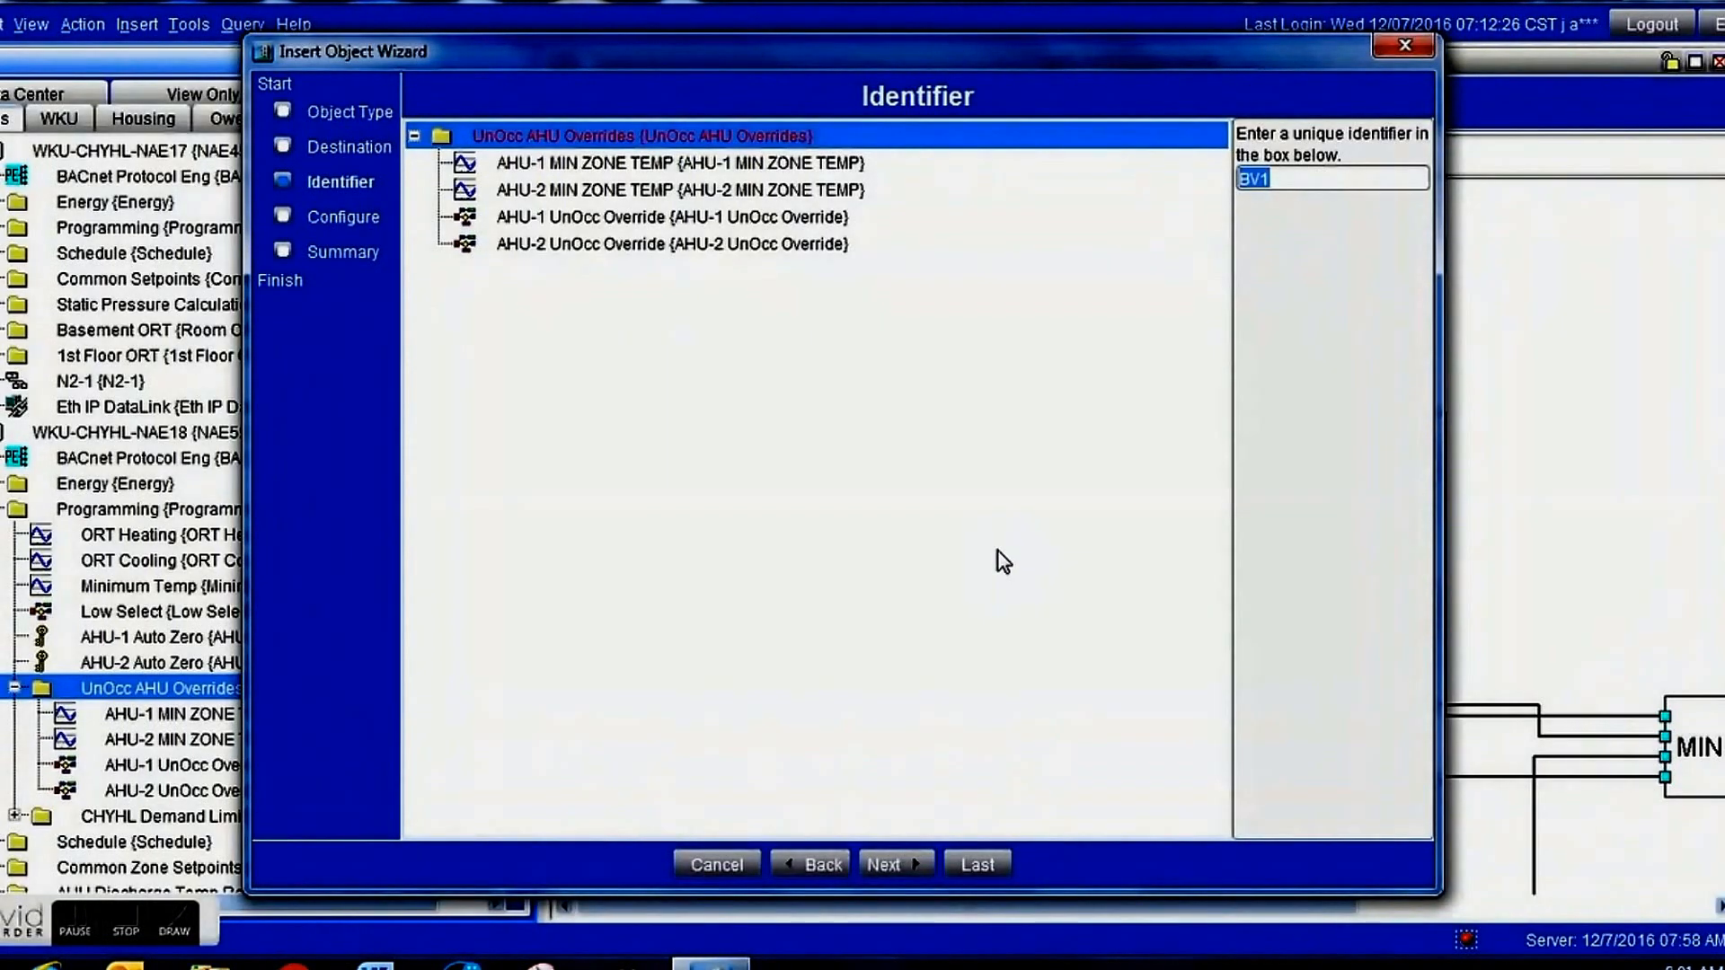
text(Unocc )
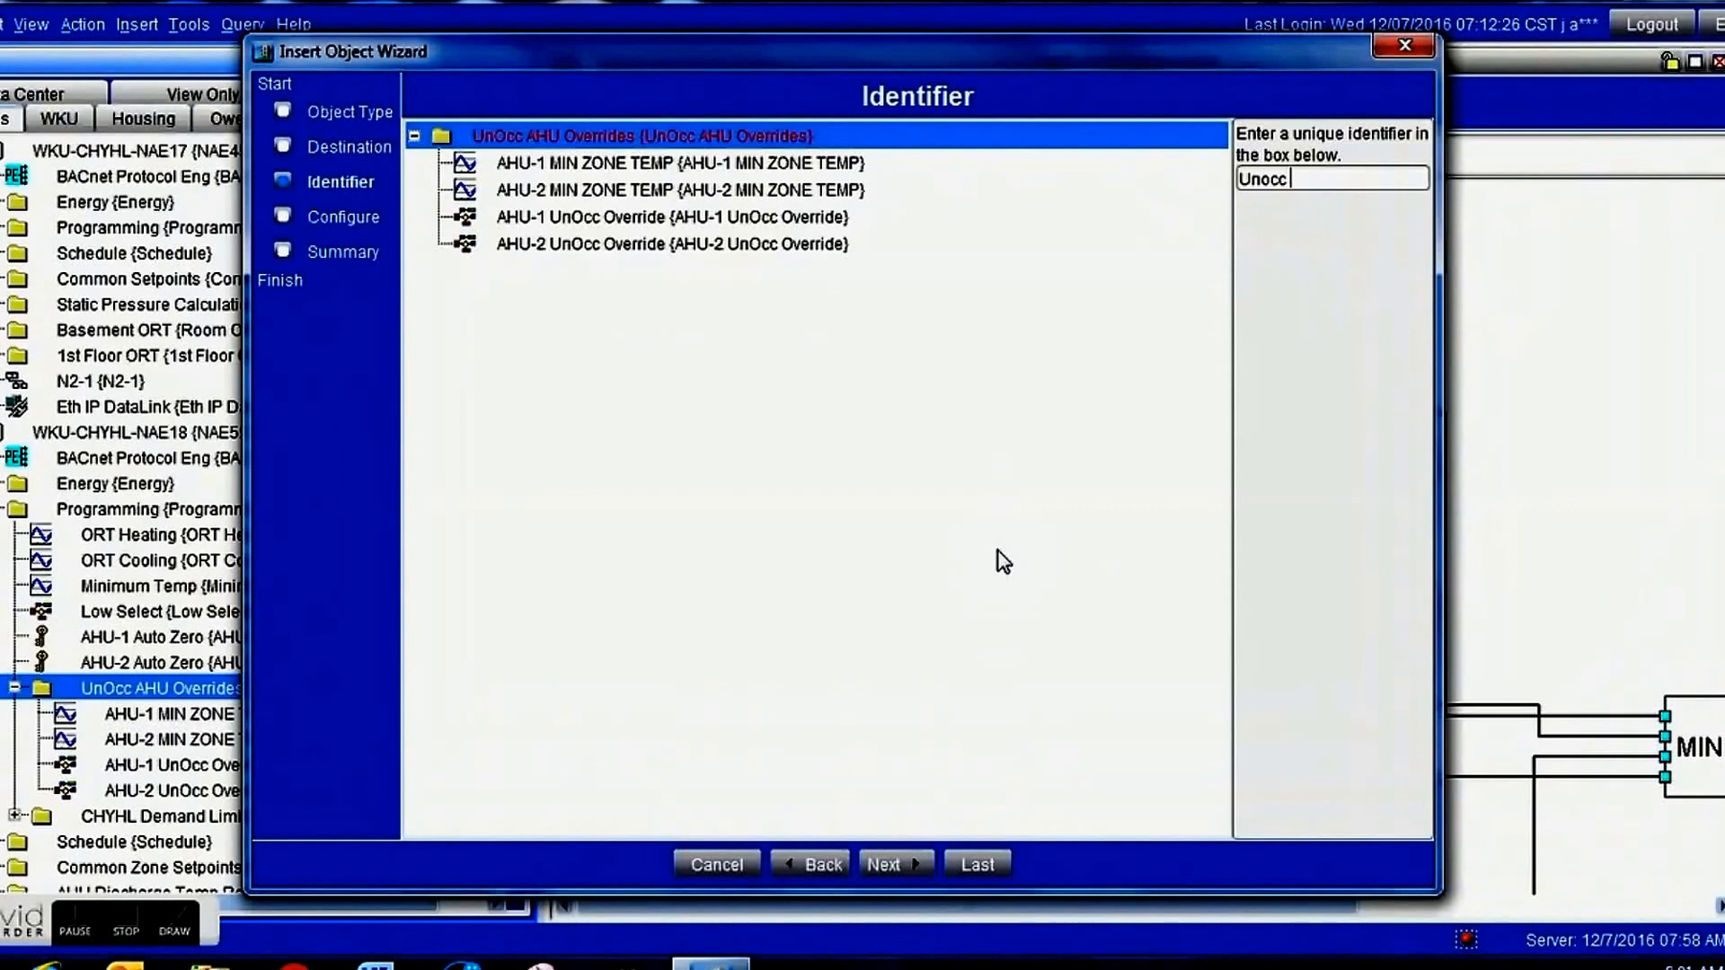
text(AHU Restart)
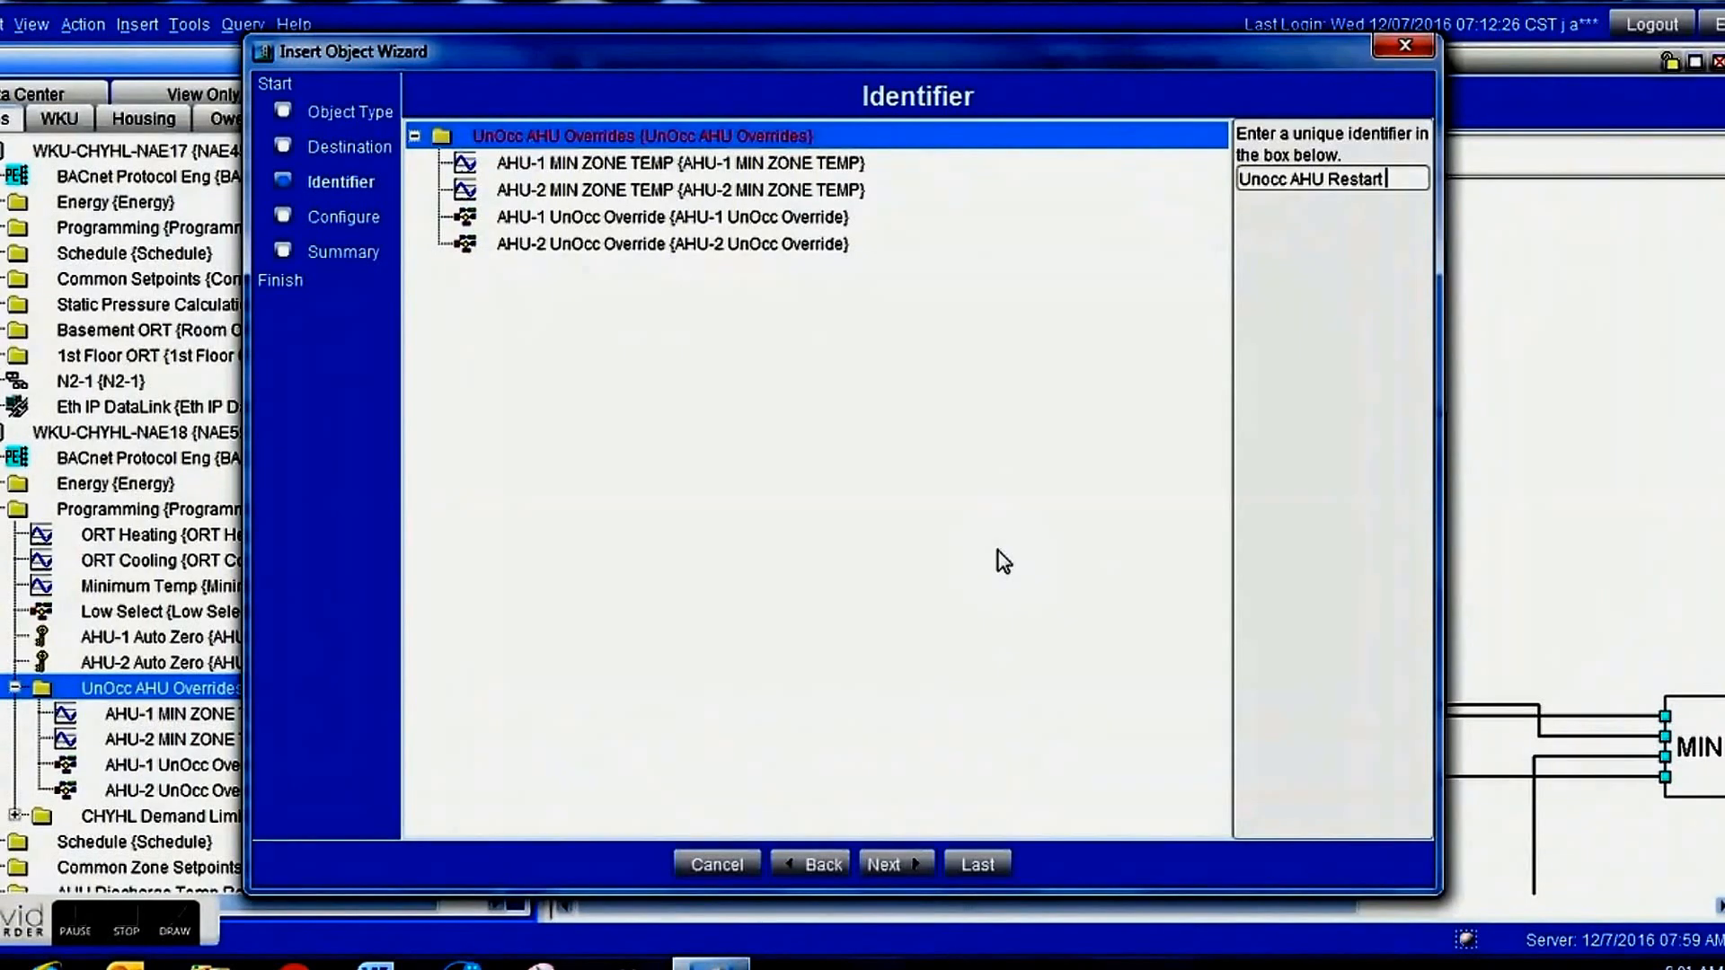
click(896, 864)
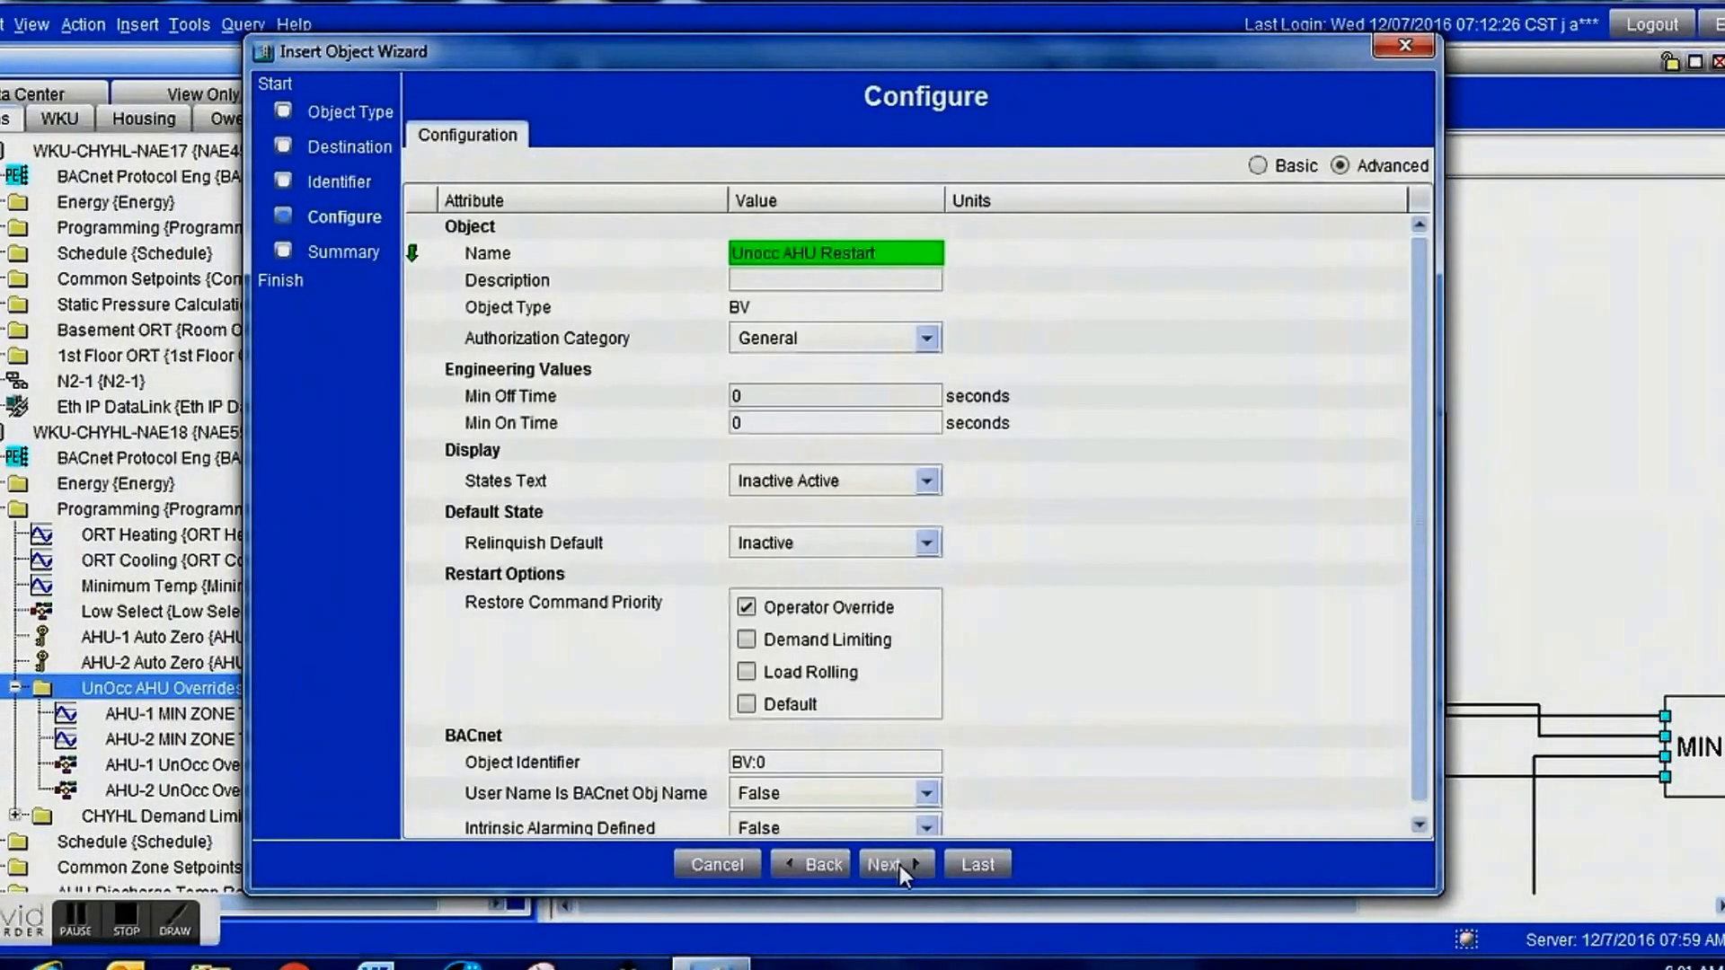
Set the new BV object's states text to Unocc Occ and finish creating the object.
click(925, 492)
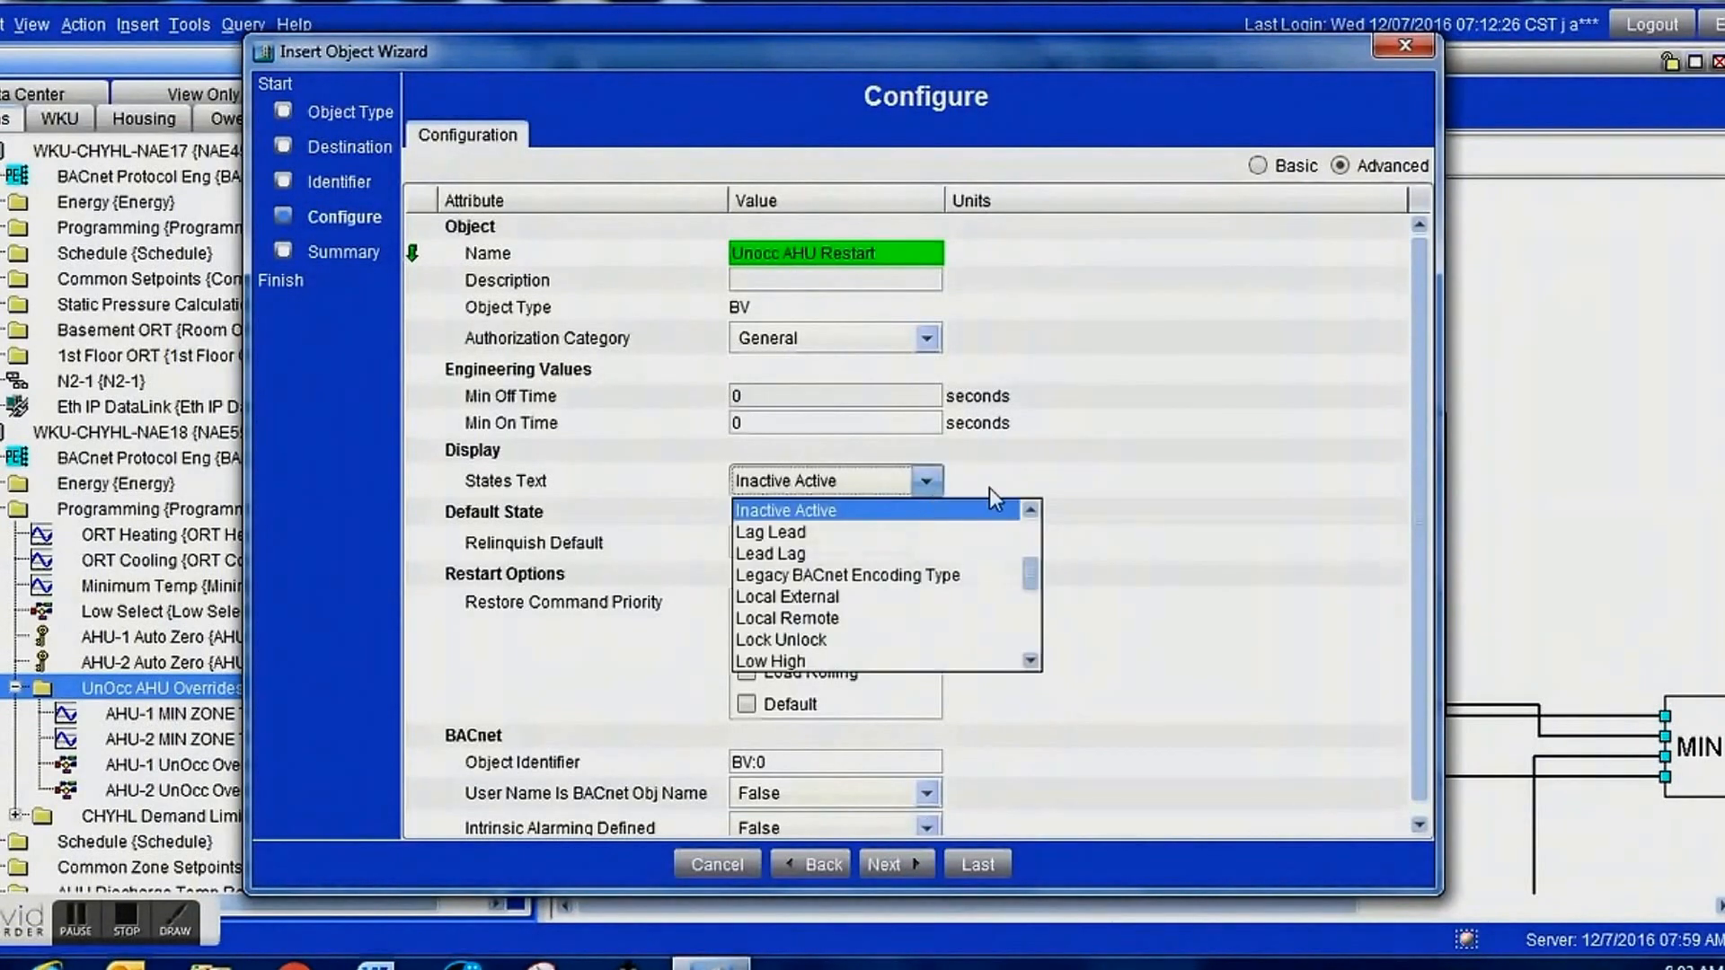
mouse_move(1036, 567)
mouse_down()
mouse_move(1037, 537)
mouse_move(1033, 558)
mouse_up()
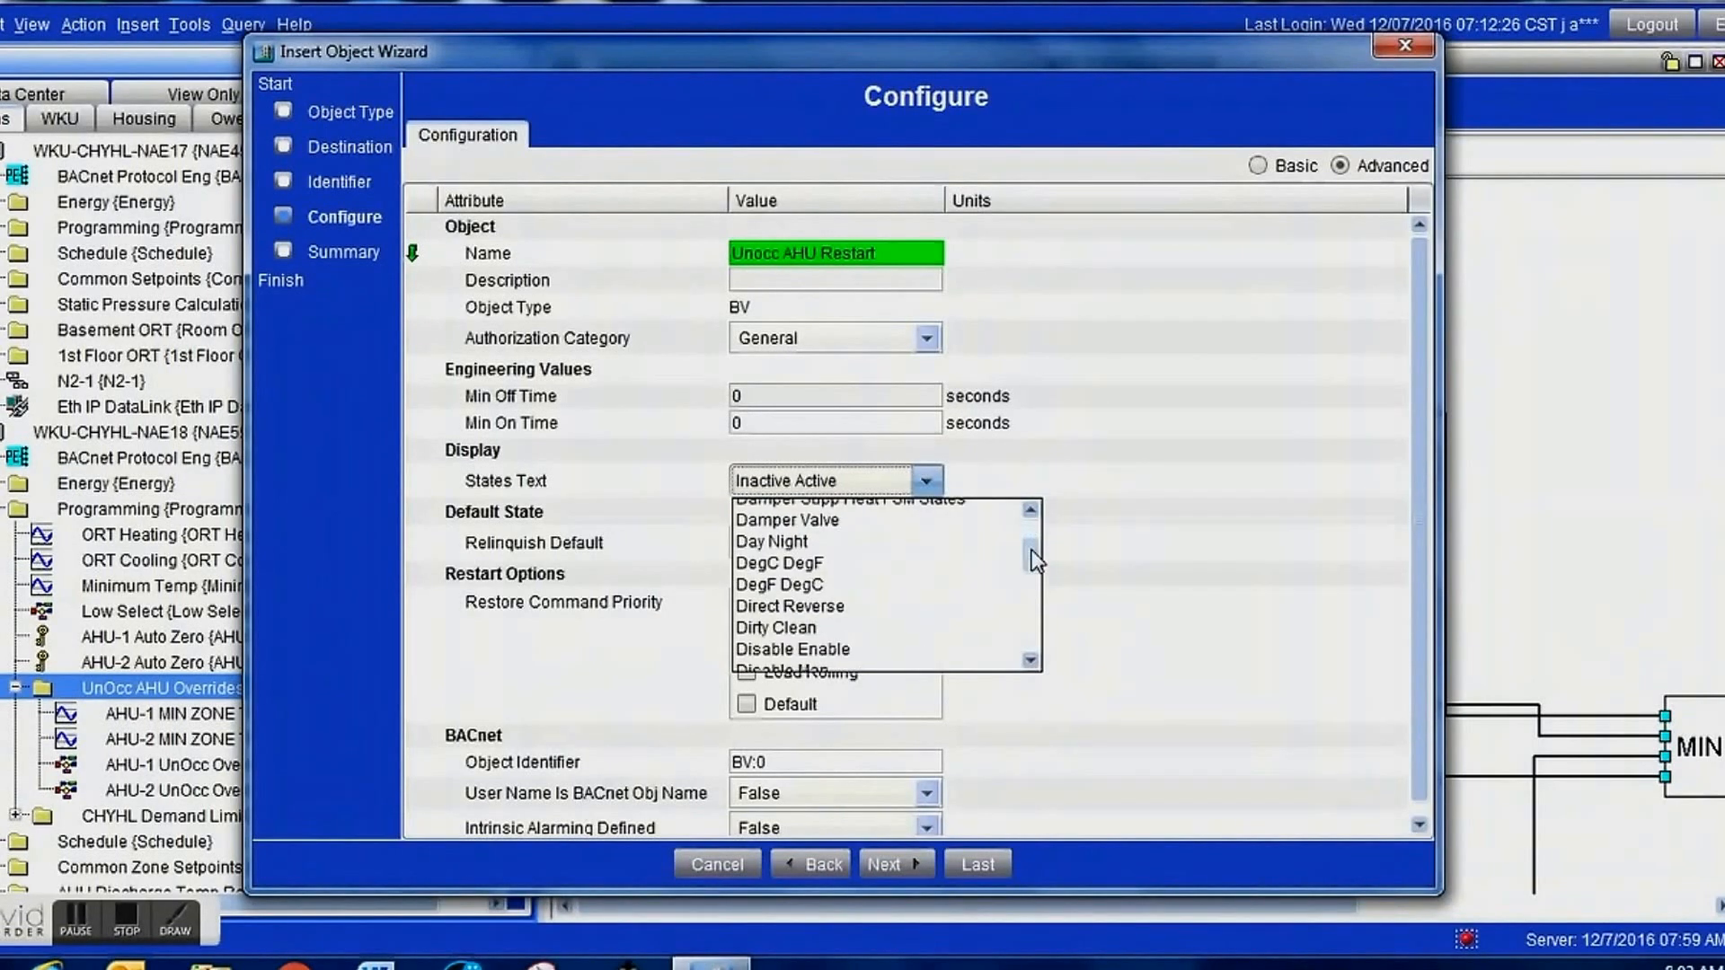
key(u)
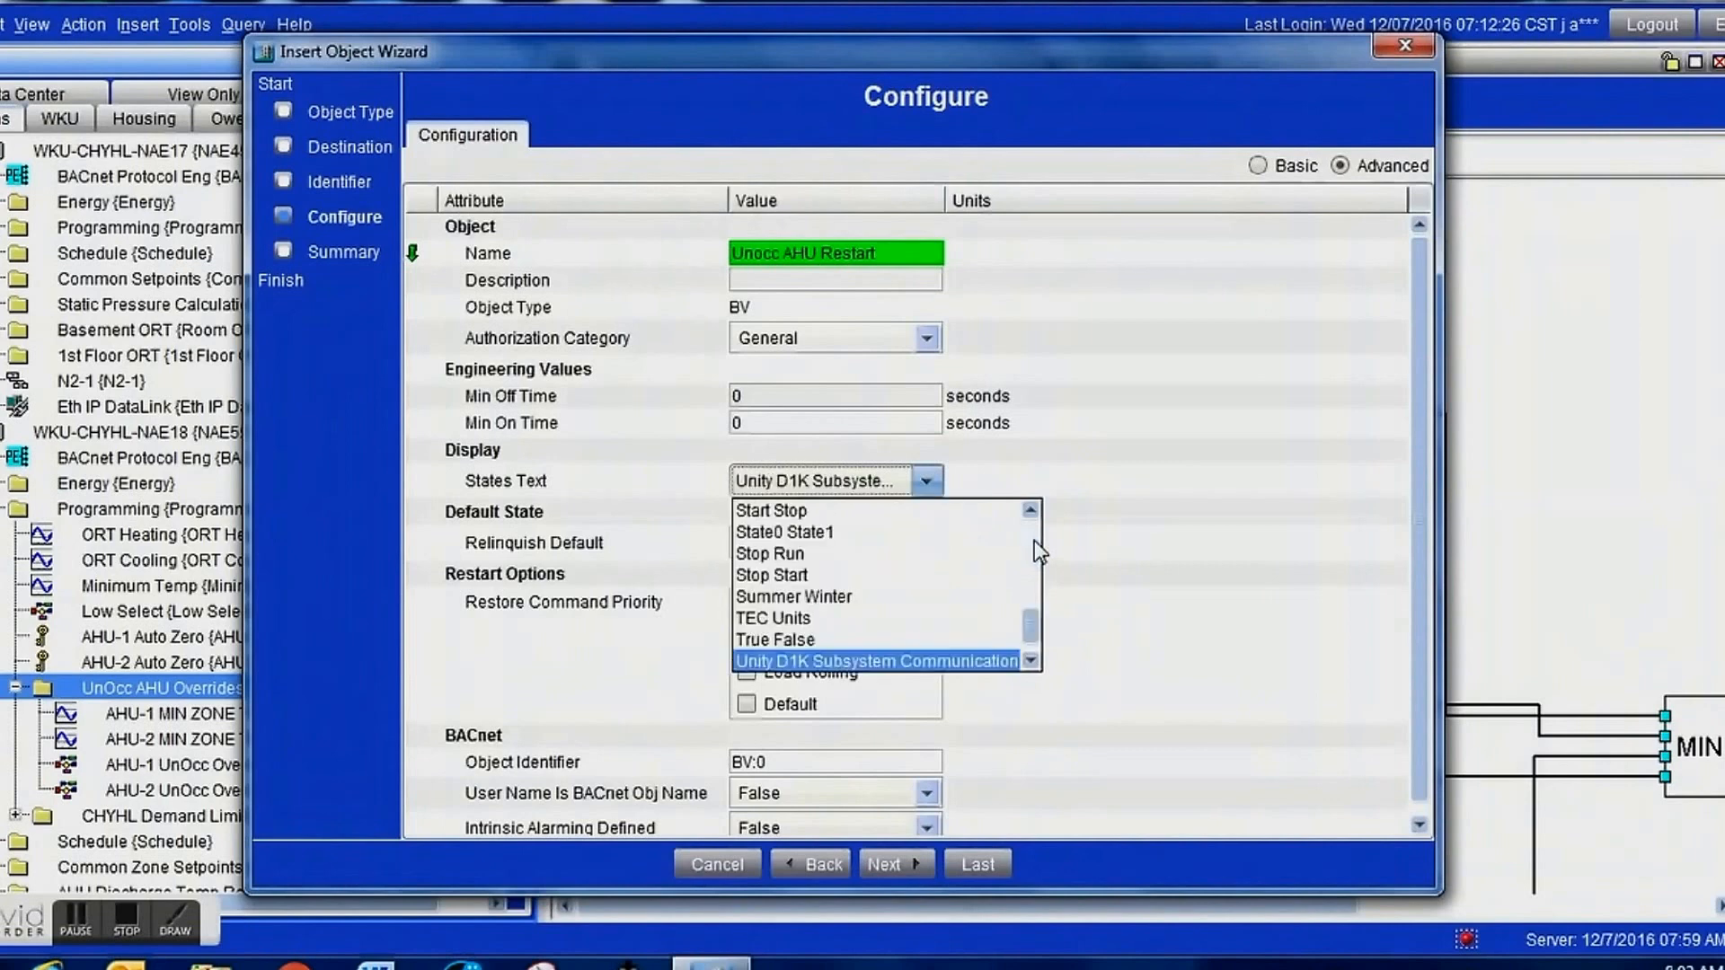
click(1030, 662)
click(1030, 661)
click(1030, 661)
click(1031, 661)
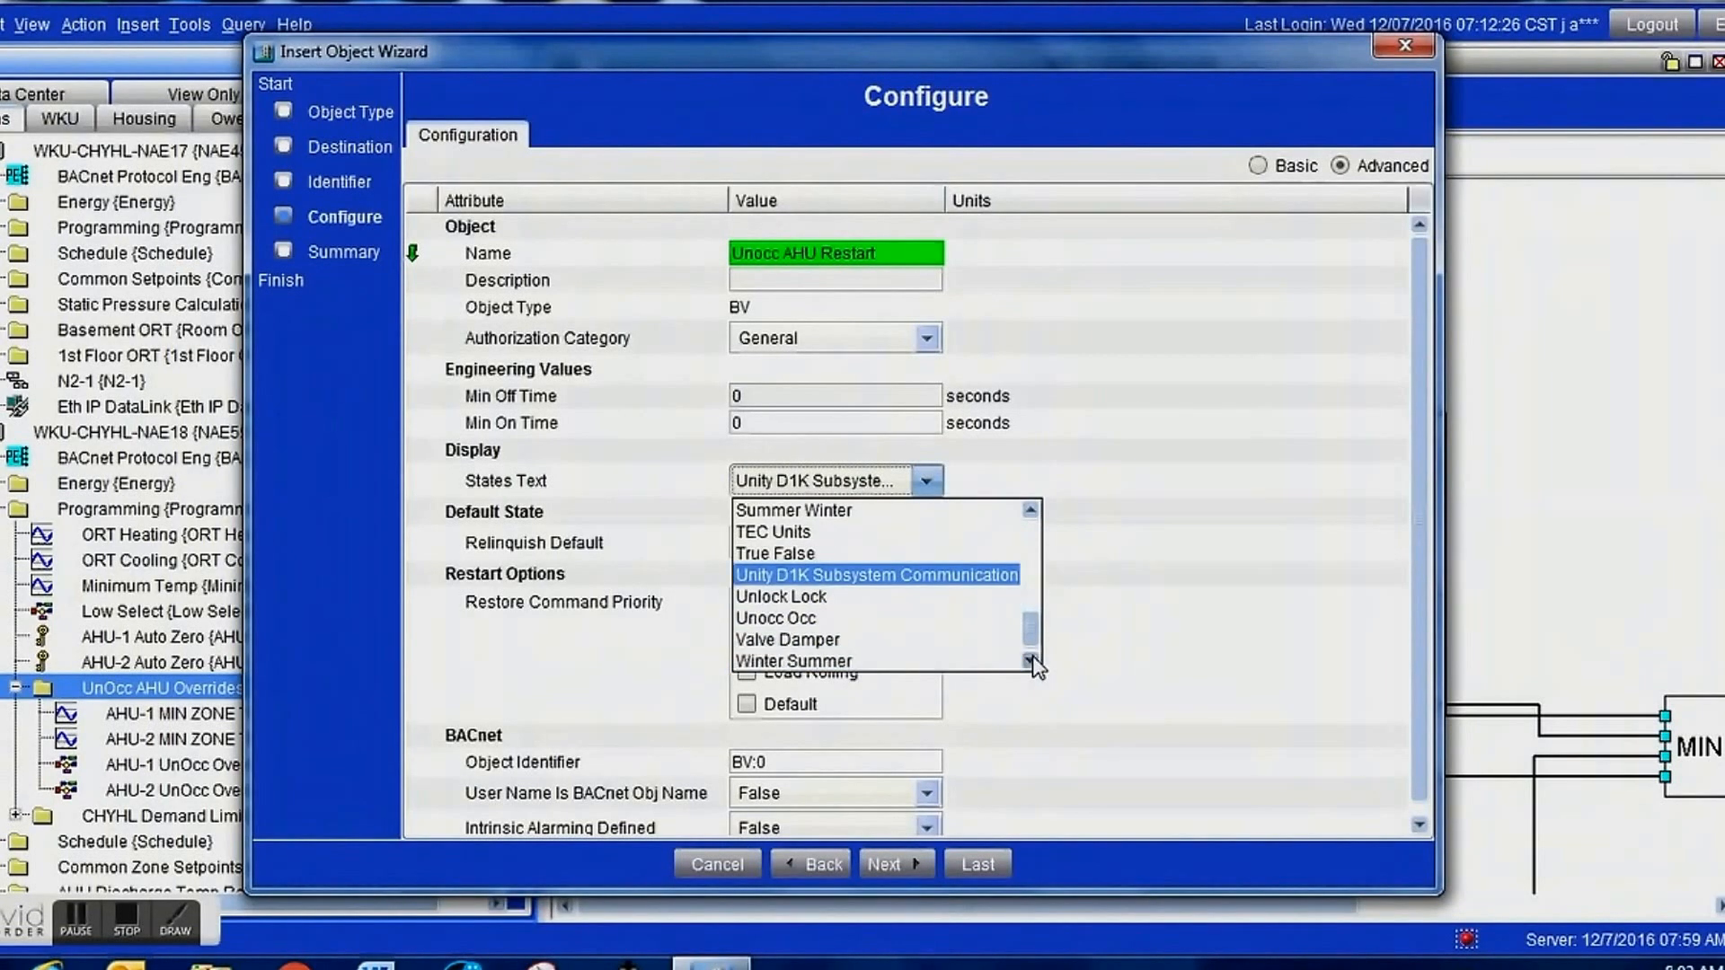
click(828, 618)
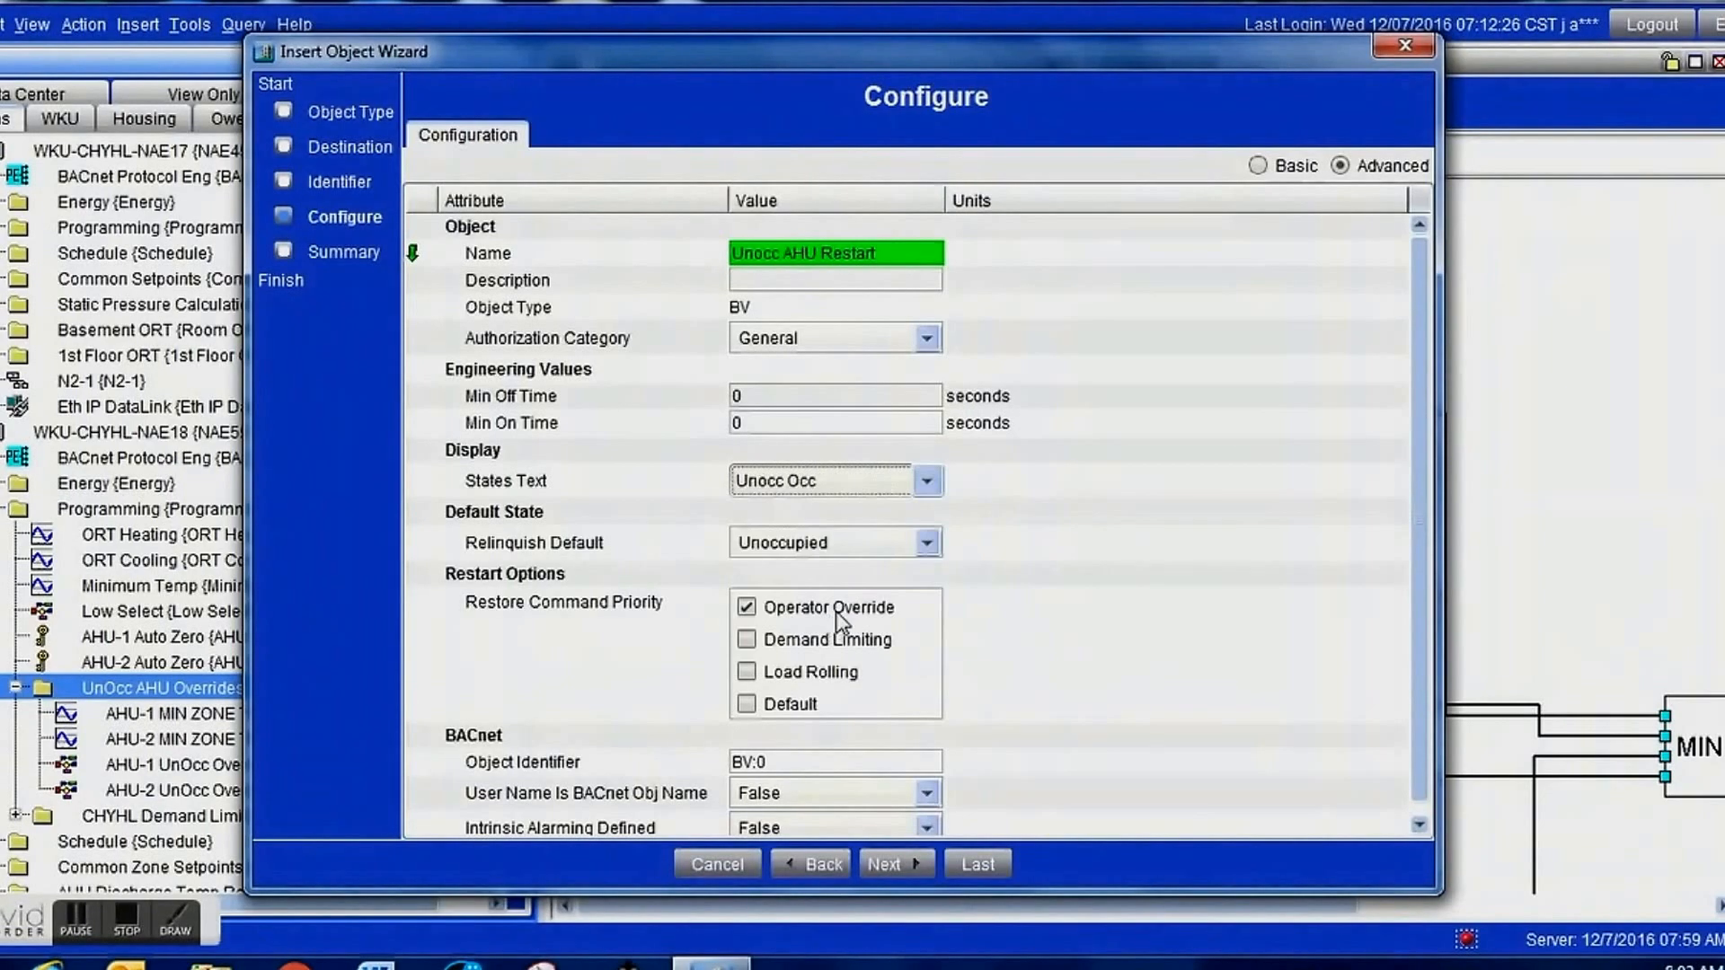
click(894, 865)
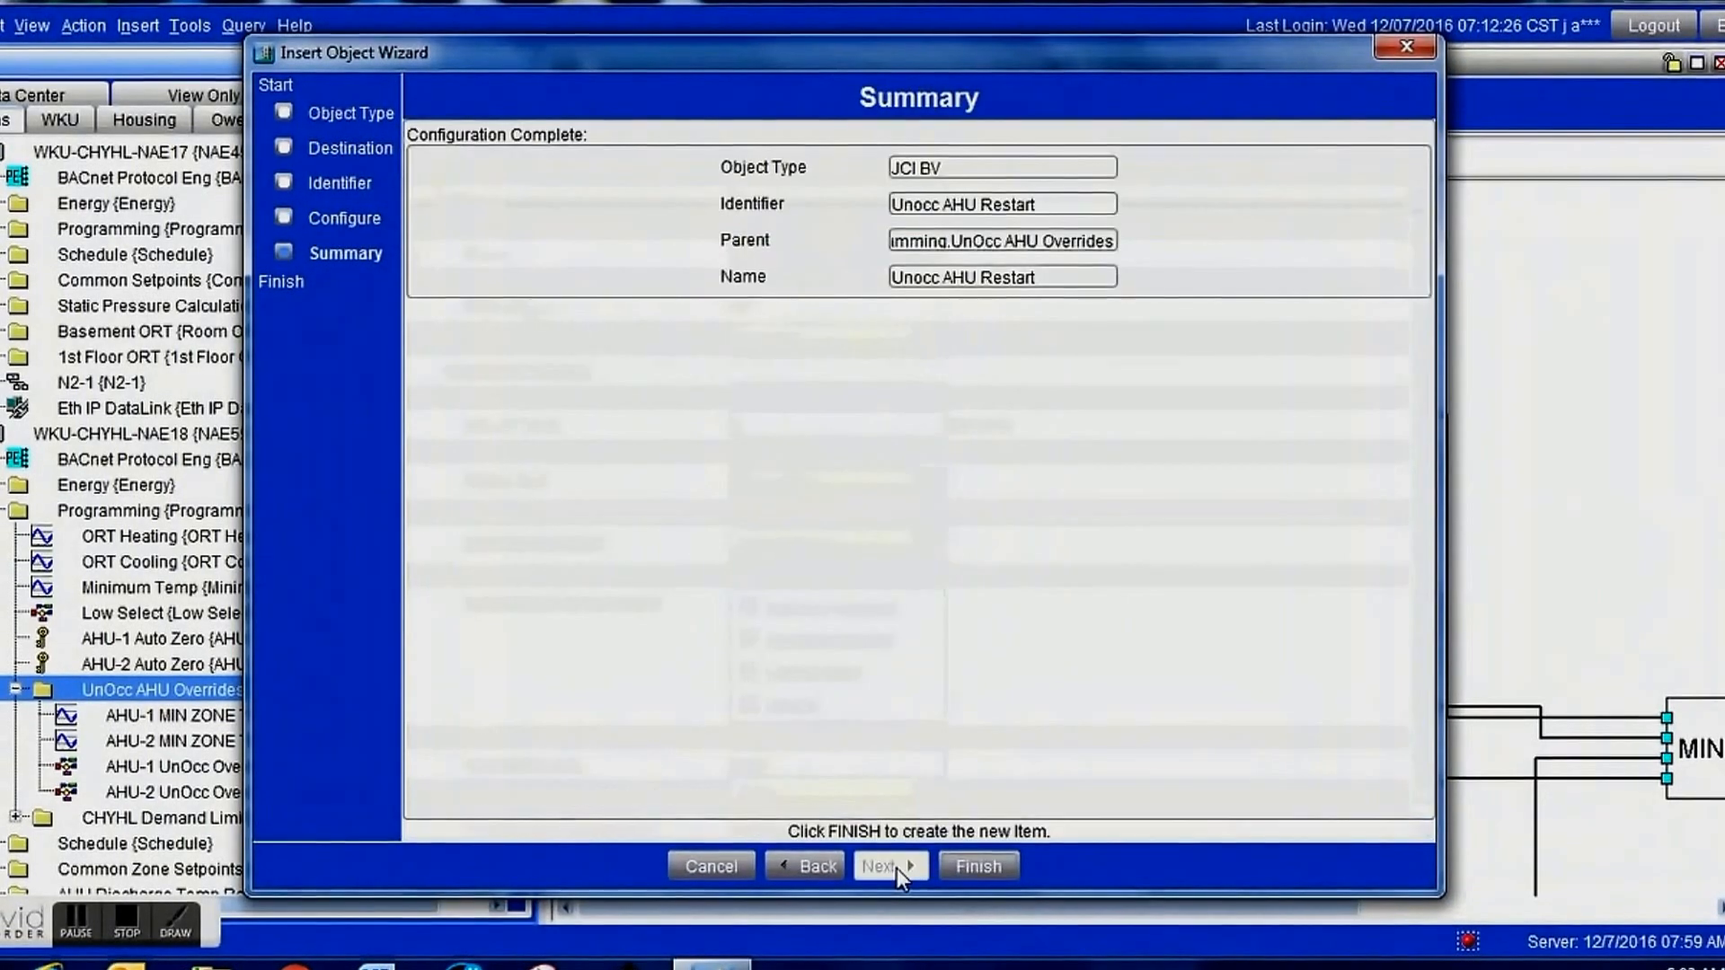
click(973, 869)
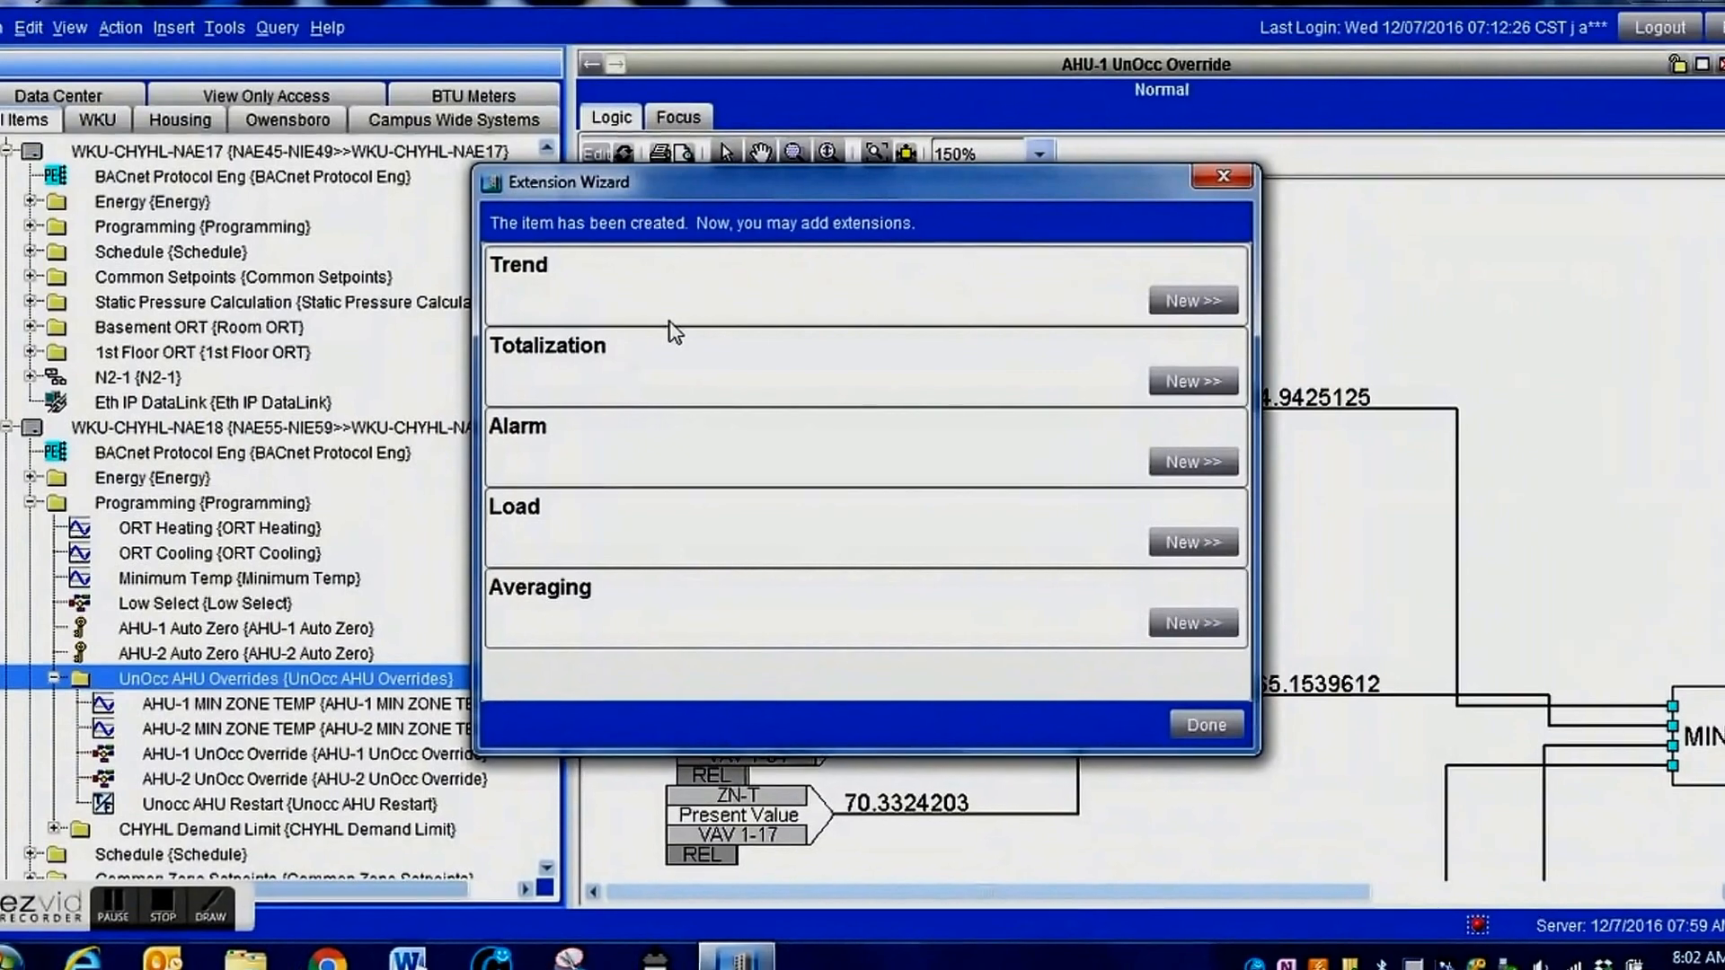
Add a trend extension on the Present Value of Unocc AHU Restart with default settings and close the extension wizard.
click(1182, 300)
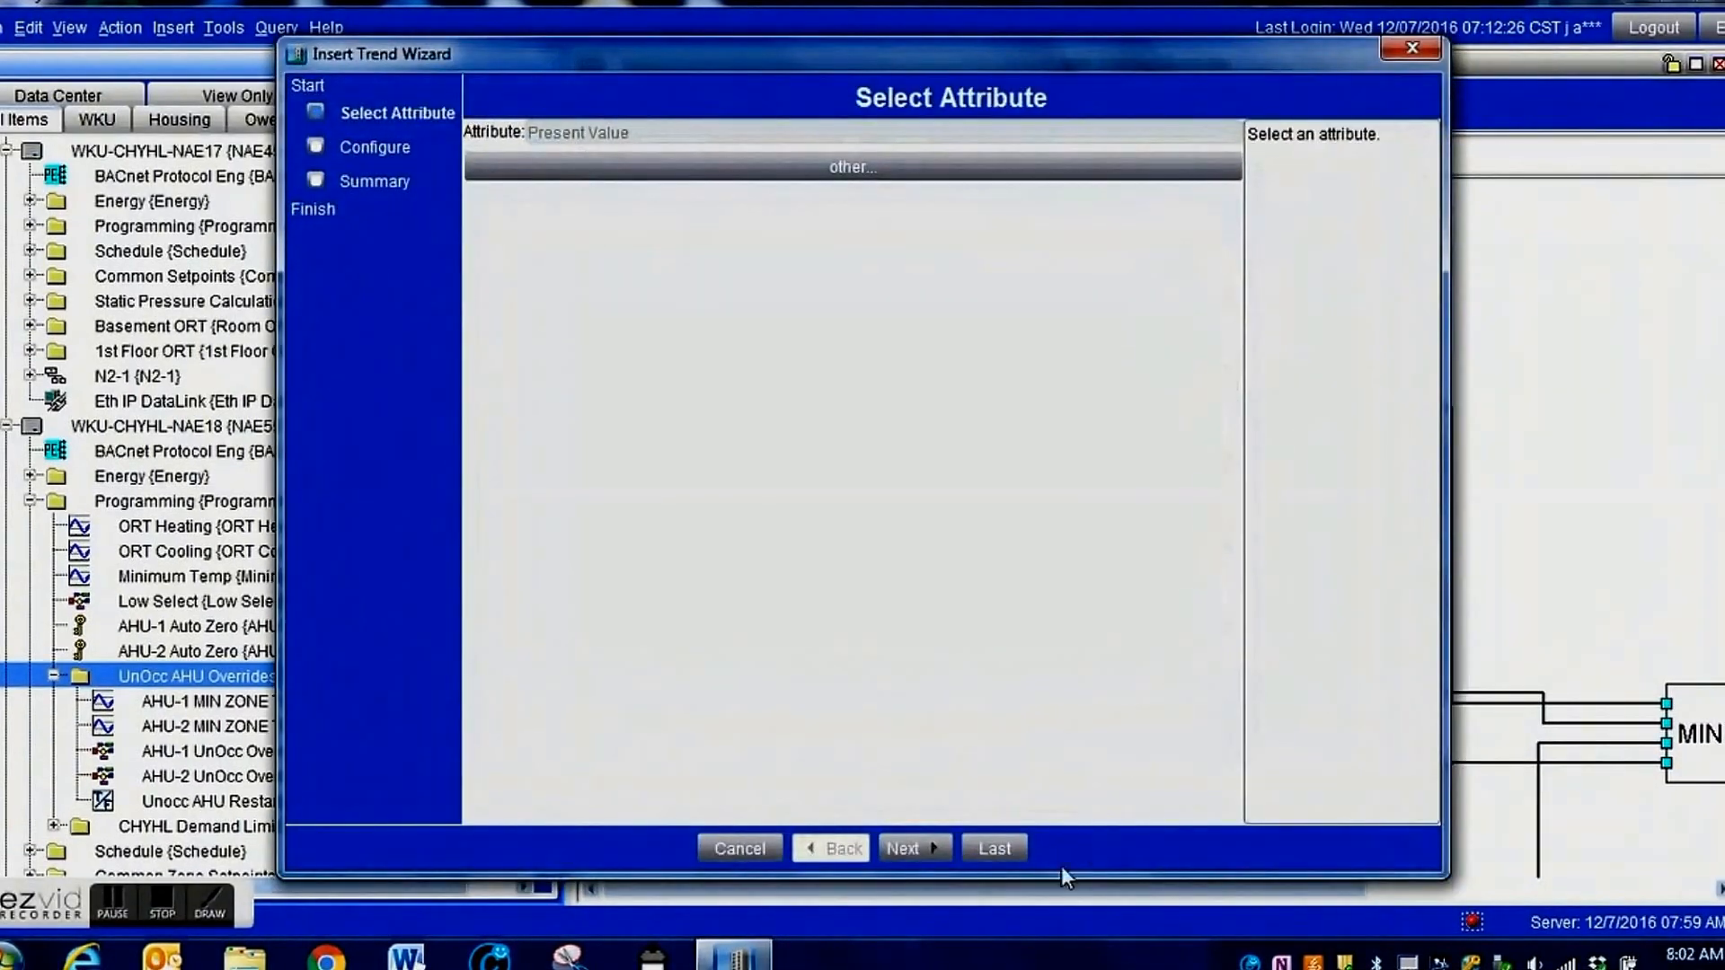
click(923, 855)
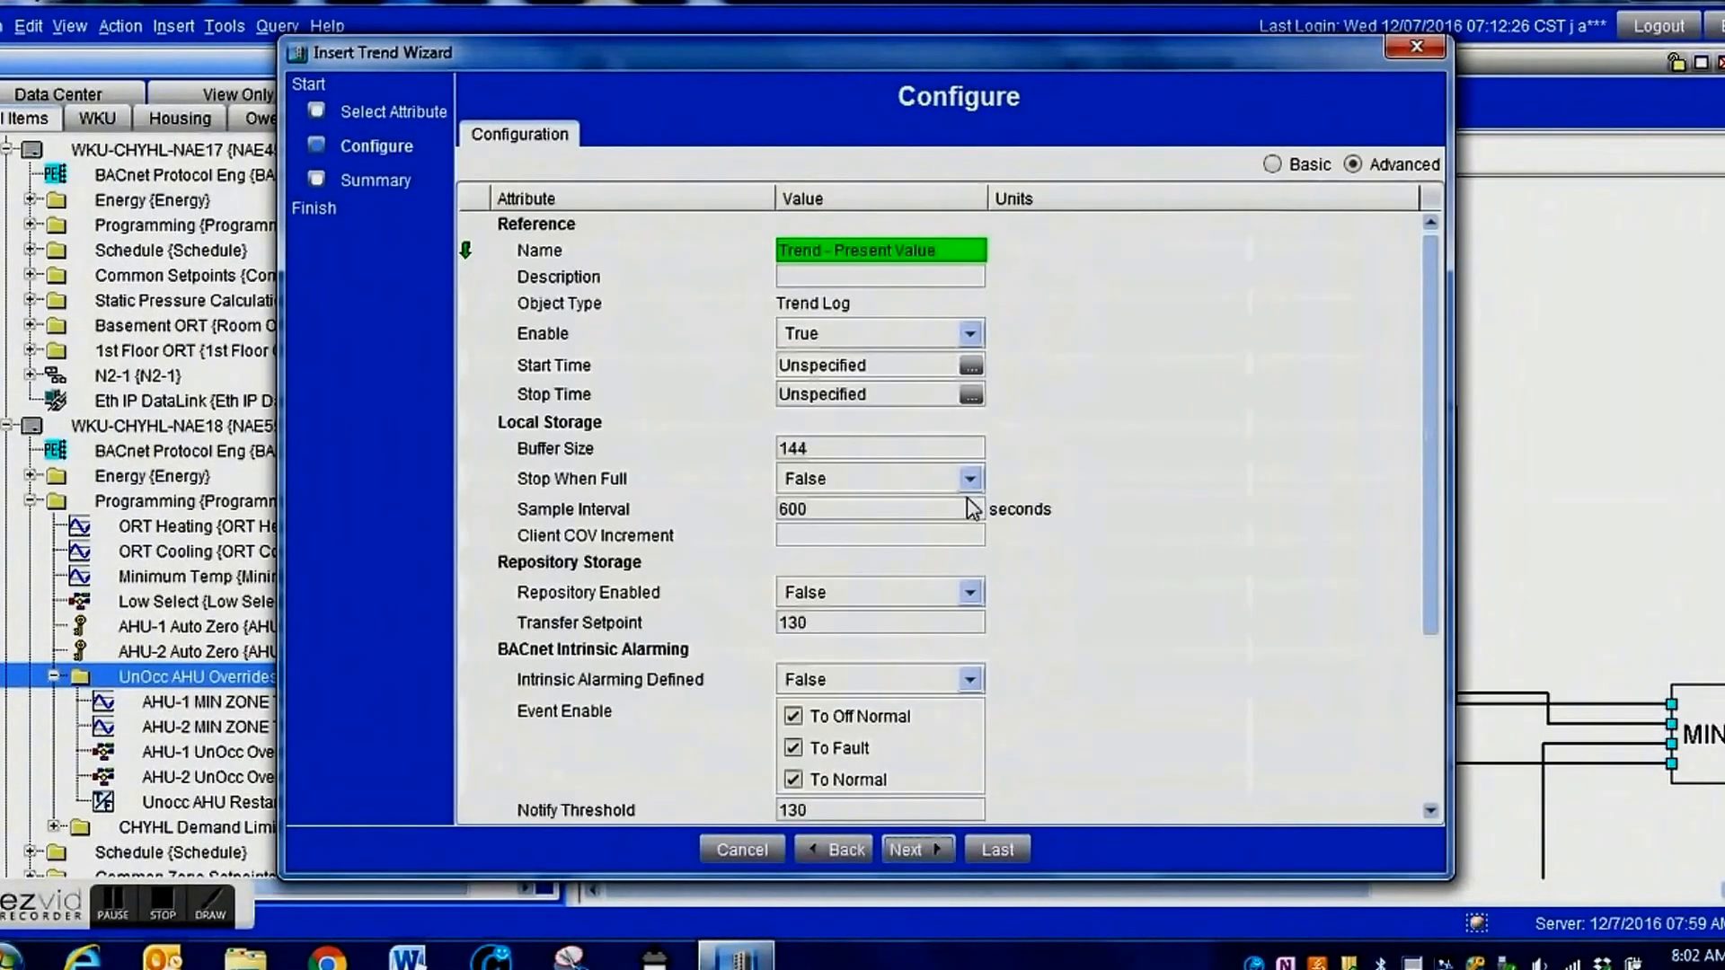
click(914, 848)
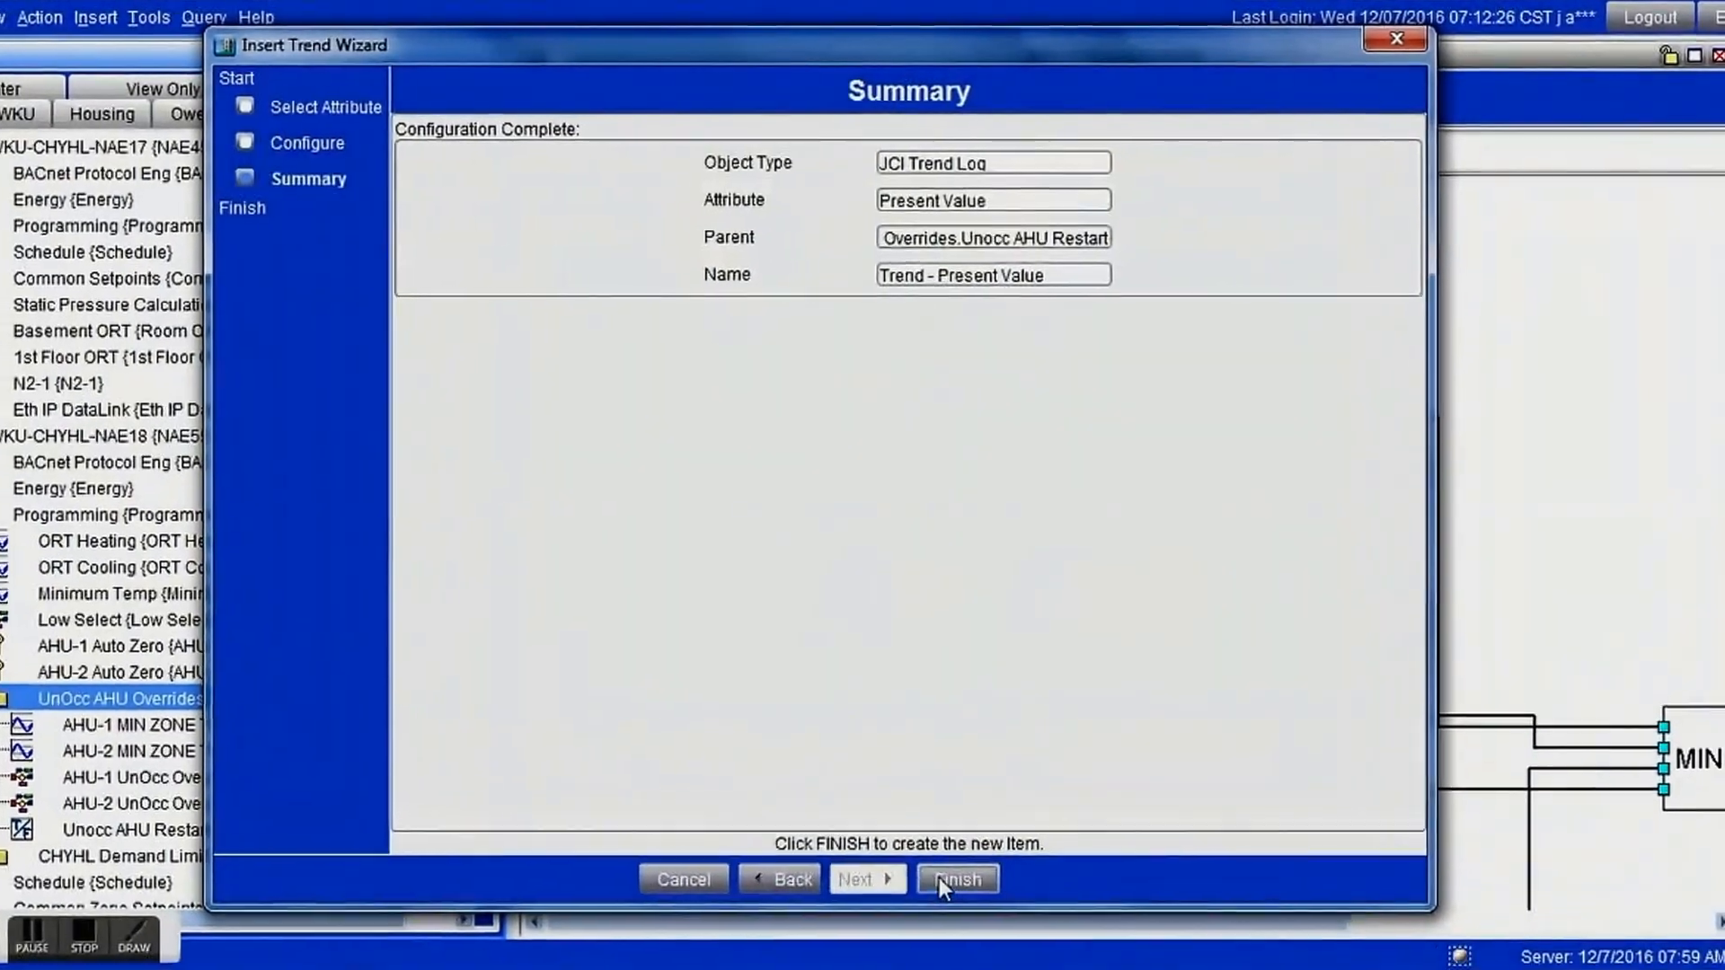
click(996, 848)
click(1269, 778)
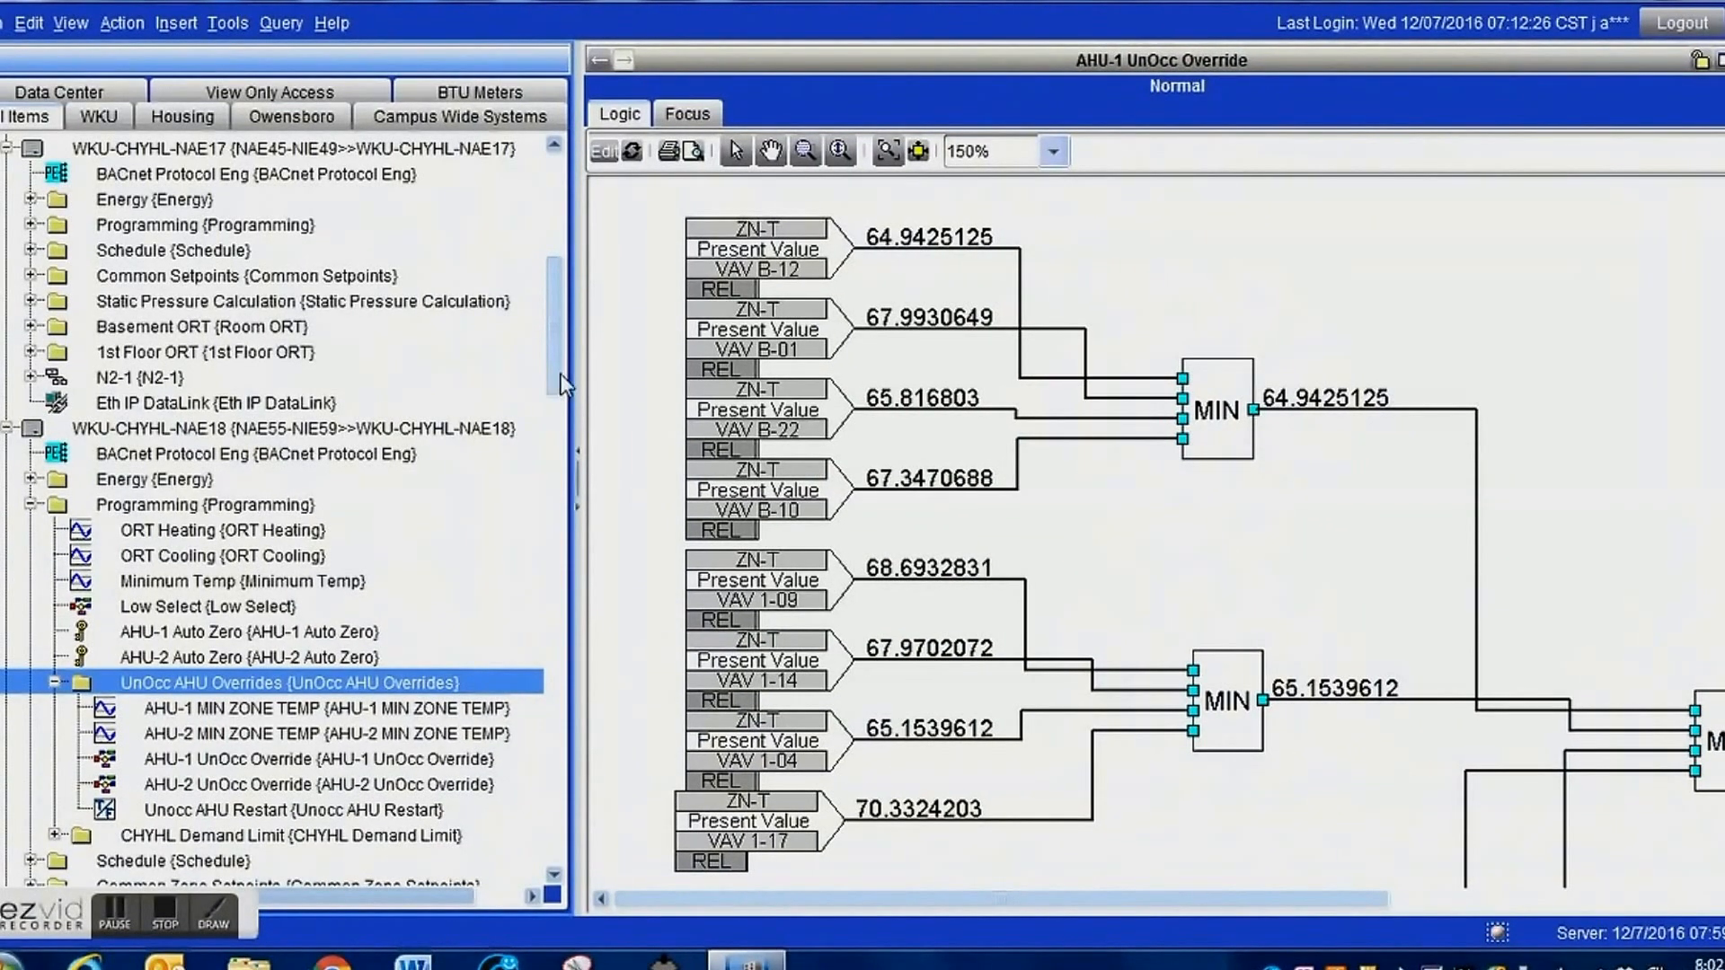
Start inserting an AV object with the UnOcc AHU Overrides folder of WKU-CHYHL-NAE18 as its destination.
drag(559, 376, 543, 433)
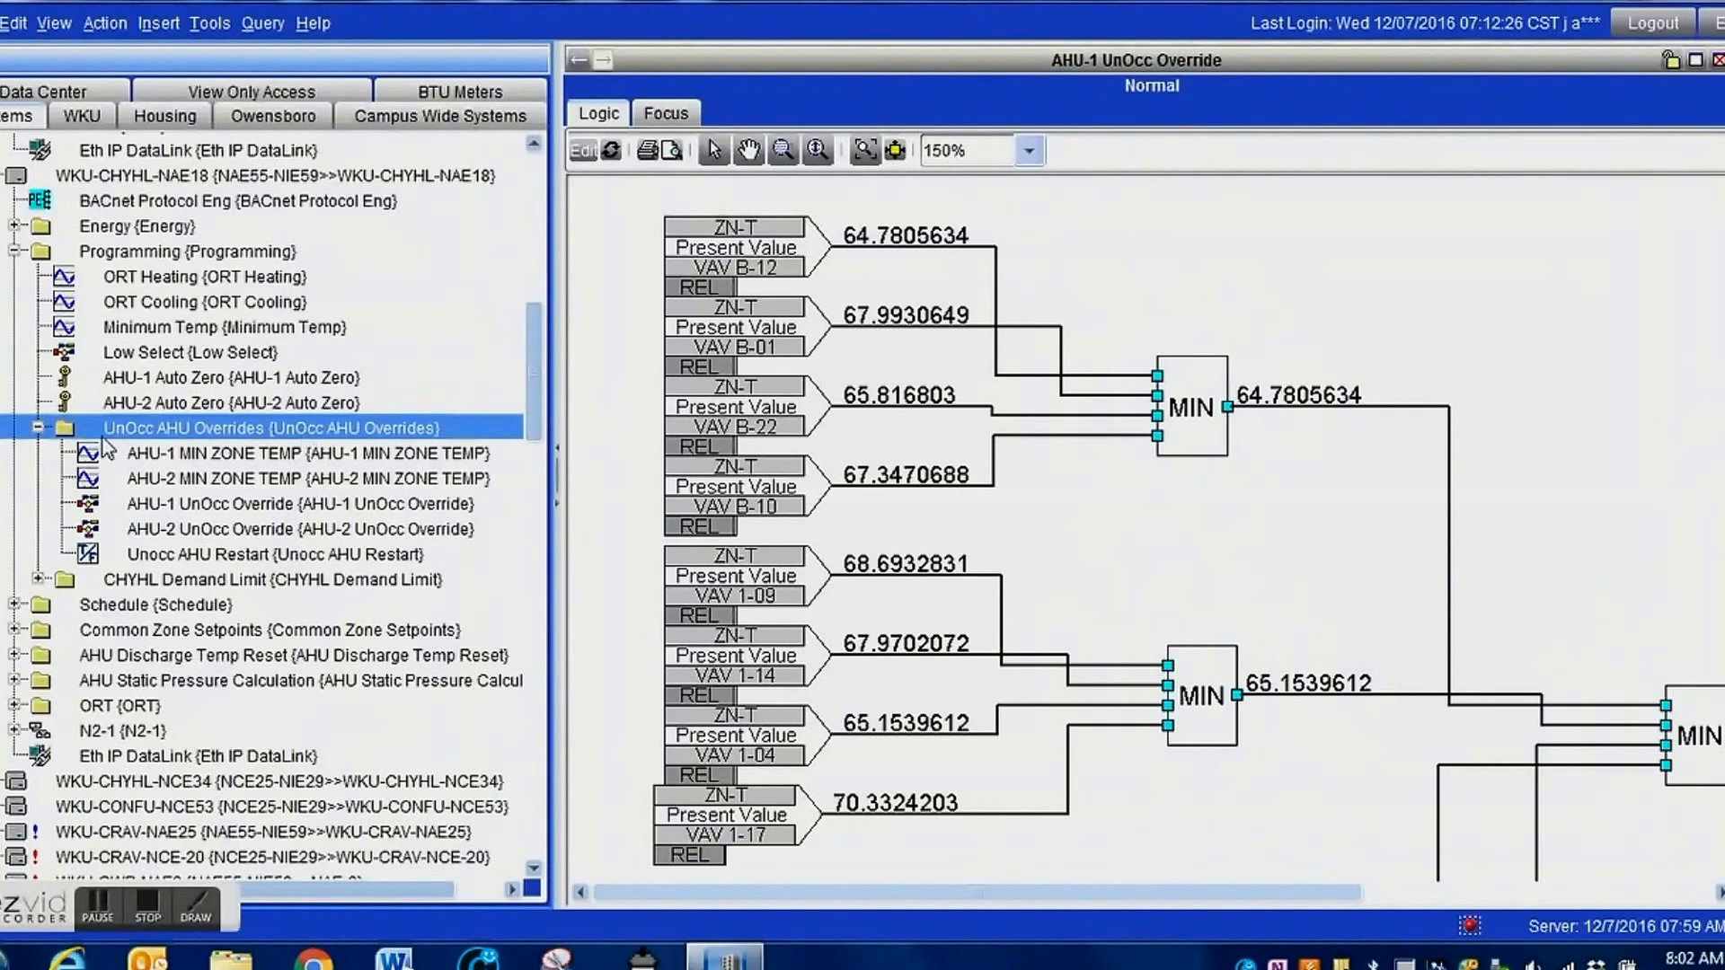
click(159, 24)
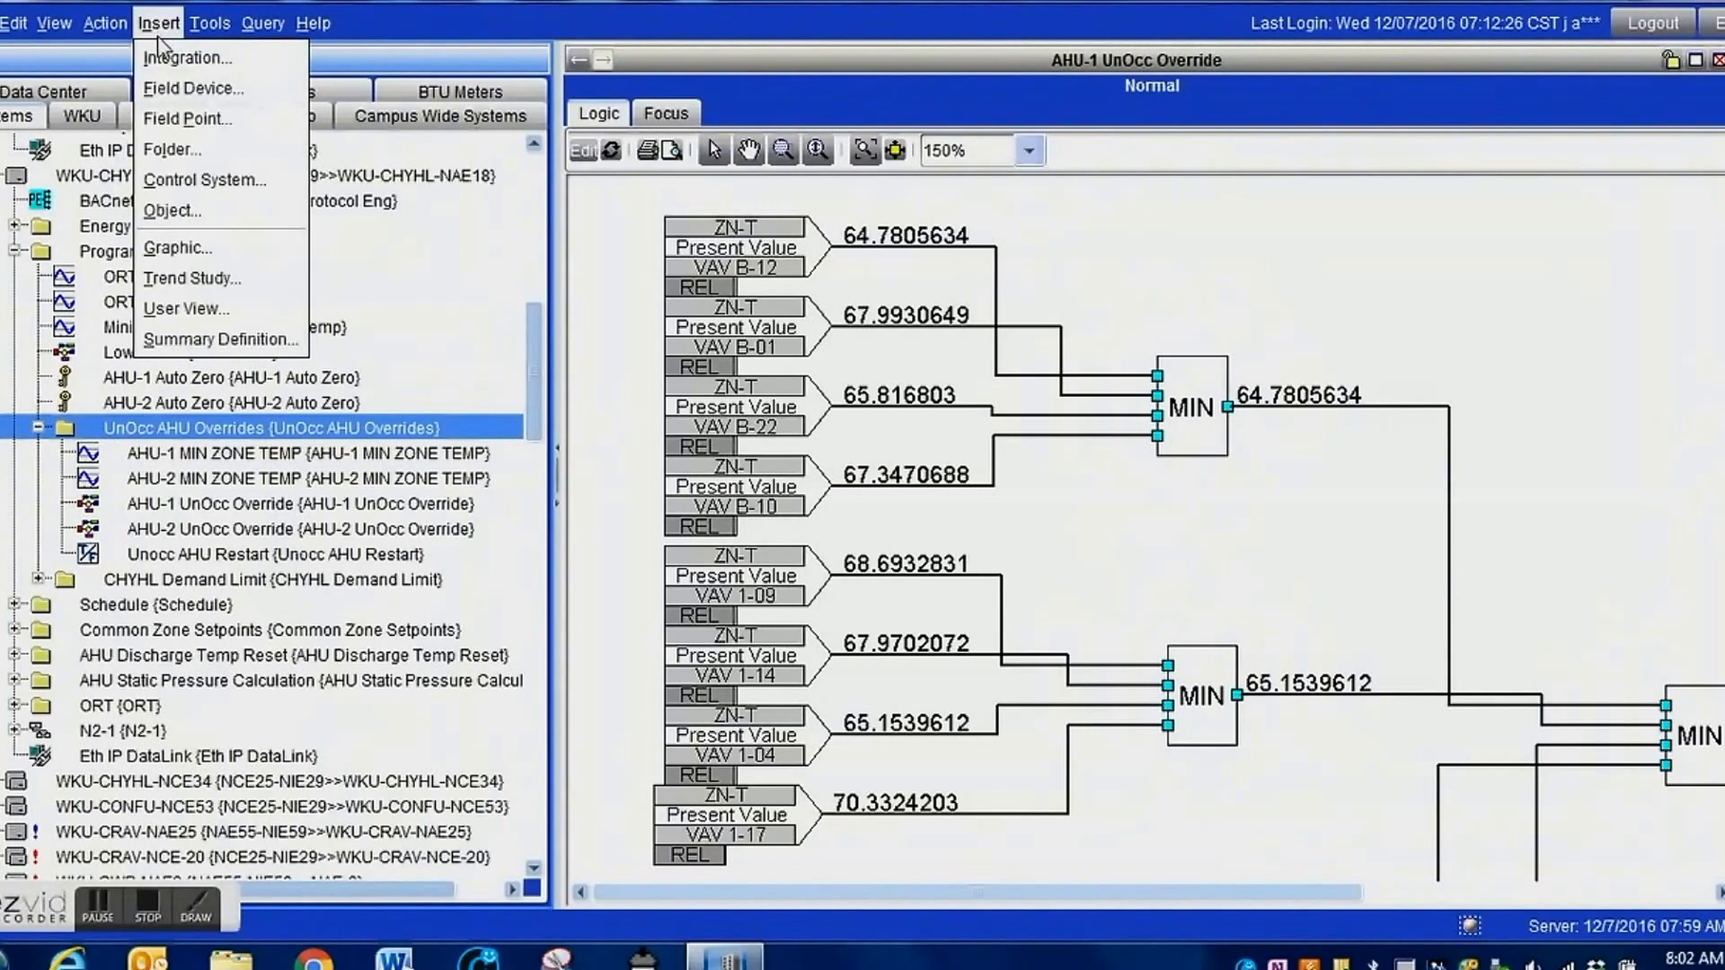
click(185, 212)
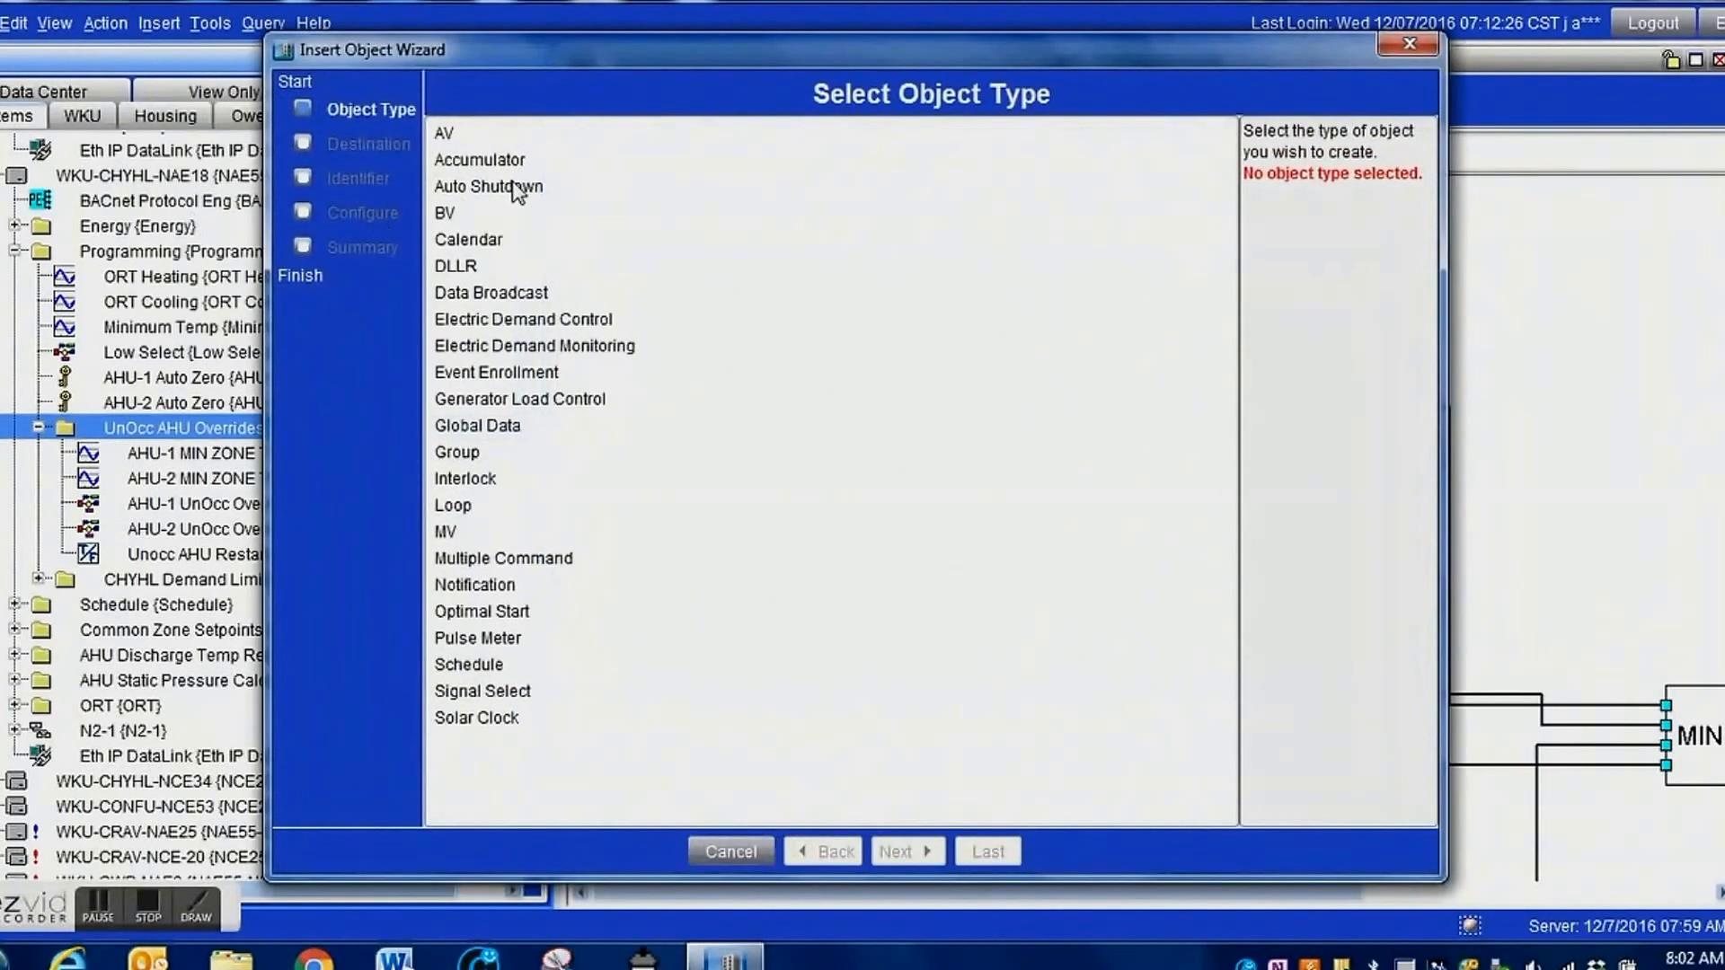
click(444, 135)
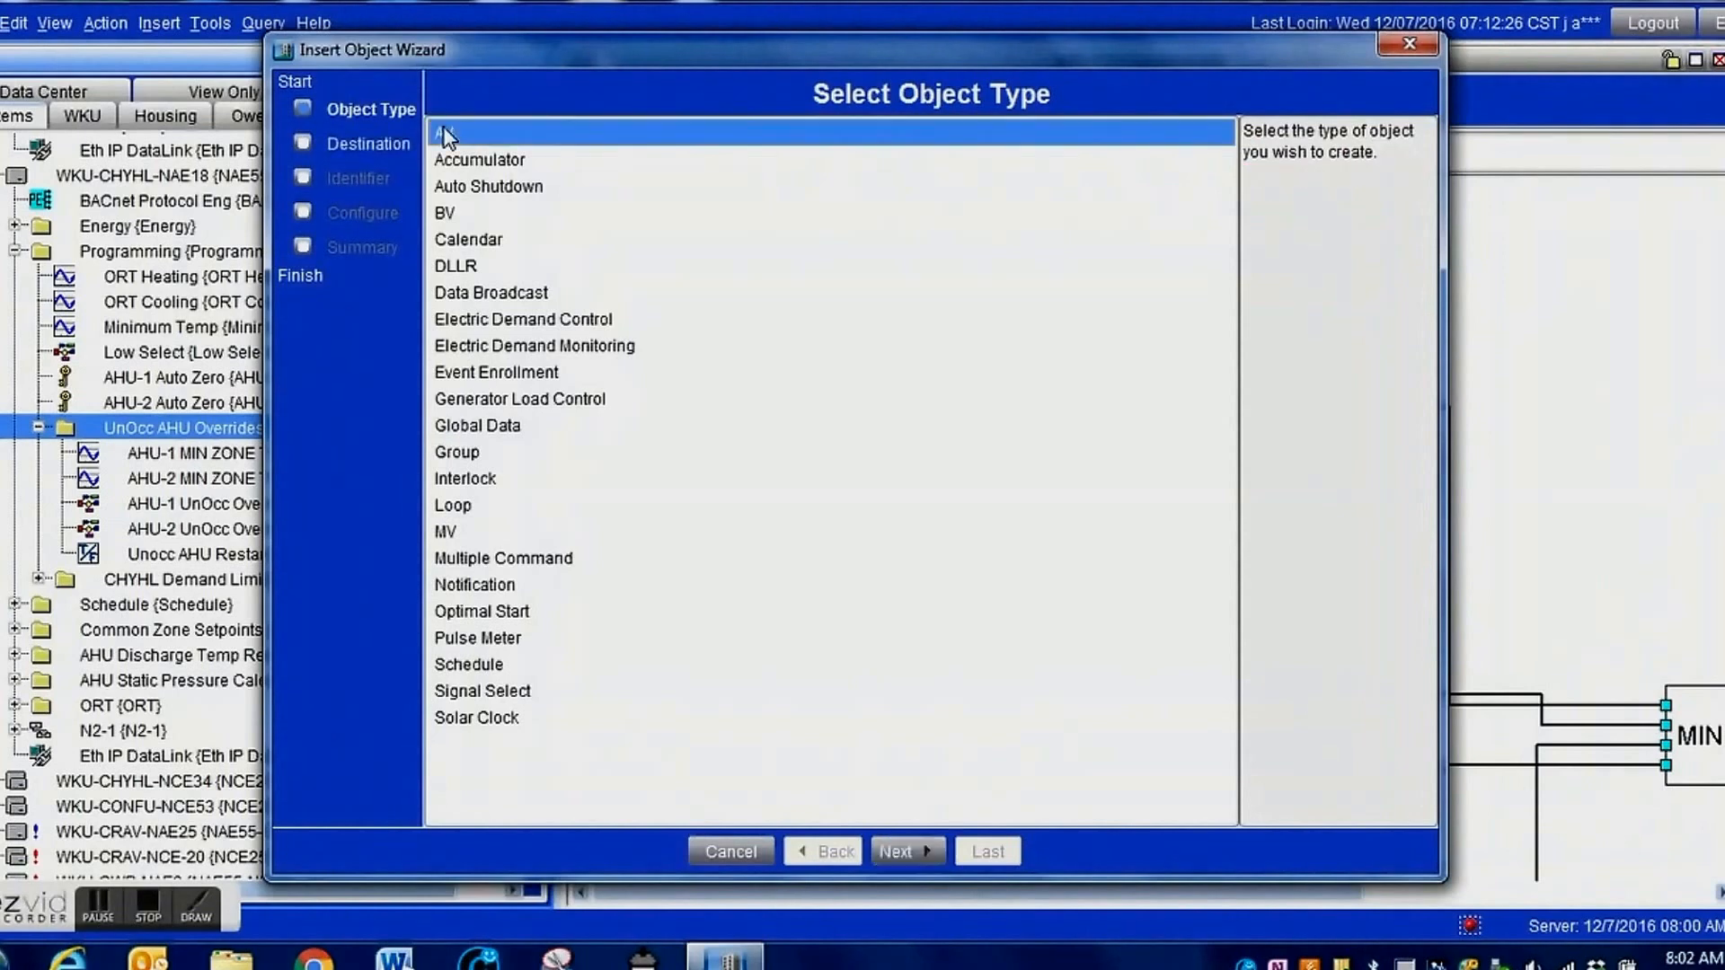
click(902, 852)
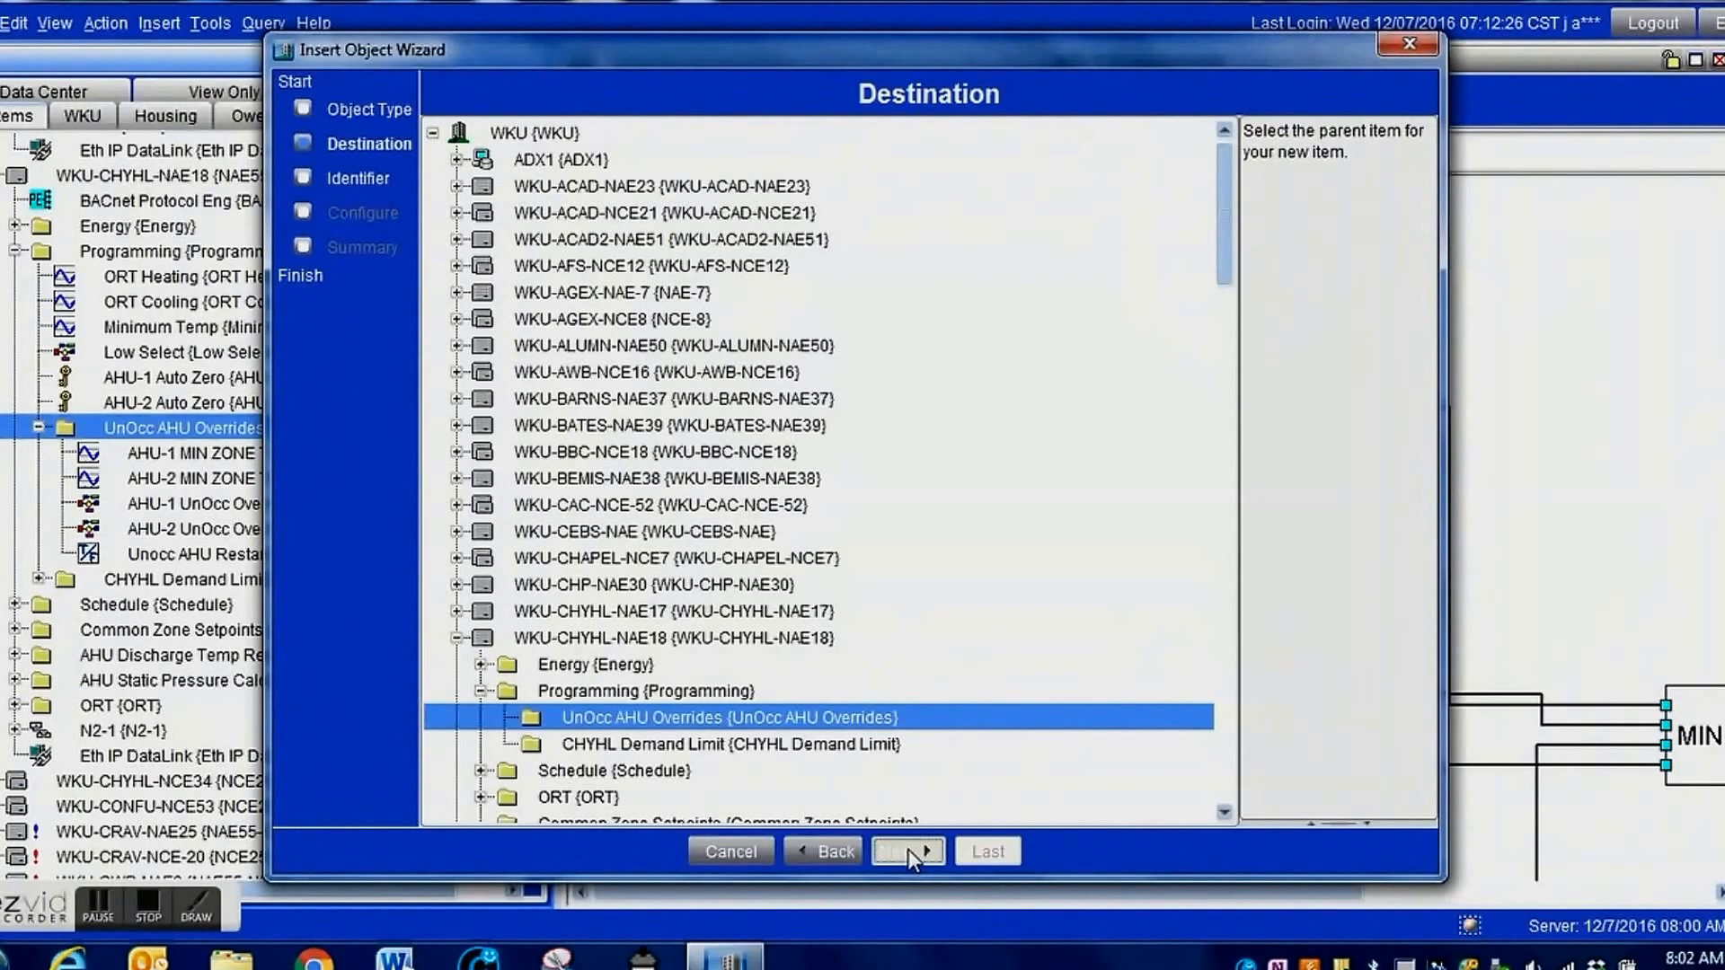
click(907, 849)
Give the new AV object the identifier AVG BLD Unocc Heating SP and continue to its configuration.
double_click(1307, 175)
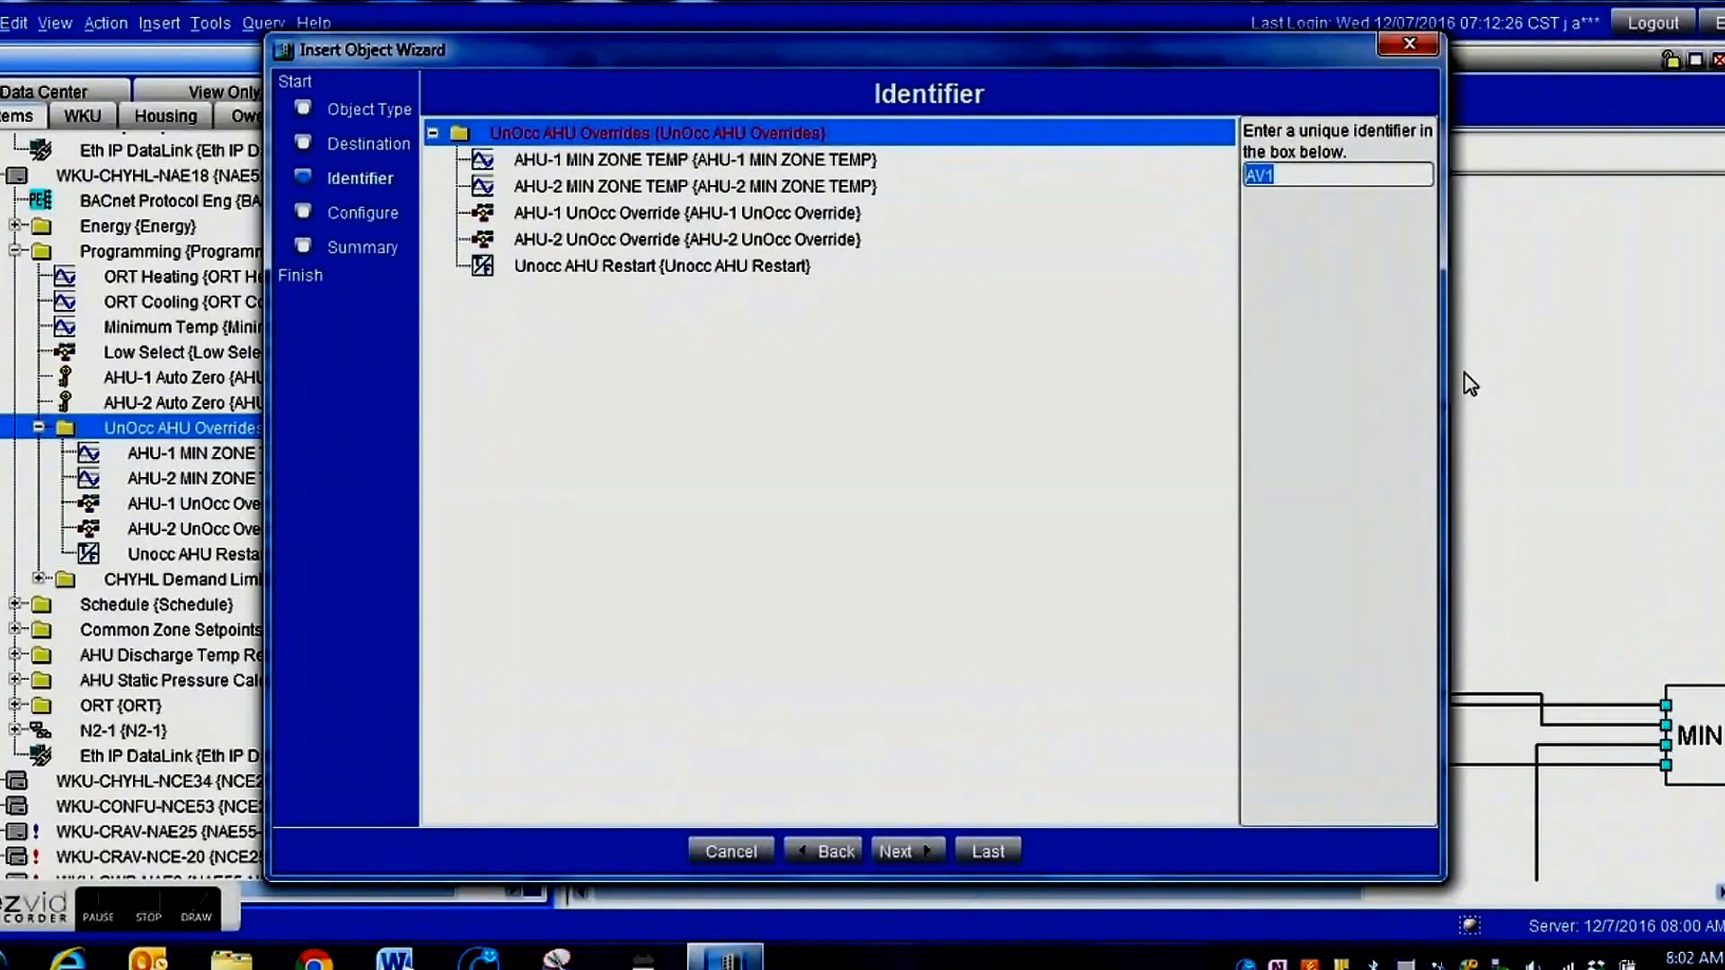
text(AVG BLD)
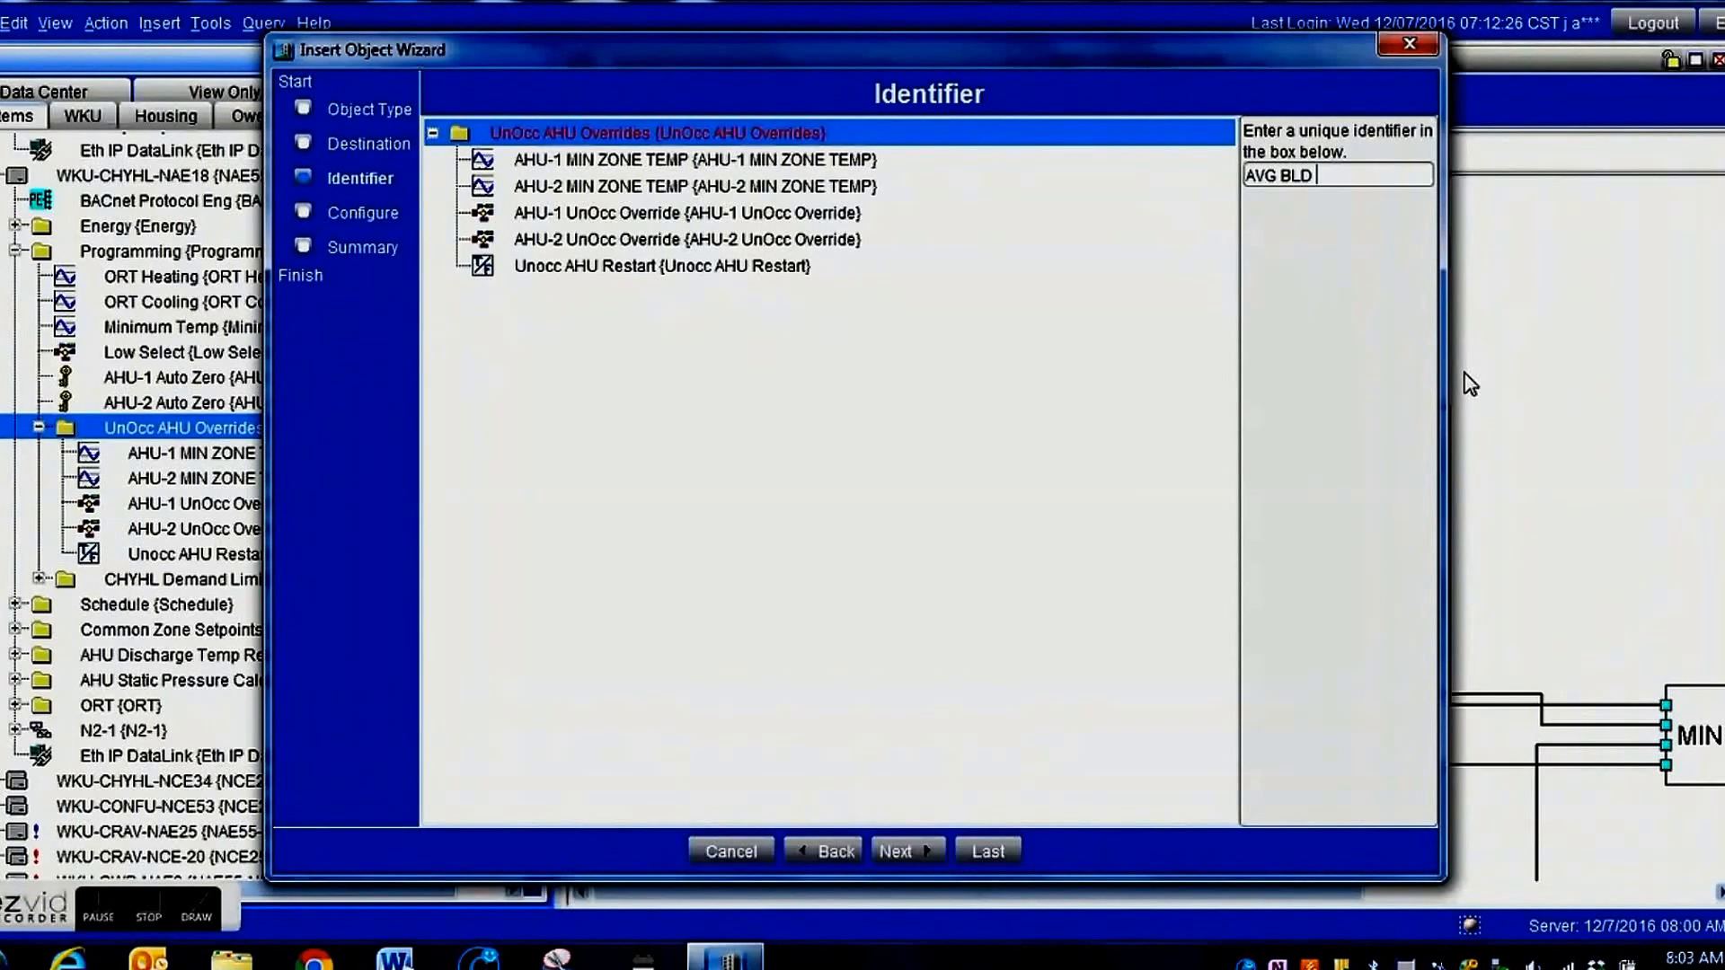
text( Unocc Heat)
key(BackSpace)
text(ing SP)
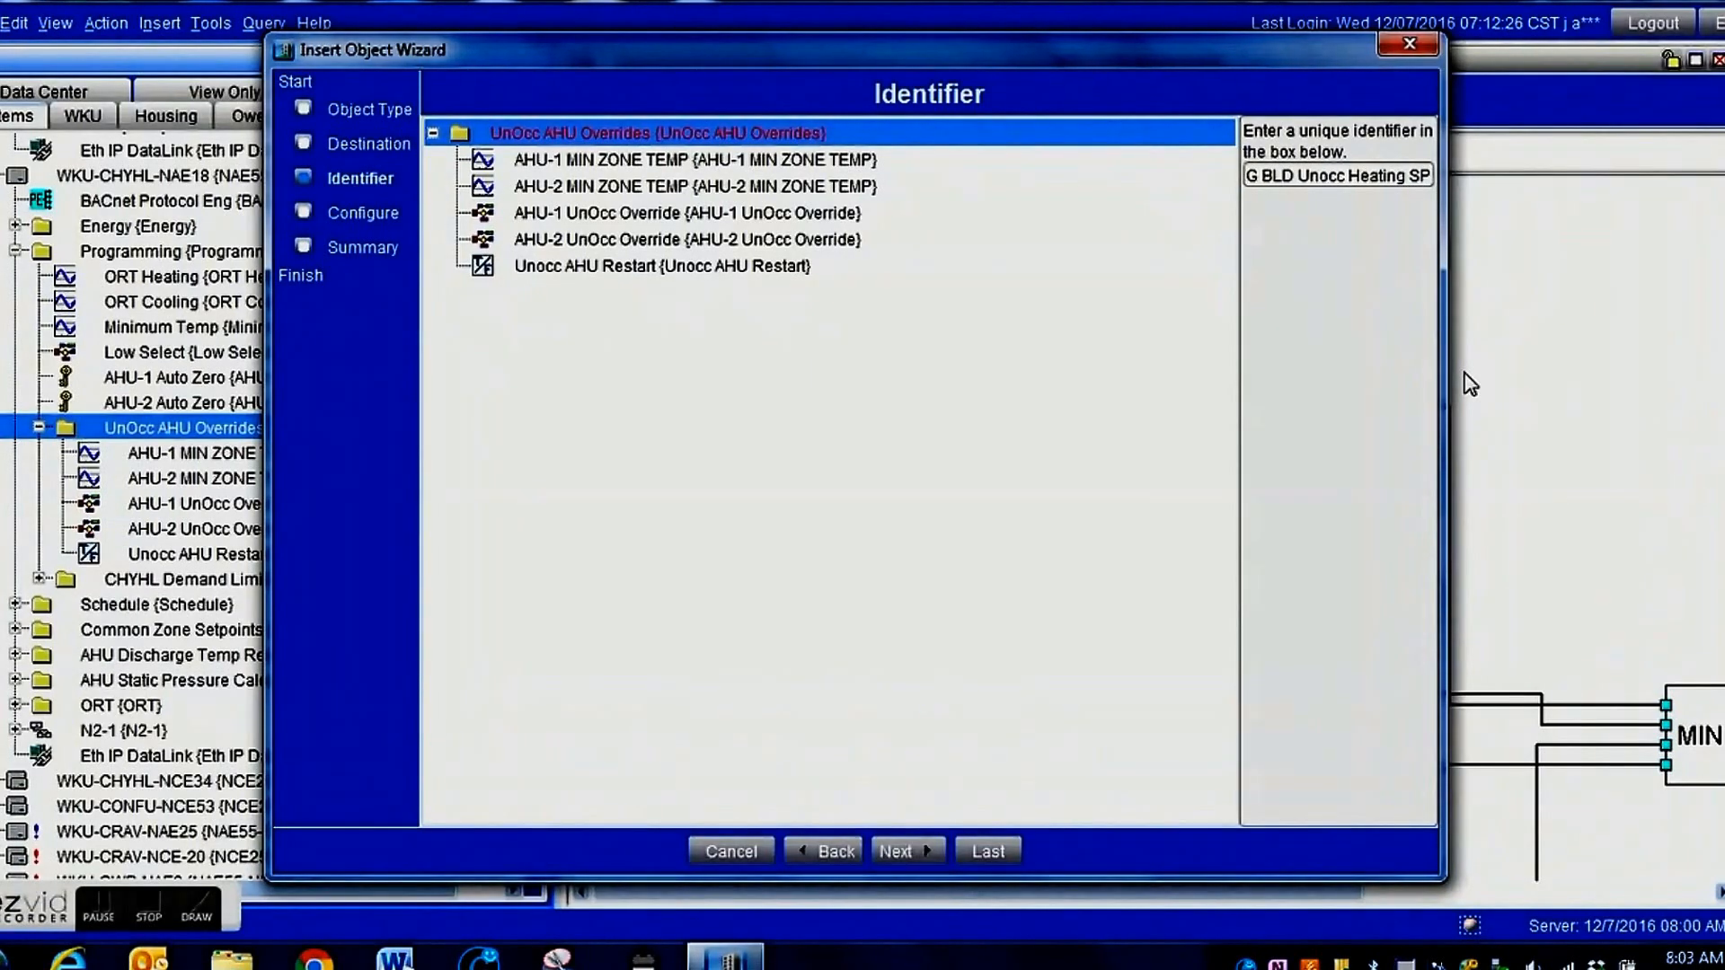
click(918, 849)
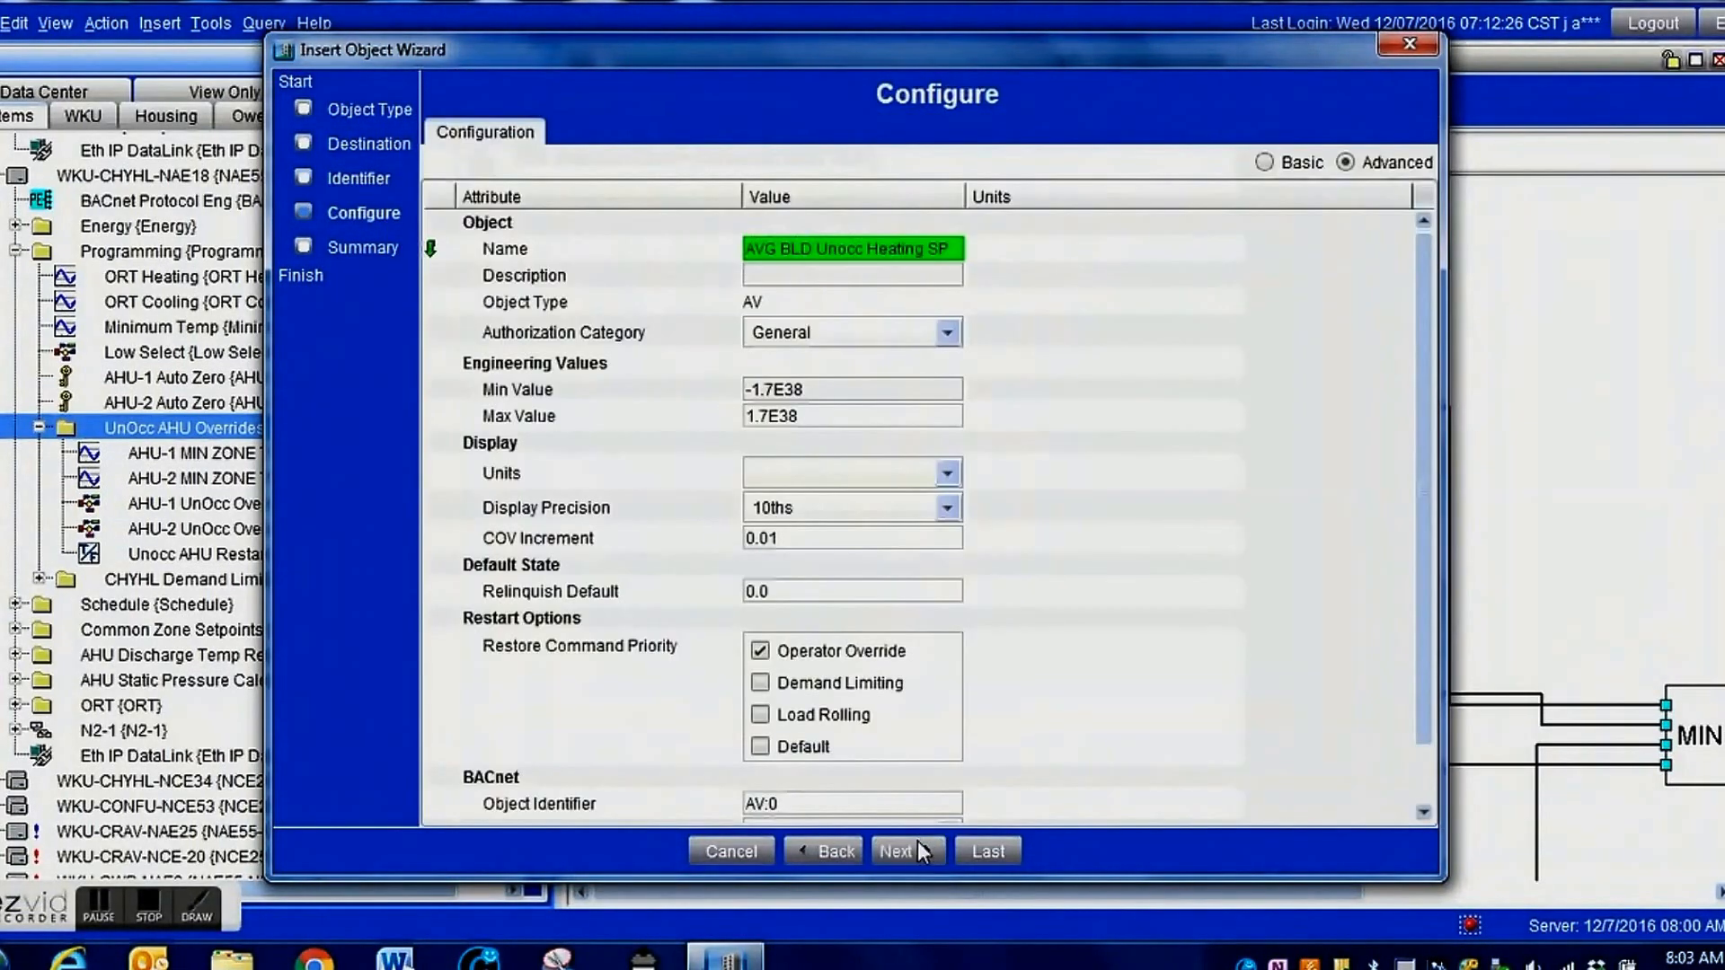
Set the display units of the AVG BLD Unocc Heating SP object to deg F.
click(946, 472)
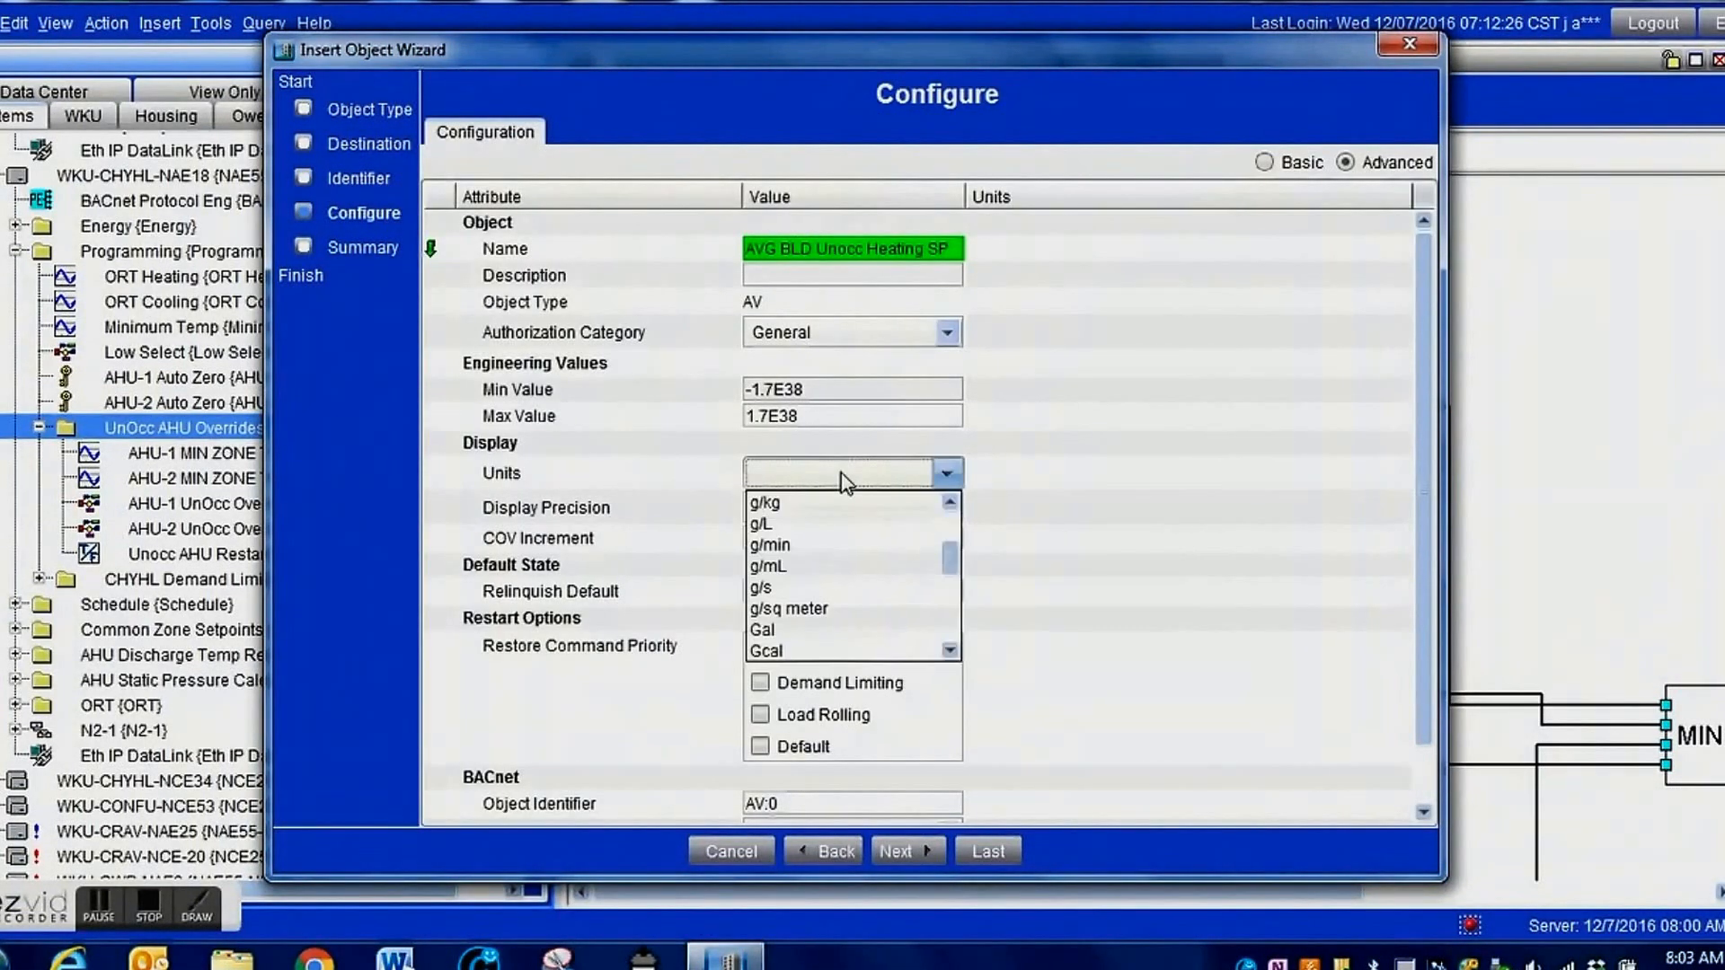
key(d)
key(d)
key(d)
key(d)
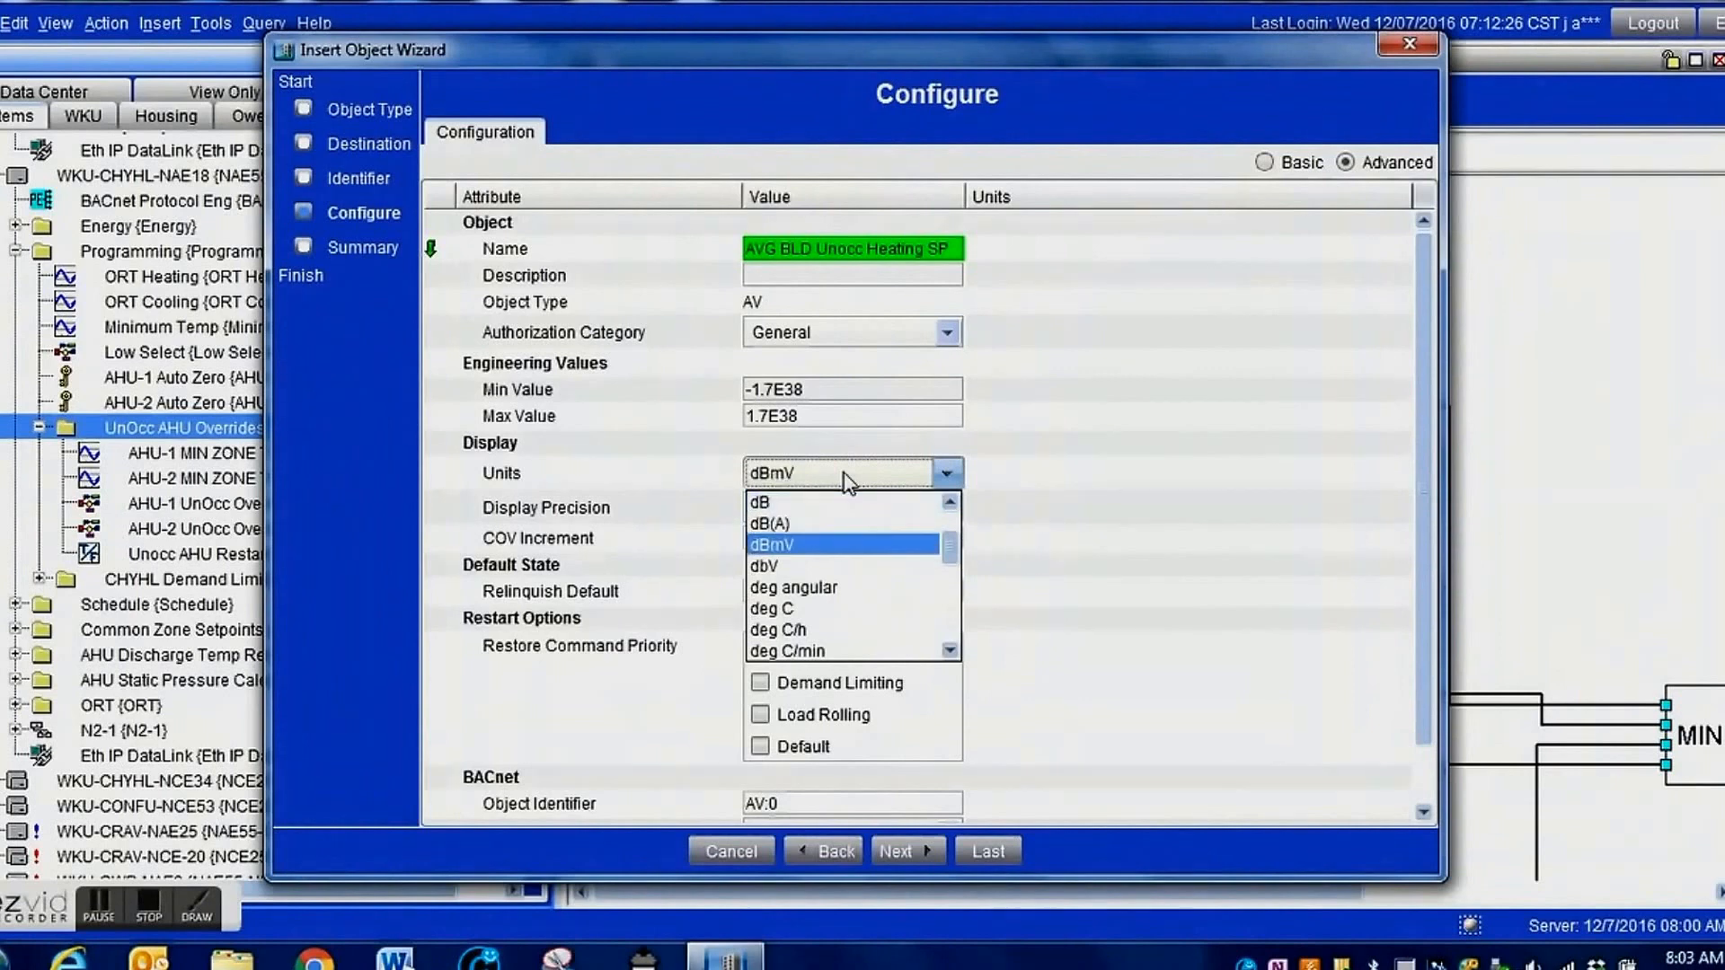
drag(951, 551, 953, 579)
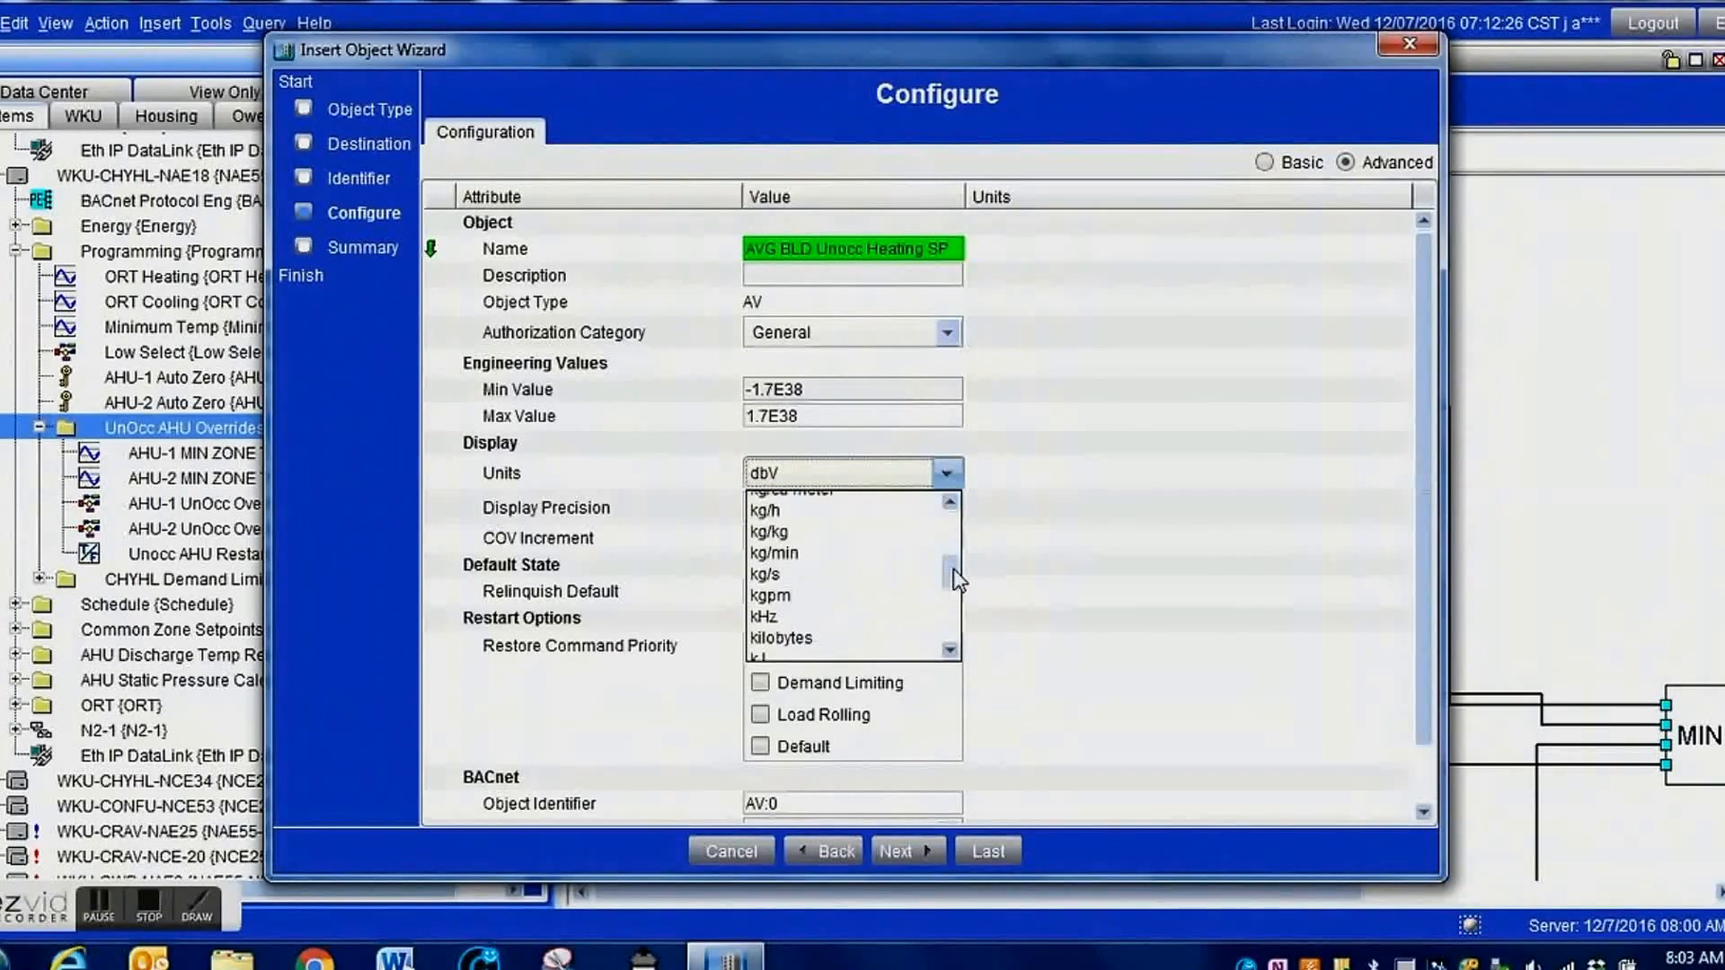
key(d)
click(853, 609)
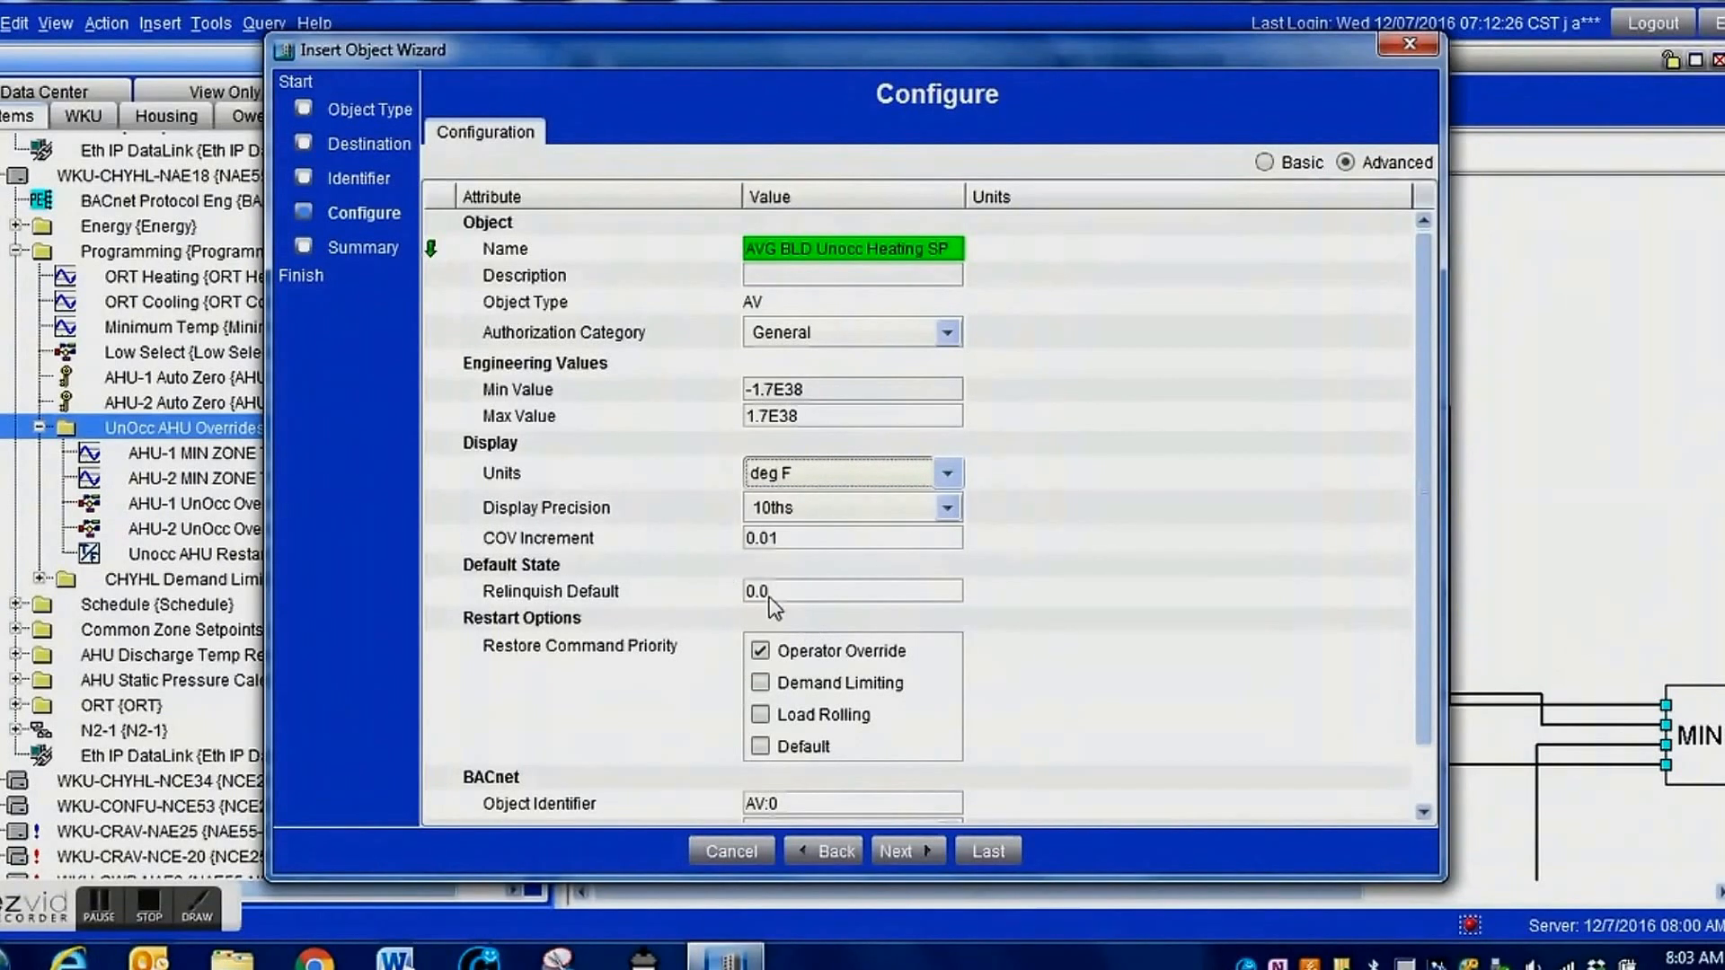
Set the relinquish default to 60 deg F and finish creating the setpoint object without adding extensions.
click(793, 595)
text(60)
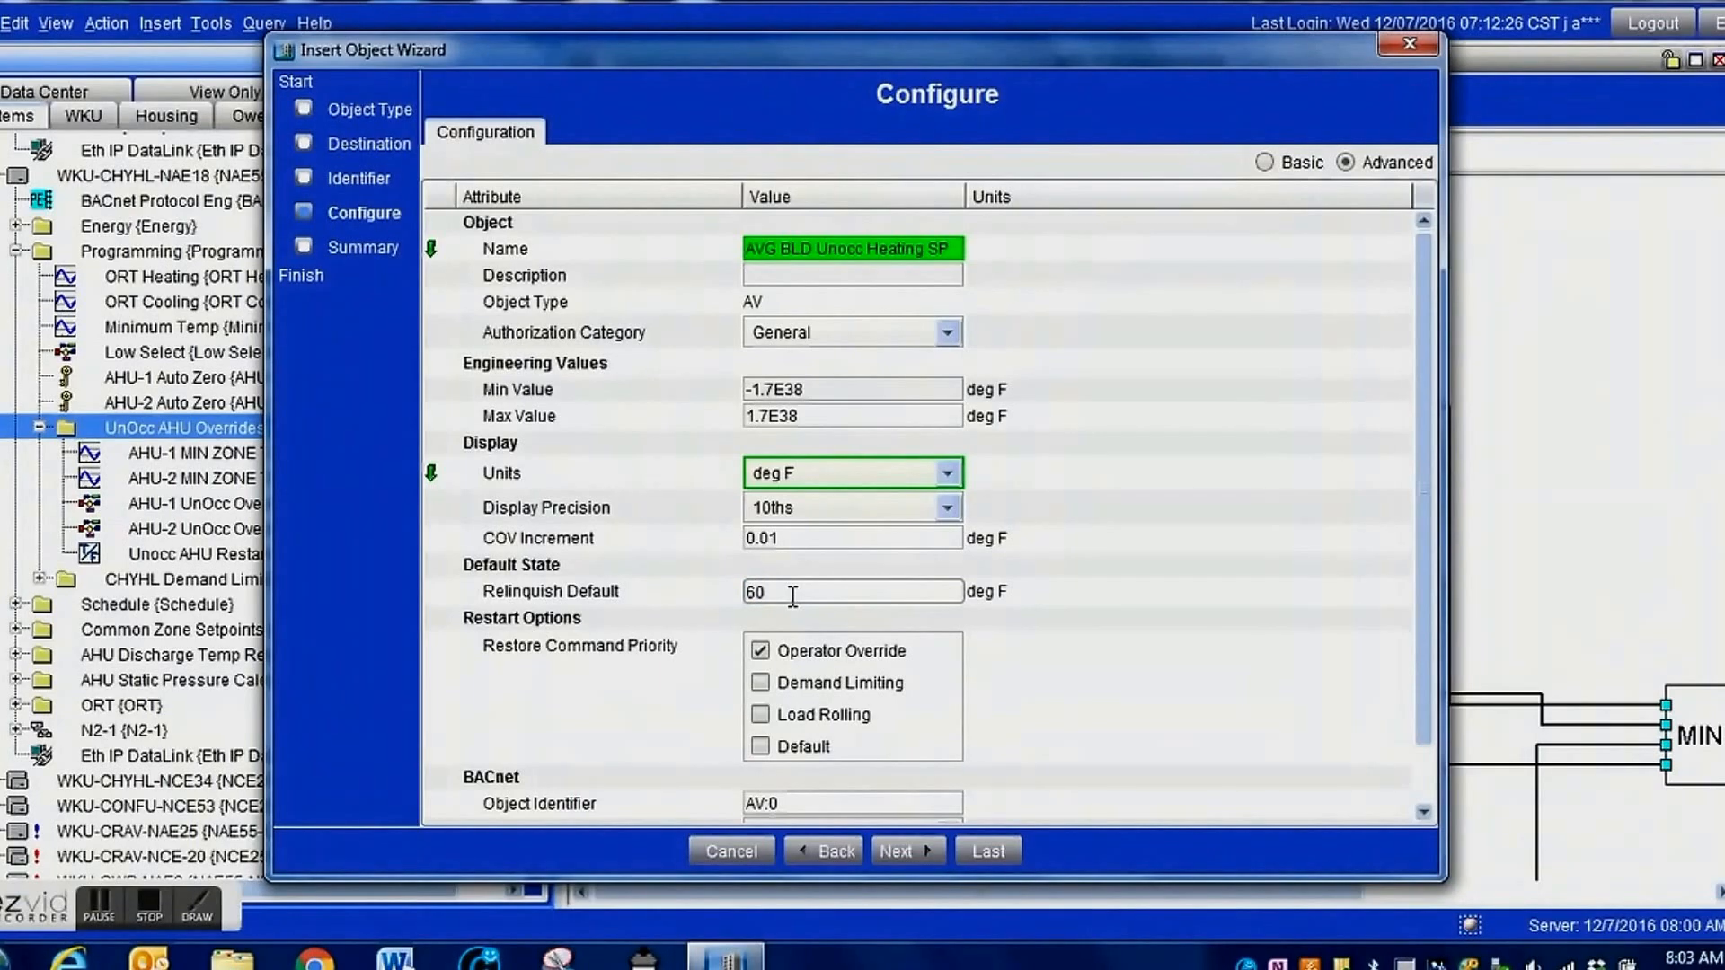
click(916, 852)
click(964, 854)
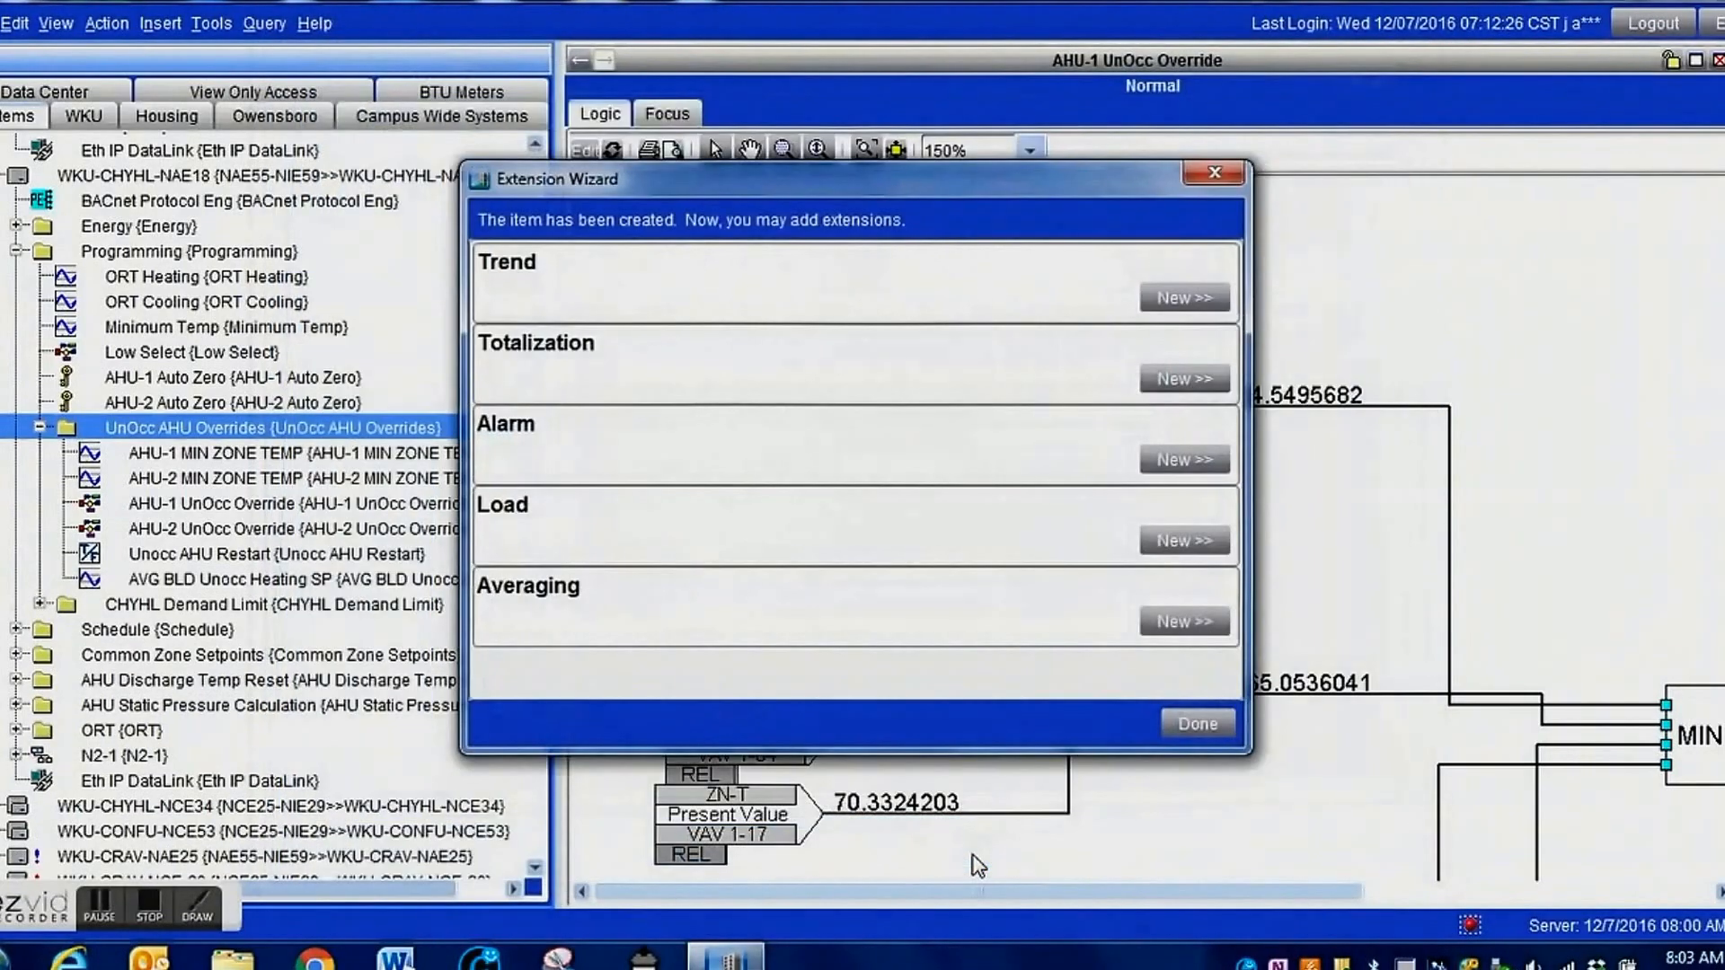
click(1195, 723)
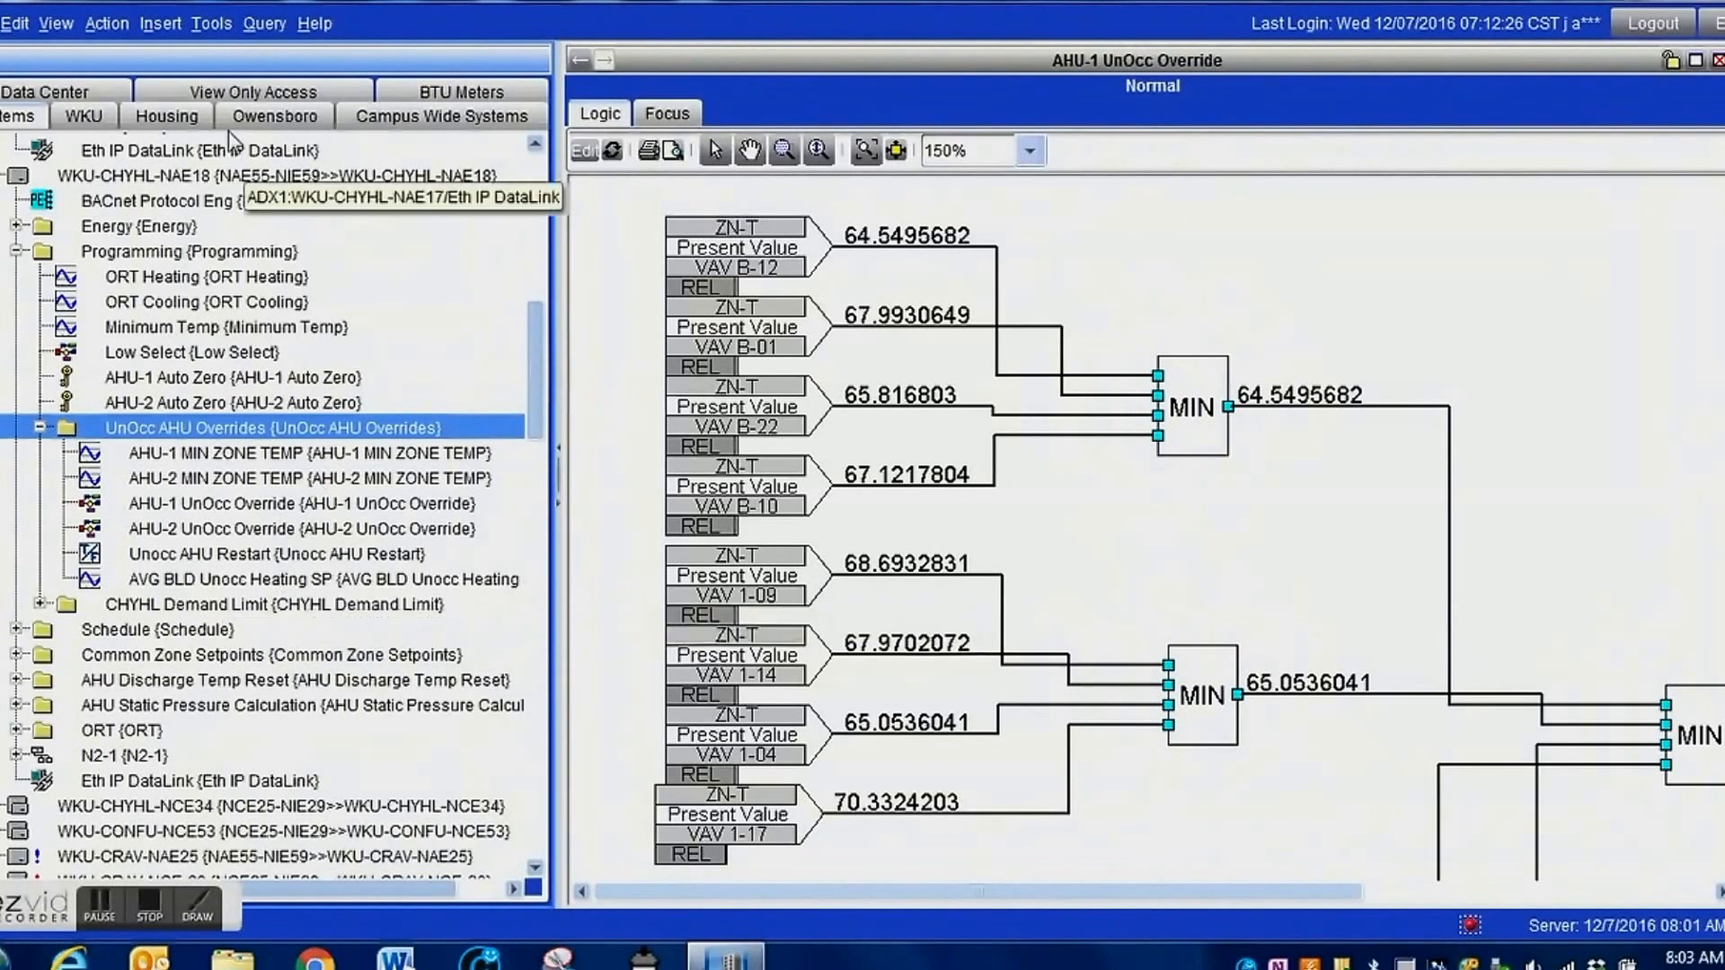
Start inserting a second AV object in the UnOcc AHU Overrides folder and select its default identifier for replacement.
click(157, 34)
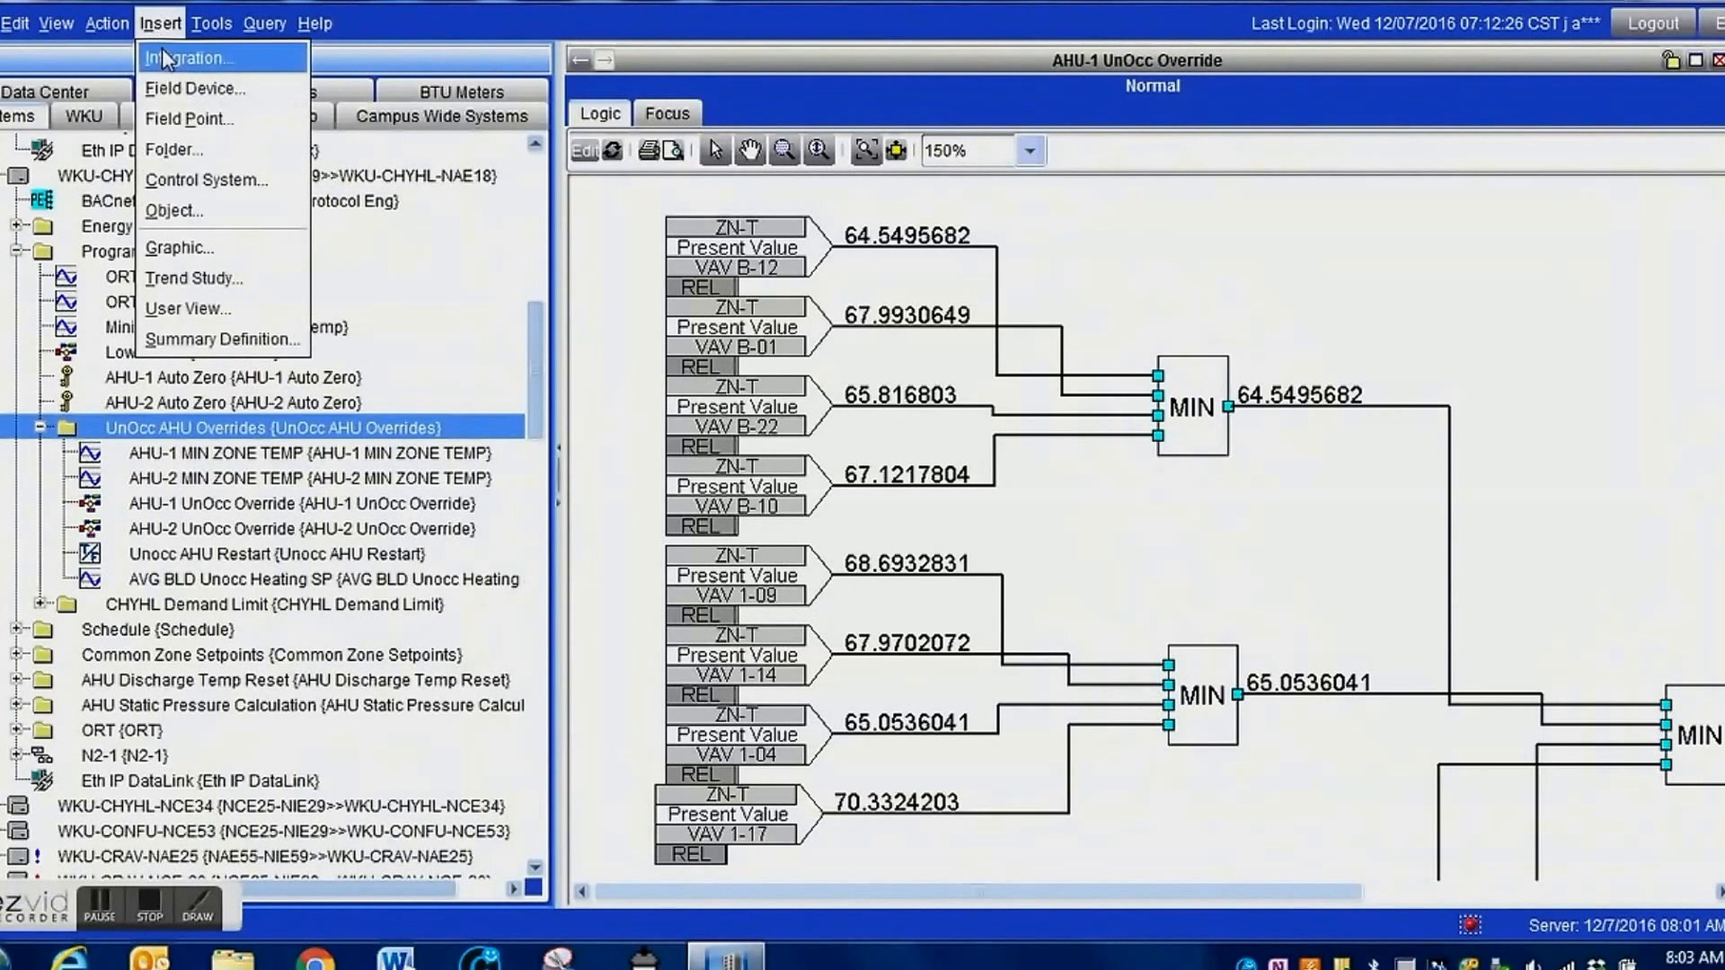
click(189, 212)
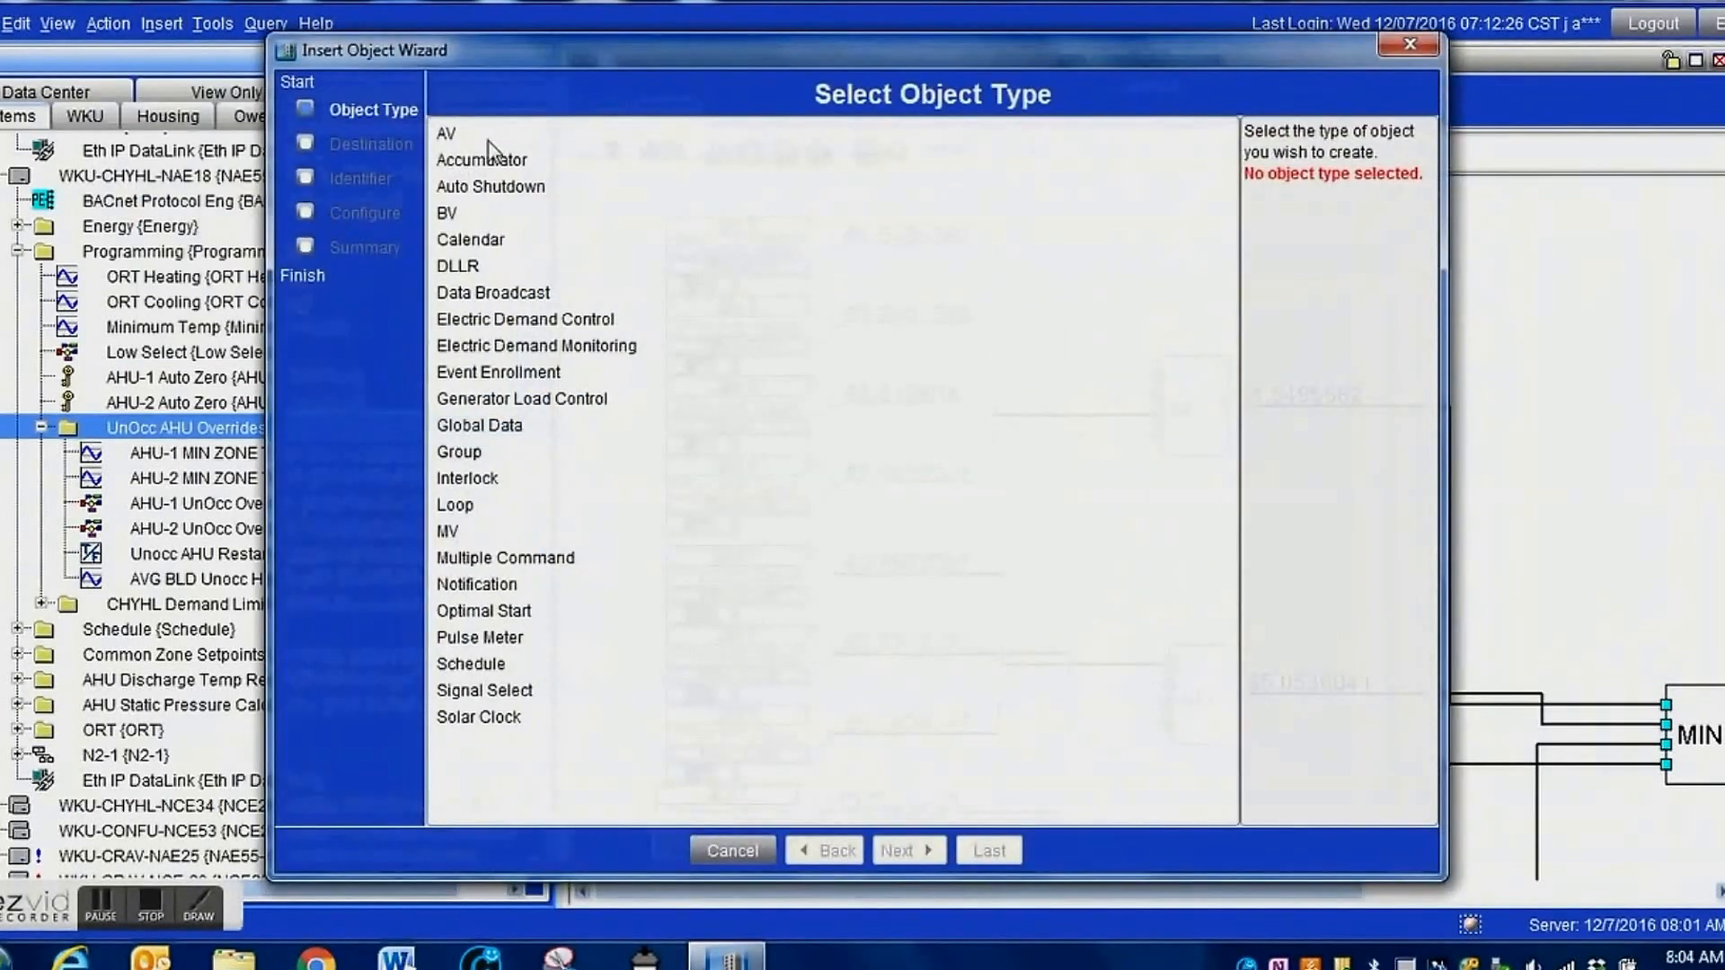
click(464, 133)
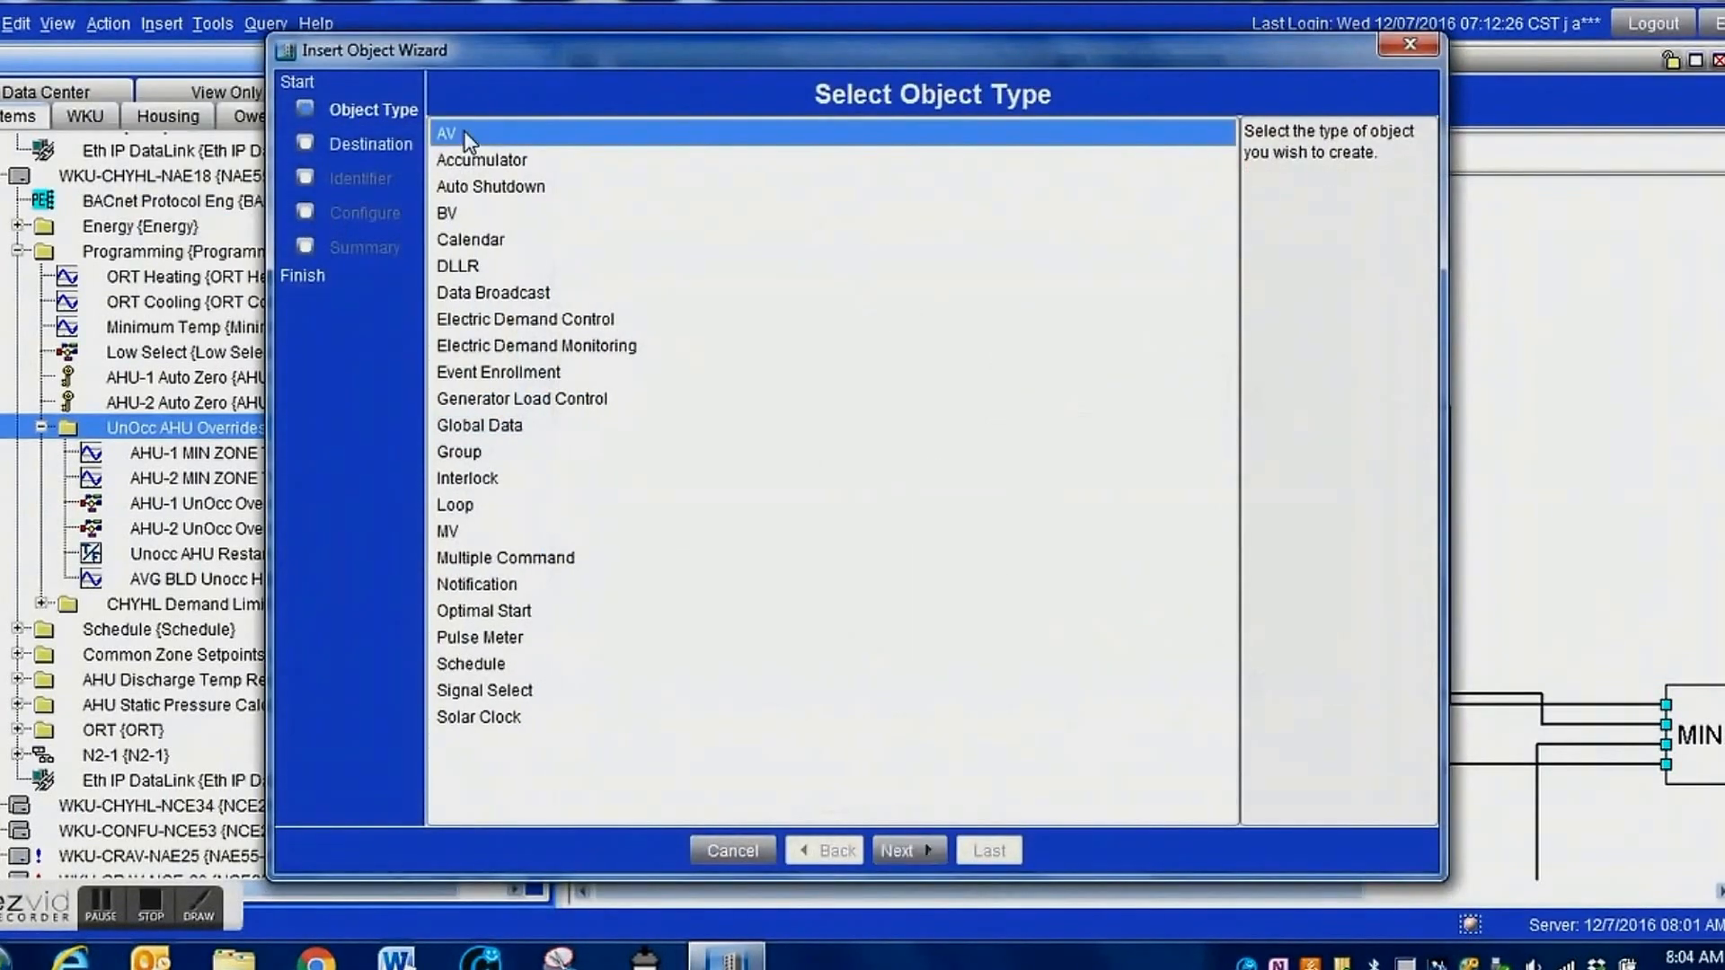
click(901, 849)
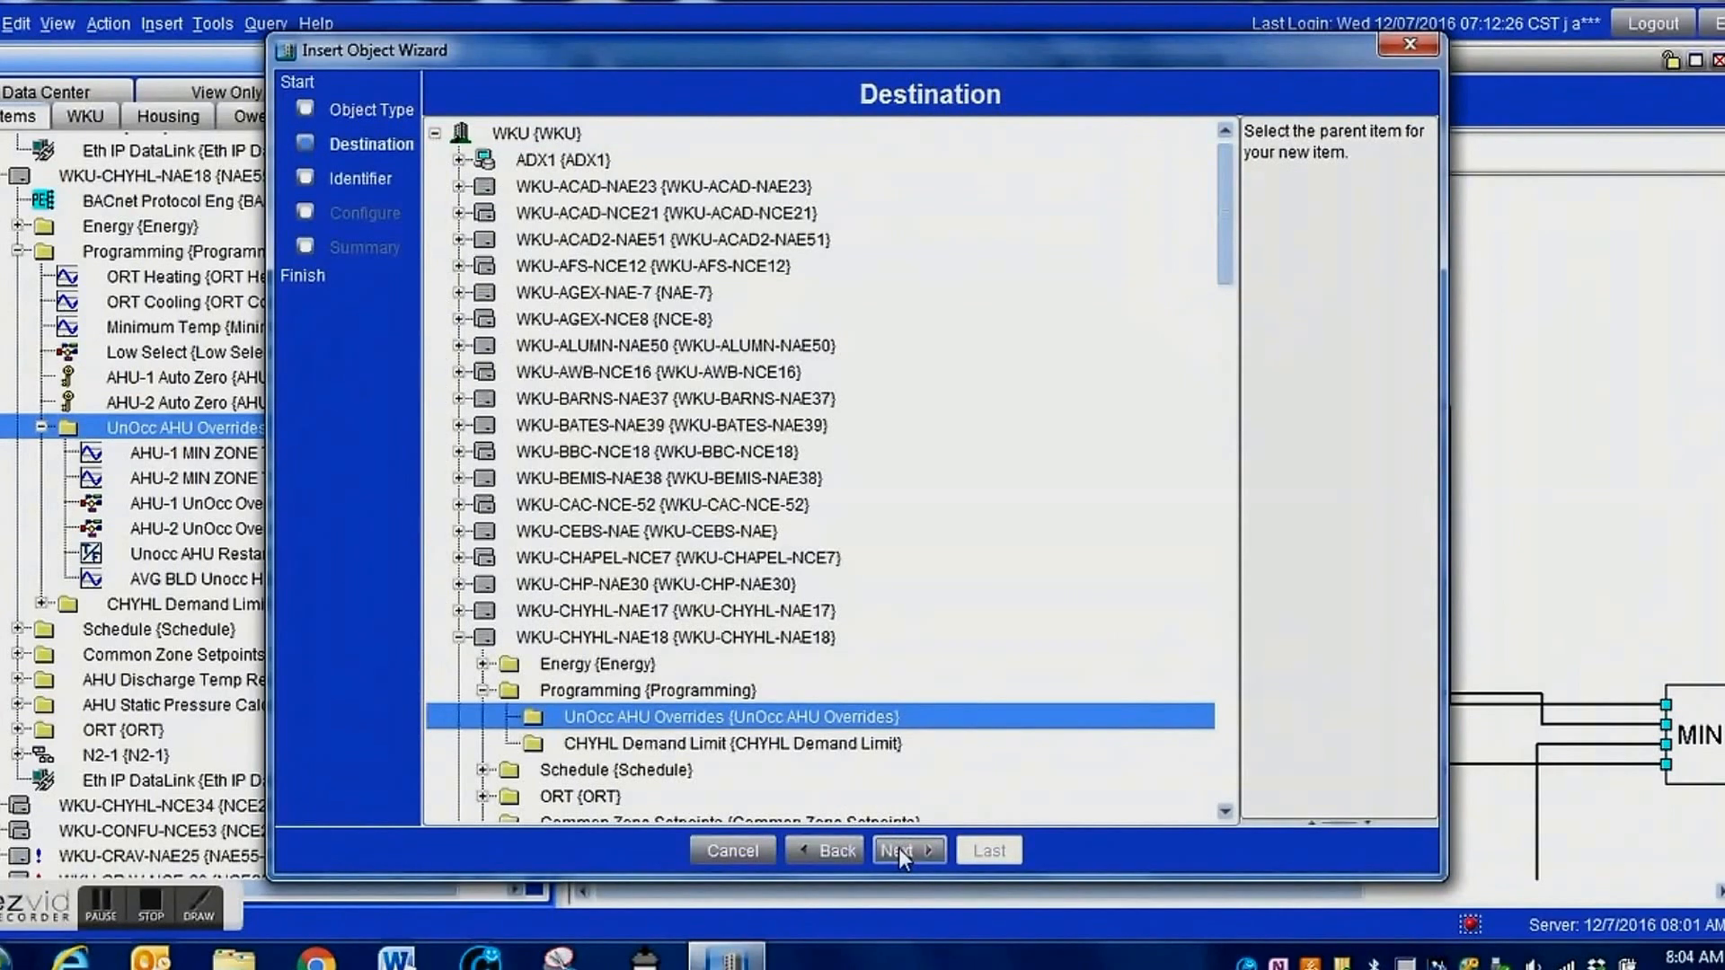
click(898, 848)
double_click(1298, 184)
text(A)
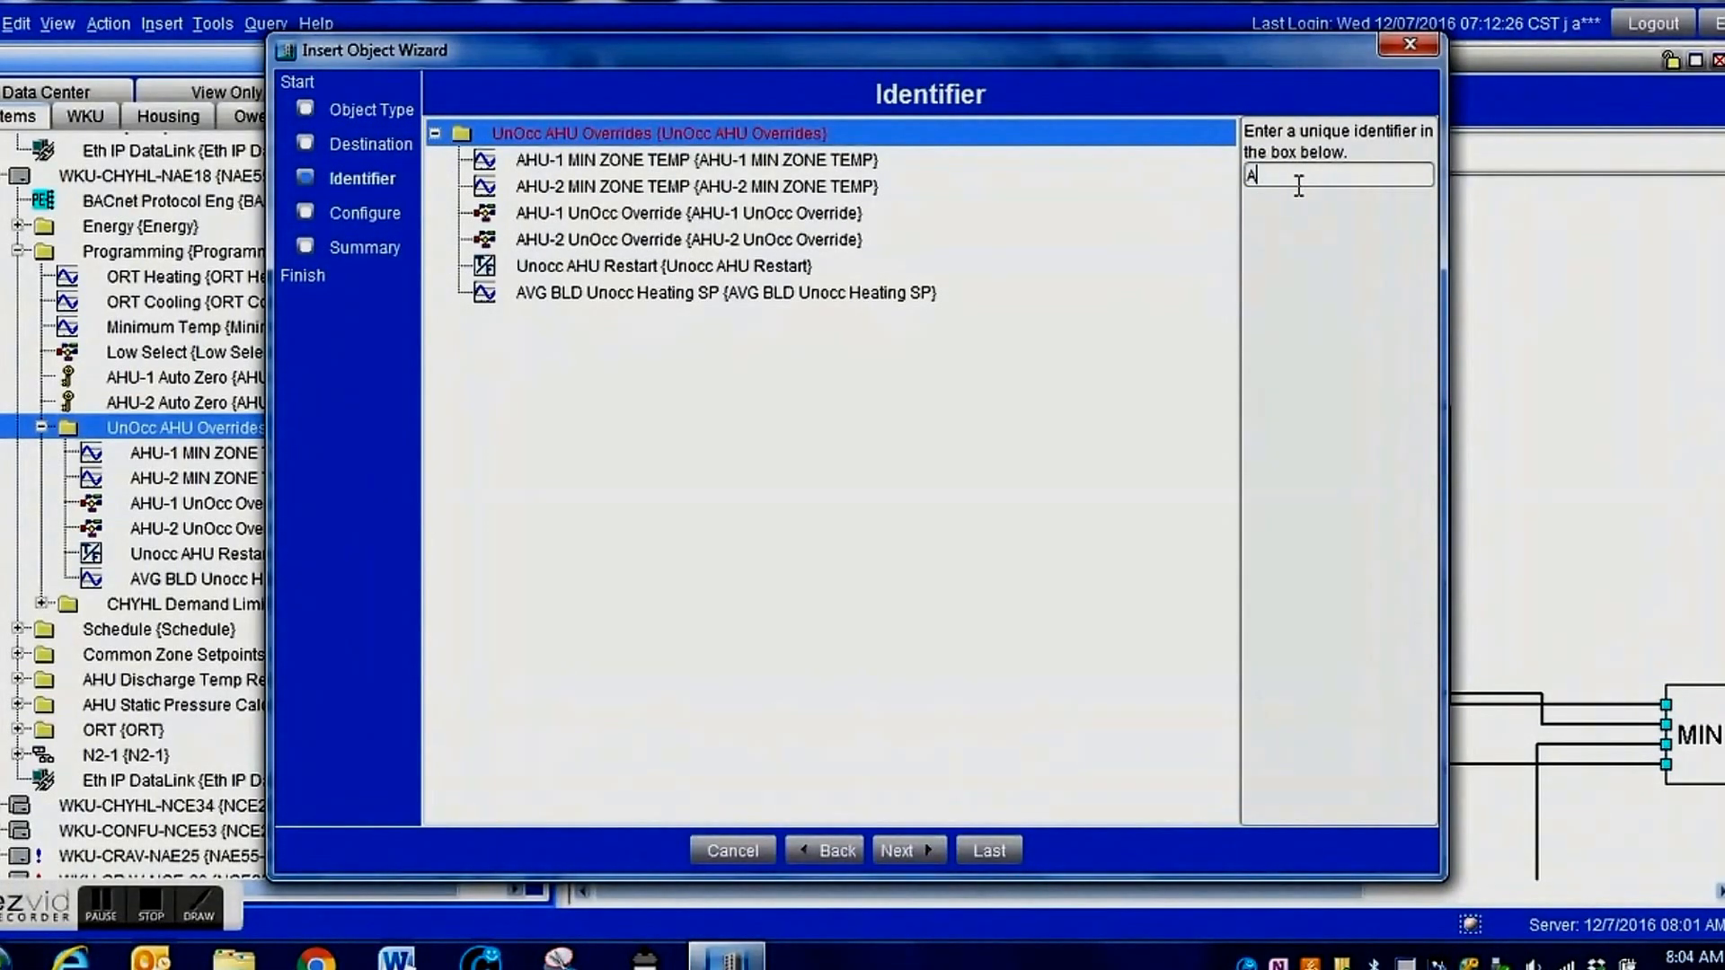
text(VG BLD)
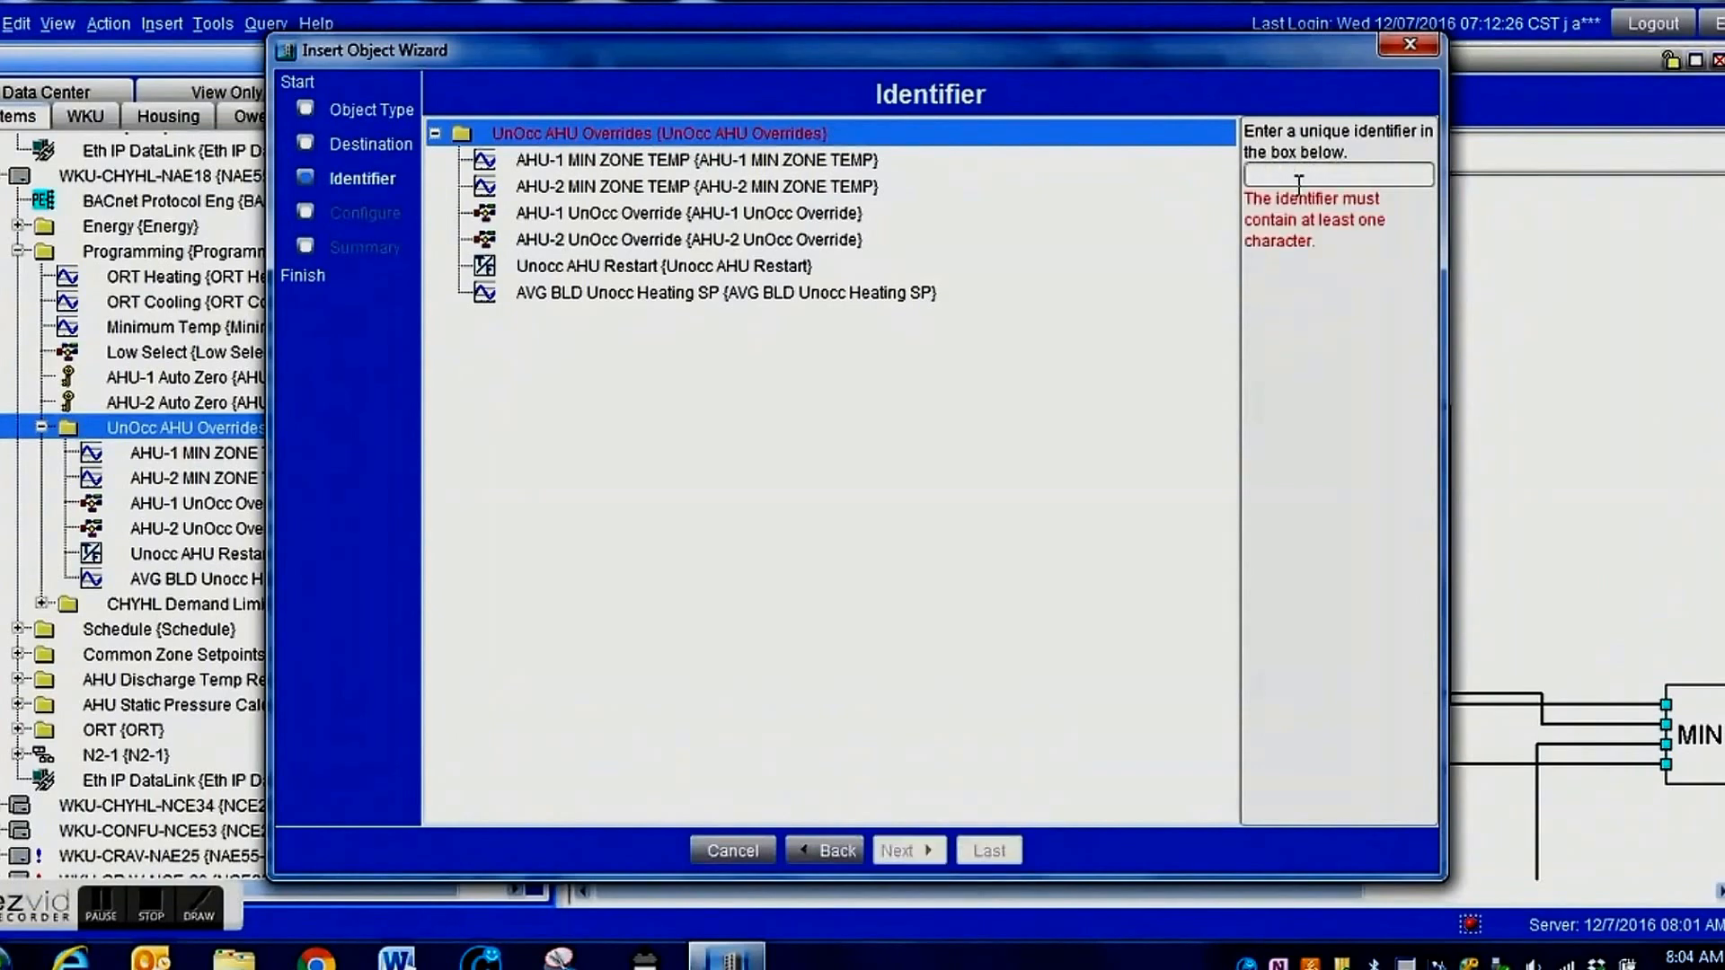
Enter MIN BLD Unocc Heating SP as the identifier of the second AV object.
text(MIN BLD Unocc He)
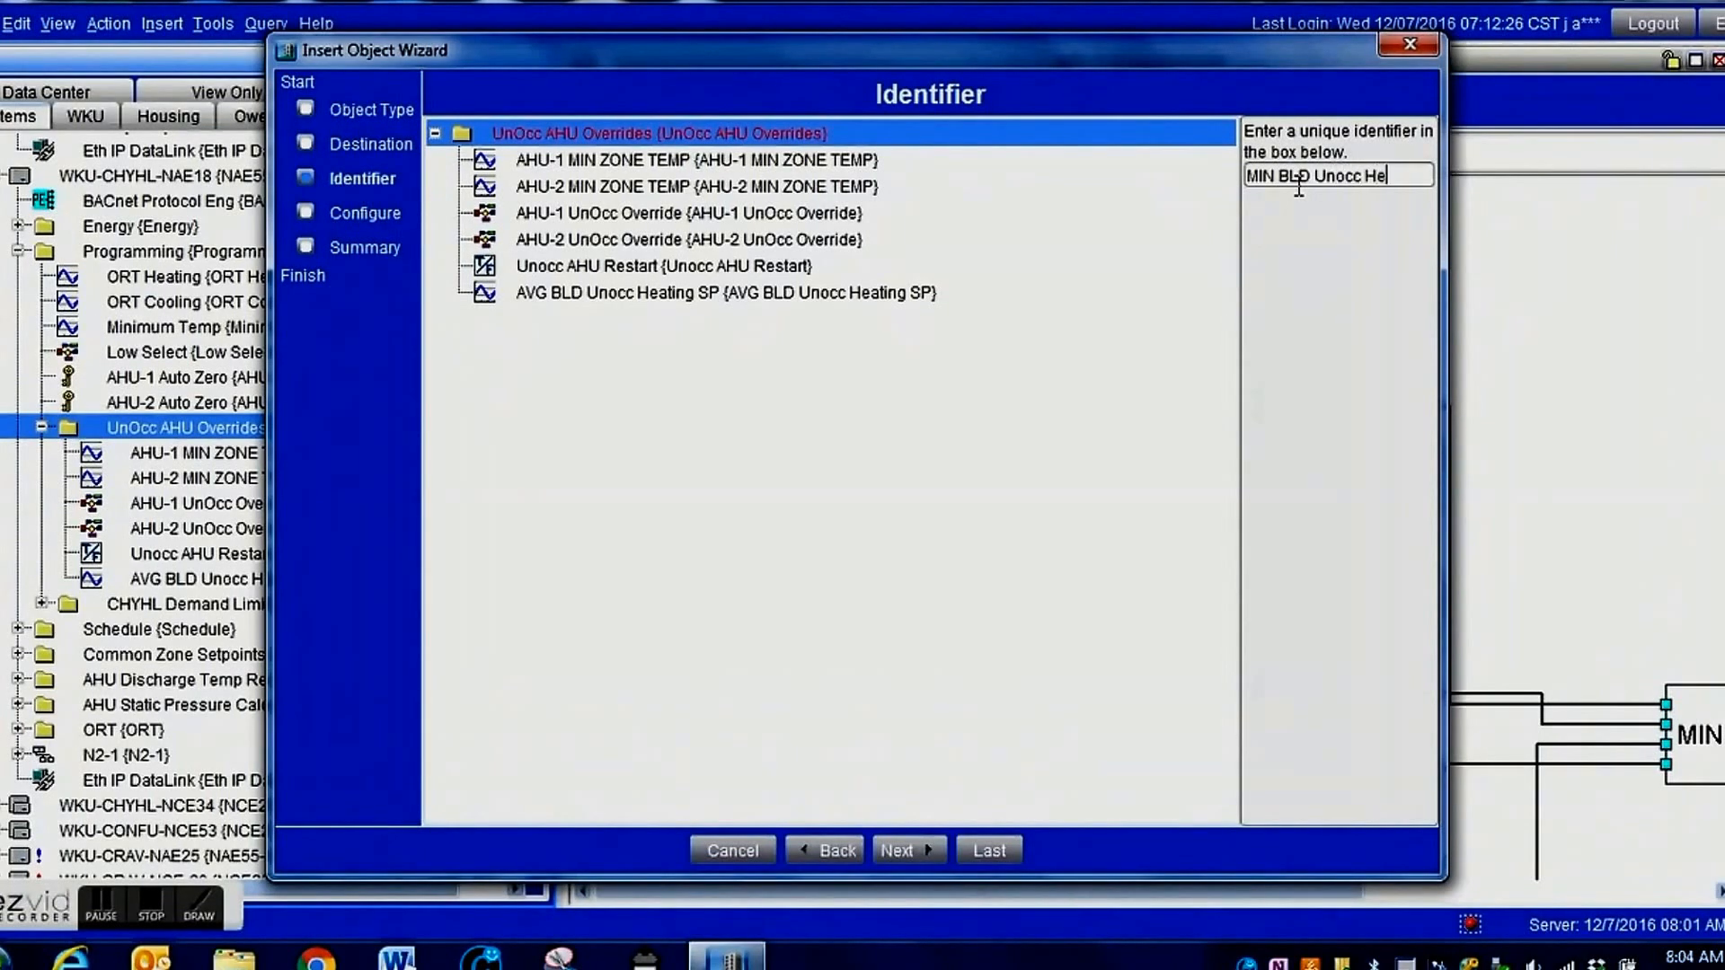
text(ating SP)
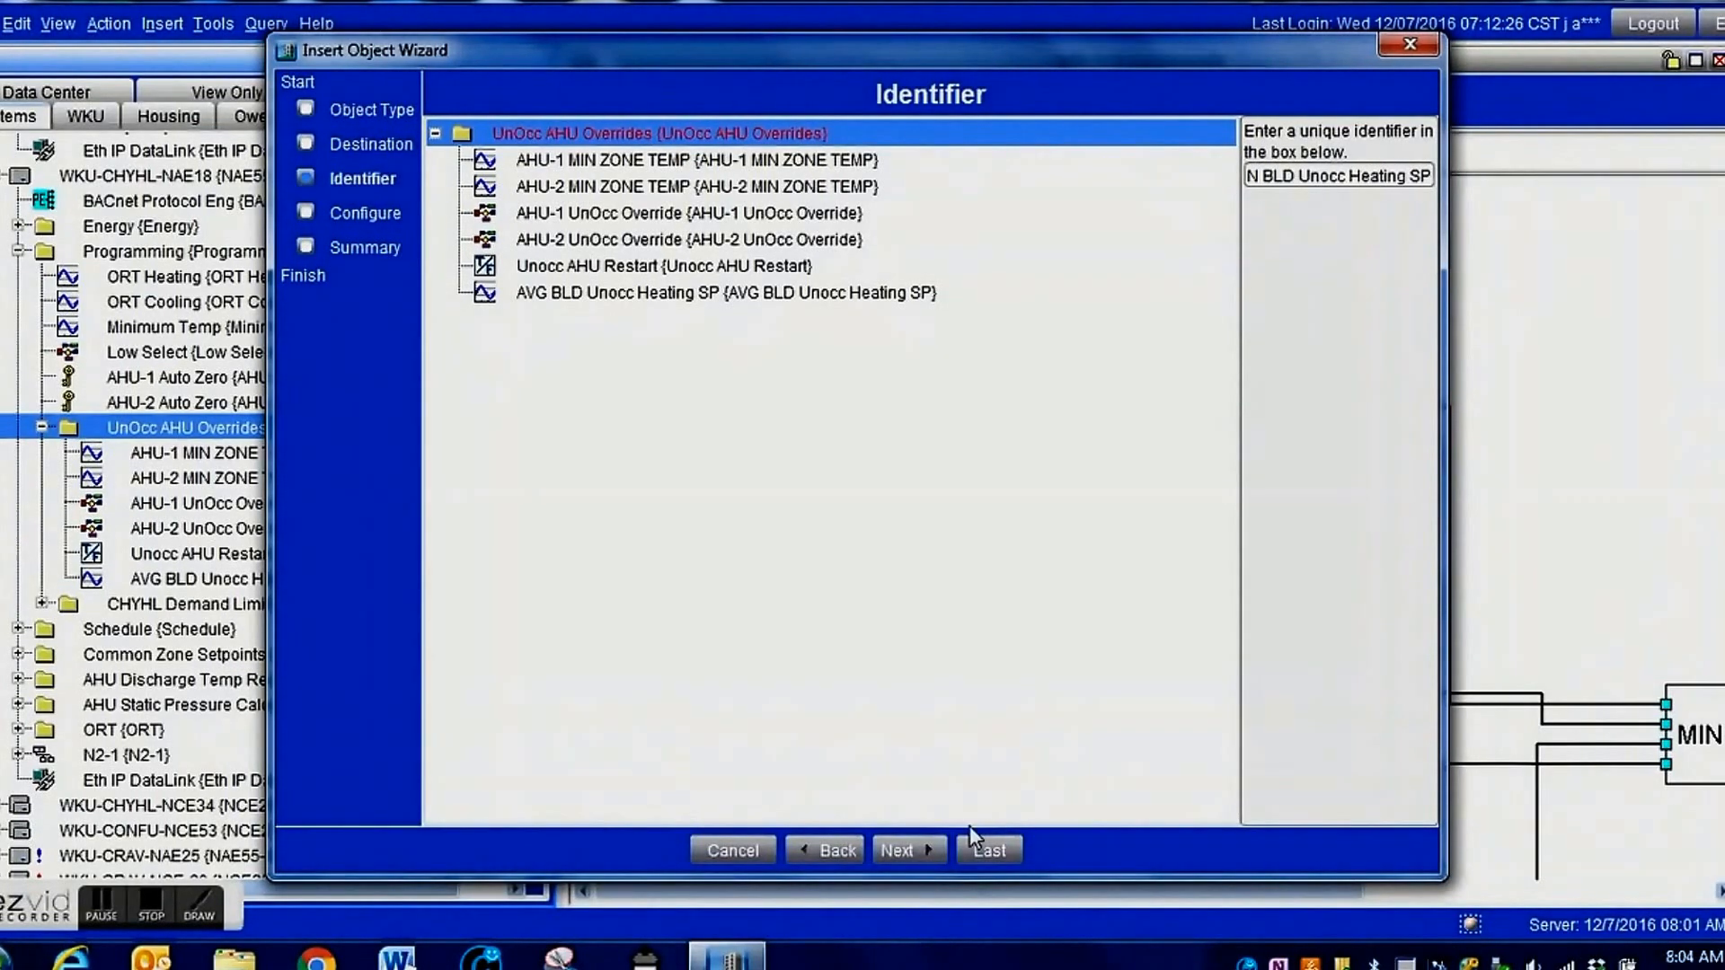
Continue to the new MIN BLD Unocc Heating SP object's configuration and set its display units to deg F.
click(927, 854)
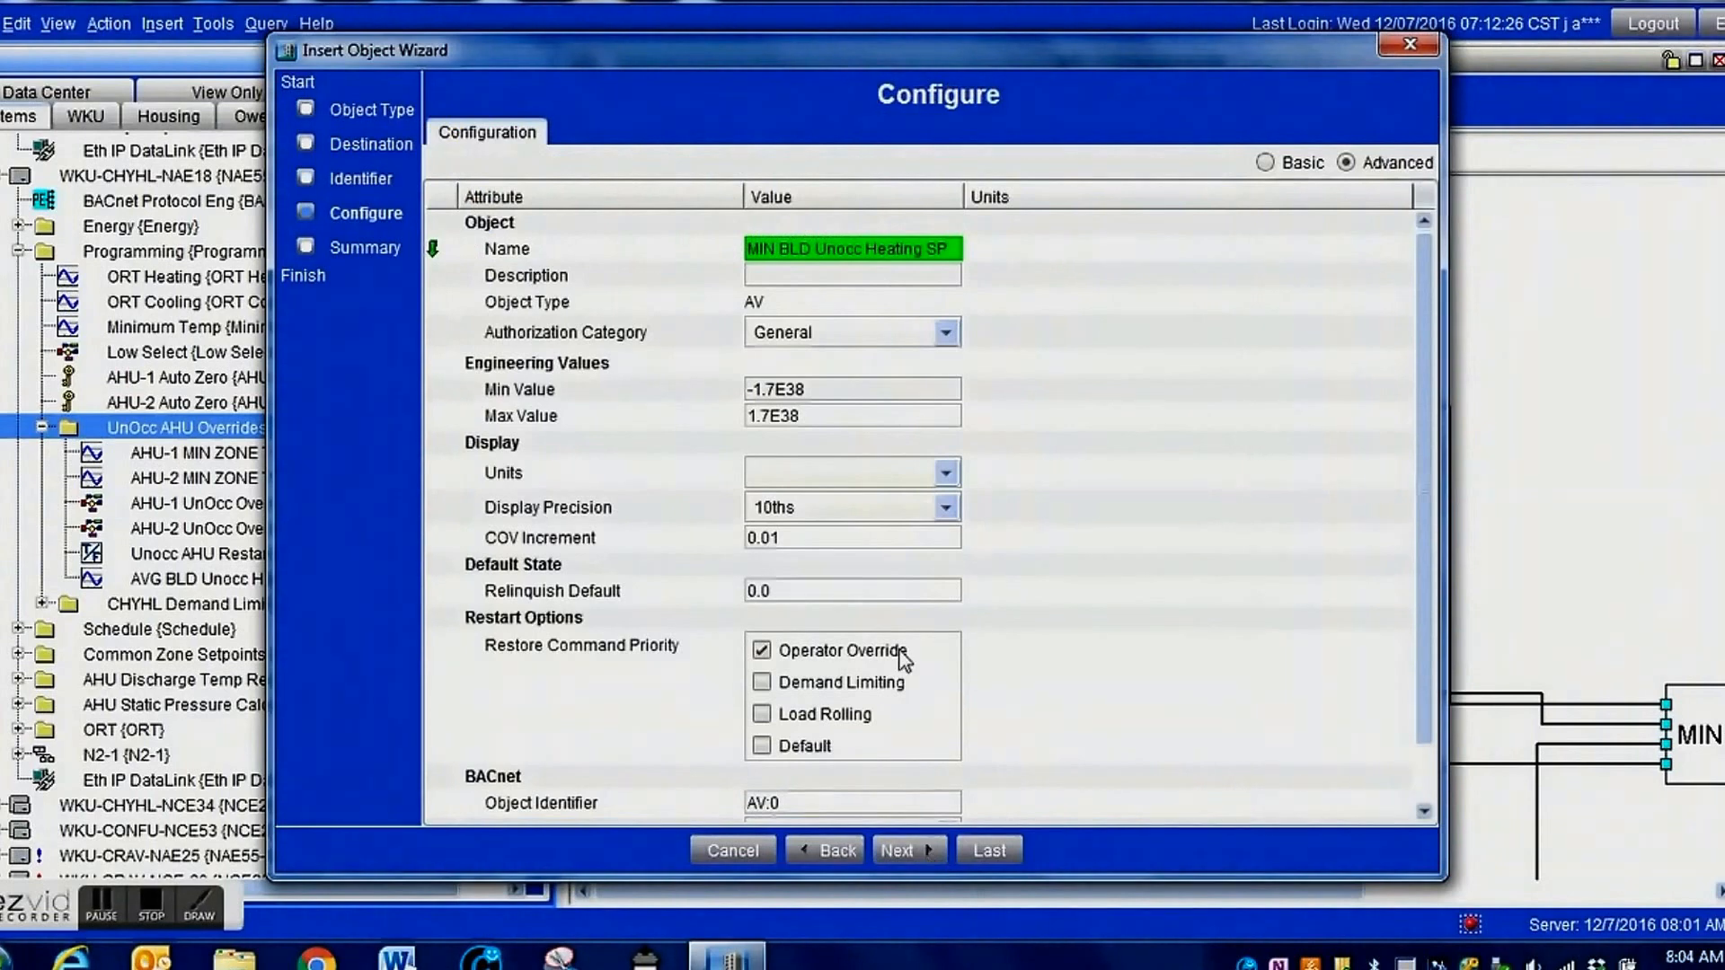
click(945, 482)
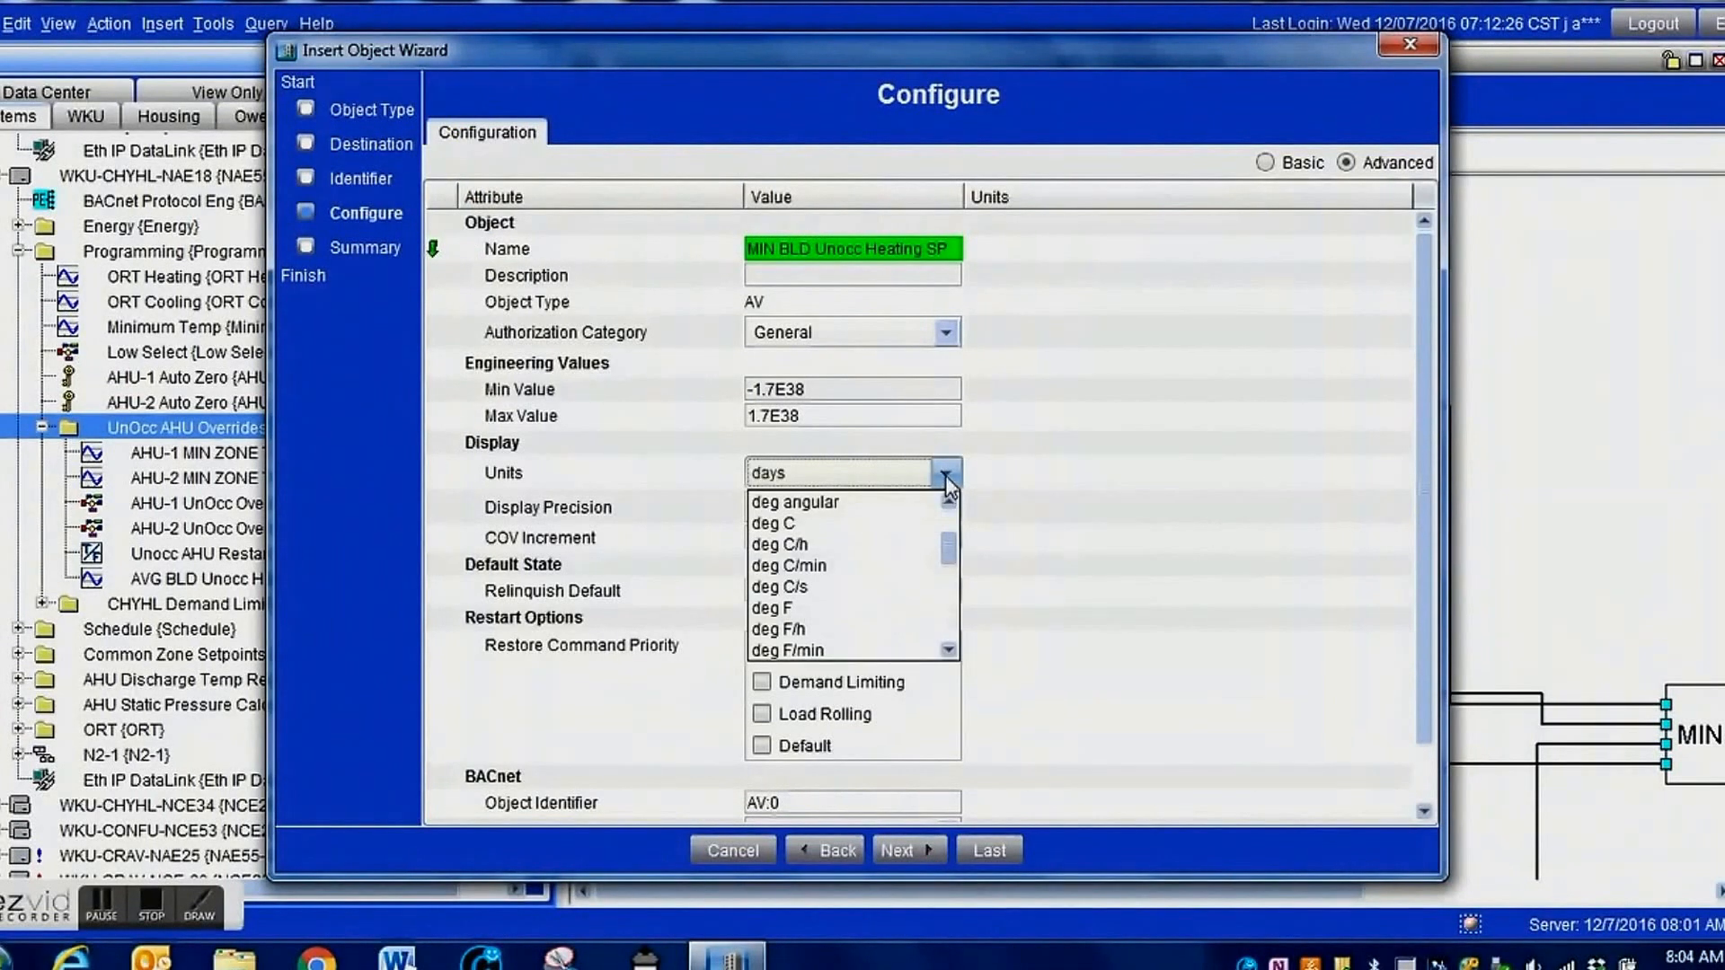
click(794, 604)
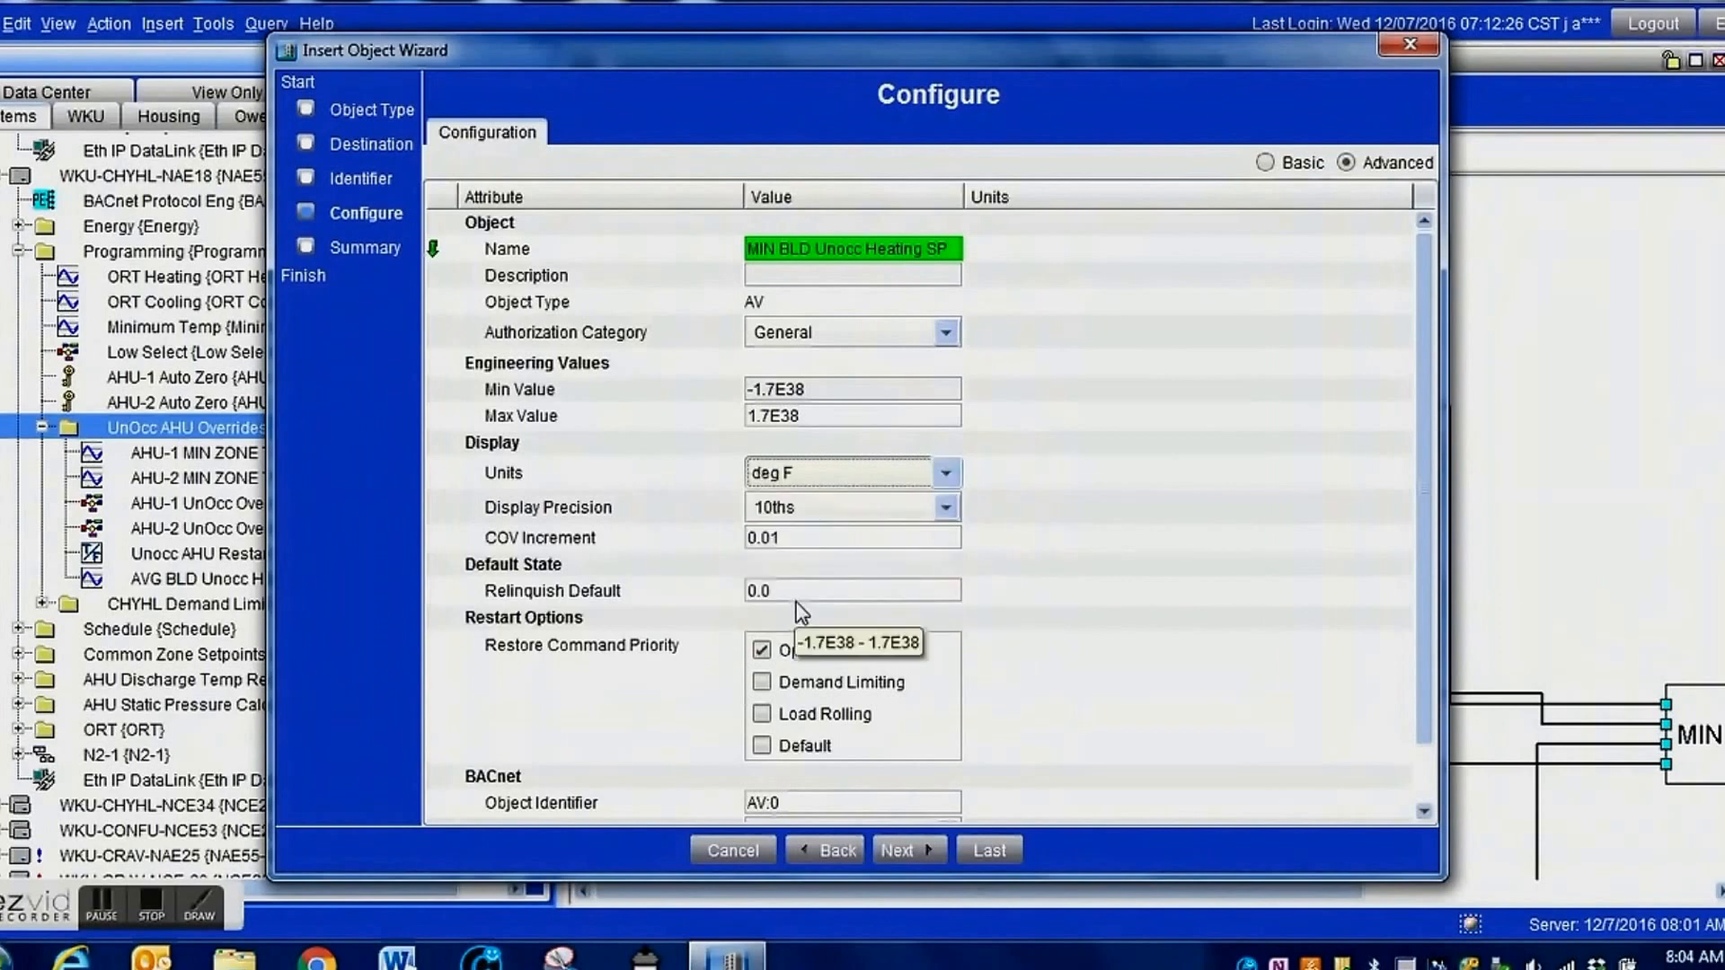
Set the relinquish default to 50 deg F and finish creating the MIN BLD Unocc Heating SP object without extensions.
click(802, 593)
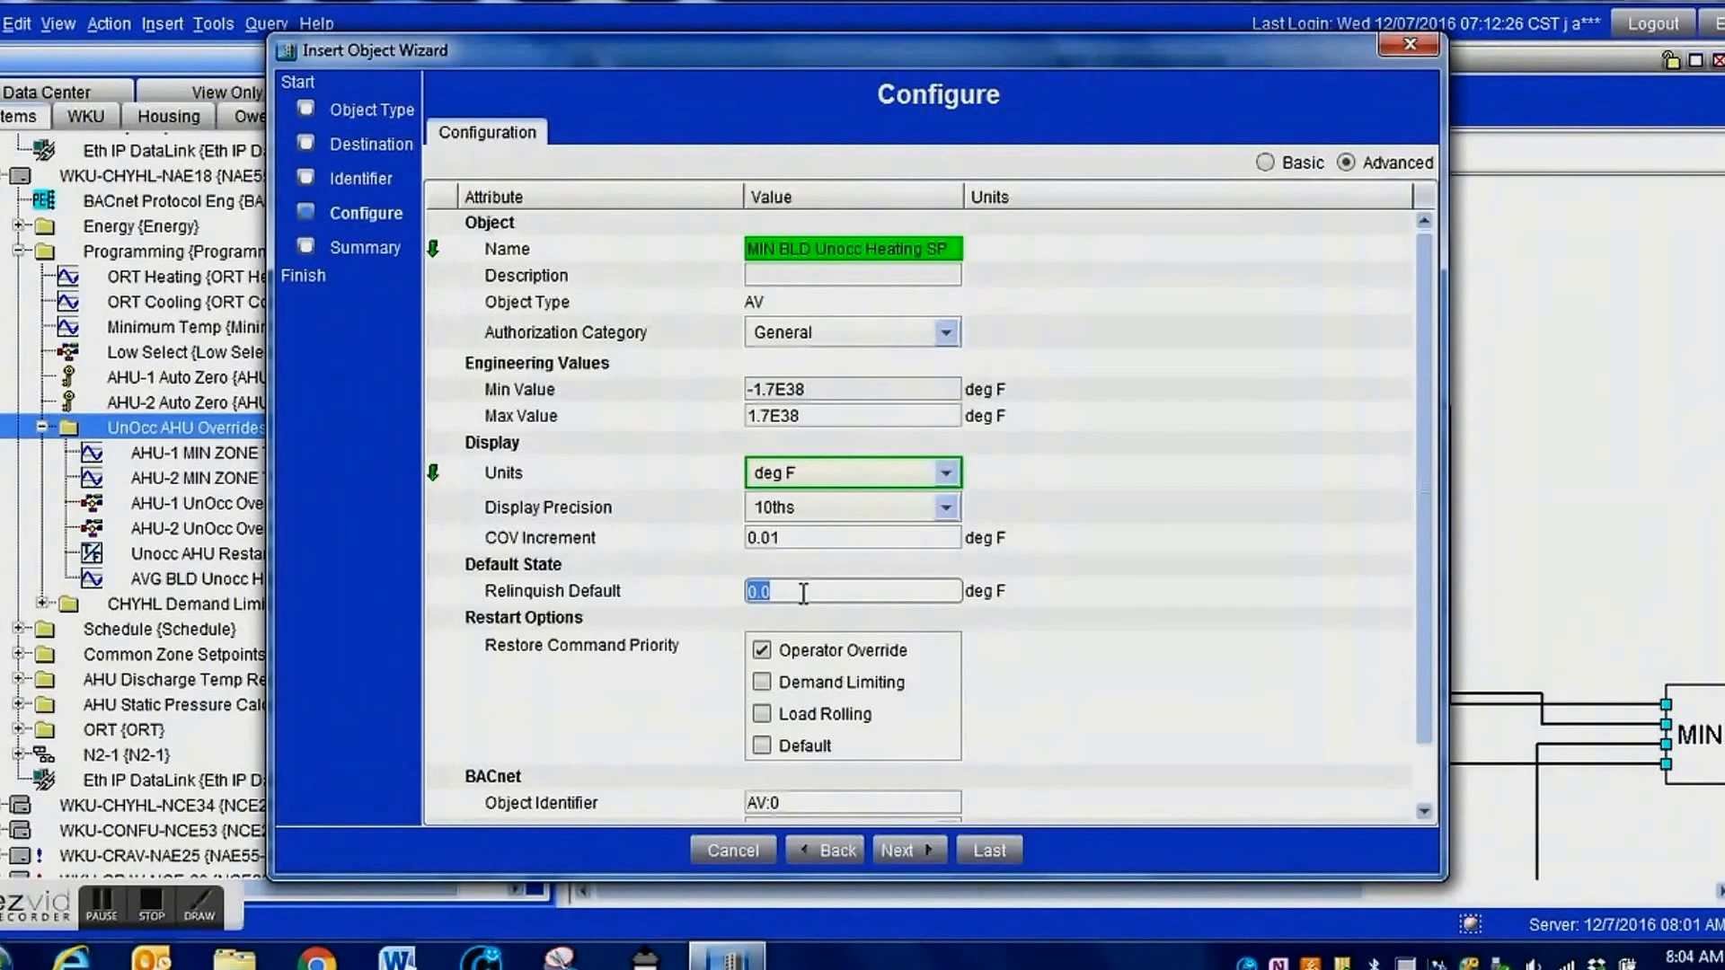
text(5)
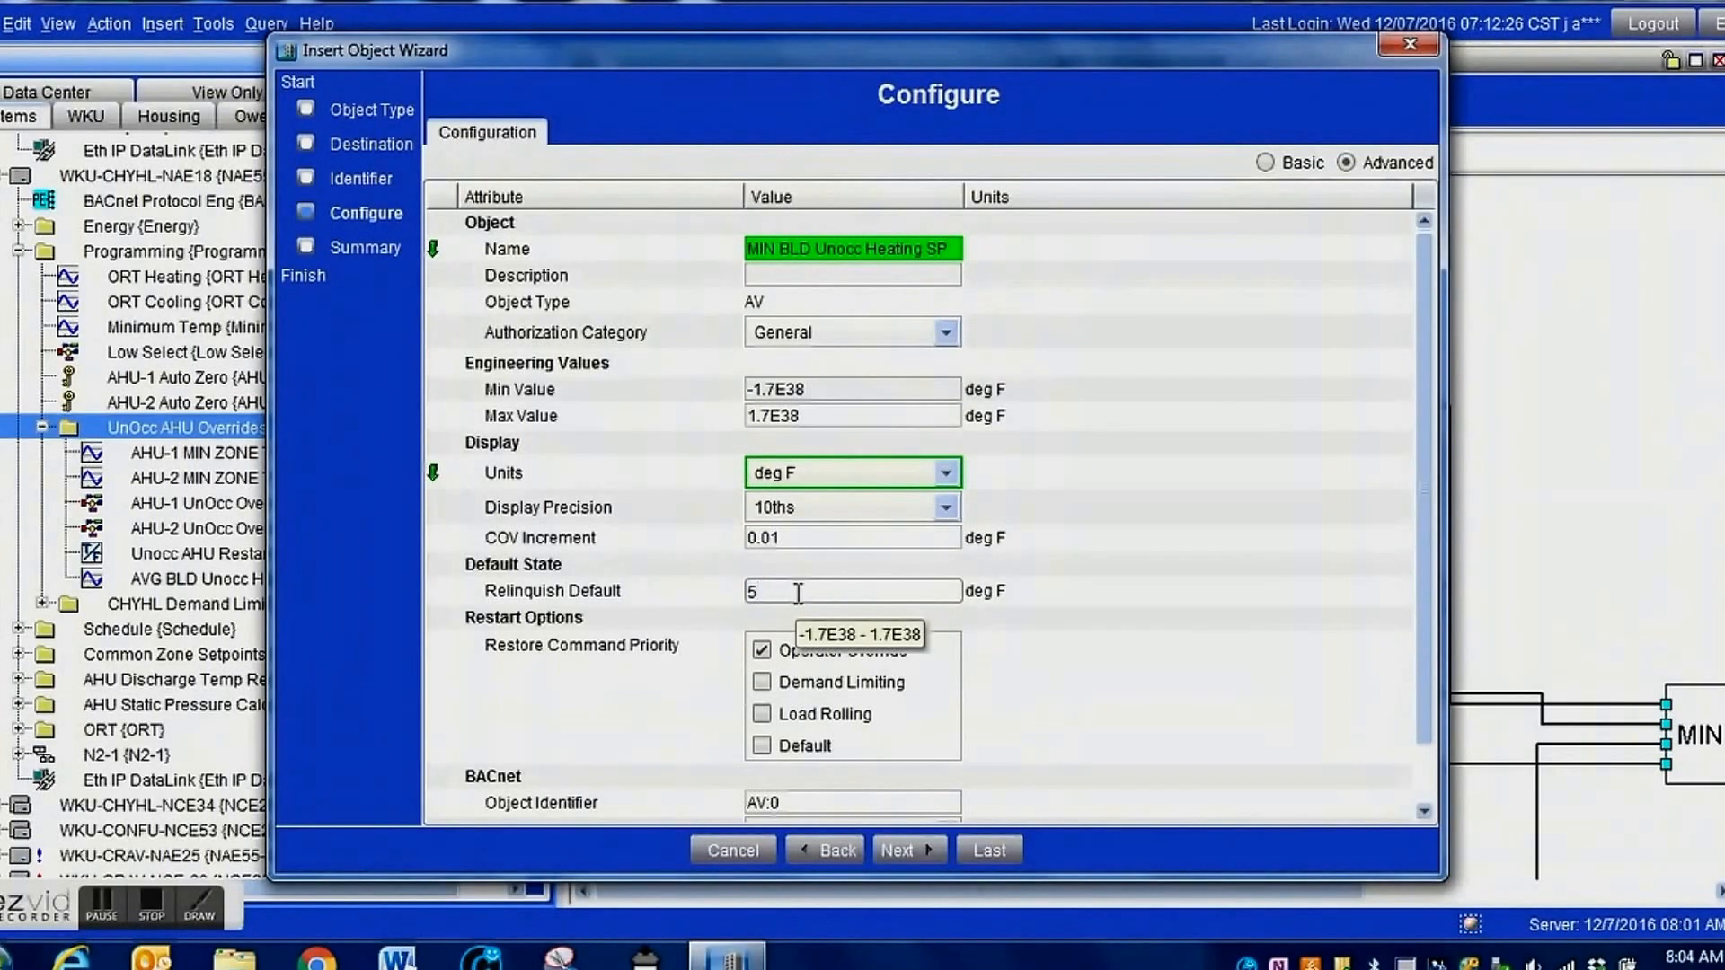
text(0)
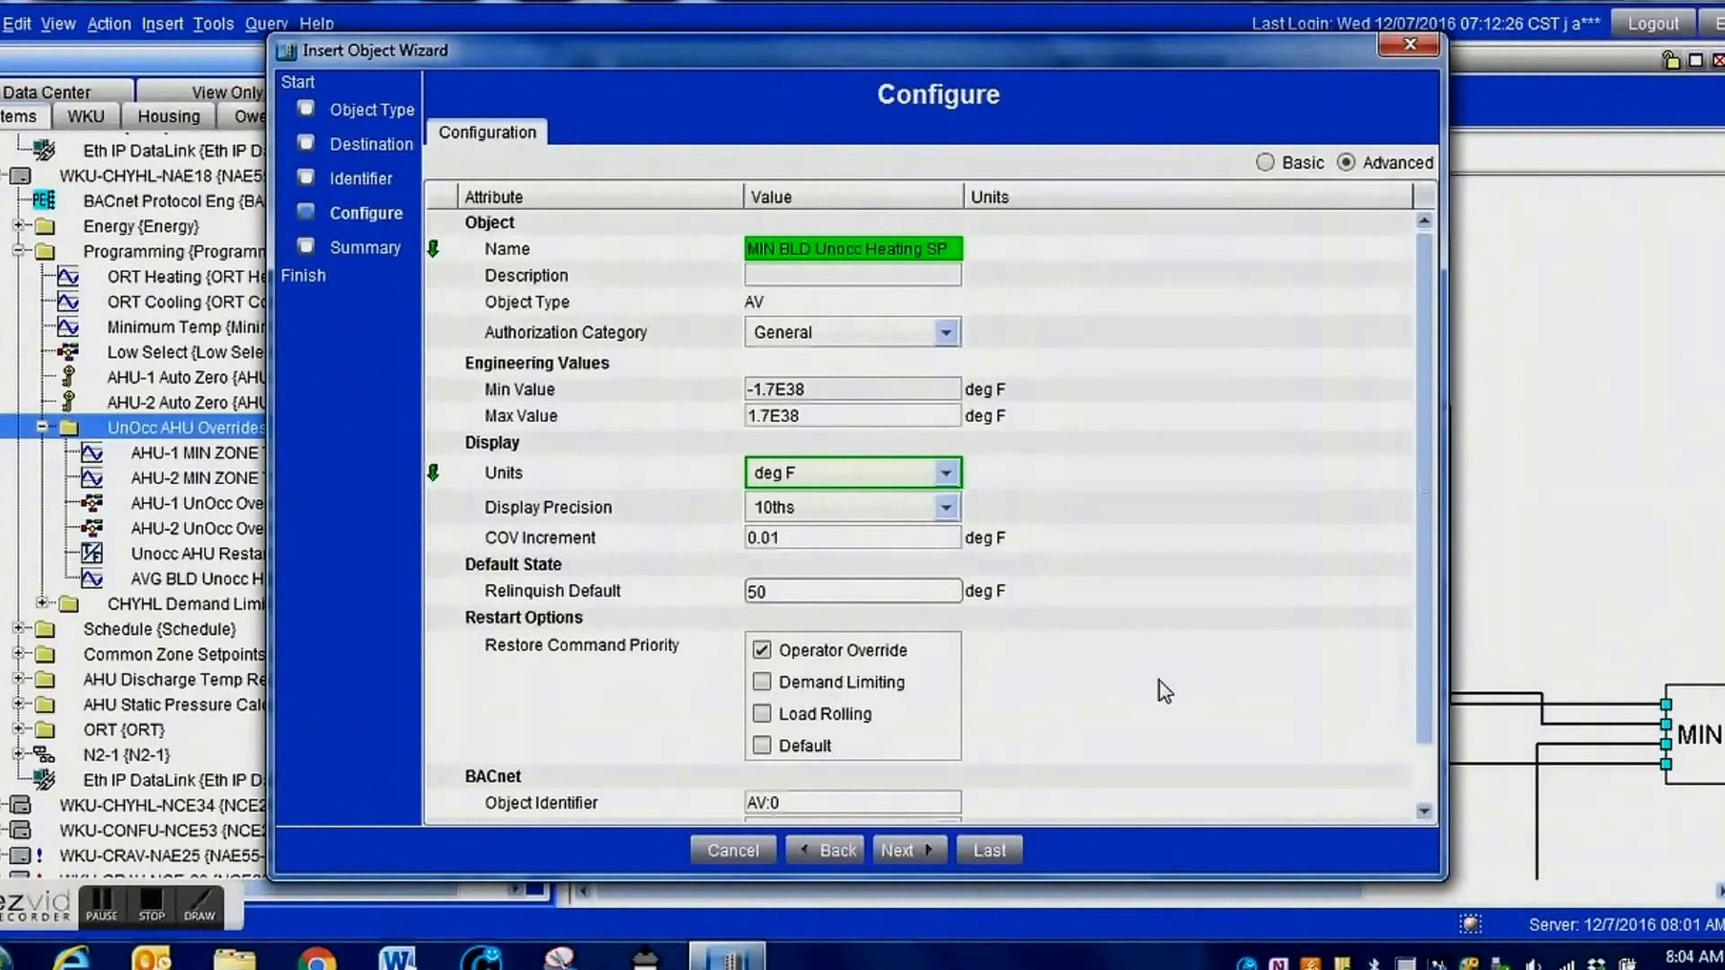
click(907, 851)
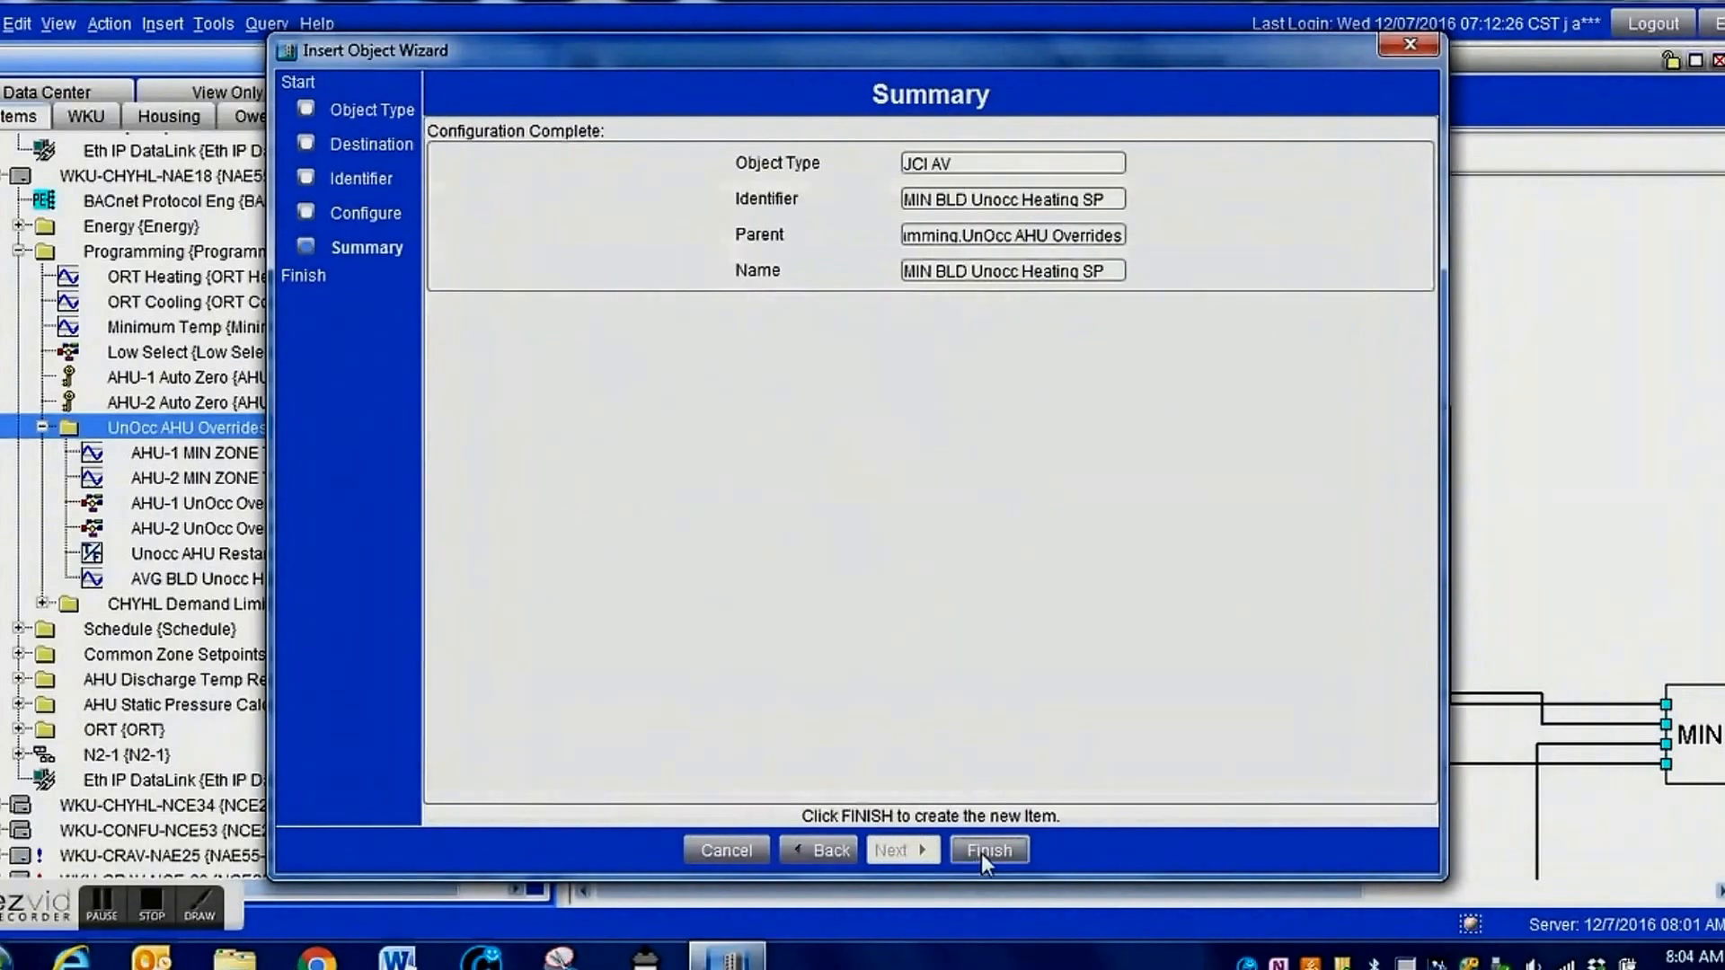
click(980, 852)
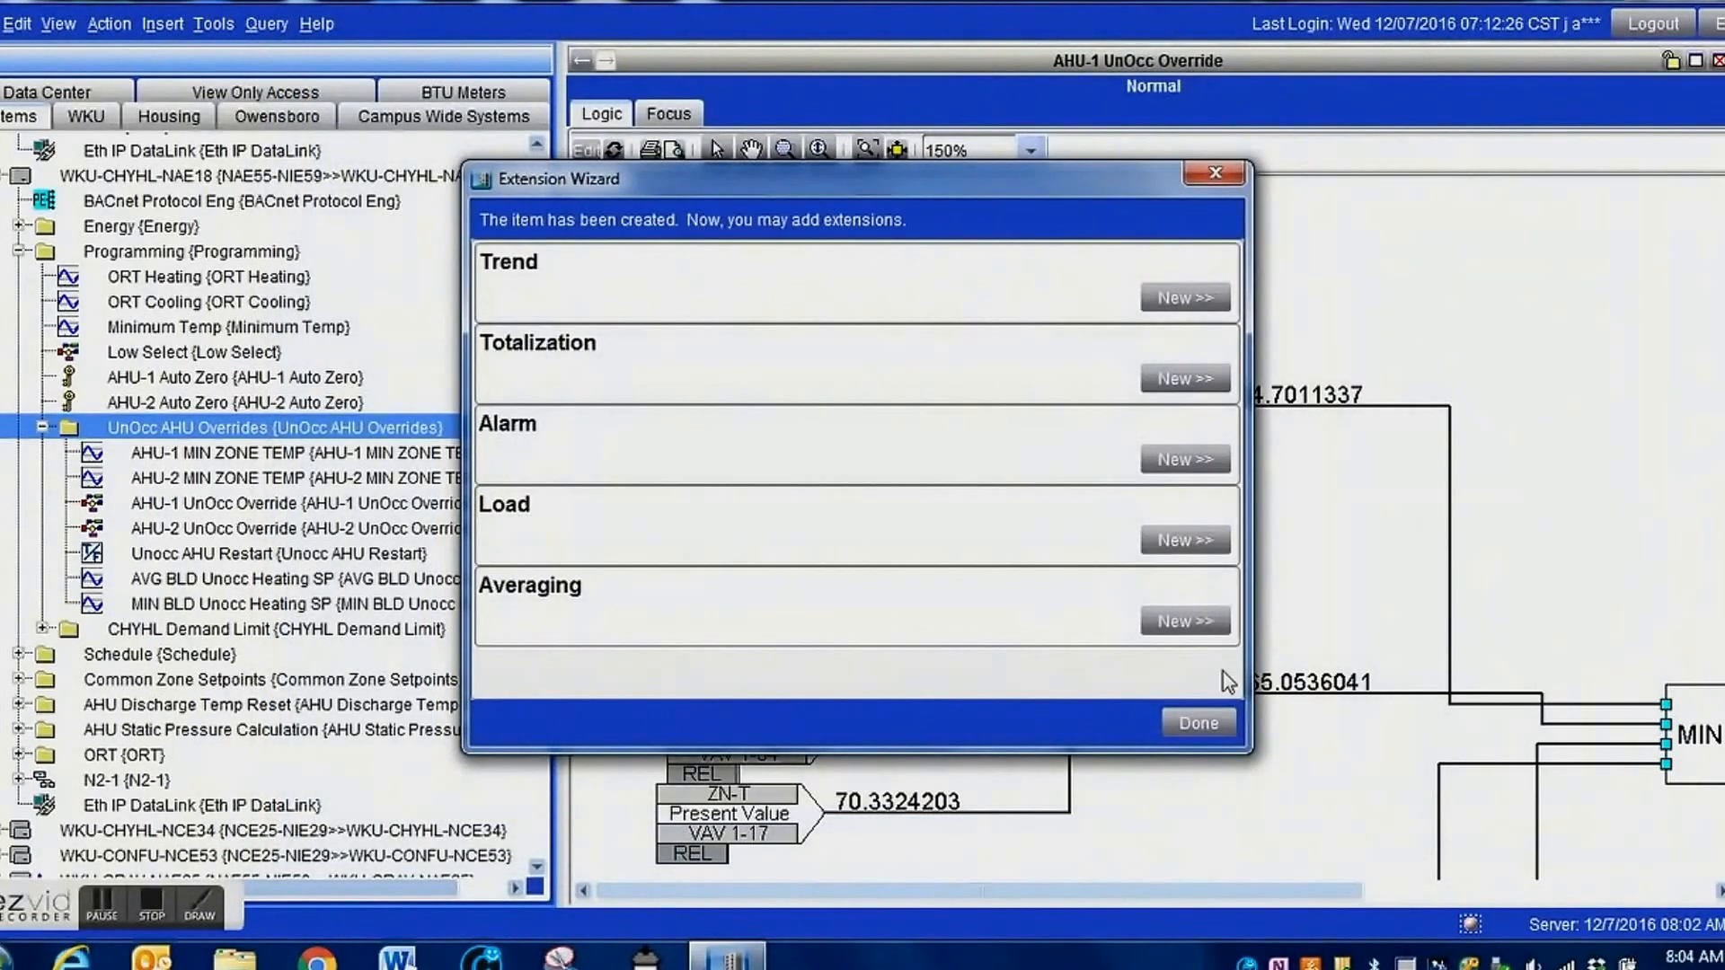
click(1221, 717)
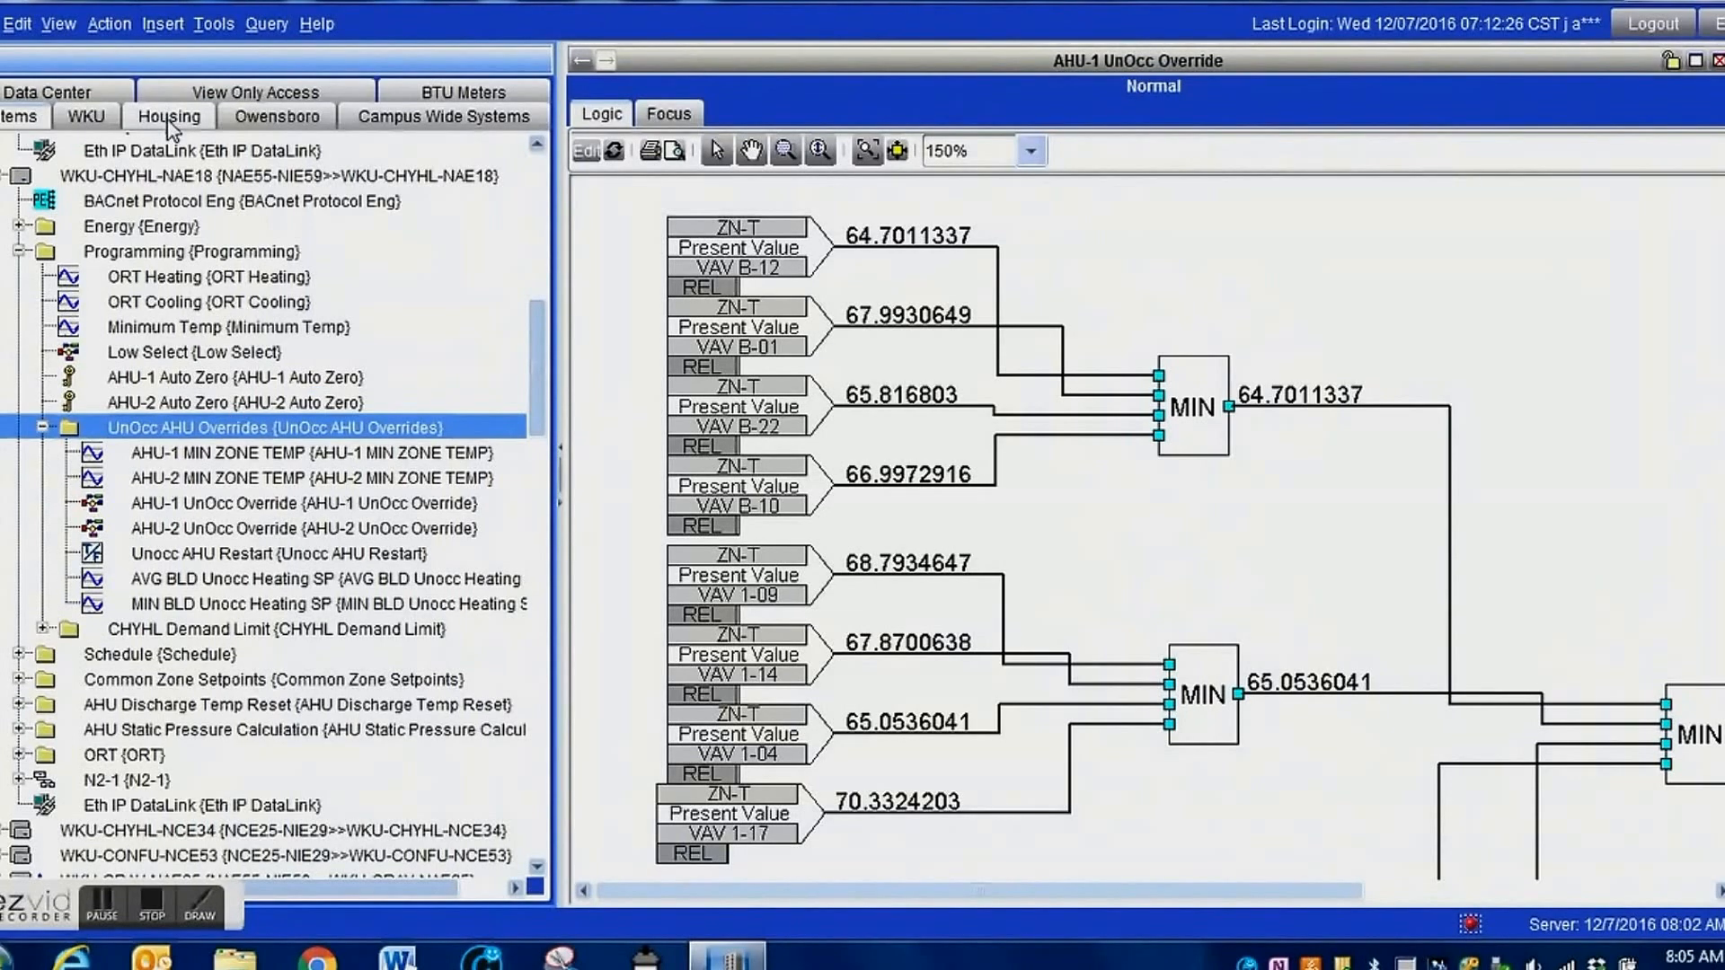
Start inserting a control system in the UnOcc AHU Overrides folder with the identifier AHU Unocc Restart.
click(164, 27)
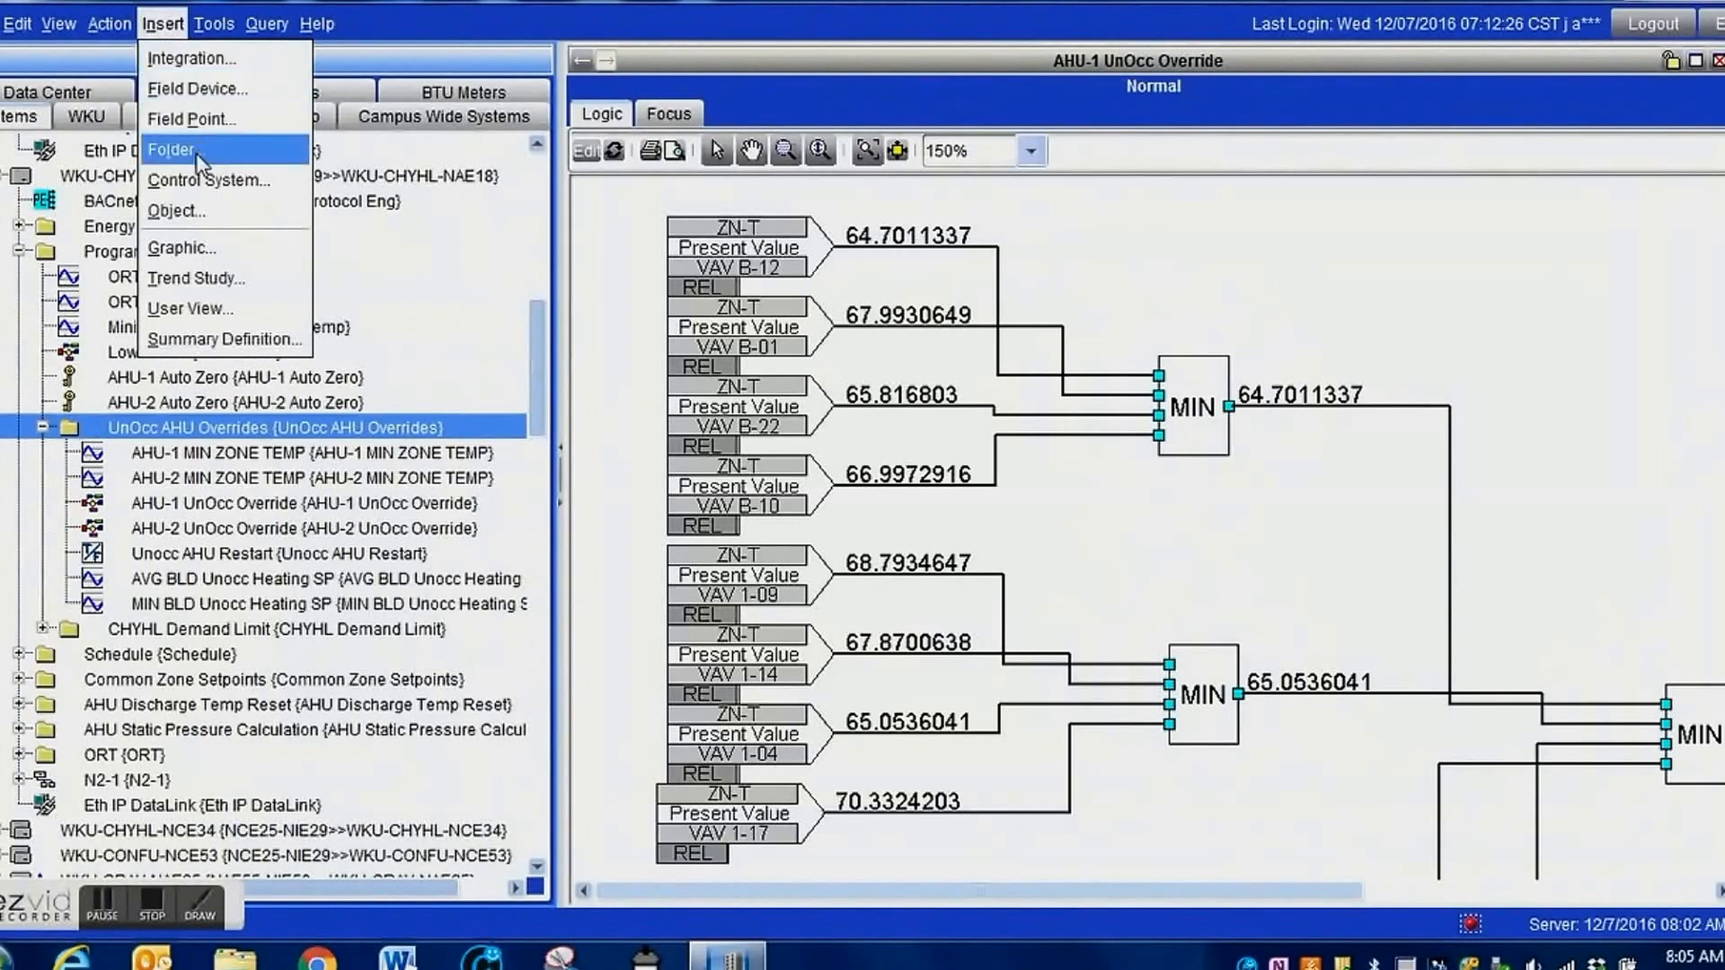
click(189, 183)
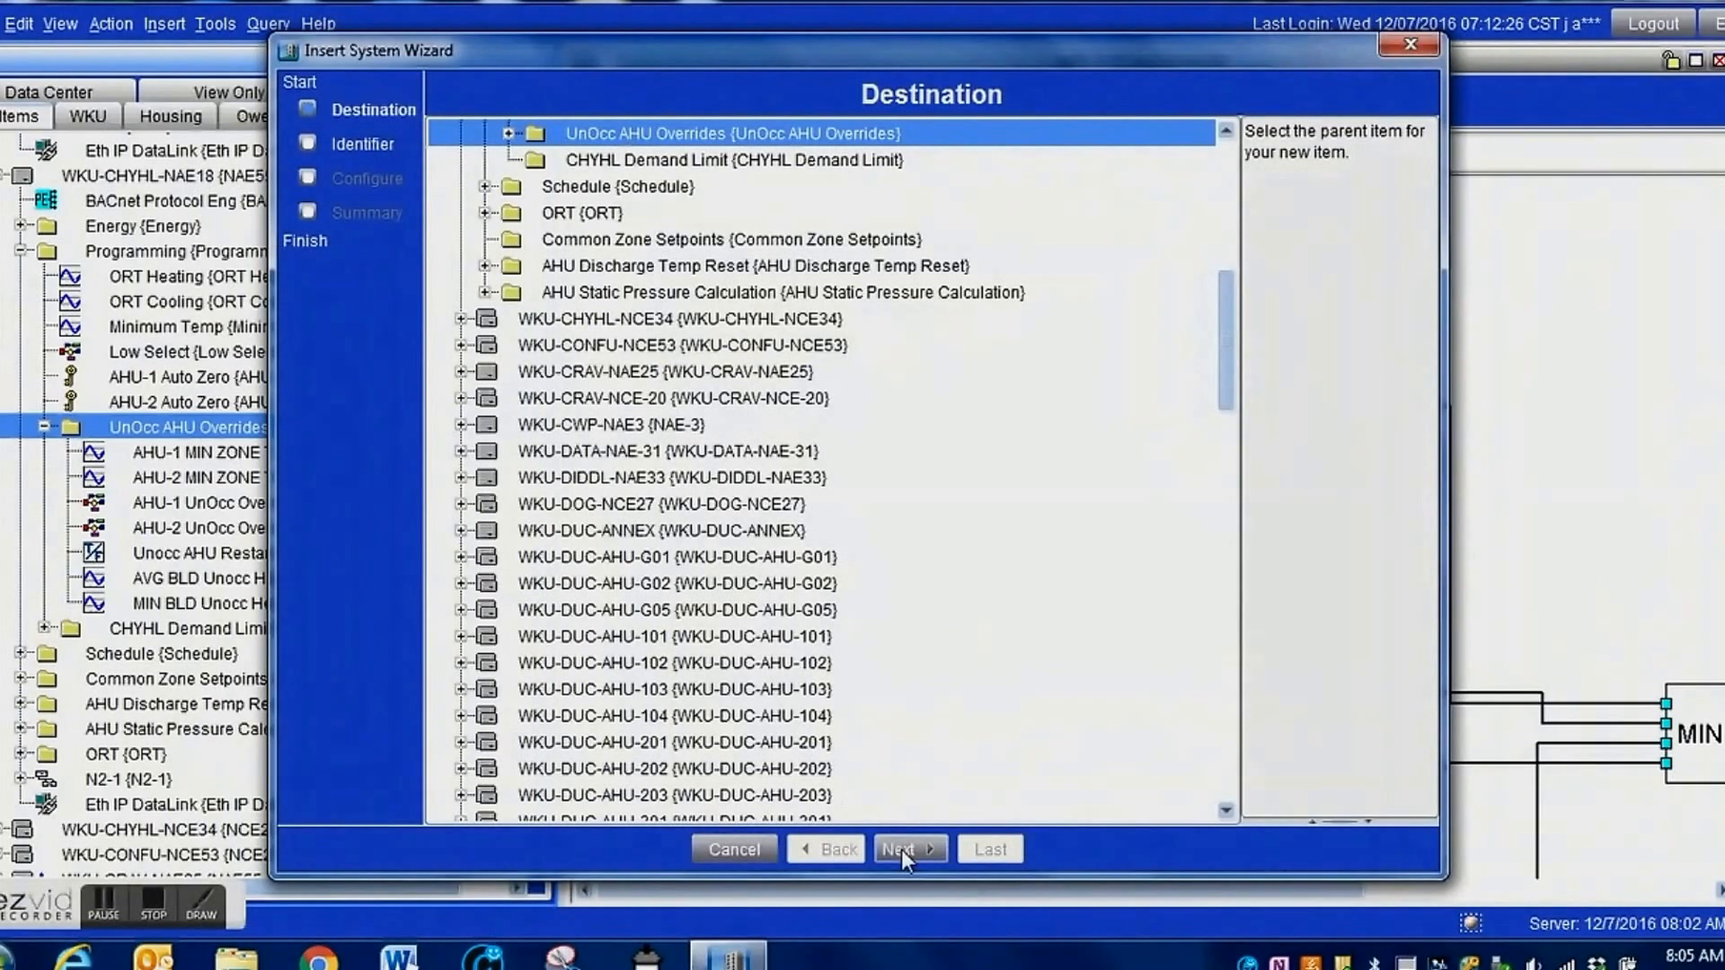
click(902, 849)
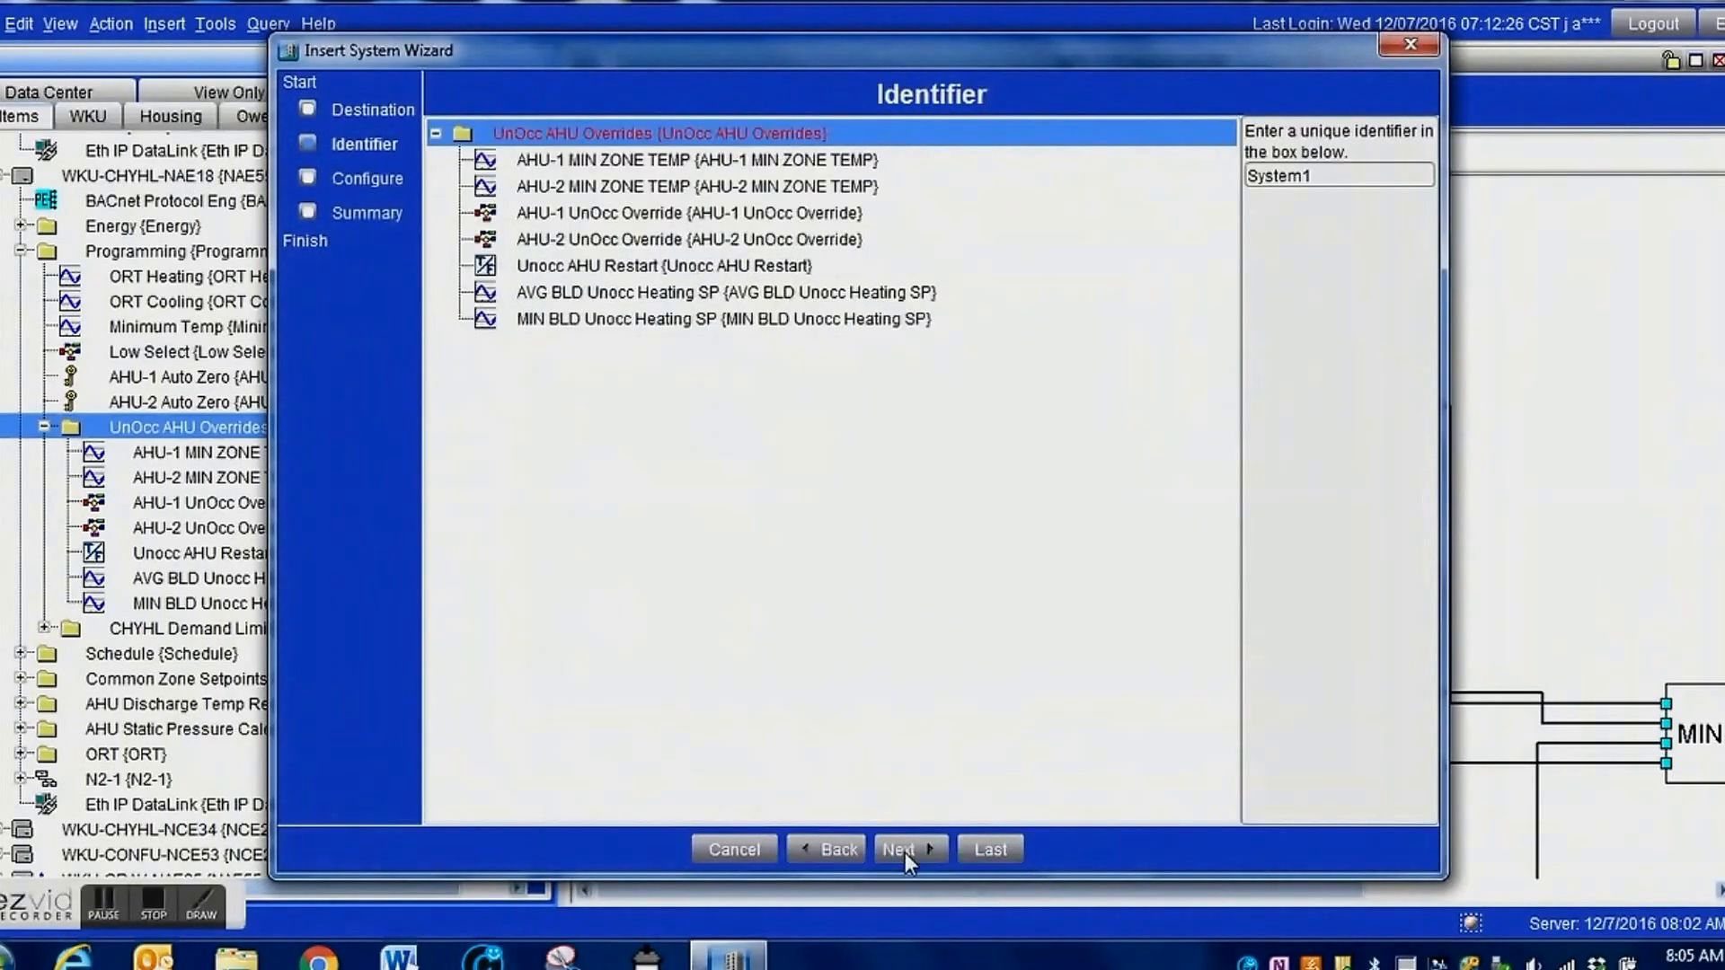
double_click(1331, 178)
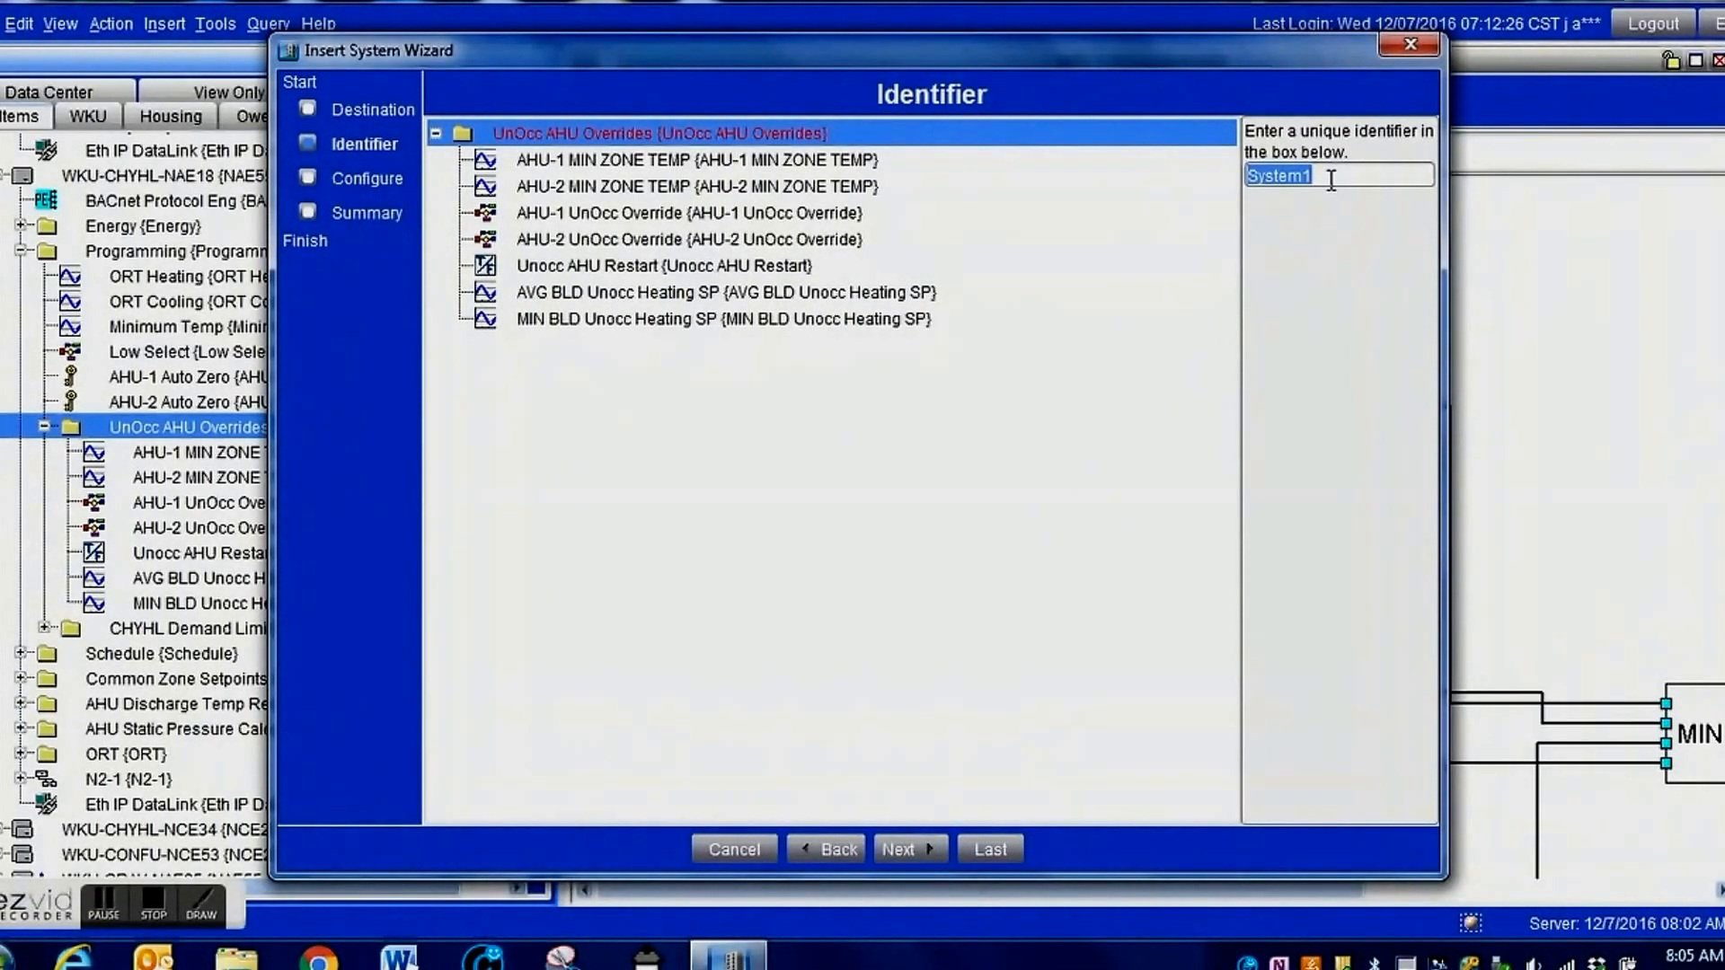
text(AHU Unocc Restart)
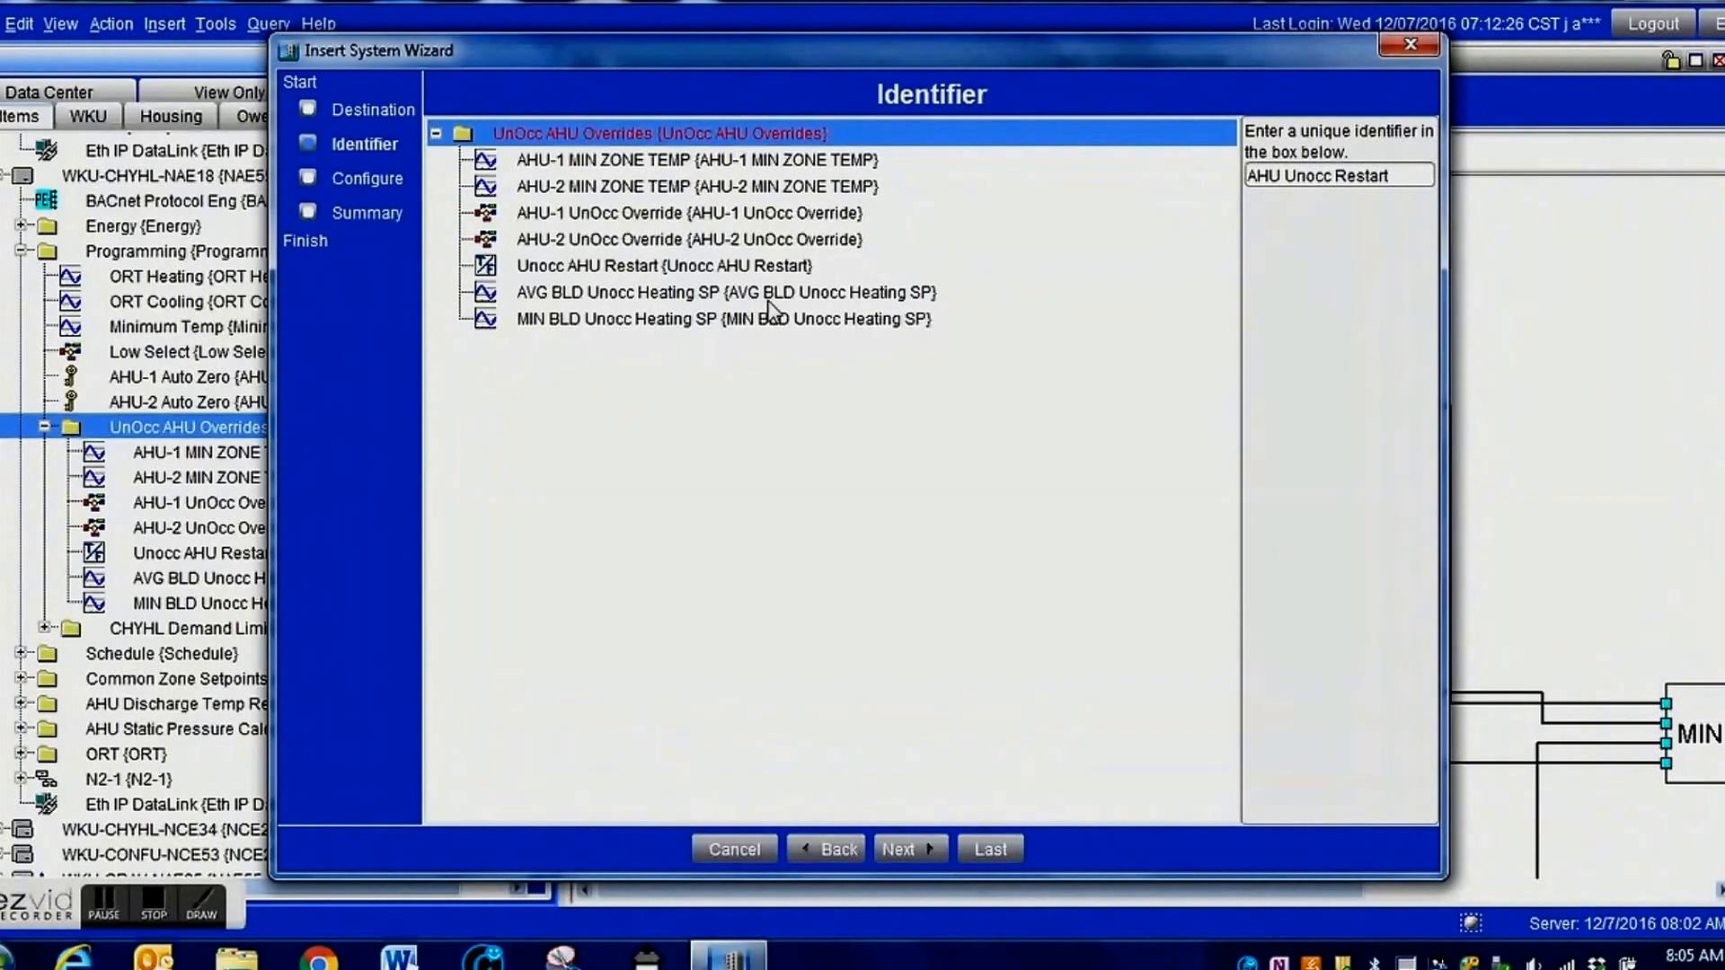
Accept the default configuration and finish creating the AHU Unocc Restart control system without adding extensions.
click(909, 852)
click(913, 851)
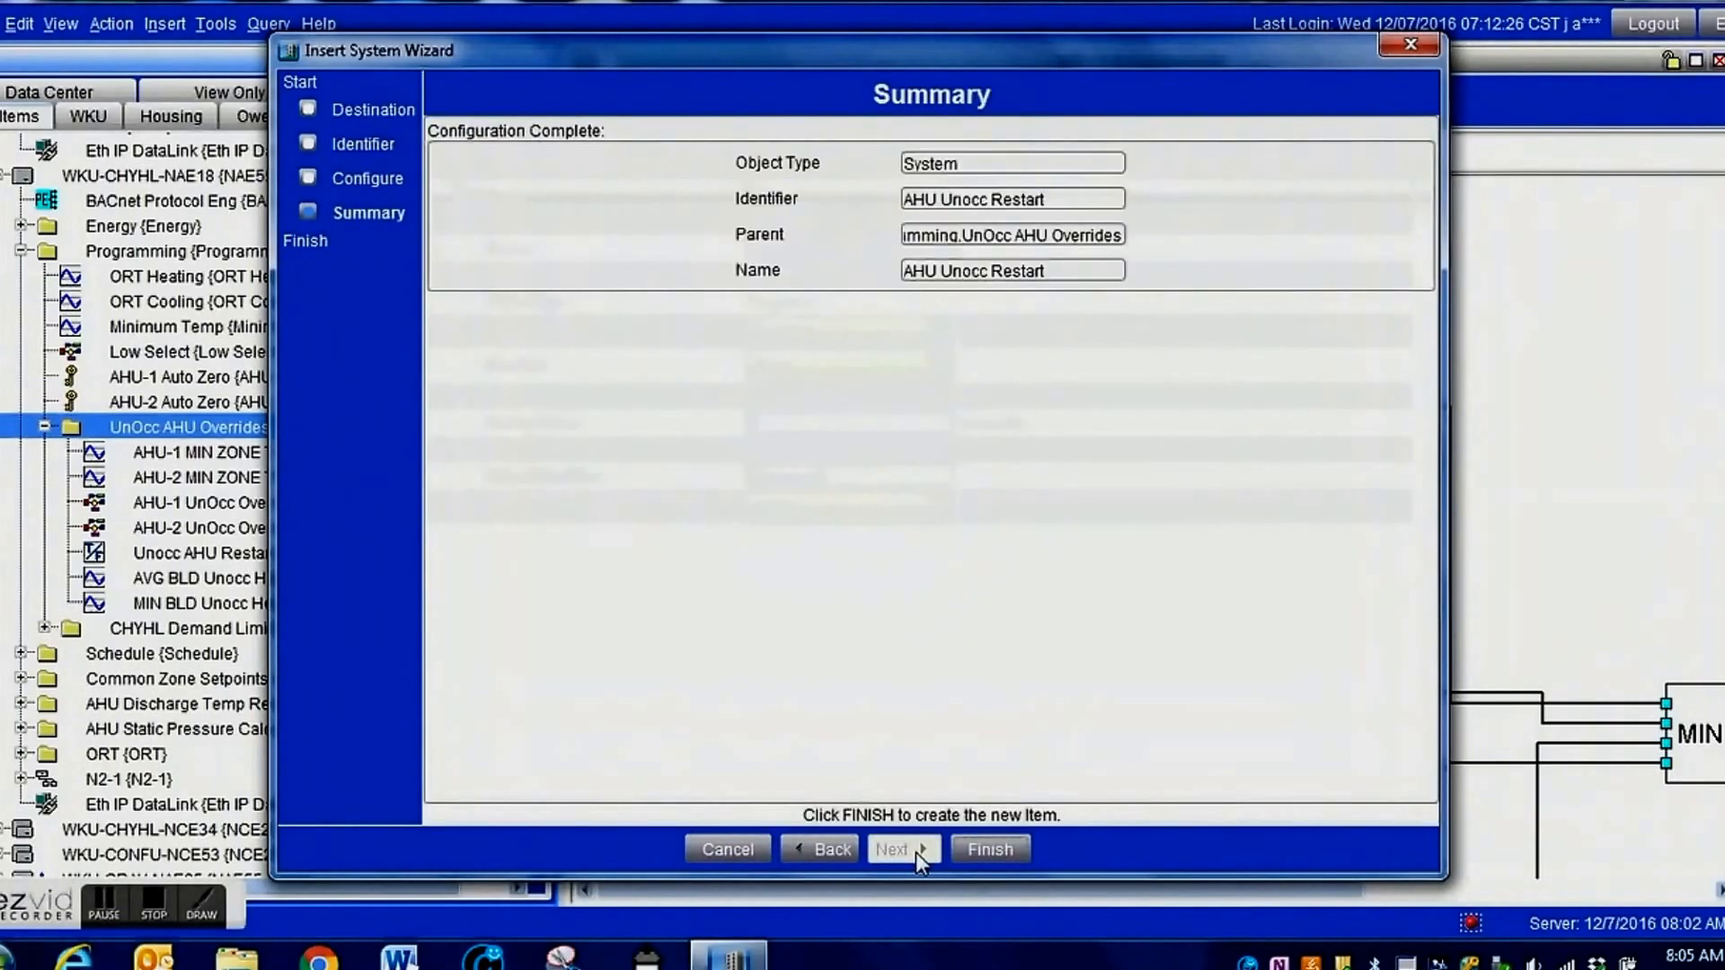
click(972, 851)
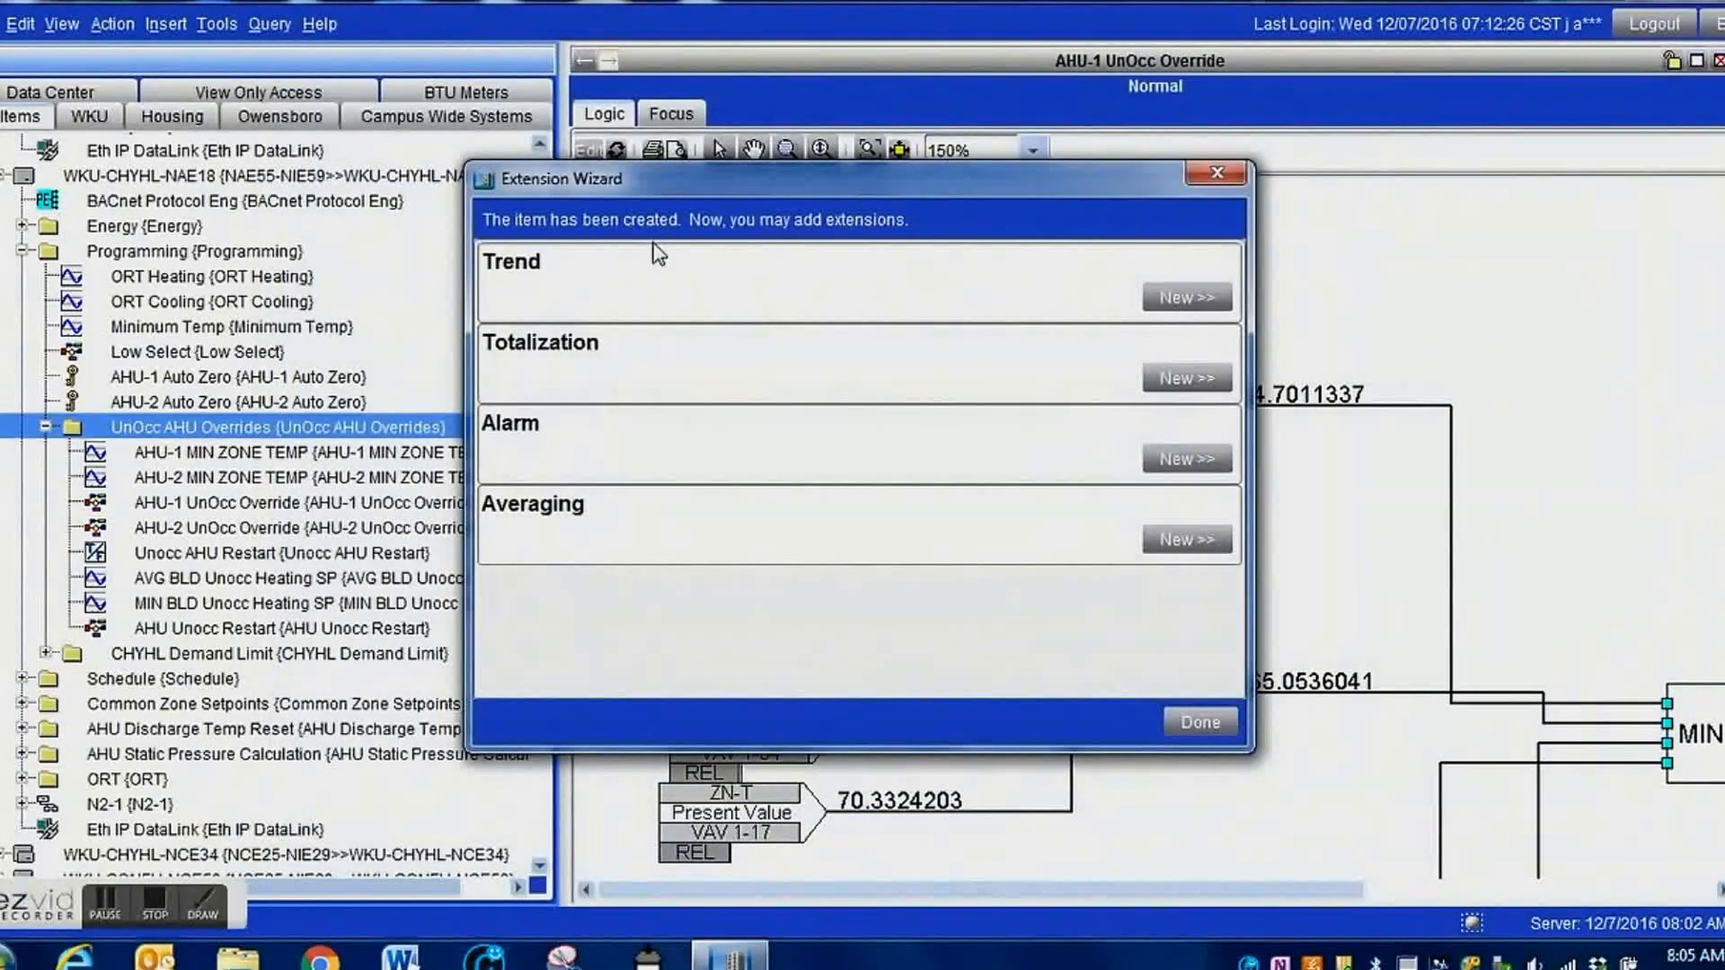
click(1202, 722)
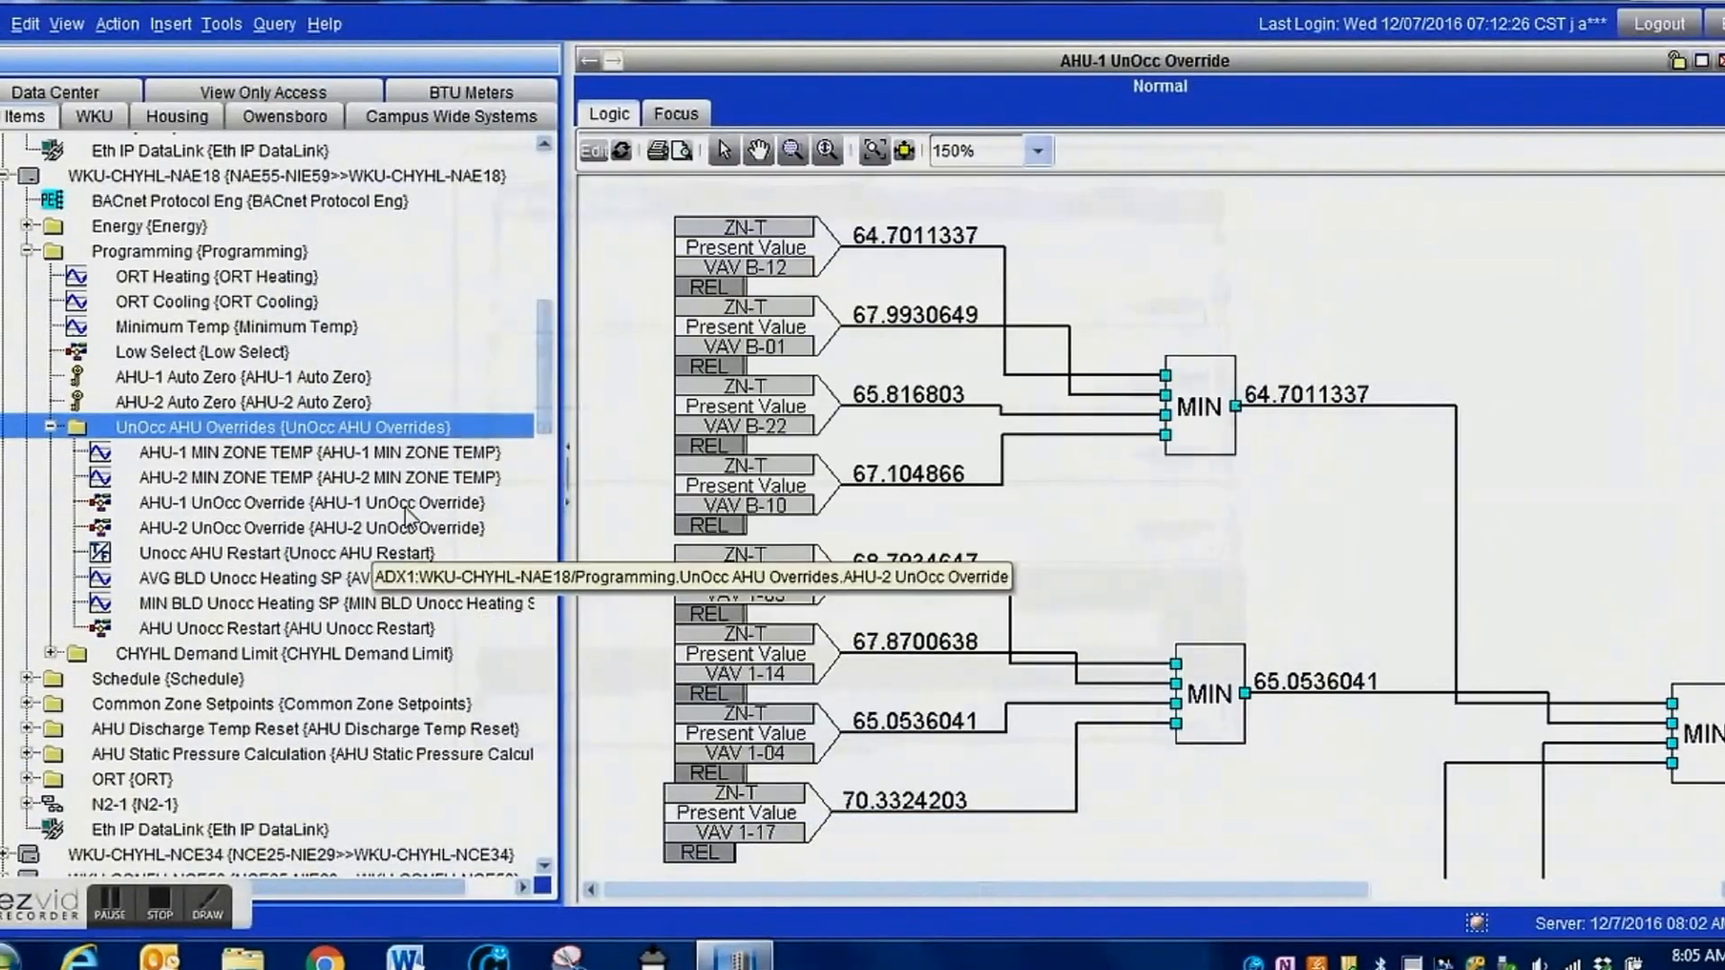
Open the AHU Unocc Restart control system's logic in the display area and put it in edit mode.
click(183, 629)
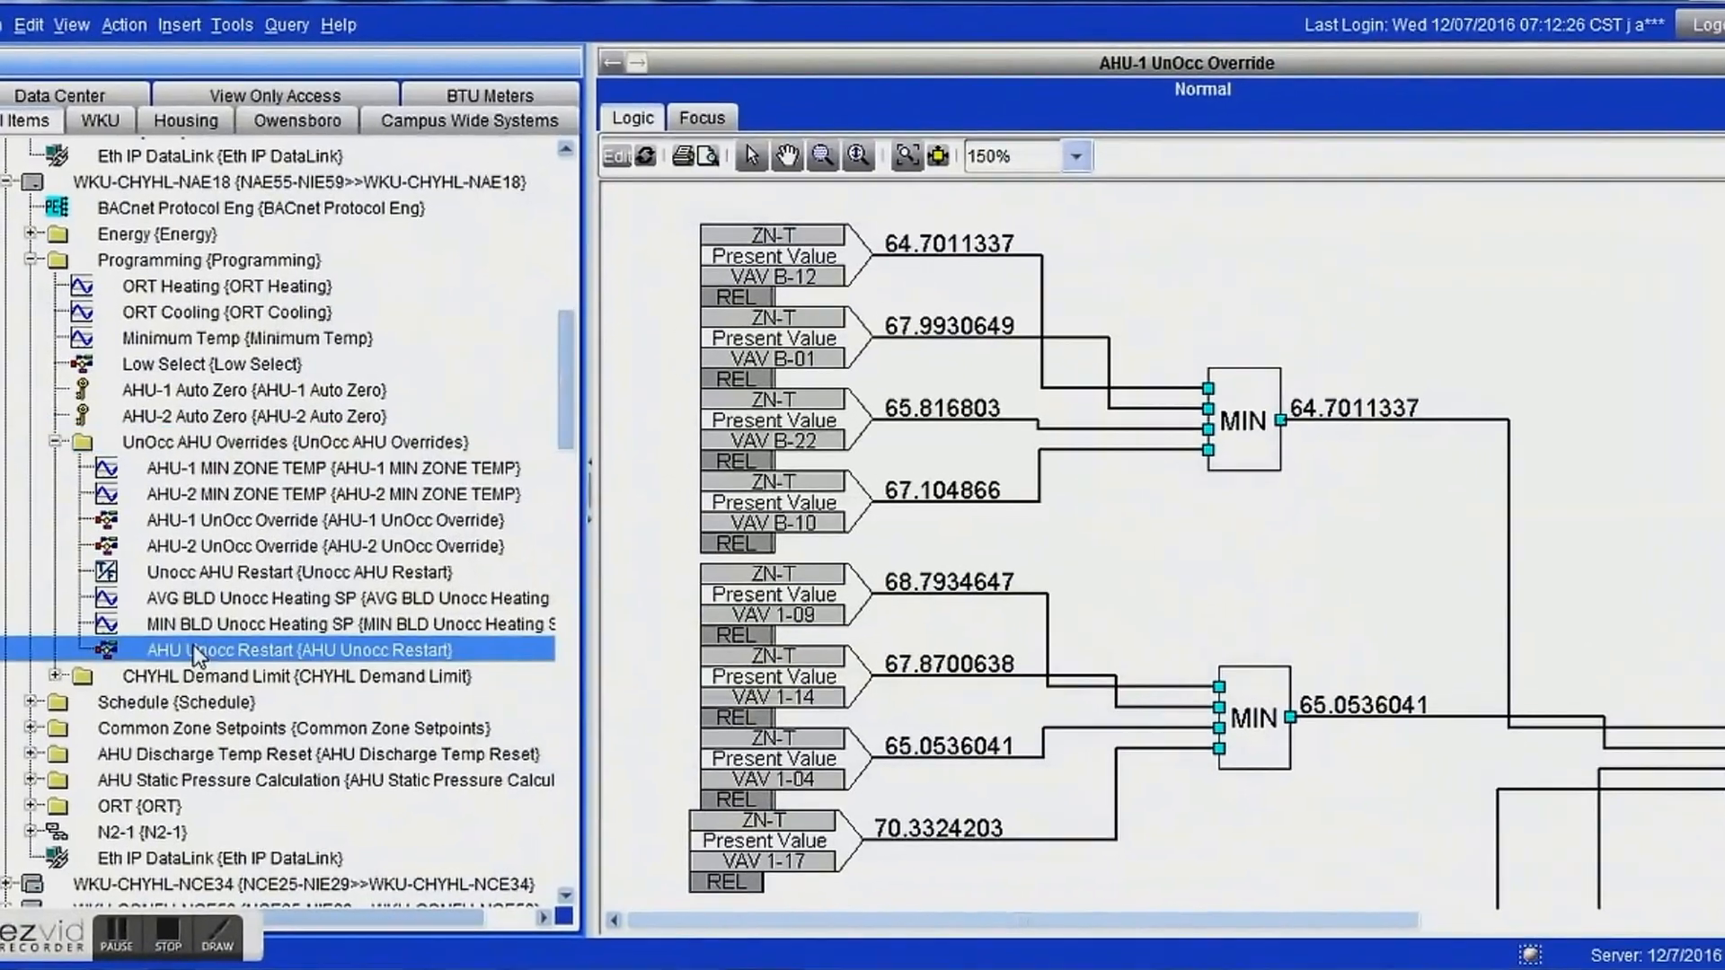
drag(194, 648, 778, 674)
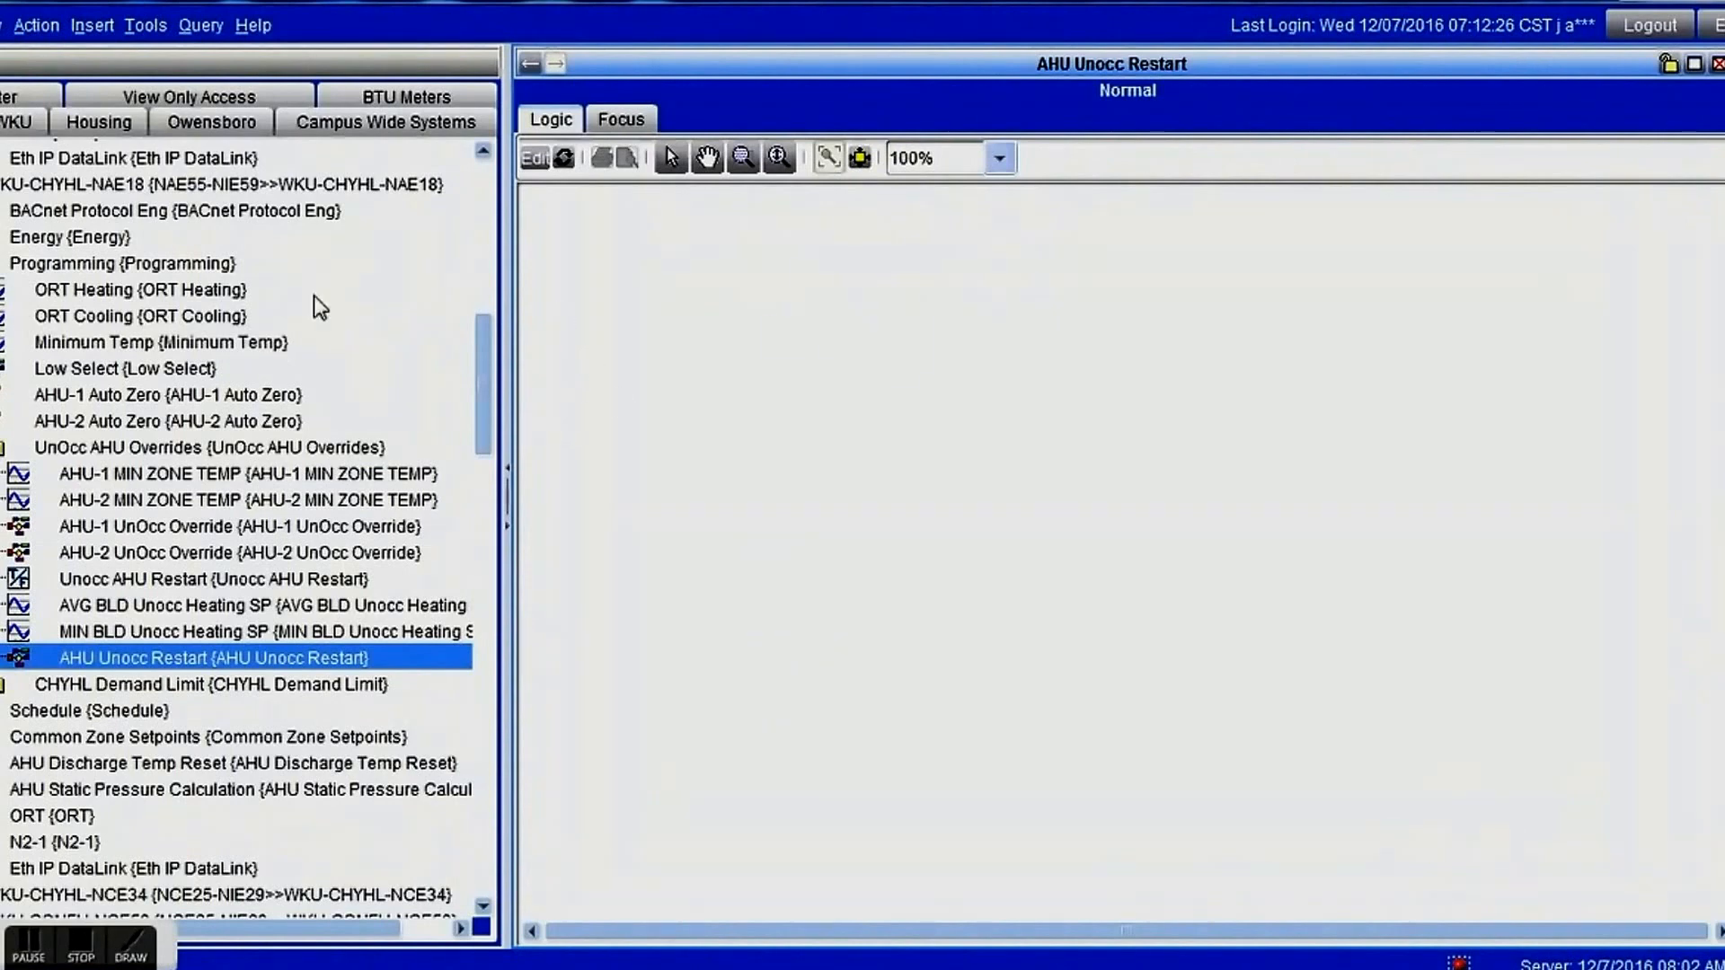
click(534, 158)
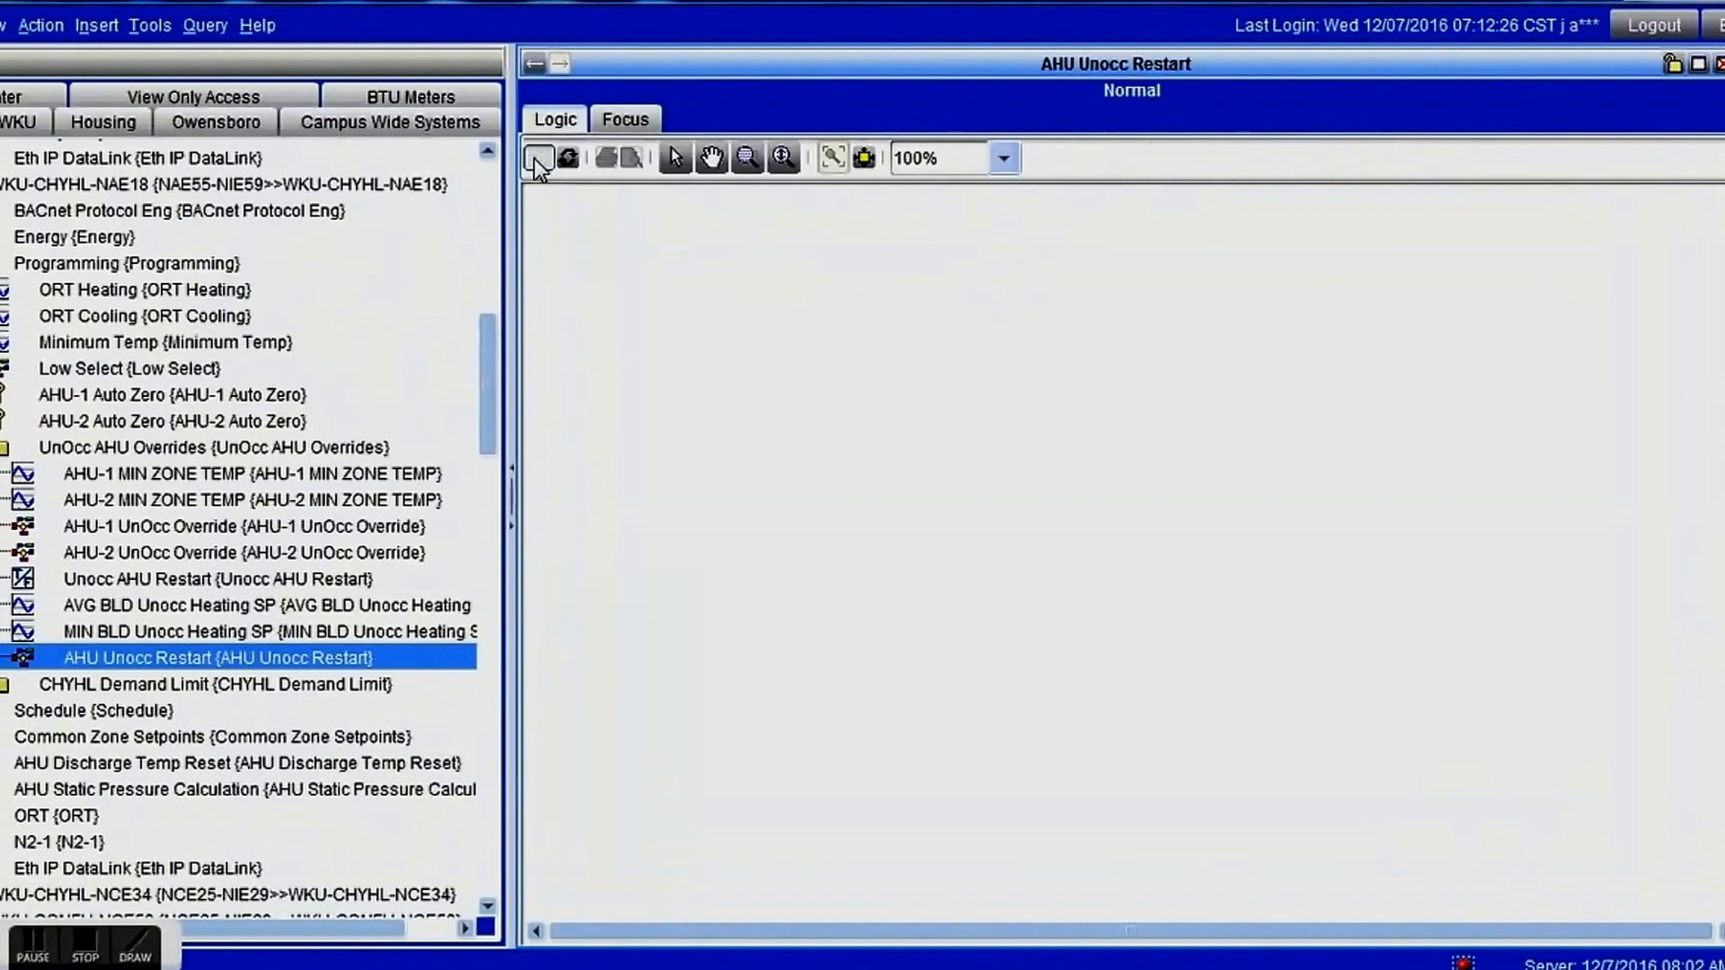
Add an Input Ref for Basement AVG Zone Temp from NAE17's Unocc Restart folder near the upper left of the logic.
mouse_move(497, 336)
mouse_down()
mouse_move(500, 262)
mouse_move(498, 310)
mouse_up()
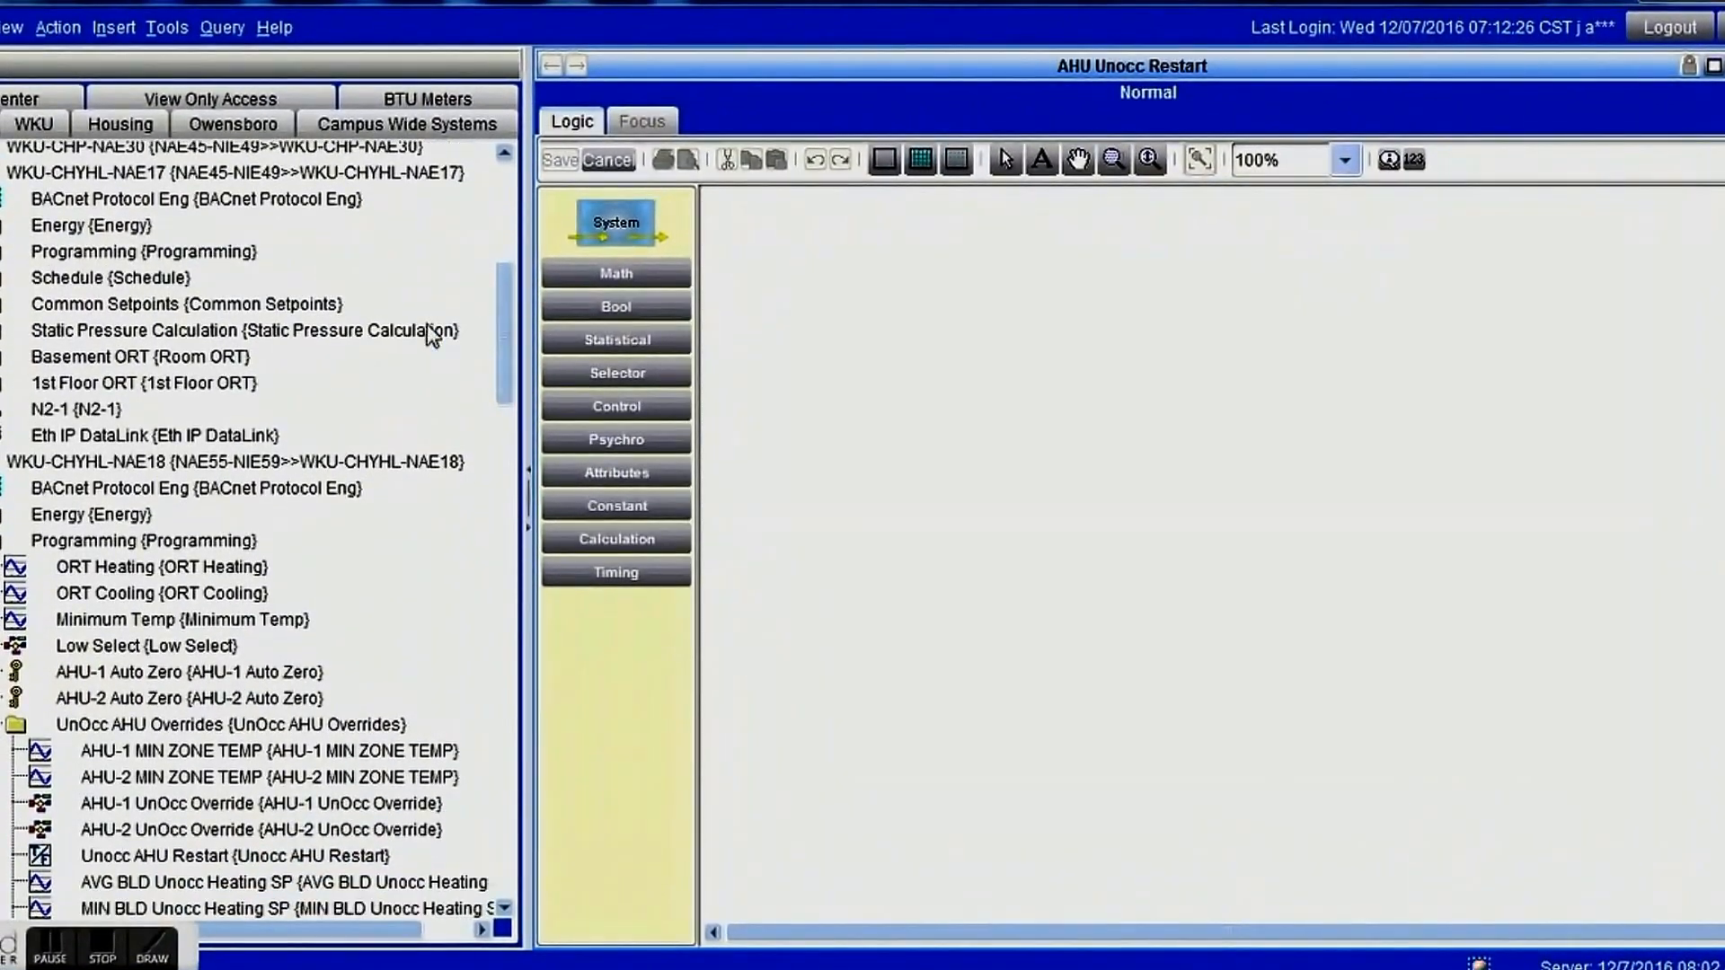
click(0, 251)
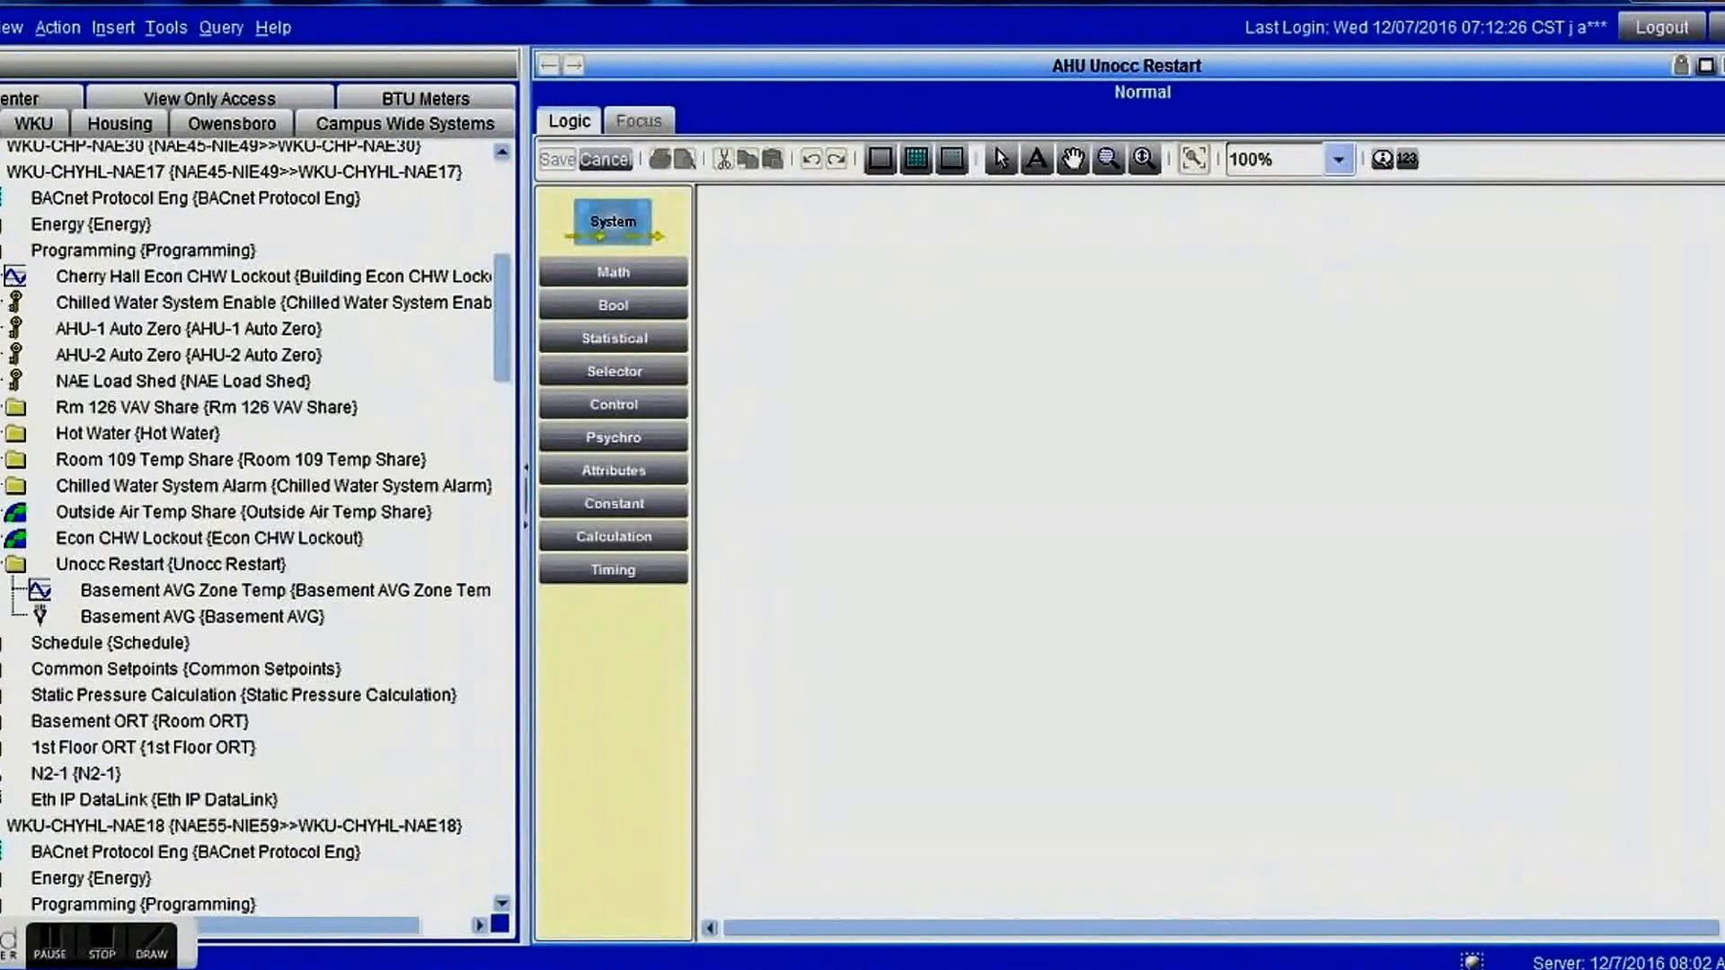
click(217, 585)
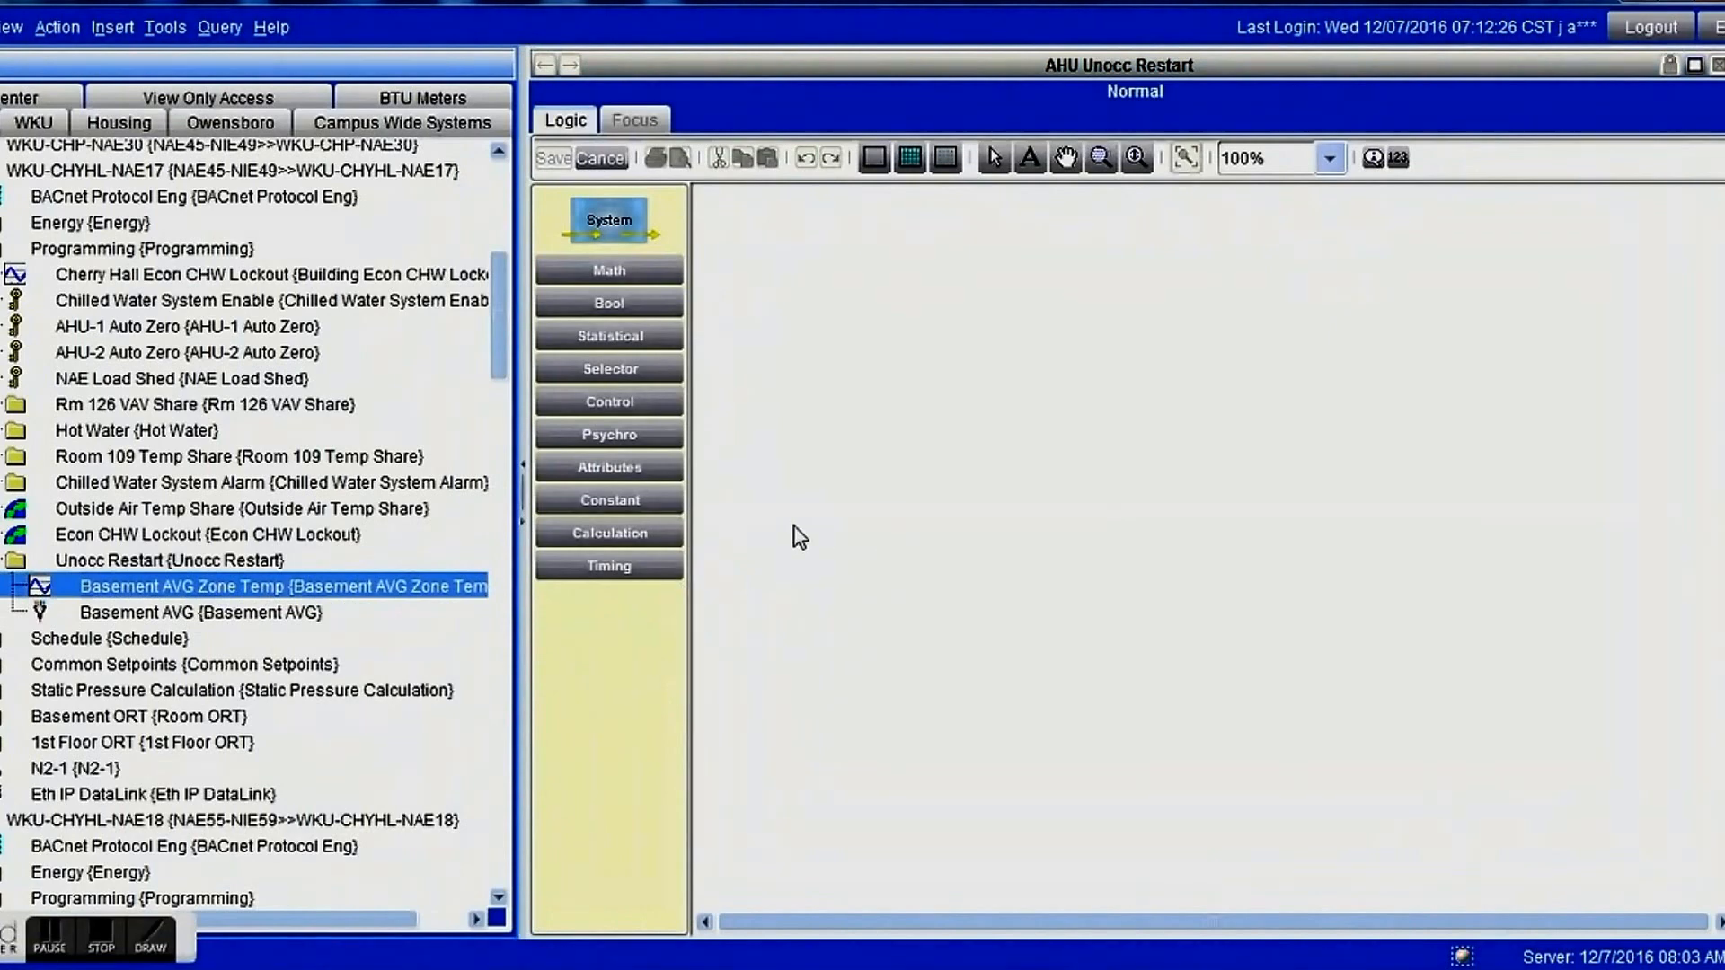
click(638, 461)
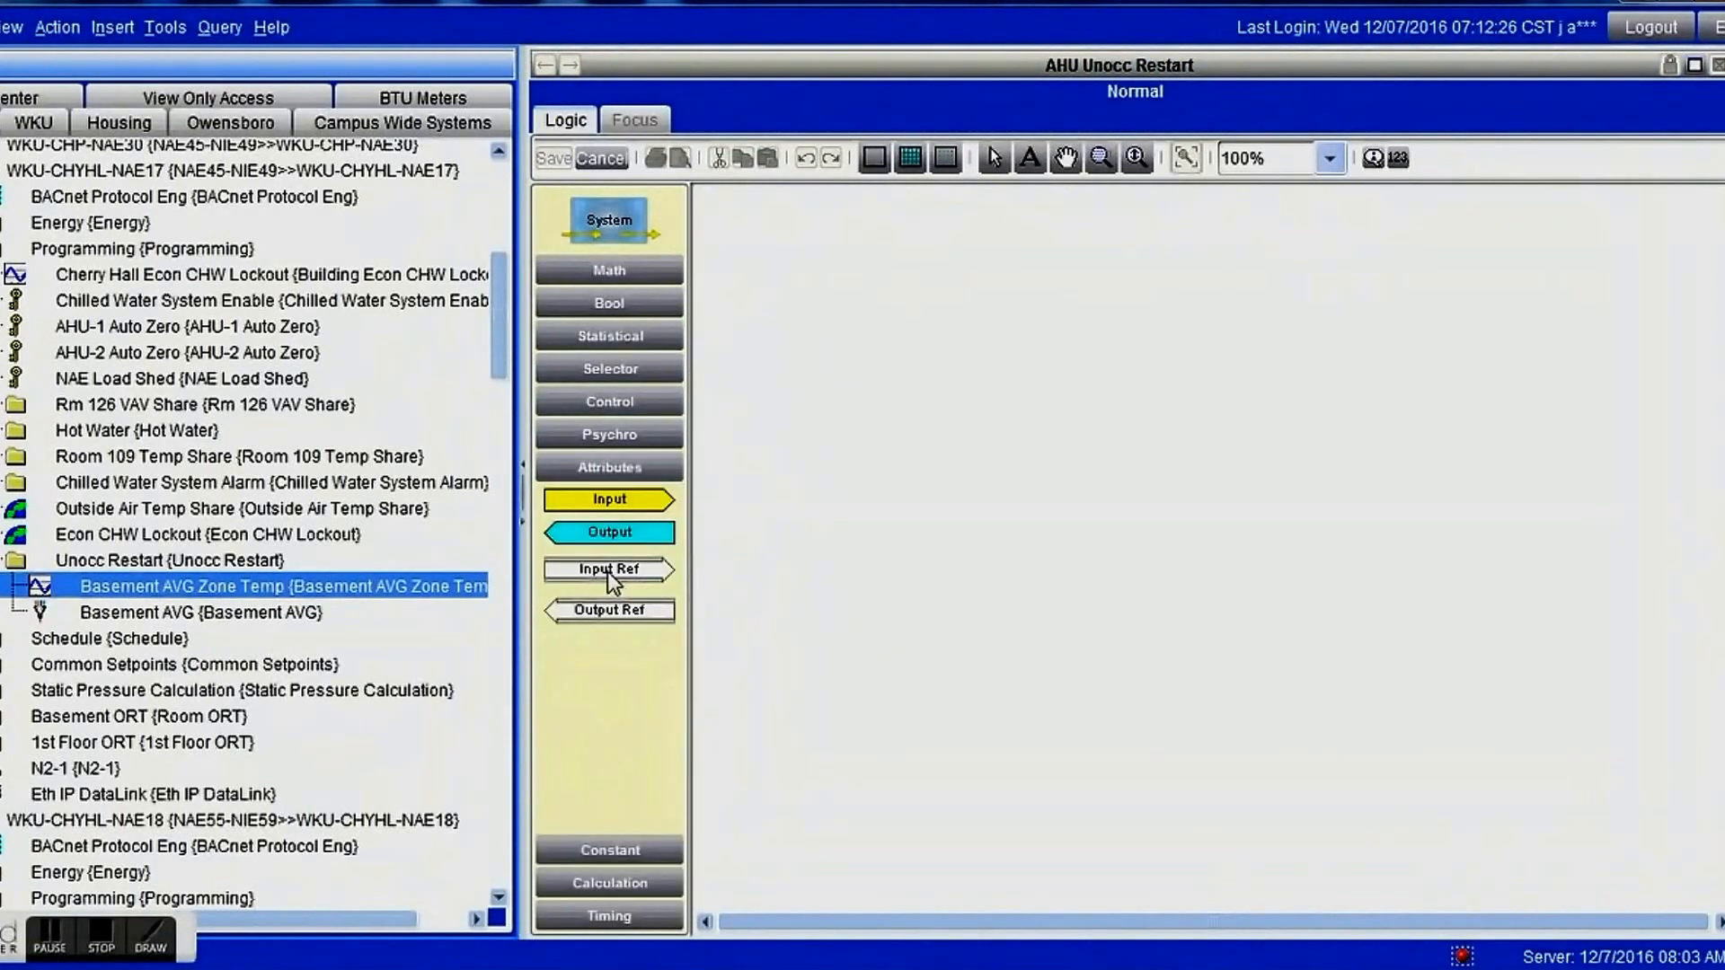
drag(611, 571, 871, 260)
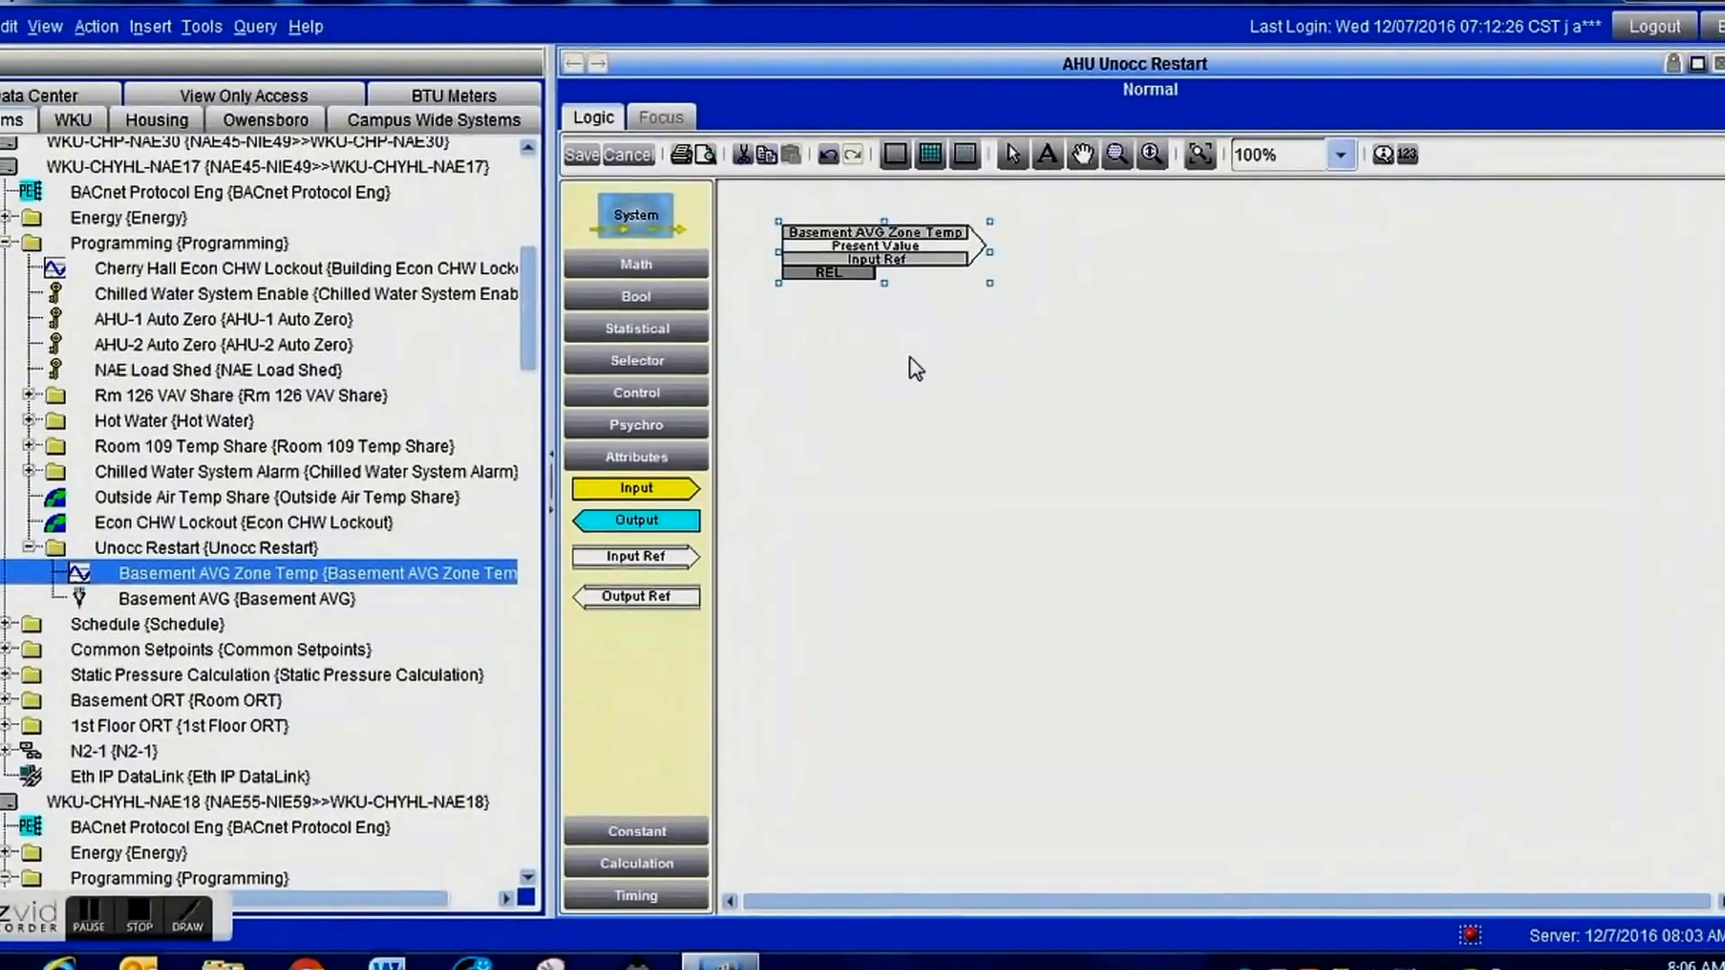
Add an Input Ref for NAE18's AVG BLD Unocc Heating SP and align it beneath the Basement AVG Zone Temp reference.
drag(543, 342, 555, 440)
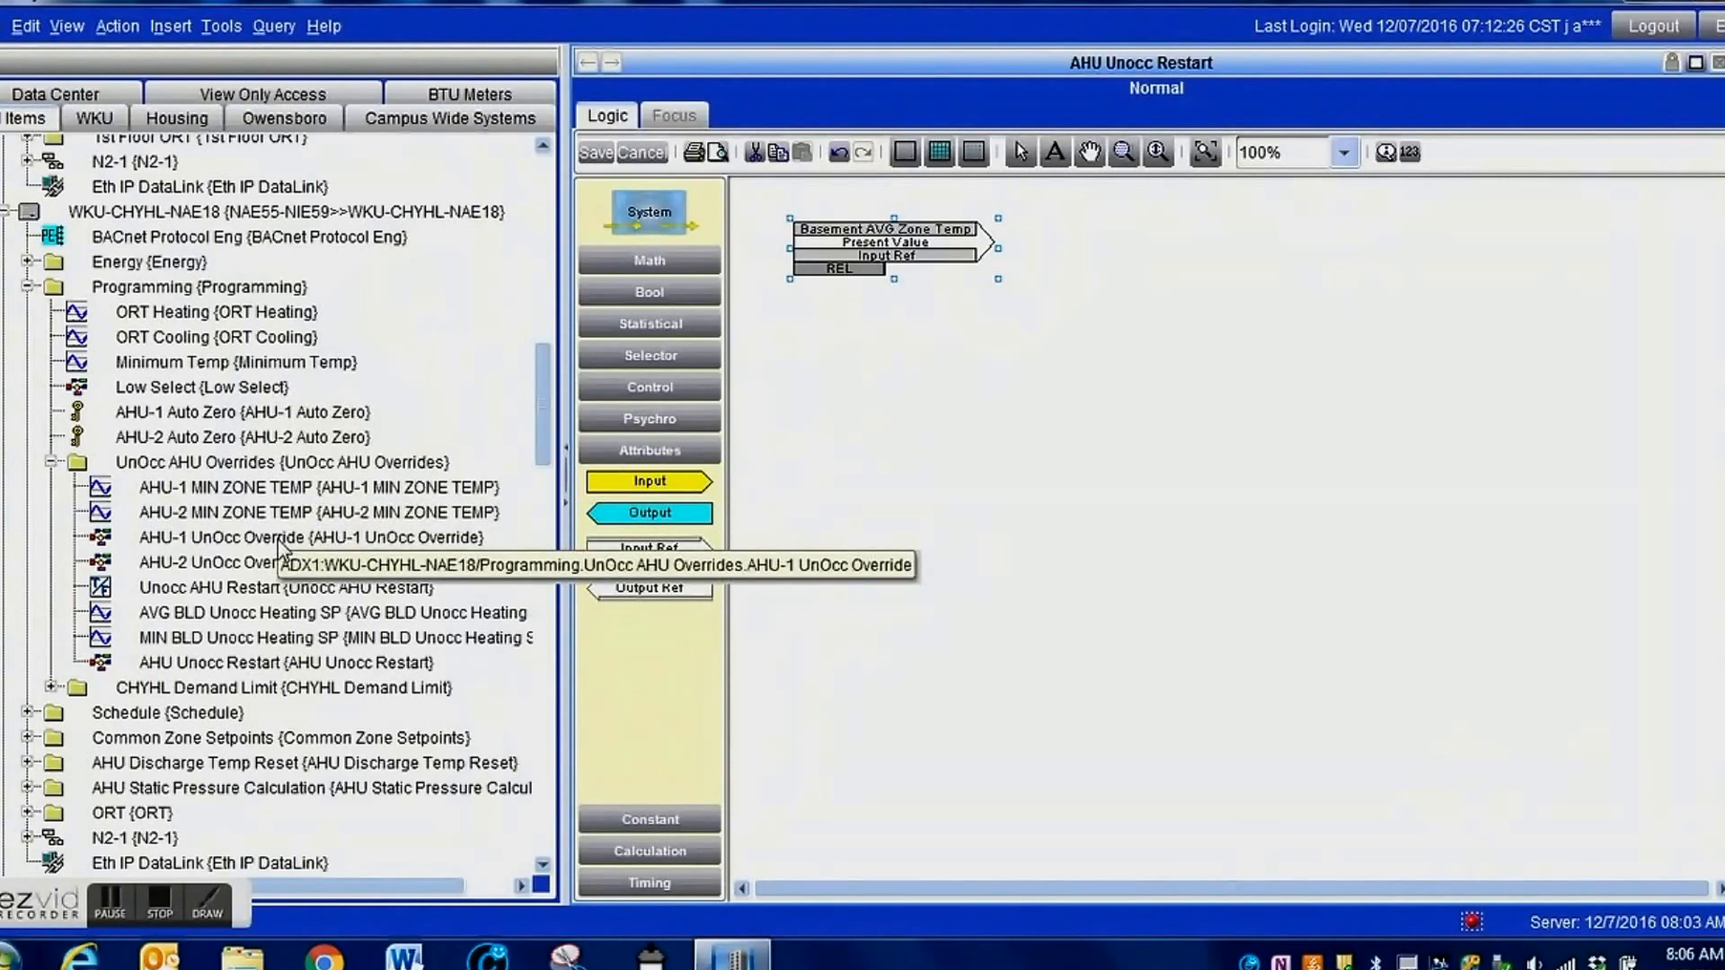
click(109, 901)
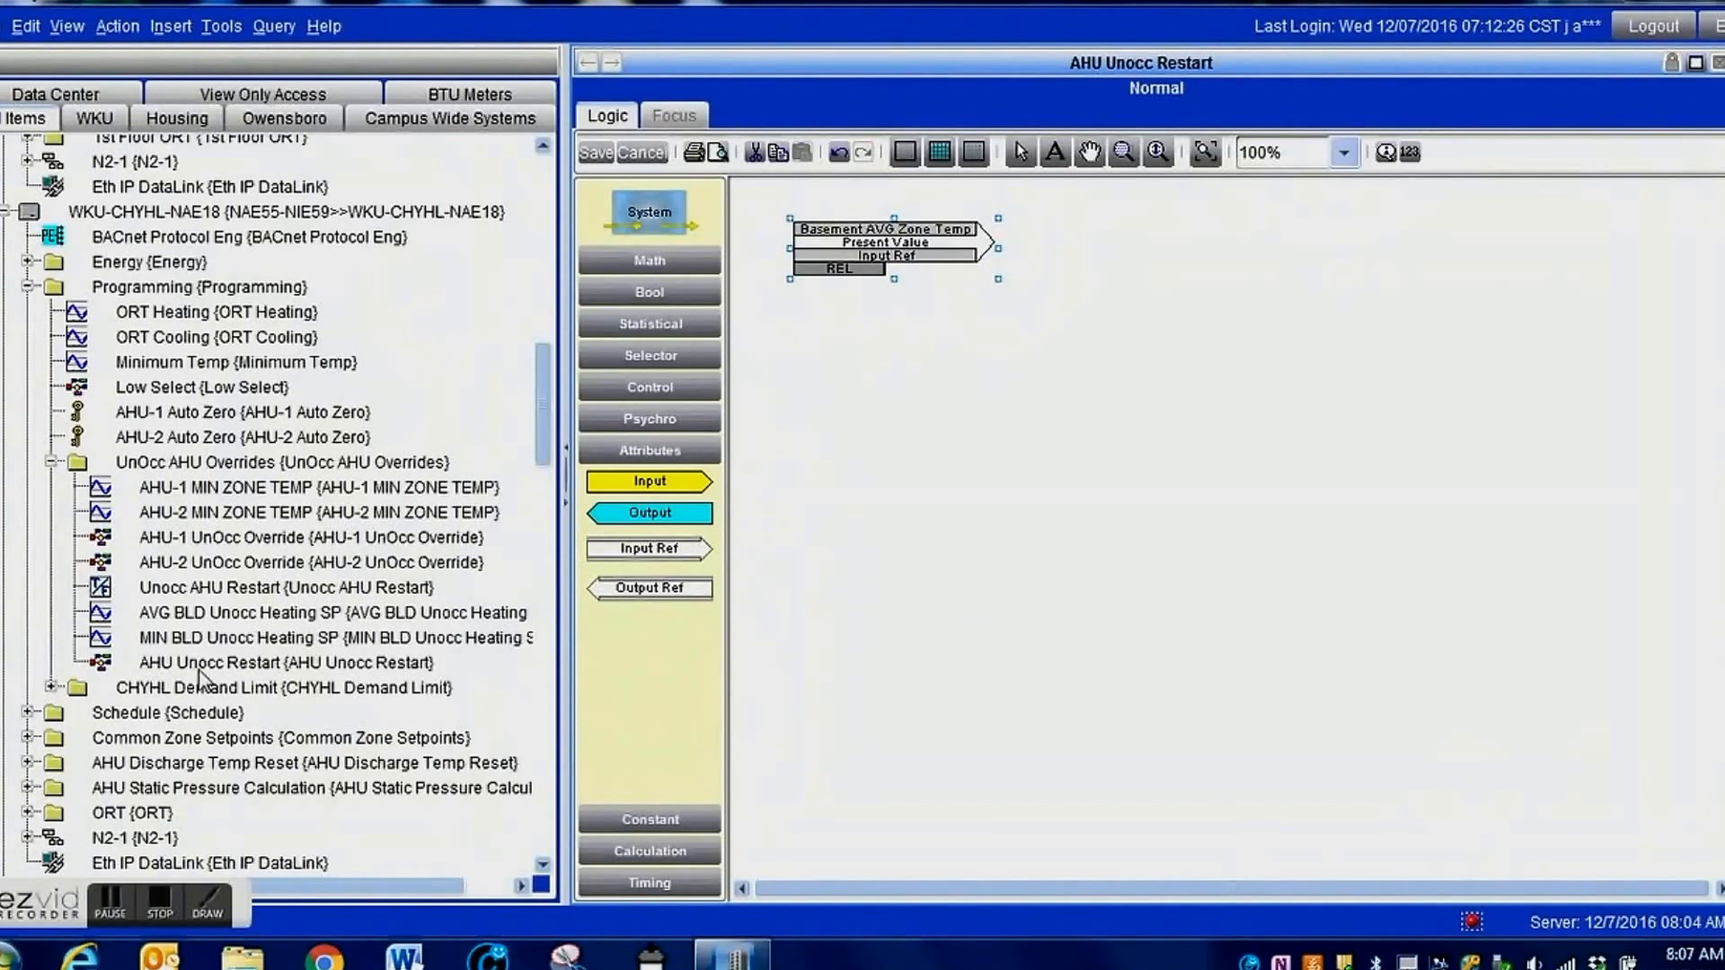
click(244, 621)
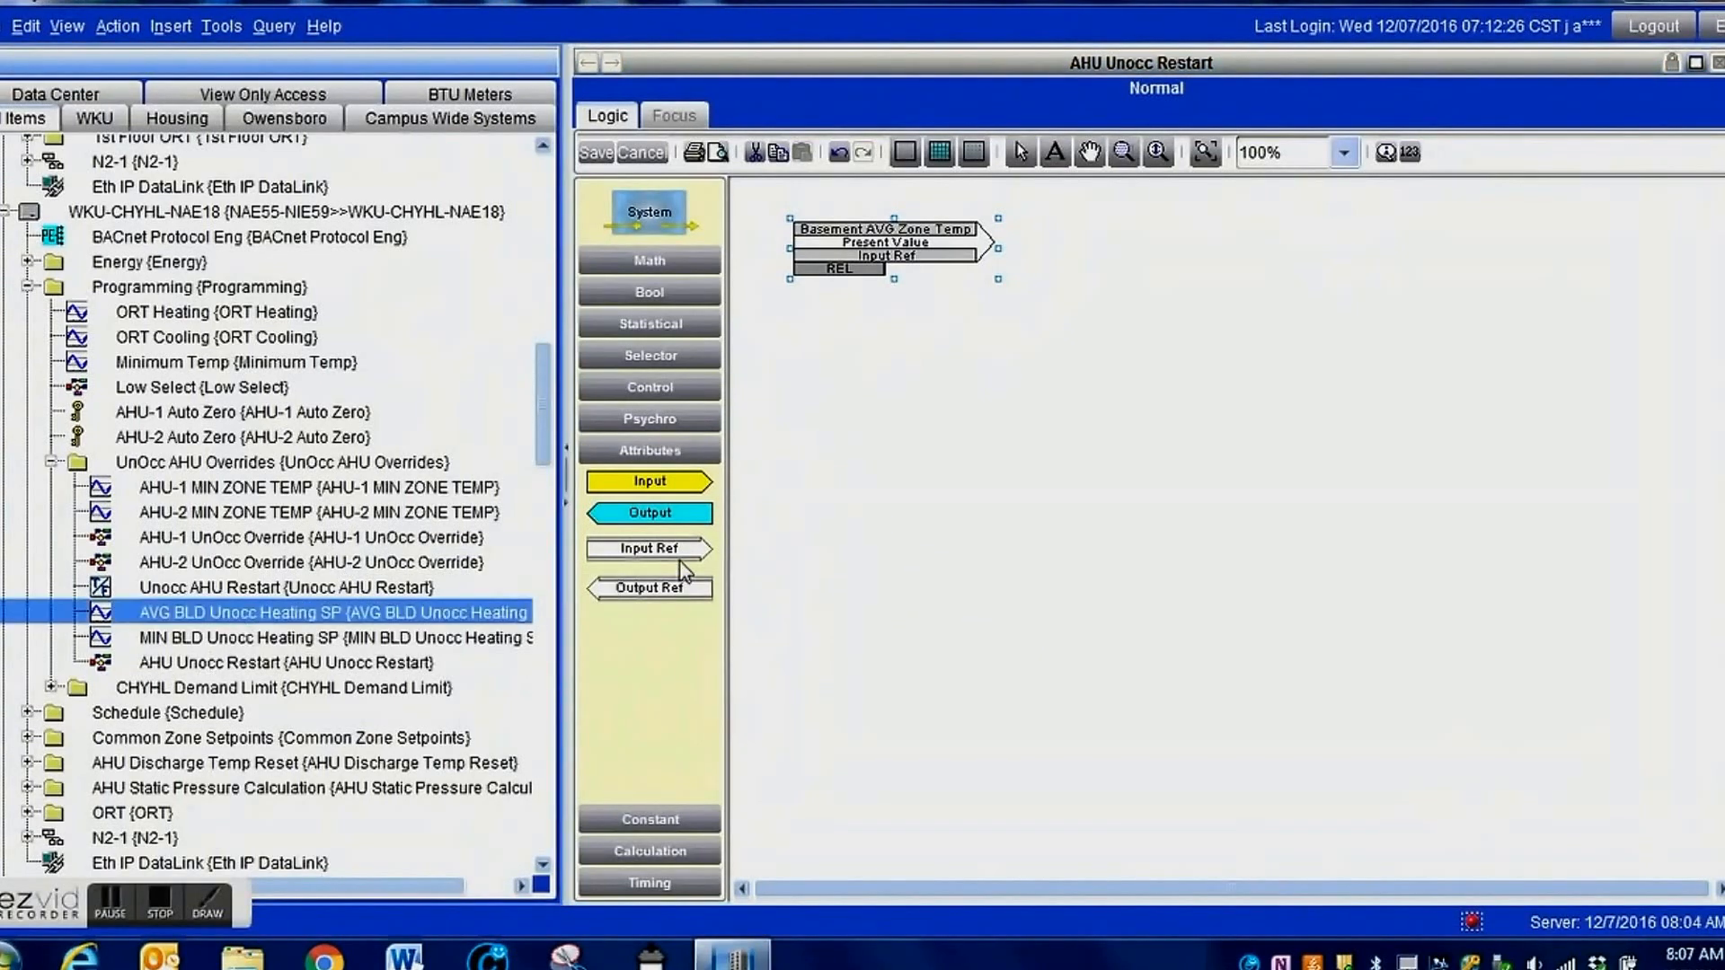
drag(665, 557, 989, 345)
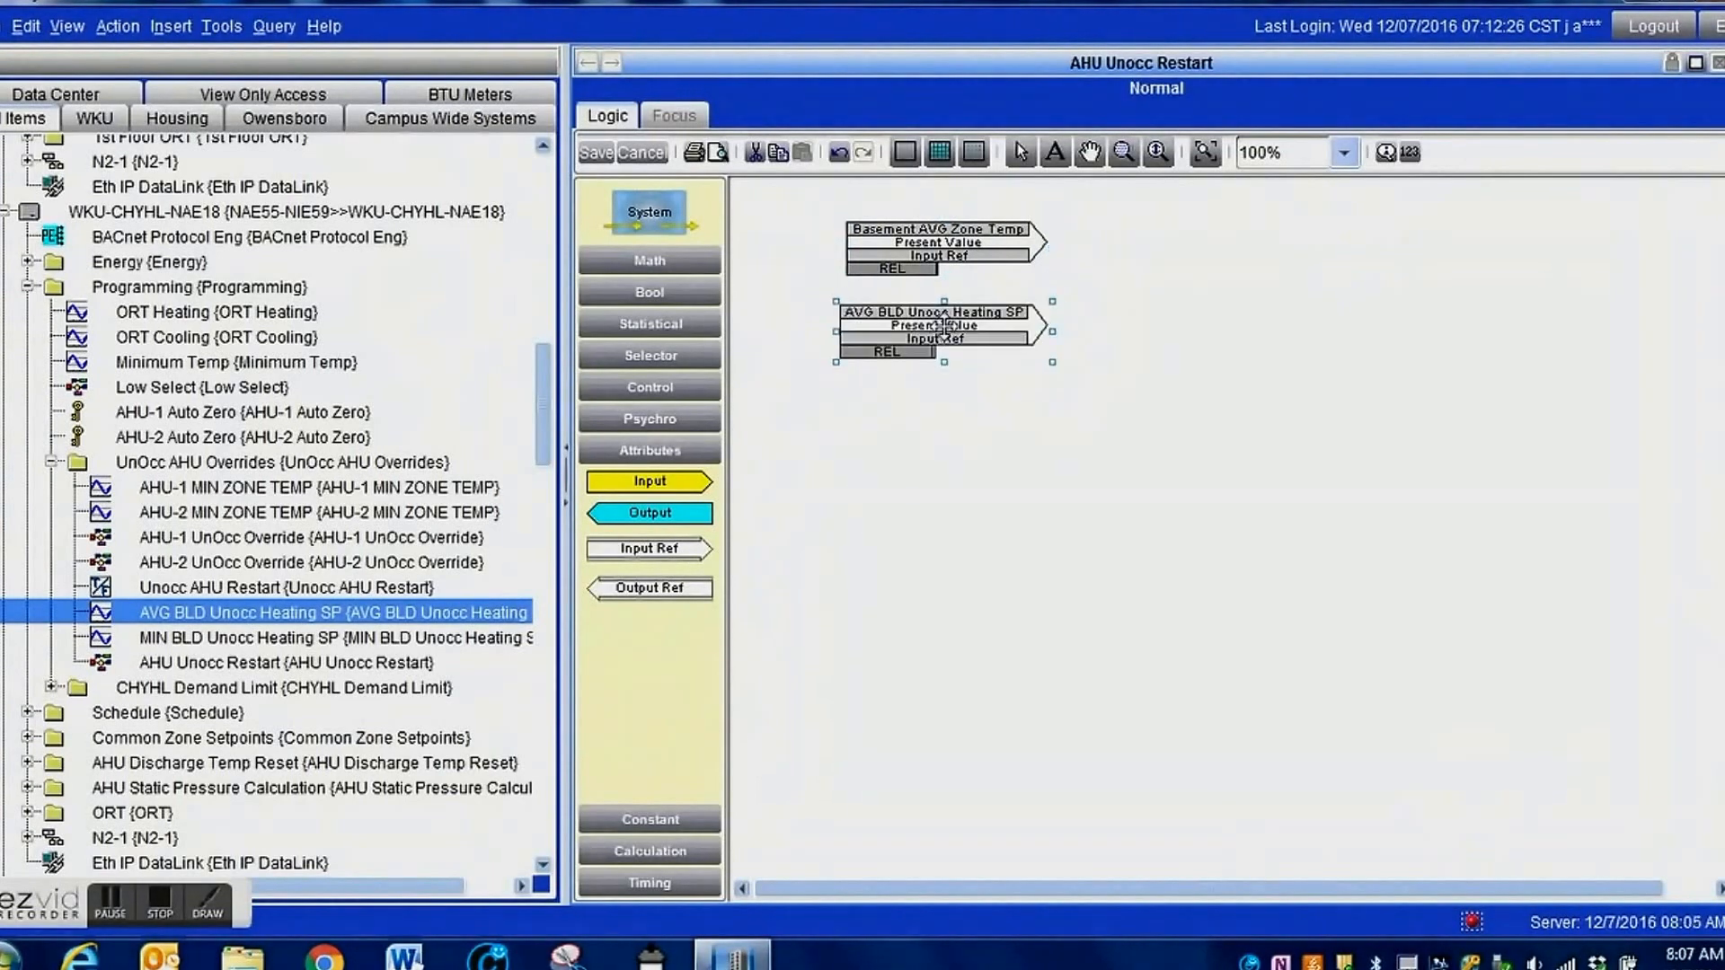
drag(949, 323, 943, 323)
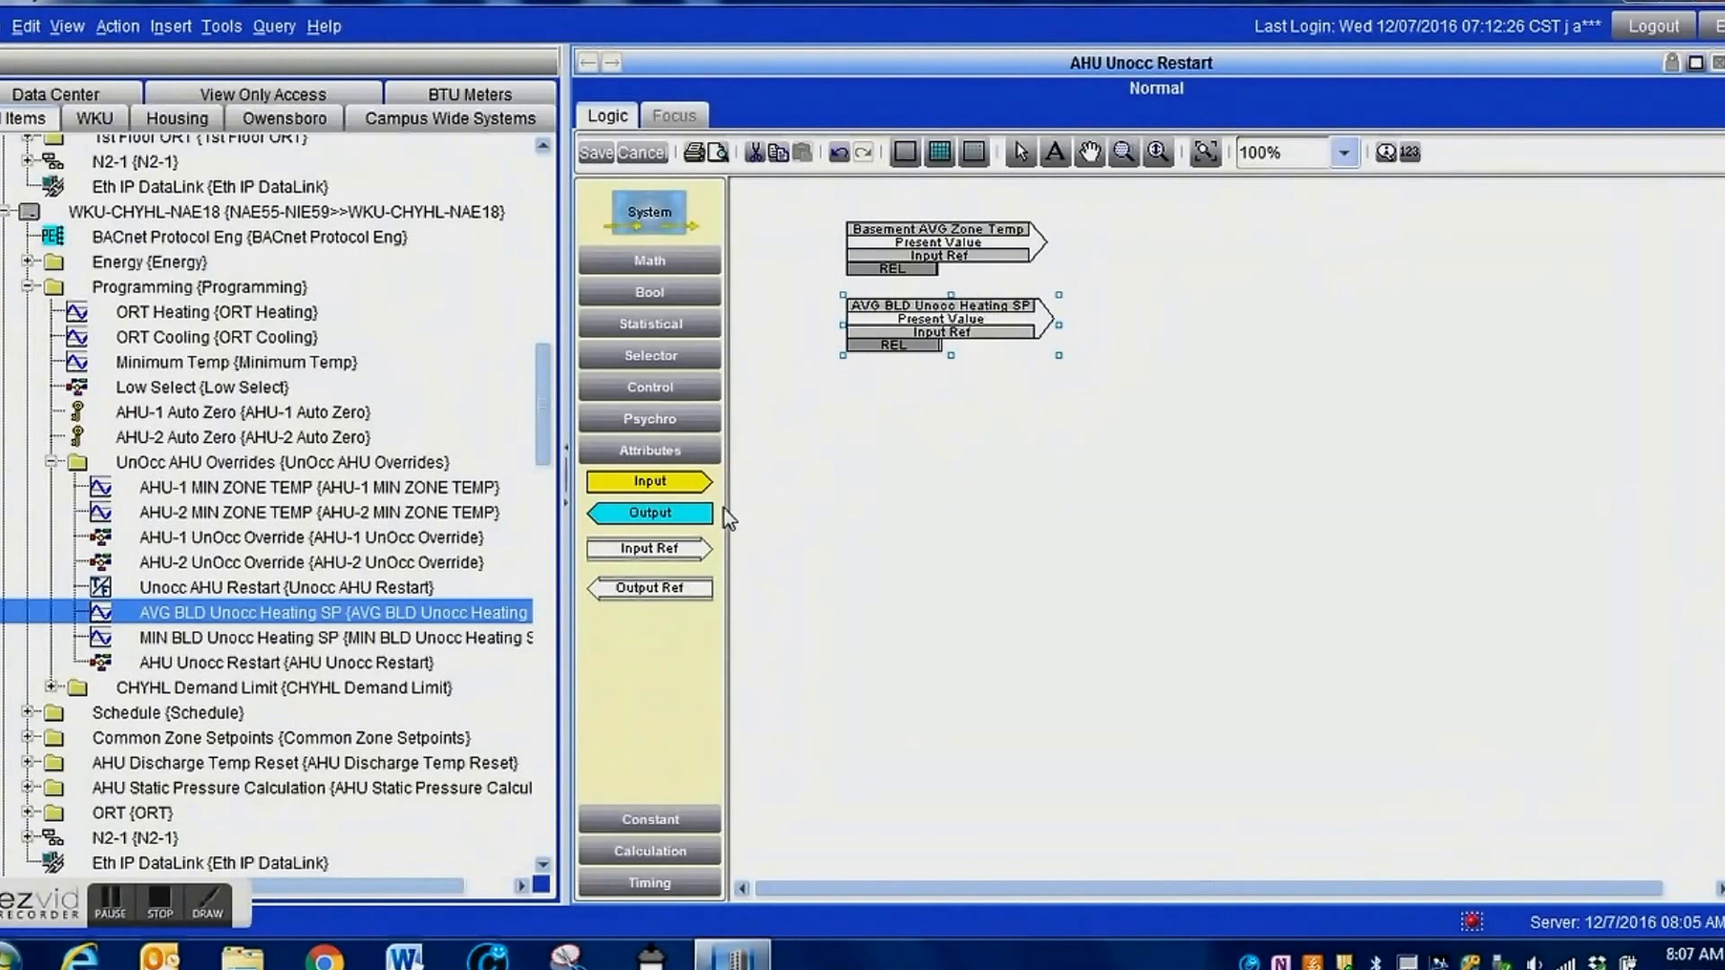
Add an X>=Y comparison block beside the references, wiring Basement AVG Zone Temp to X and AVG BLD Unocc Heating SP to Y.
click(659, 386)
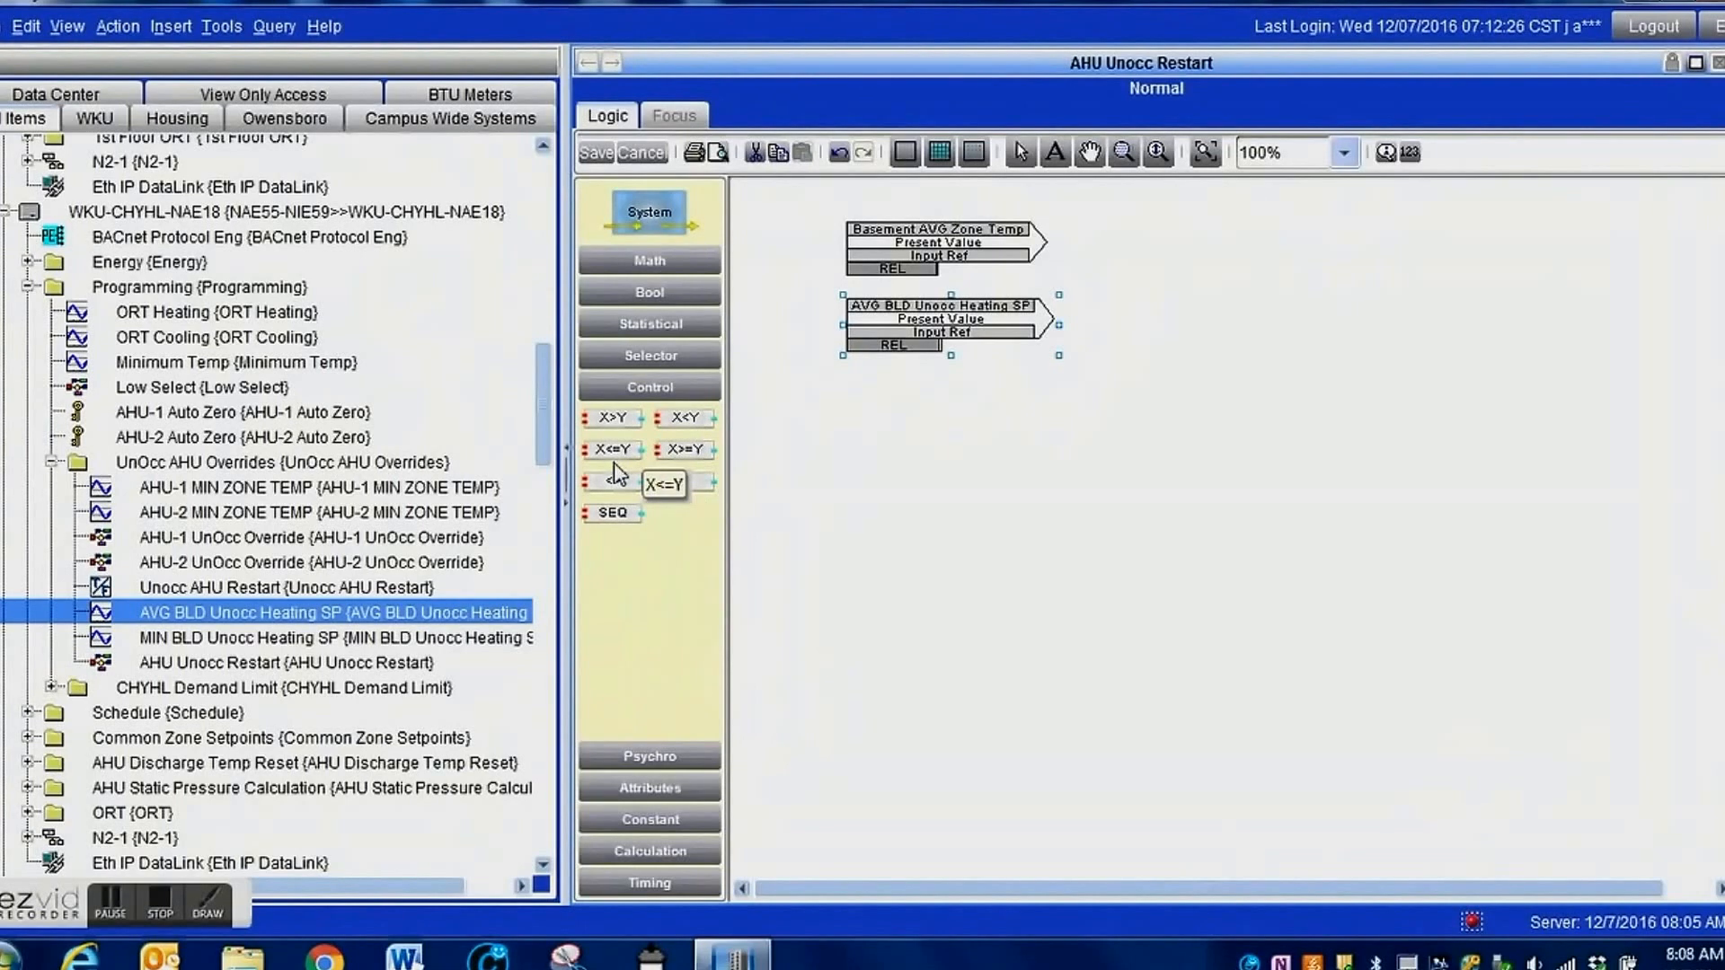
drag(684, 449, 1142, 280)
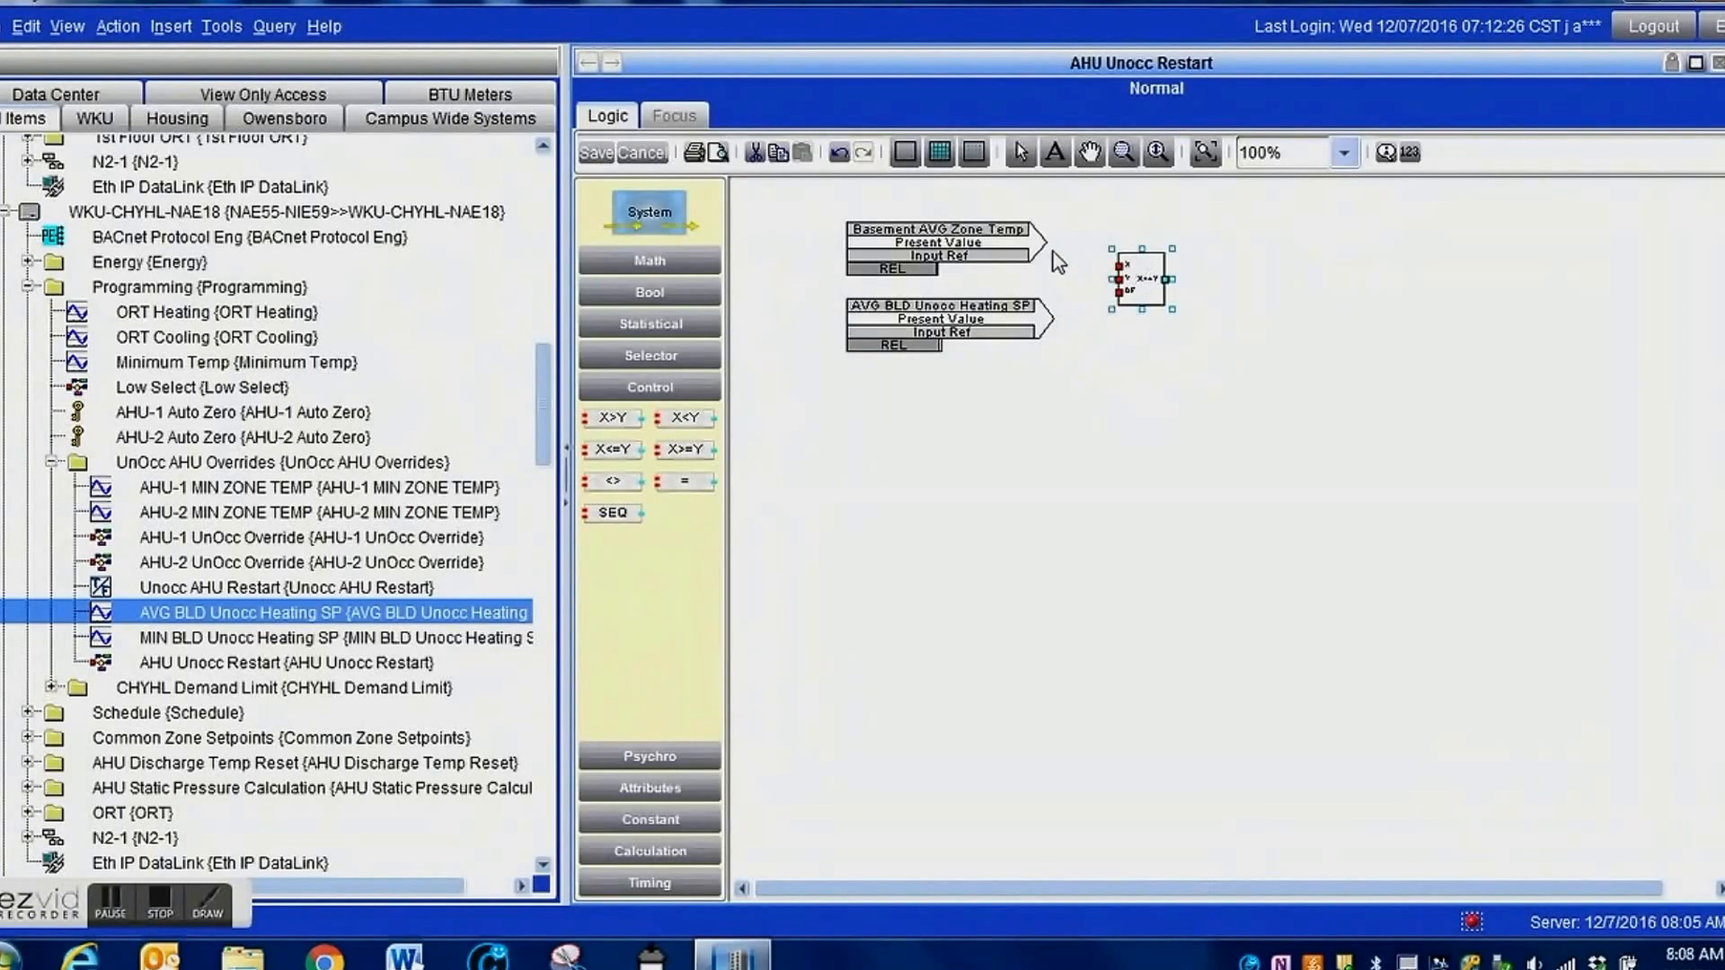
drag(1042, 240, 1114, 264)
drag(1044, 316, 1115, 279)
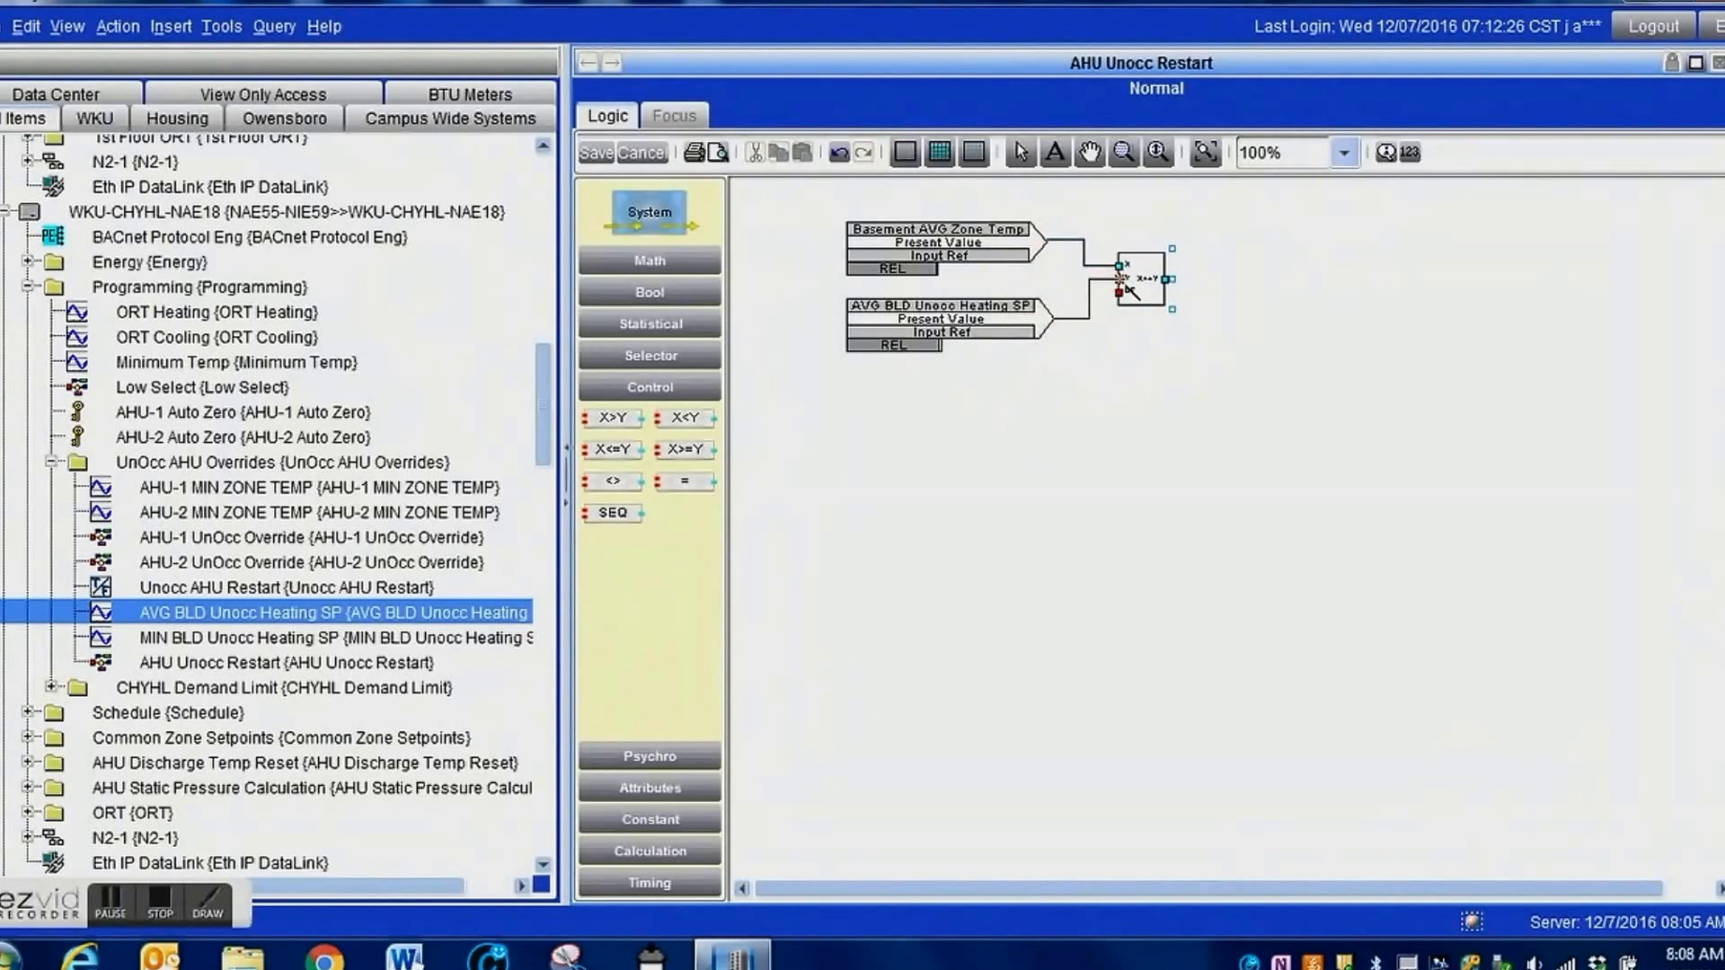
click(1147, 280)
drag(1149, 280, 1173, 305)
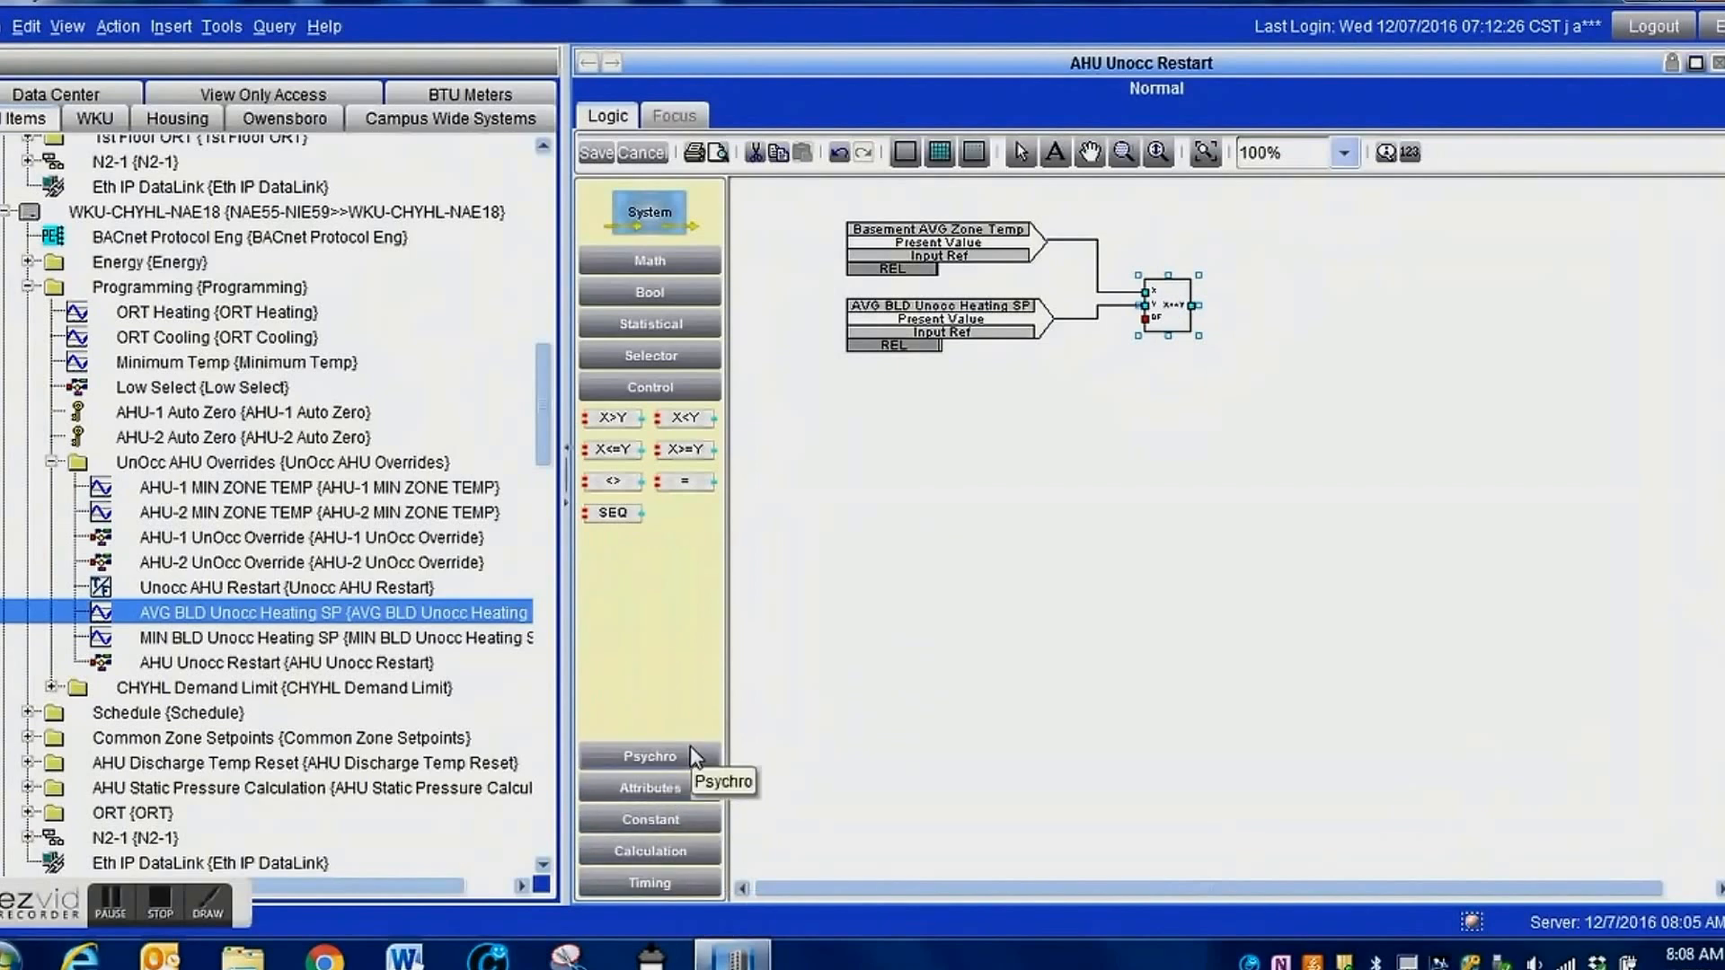
Add a Float constant of 1 below the setpoint reference and wire it to the comparison block's DF input.
click(659, 821)
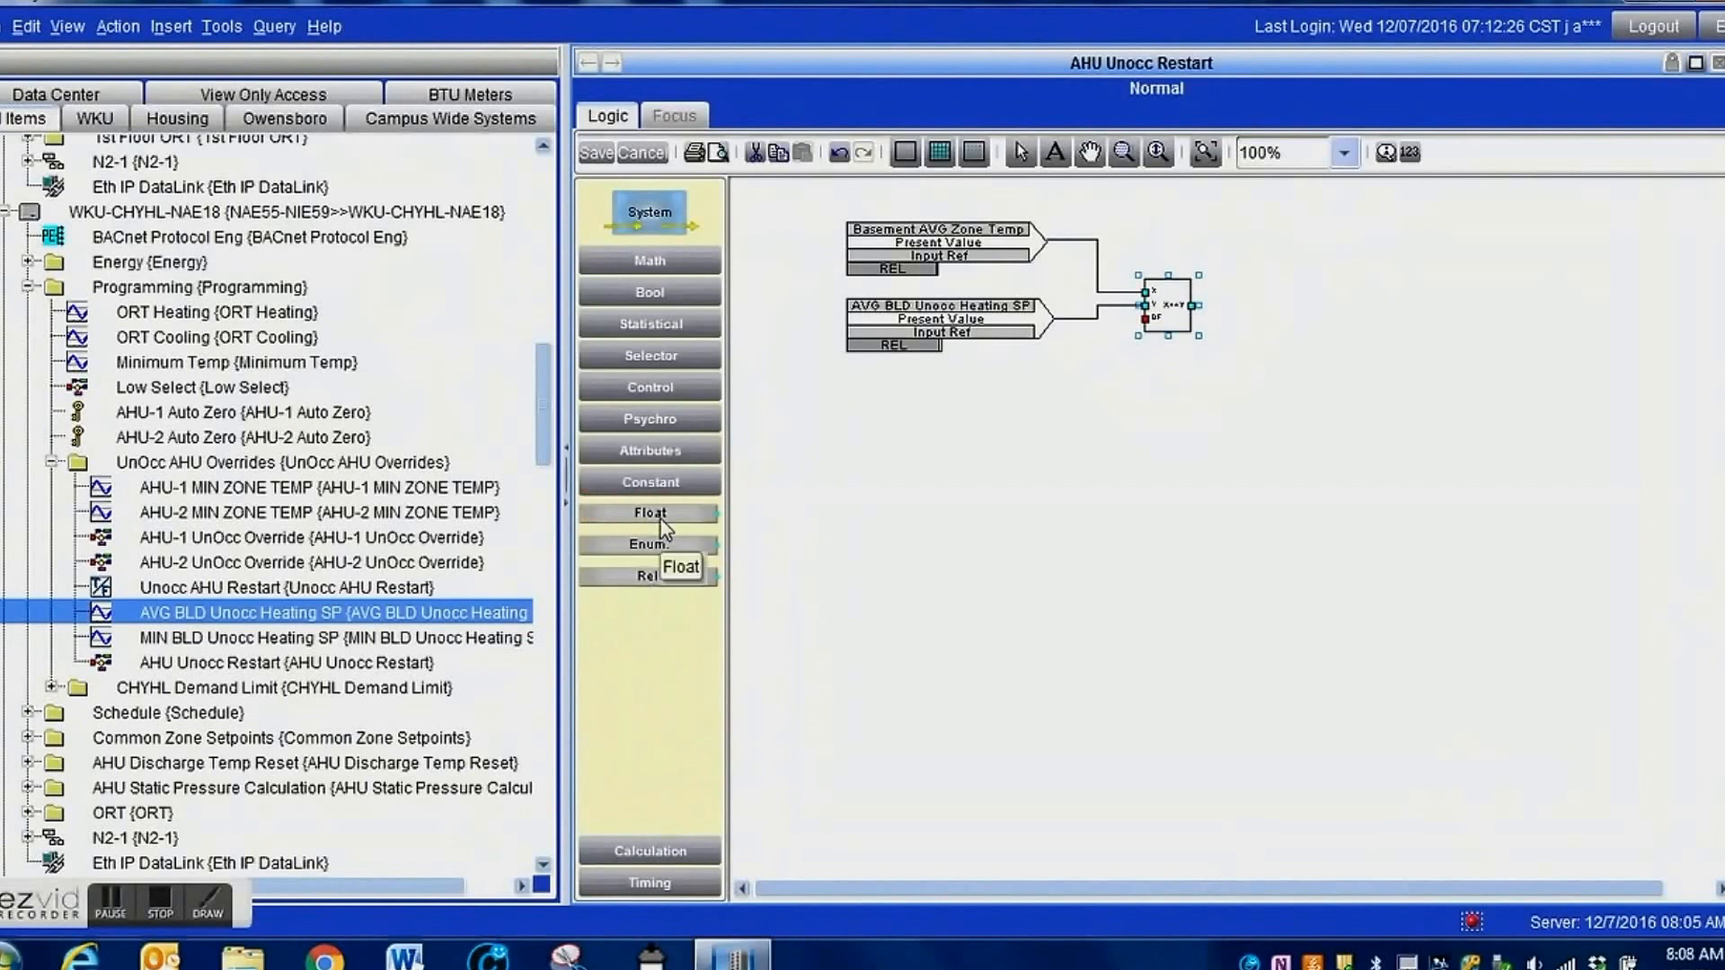
drag(662, 525, 1146, 318)
drag(922, 397, 1049, 404)
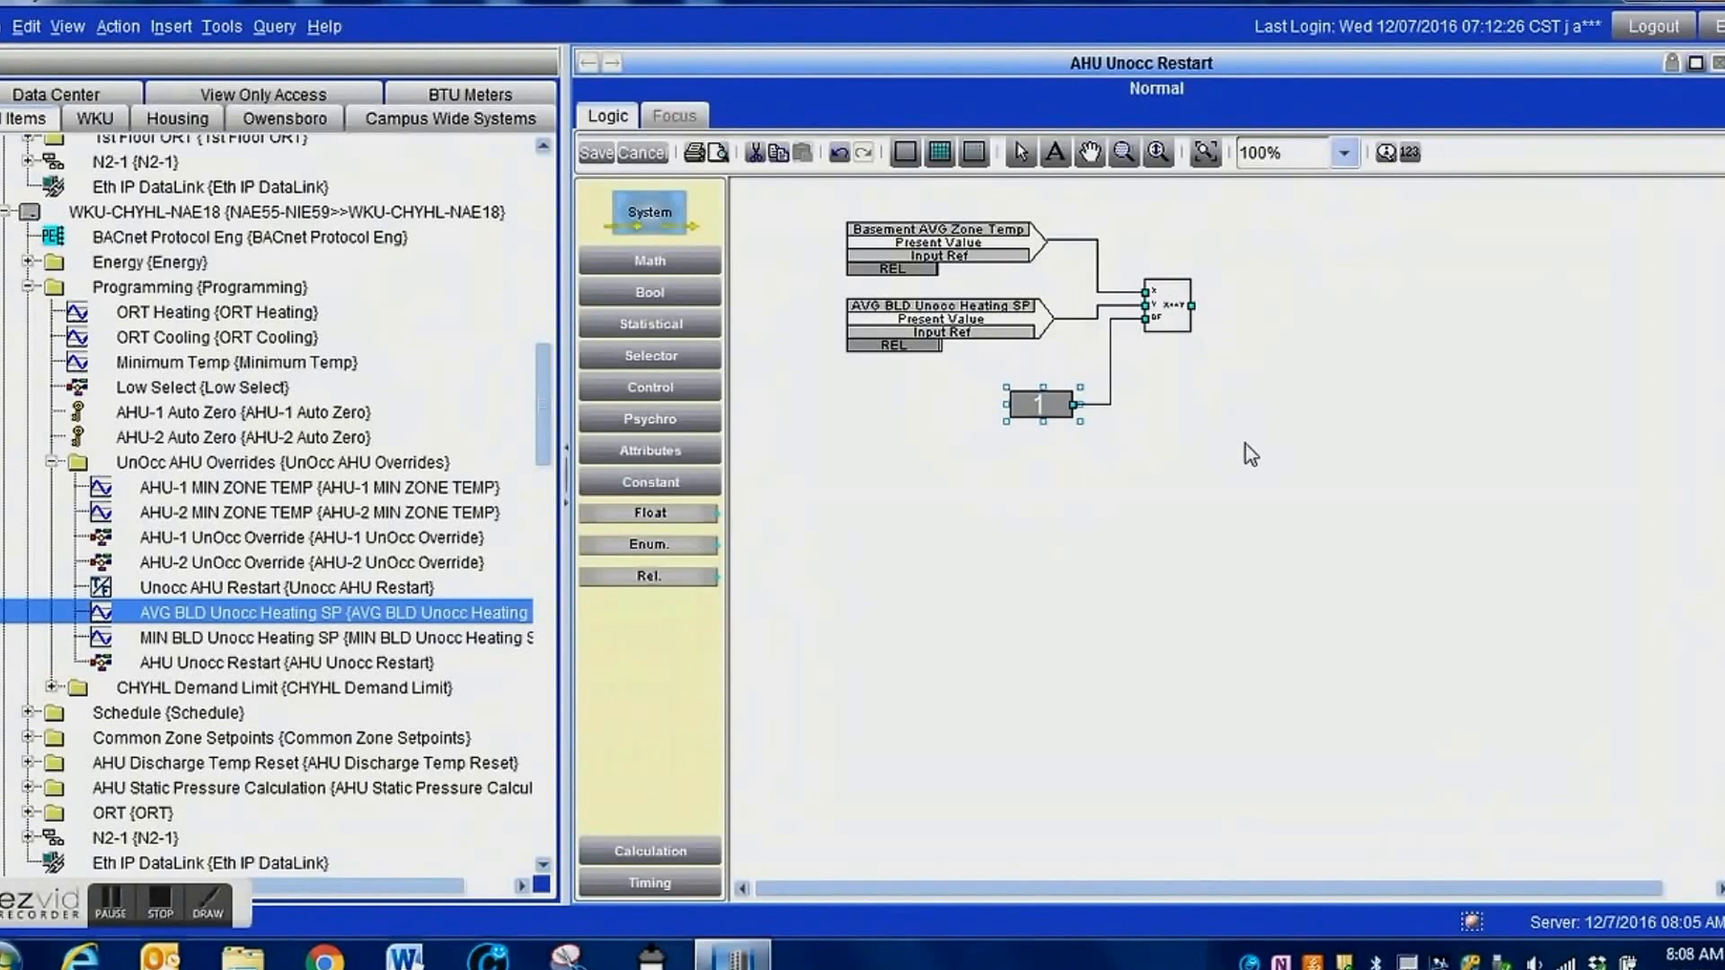
Add Input Refs for NAE18's AHU-1 MIN ZONE TEMP and AHU-2 MIN ZONE TEMP together, below the constant 1 block.
click(438, 489)
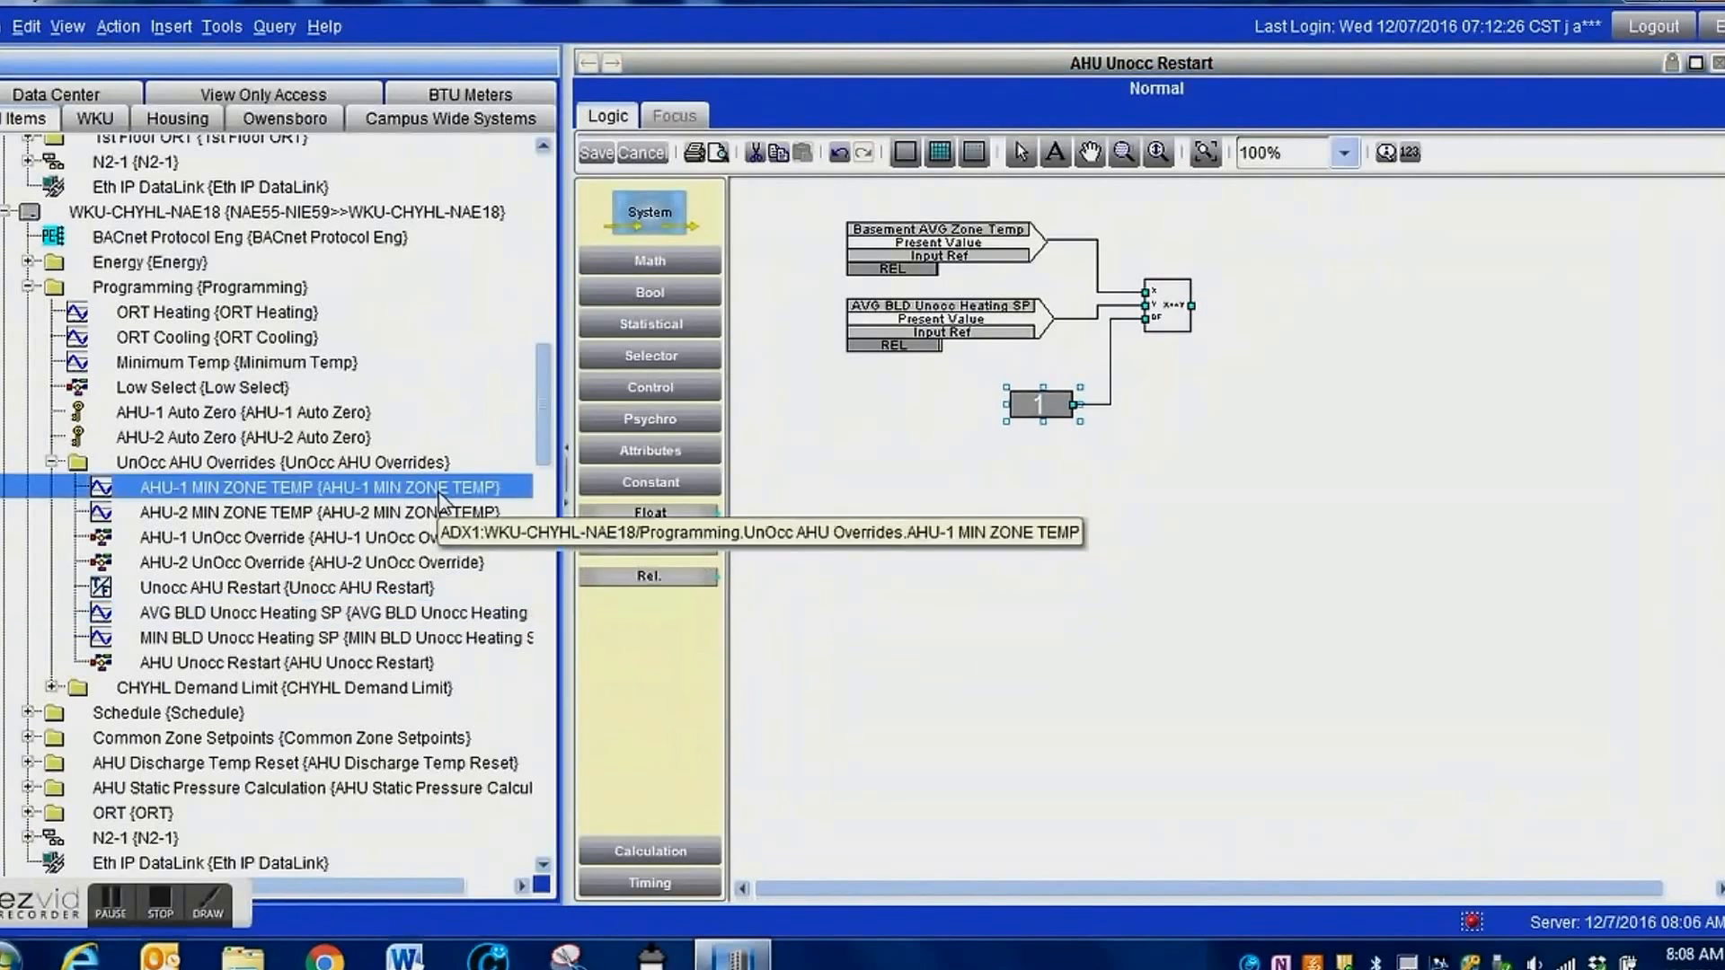
ctrl+click(439, 510)
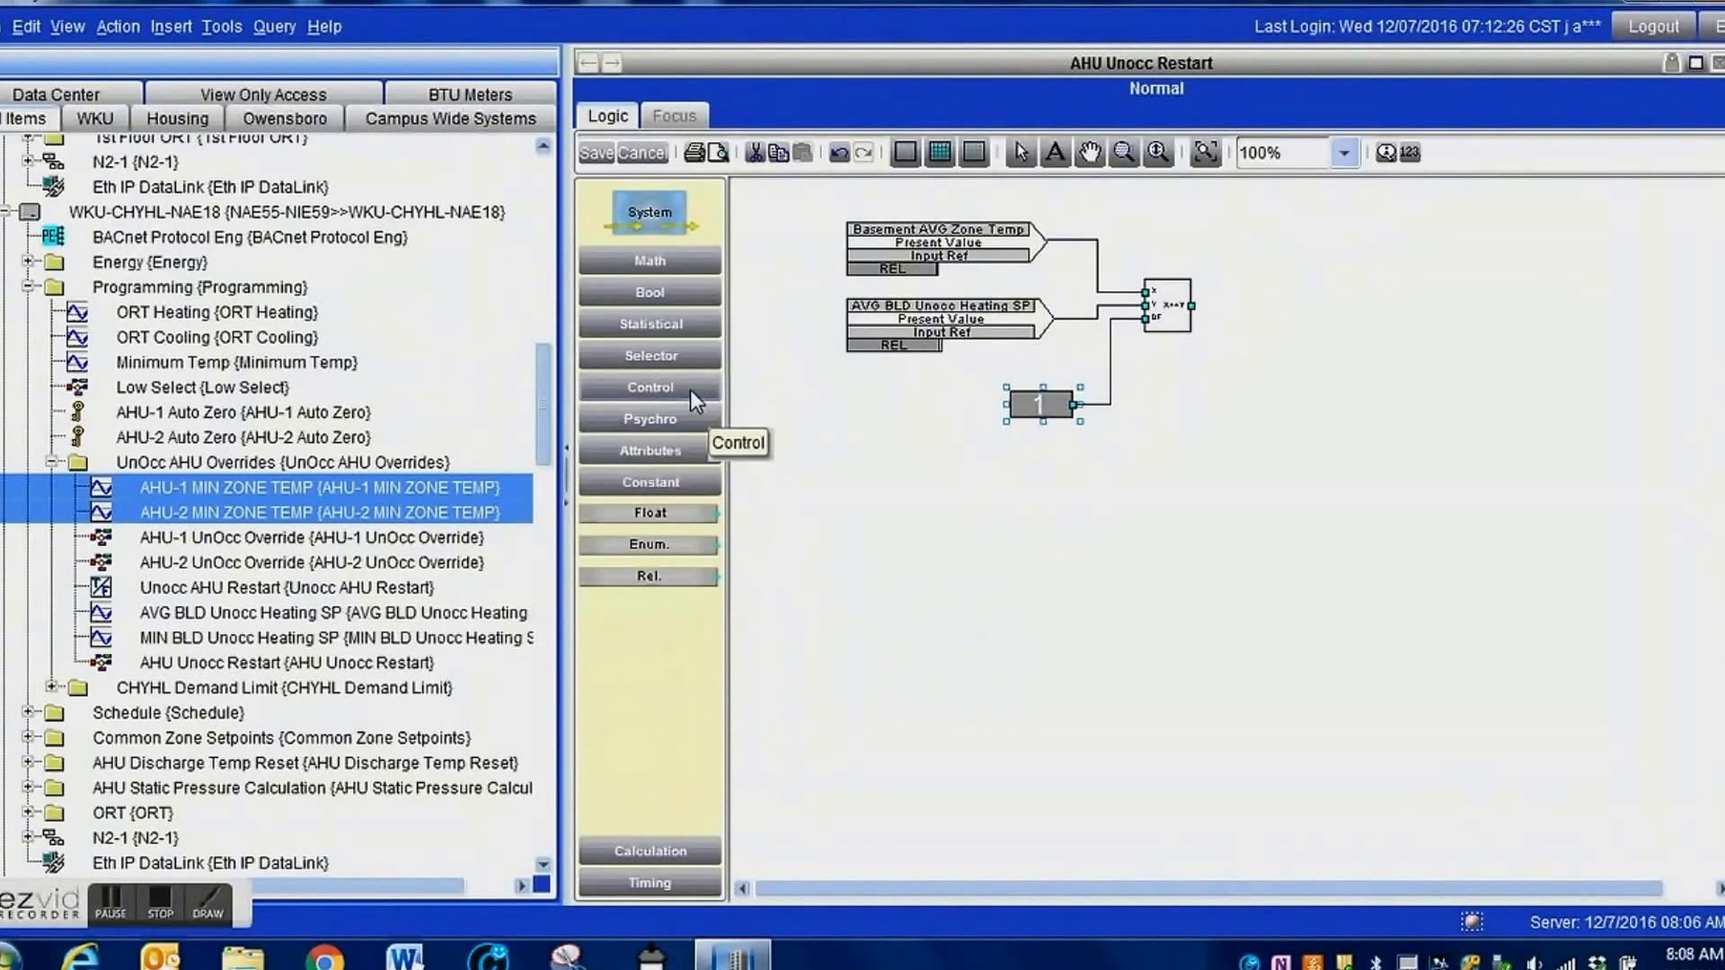
click(654, 458)
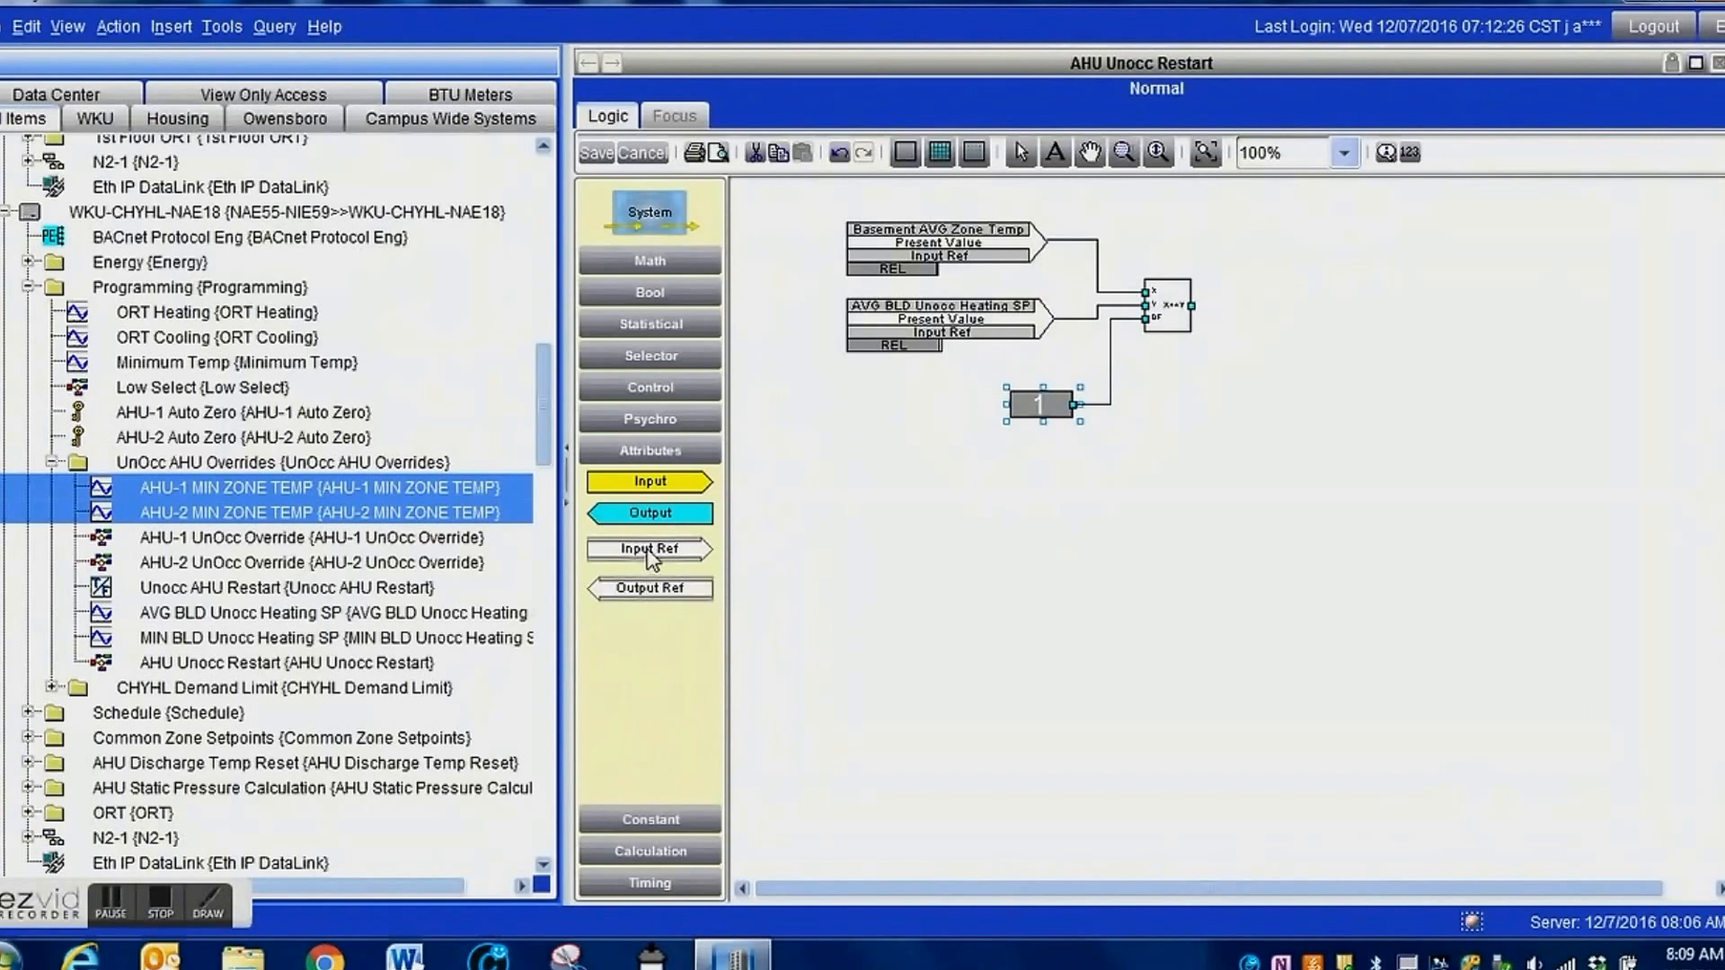
drag(647, 560, 867, 512)
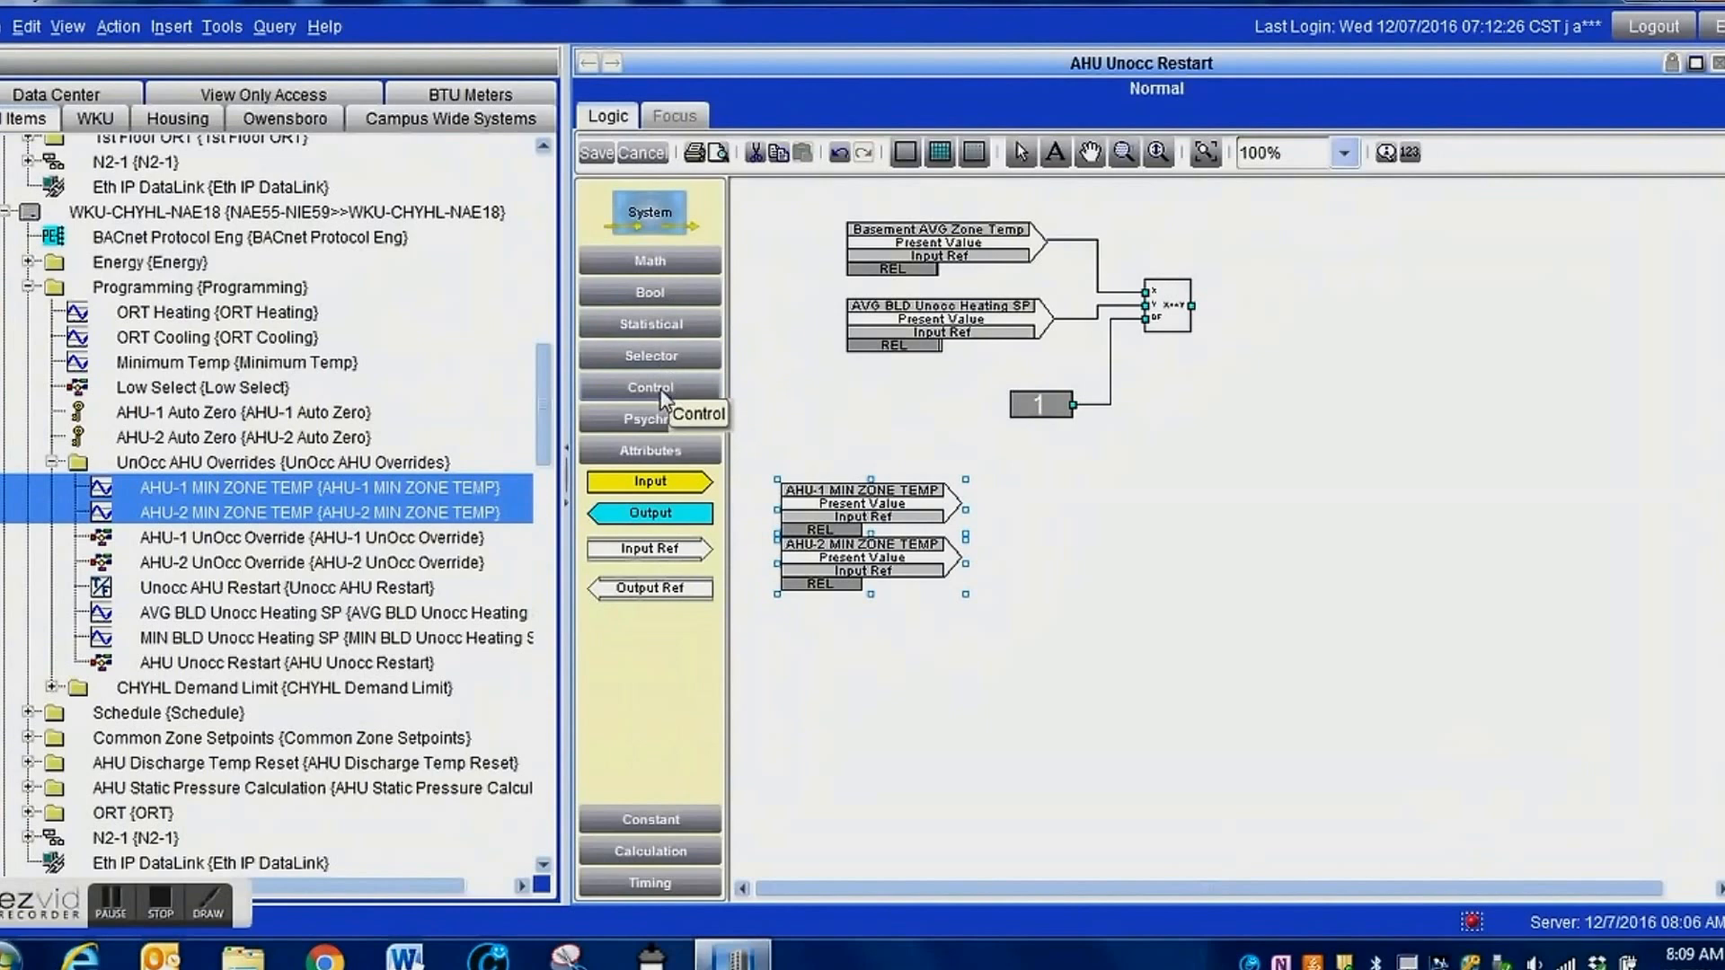
Add a MIN block beside the two zone temperature references and wire AHU-1 and AHU-2 MIN ZONE TEMP to its inputs.
click(650, 293)
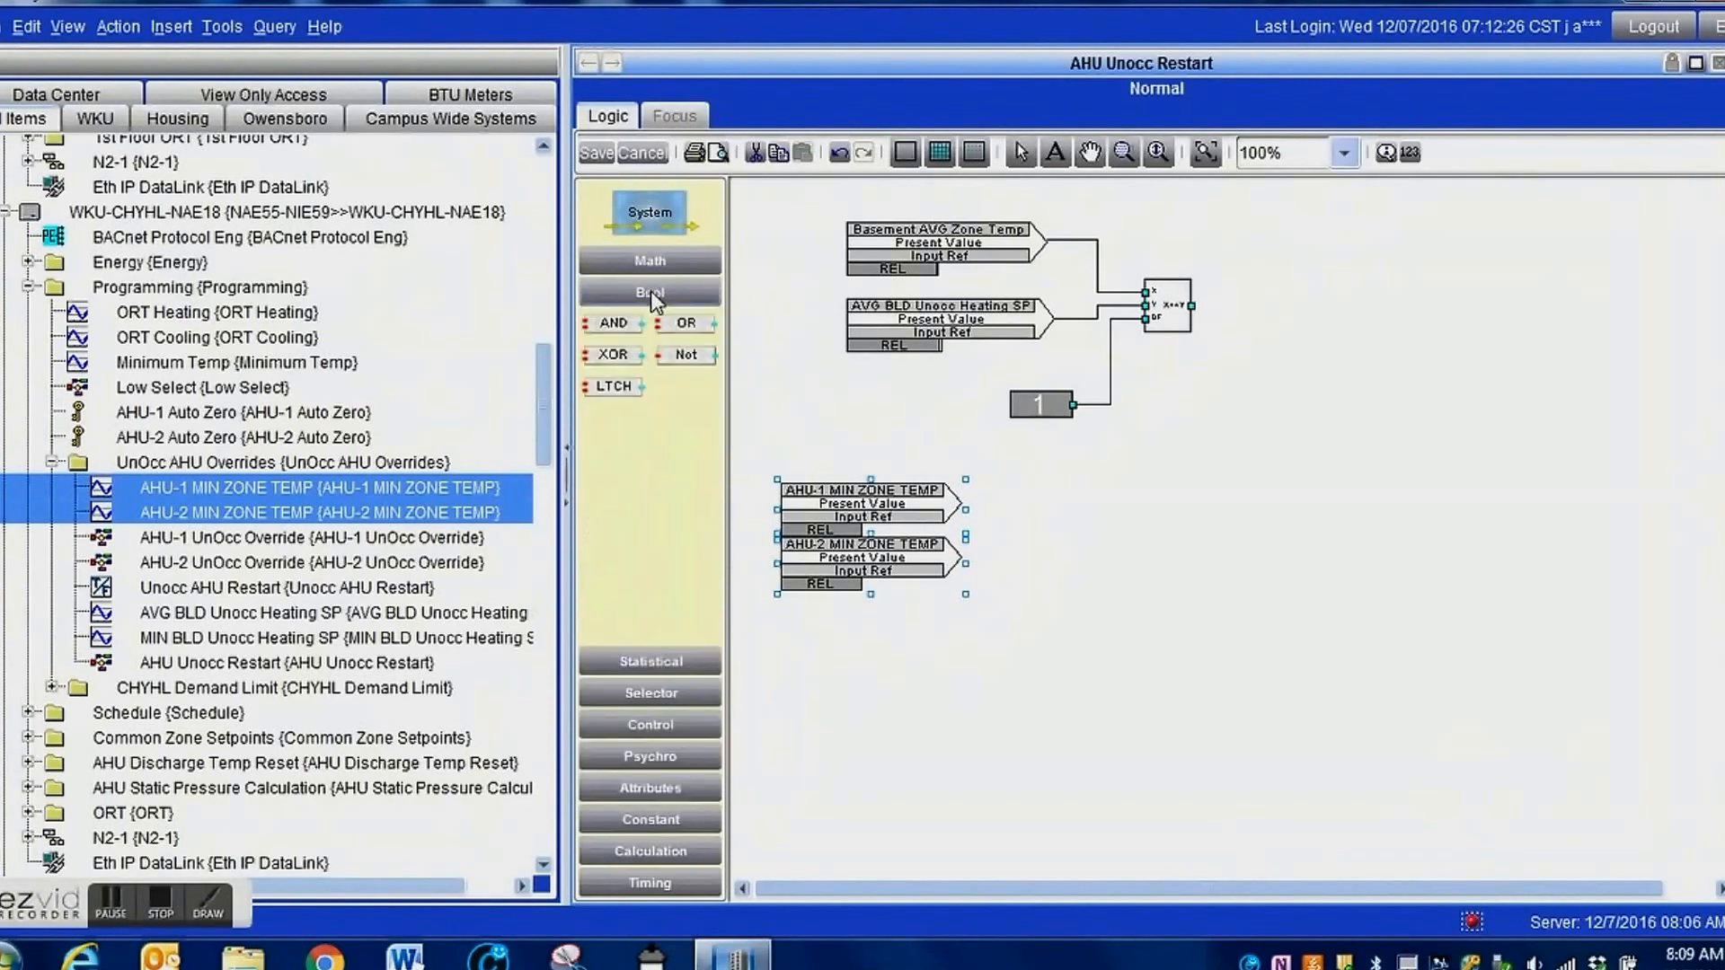
click(650, 293)
click(654, 325)
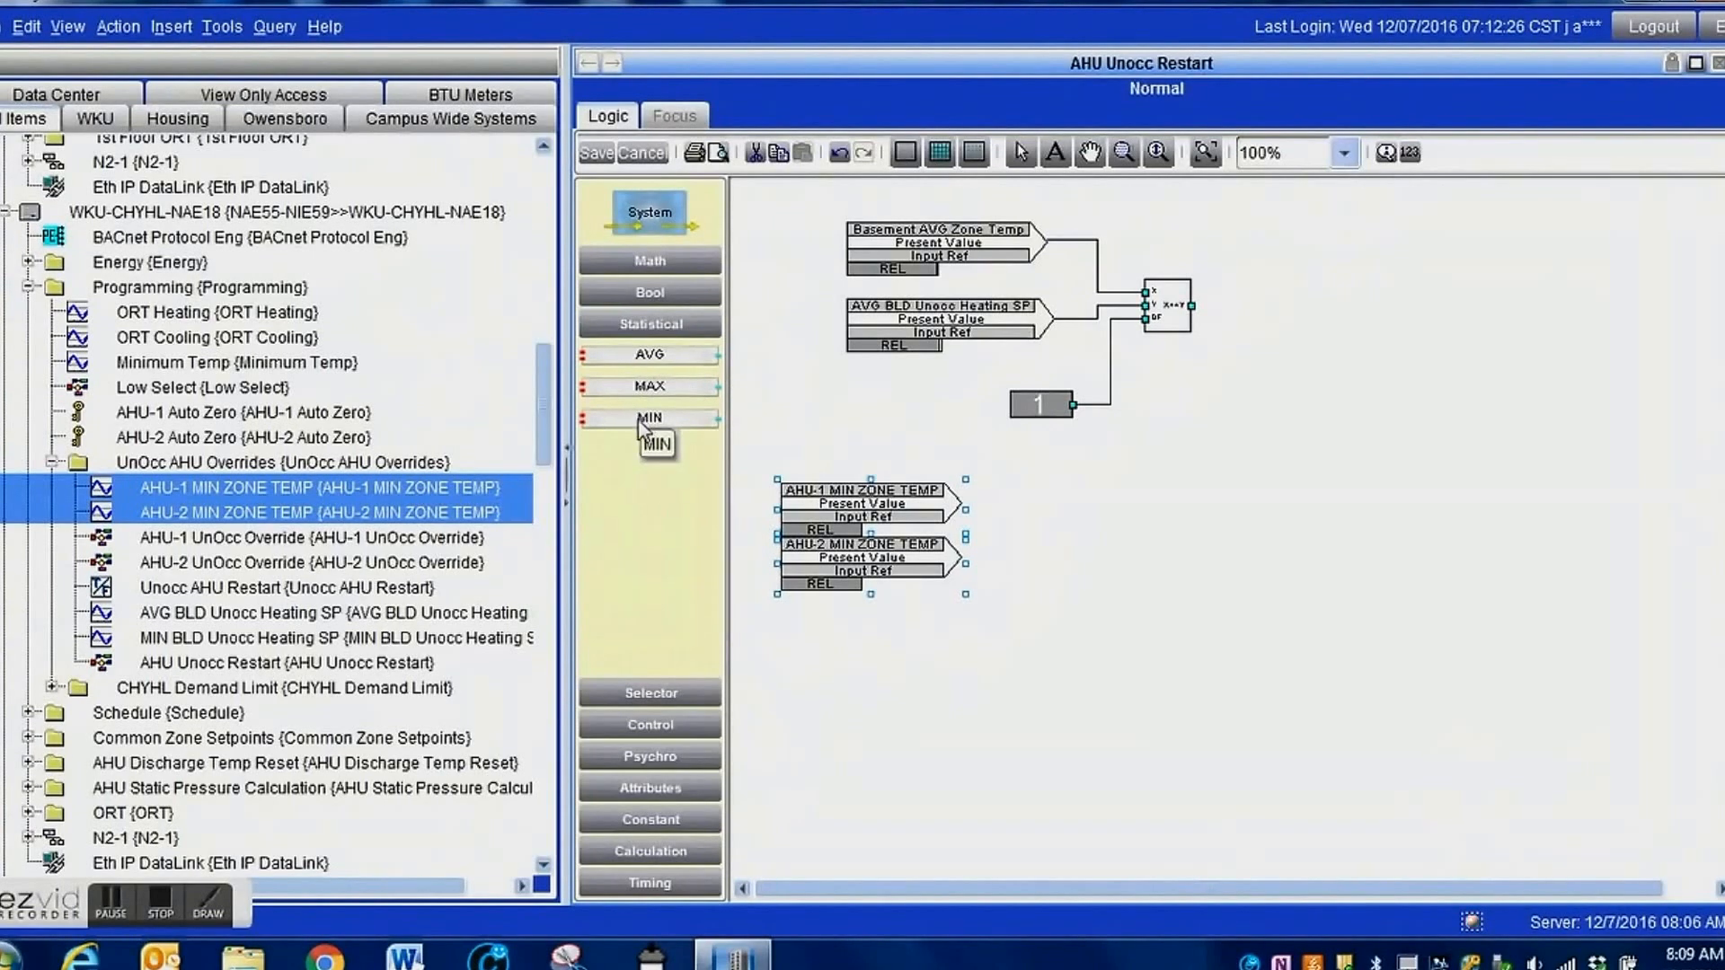
mouse_move(640, 422)
mouse_down()
mouse_move(1061, 530)
mouse_move(993, 509)
mouse_move(1040, 525)
mouse_up()
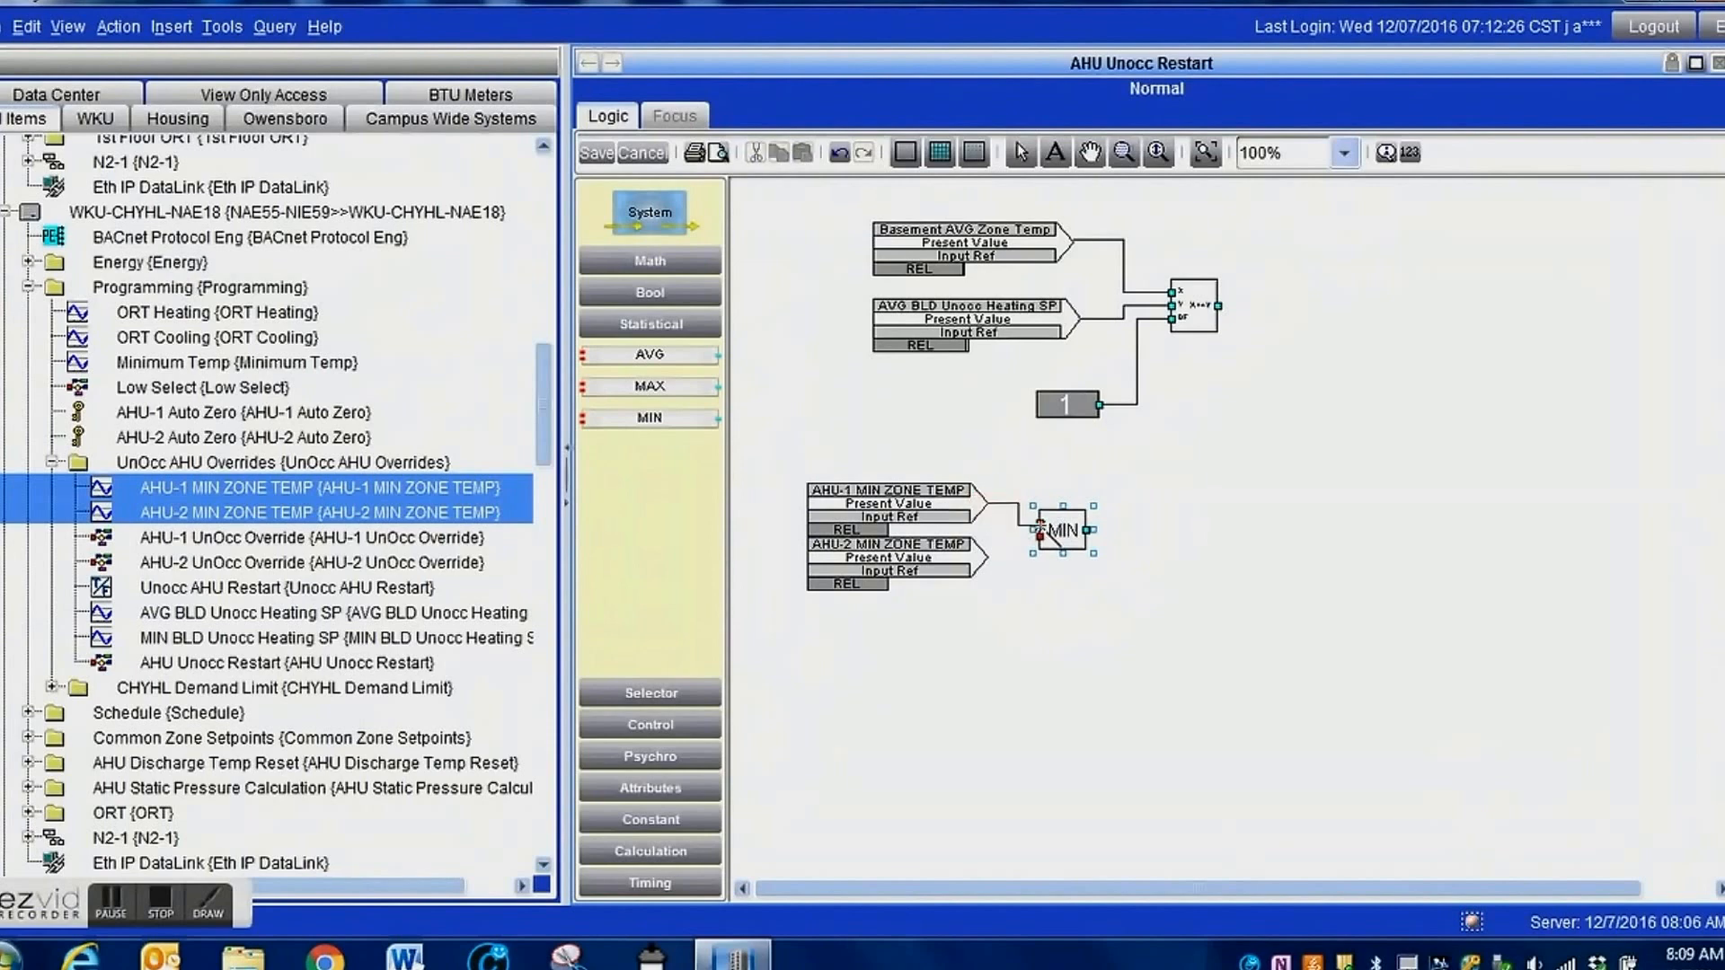
drag(978, 557, 1039, 537)
Add an Input Ref for NAE18's MIN BLD Unocc Heating SP beneath the AHU-2 MIN ZONE TEMP reference.
click(291, 636)
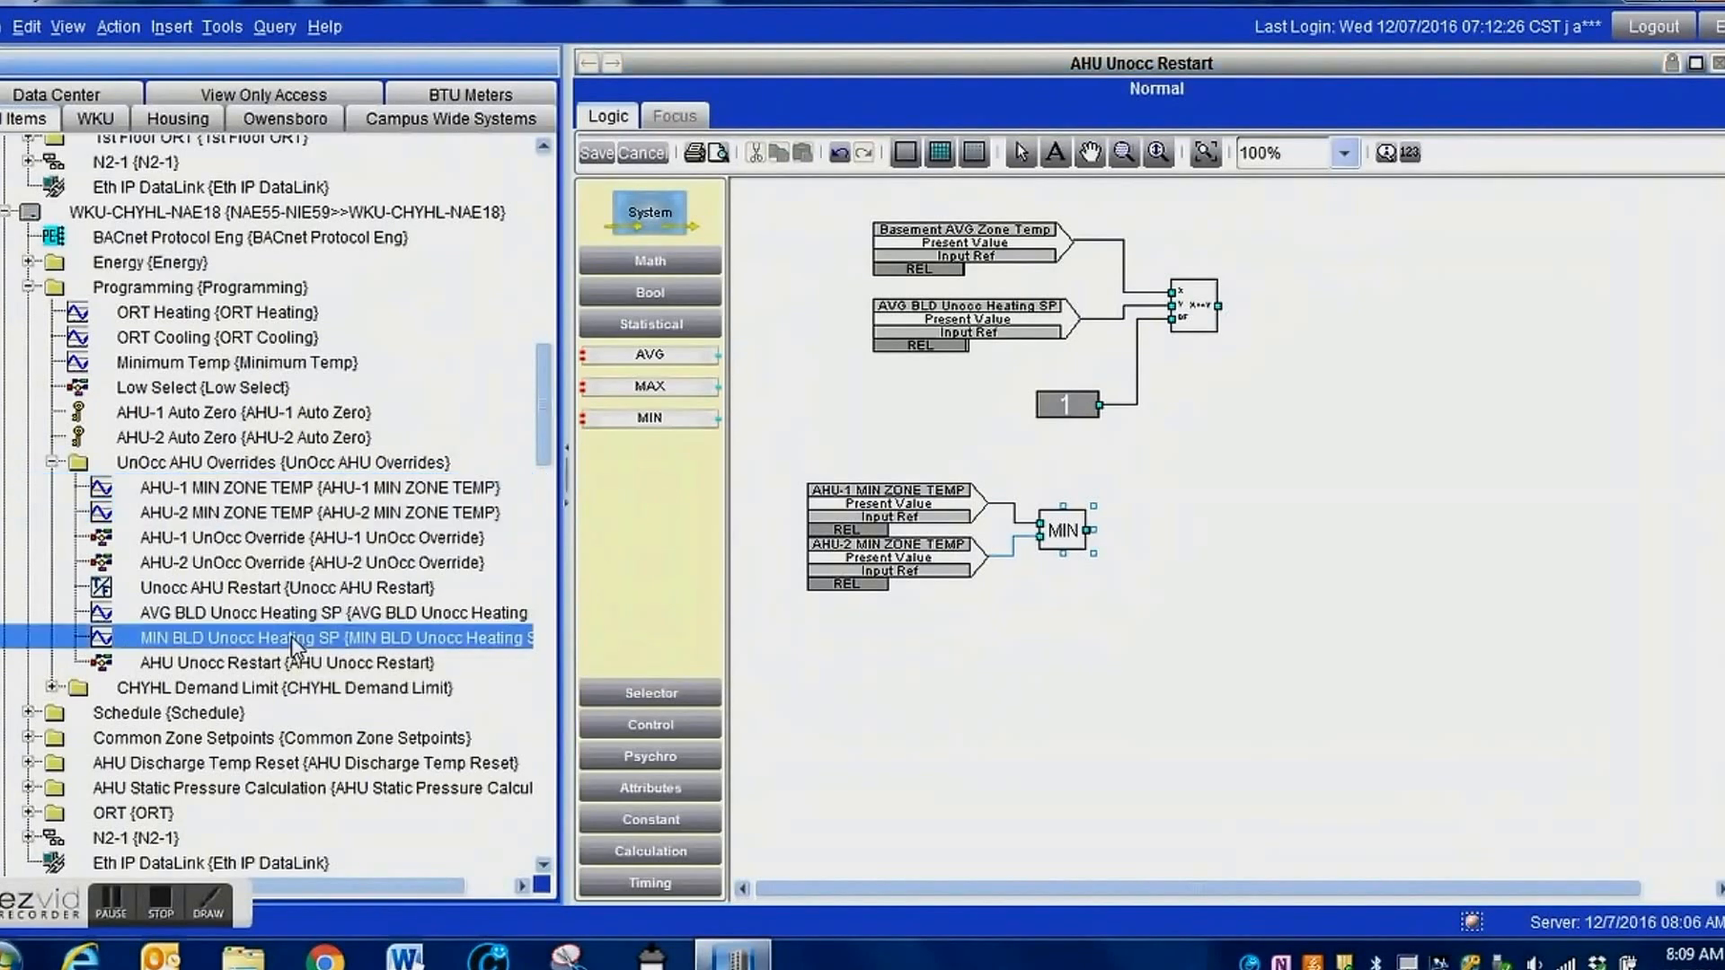
click(665, 794)
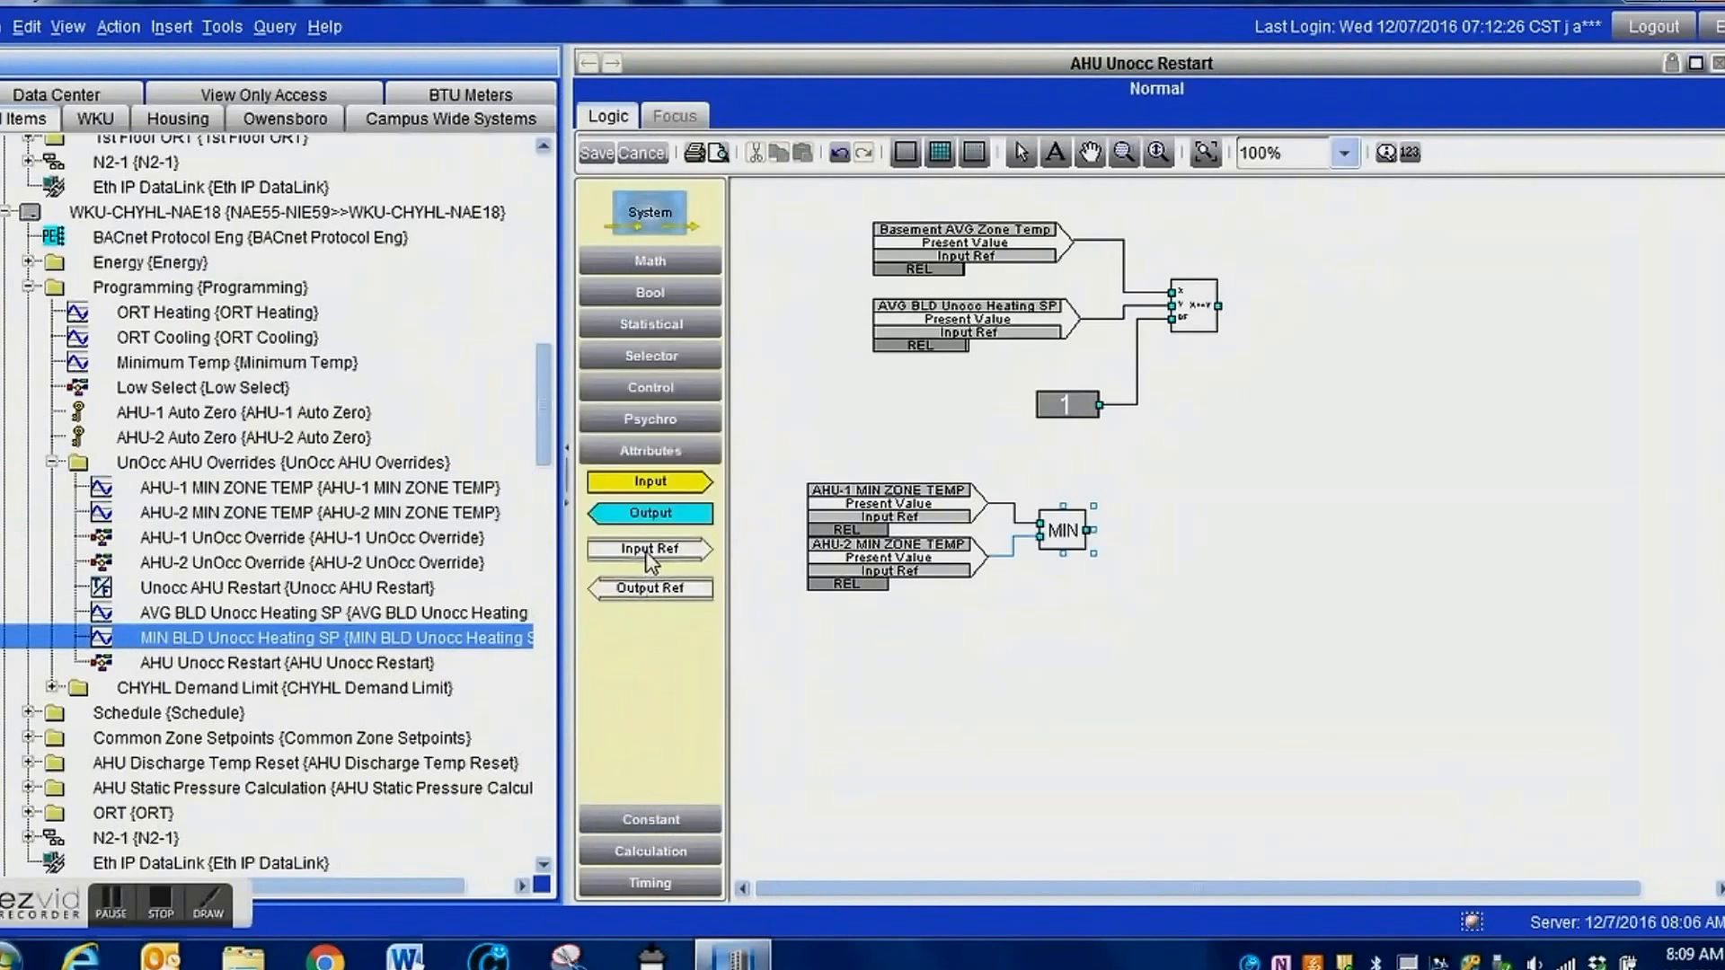
drag(649, 561, 1017, 638)
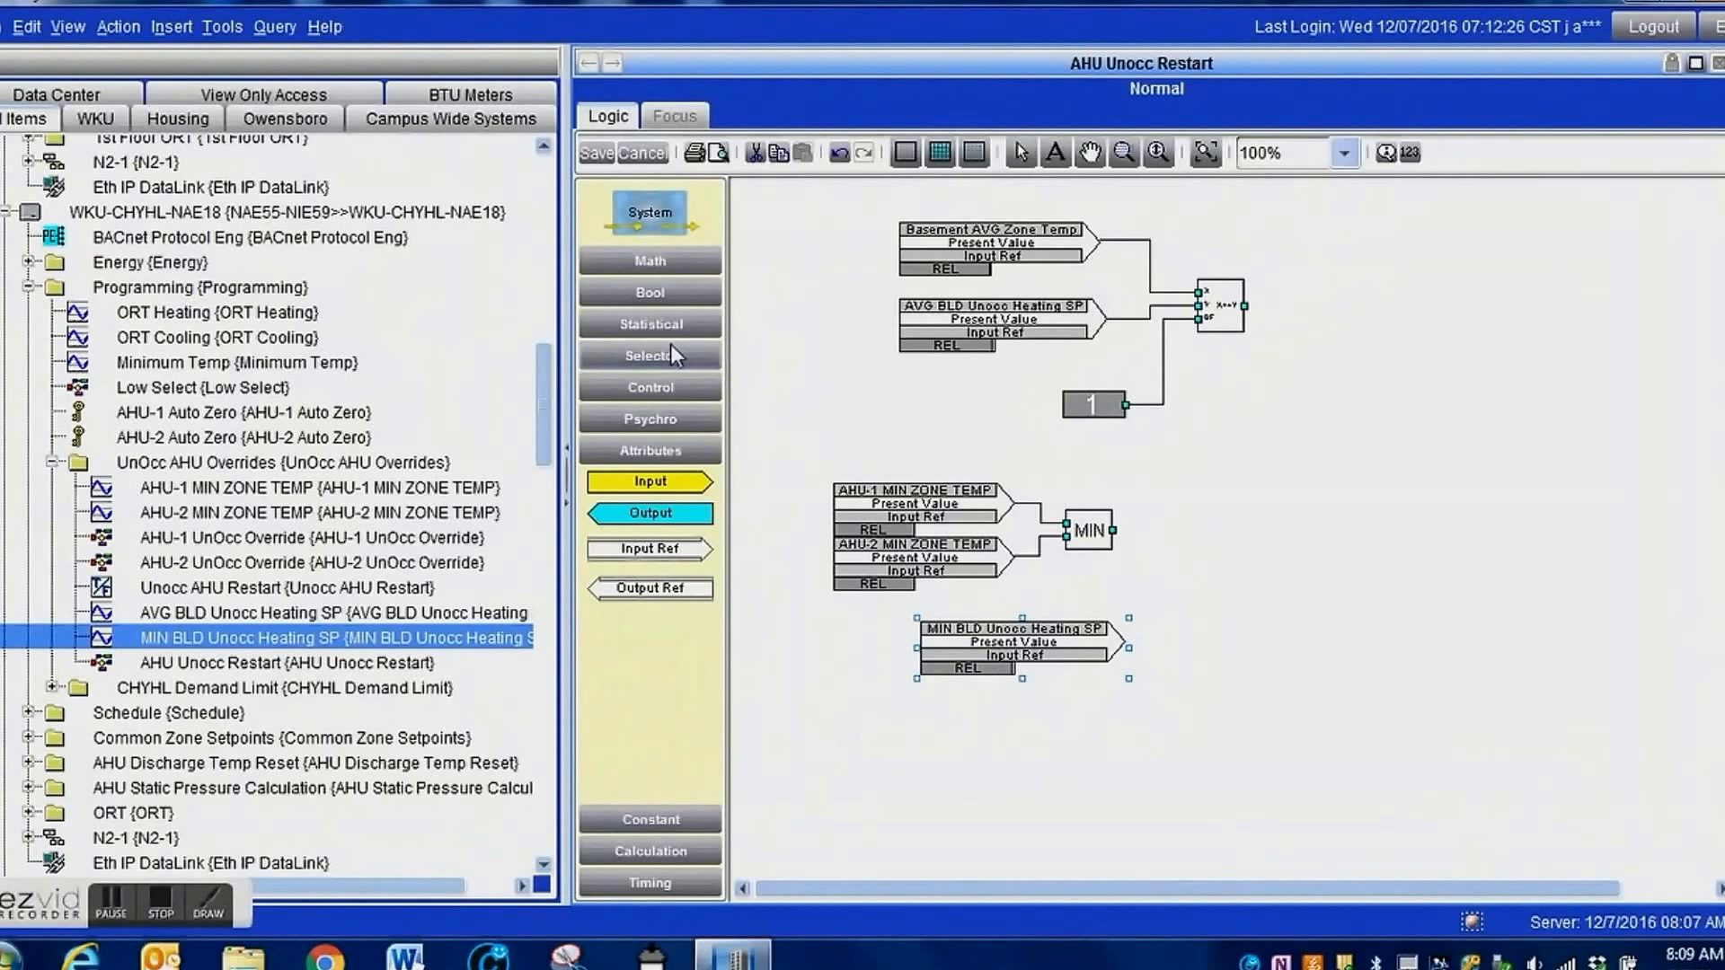
Add an X<=Y comparison block, wiring the MIN output to X, MIN BLD Unocc Heating SP to Y and the constant 1 to DF.
click(633, 388)
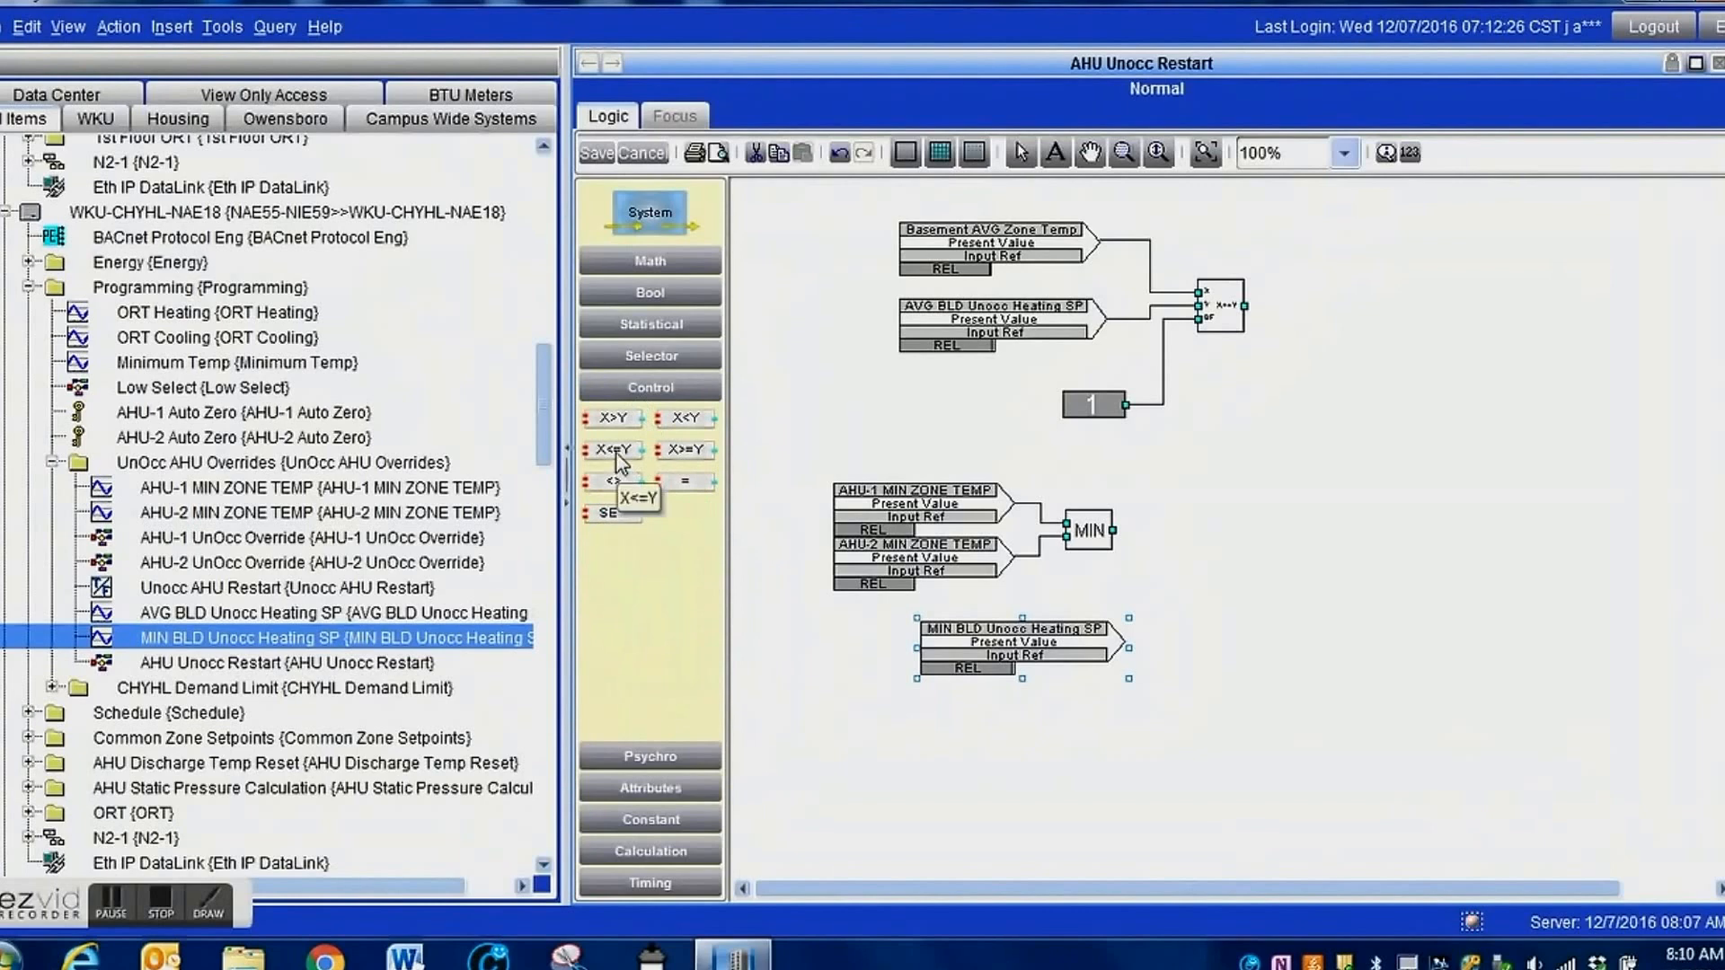
drag(620, 462, 1106, 577)
drag(1222, 607, 1247, 562)
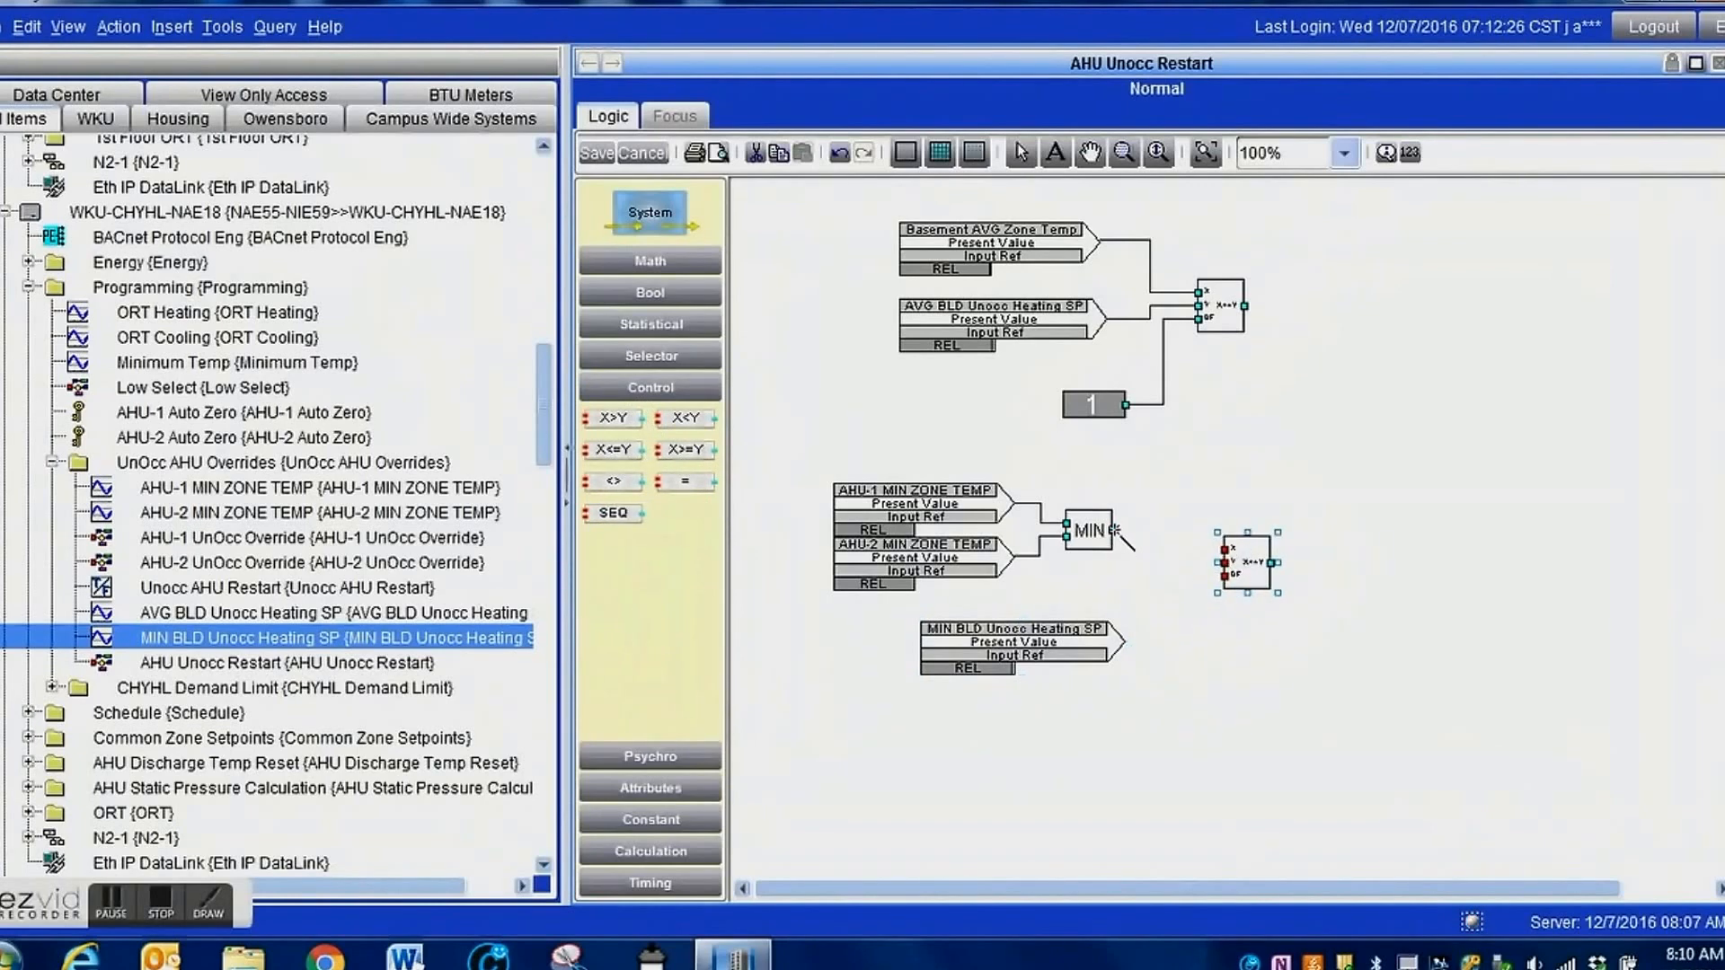
drag(1115, 530, 1224, 547)
drag(1123, 641, 1224, 563)
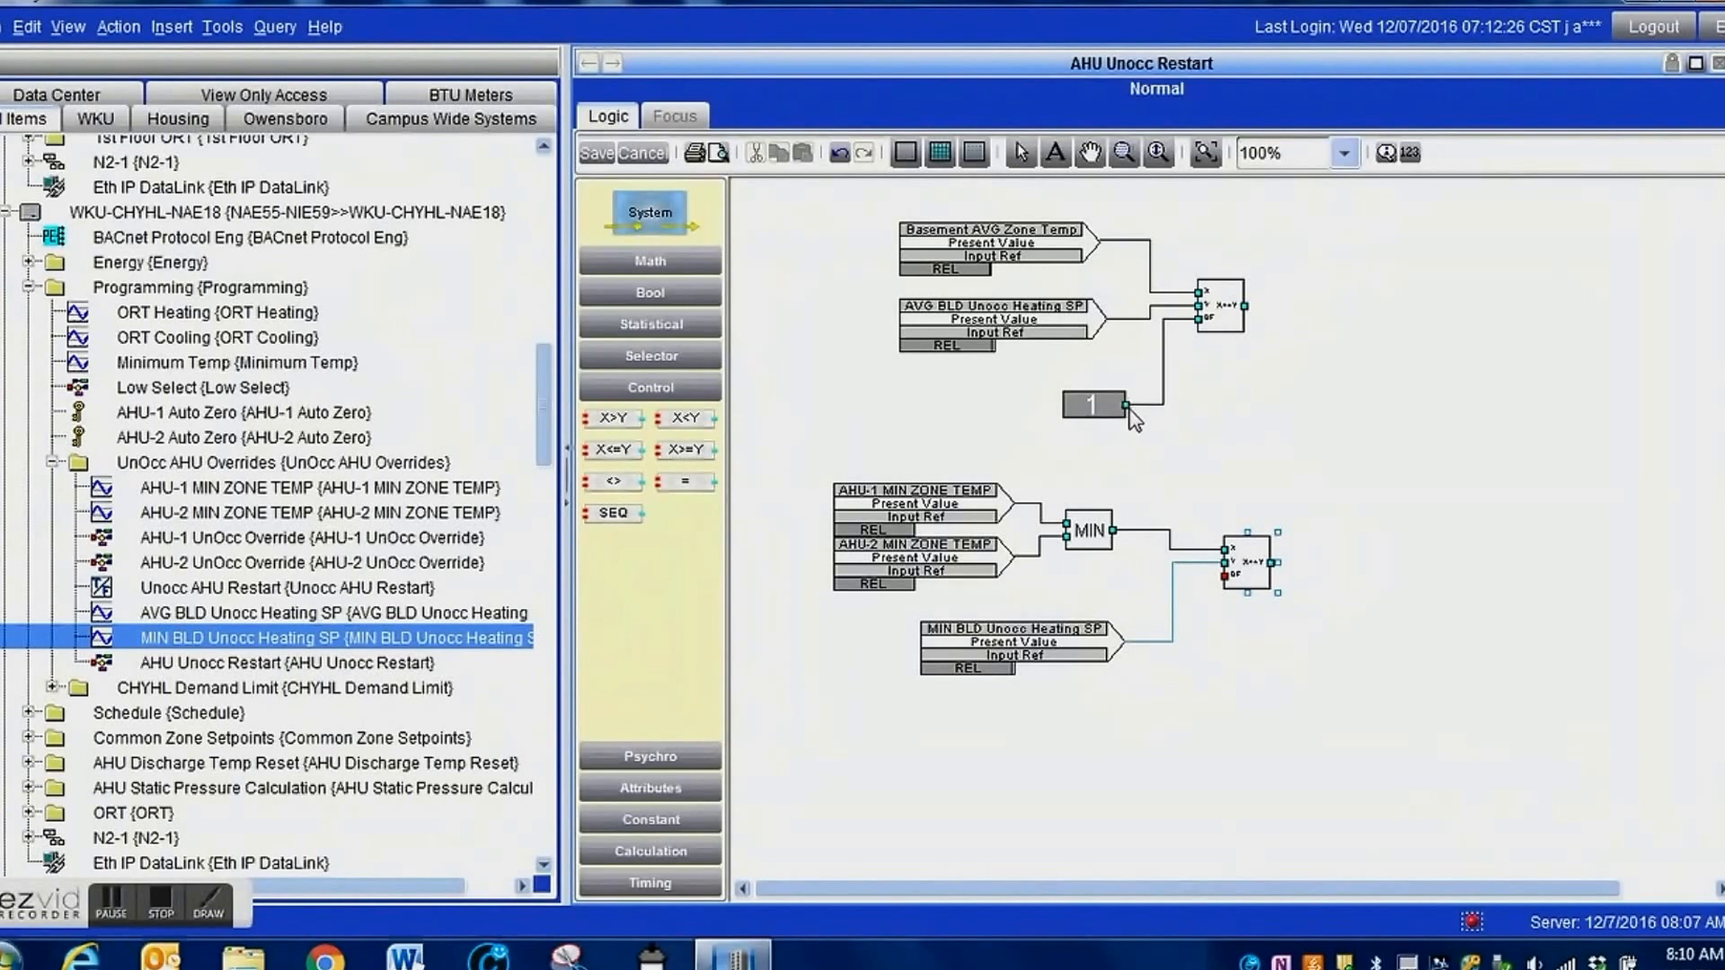
drag(1118, 406, 1223, 575)
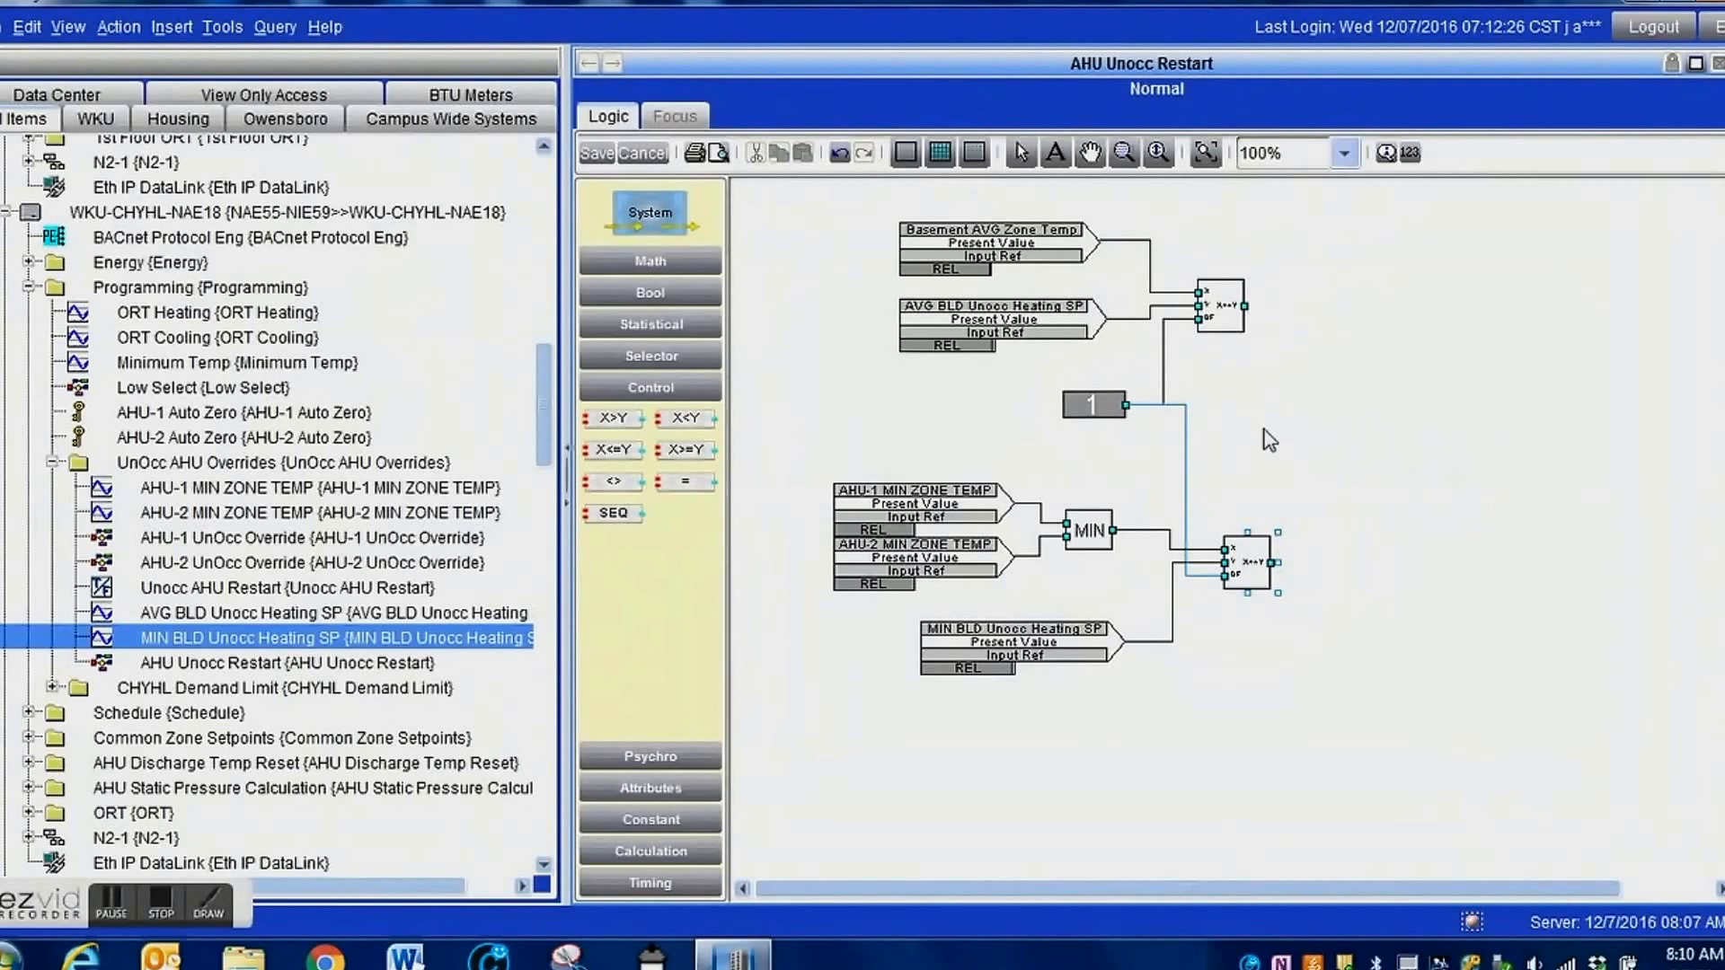
Add an OR block to the right of the two comparison blocks and wire both comparison outputs to its inputs.
click(664, 295)
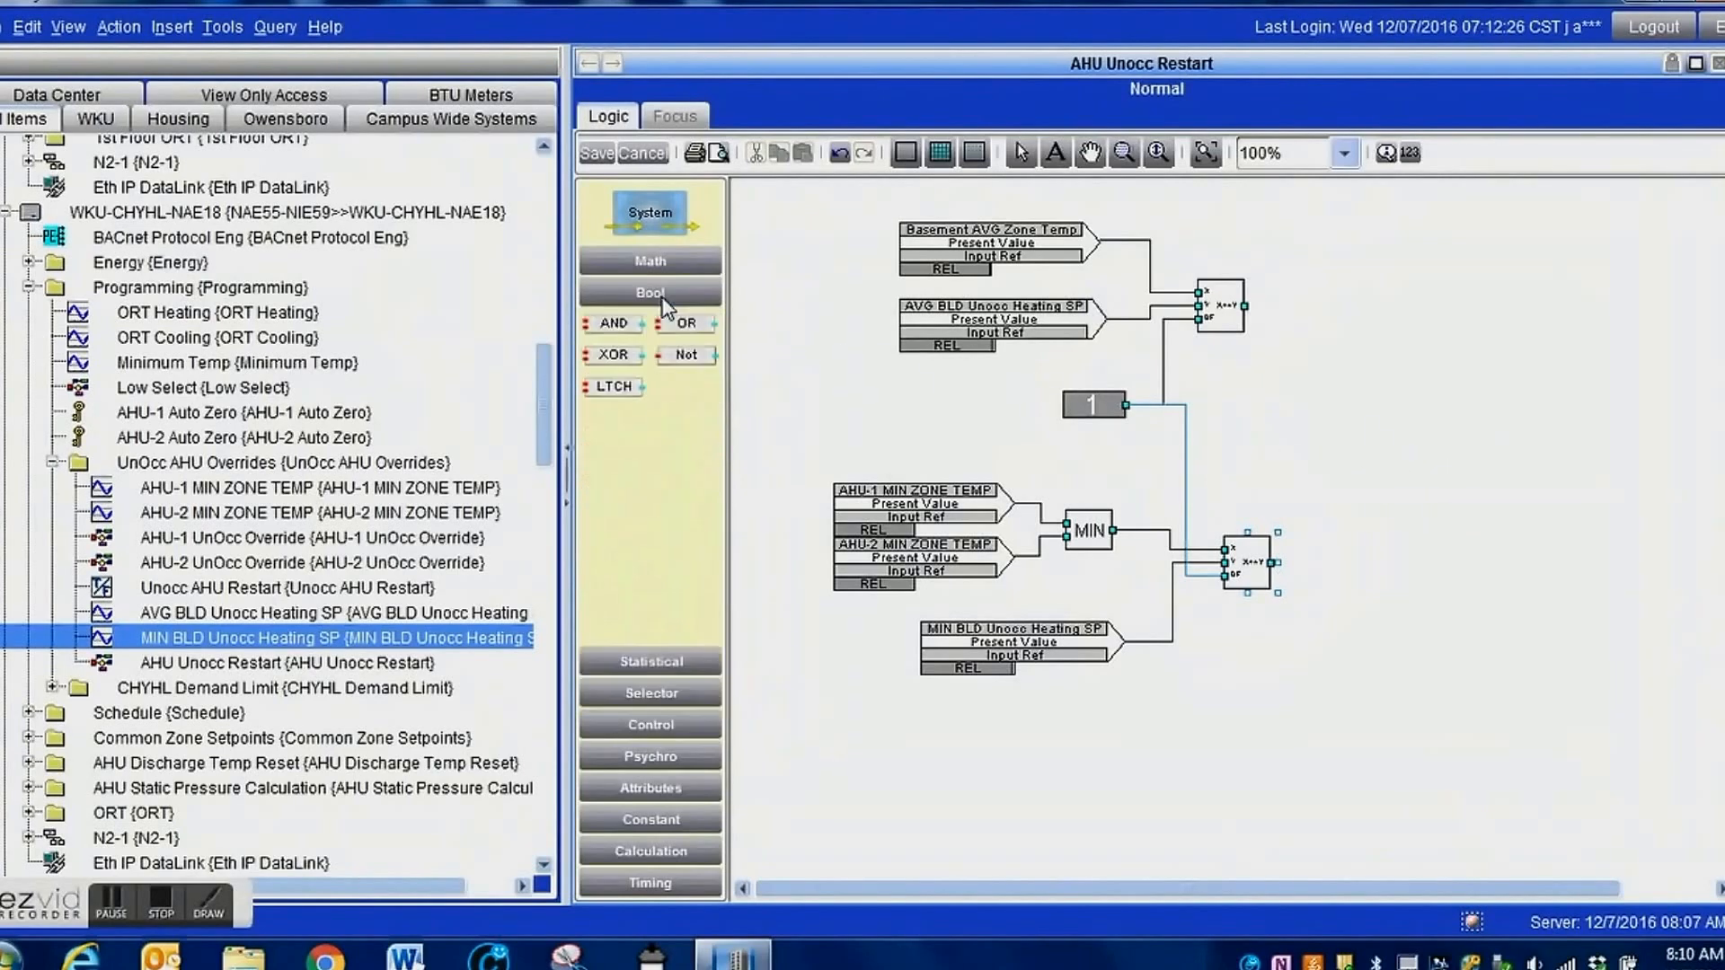
drag(694, 337, 1421, 413)
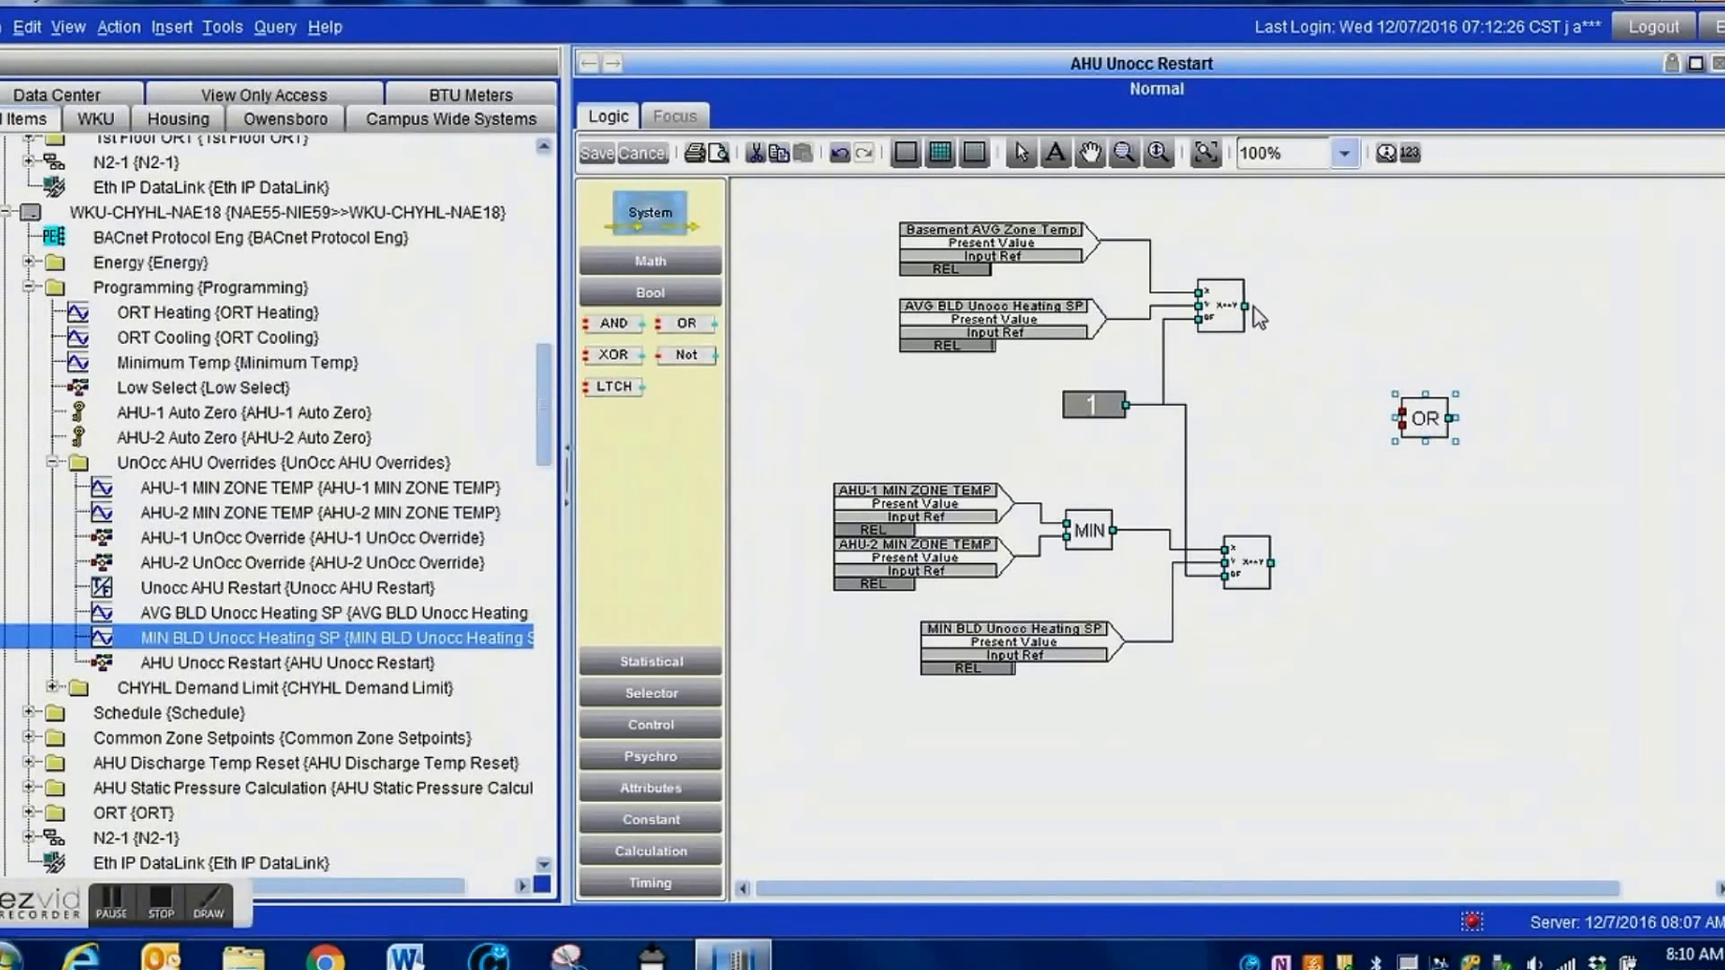
drag(1247, 306, 1402, 413)
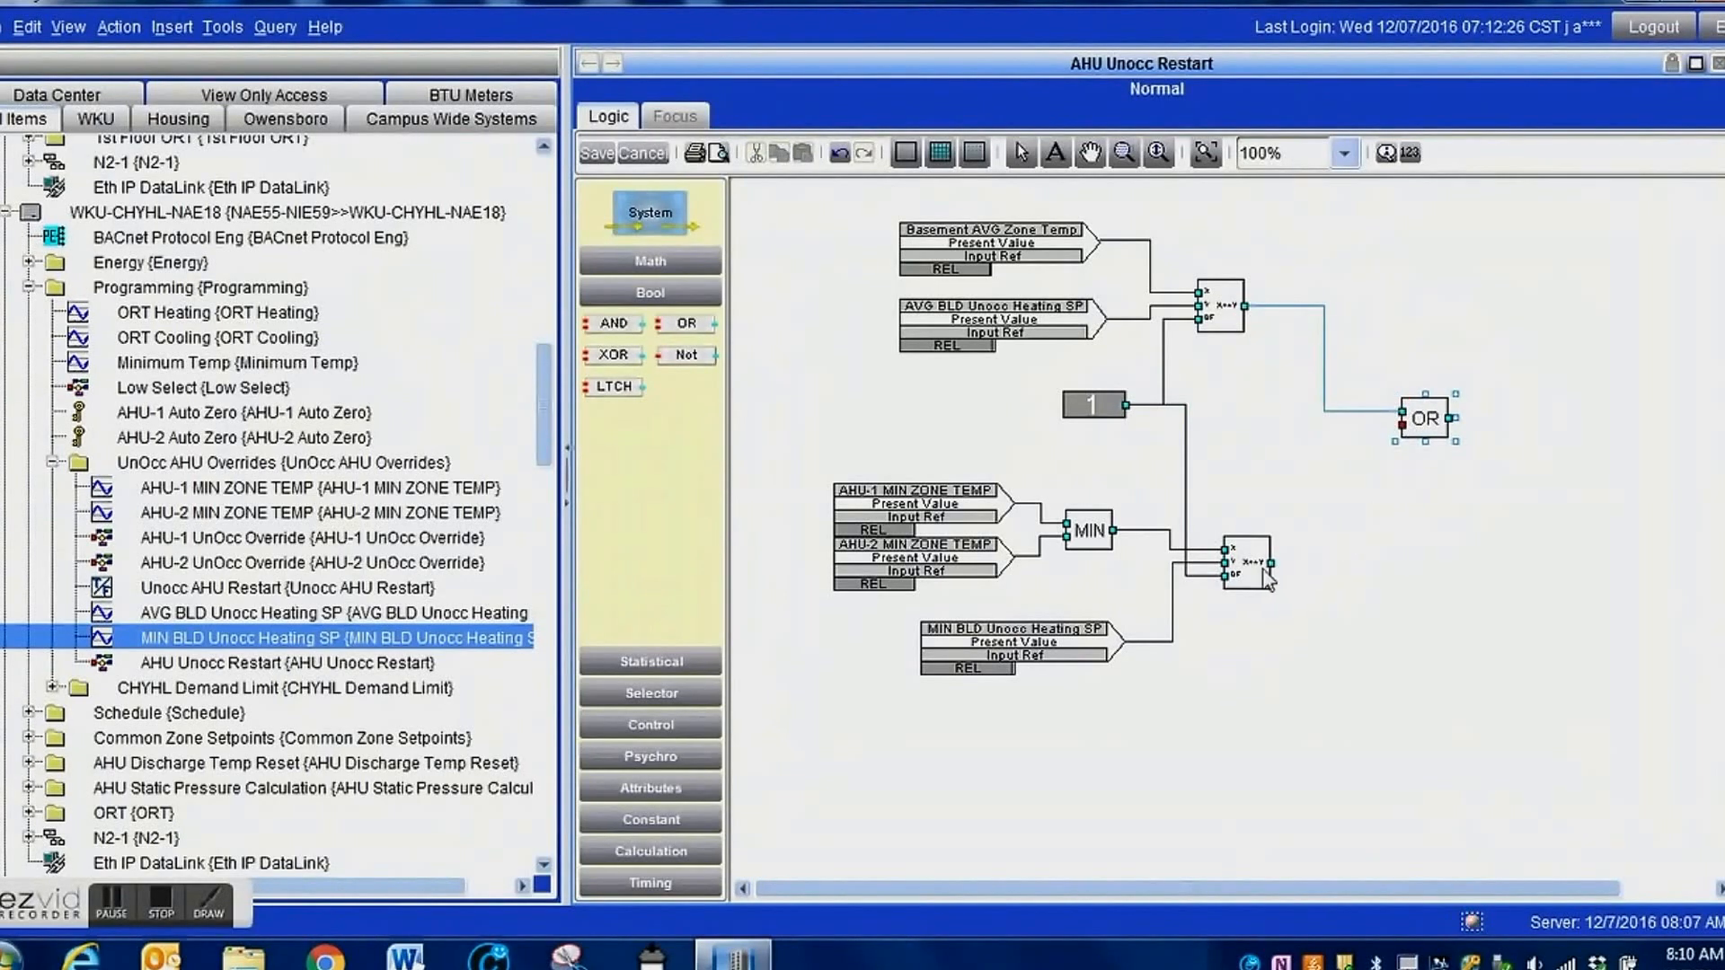
drag(1270, 564, 1410, 430)
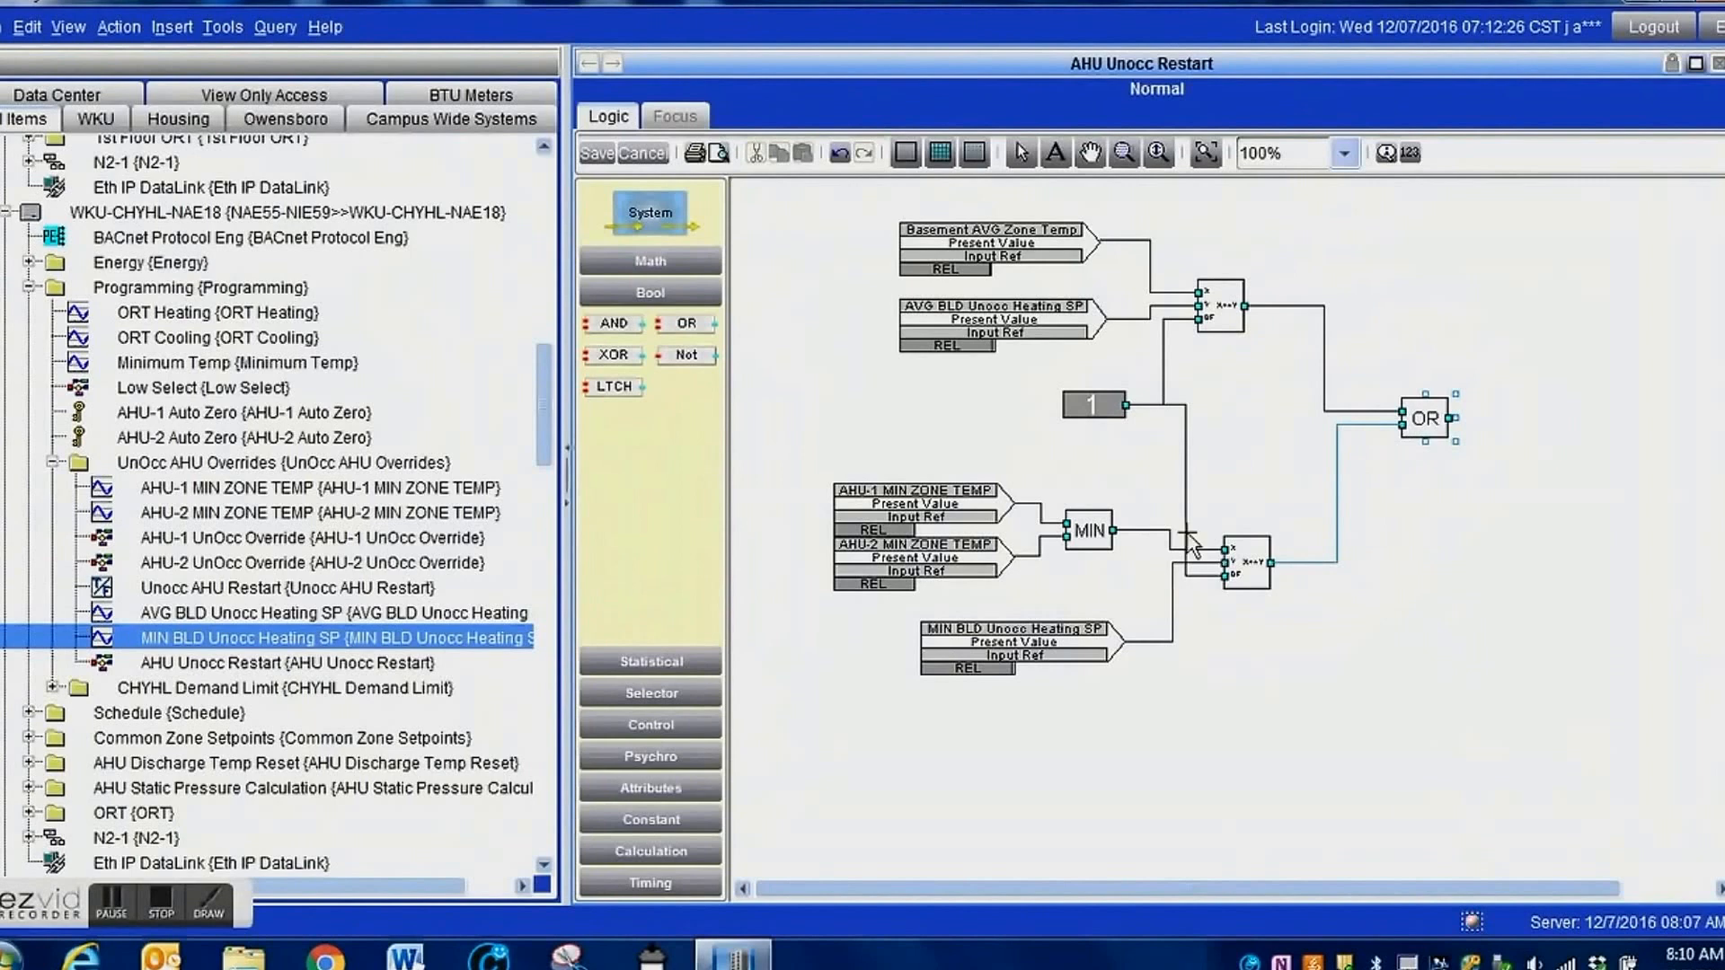
Add an Output Ref for Unocc AHU Restart to the right of the OR block, leaving space between them.
click(426, 589)
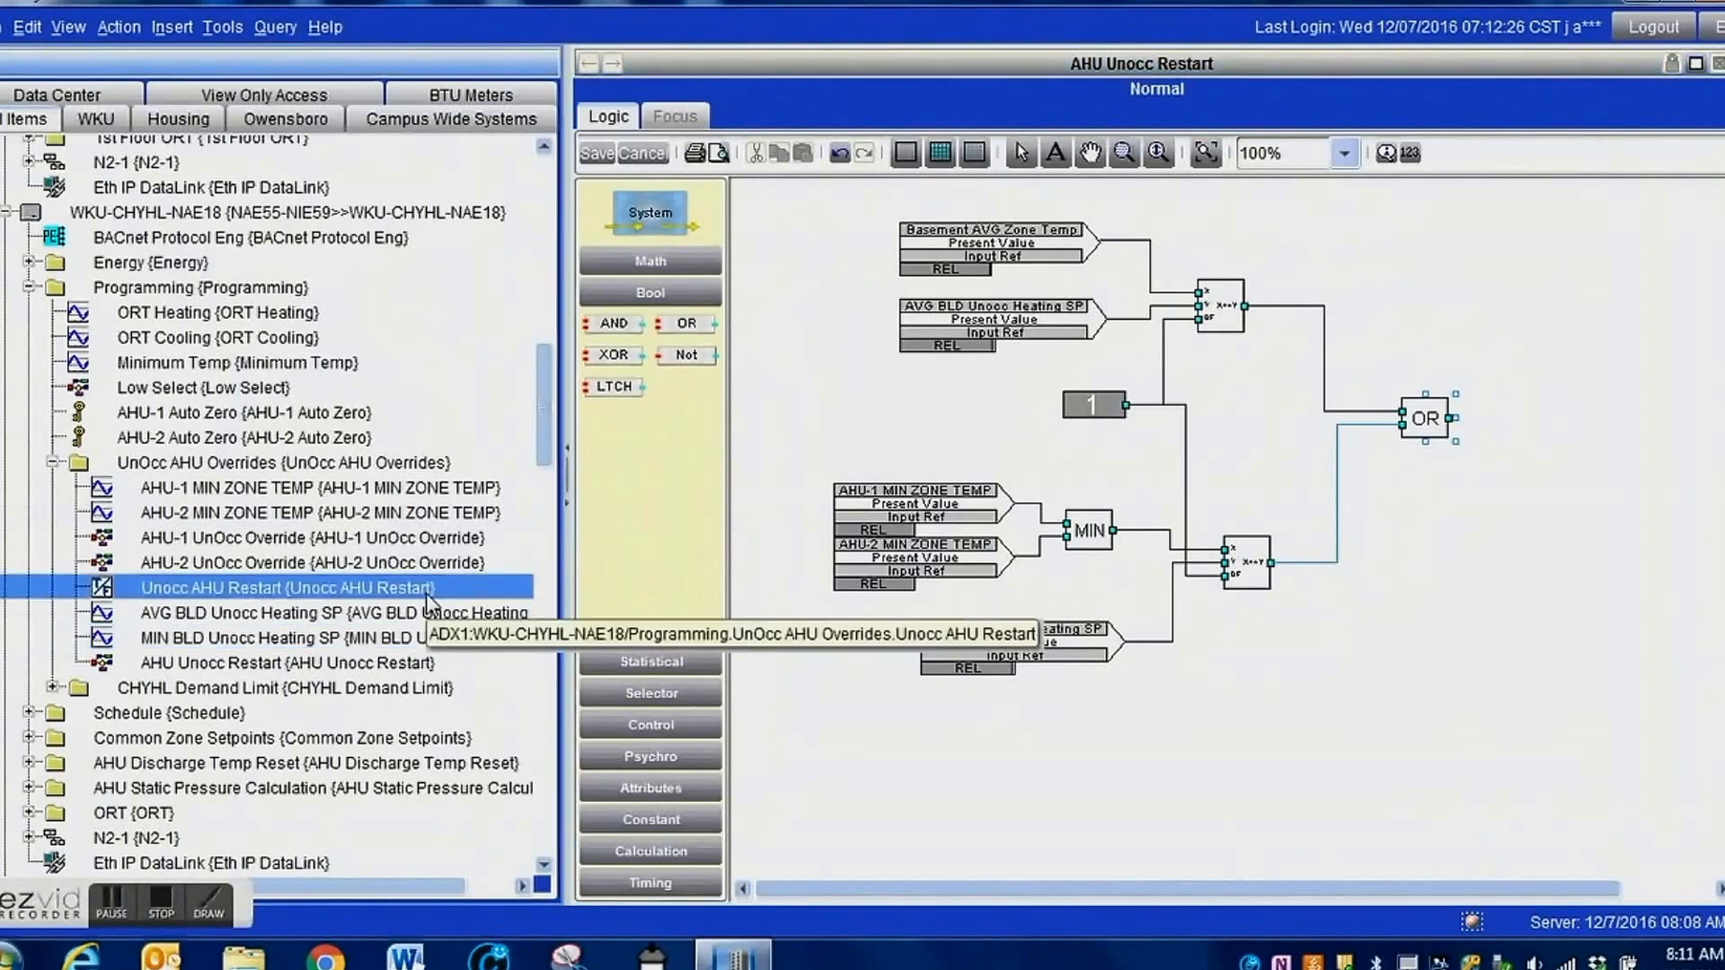
click(663, 792)
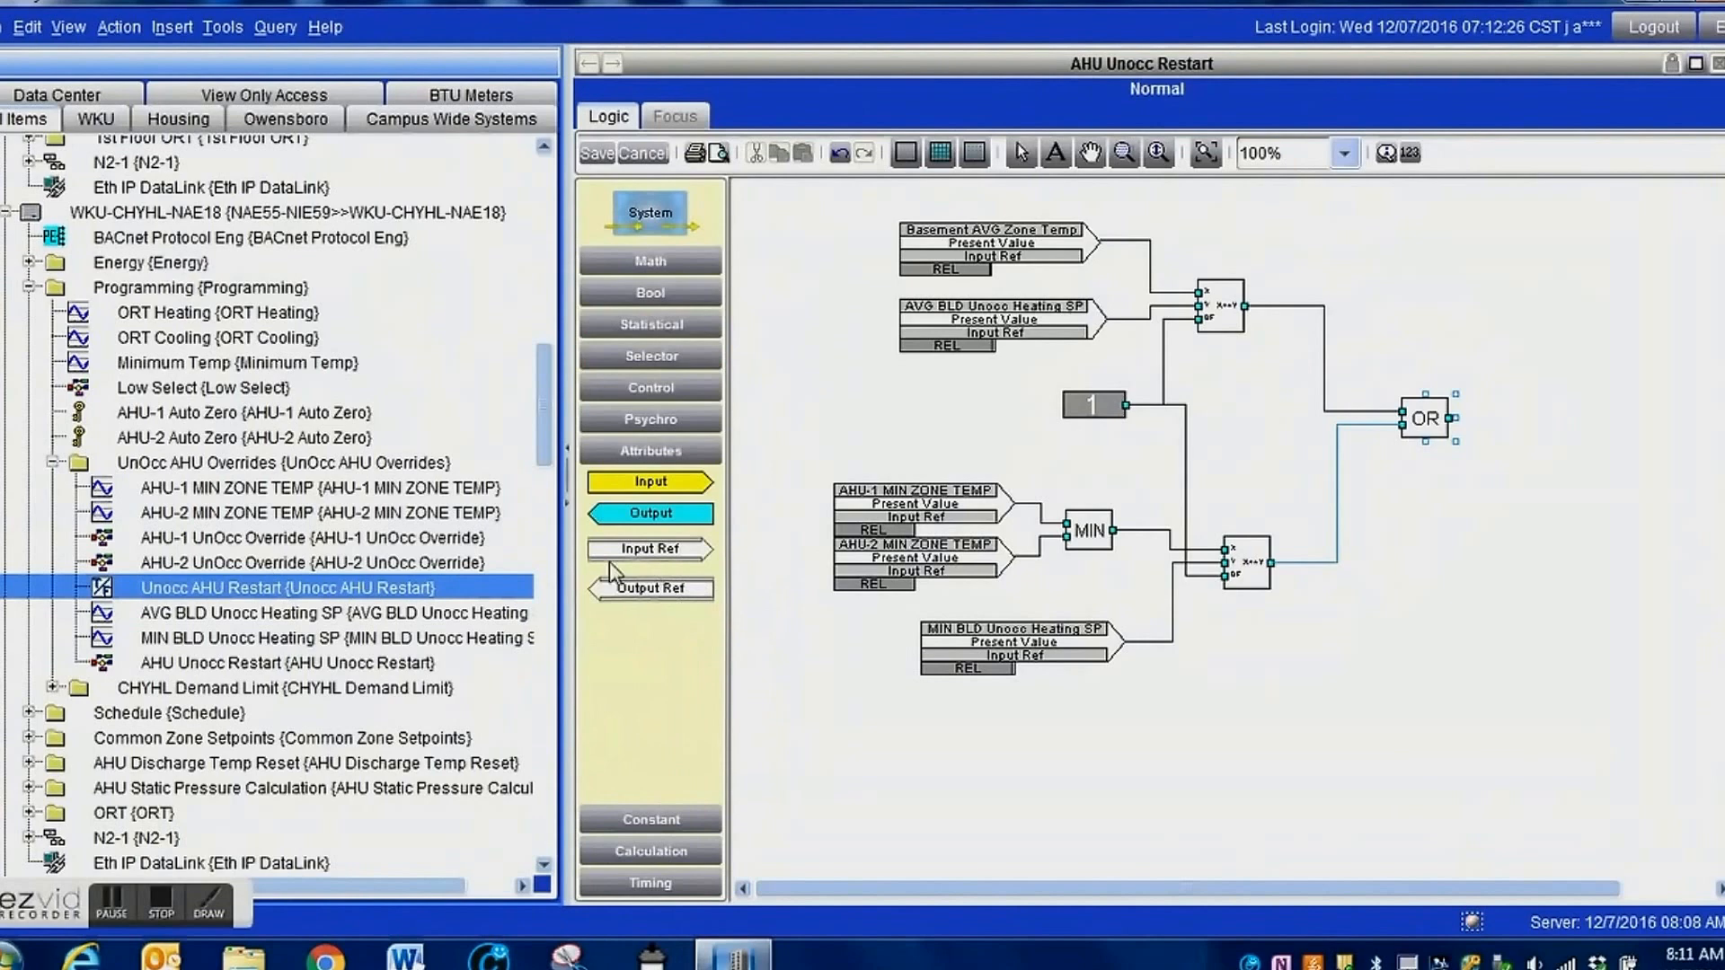
drag(629, 589, 1637, 418)
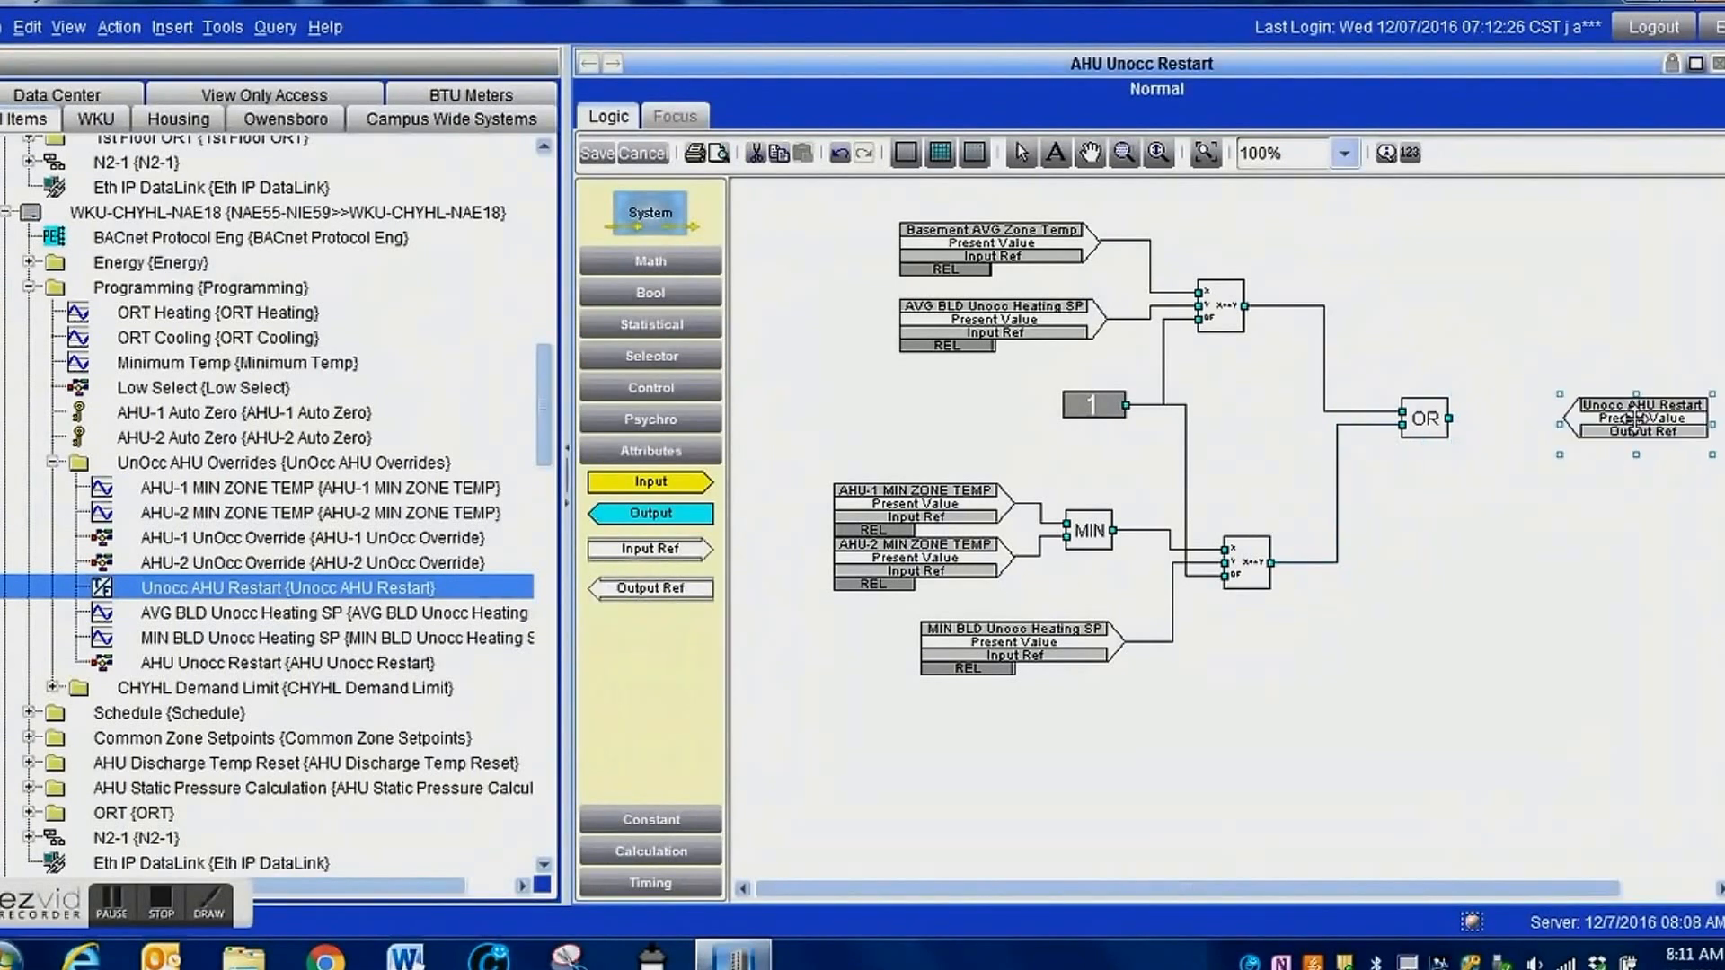
drag(1635, 418, 1667, 419)
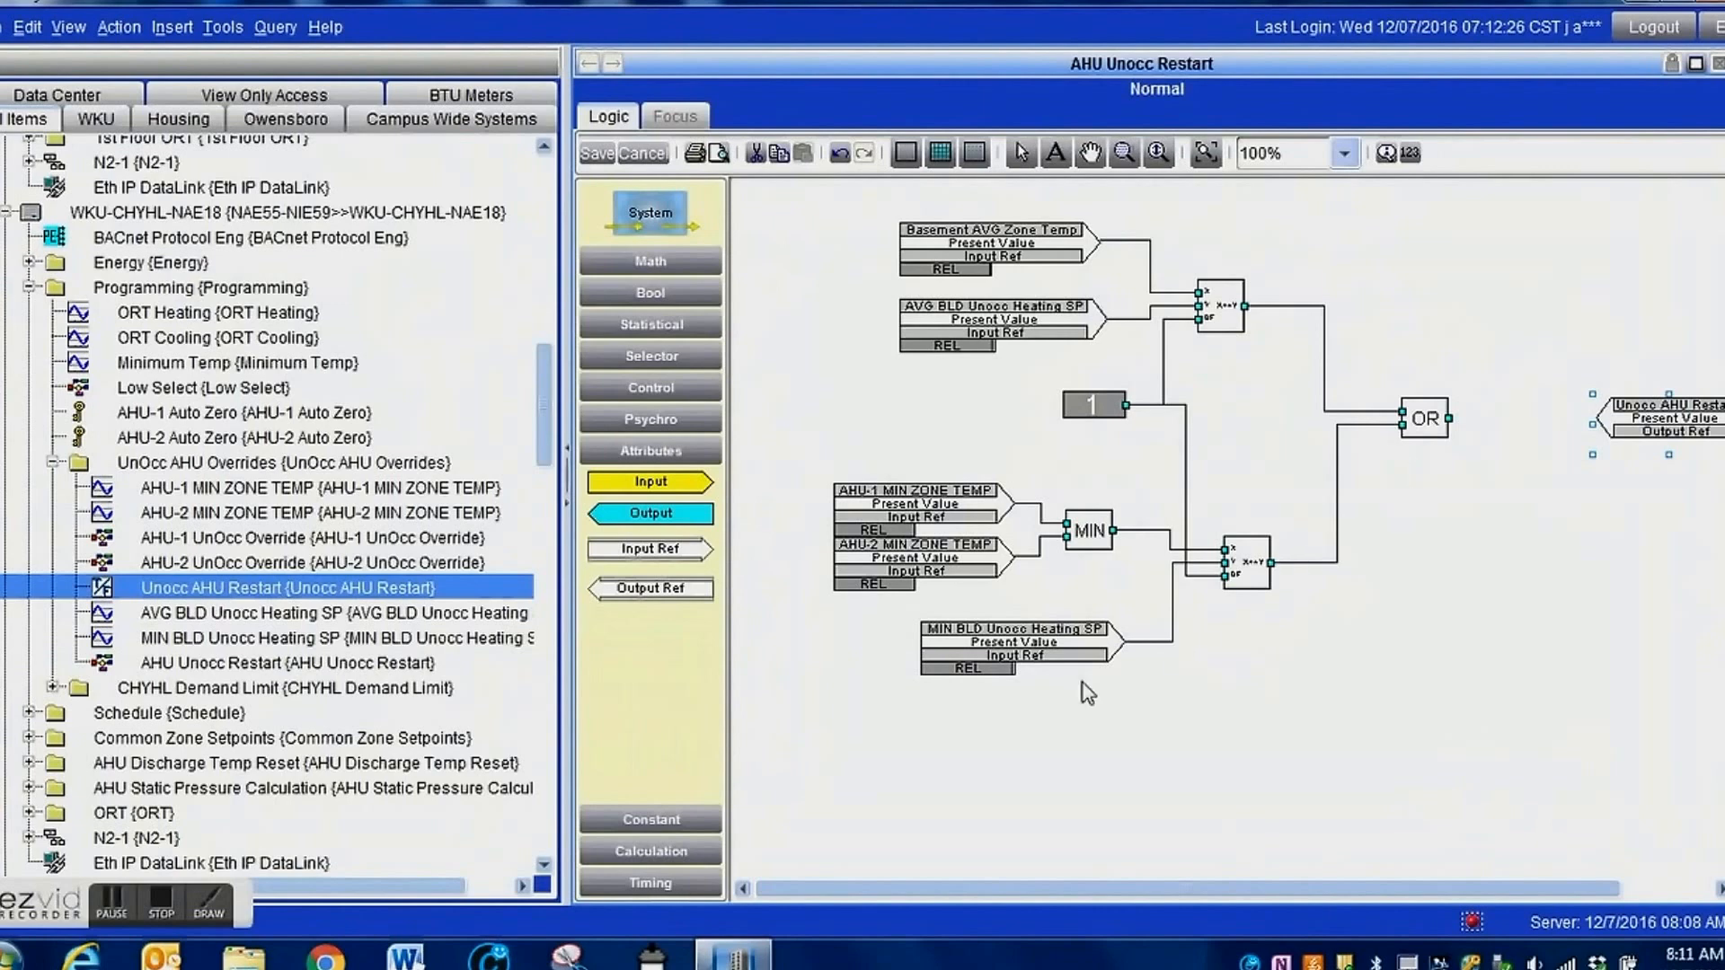
Add a TMR block between the OR block and the Unocc AHU Restart output, and wire the OR output into it.
click(654, 882)
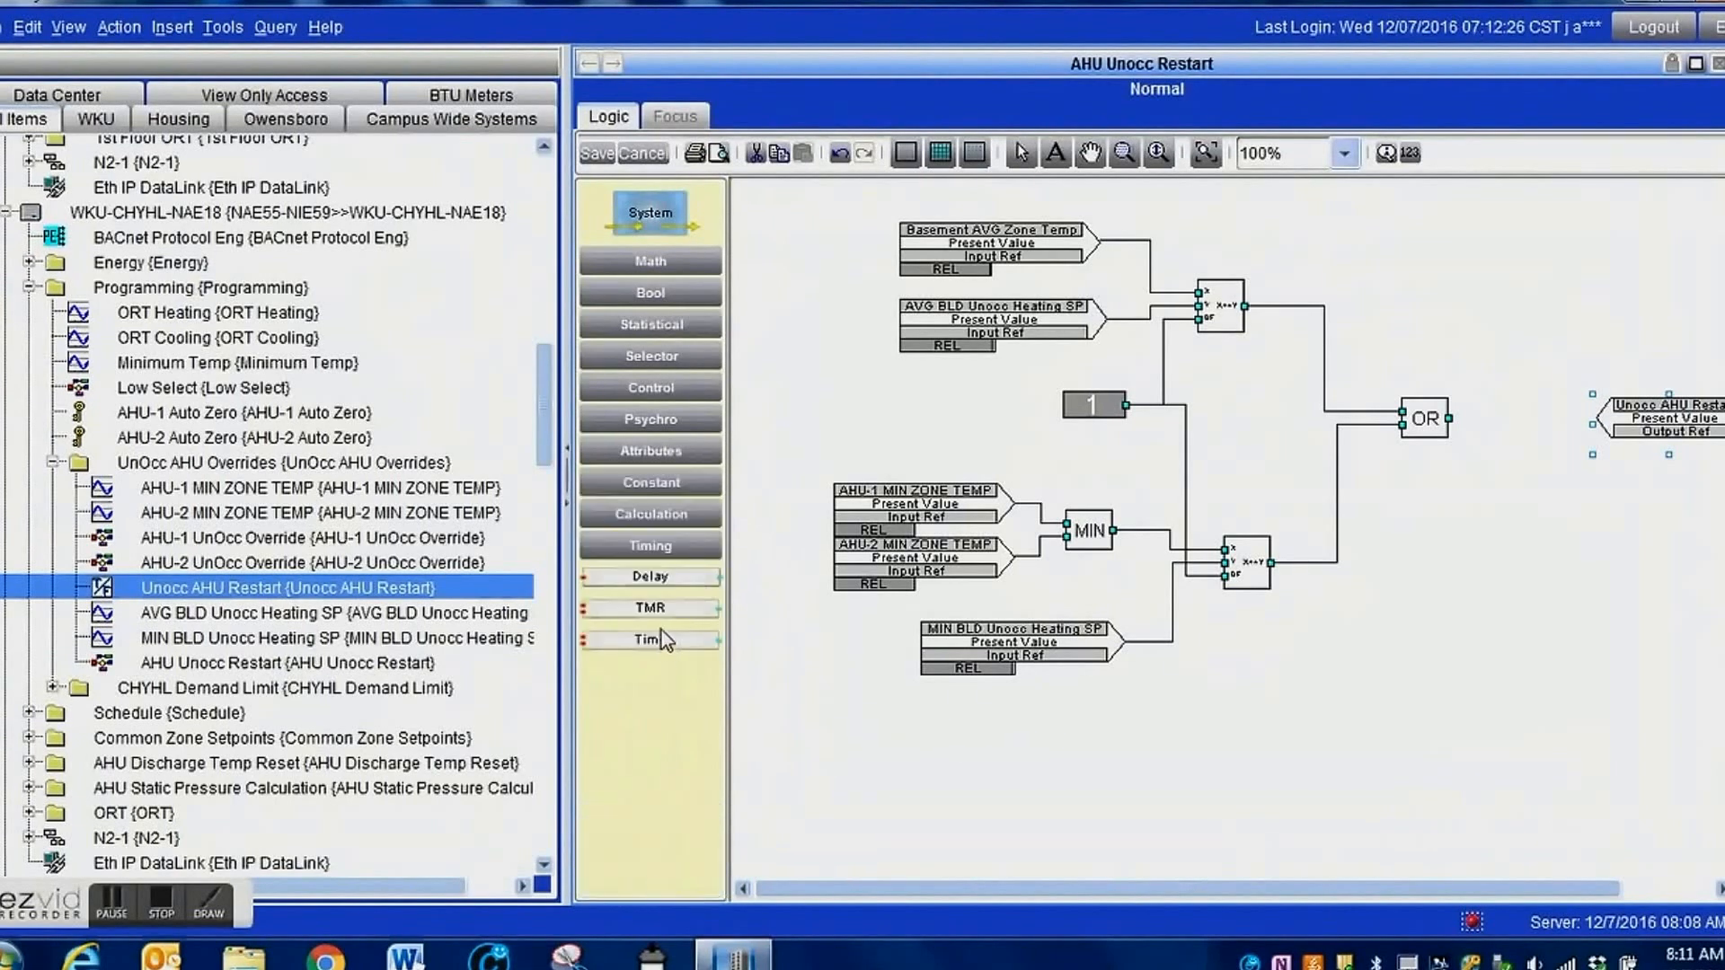
drag(651, 617, 1507, 377)
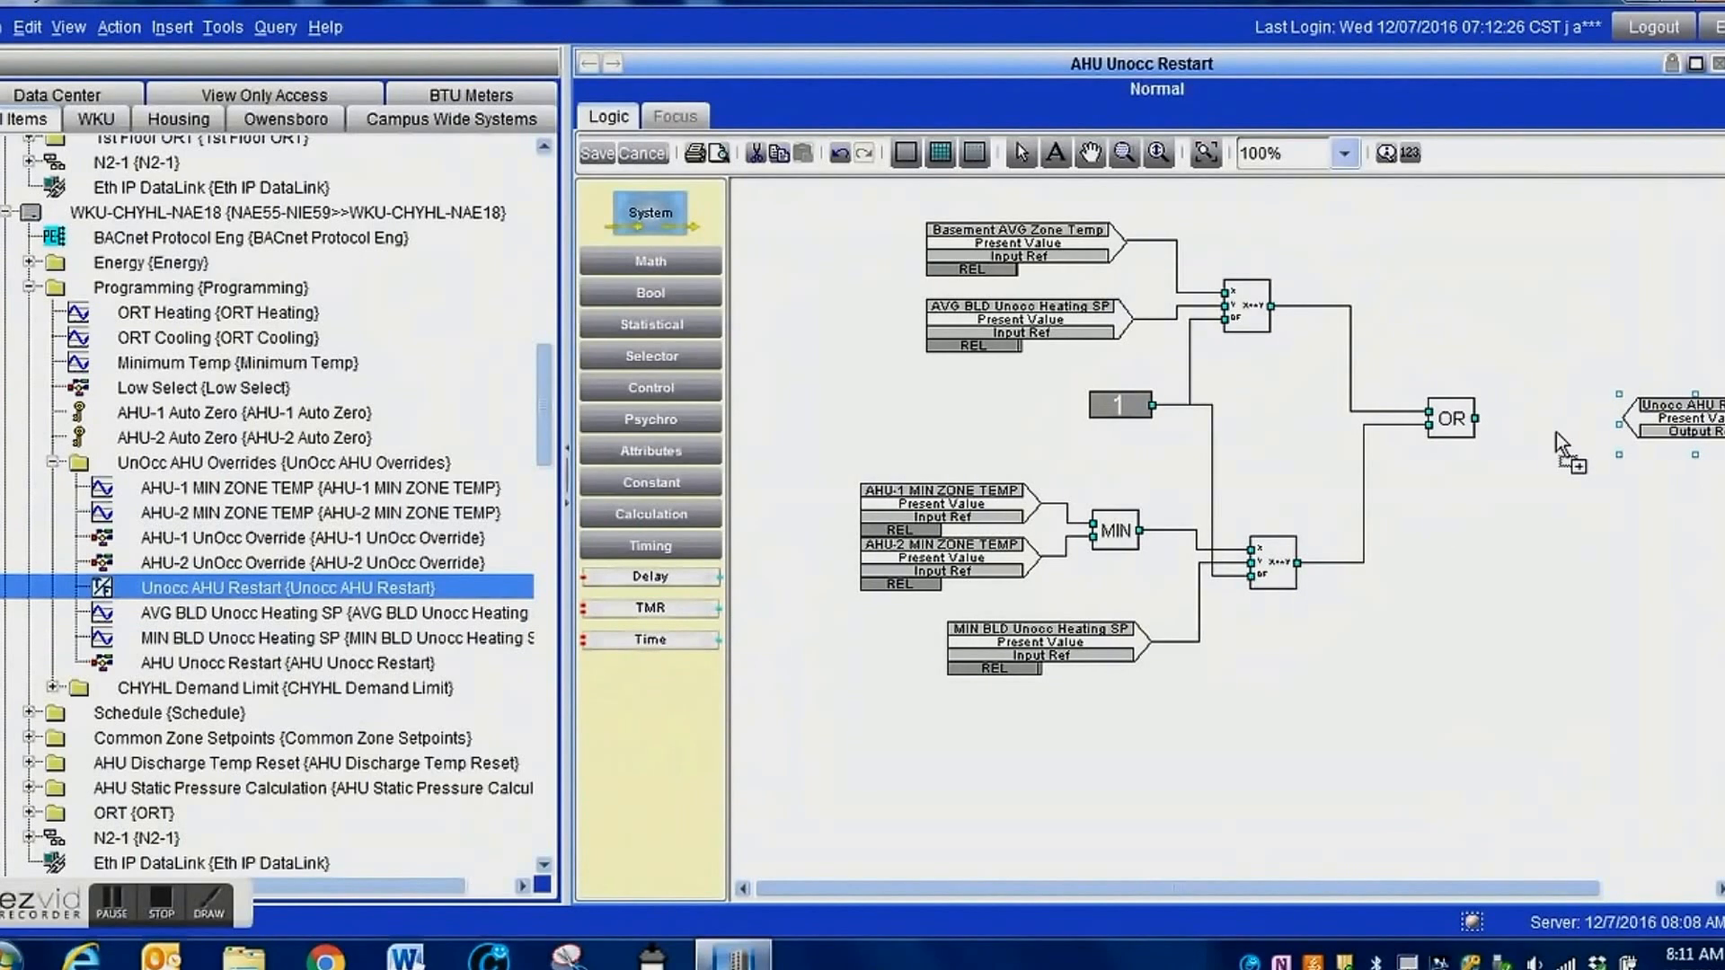
drag(1556, 433, 1555, 433)
drag(1477, 420, 1535, 419)
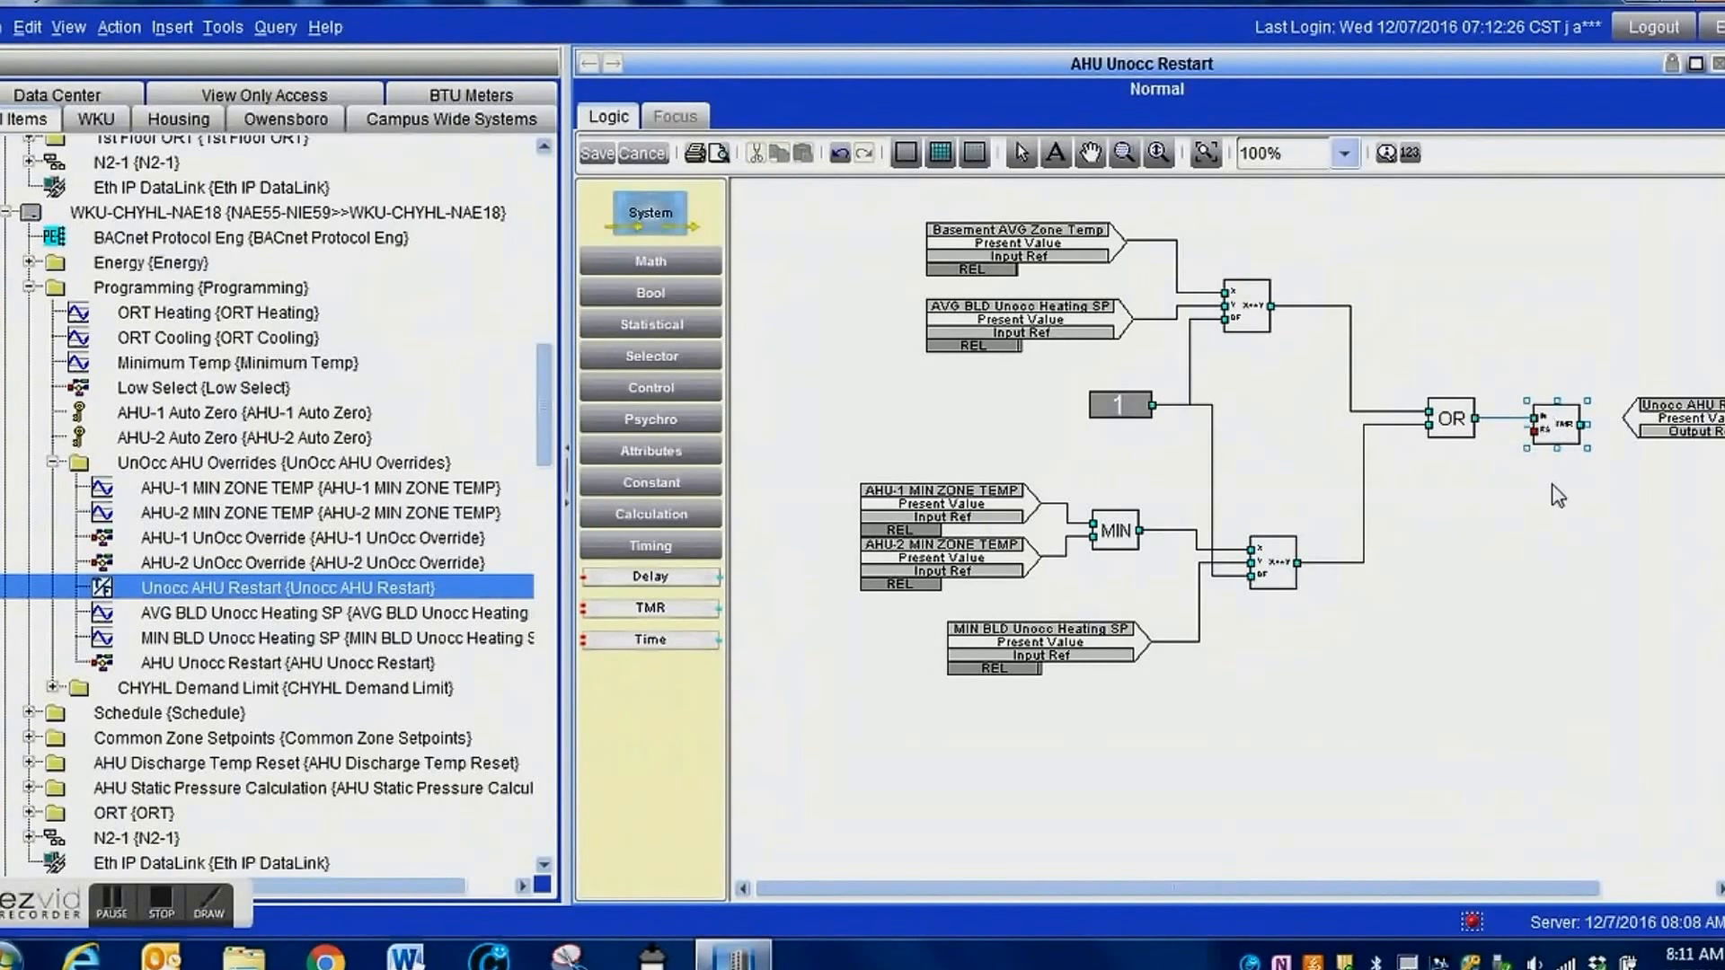
Configure the TMR block as an Off Delay with a duration of 3600 seconds.
click(1563, 432)
double_click(1563, 432)
drag(1641, 450, 1080, 373)
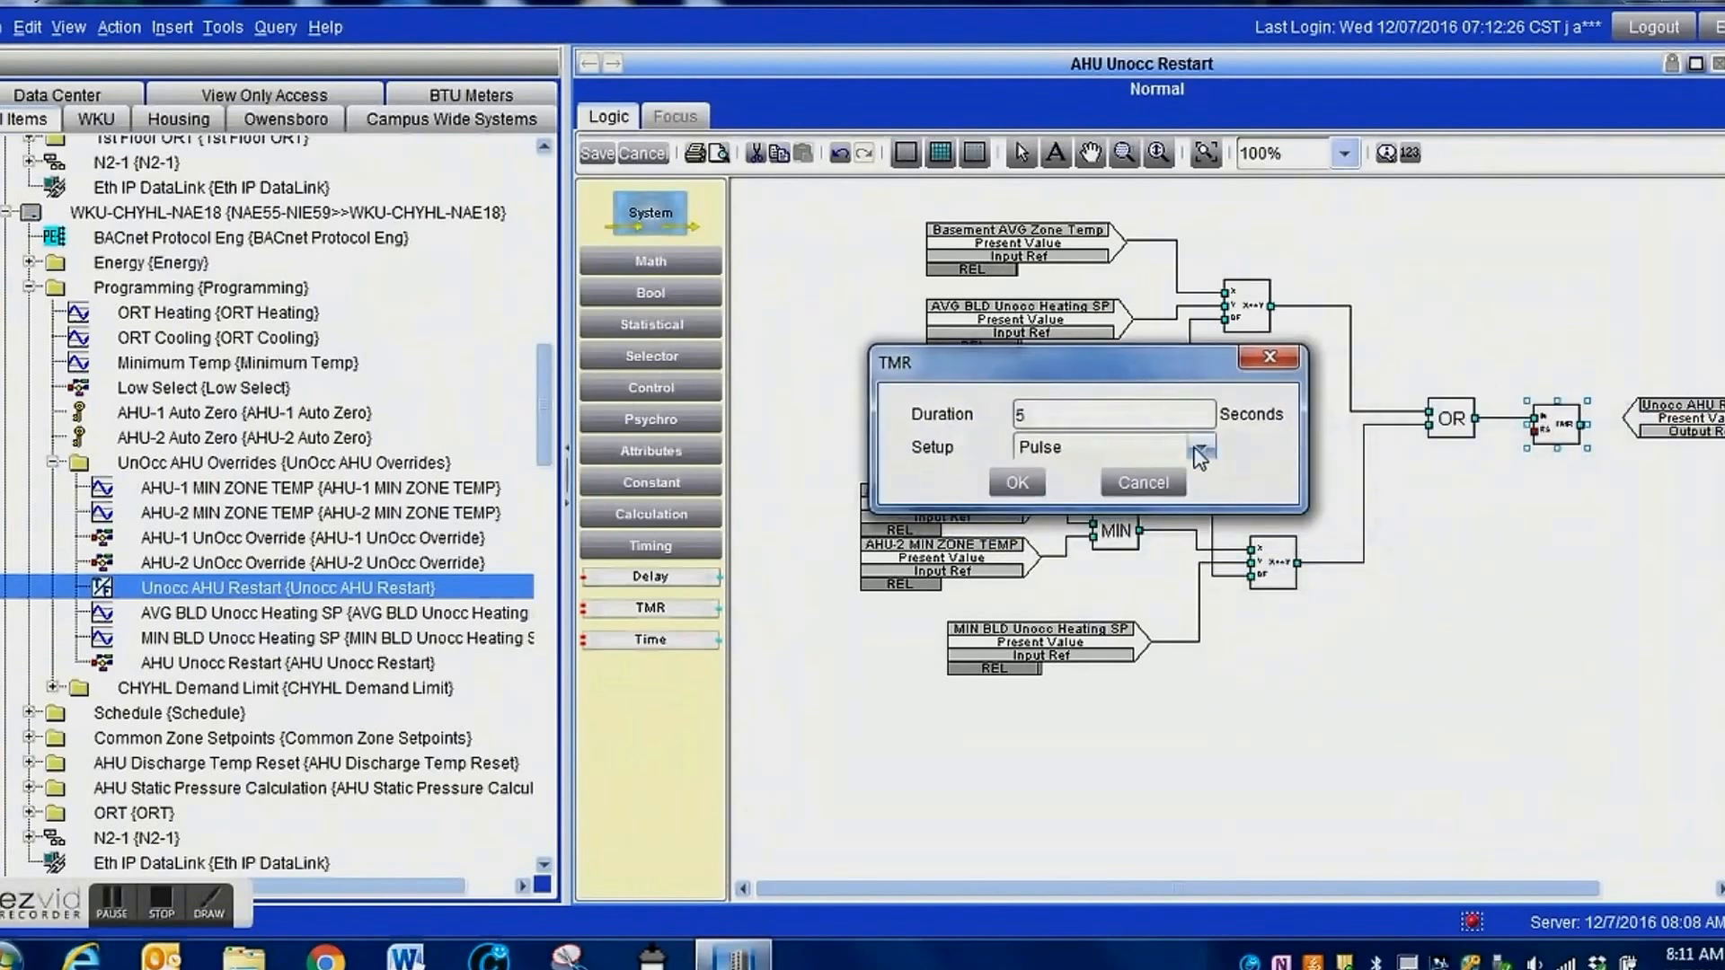
click(1201, 448)
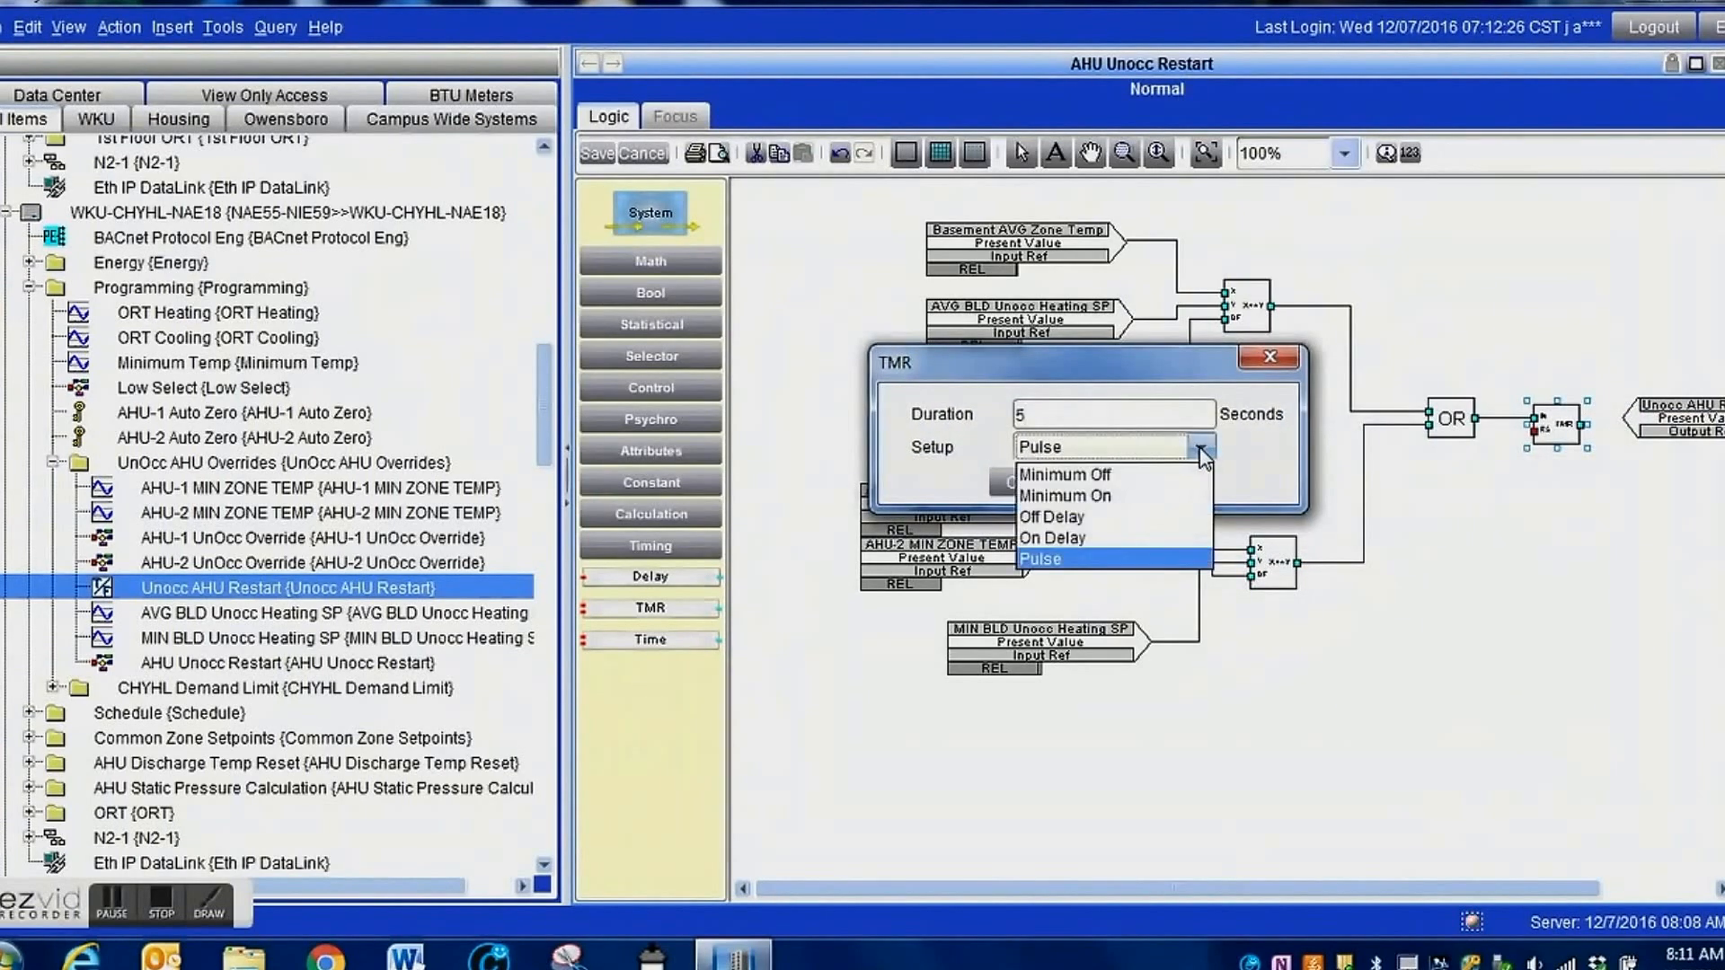
click(1072, 516)
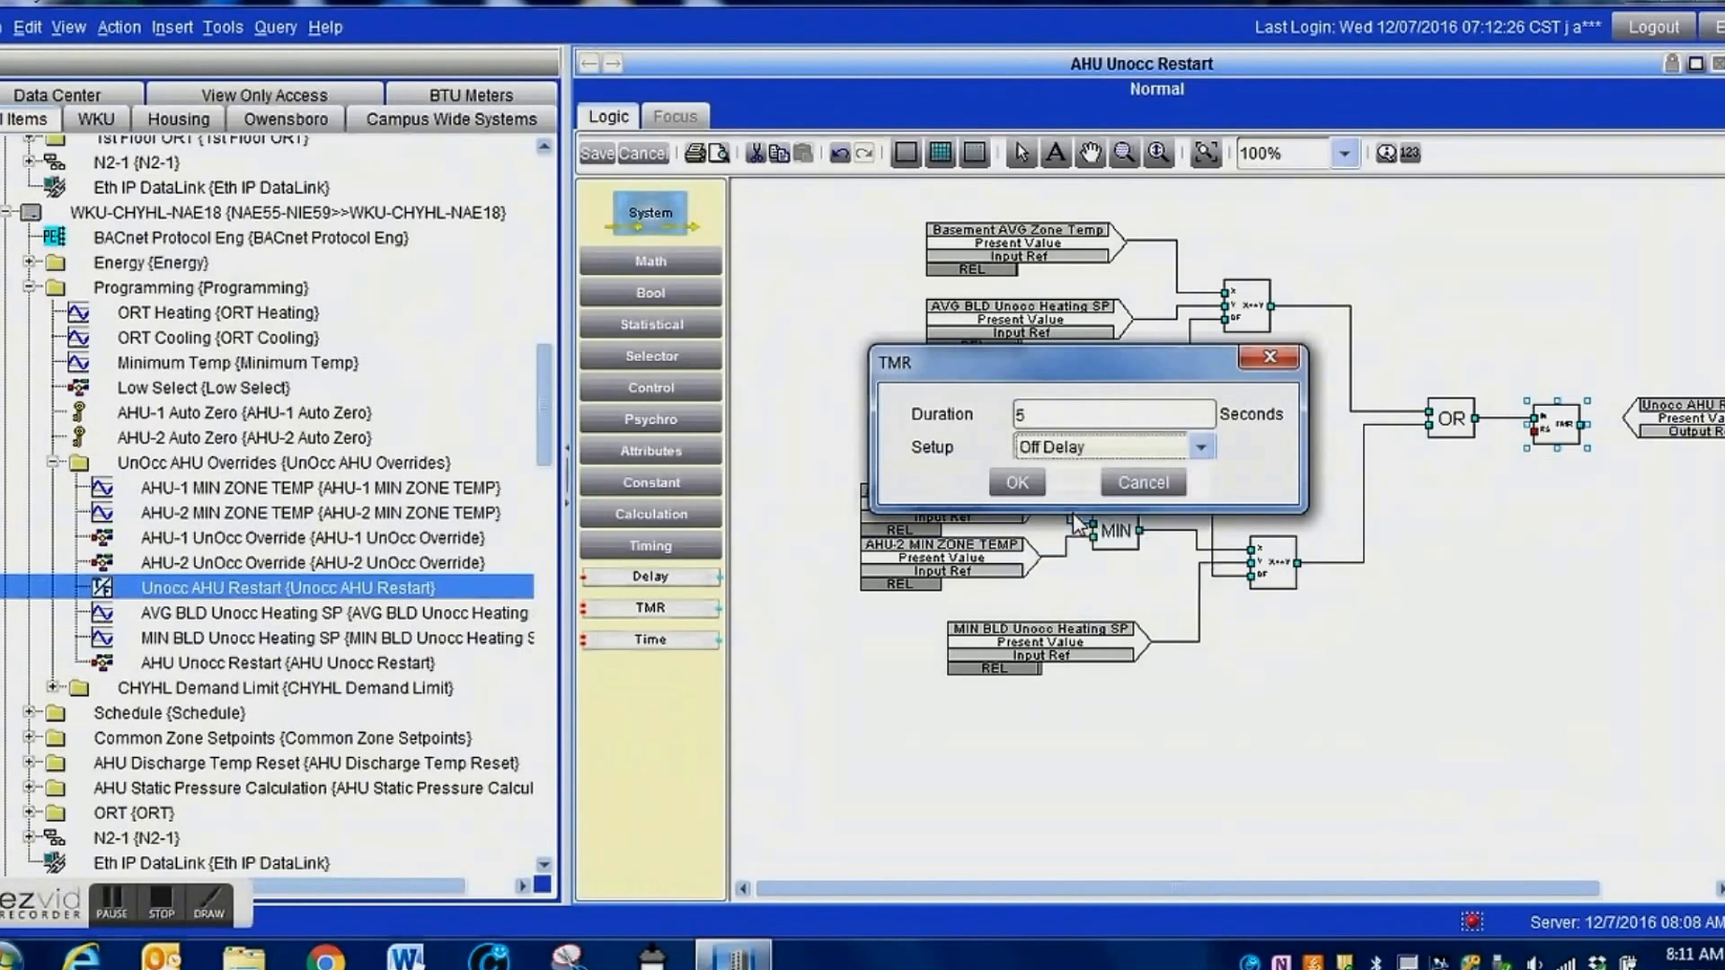
double_click(1107, 416)
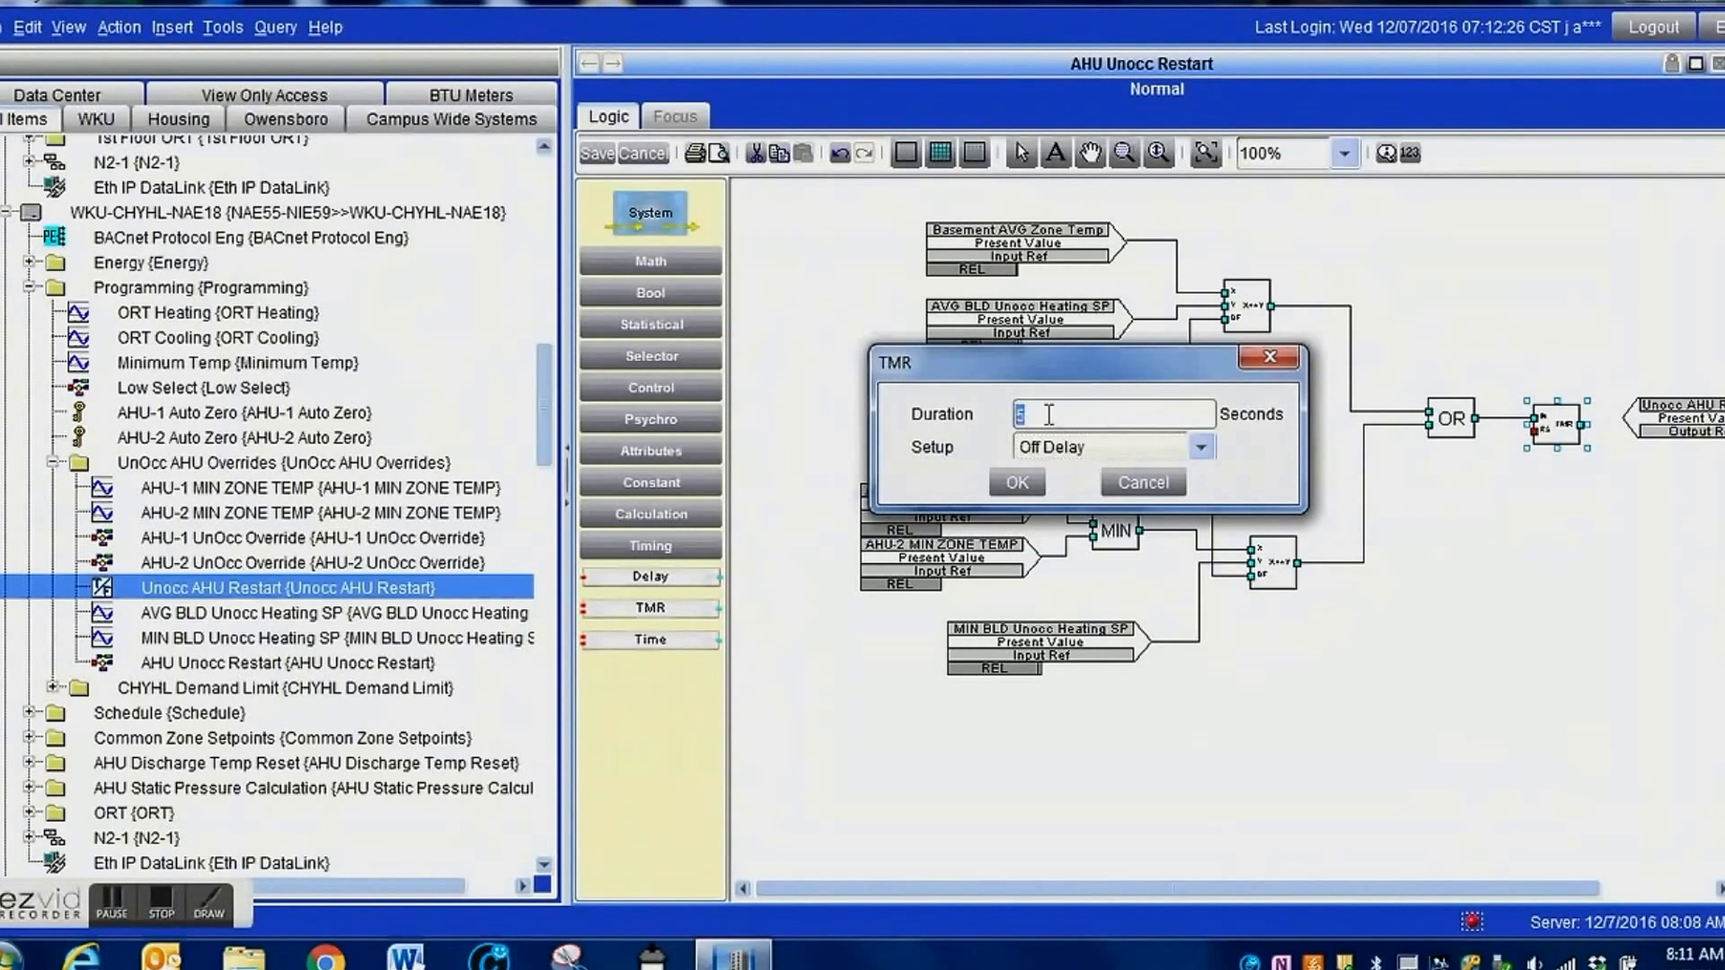
text(3600)
click(1016, 483)
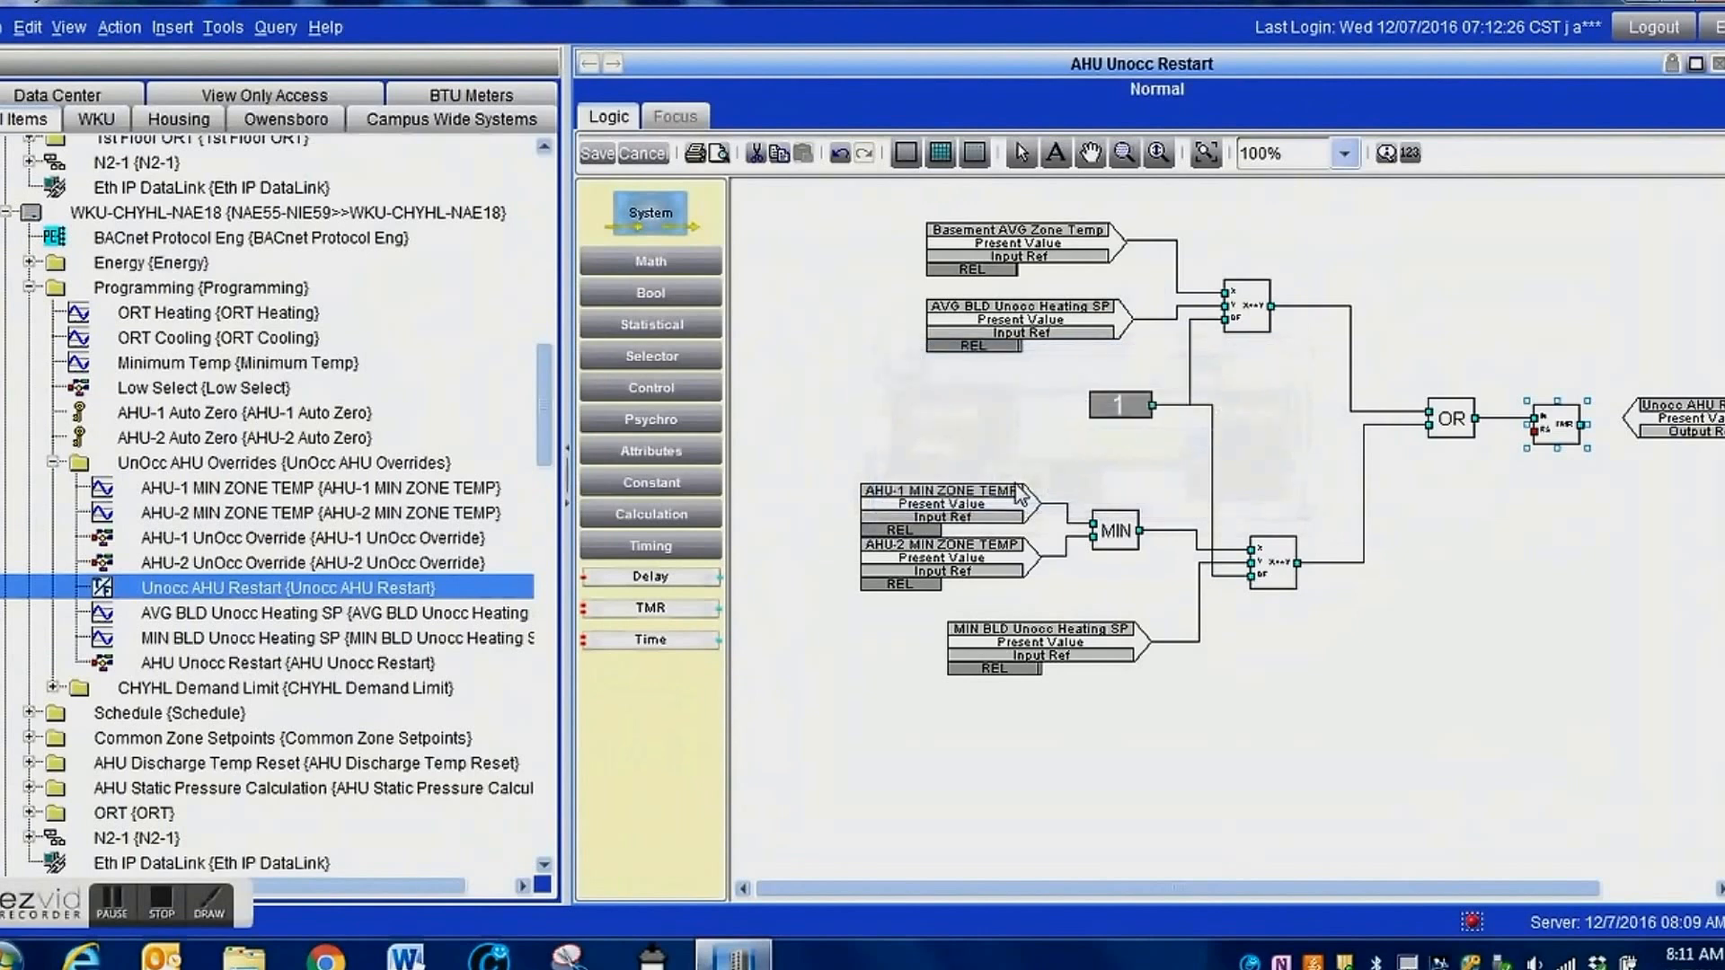
Align the Unocc AHU Restart output reference with the TMR block and wire the TMR output to it at priority 12.
drag(1110, 892, 1279, 897)
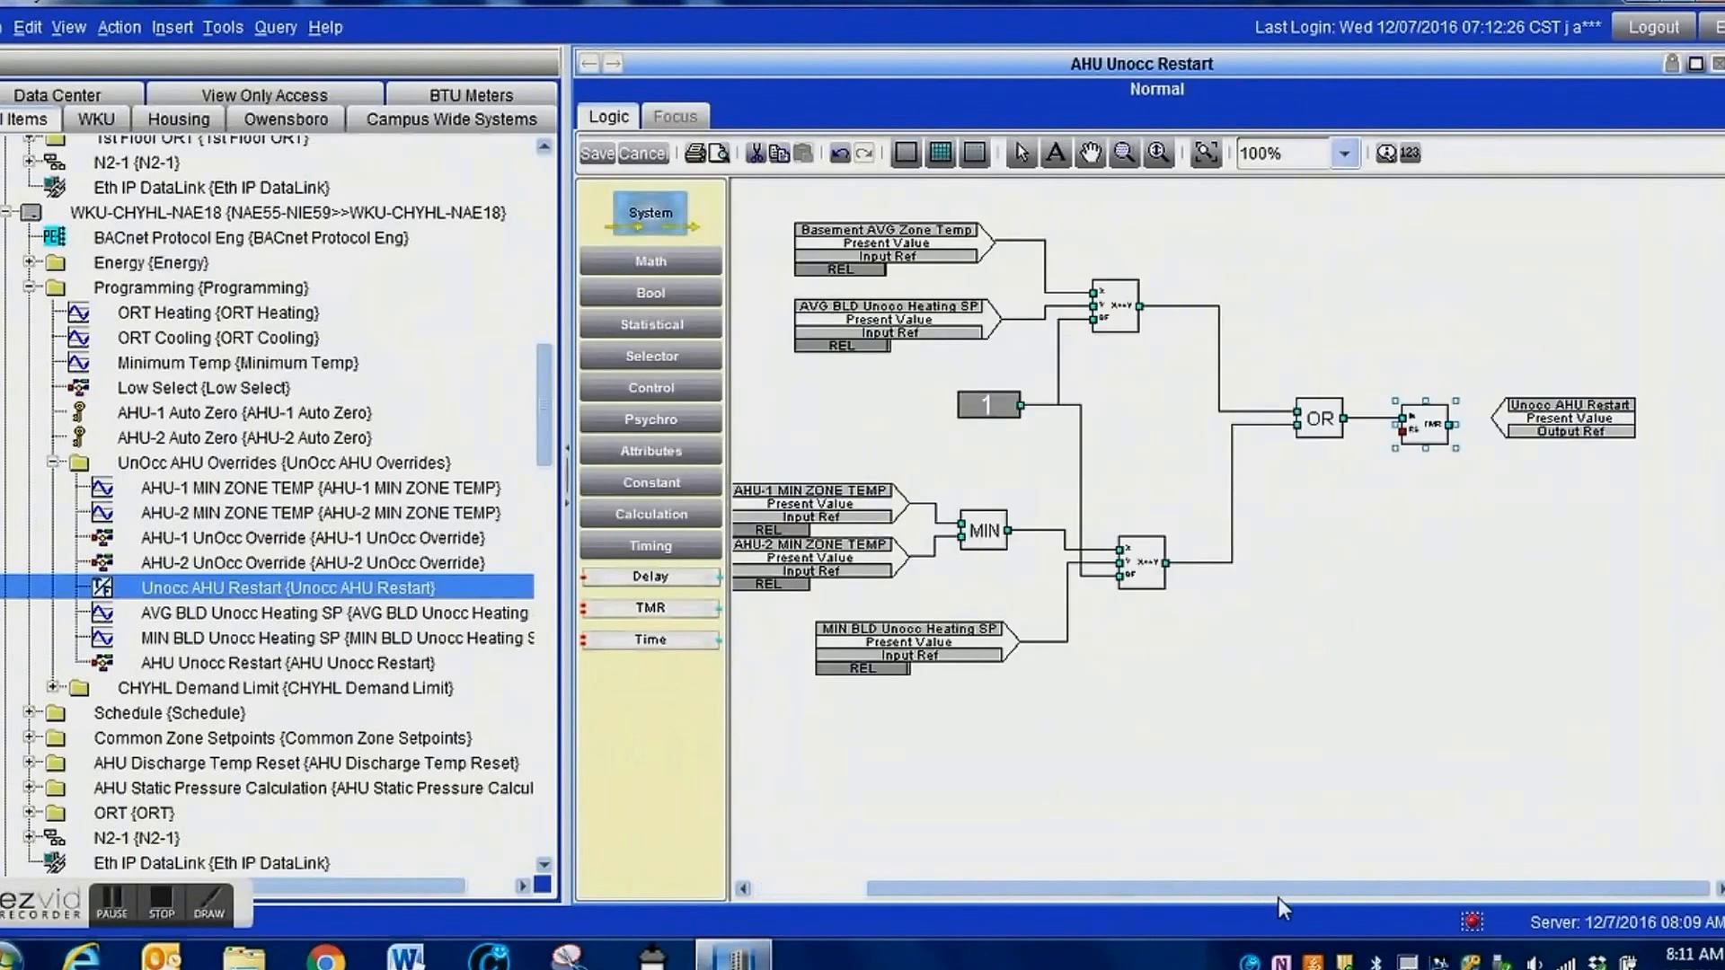
drag(1564, 416, 1579, 422)
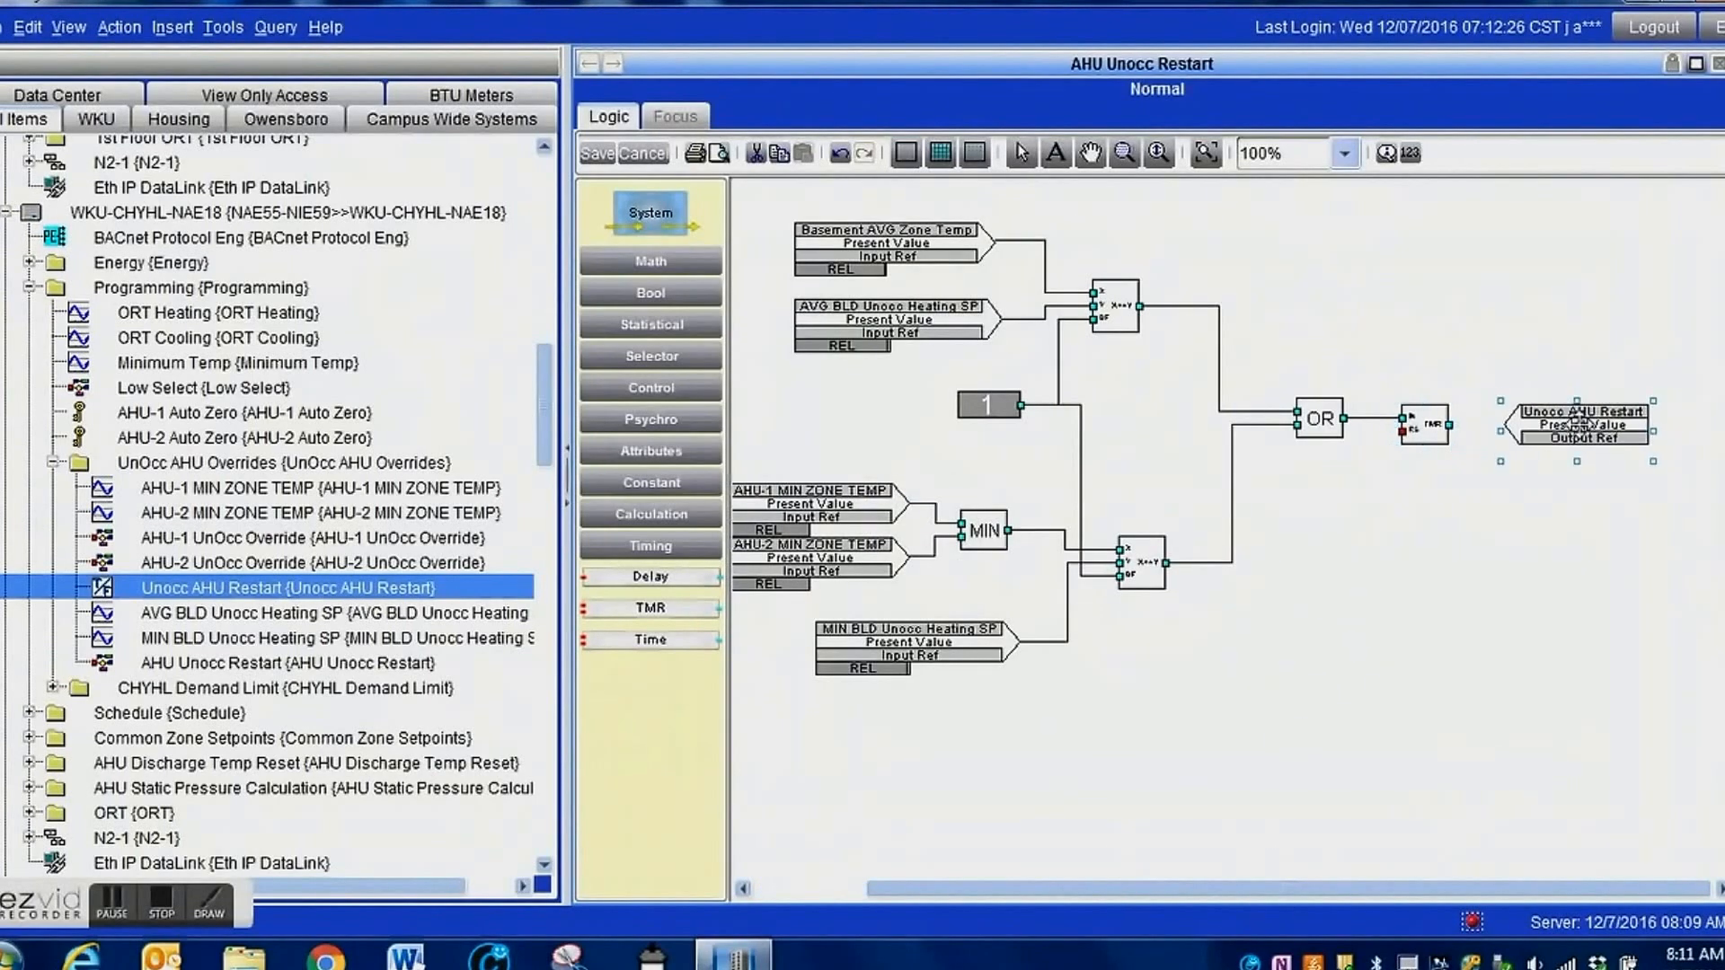
drag(1447, 424, 1515, 428)
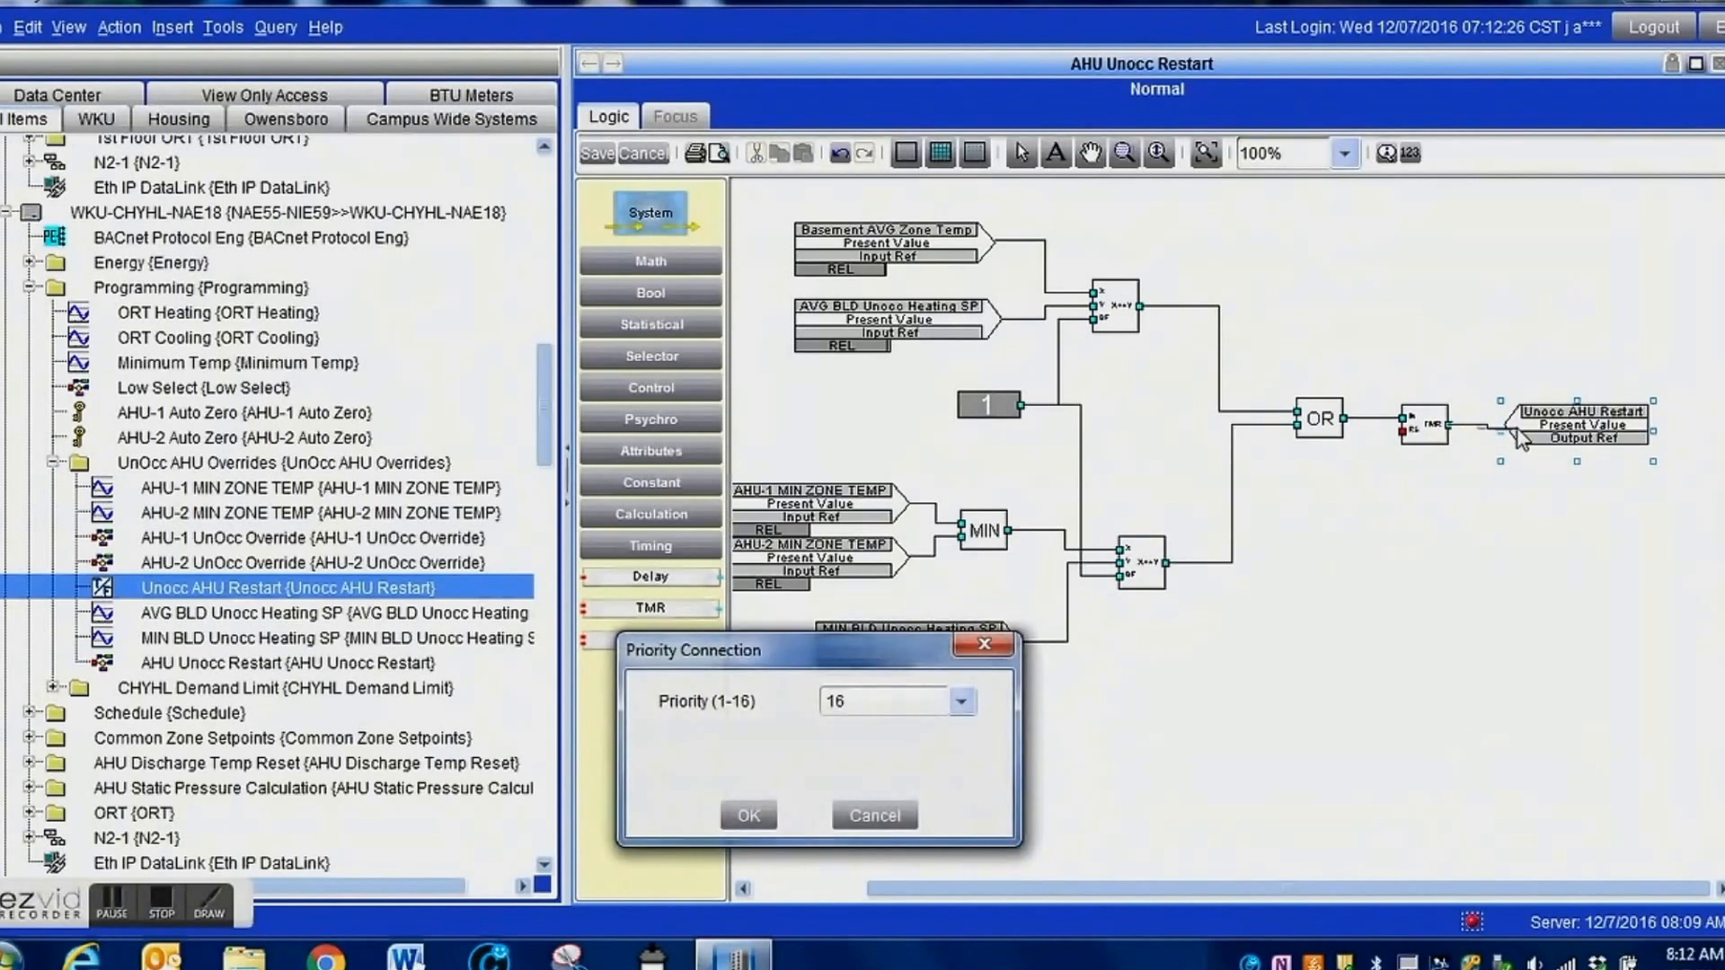
click(868, 707)
click(845, 792)
click(738, 816)
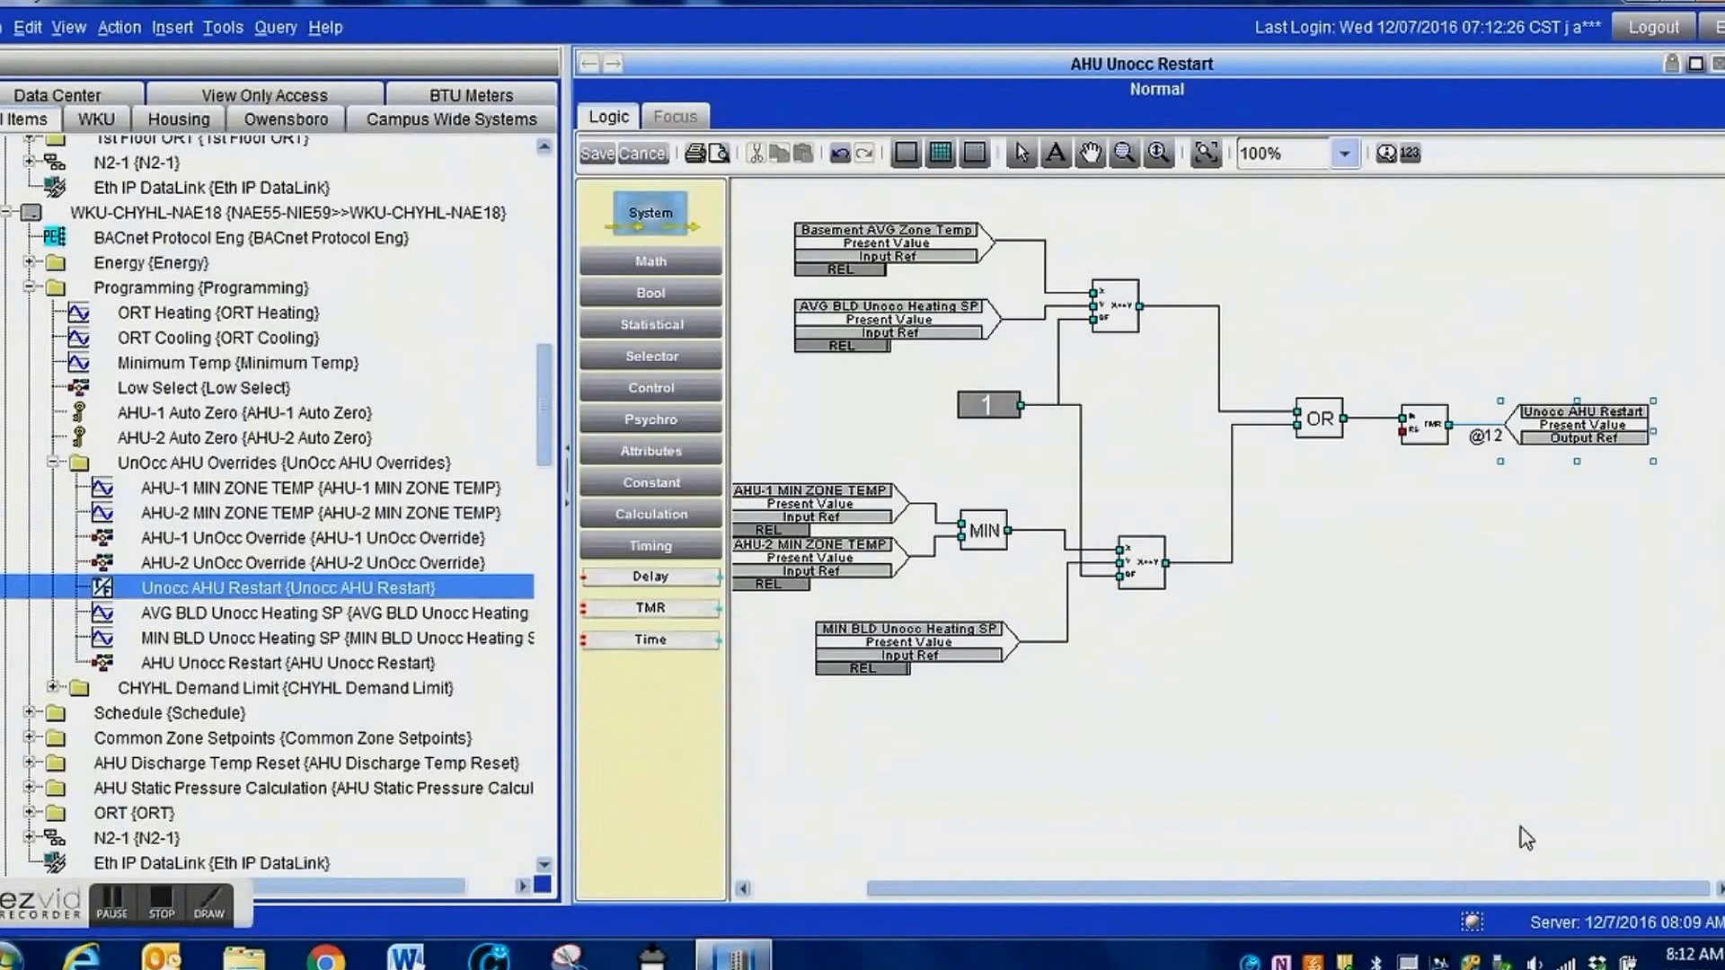
Save the AHU Unocc Restart logic, accepting the unconnected inputs.
click(595, 155)
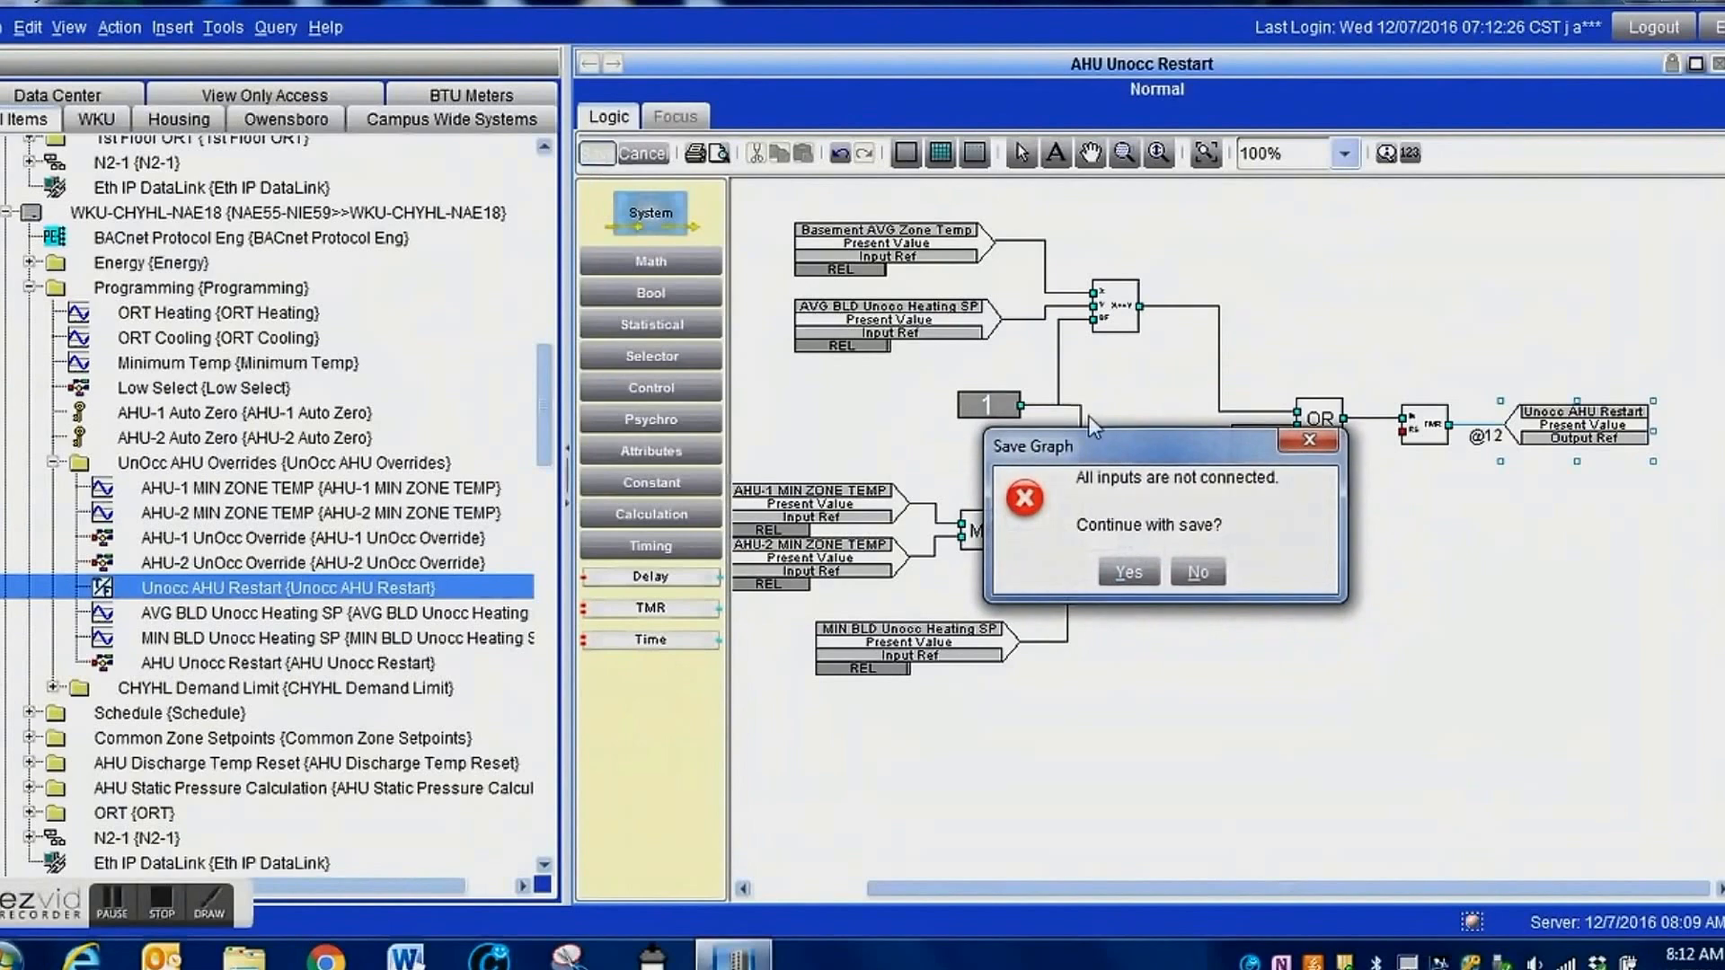
click(1113, 575)
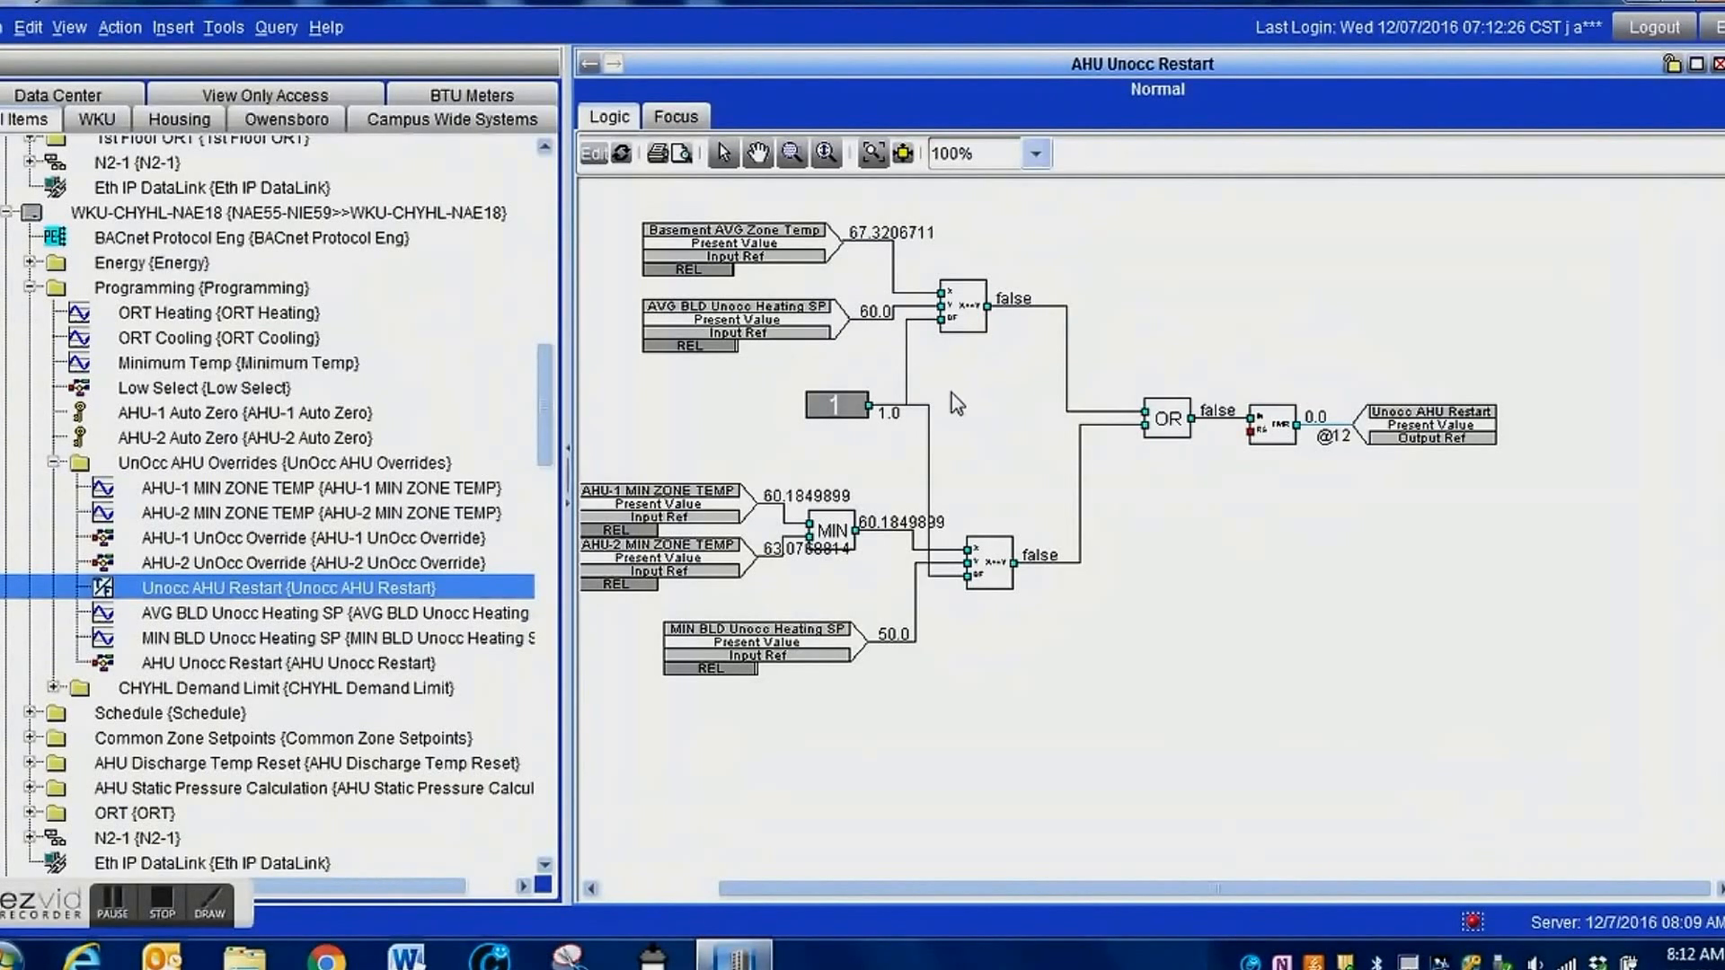
Issue an Operator Override of 70 deg F on AVG BLD Unocc Heating SP to test the restart logic.
double_click(760, 327)
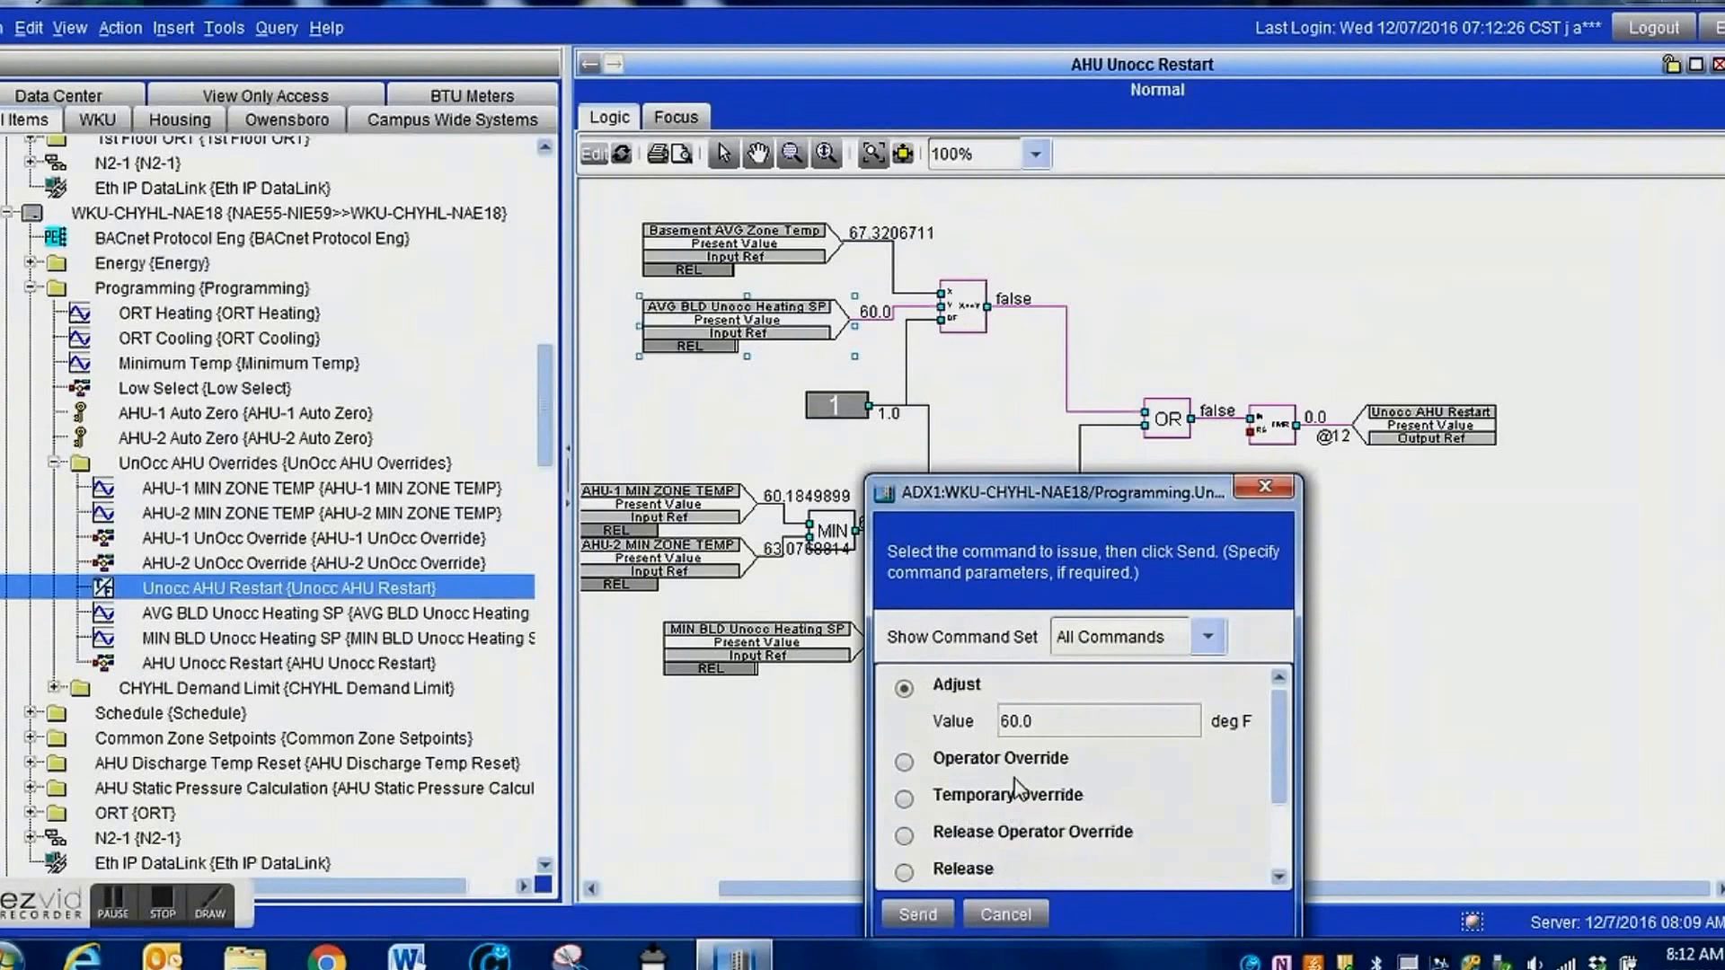
click(1011, 764)
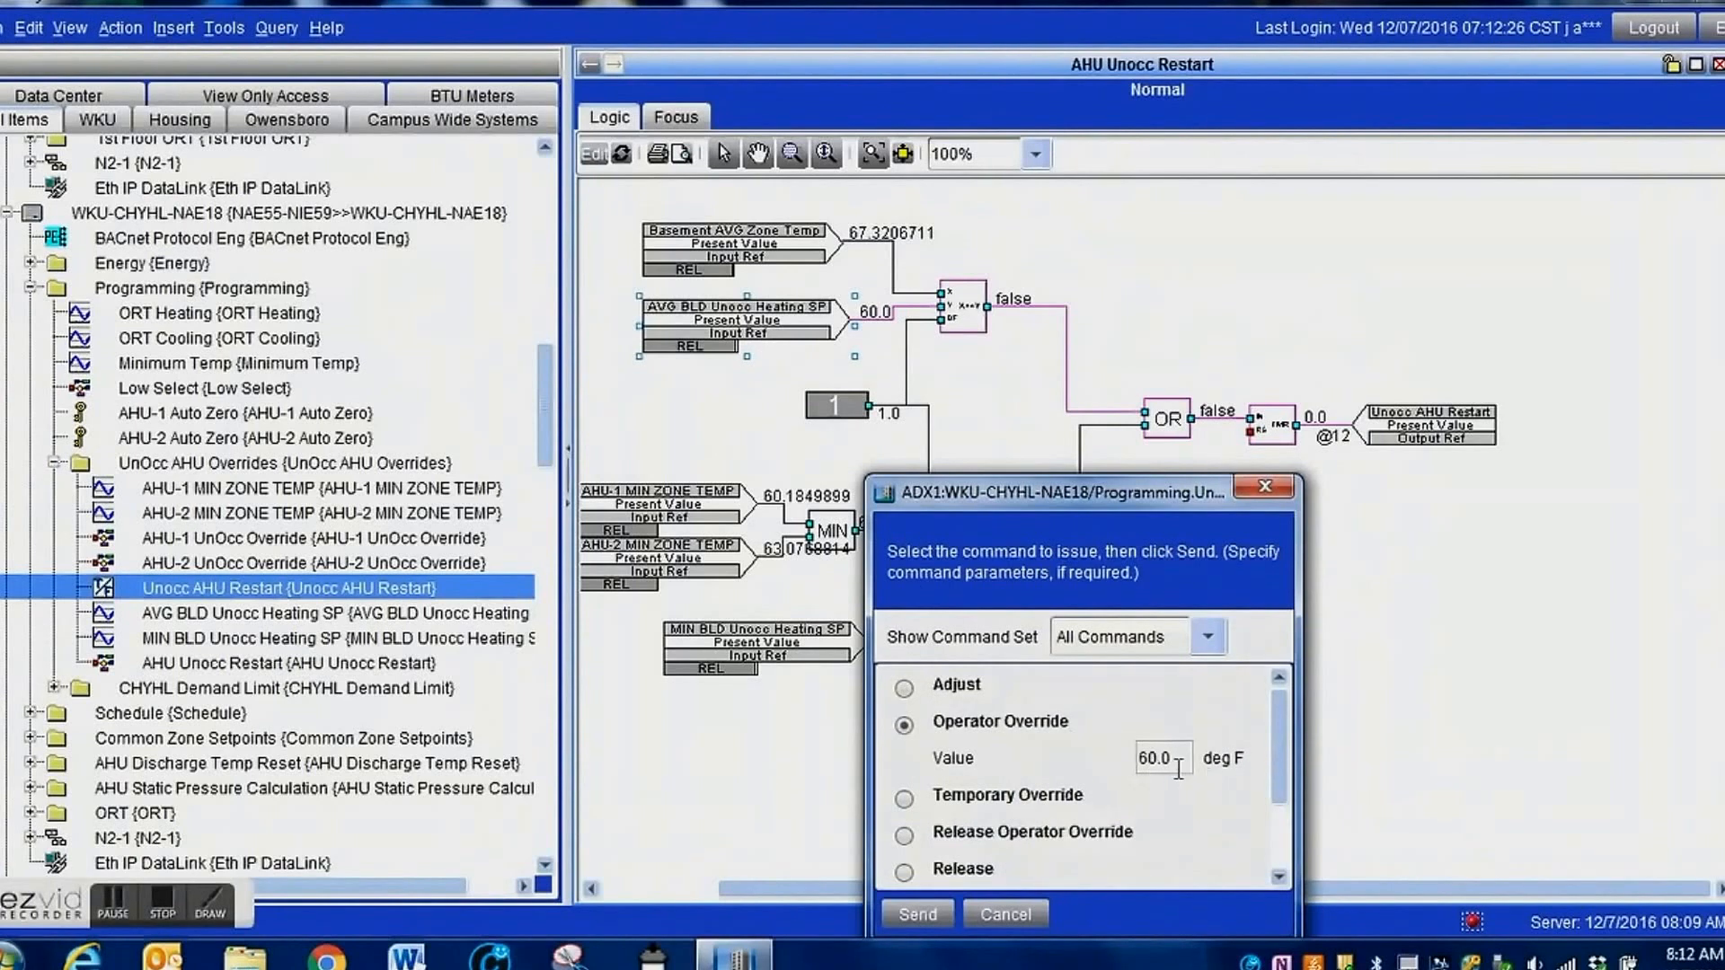
click(1177, 769)
text(70)
click(928, 908)
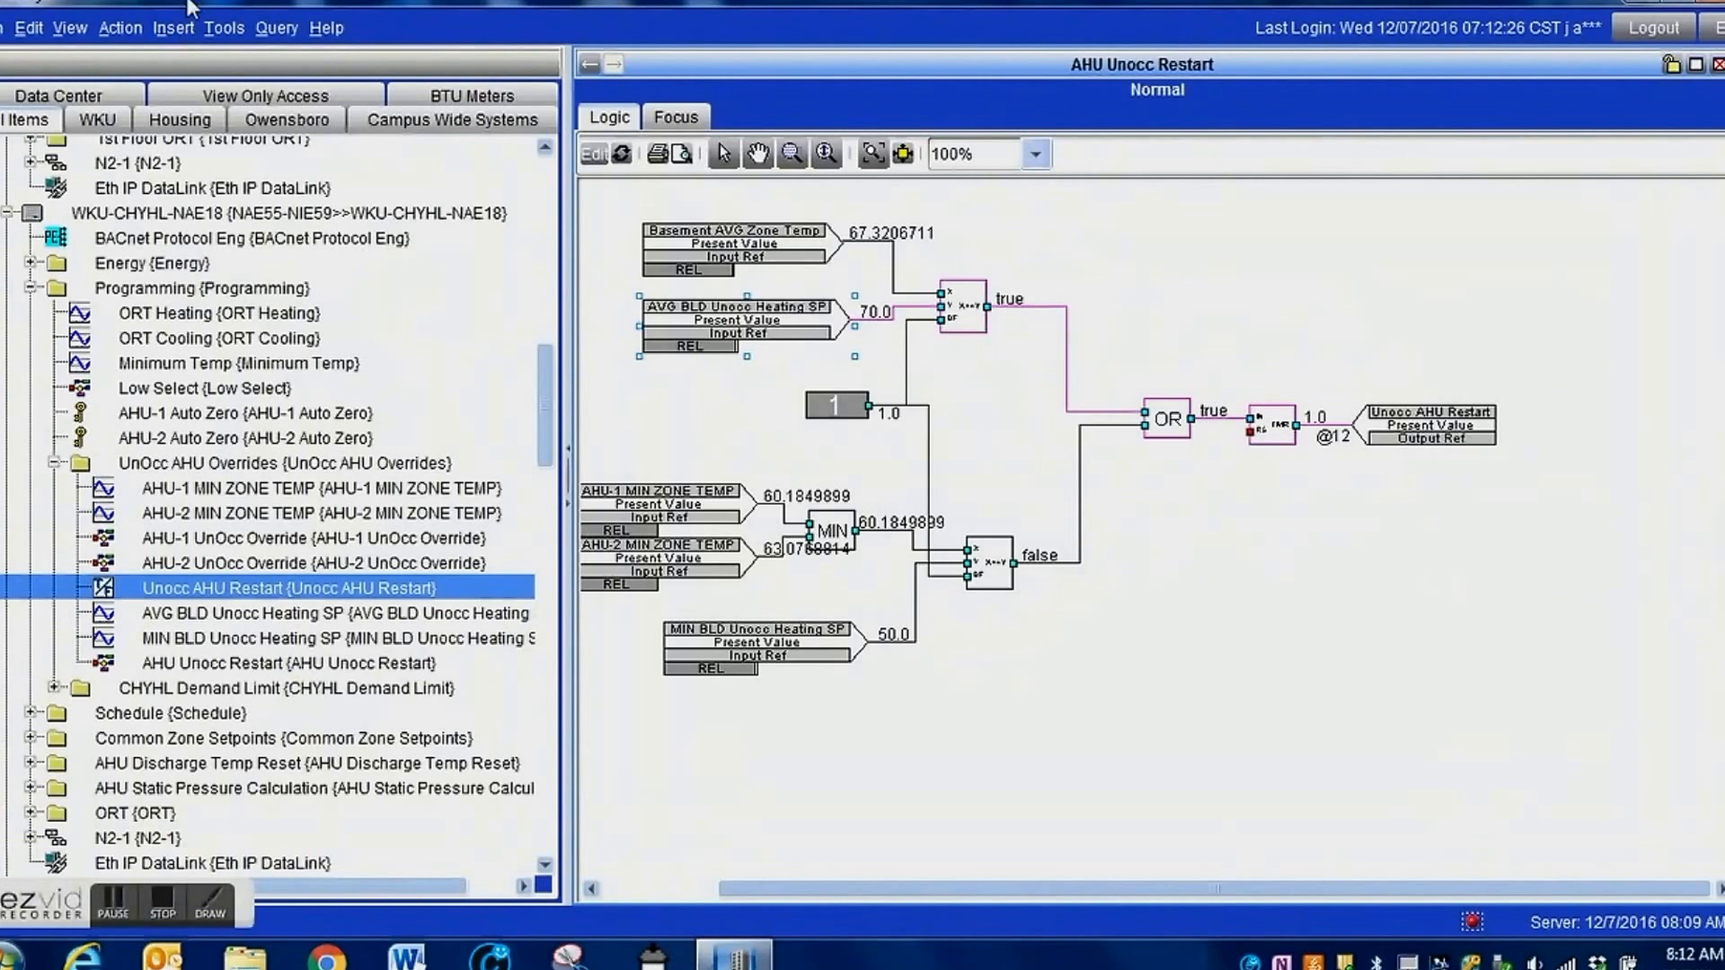
Split the display into two stacked panels, show the UnOcc AHU Overrides summary in the lower one, and enlarge the logic panel.
click(70, 29)
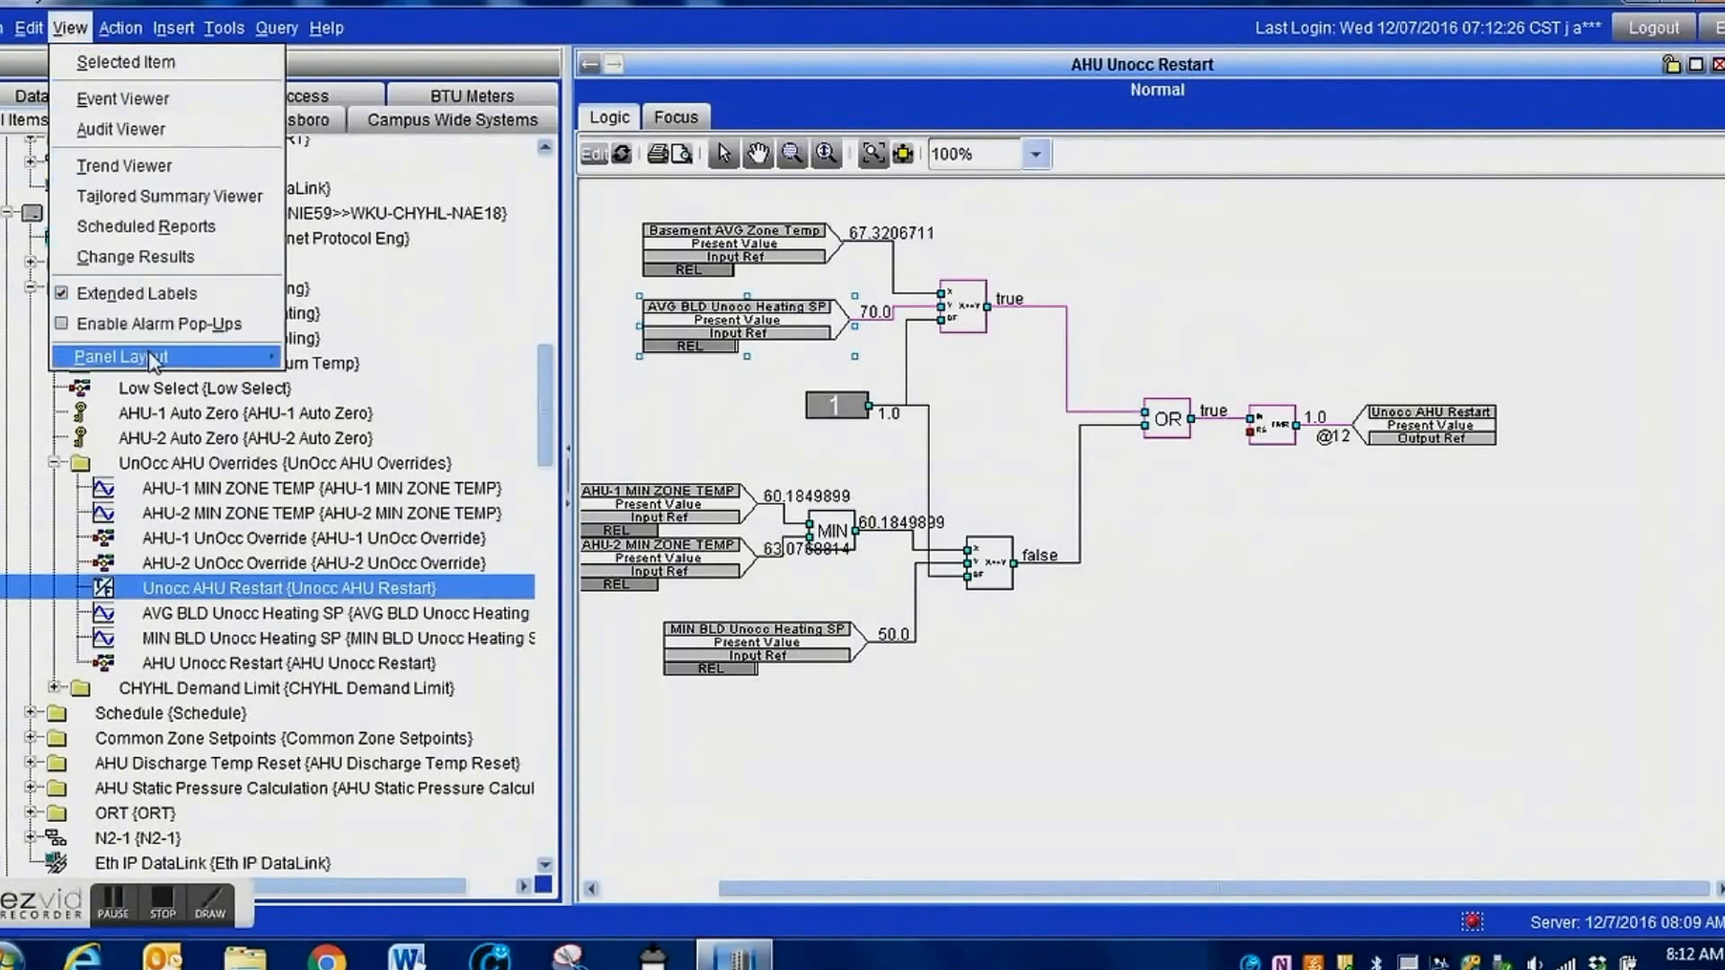
mouse_move(197, 358)
click(386, 396)
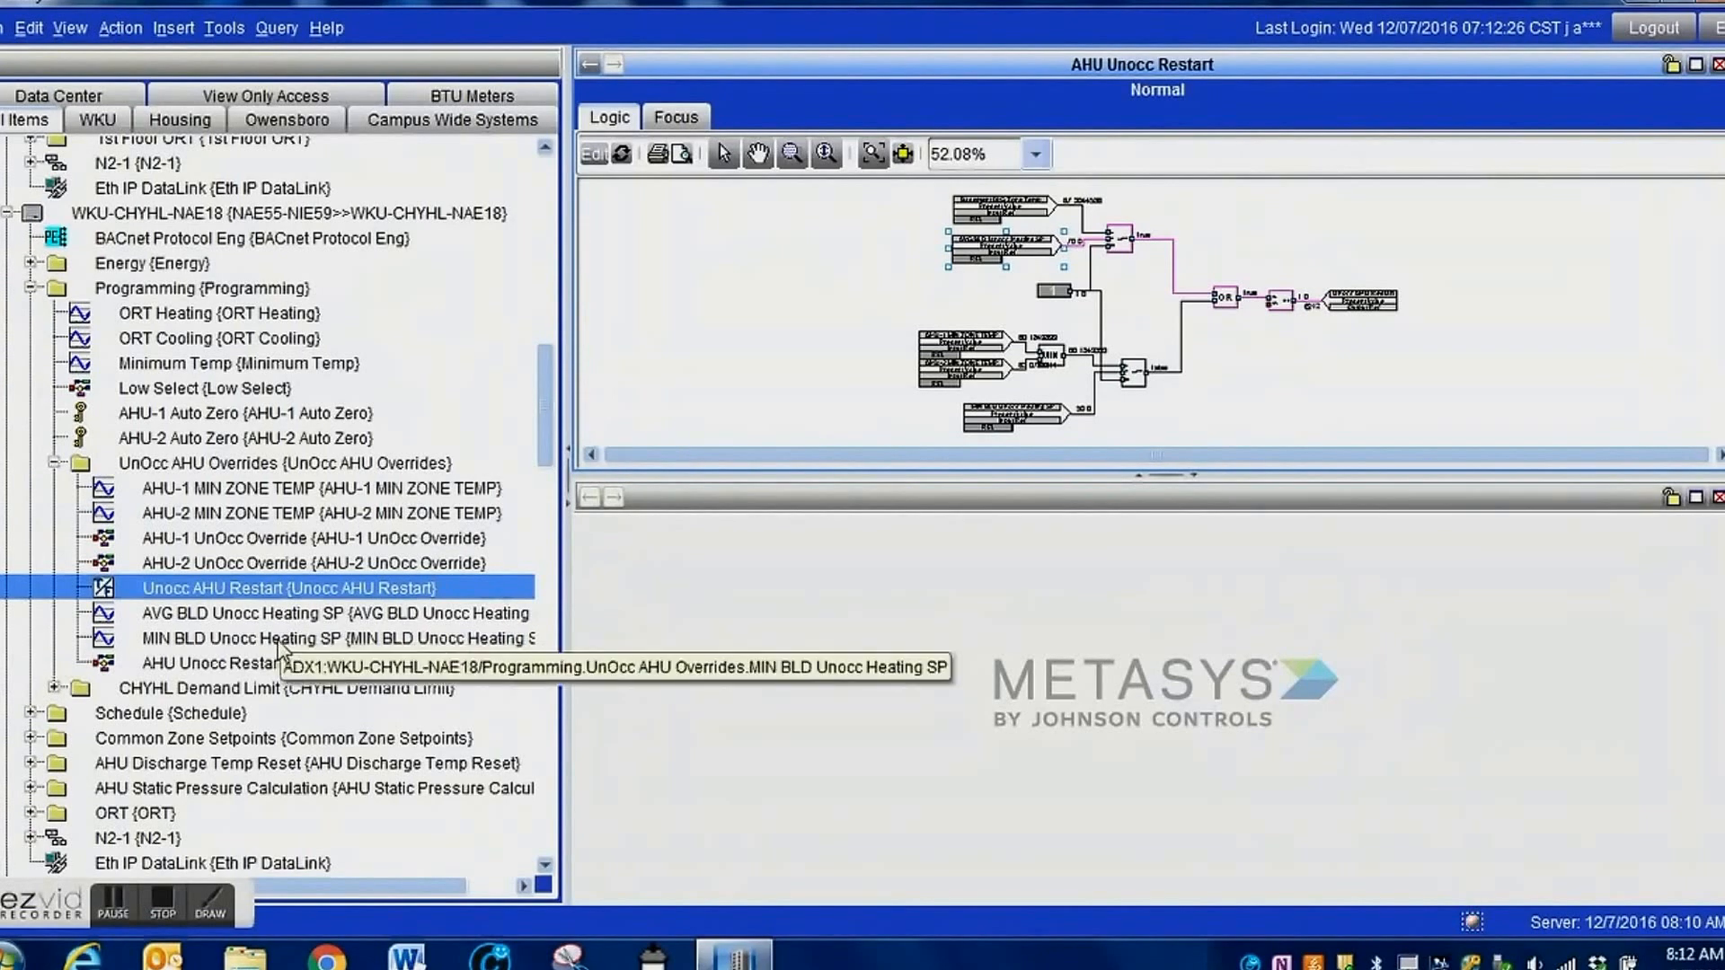
drag(242, 467, 848, 697)
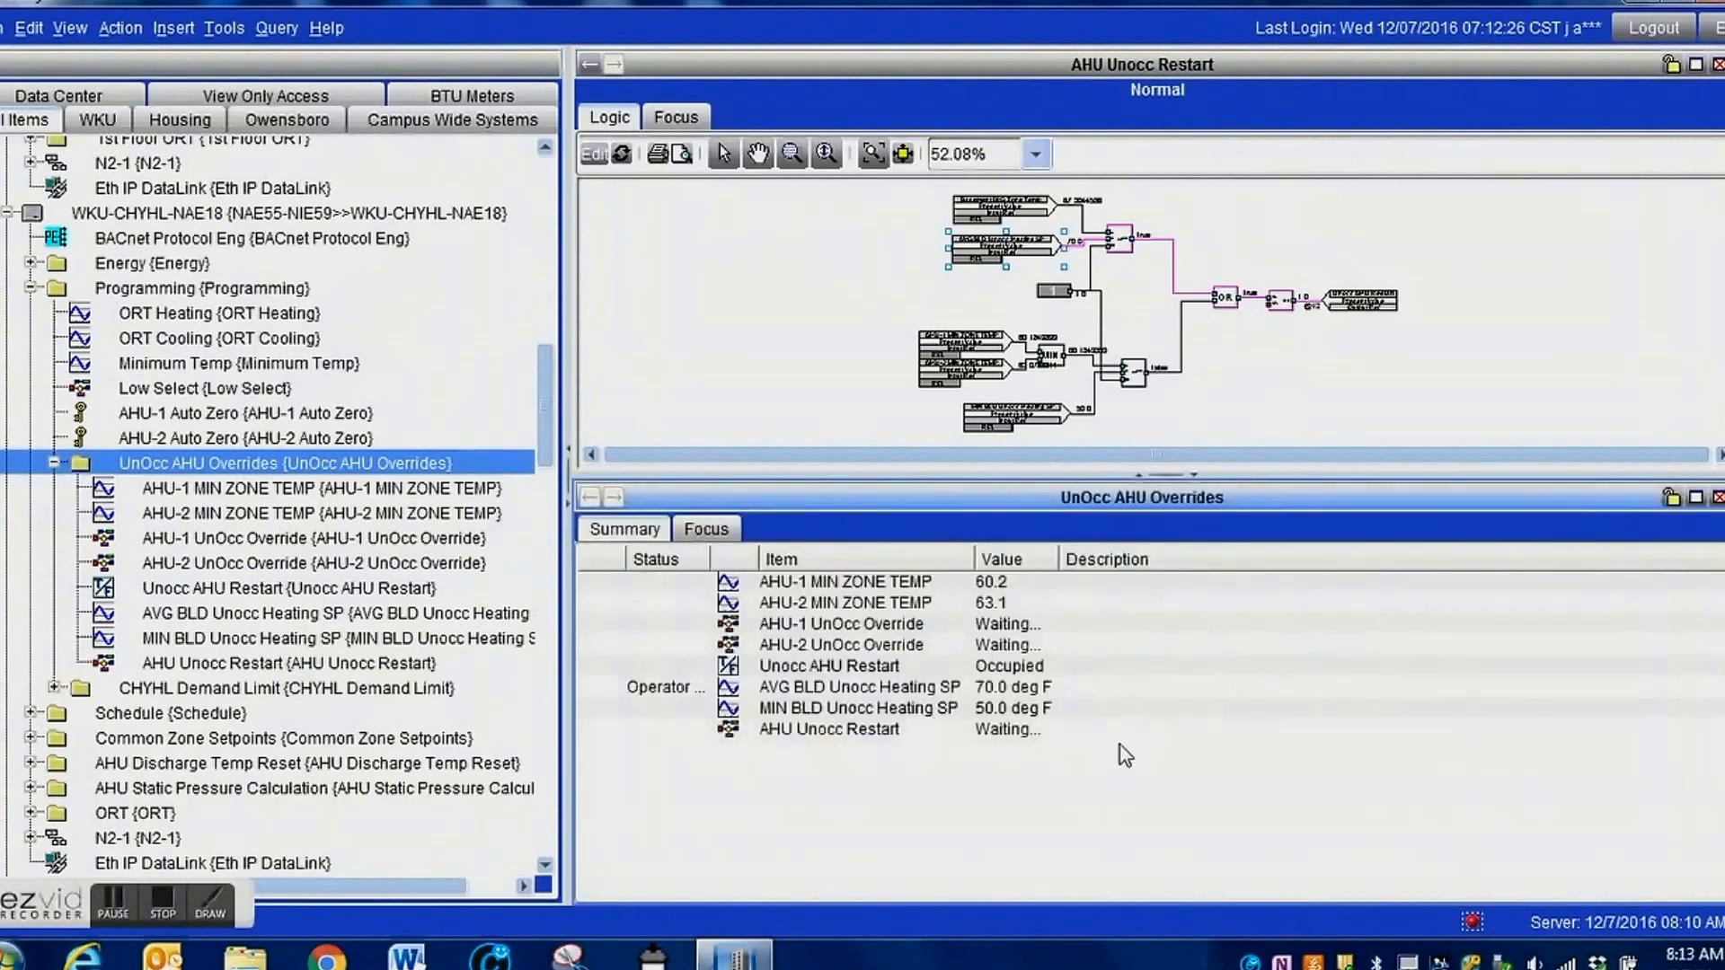
click(835, 665)
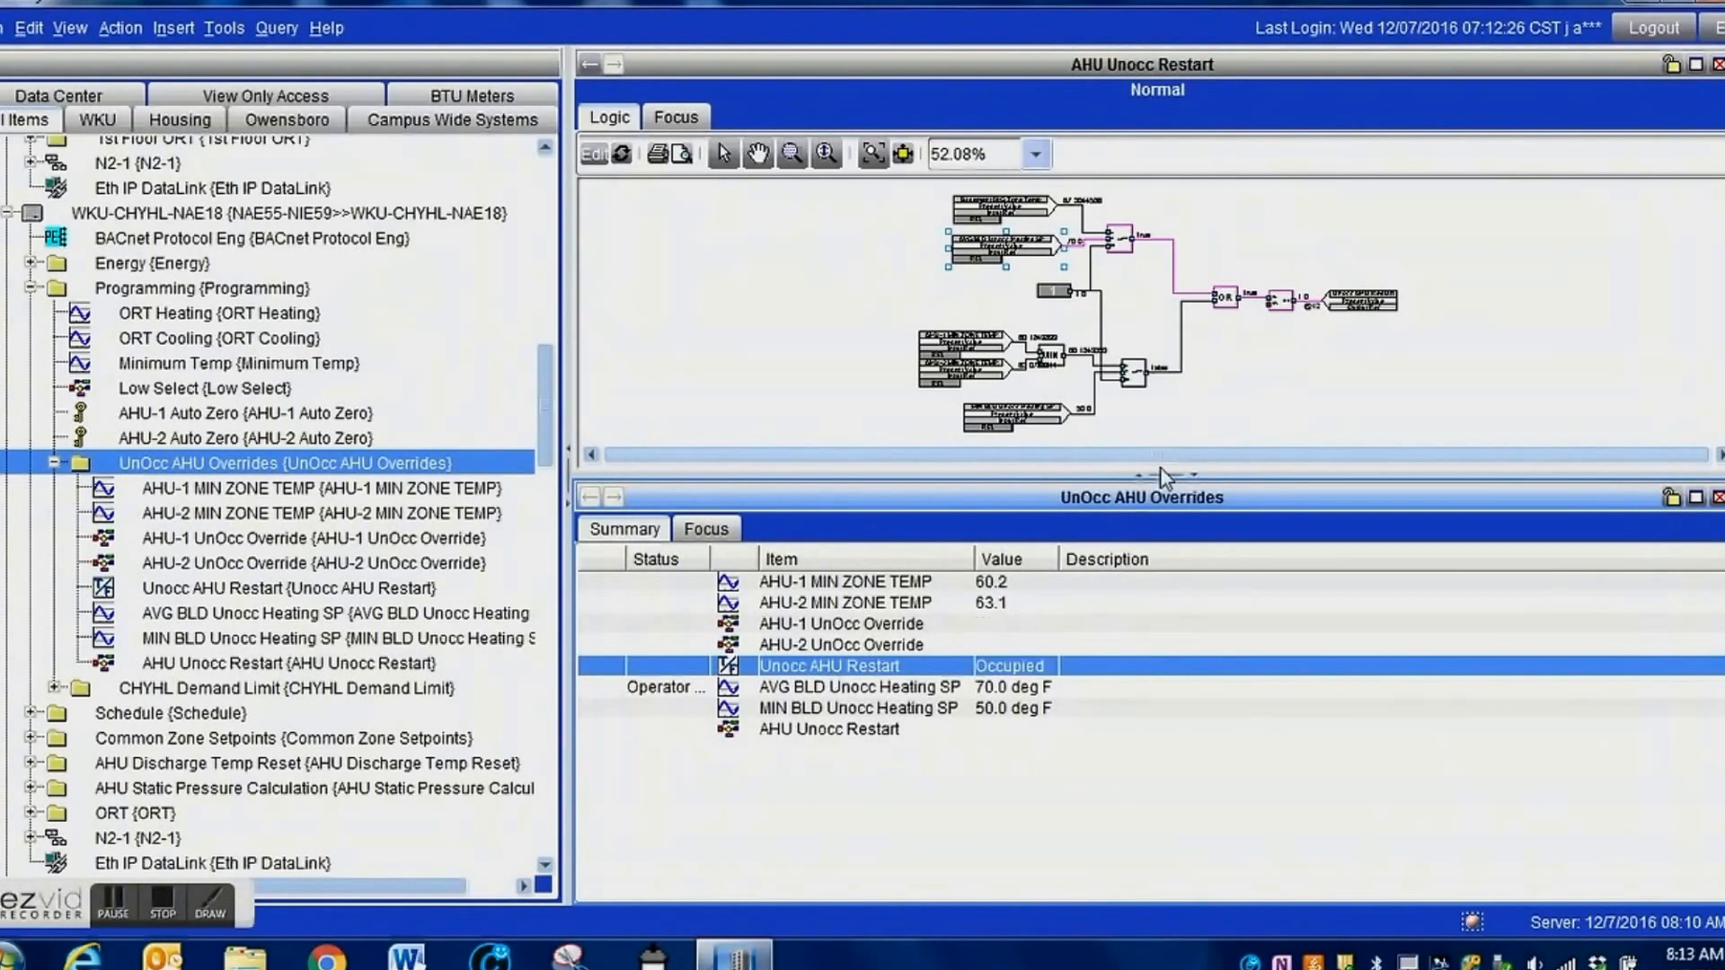
drag(1163, 474, 1160, 611)
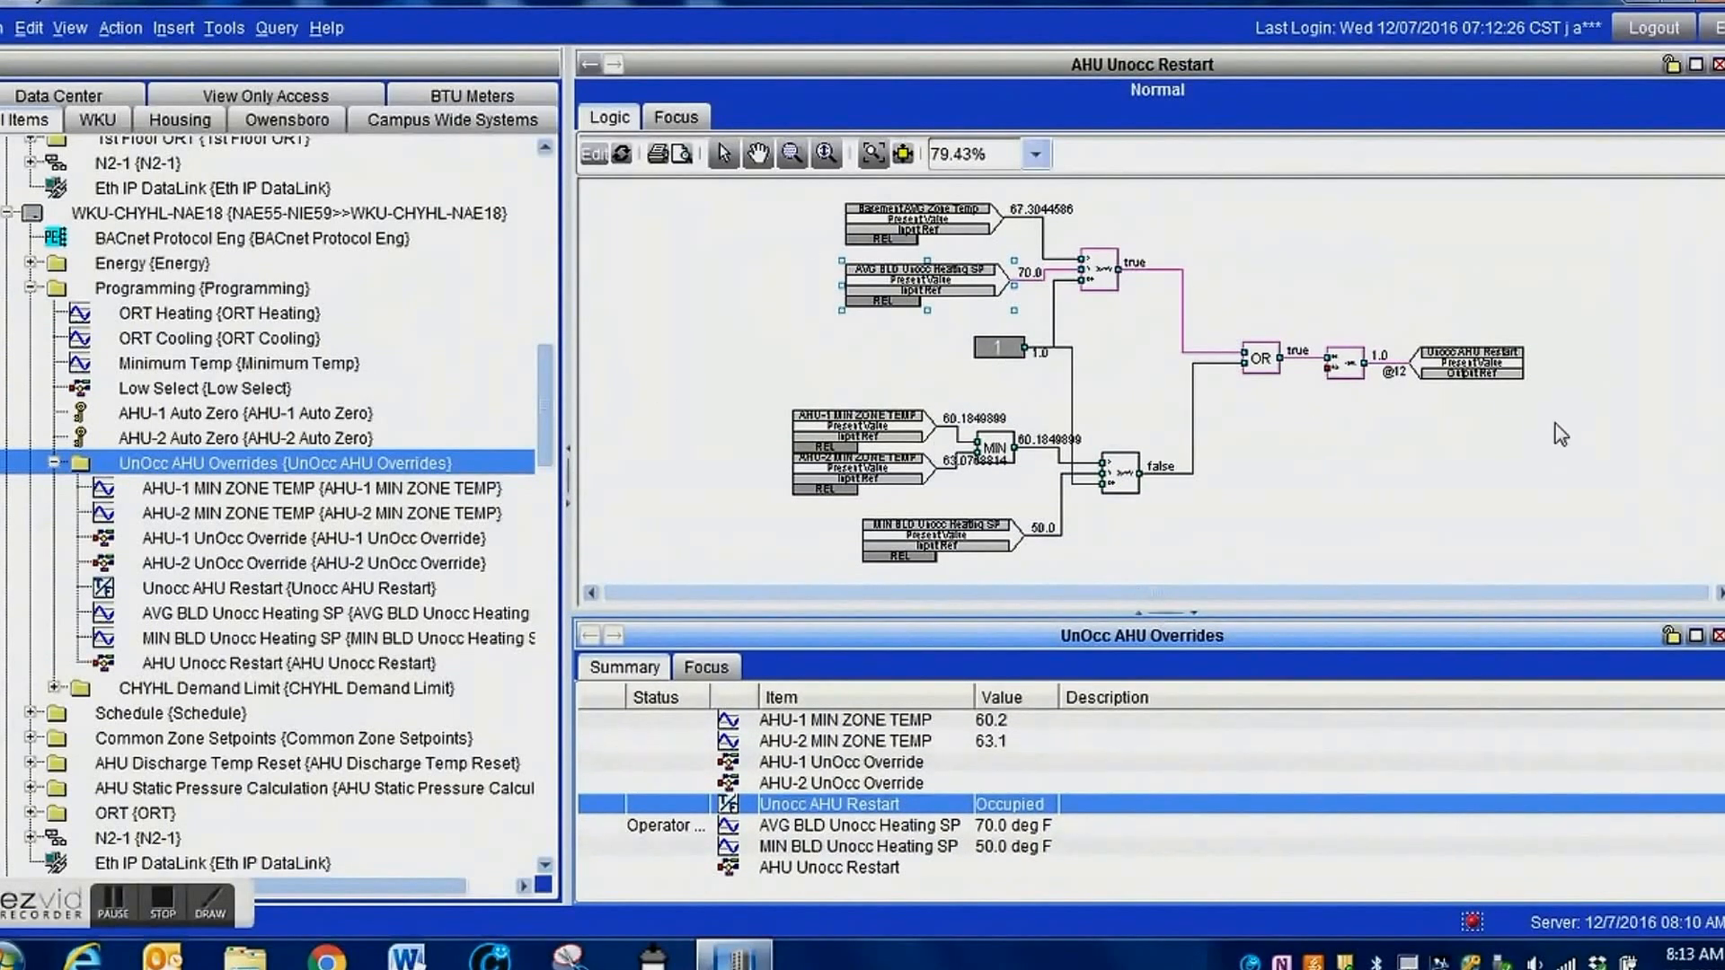
Release the Operator Override on AVG BLD Unocc Heating SP.
double_click(936, 282)
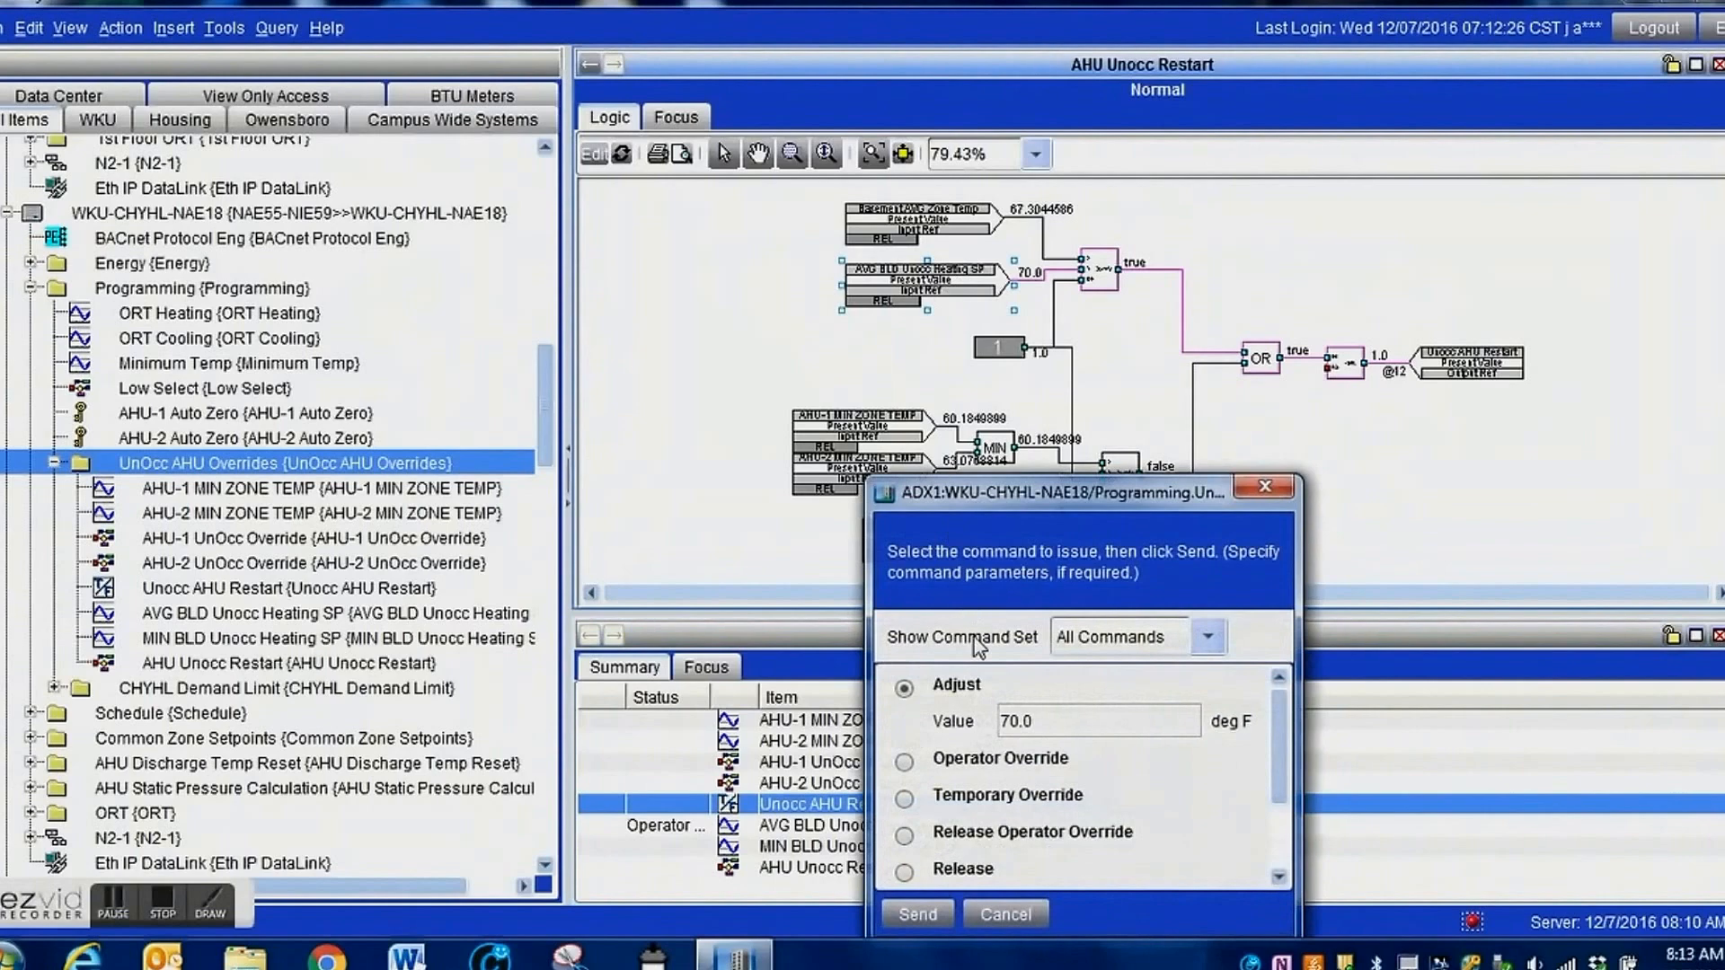
click(905, 836)
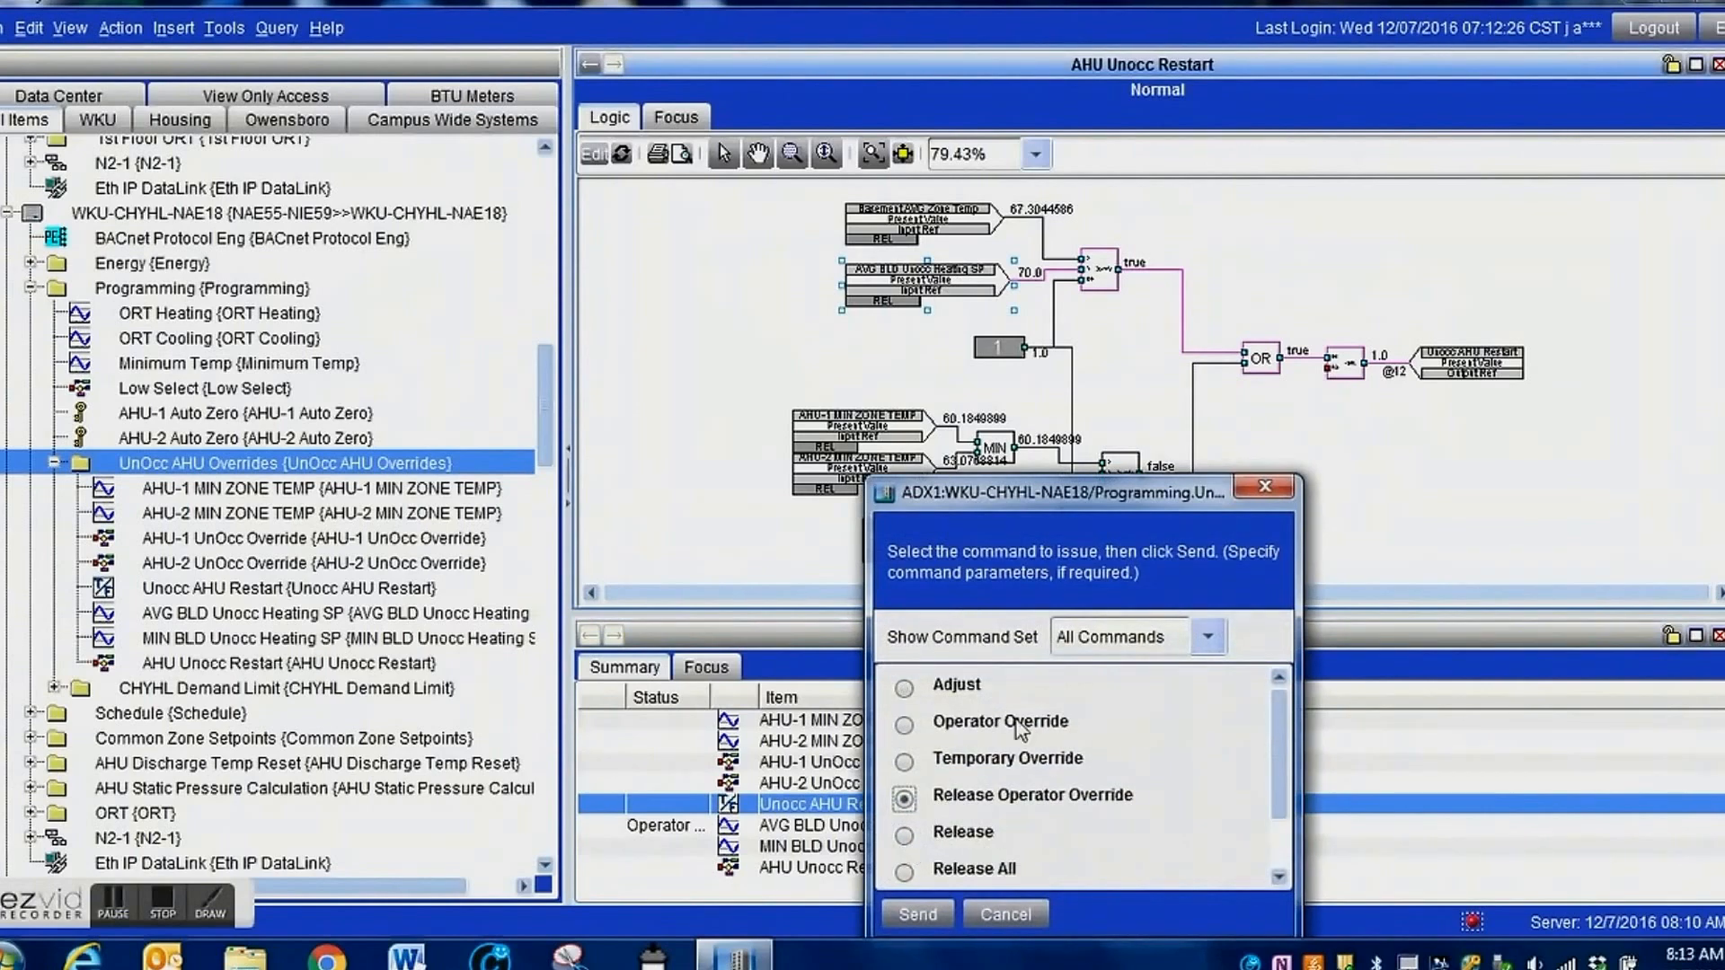
click(914, 915)
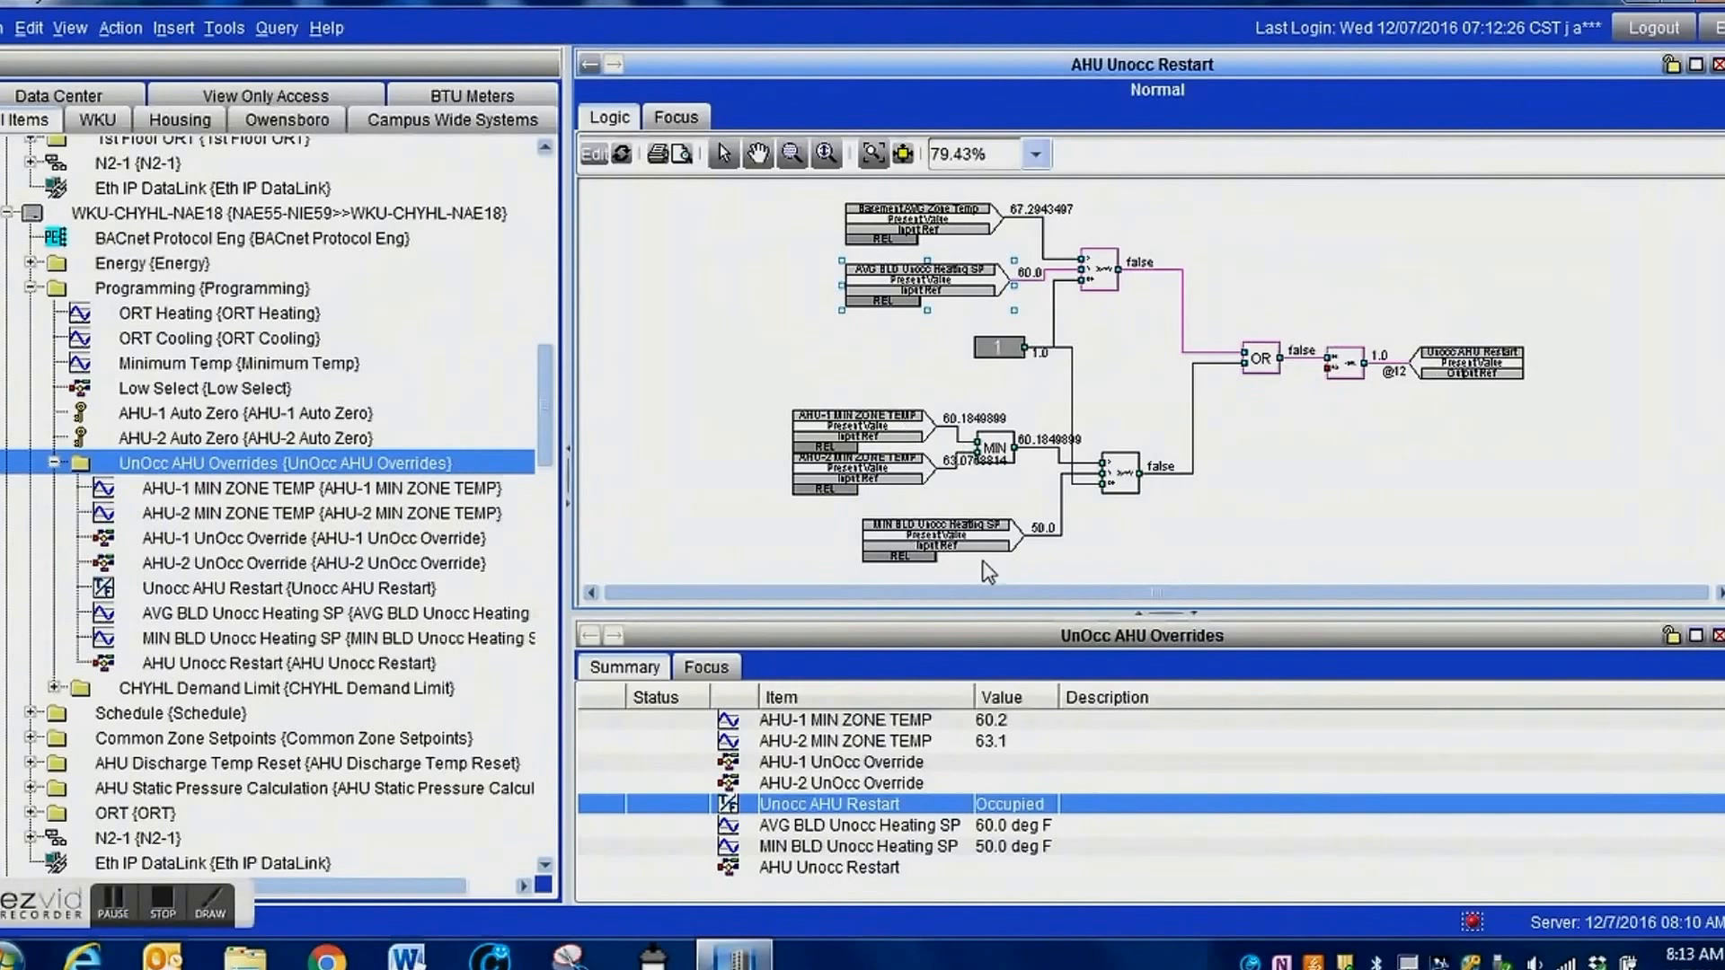
Issue an Operator Override of 70 deg F on MIN BLD Unocc Heating SP to test the second comparison.
double_click(907, 546)
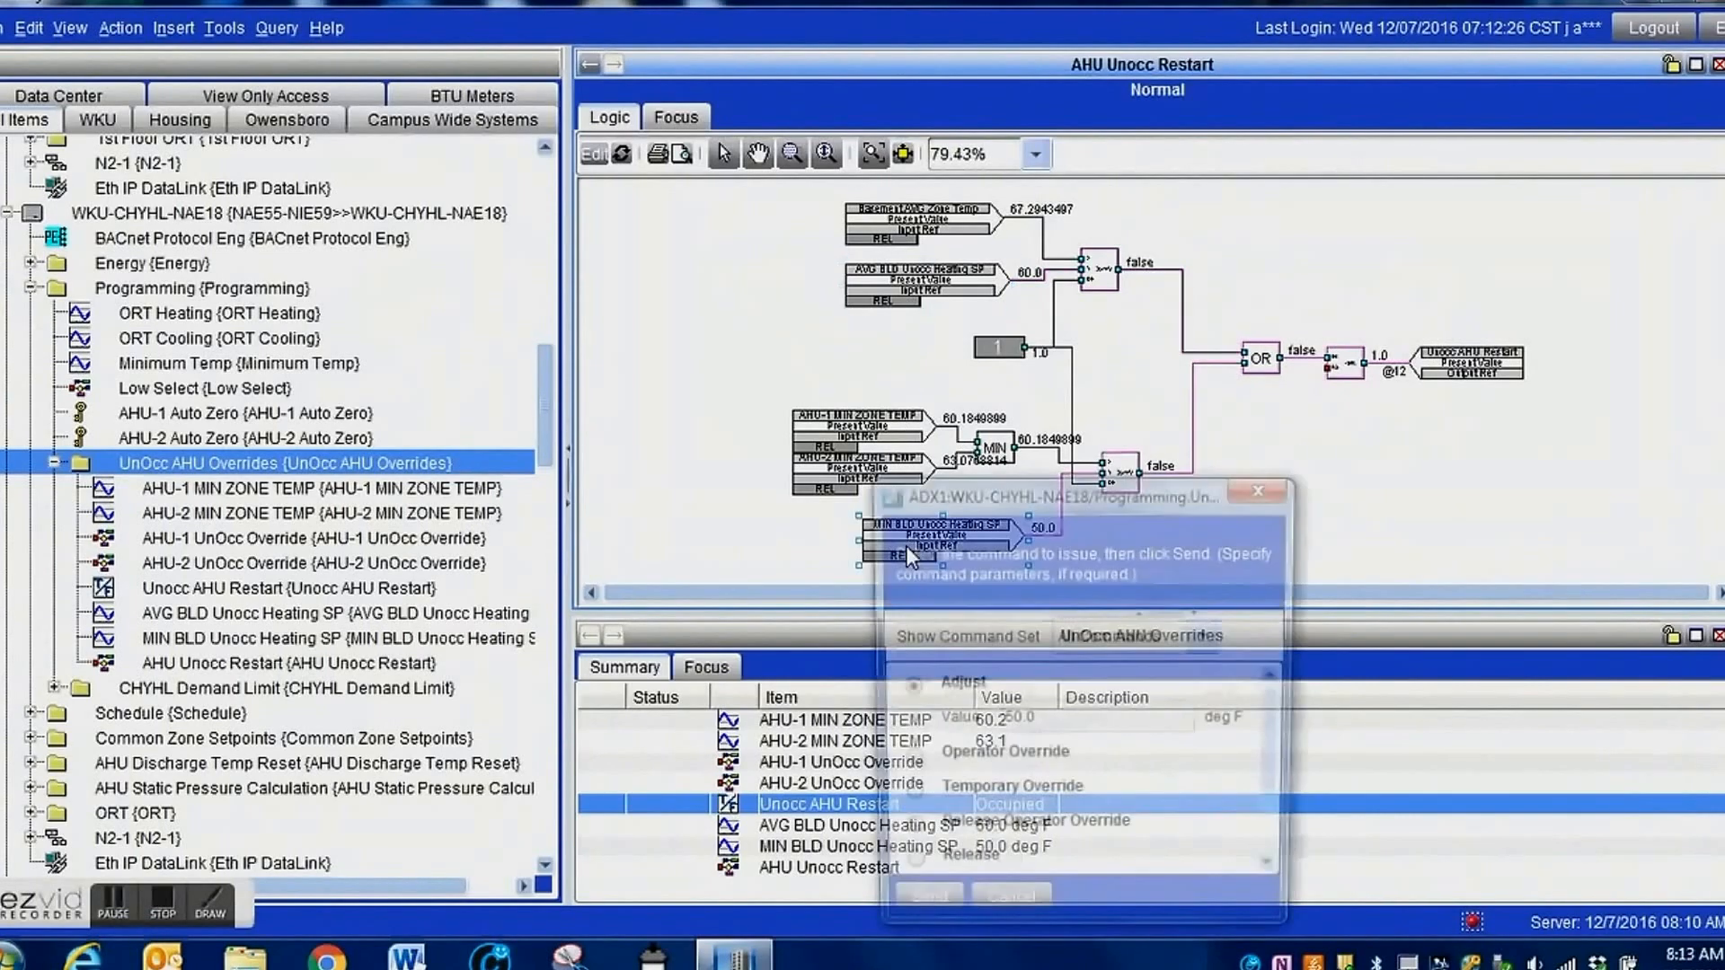
click(989, 764)
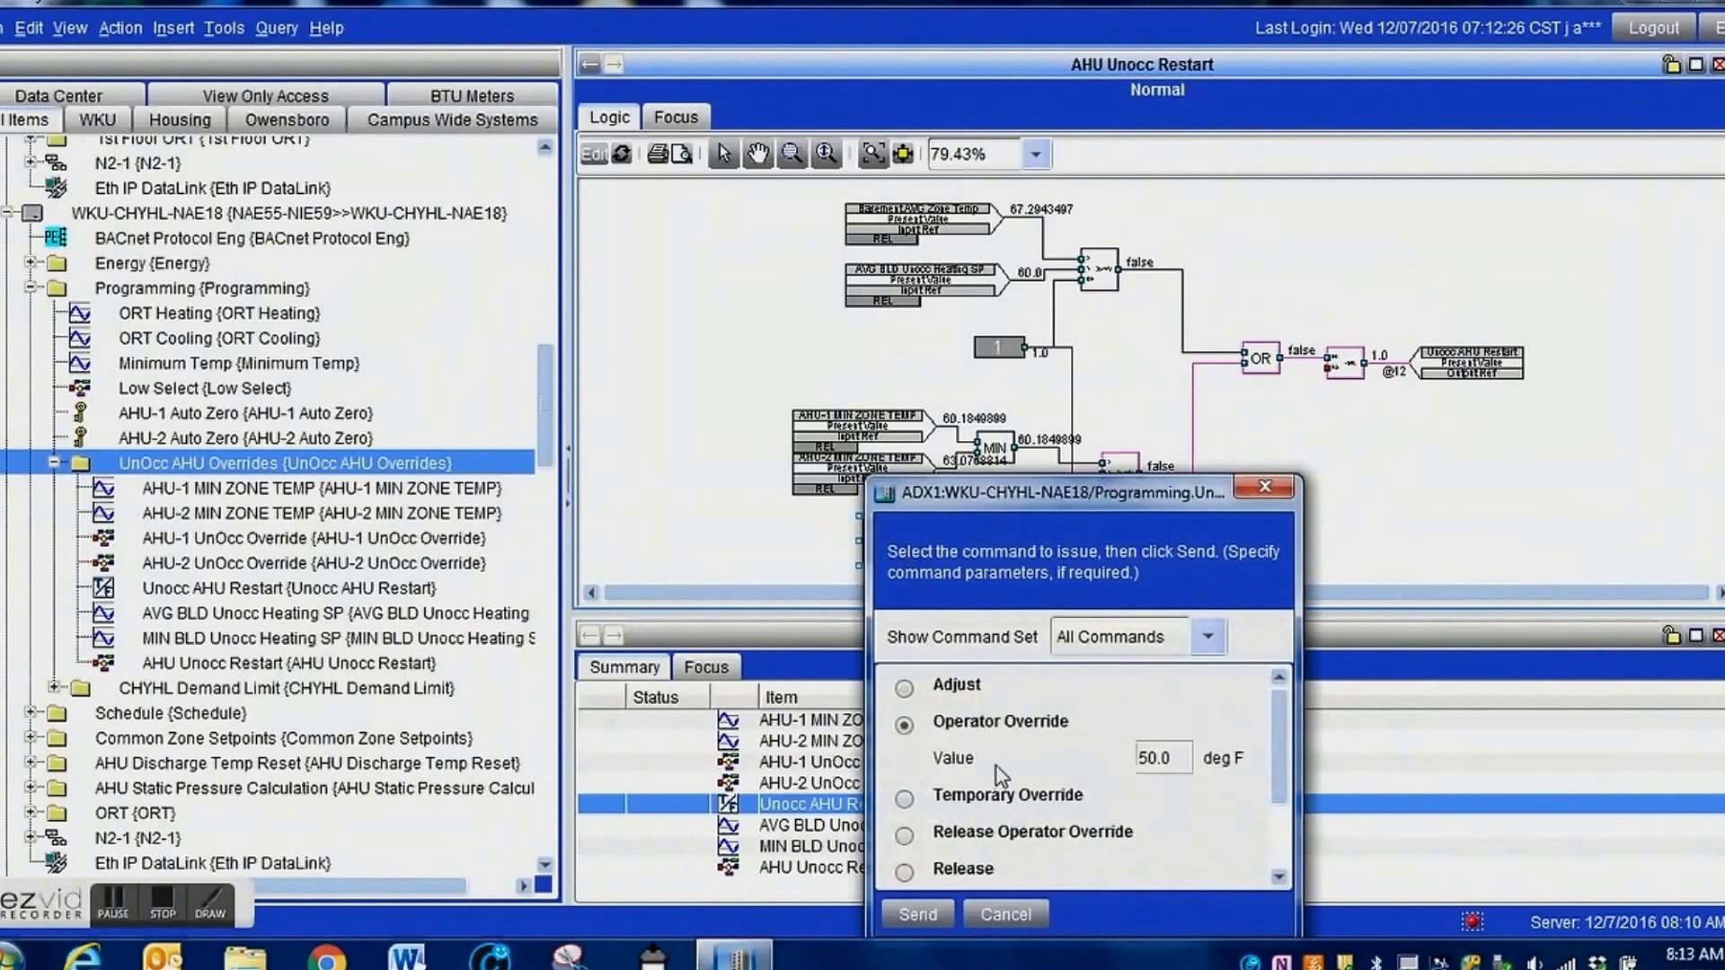
text(70)
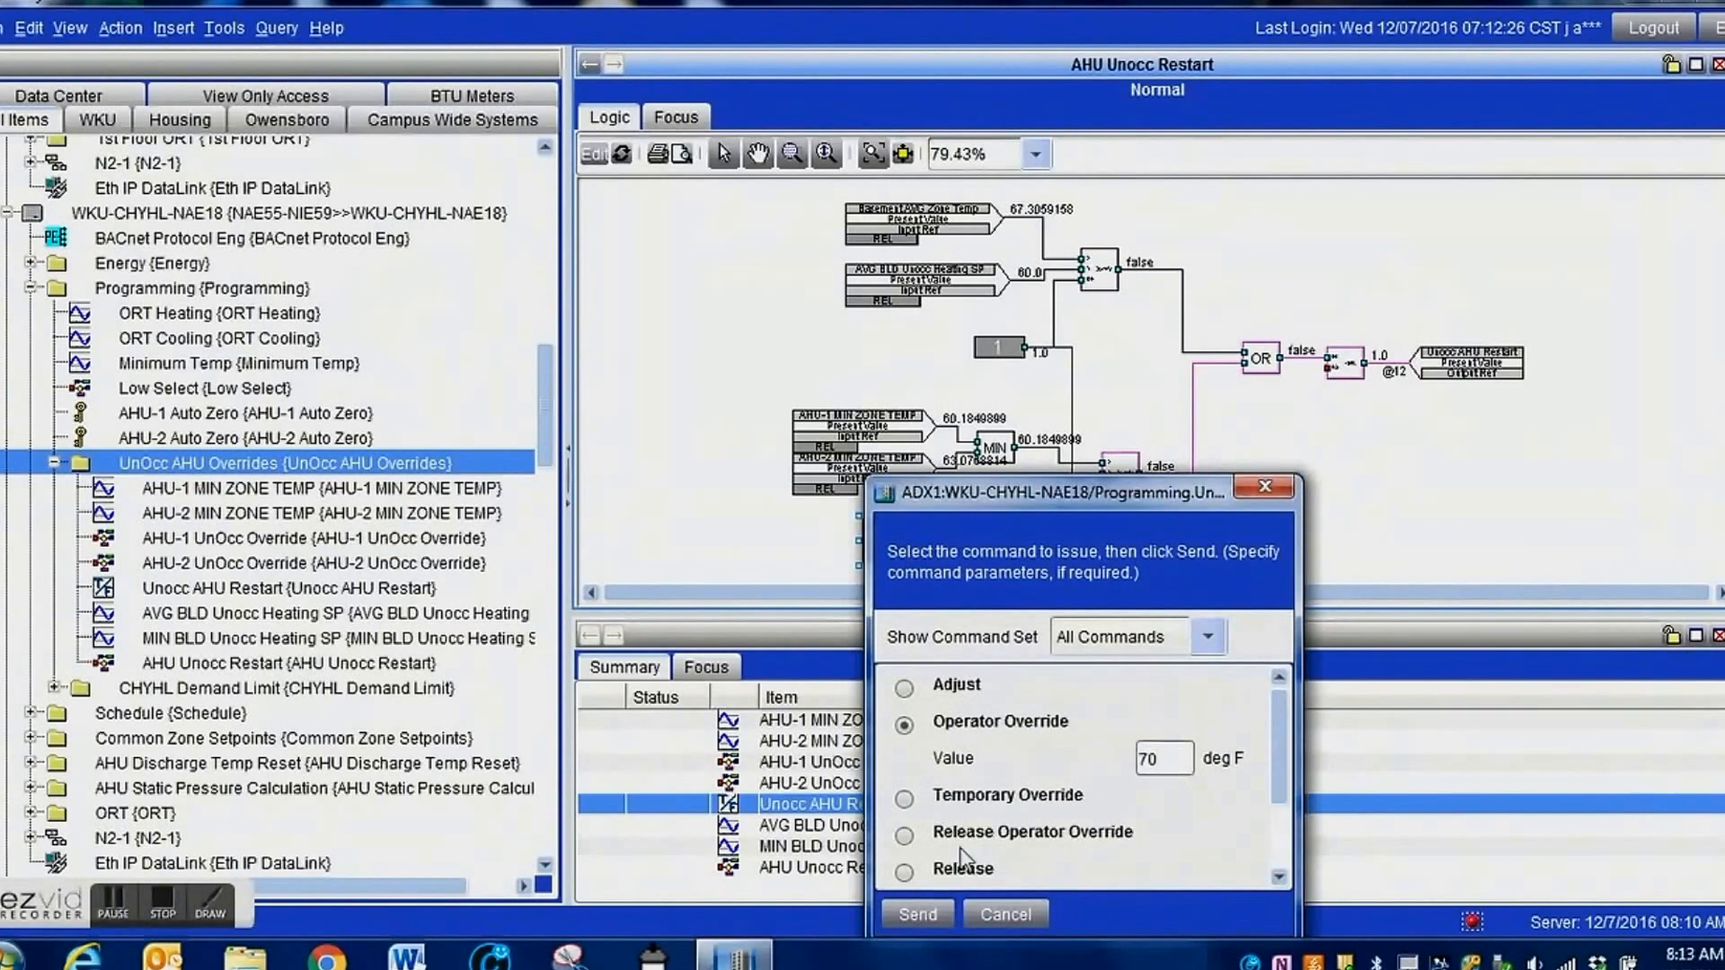
click(917, 913)
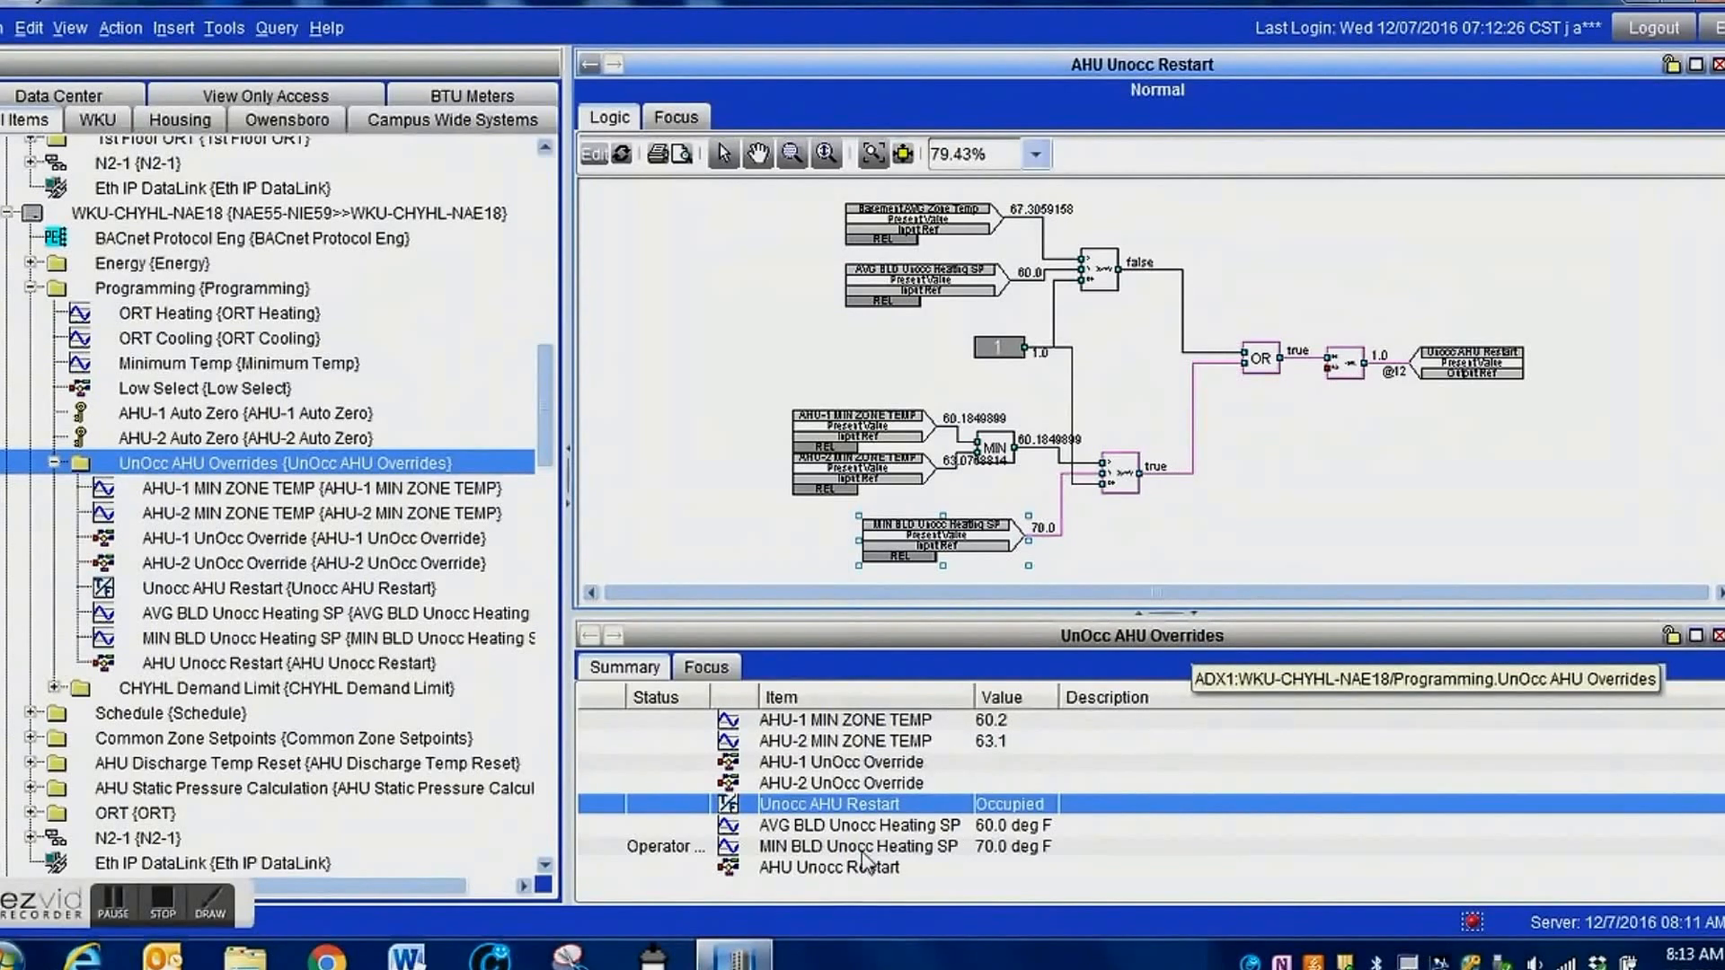
Release the Operator Override on MIN BLD Unocc Heating SP from the UnOcc AHU Overrides summary.
right_click(781, 858)
click(790, 851)
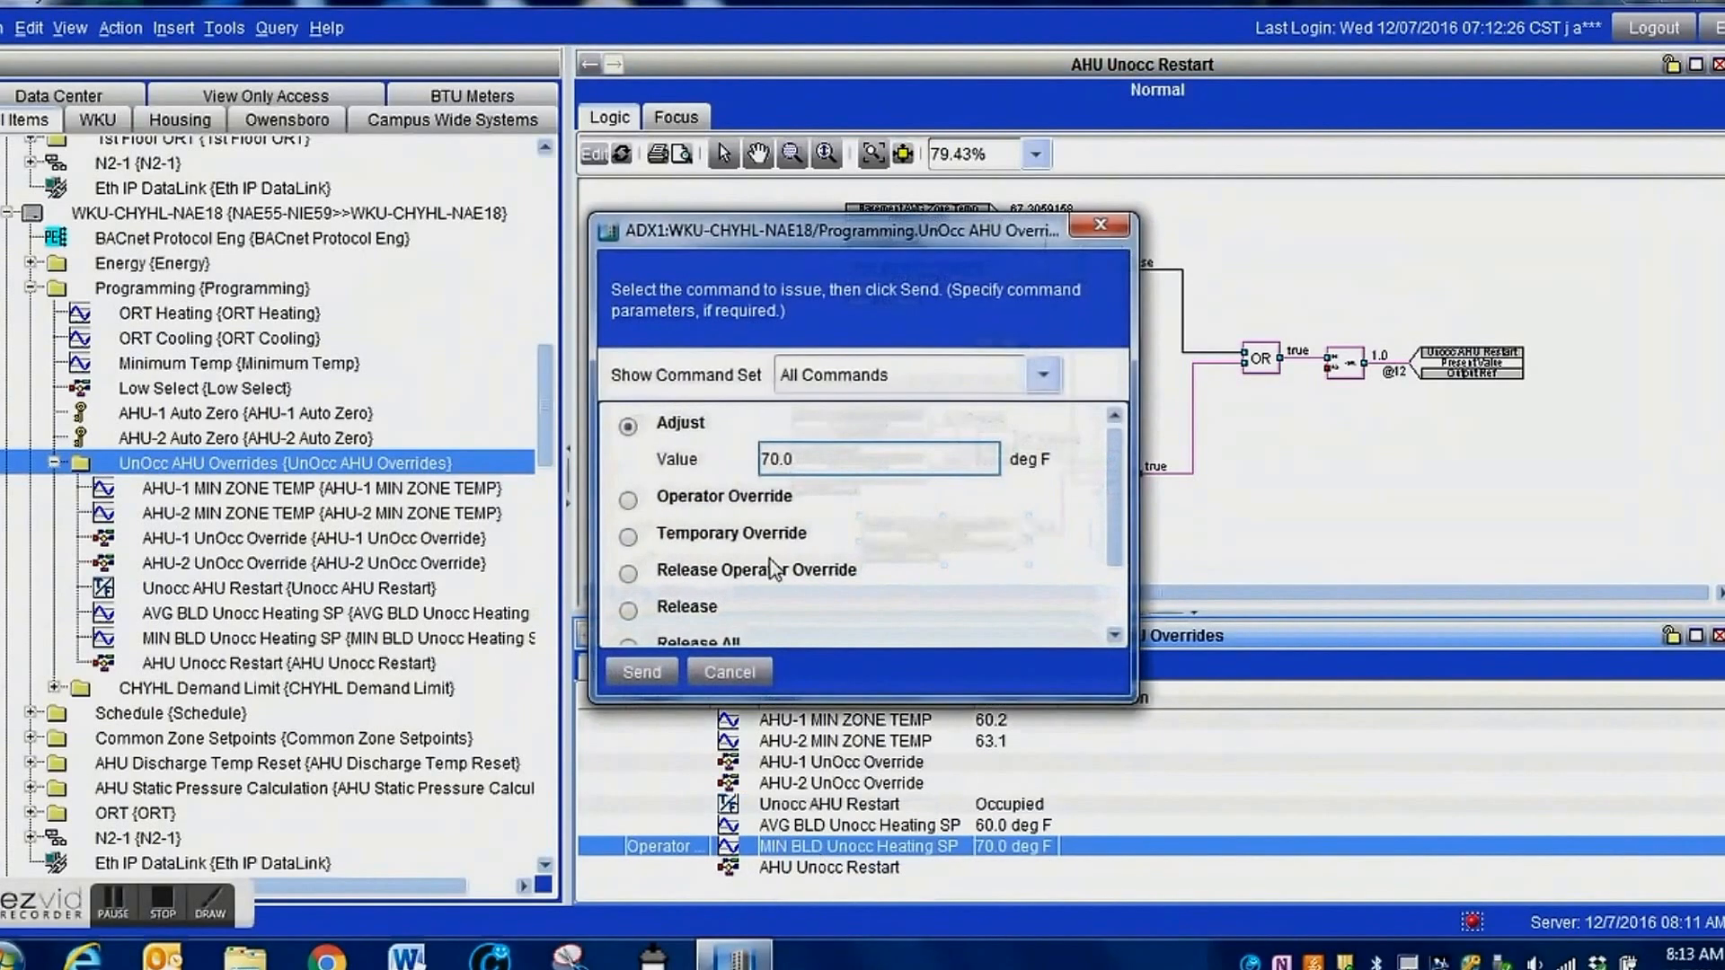
click(772, 569)
click(639, 670)
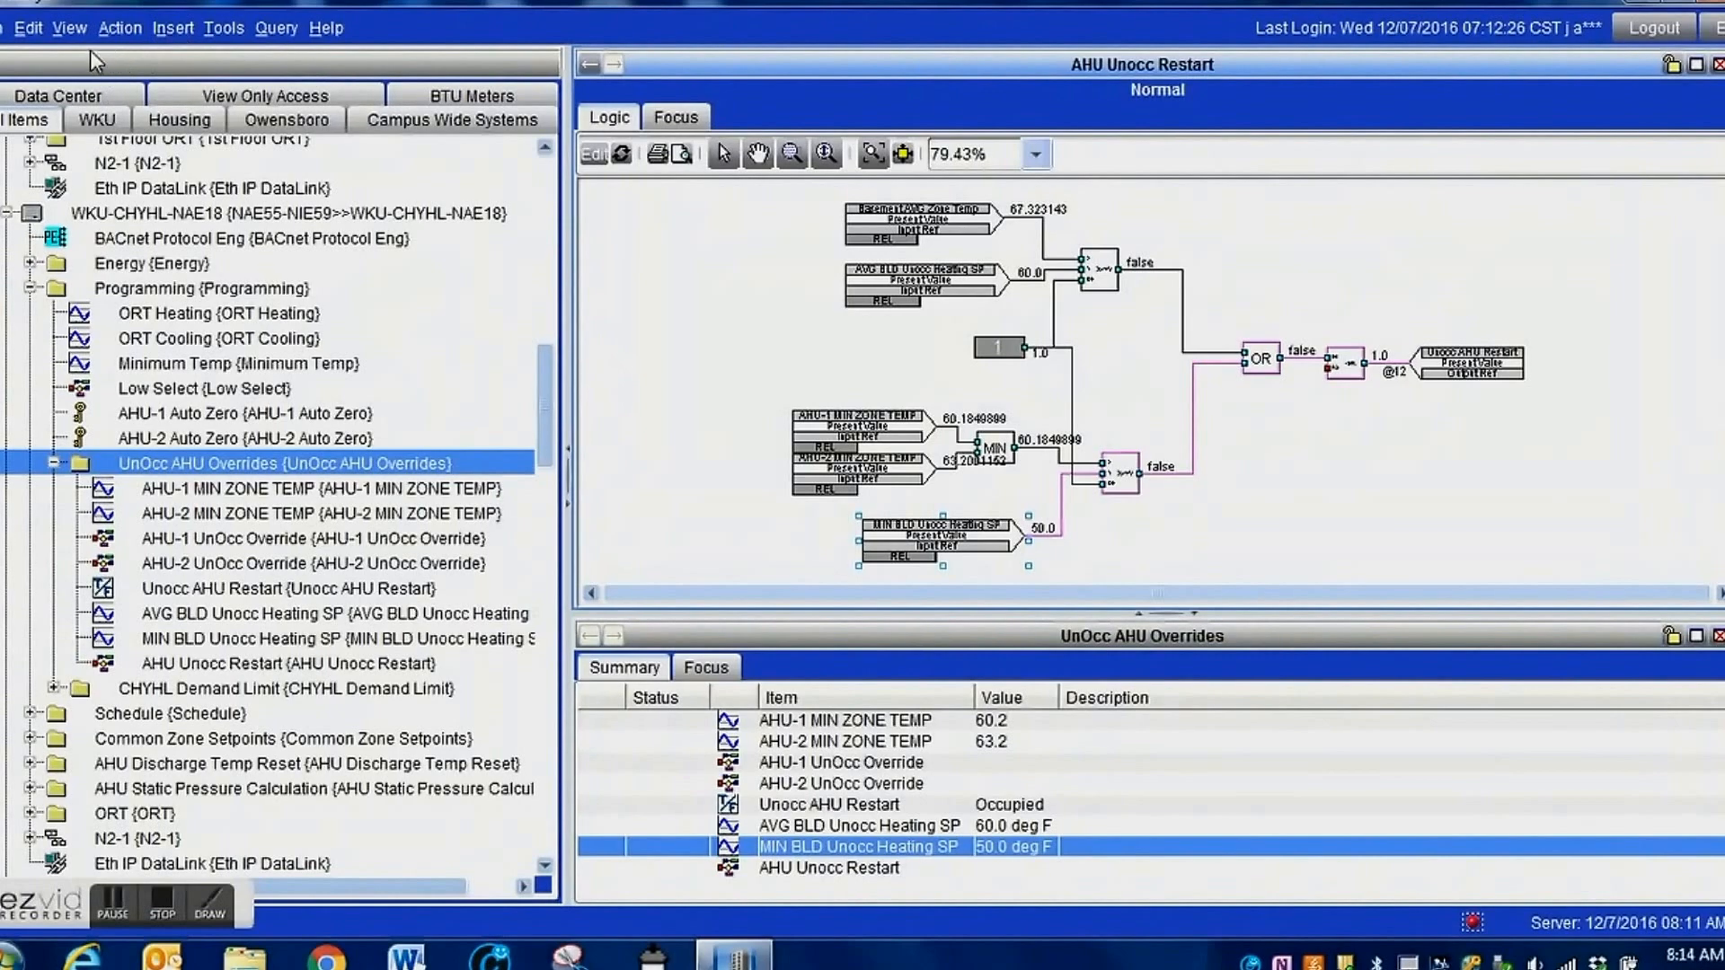
Return the display to a single-panel layout showing only the AHU Unocc Restart logic.
click(69, 28)
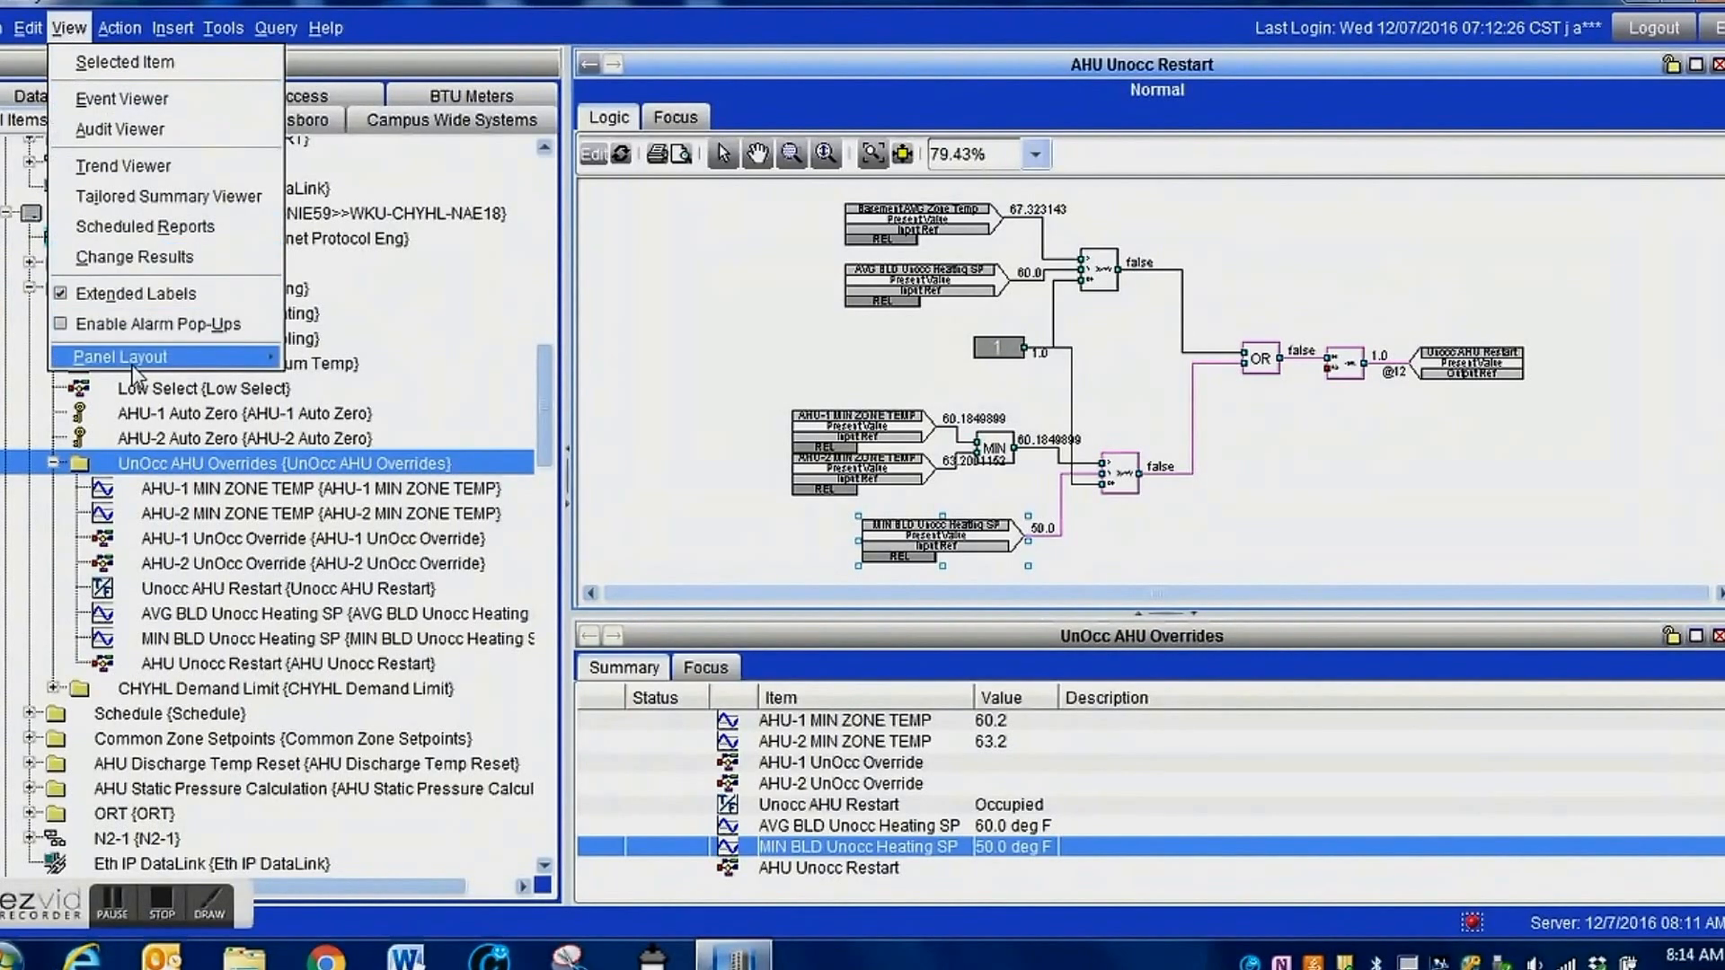
mouse_move(132, 366)
click(367, 354)
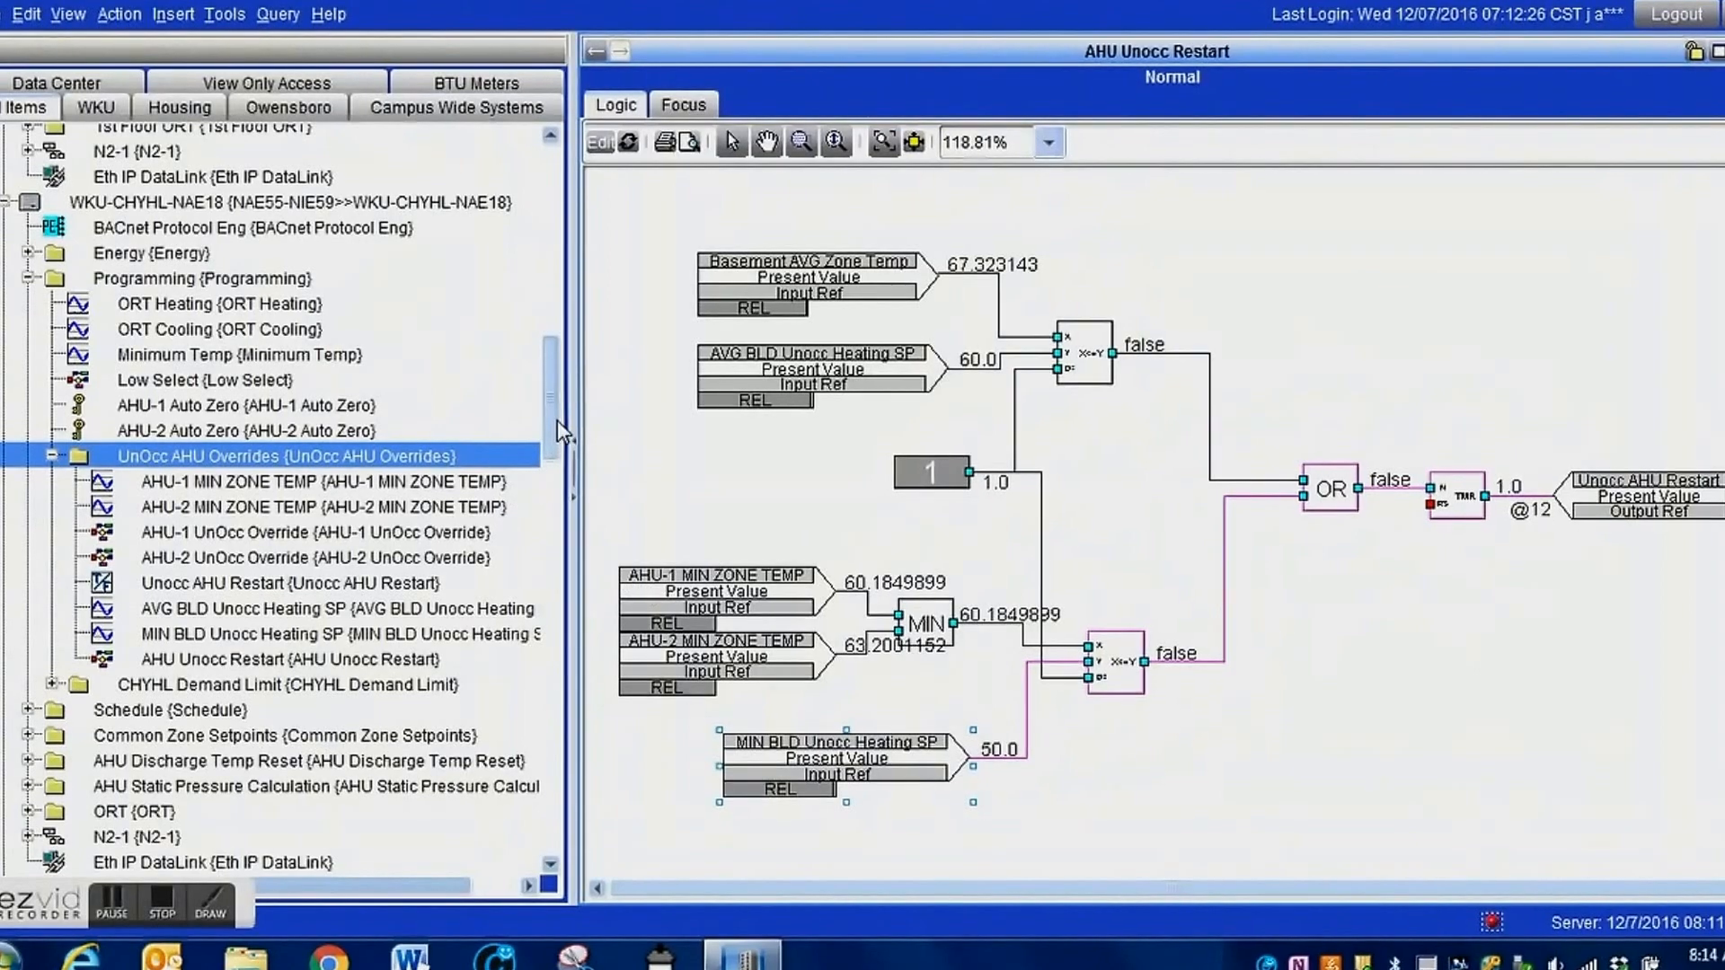
Open the AHU 1 2 and Common Area Interlock from NAE18's Scheduling Control schedule folder and review all items in its definition.
drag(558, 416, 553, 466)
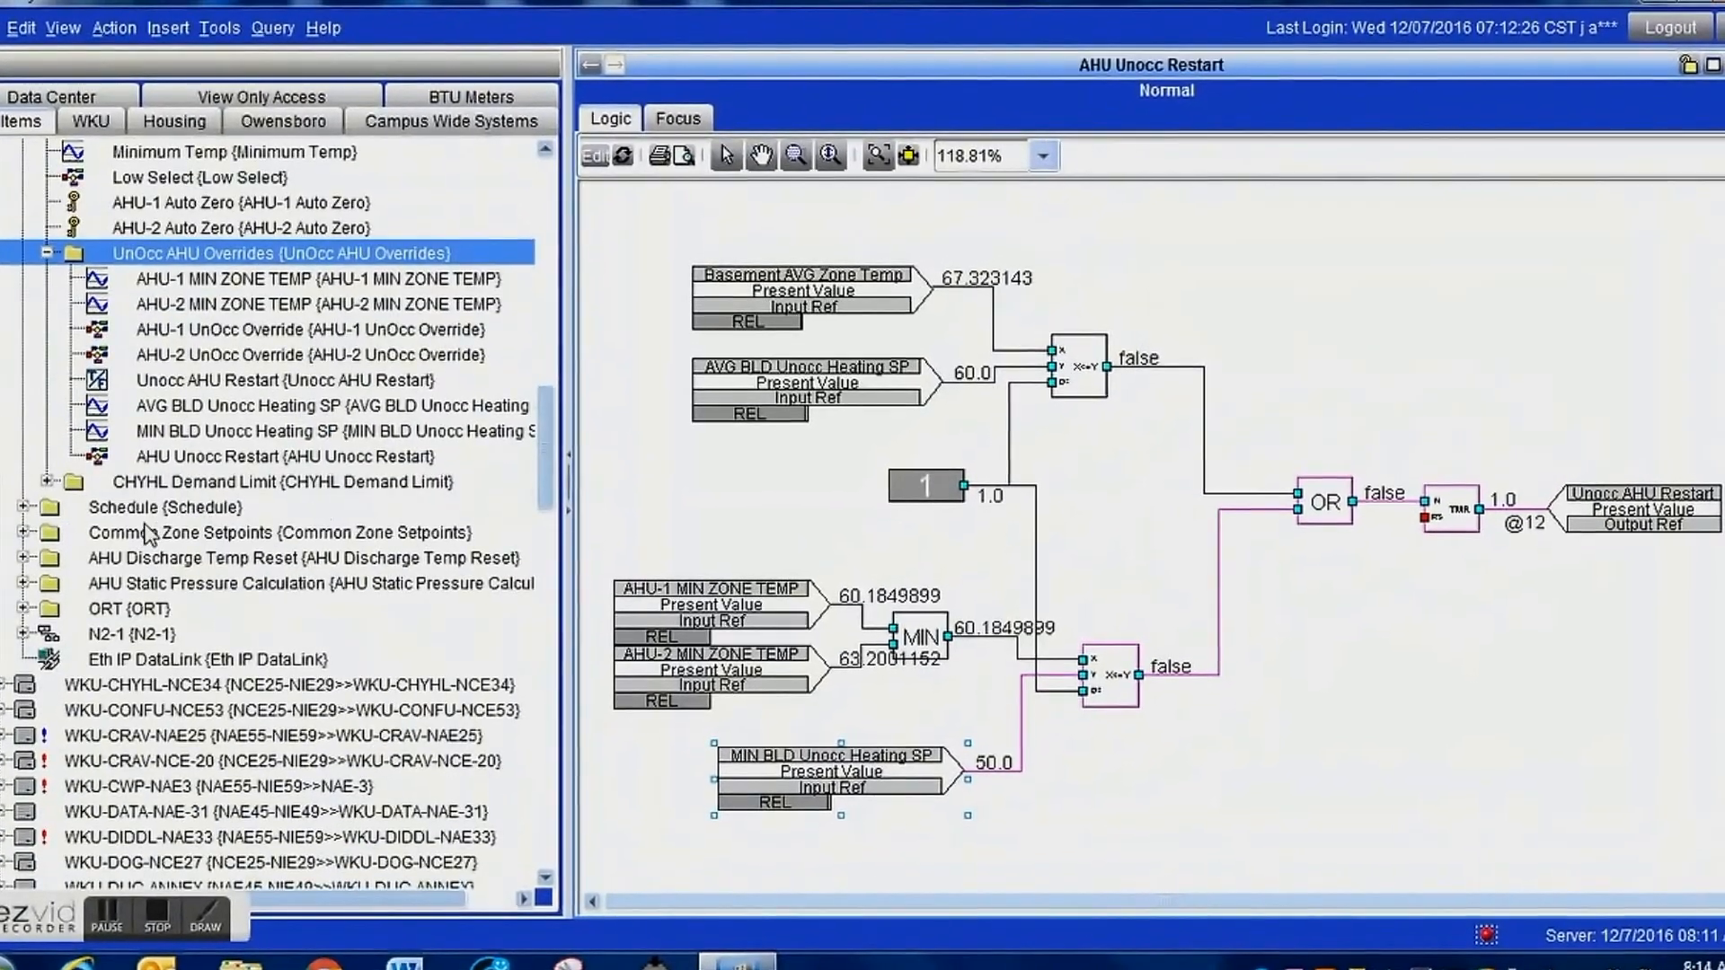
click(23, 507)
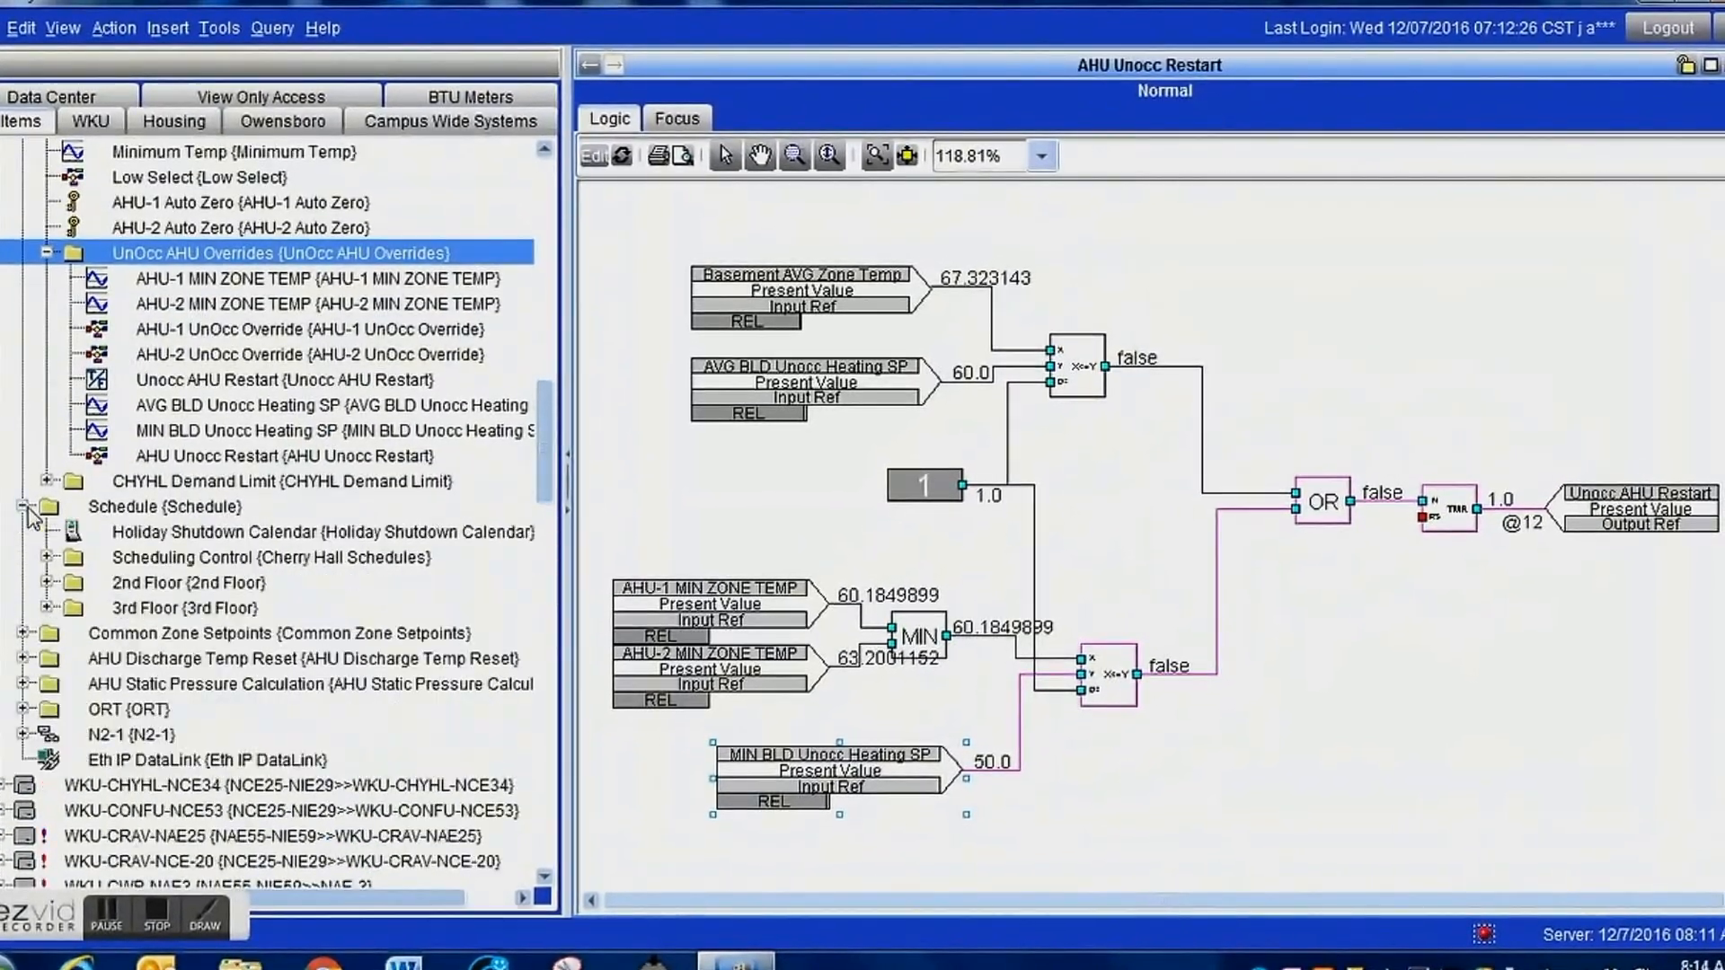
click(47, 556)
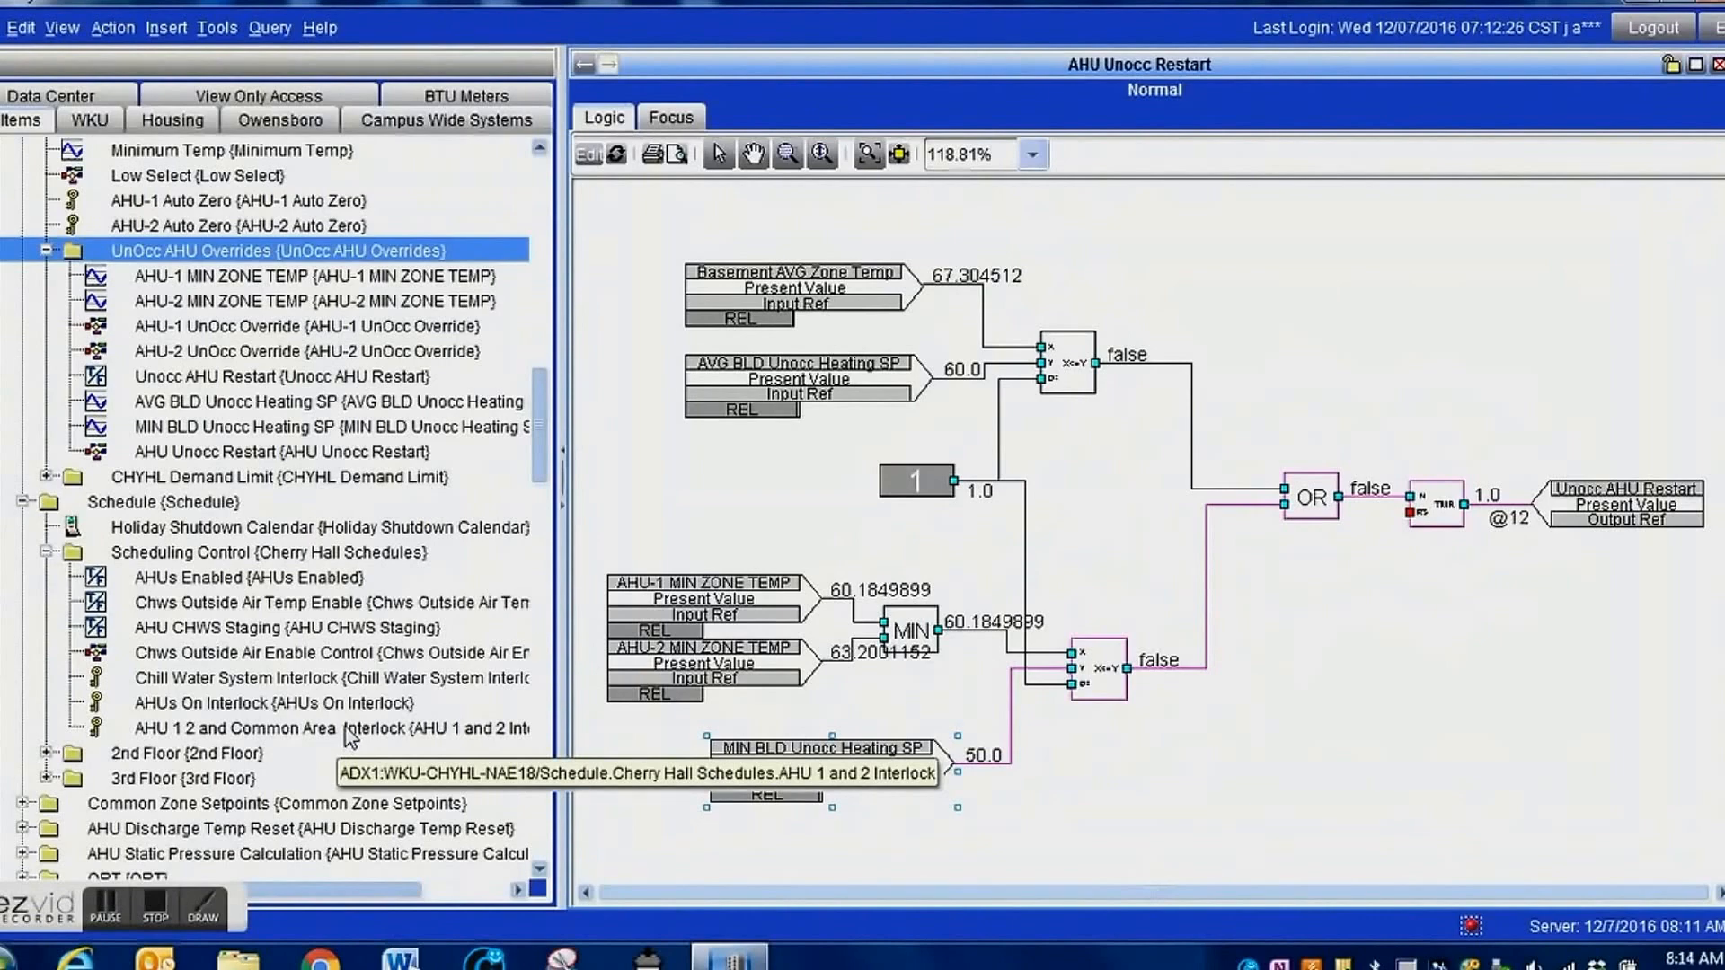
double_click(351, 732)
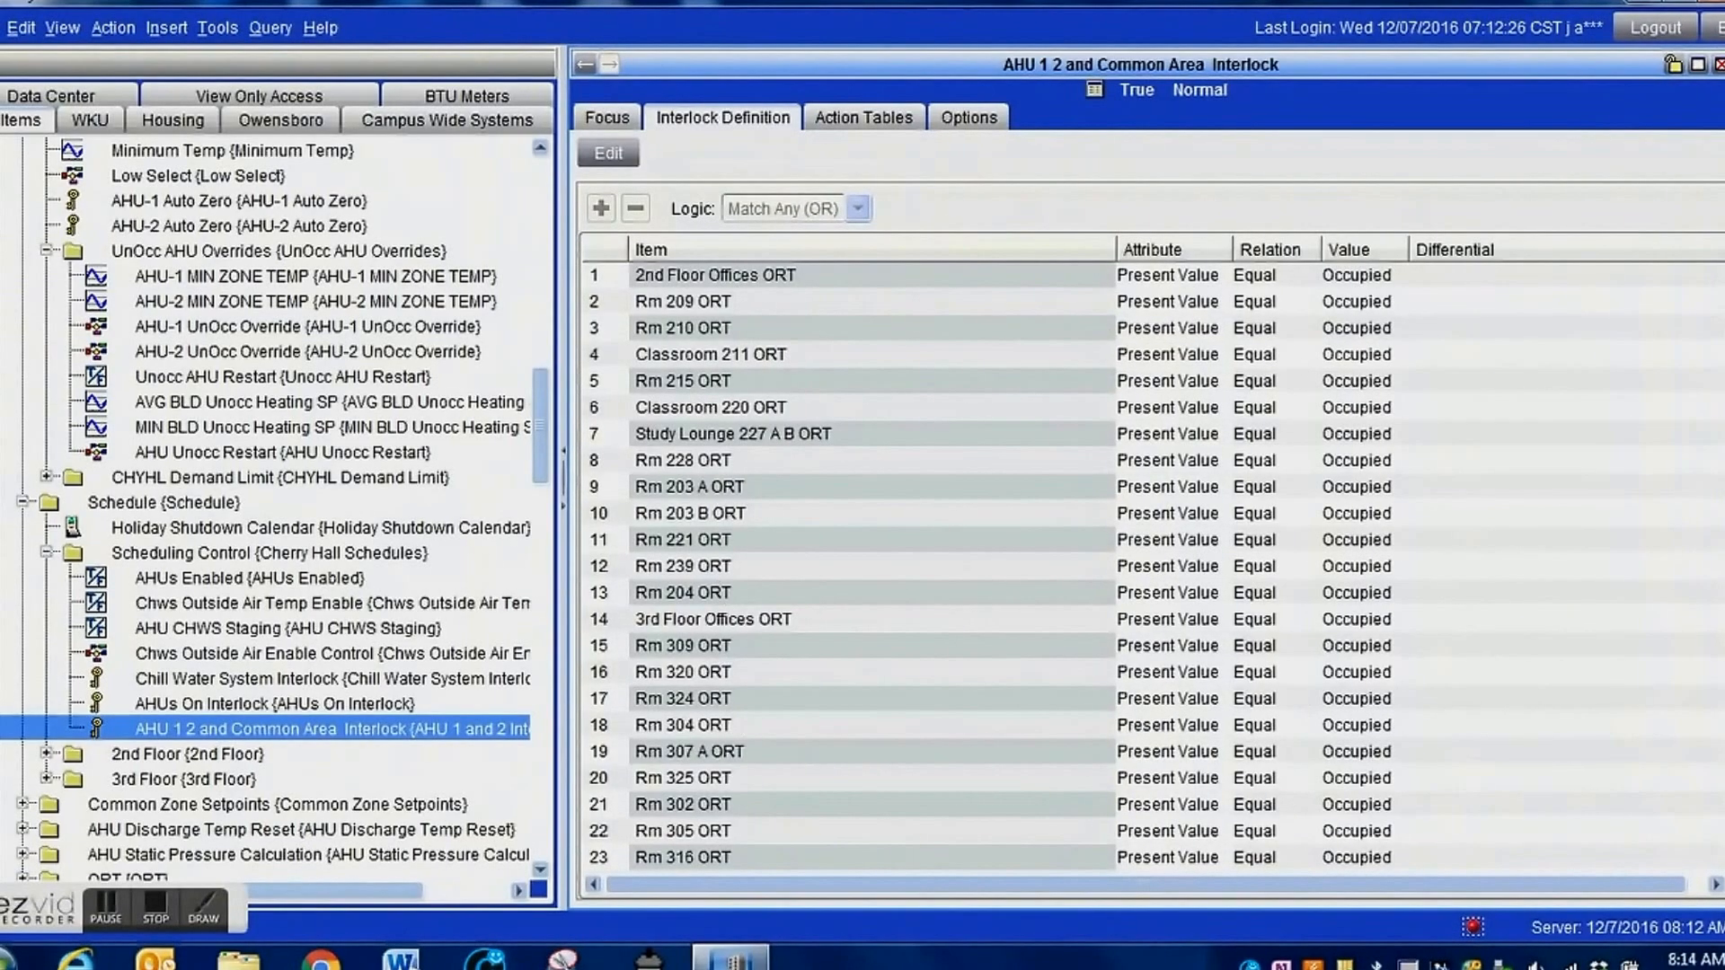
scroll(1150, 566, down, 4)
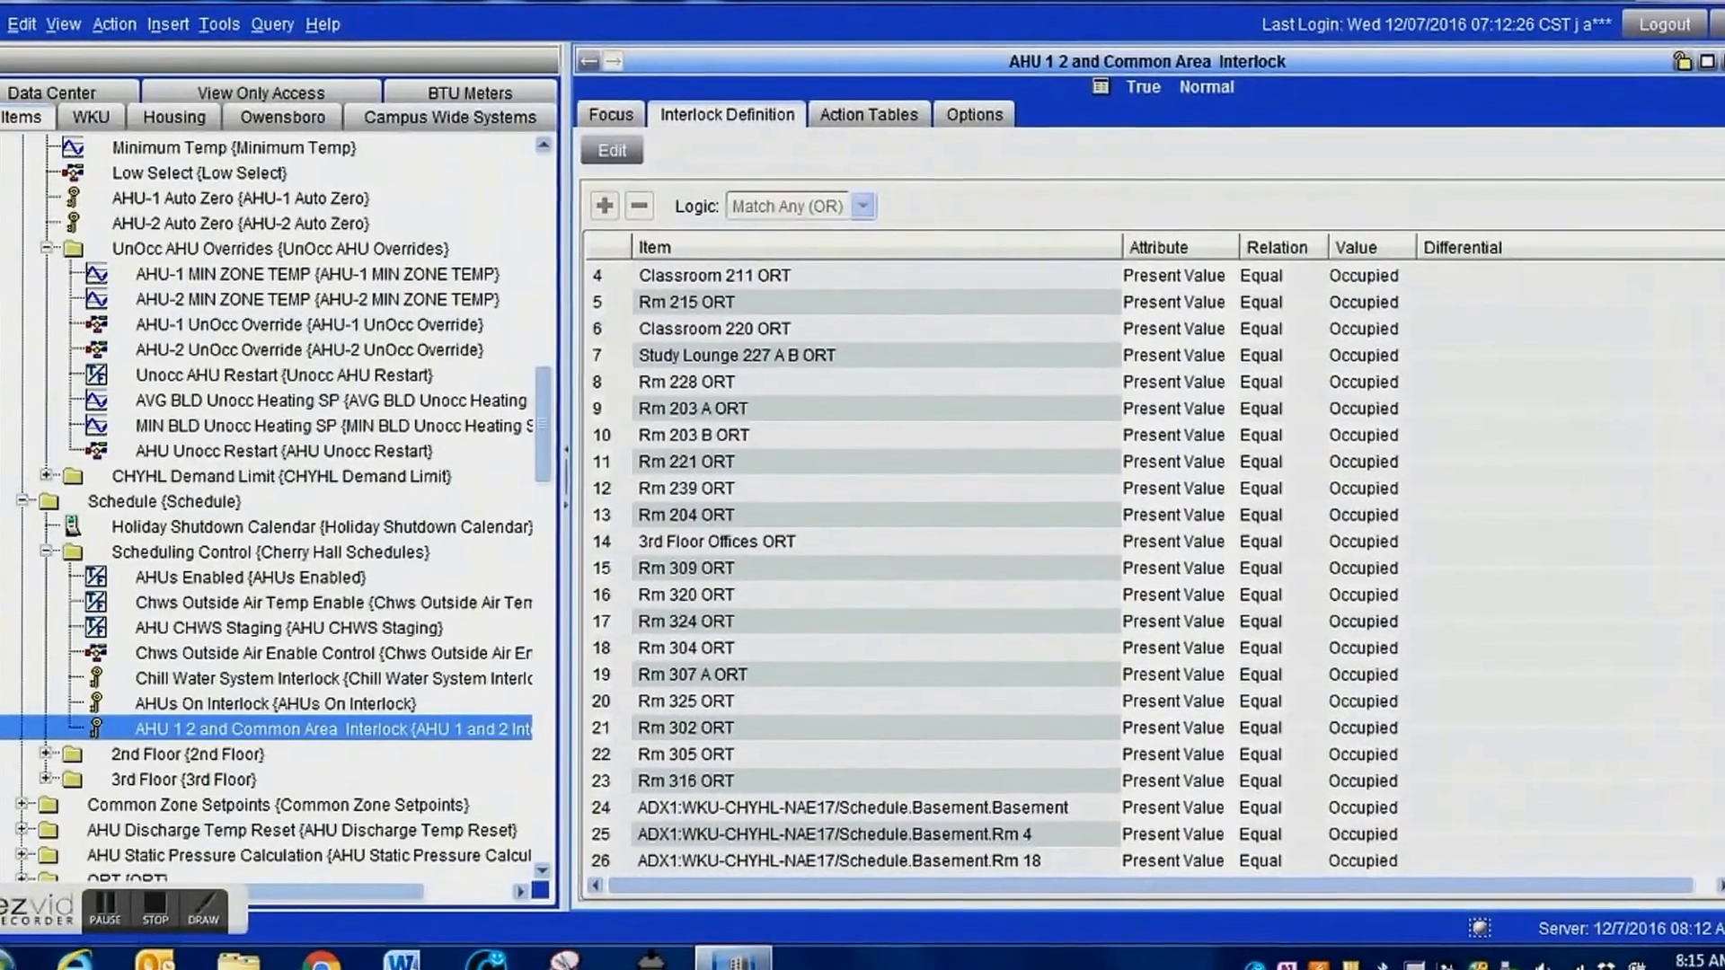
scroll(1598, 748, down, 5)
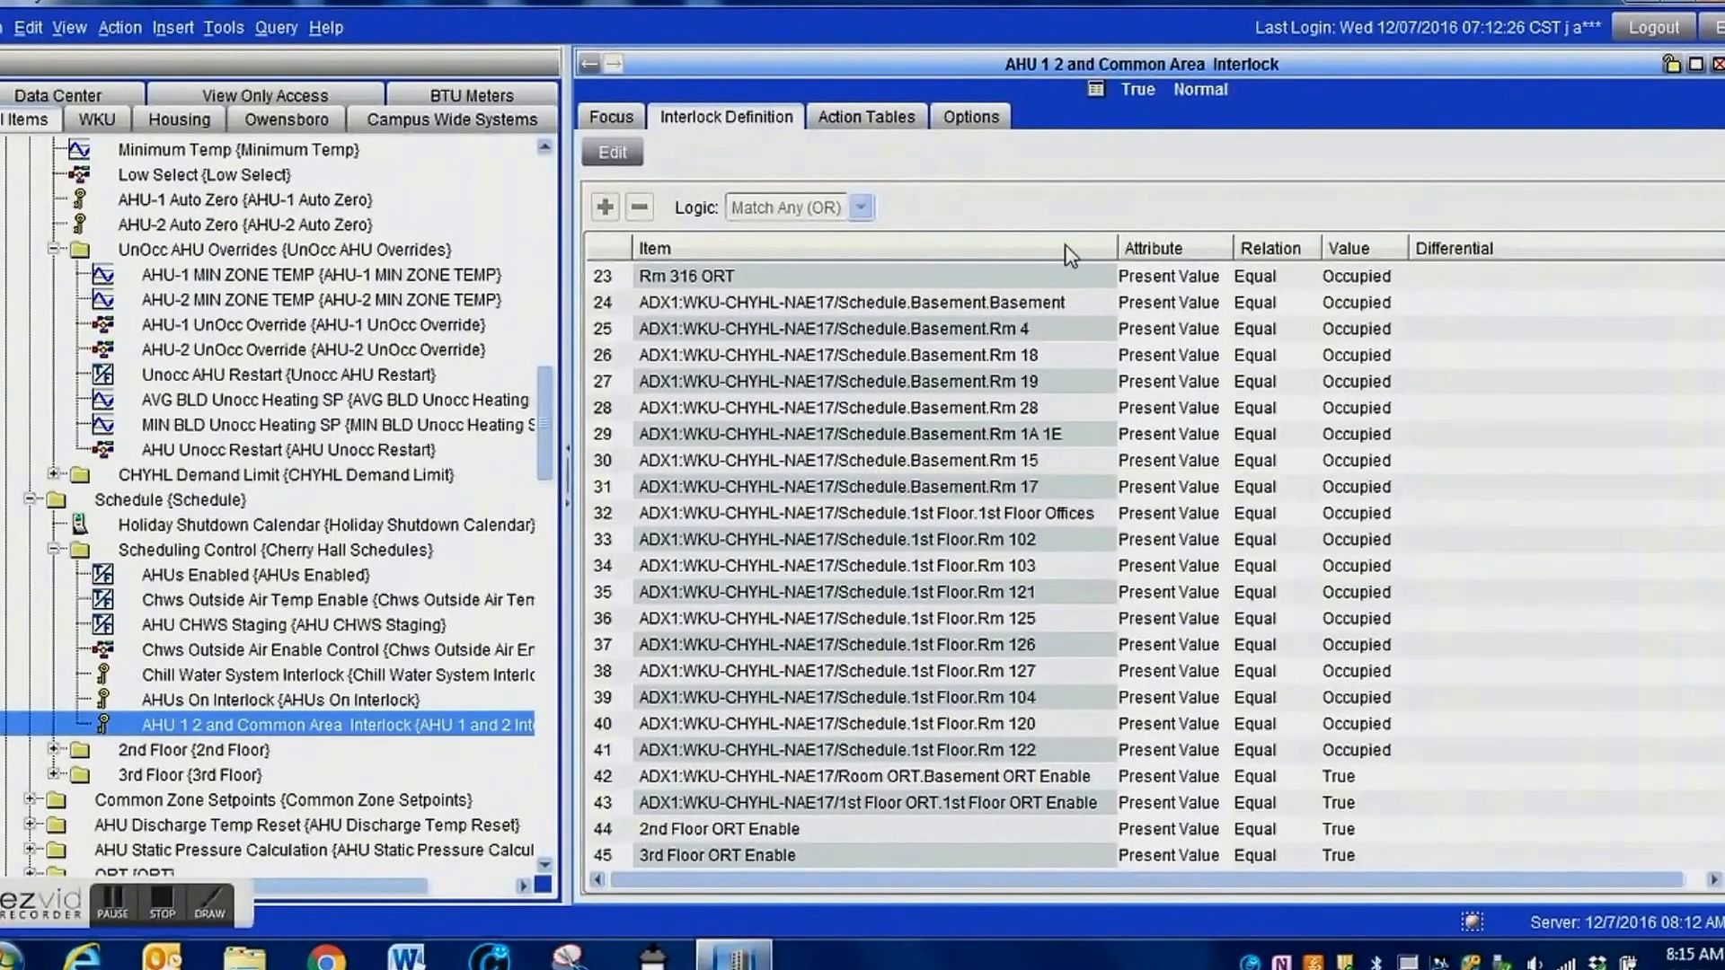
Add NAE18's Unocc AHU Restart from UnOcc AHU Overrides to the interlock definition, with Present Value Equal Occupied, and save.
click(618, 155)
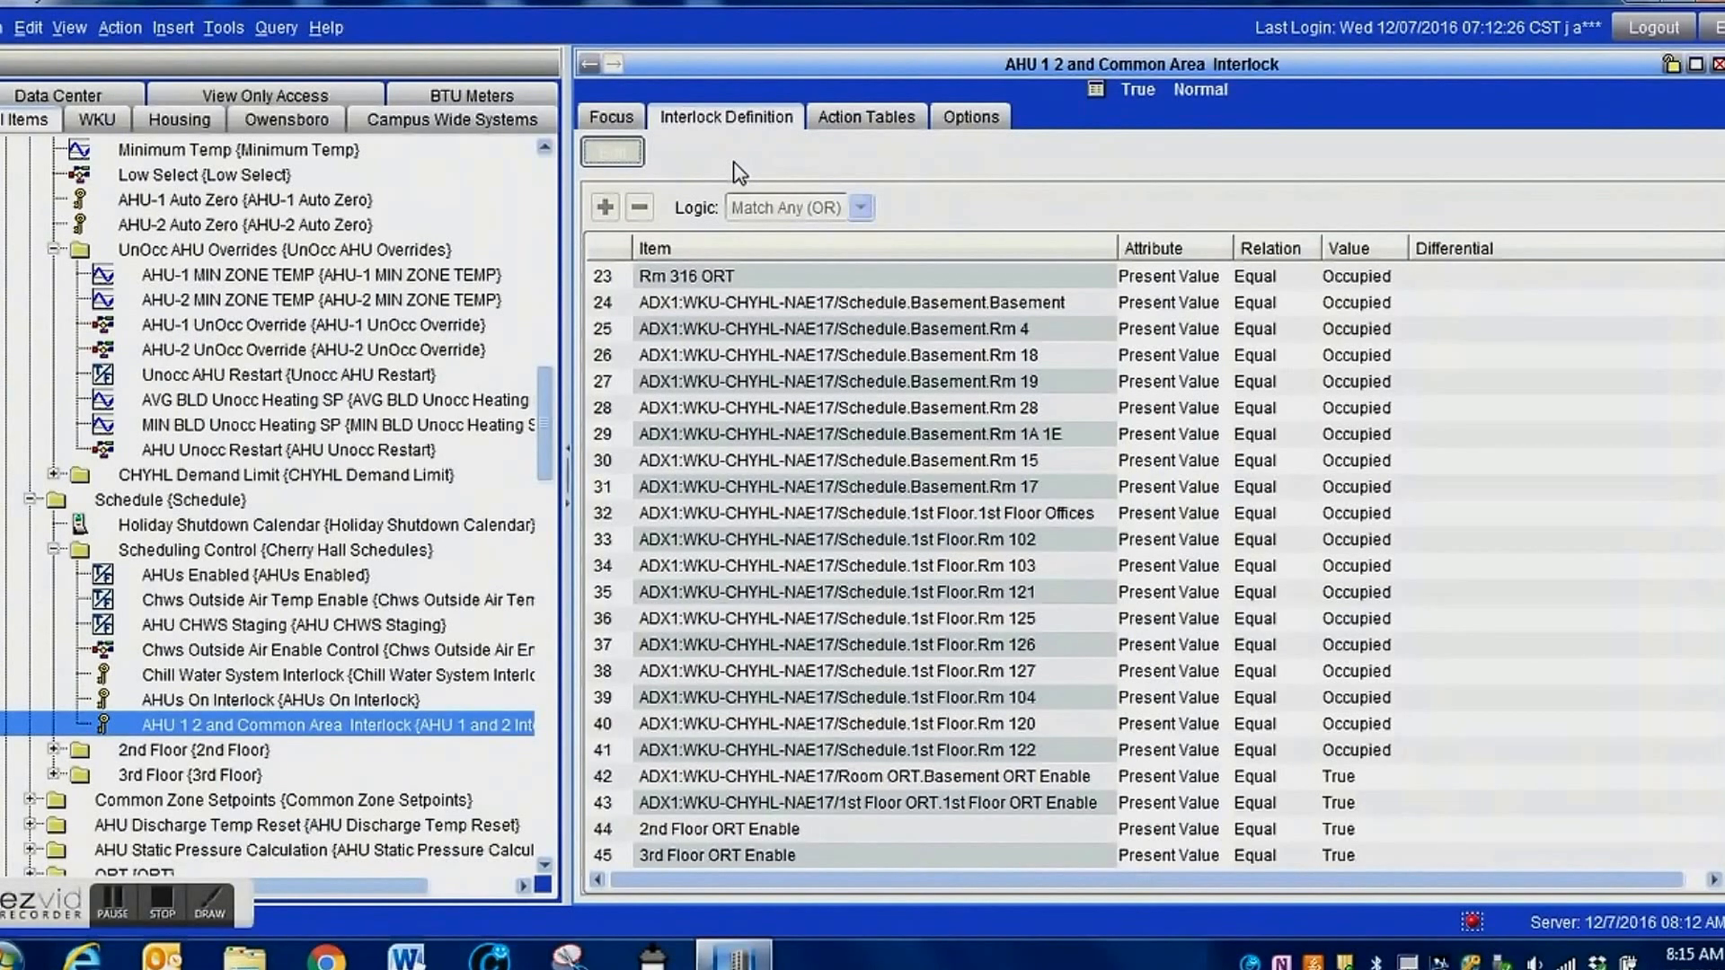
click(604, 209)
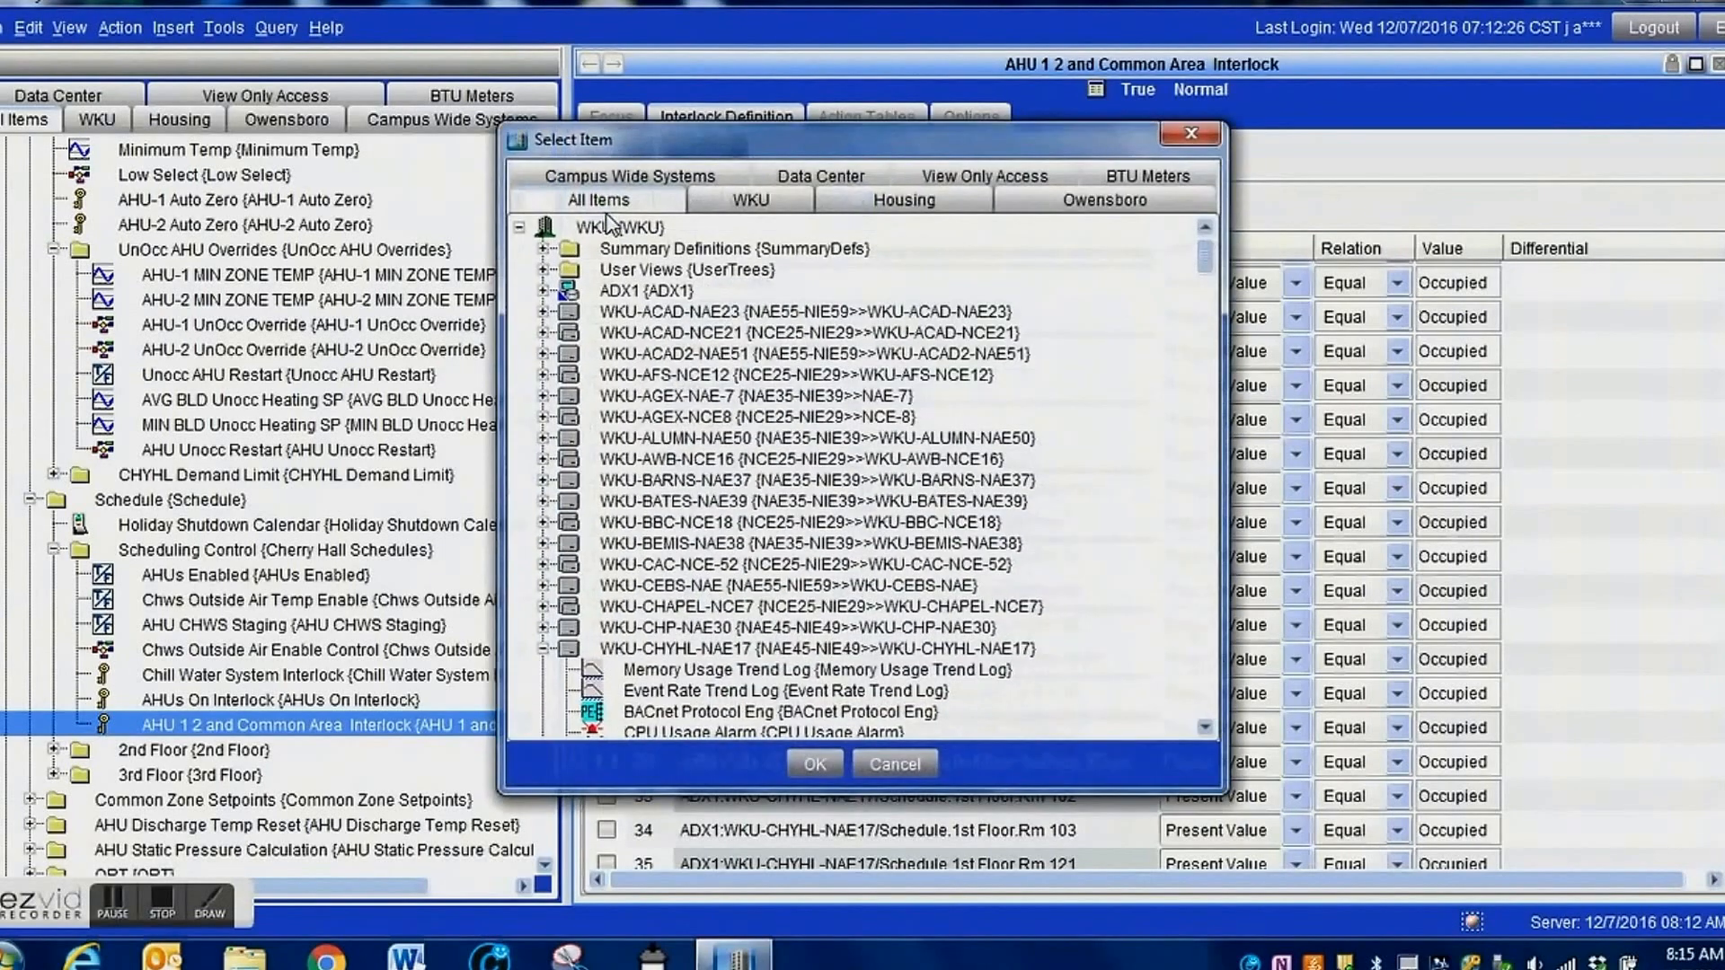
mouse_move(1201, 266)
mouse_down()
mouse_move(1201, 323)
mouse_move(1195, 275)
mouse_move(1190, 291)
mouse_up()
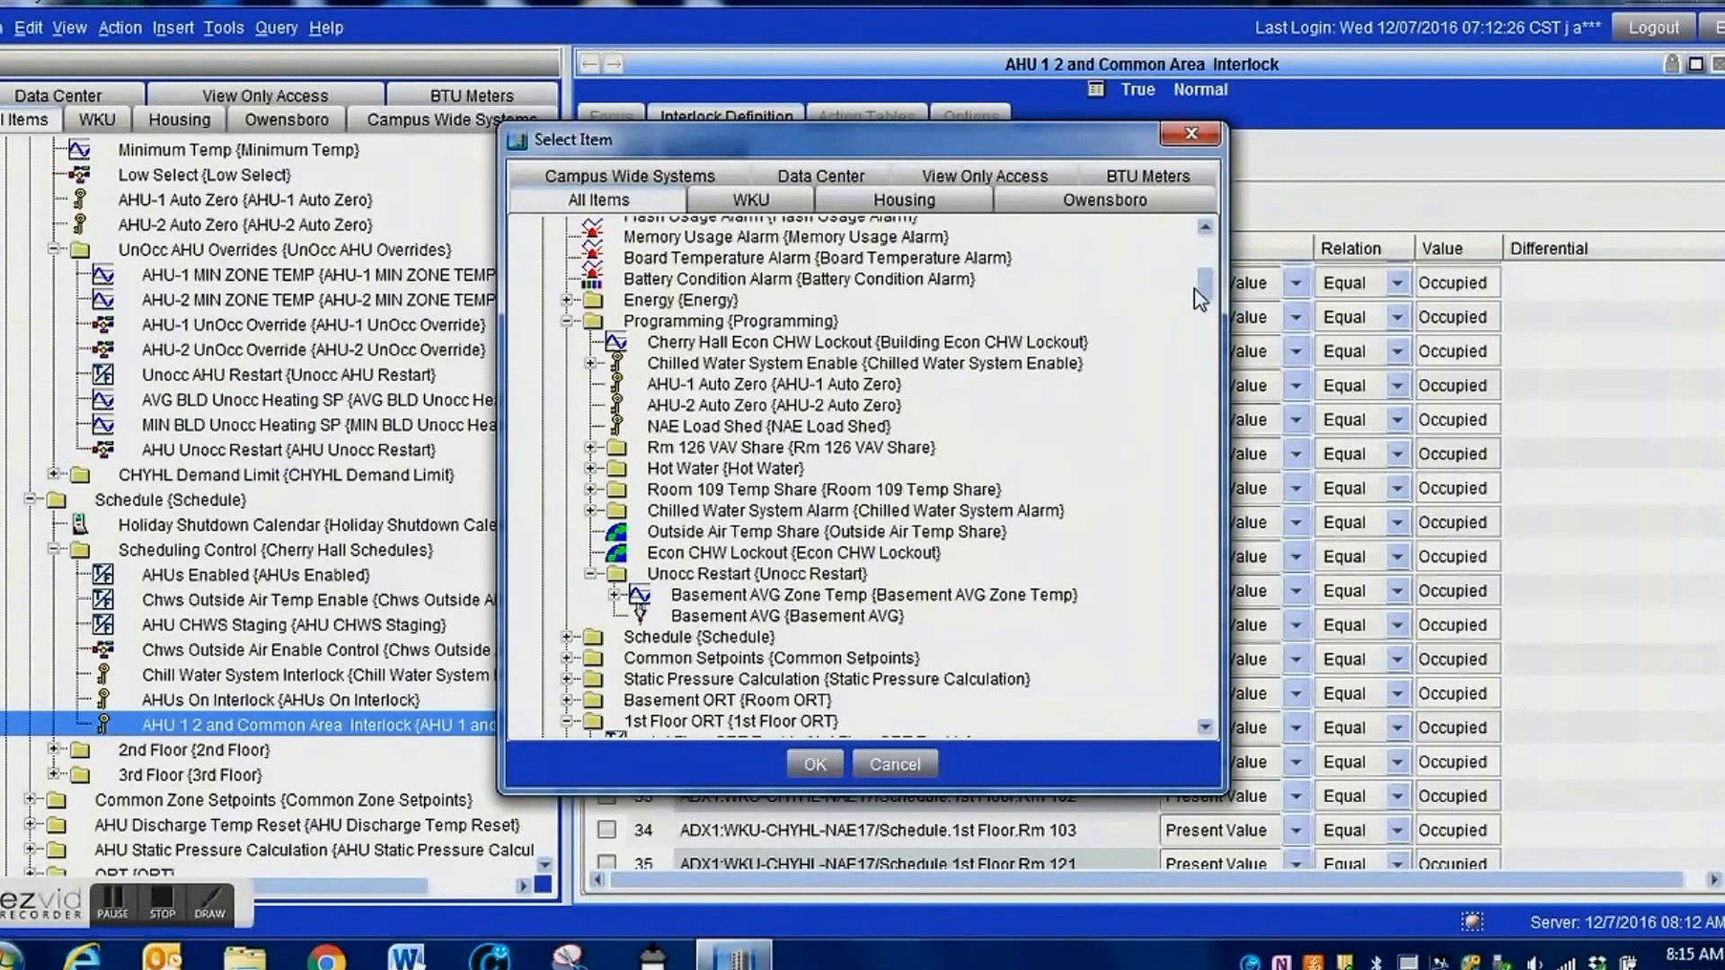
drag(1205, 299, 1203, 292)
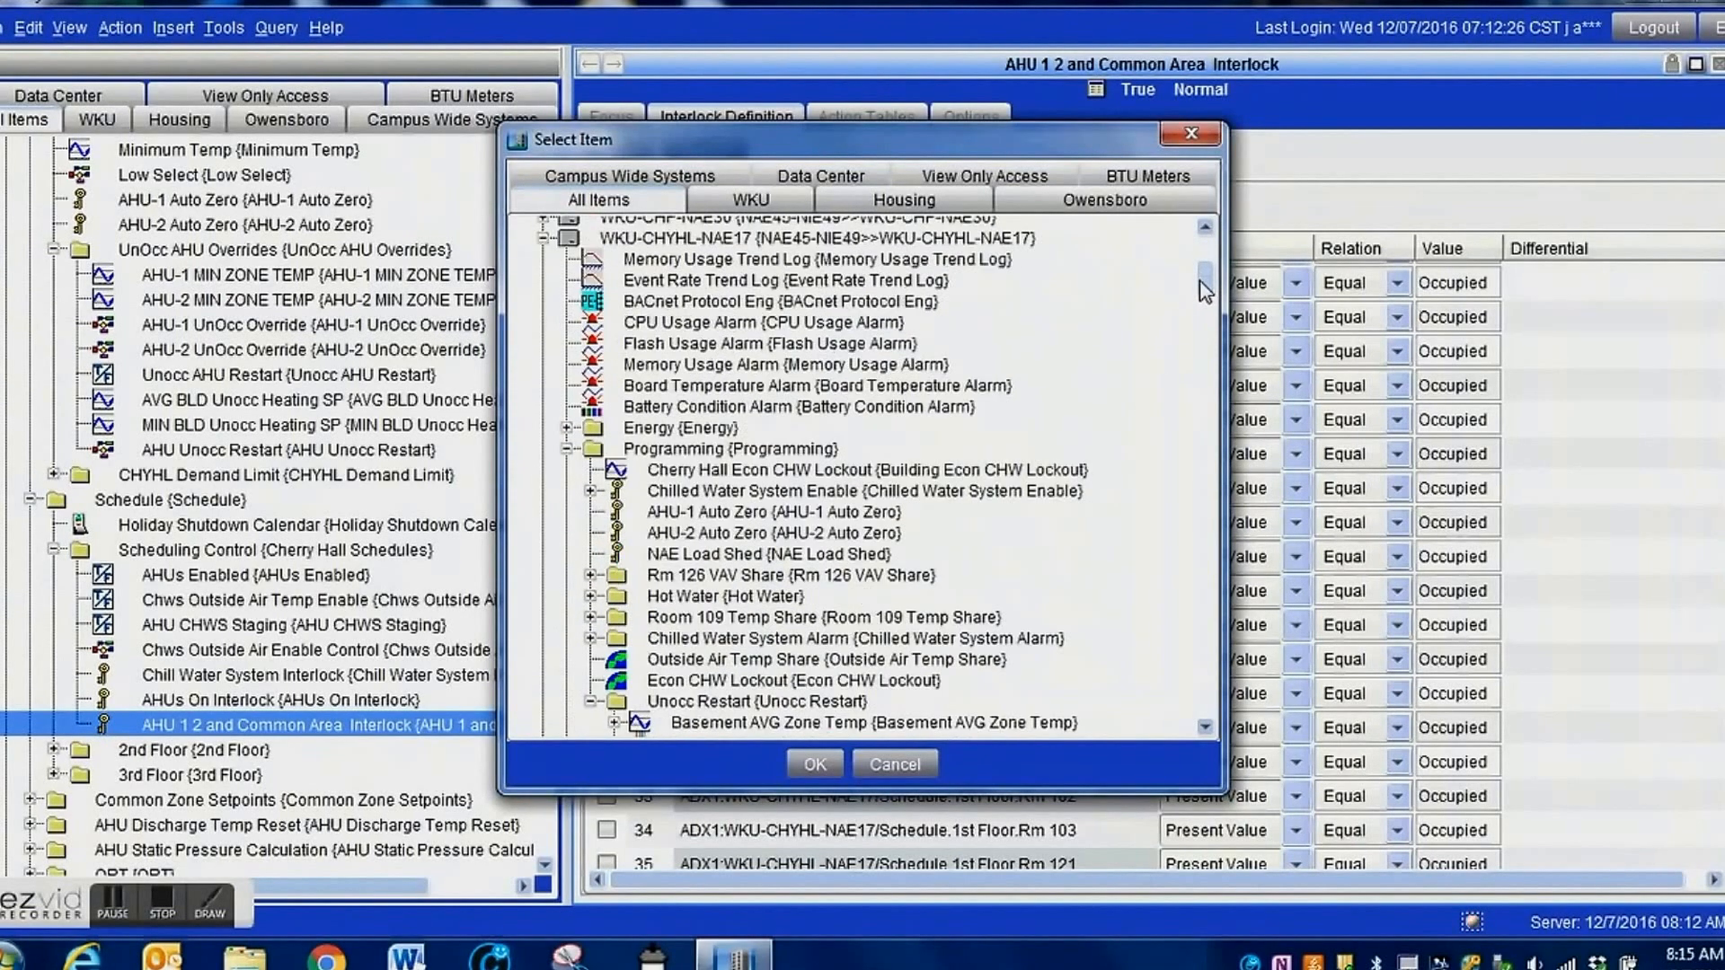
click(543, 240)
click(544, 258)
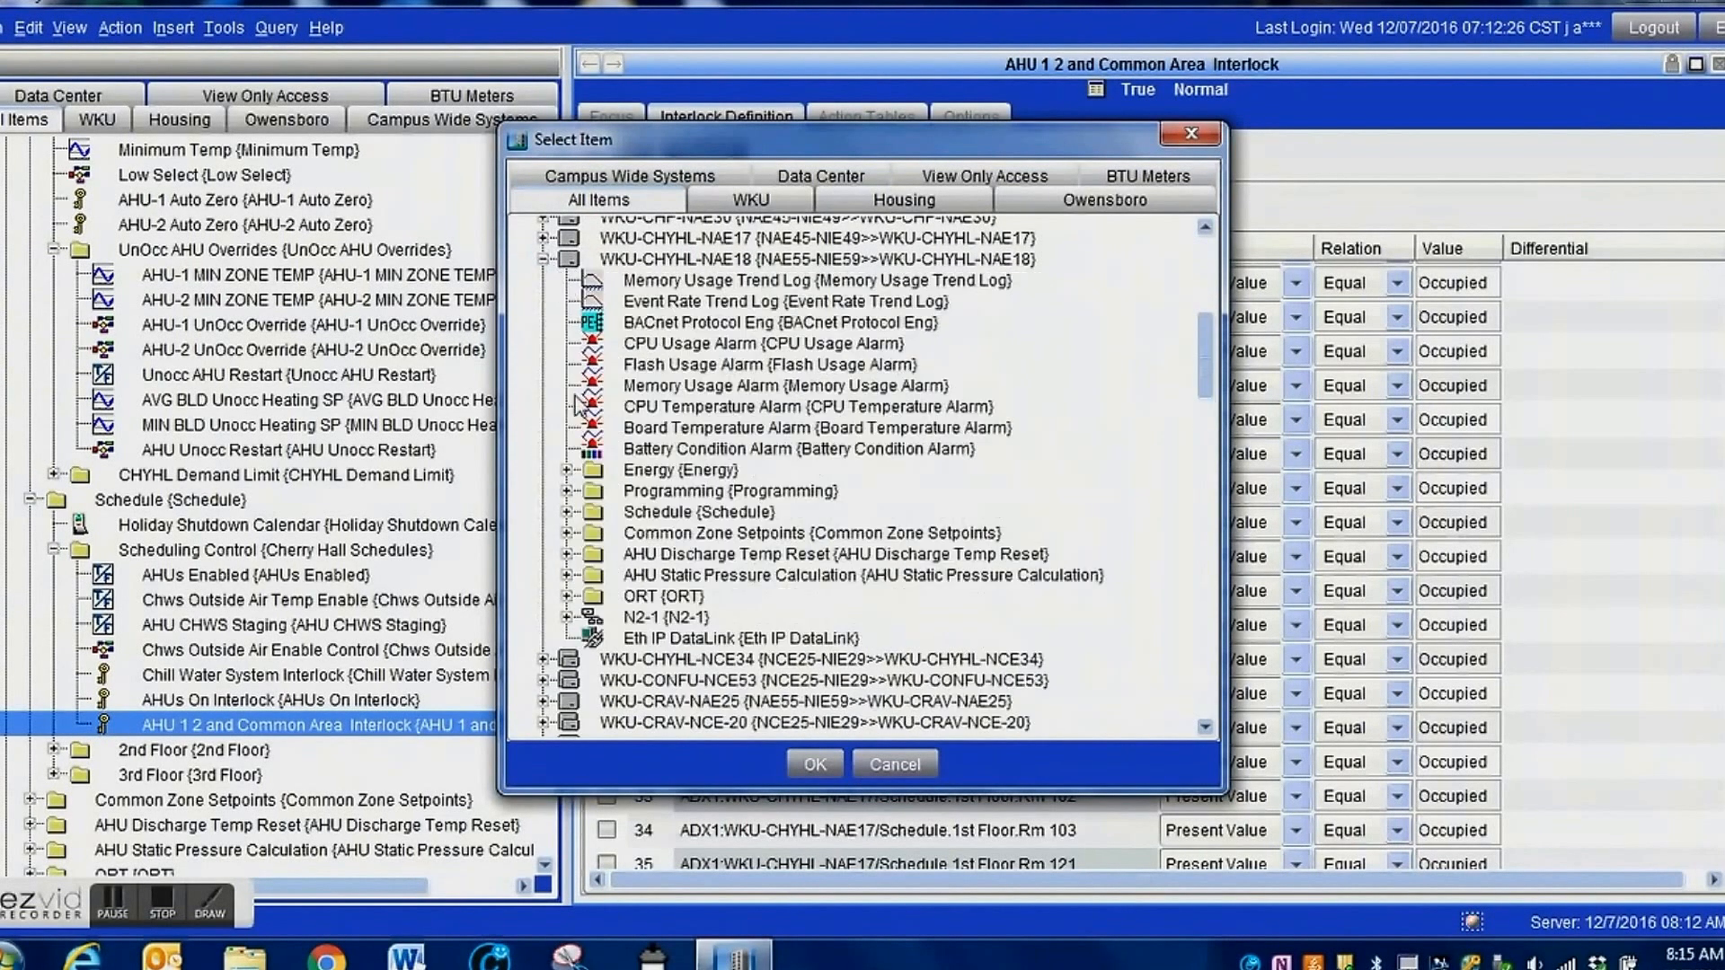
click(567, 491)
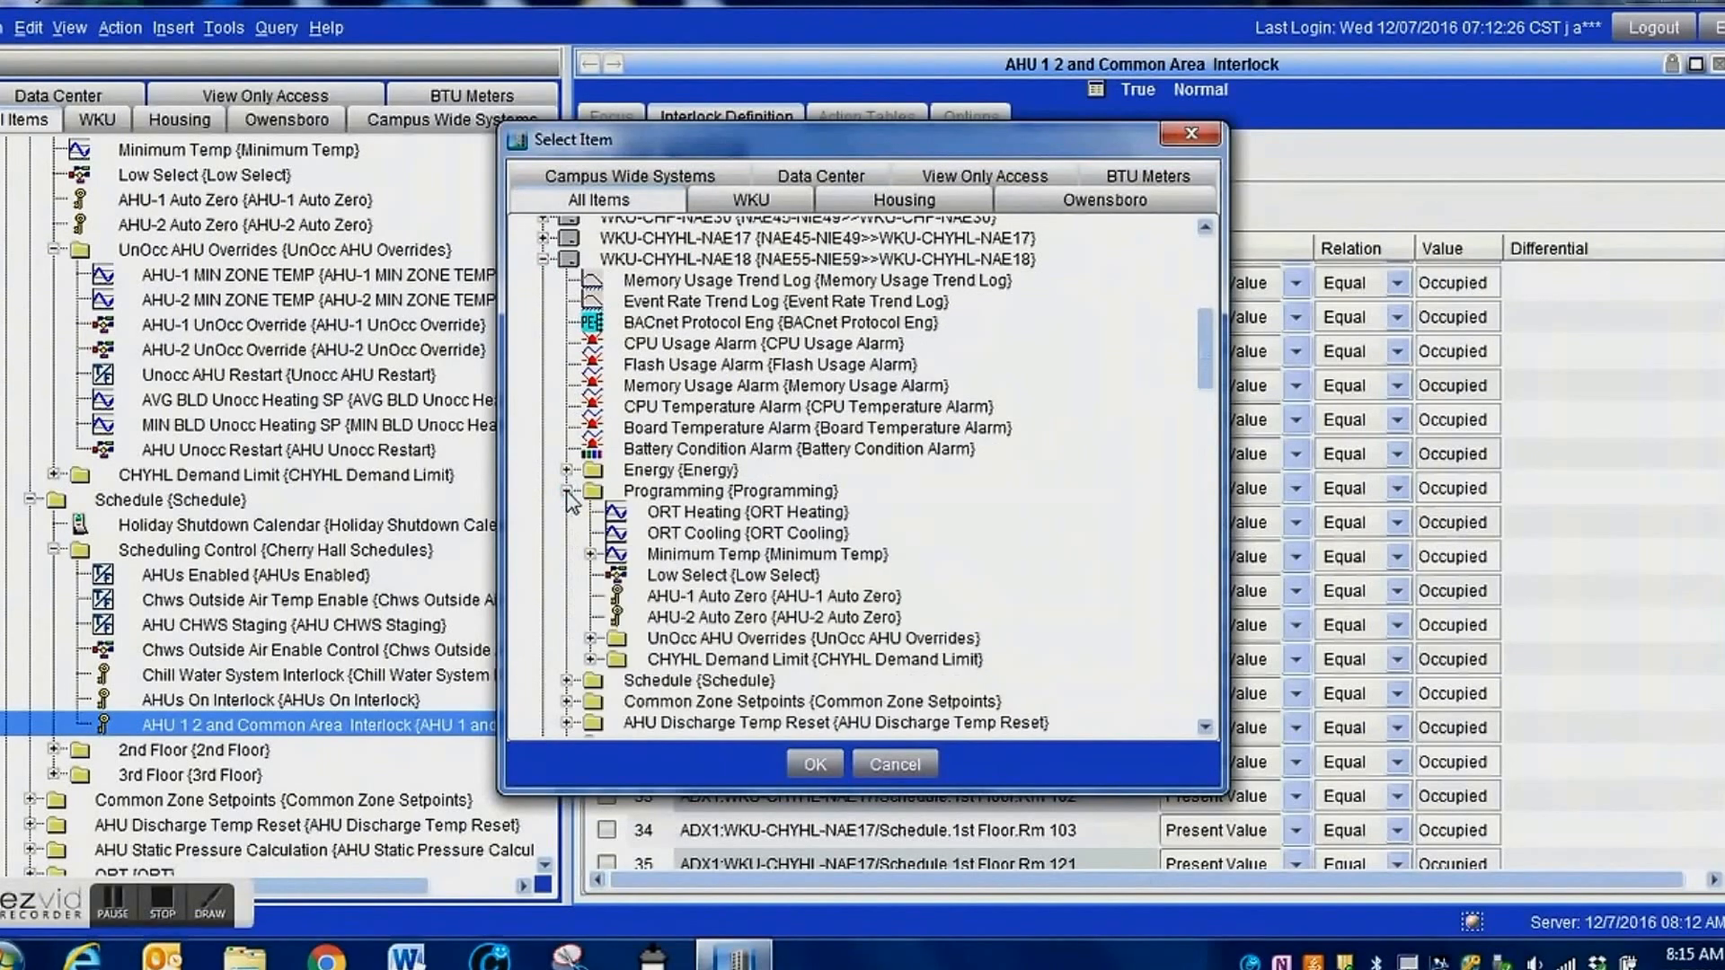
click(590, 638)
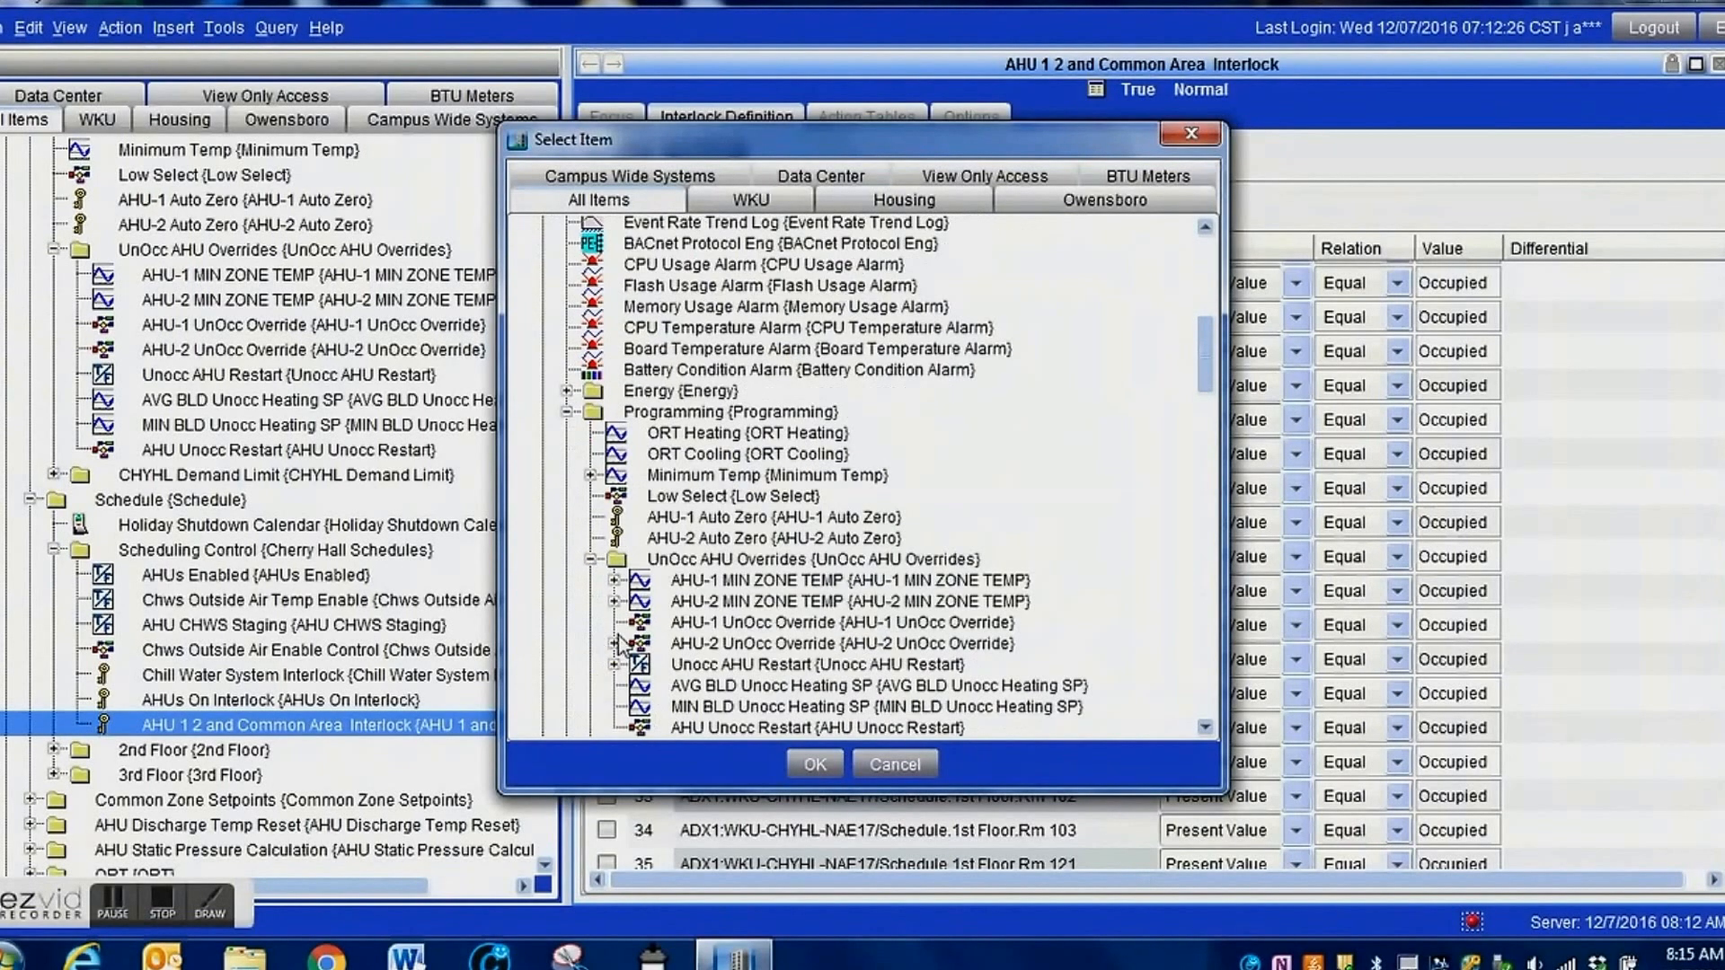
click(770, 666)
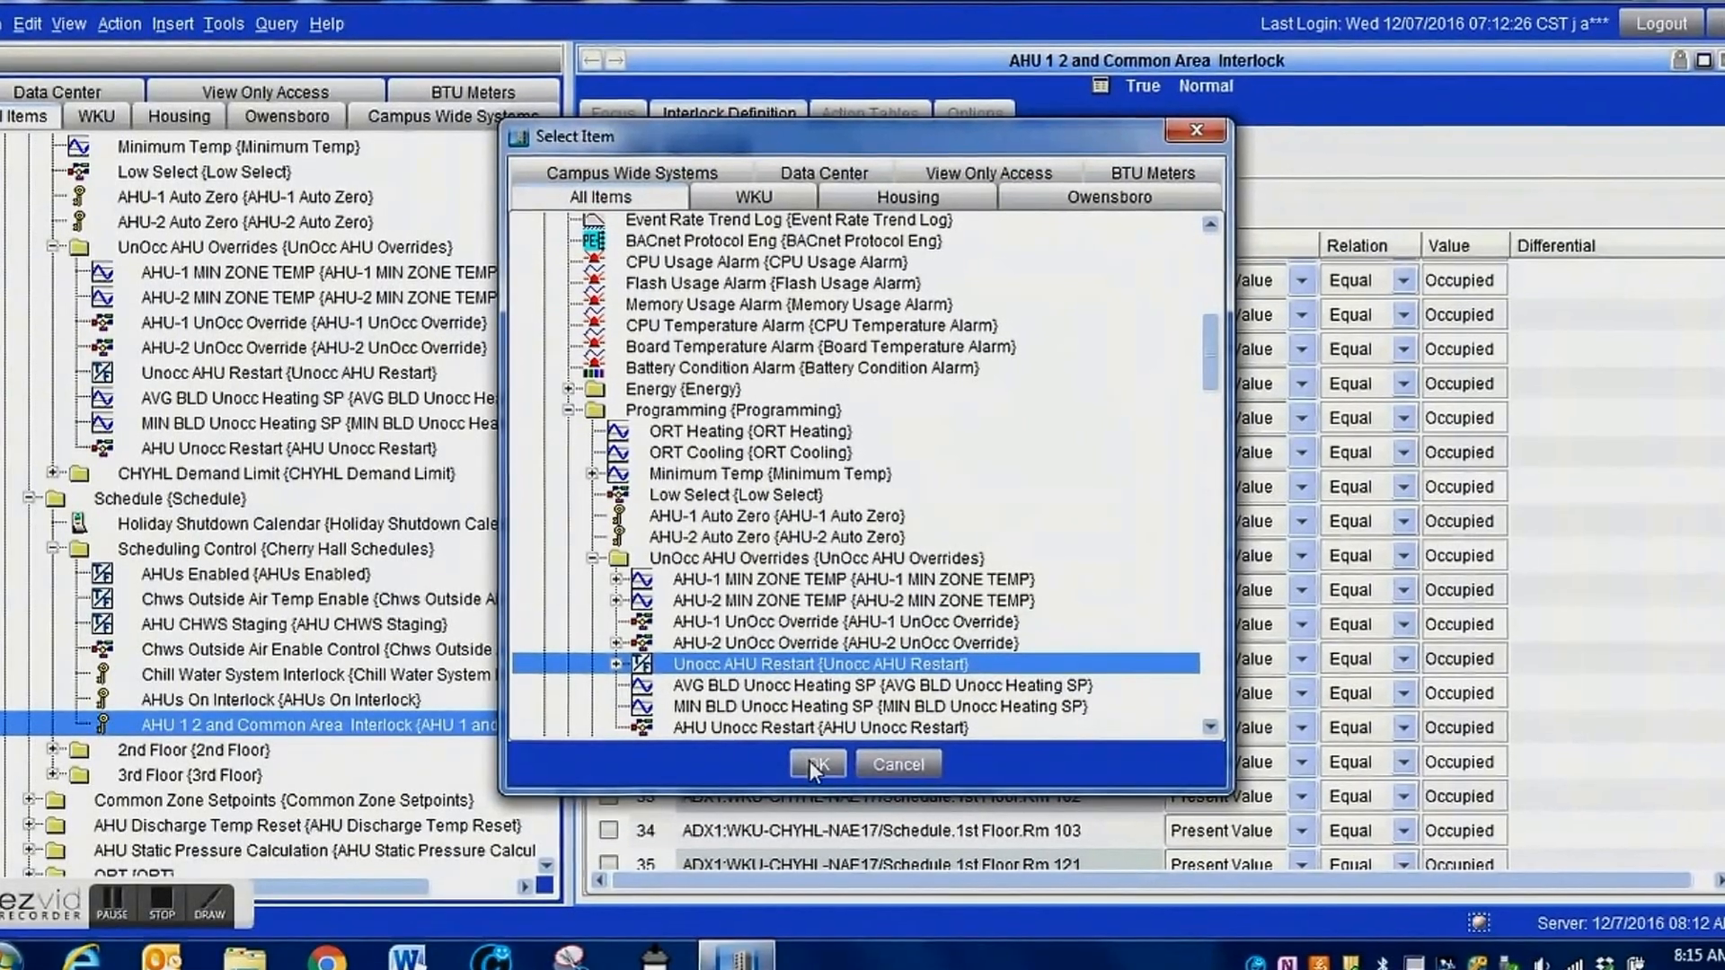
click(813, 763)
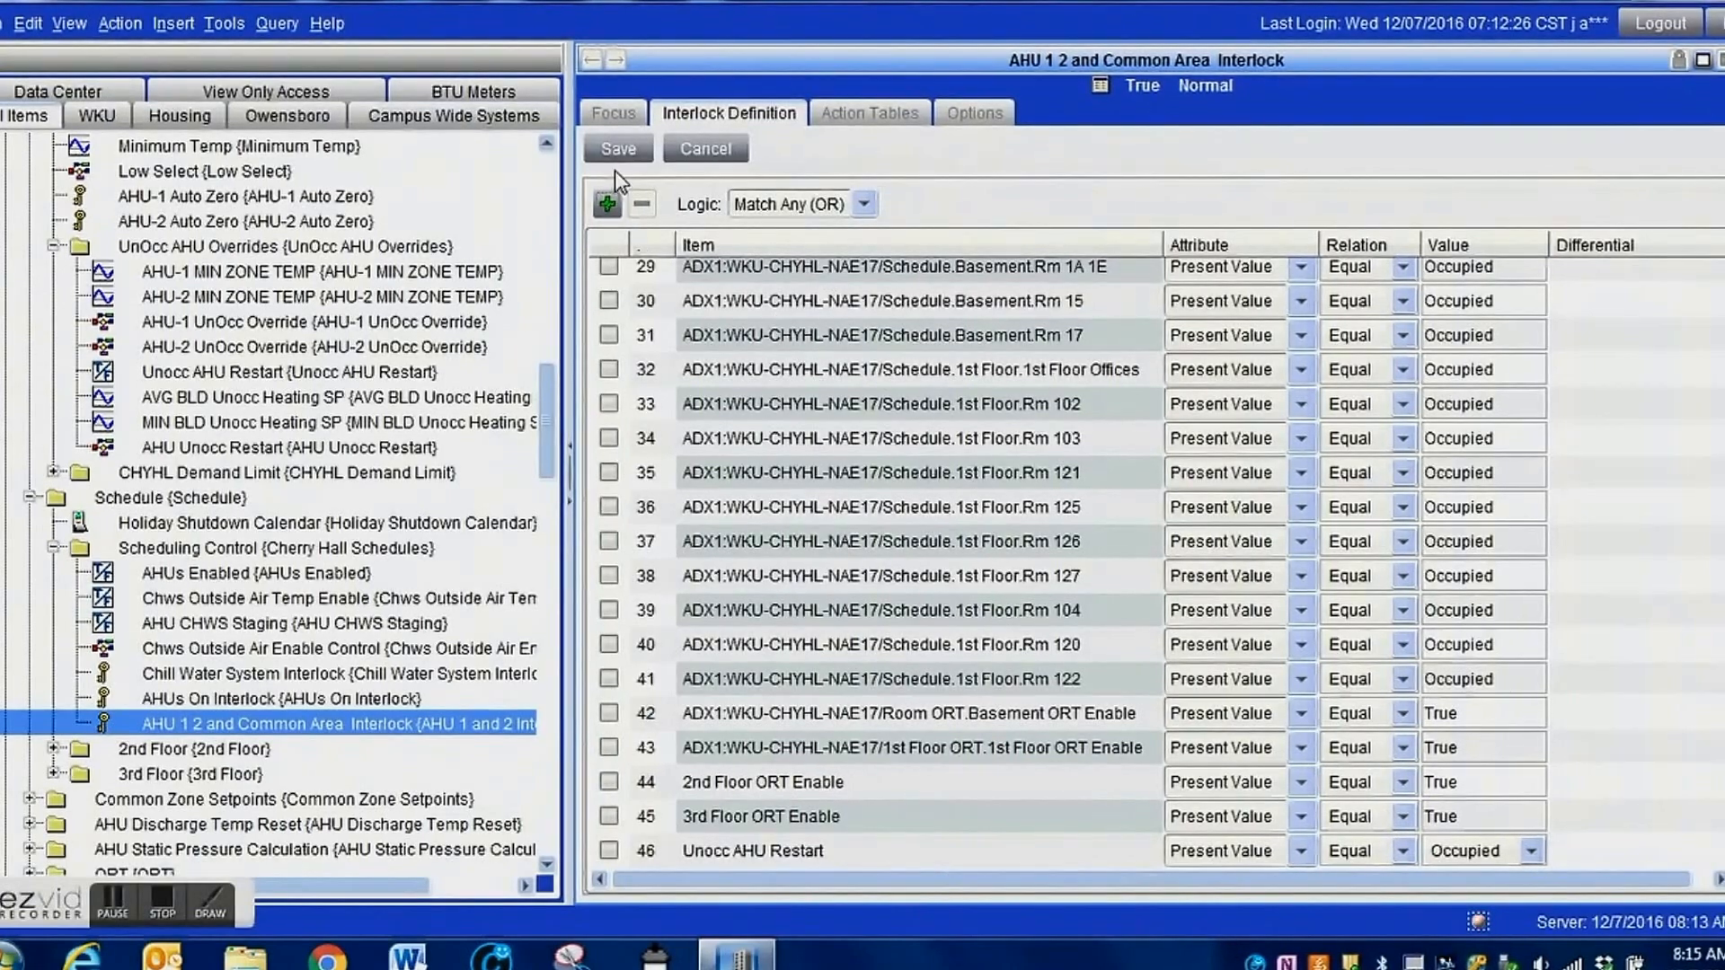
click(623, 158)
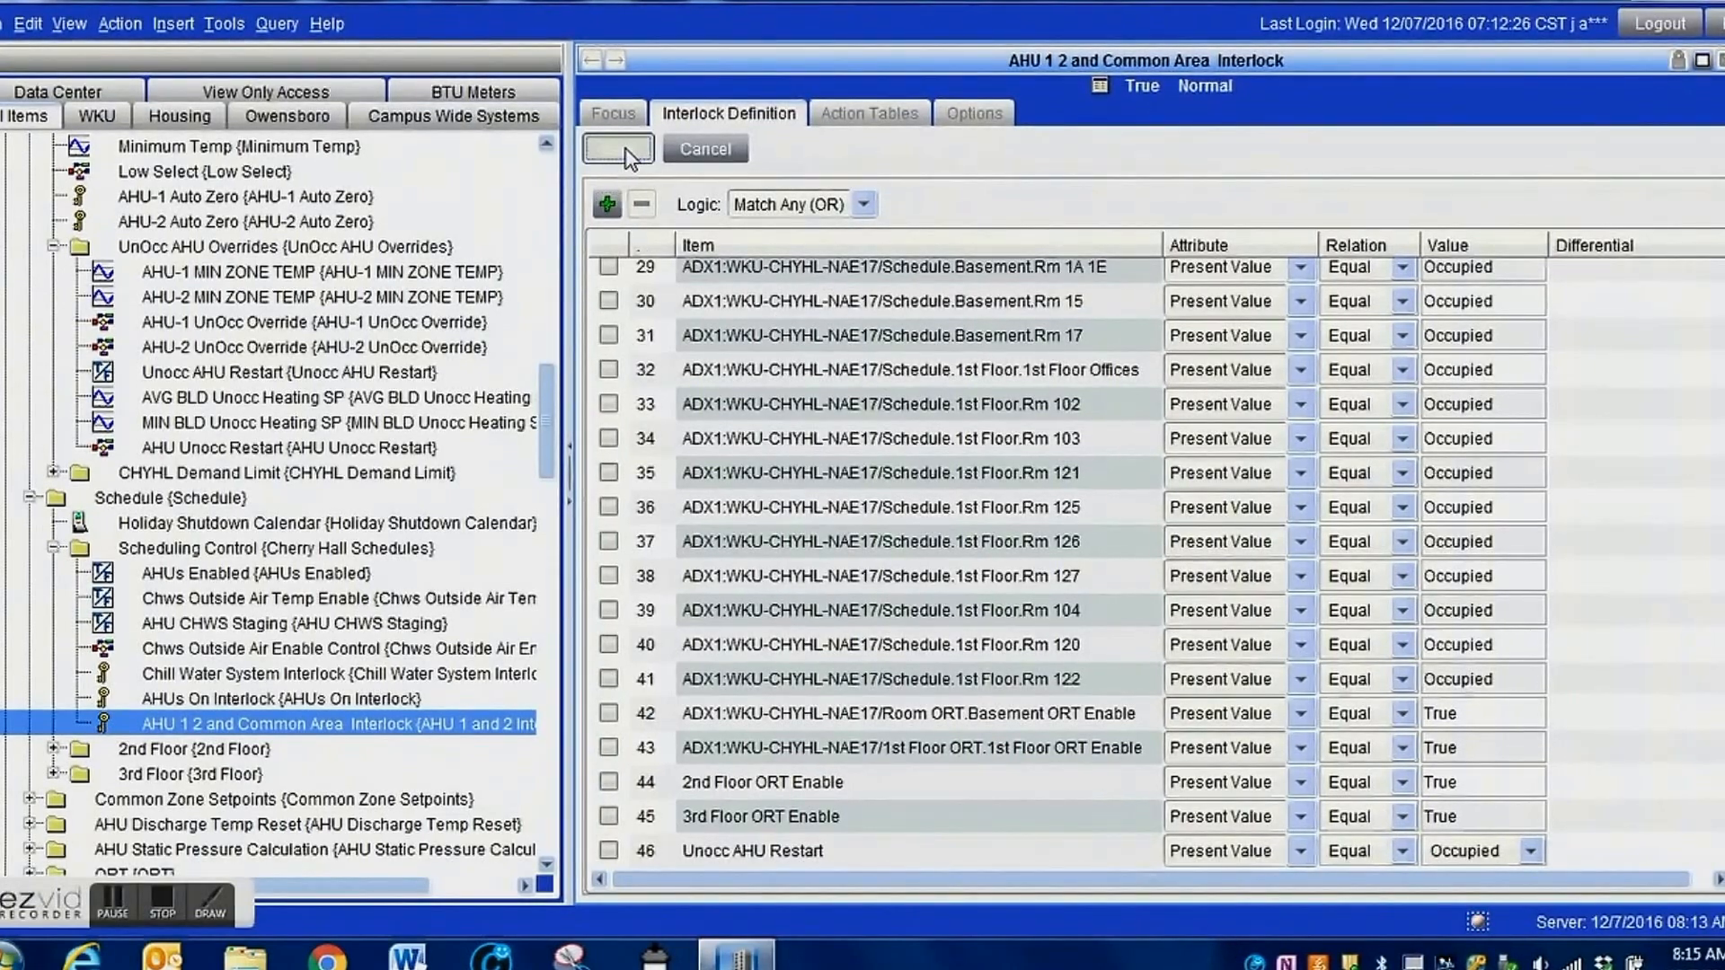